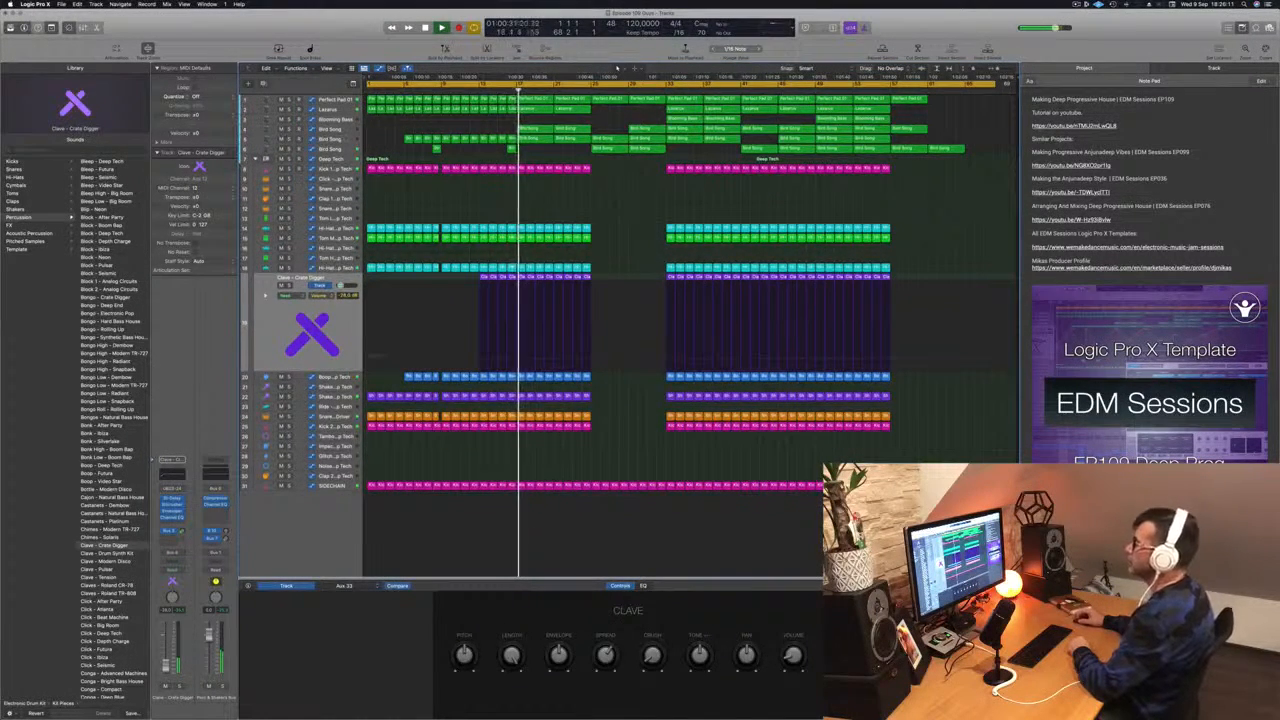
Audition the Bird Song tracks during playback, soloing track 4 briefly and bringing up track 6.
click(341, 131)
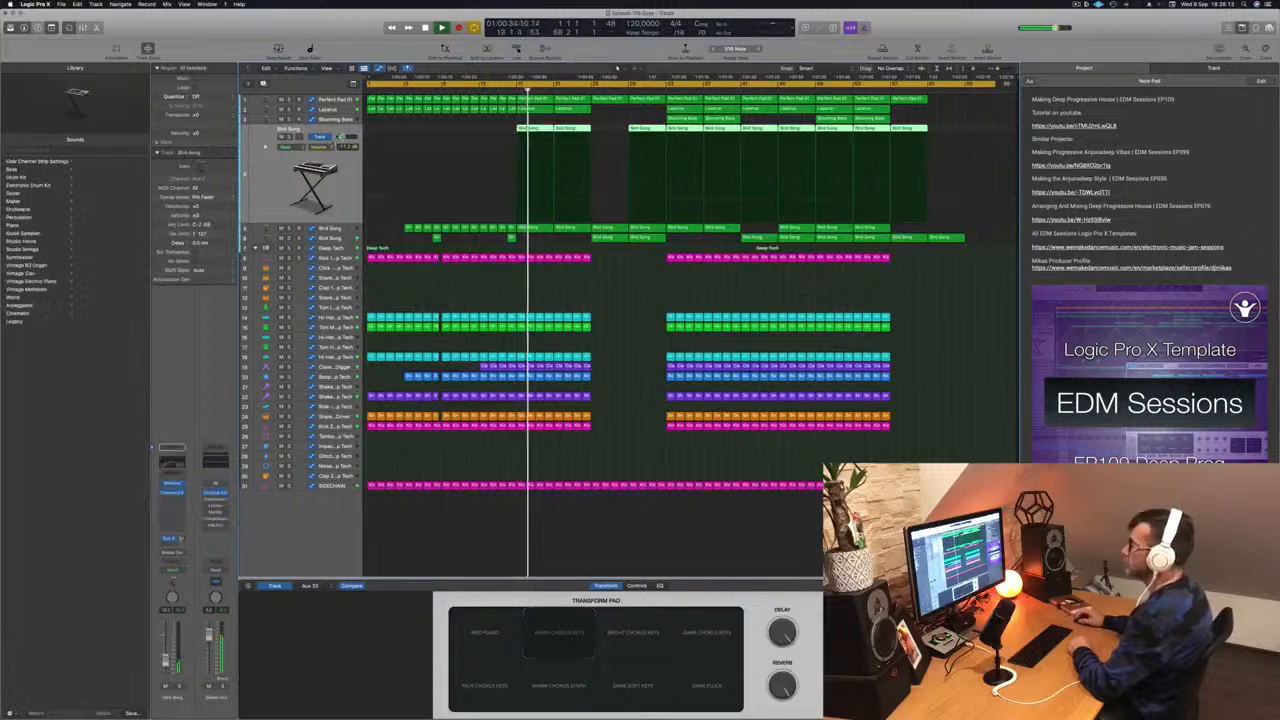
key(s)
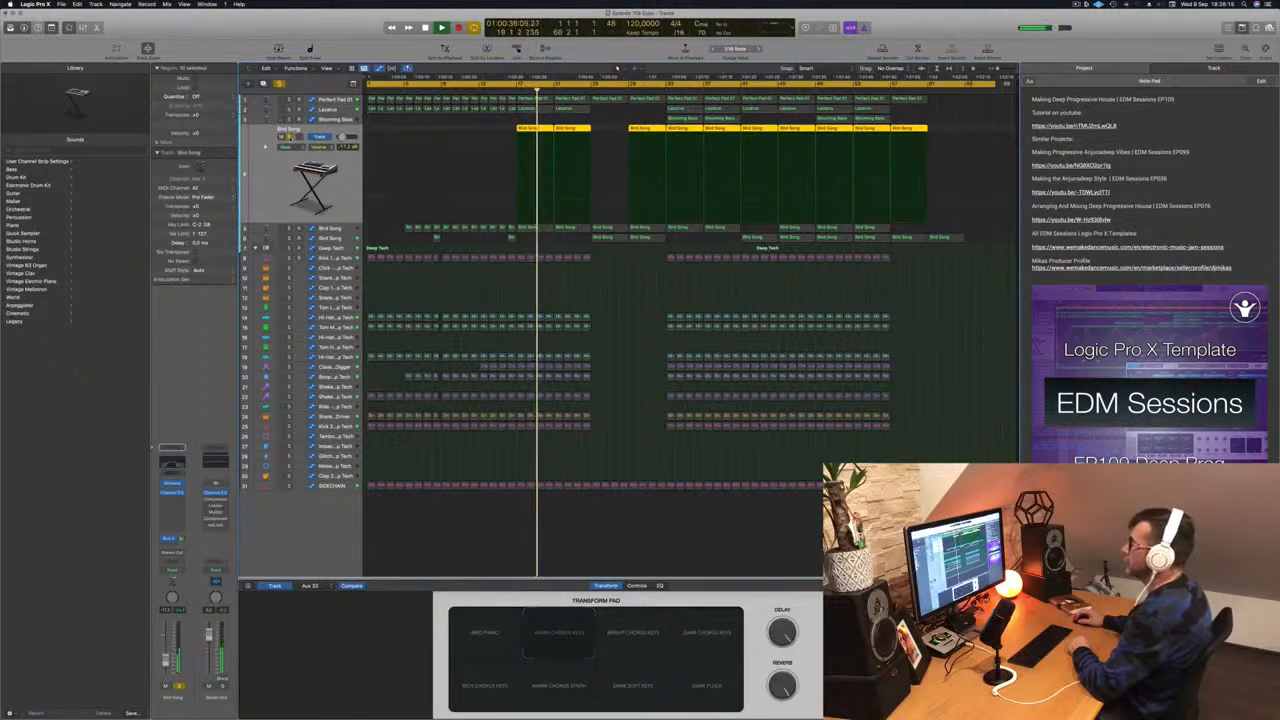
key(s)
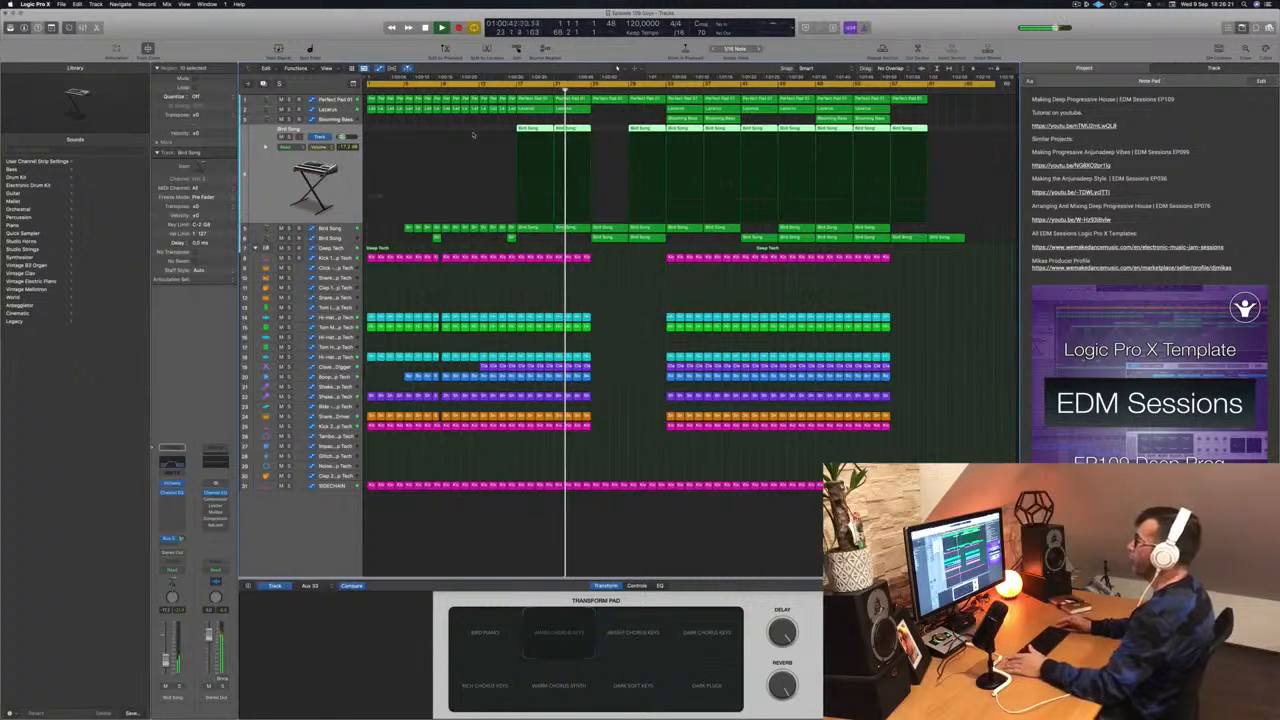
click(495, 300)
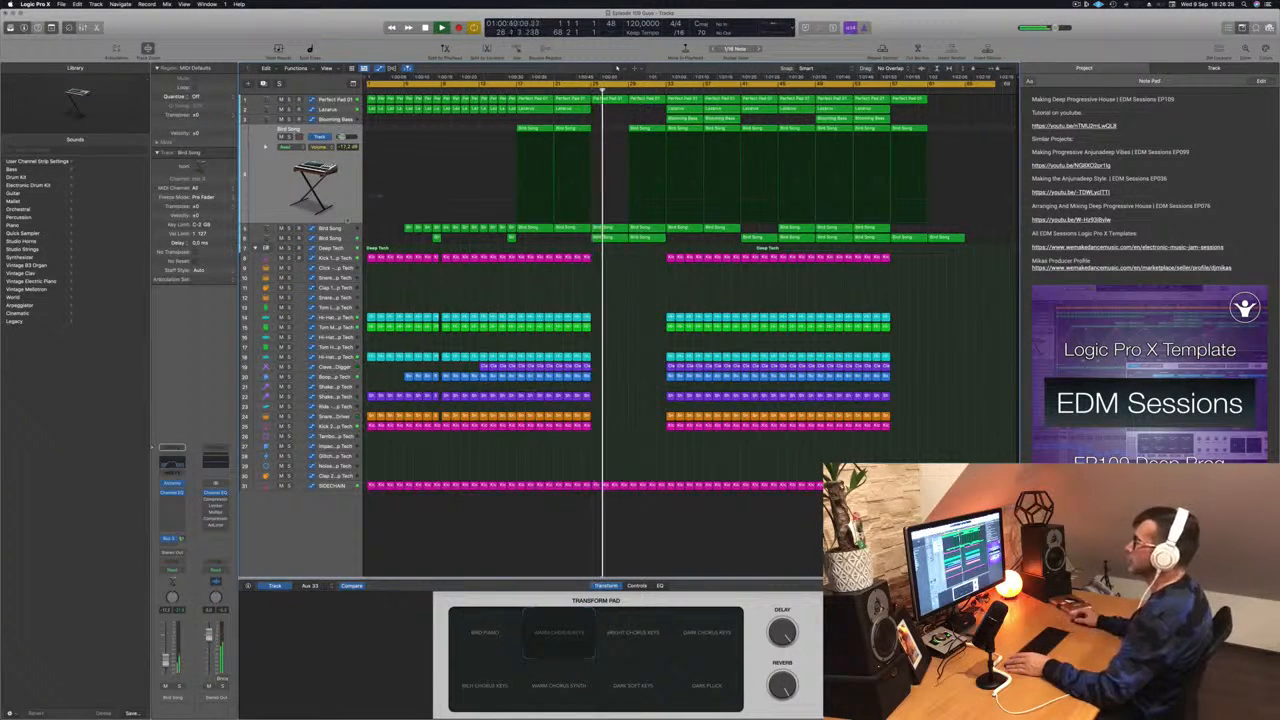
click(349, 239)
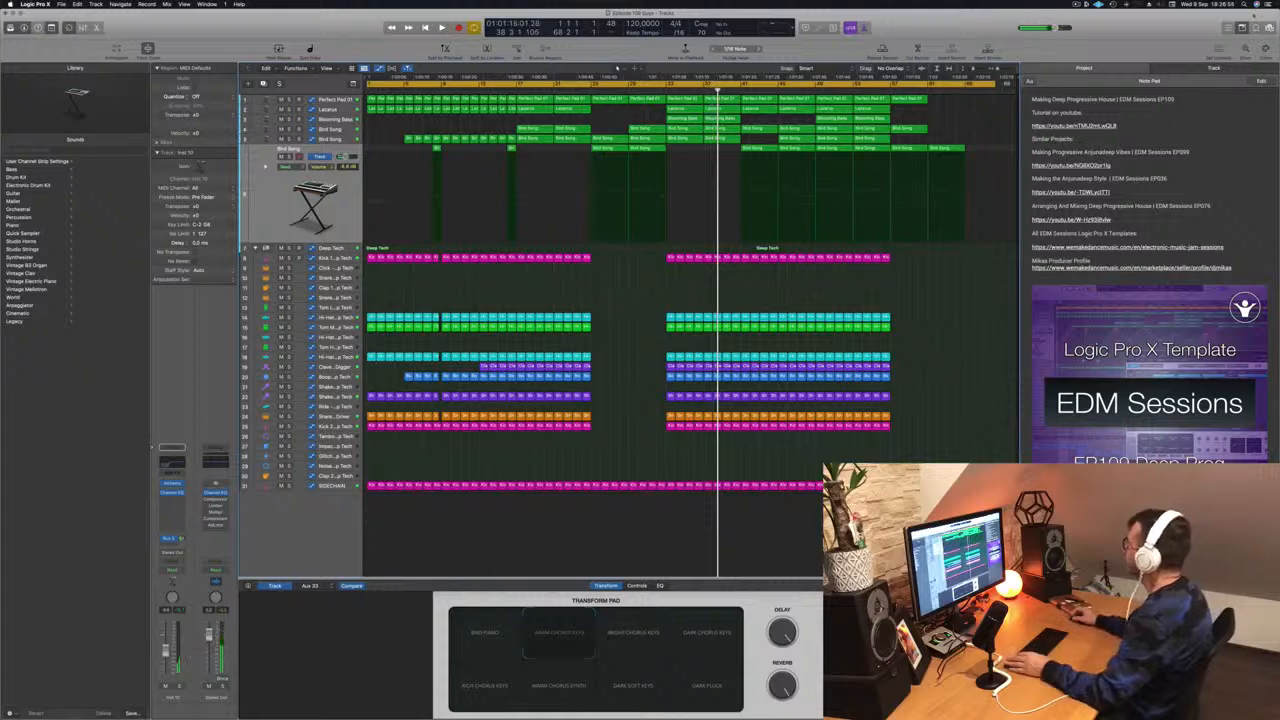
Hide the project notes and fit the whole arrangement into the widened tracks area.
click(1243, 29)
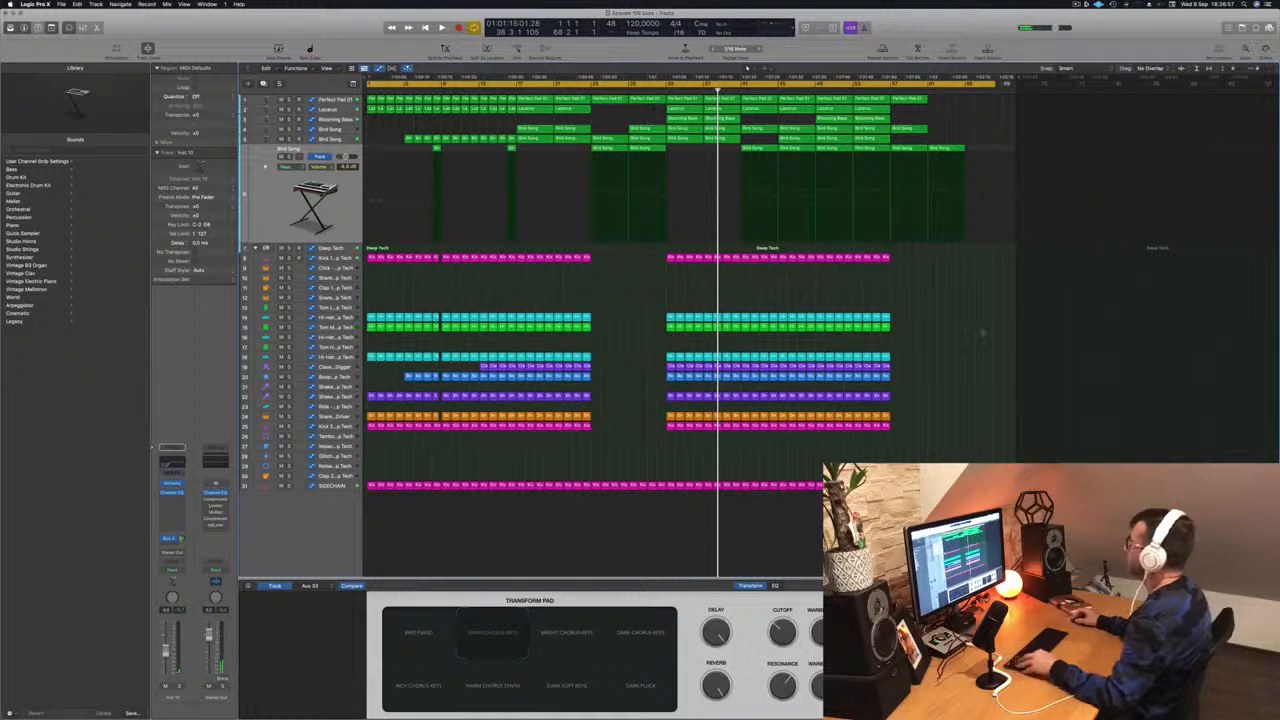
scroll(969, 302, right, 5)
scroll(969, 302, left, 3)
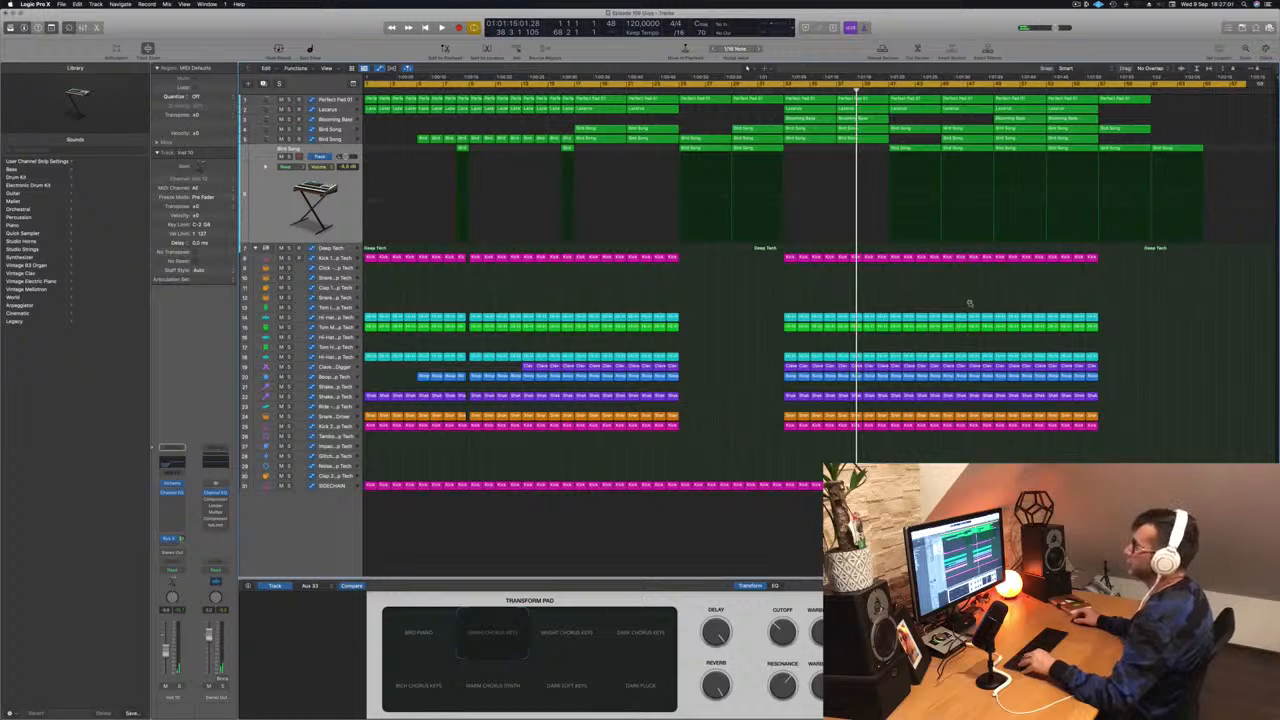
scroll(969, 303, left, 1)
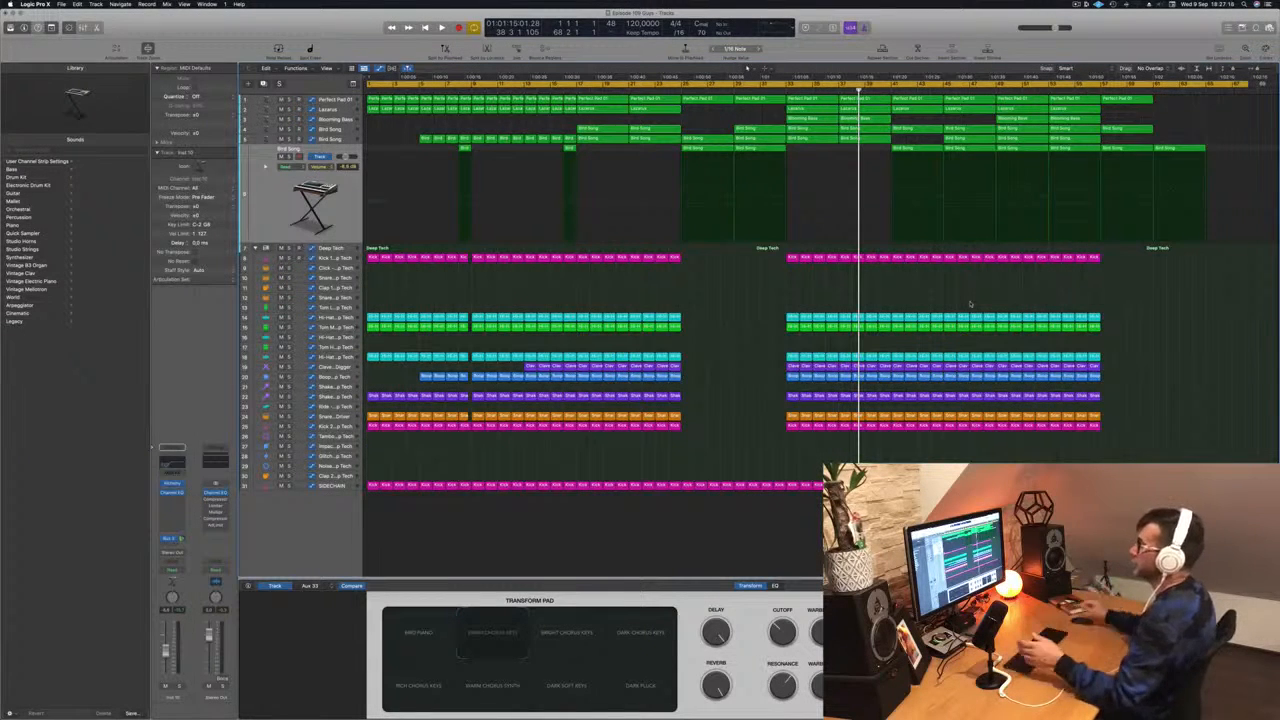
Set the cycle range to bars 1 to 9 and repeat that eight-bar section three times.
key(Return)
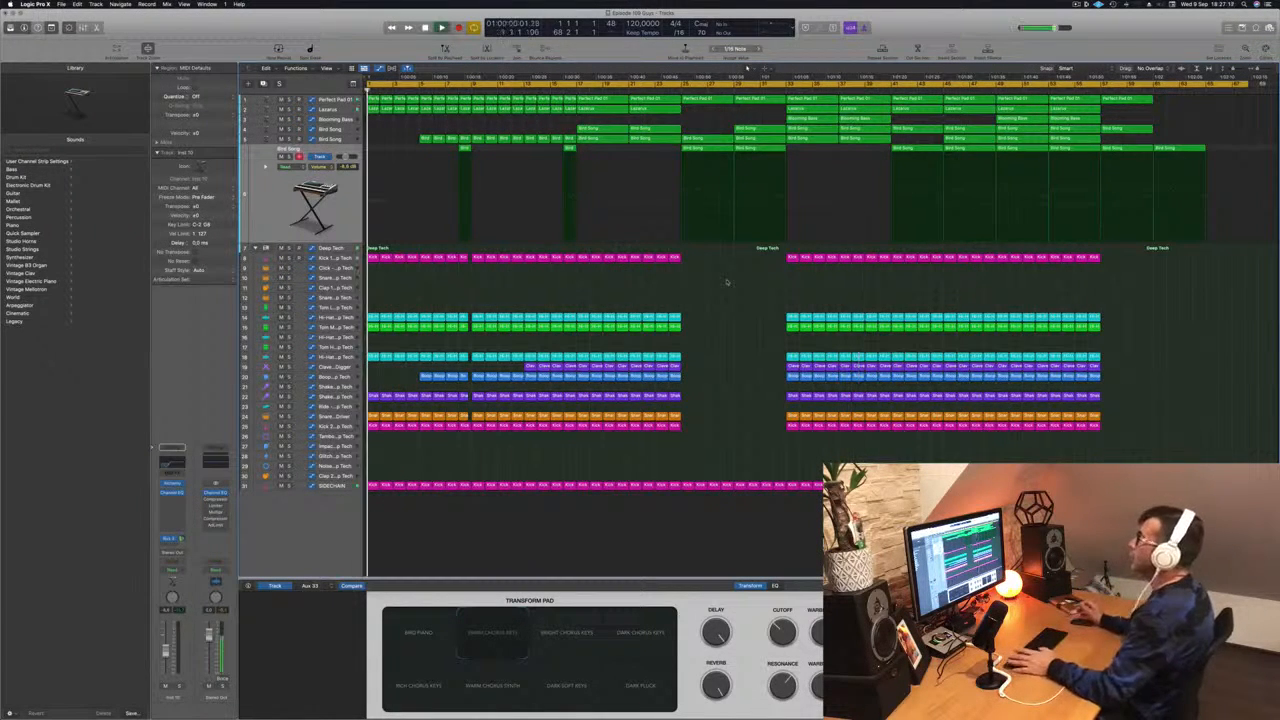
key(space)
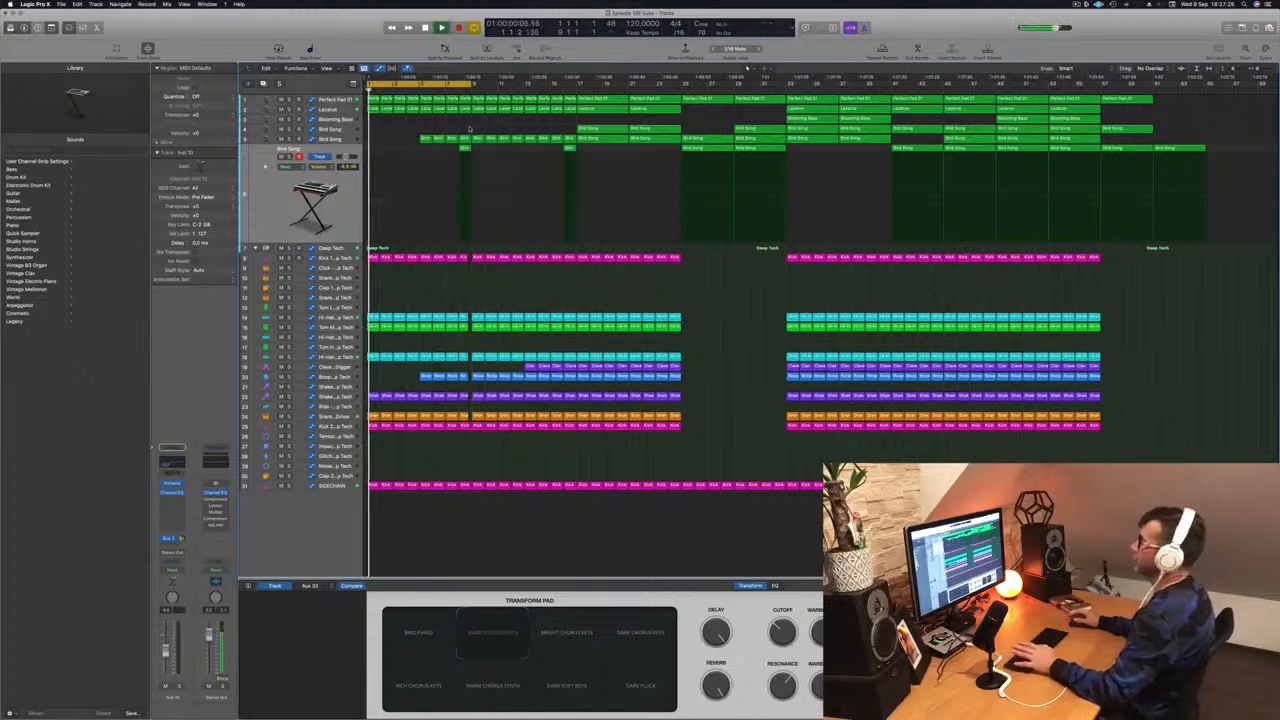
key(space)
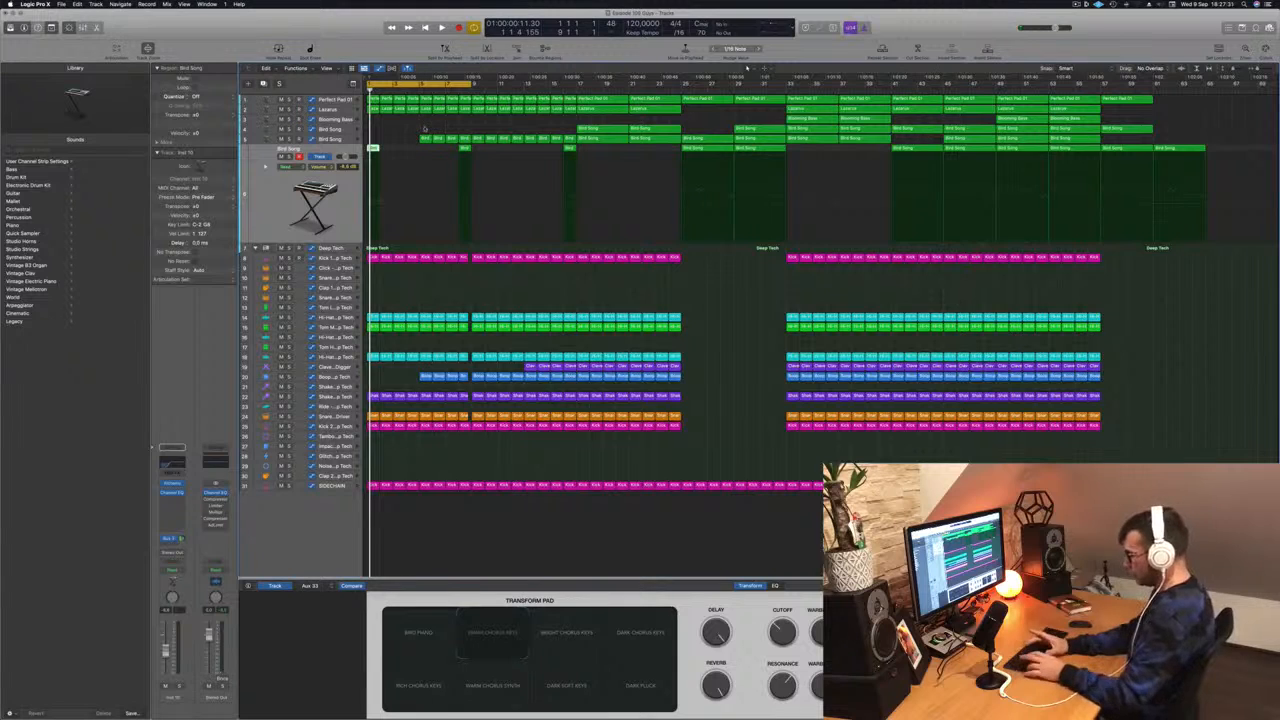
key(ctrl+super+r)
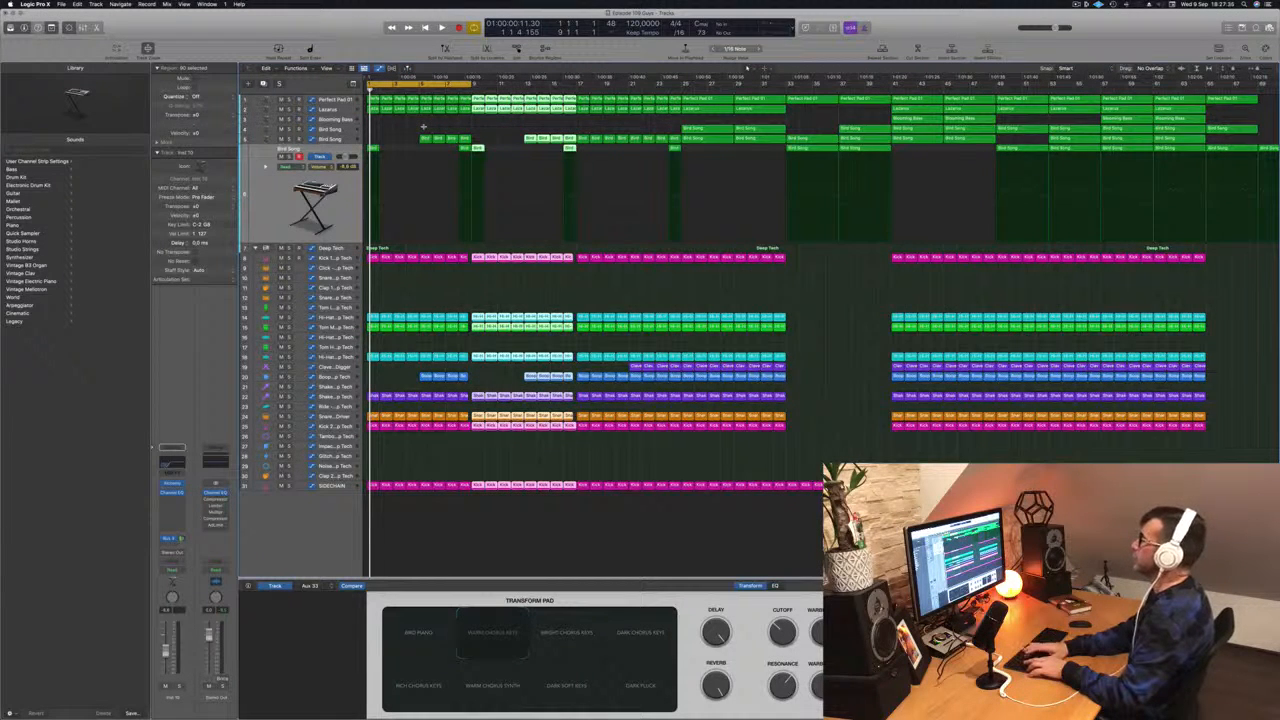
key(ctrl+super+r)
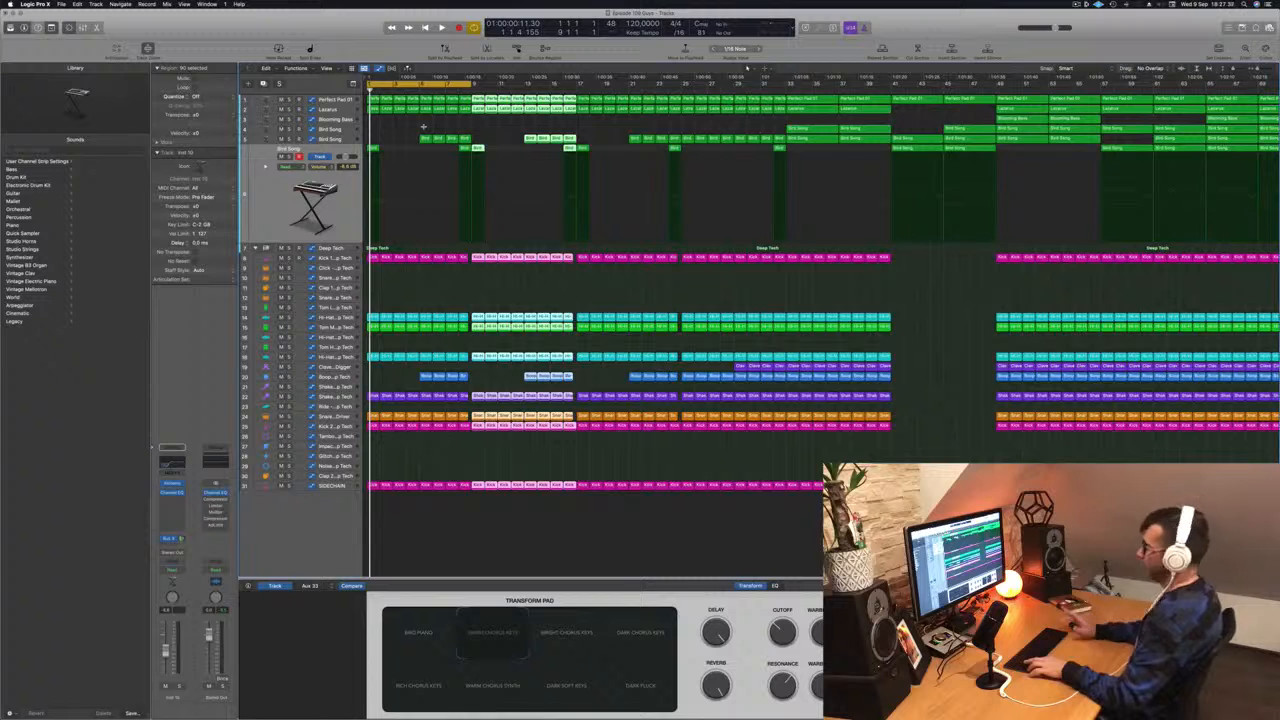
key(ctrl+super+r)
Check the intro with Hi-Hat track 18 muted, unmute it, and delete its regions from the first eight bars.
key(space)
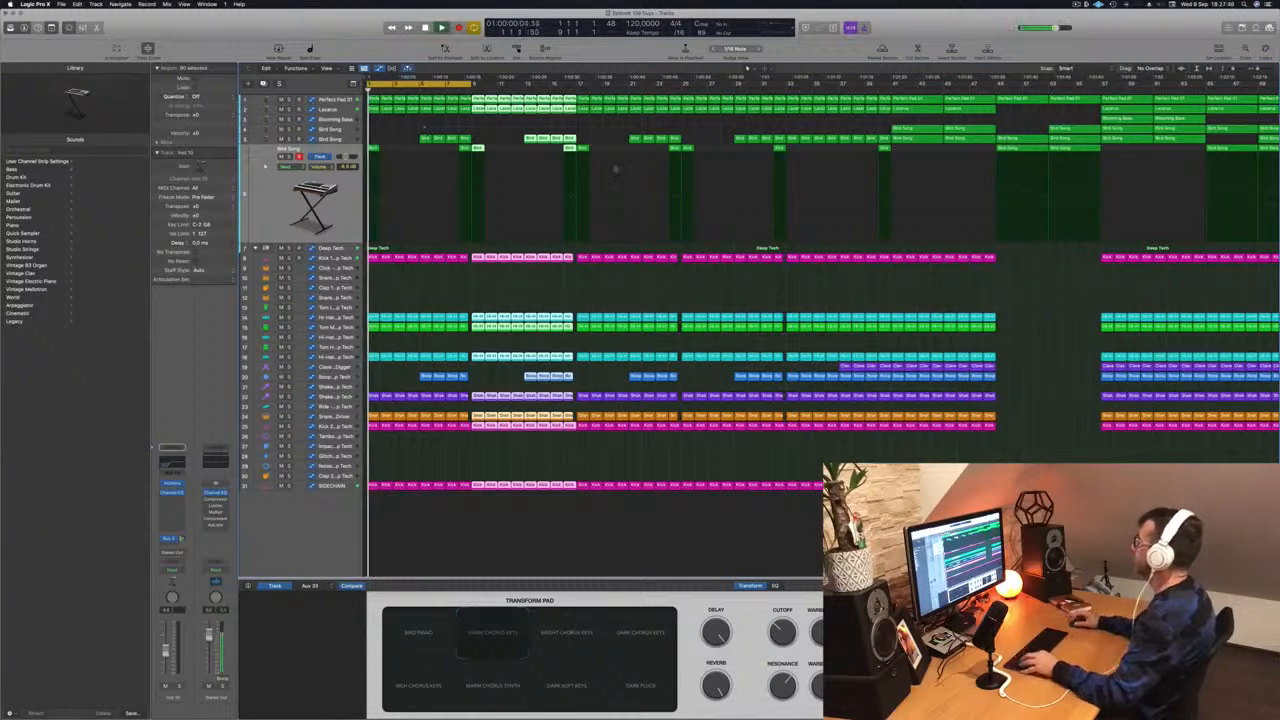
scroll(615, 170, down, 3)
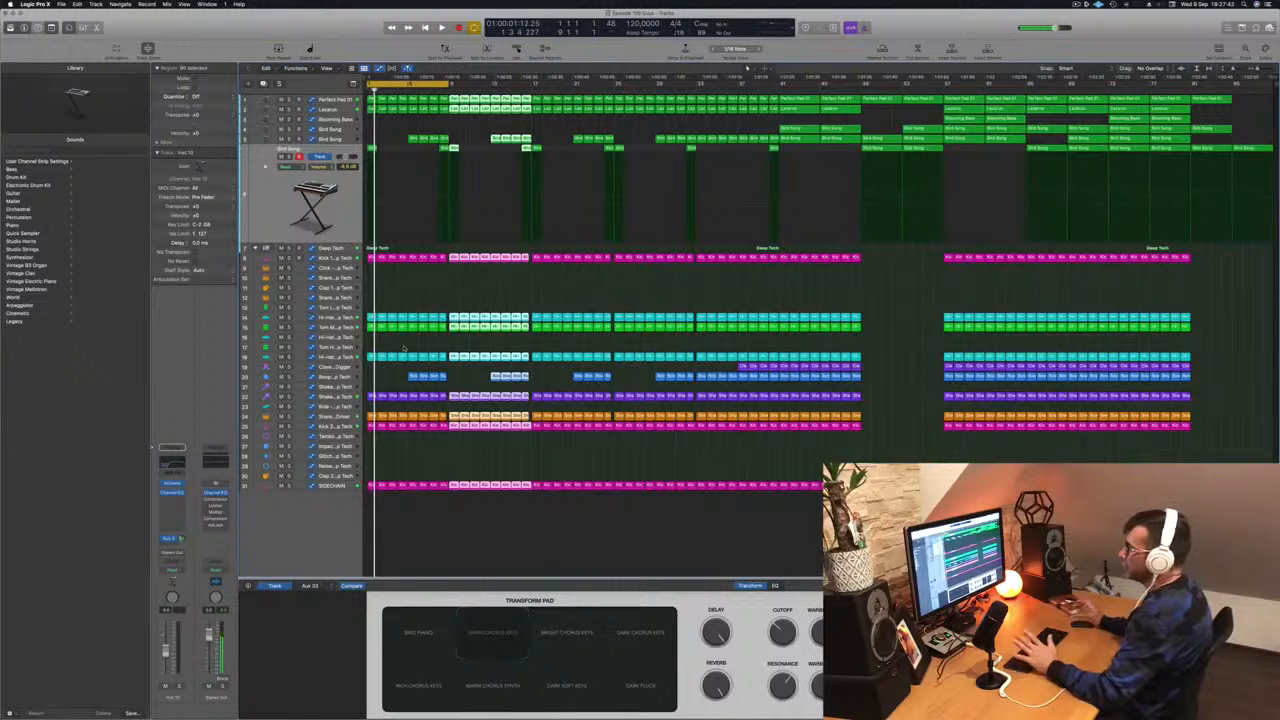
key(m)
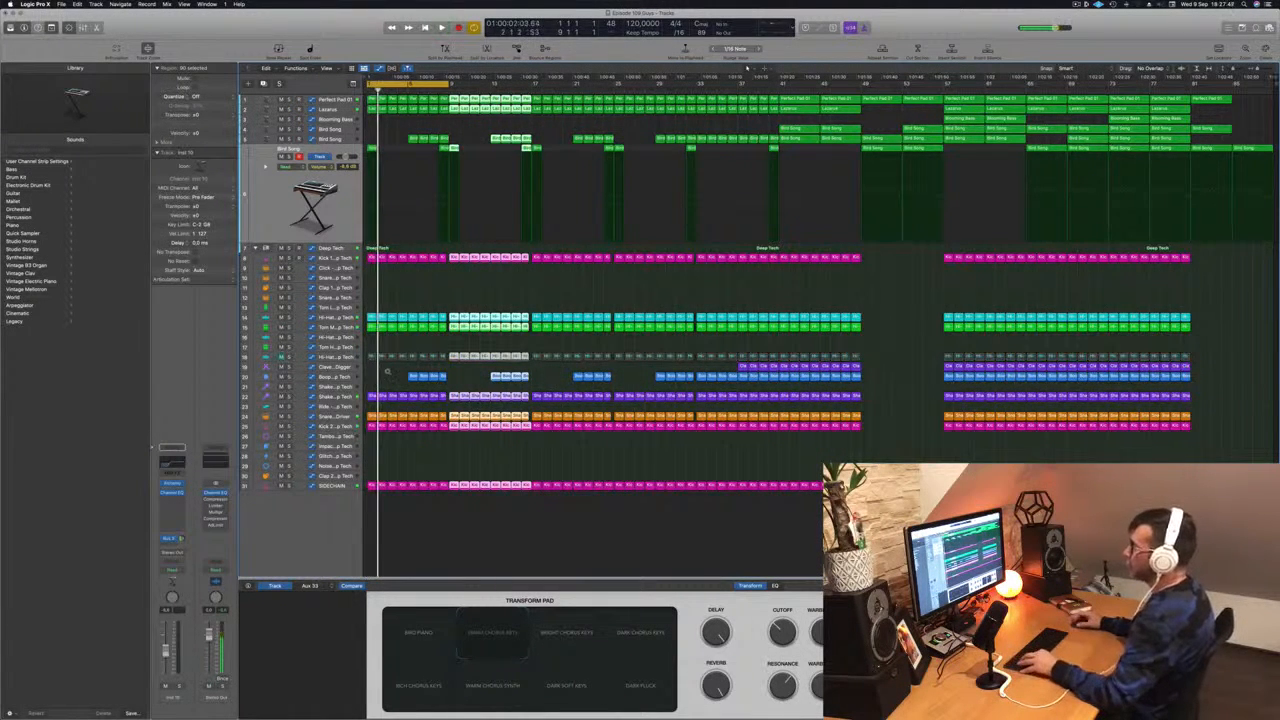
scroll(388, 371, up, 5)
scroll(405, 365, left, 3)
key(space)
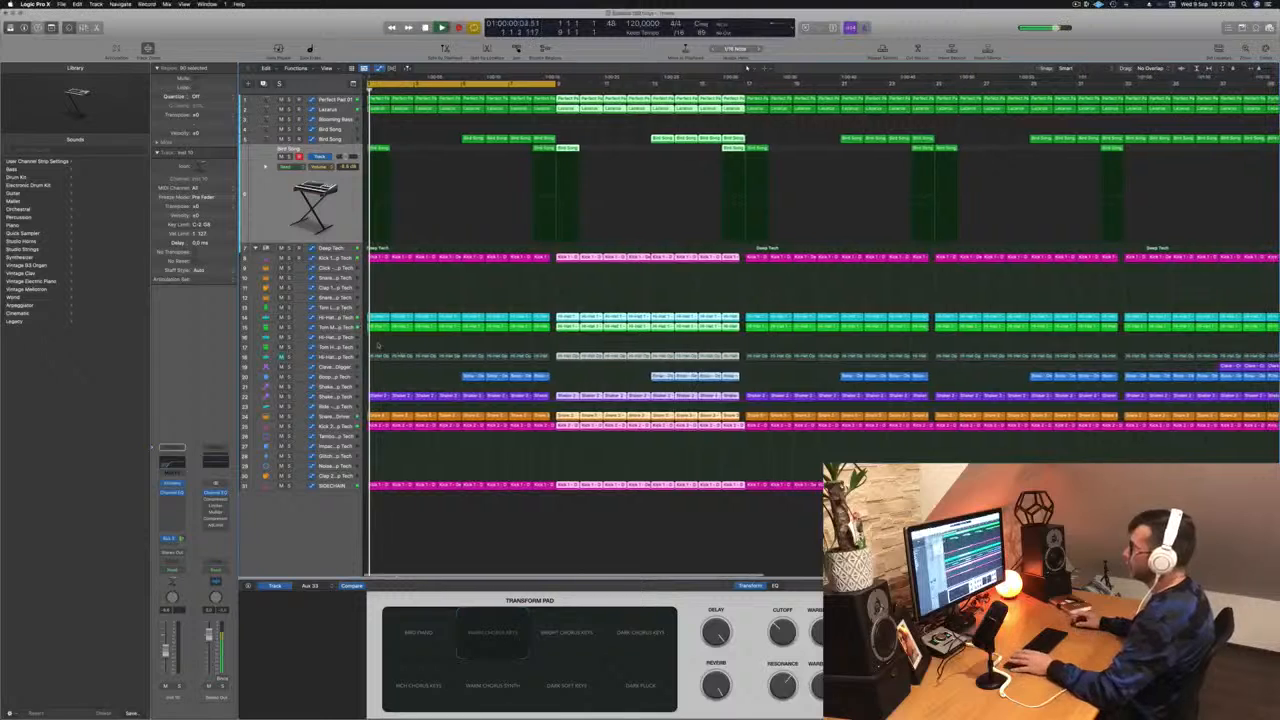
drag(383, 346, 541, 357)
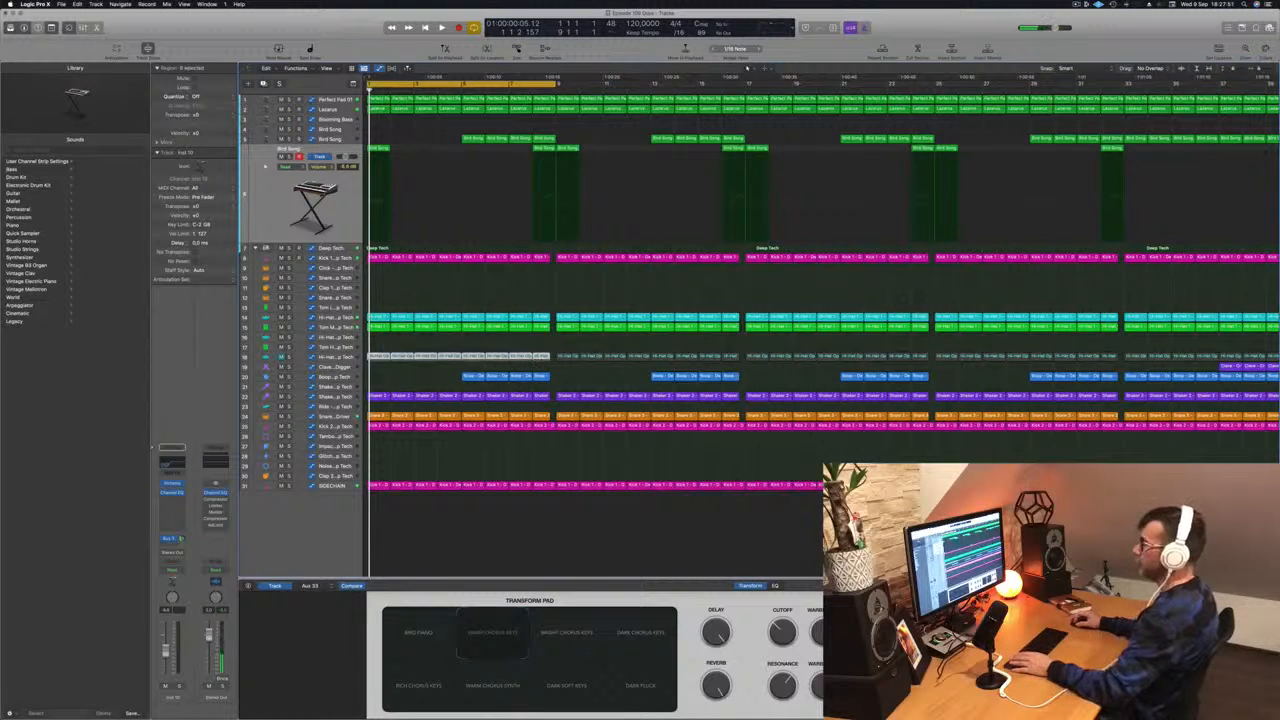
click(281, 358)
key(BackSpace)
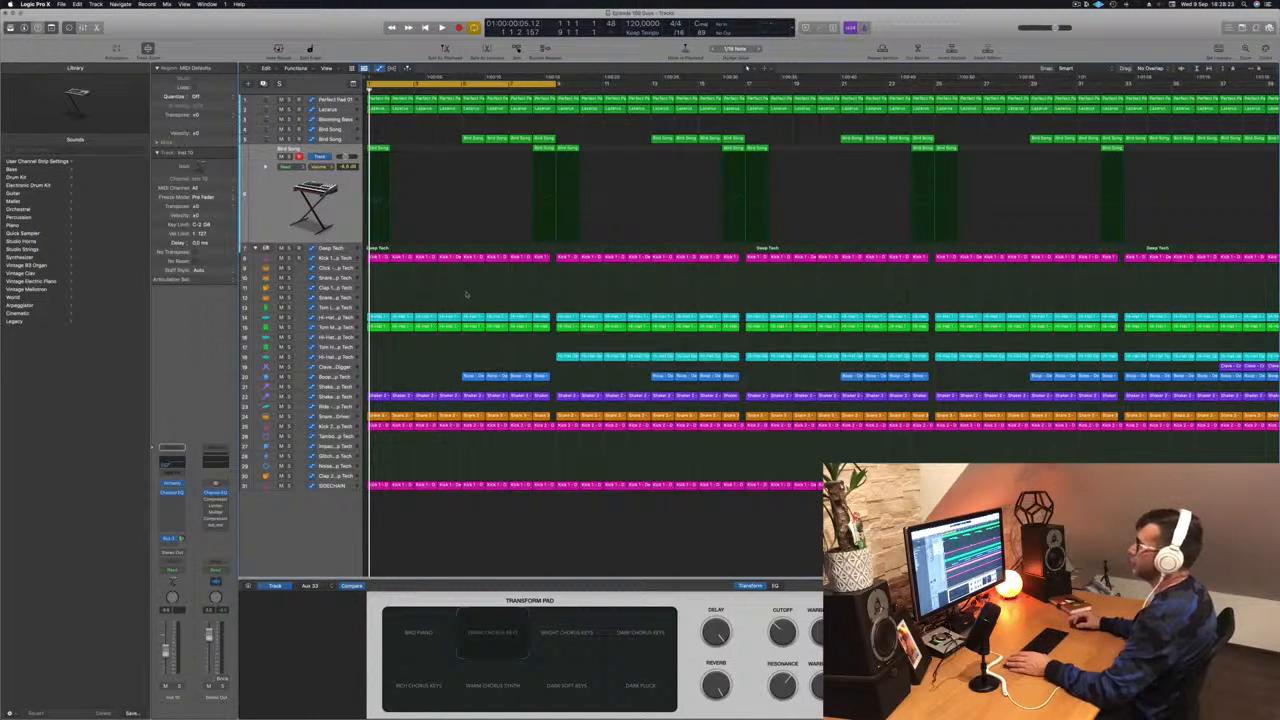
Play the opening eight bars and audition the Shaker 2 and Snare 1 - Pile Driver tracks, soloing the snare briefly.
key(space)
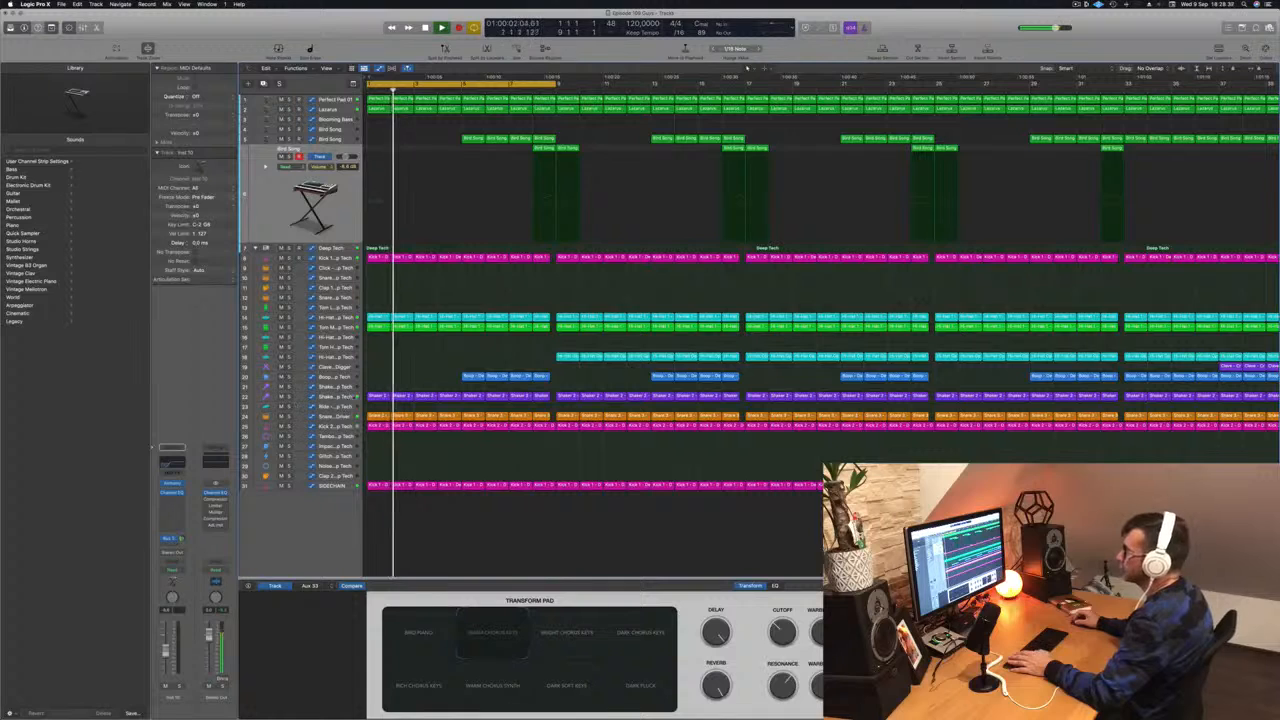
click(345, 397)
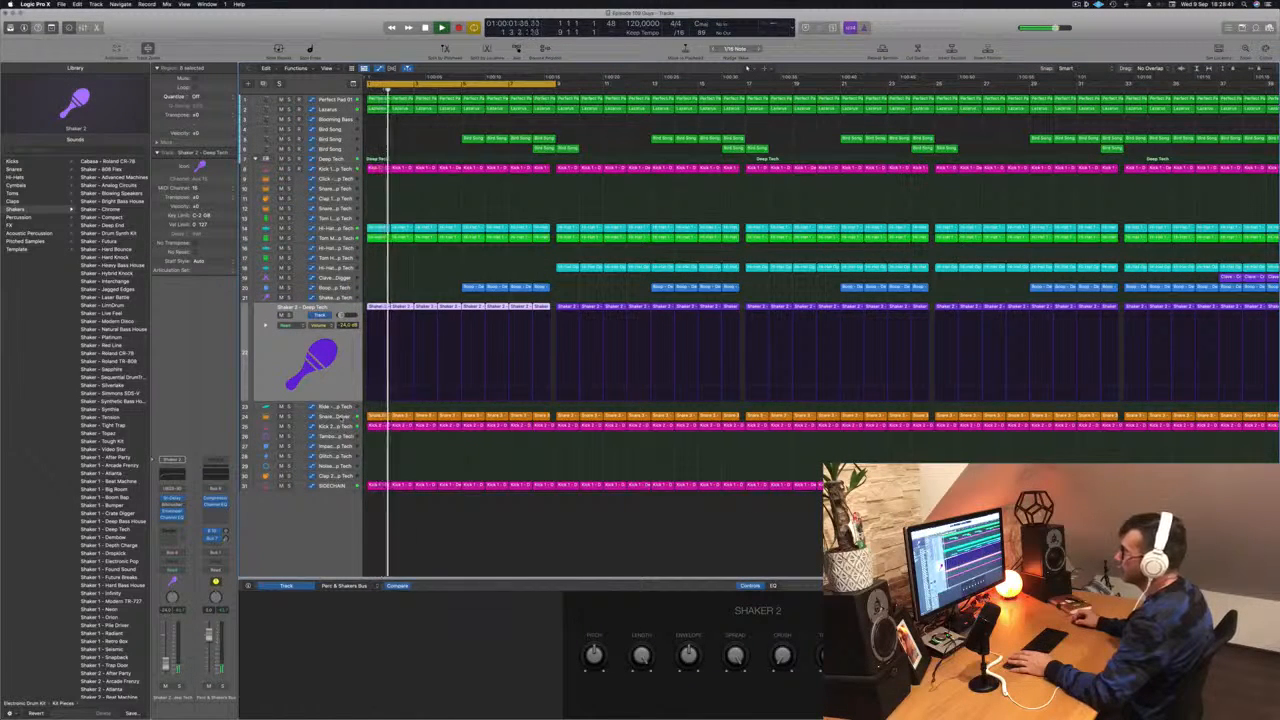
click(337, 414)
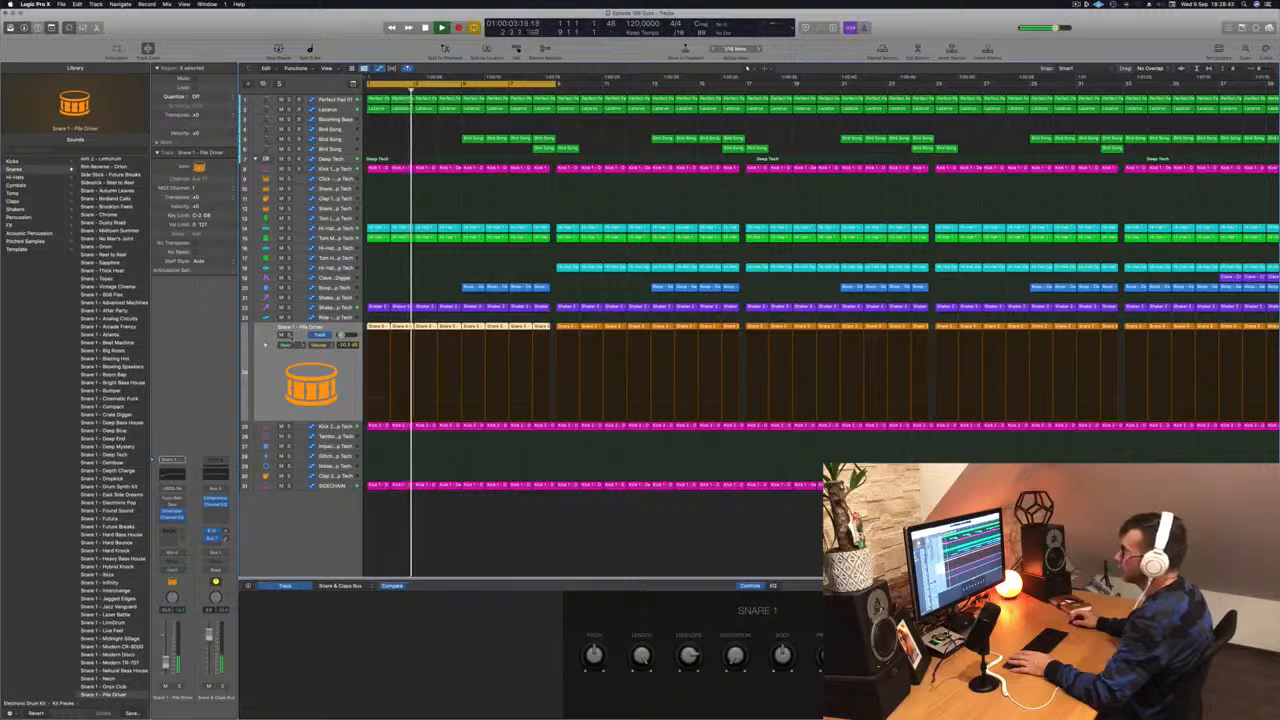
click(287, 334)
click(287, 334)
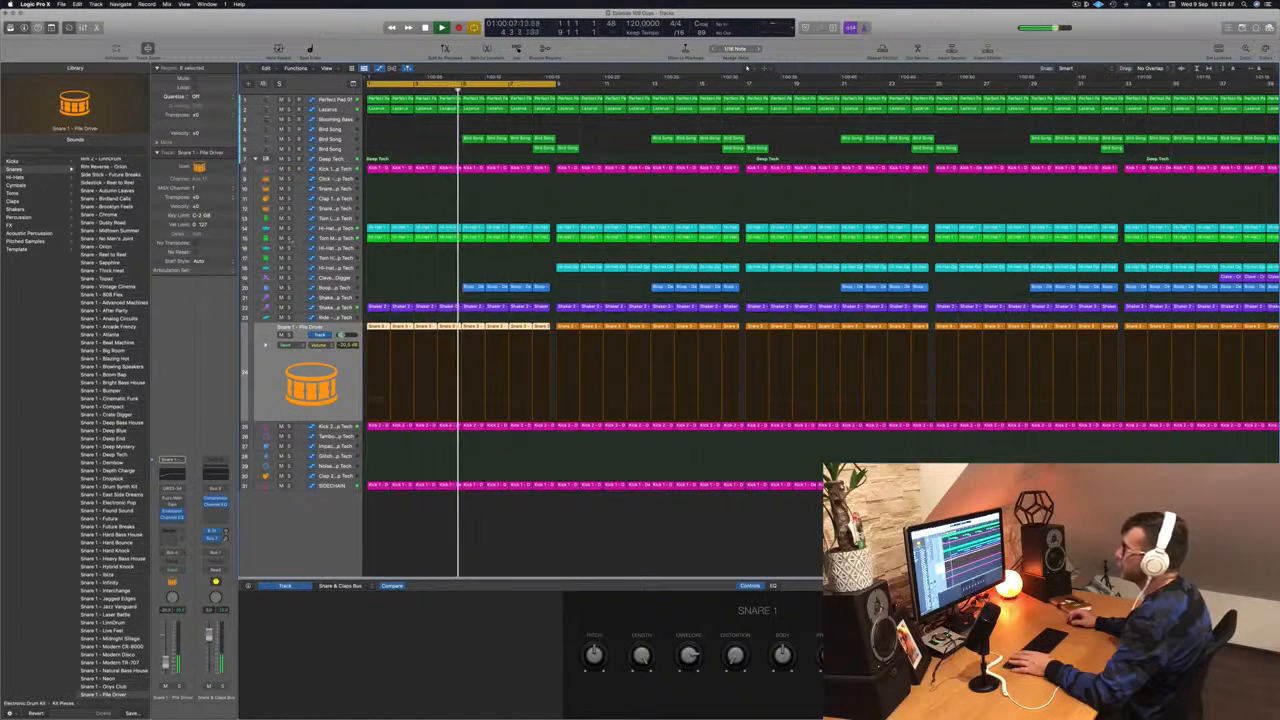
Solo Tom track 15 briefly to check it and delete its regions from the first eight bars.
click(289, 239)
click(289, 239)
key(Return)
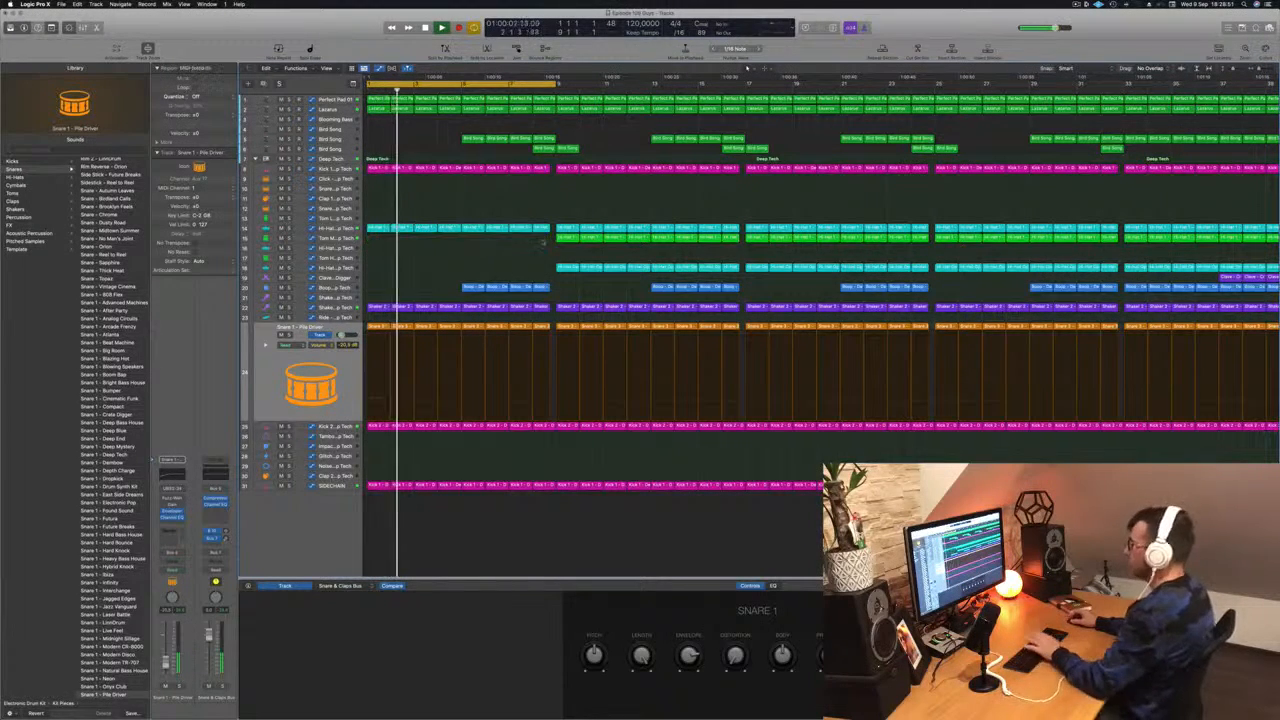
Delete the track 20 percussion regions and the Bird Song regions within the first eight bars.
scroll(449, 299, down, 5)
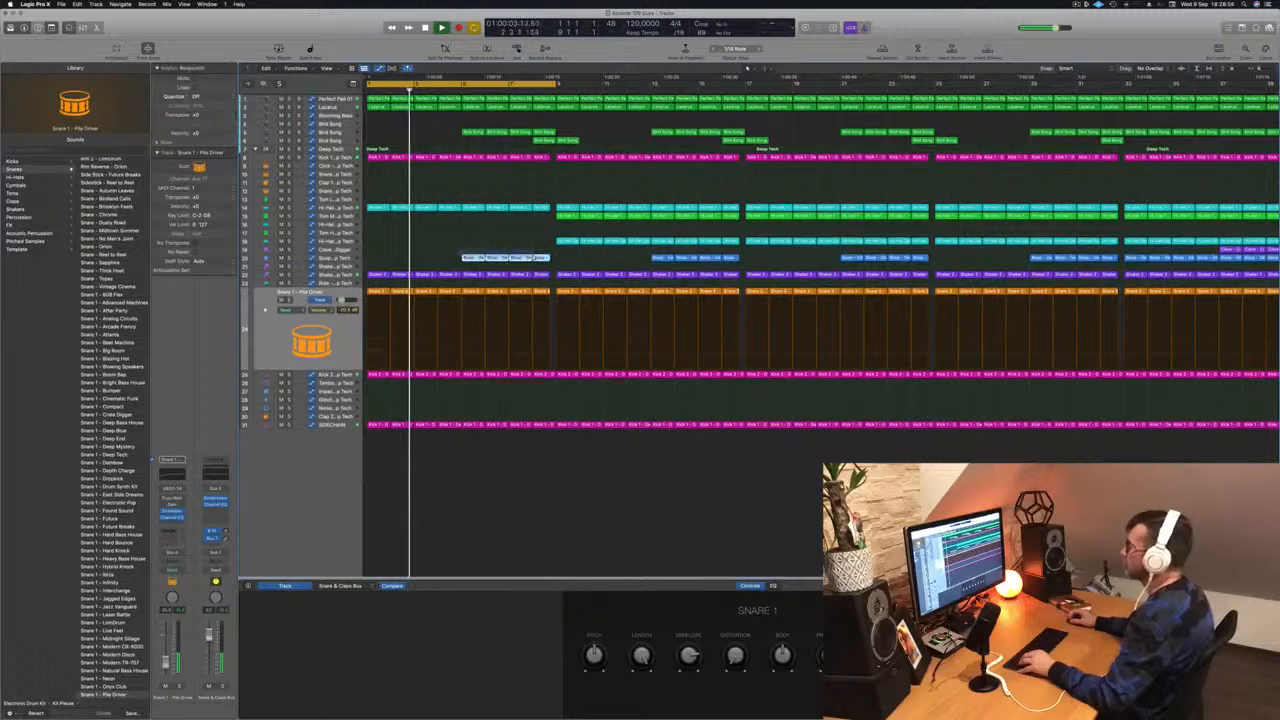
key(Return)
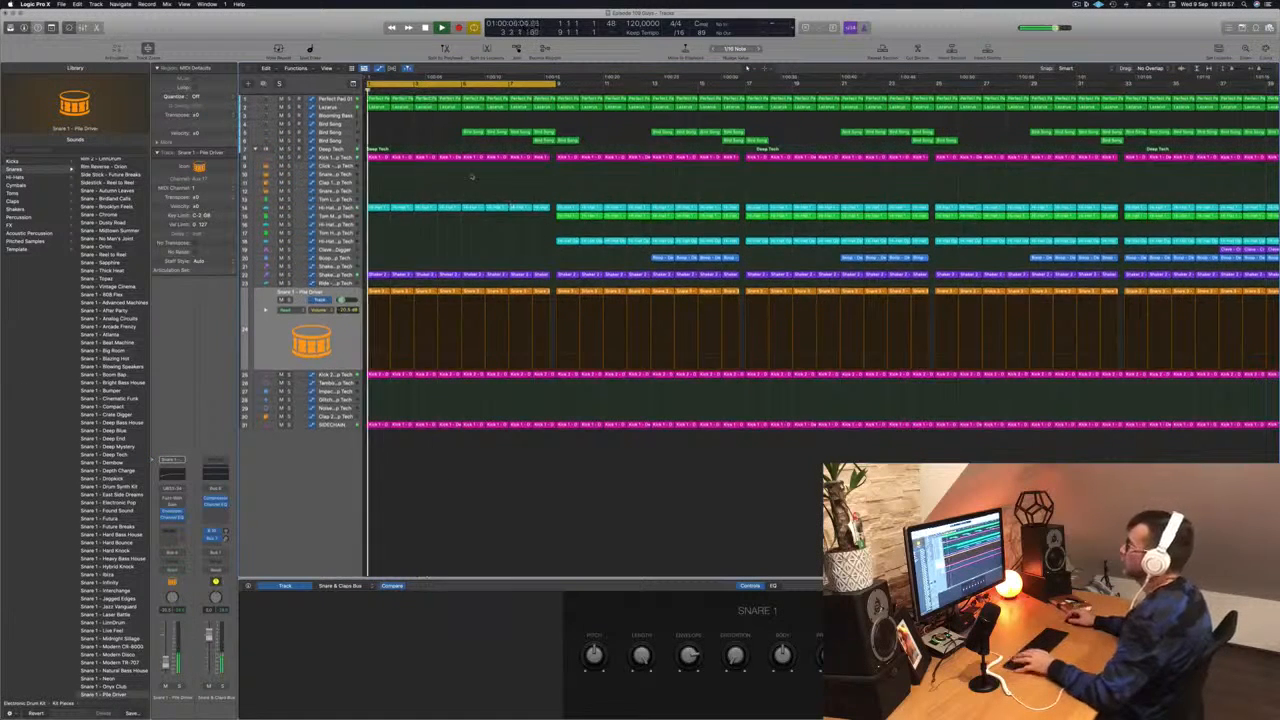
drag(447, 127, 575, 143)
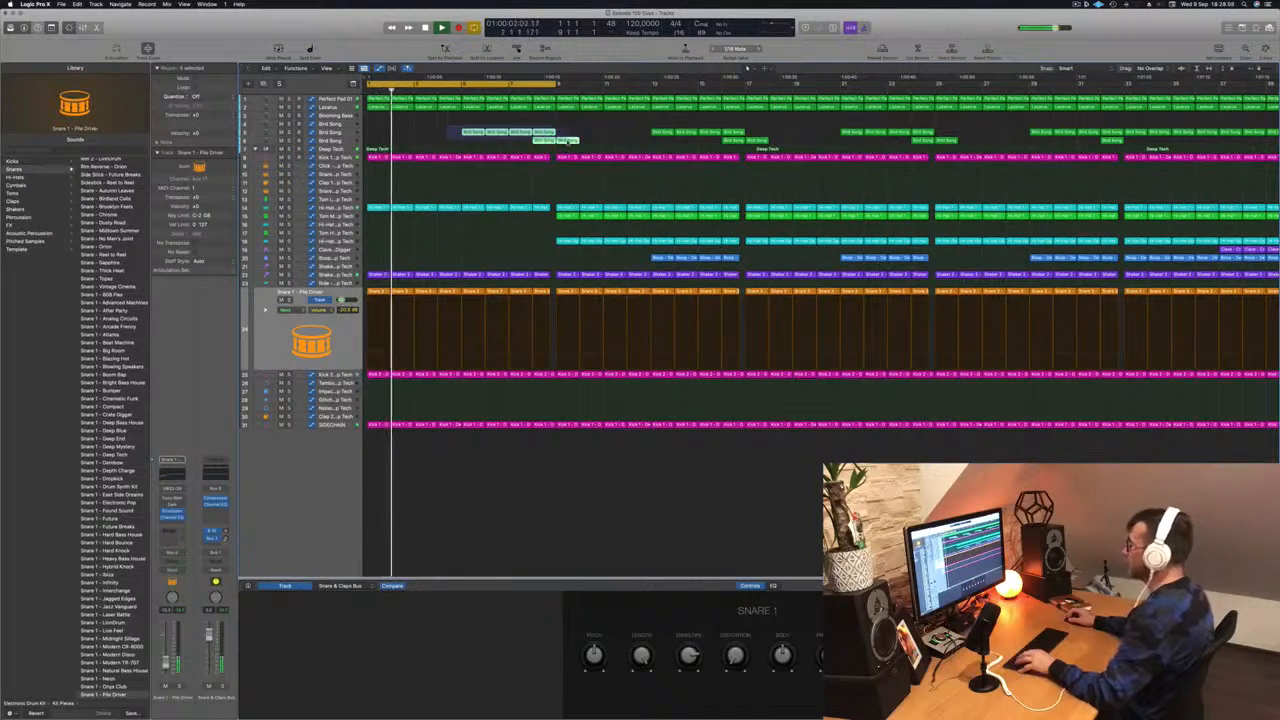
key(Delete)
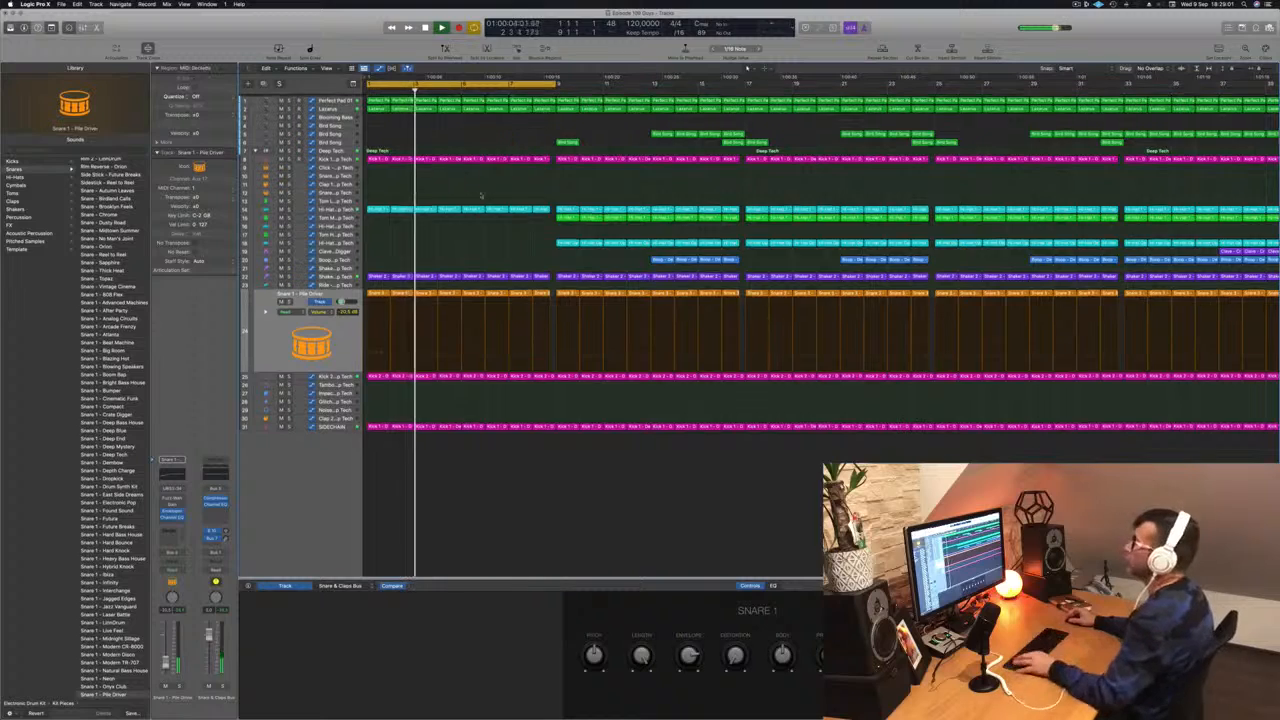
Lower the Lazarus cutoff automation at bar 9 to flatten the rise leading into it, and display the Perfect Pad 01 automation.
click(337, 108)
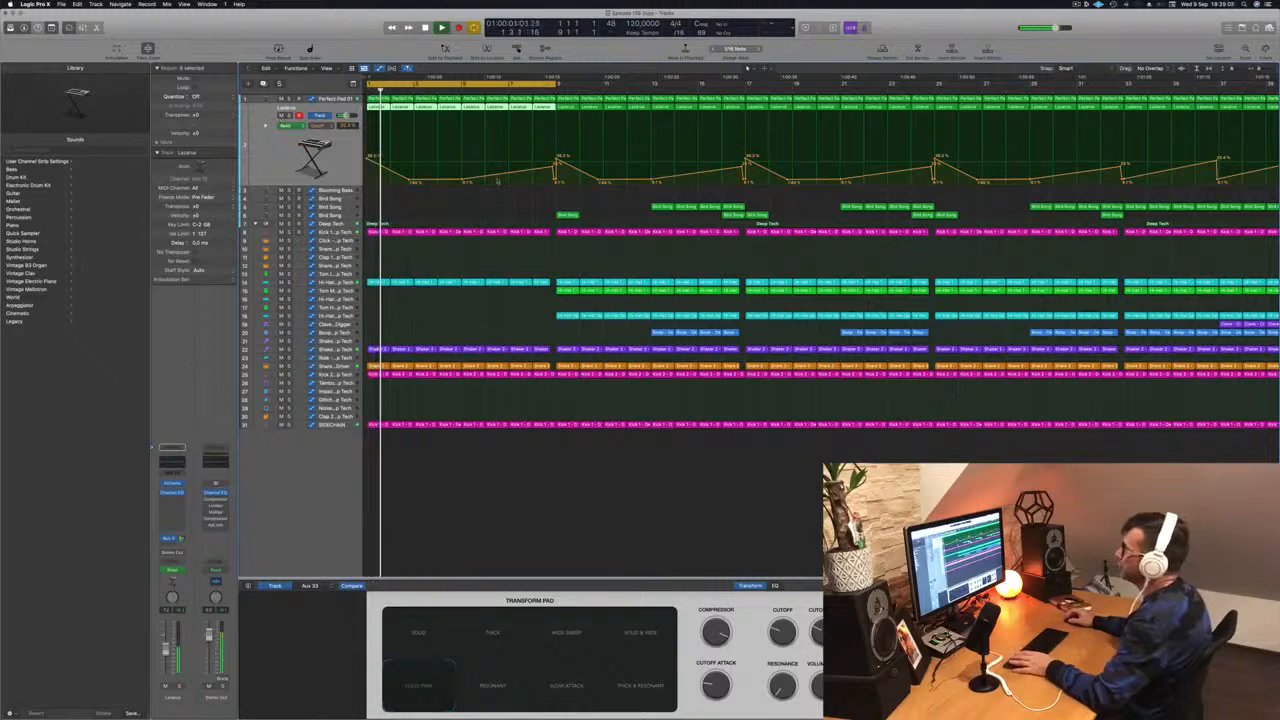
drag(556, 160, 556, 179)
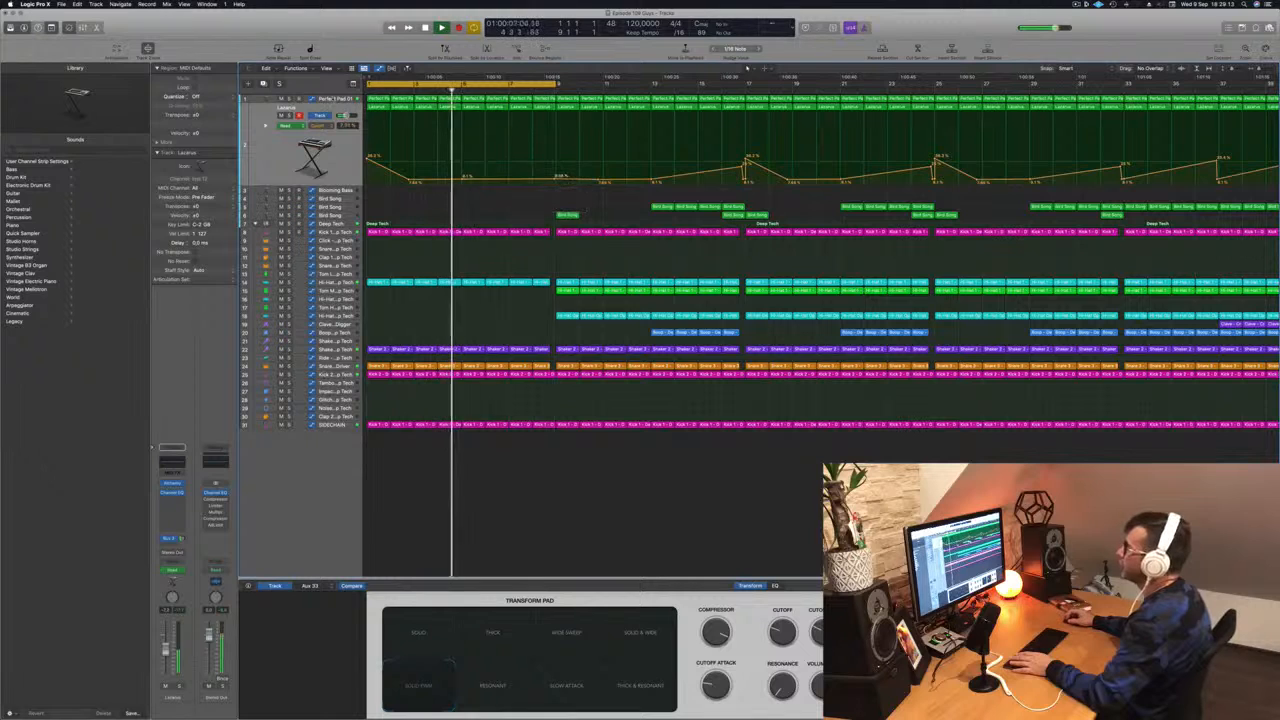
click(338, 99)
key(Return)
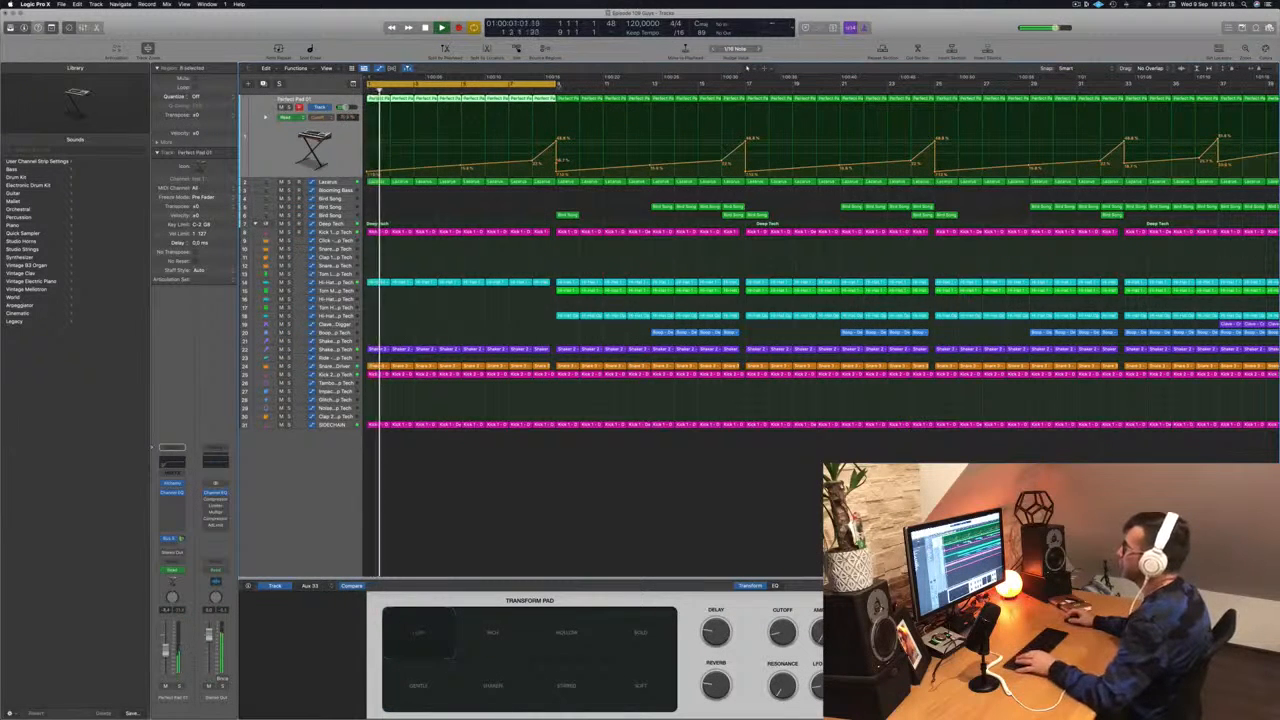
Extend the cycle range to bar 17, delete the Hi-Hat track 18 regions between bars 9 and 17, and save the project.
drag(556, 86, 738, 105)
scroll(507, 213, down, 3)
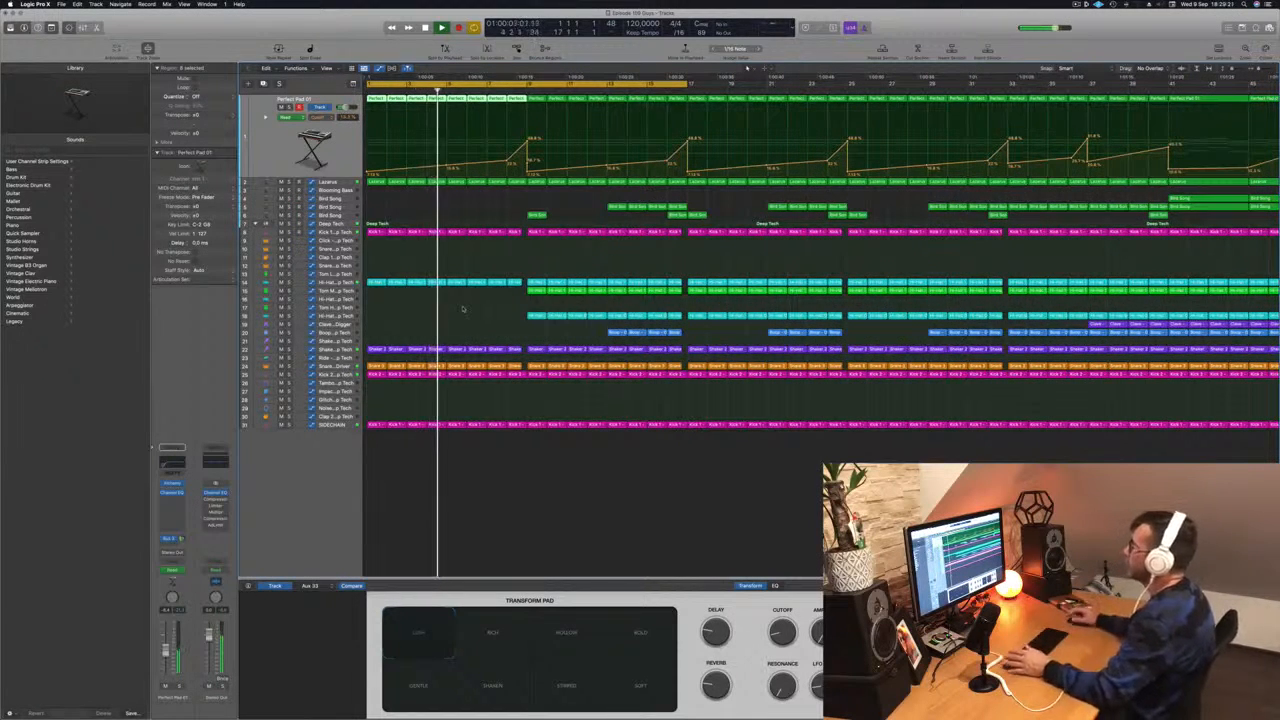
drag(520, 316, 678, 321)
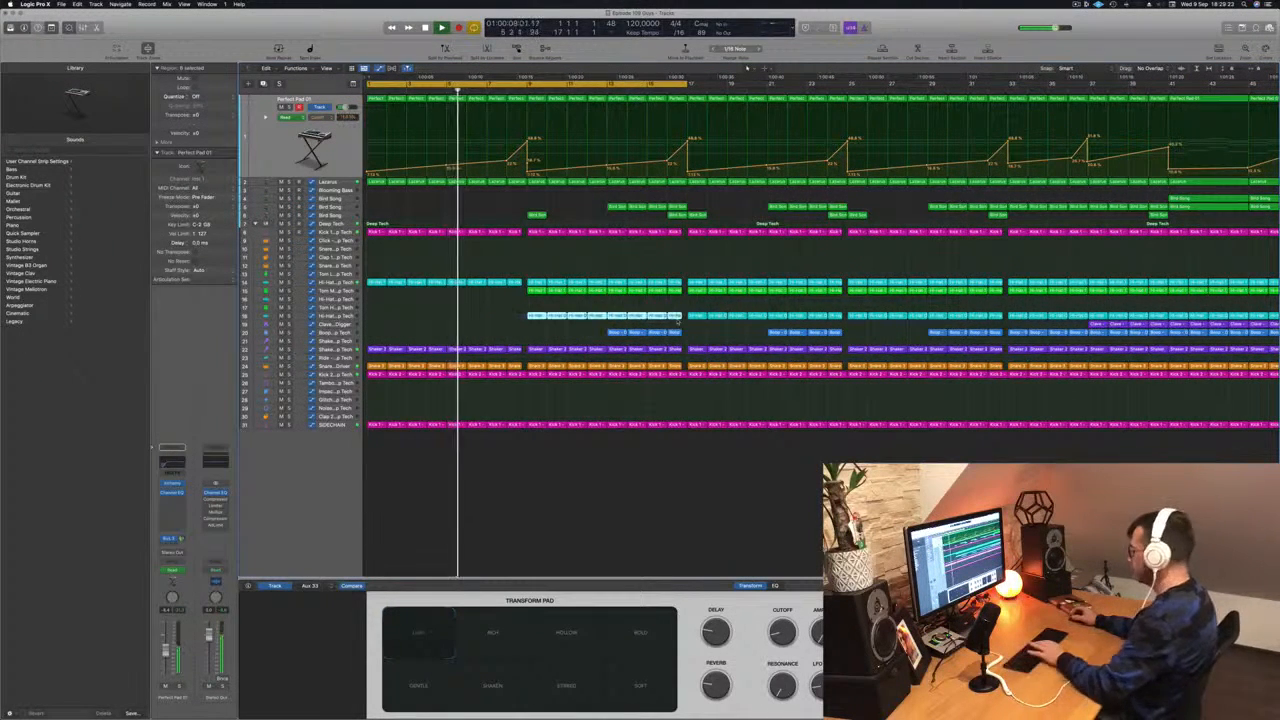
key(Delete)
key(super+s)
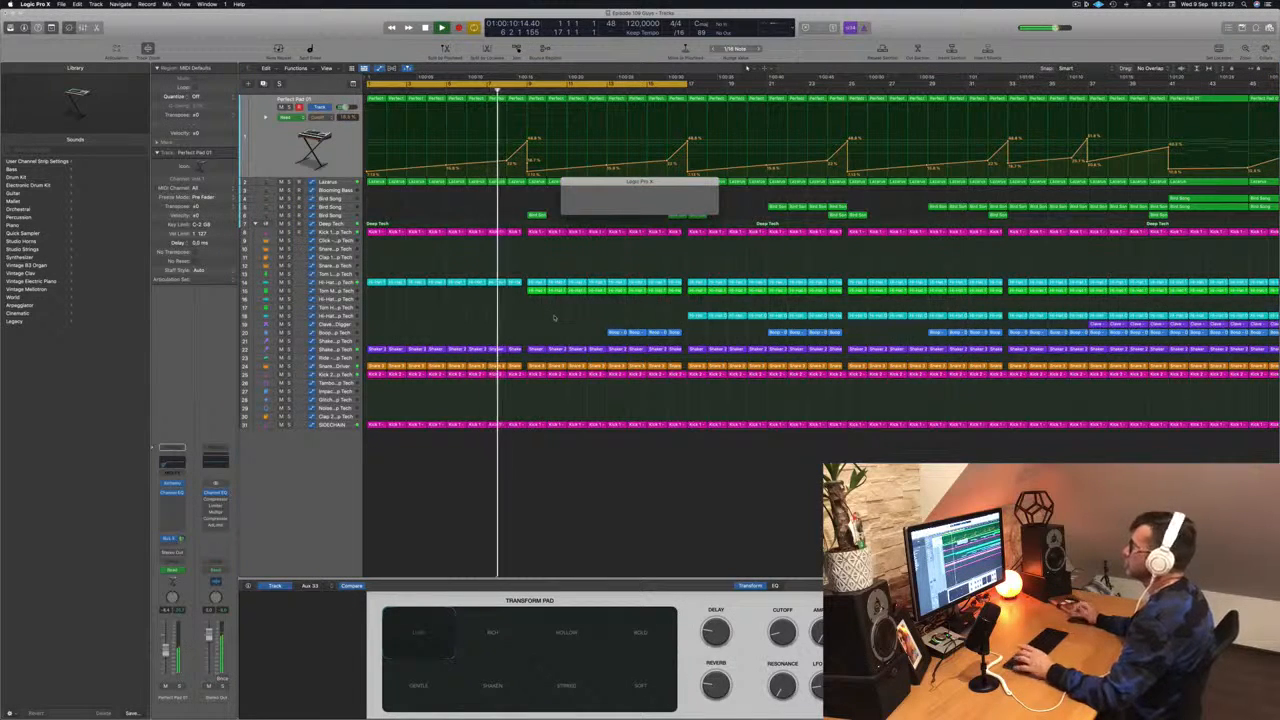
key(super+Left)
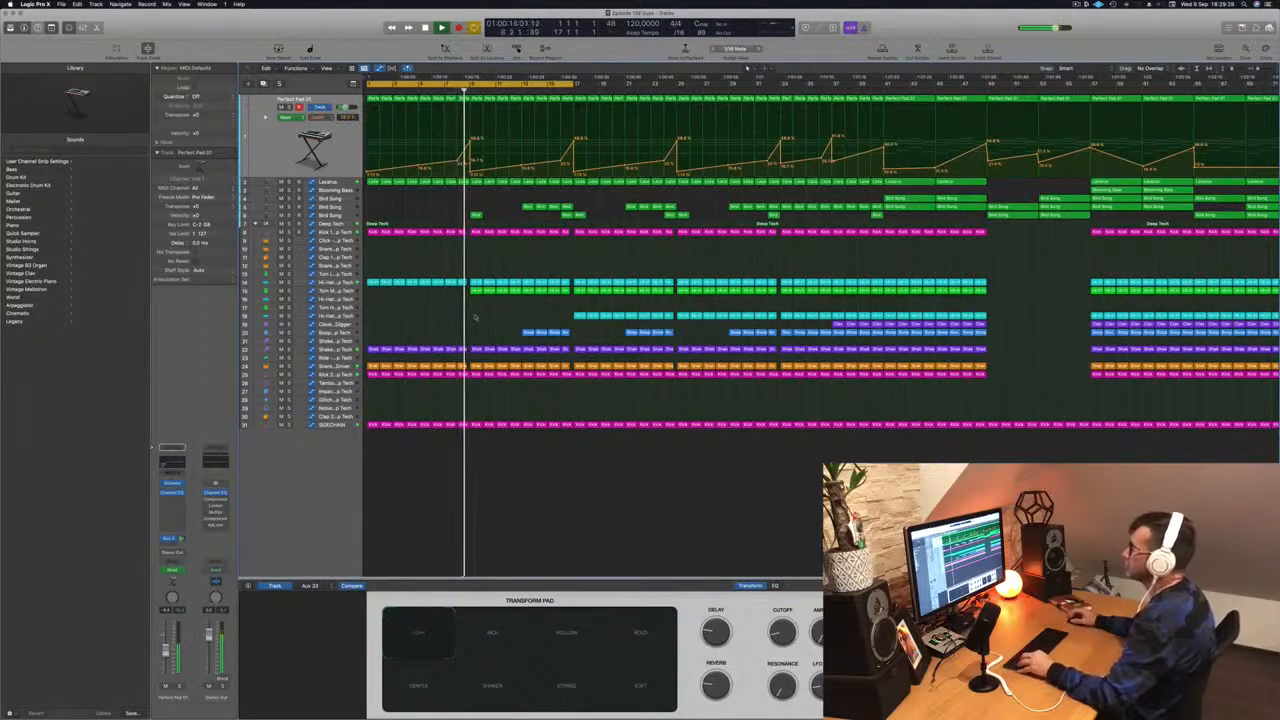
Delete the Bird Song region at bar 9 on track 6 and select the Tom Mid track.
key(super+Left)
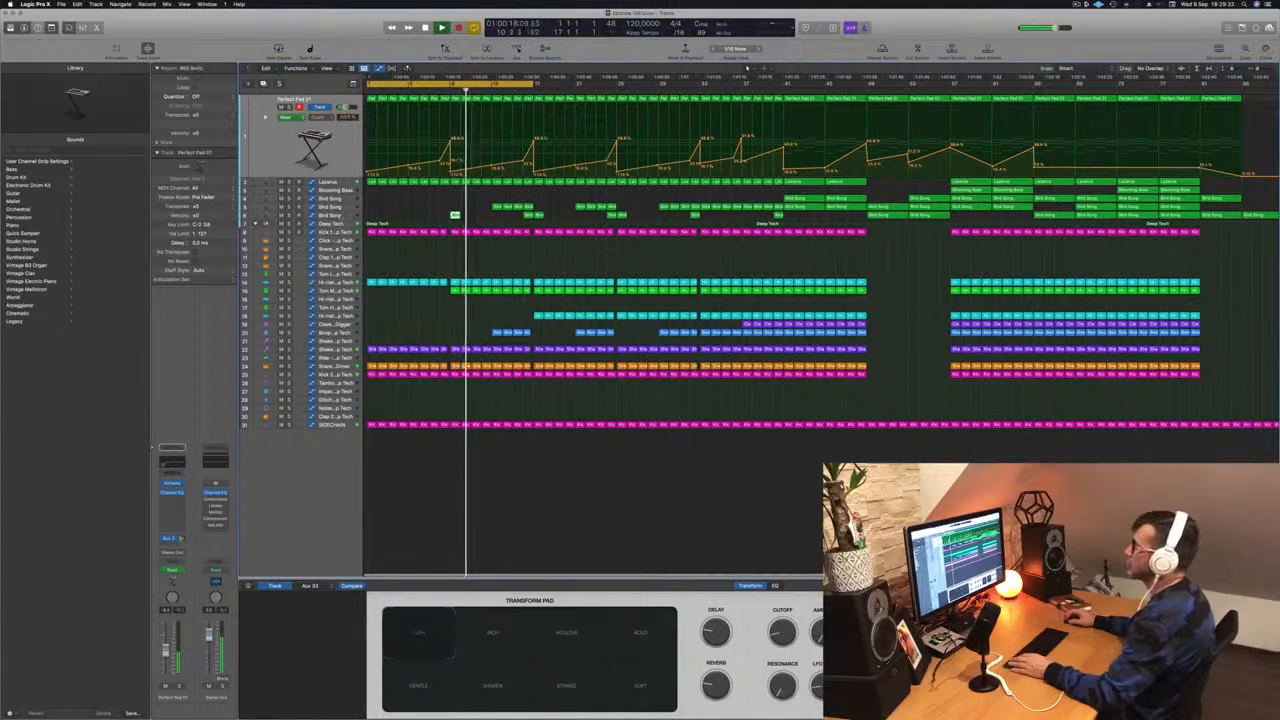
click(330, 214)
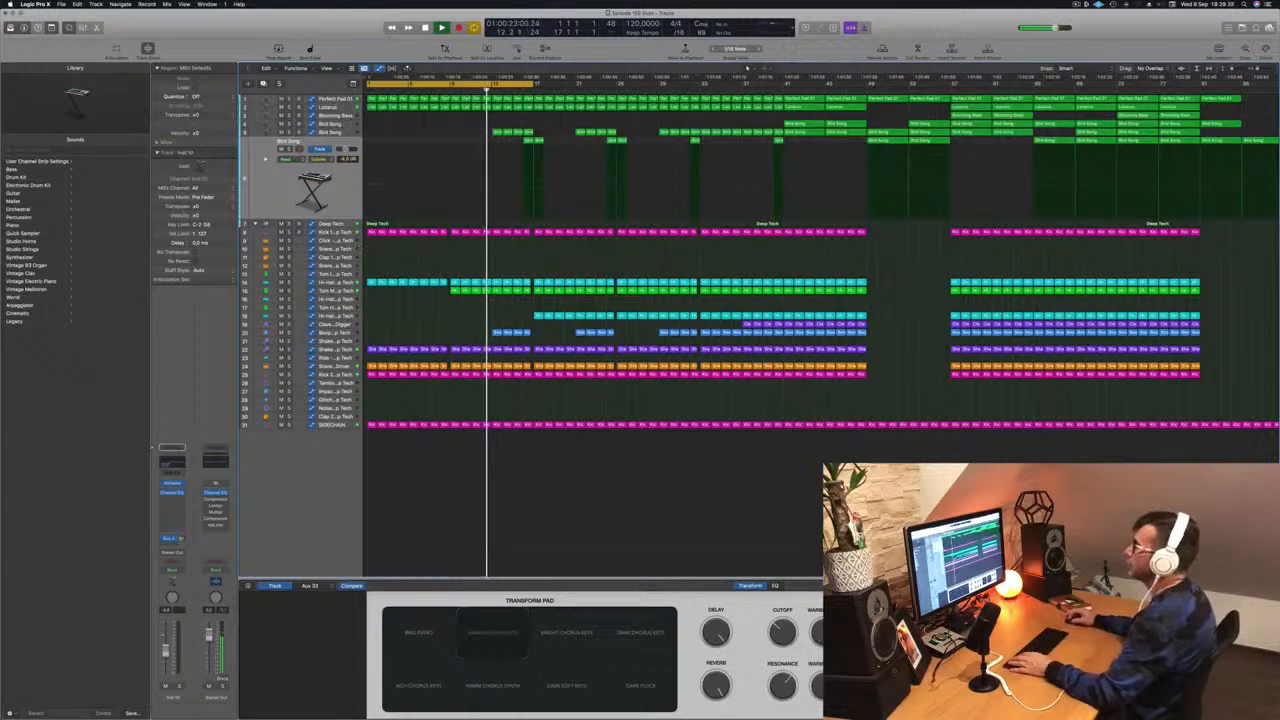
click(430, 286)
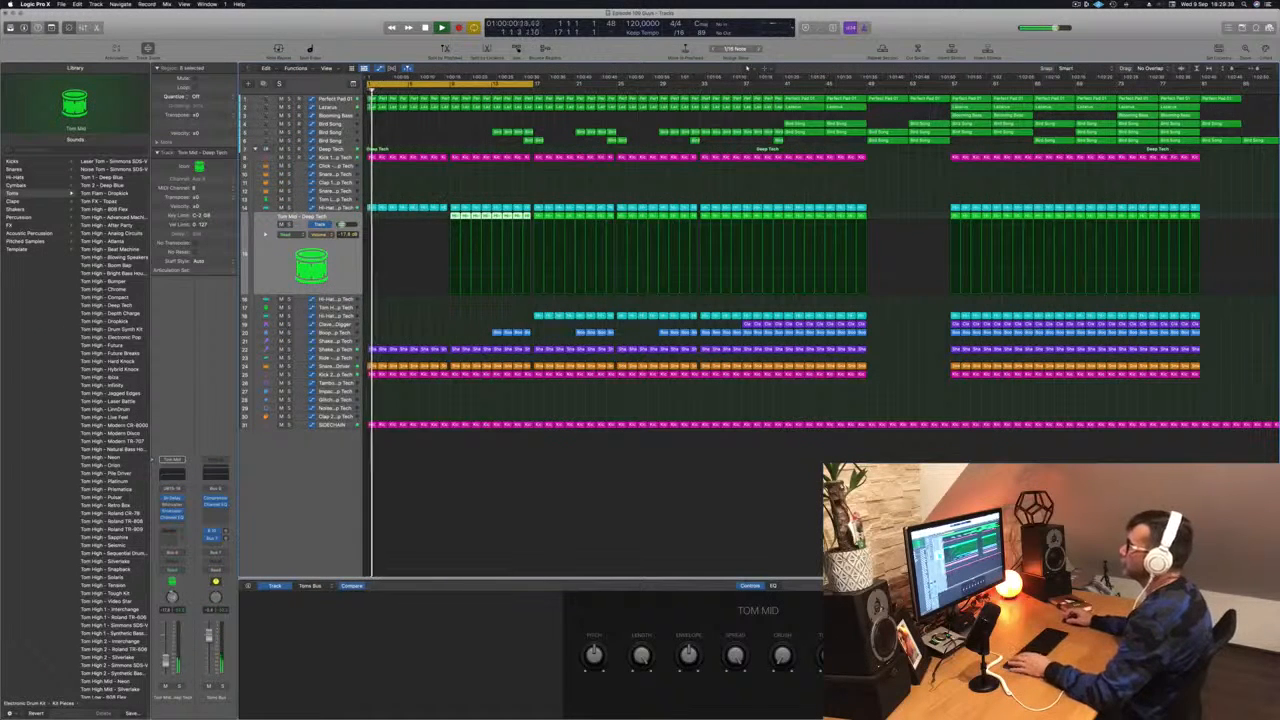
Try sweeping the low cut in Kick 1's Channel EQ up to about 200 Hz and back to about 40 Hz during playback.
click(326, 157)
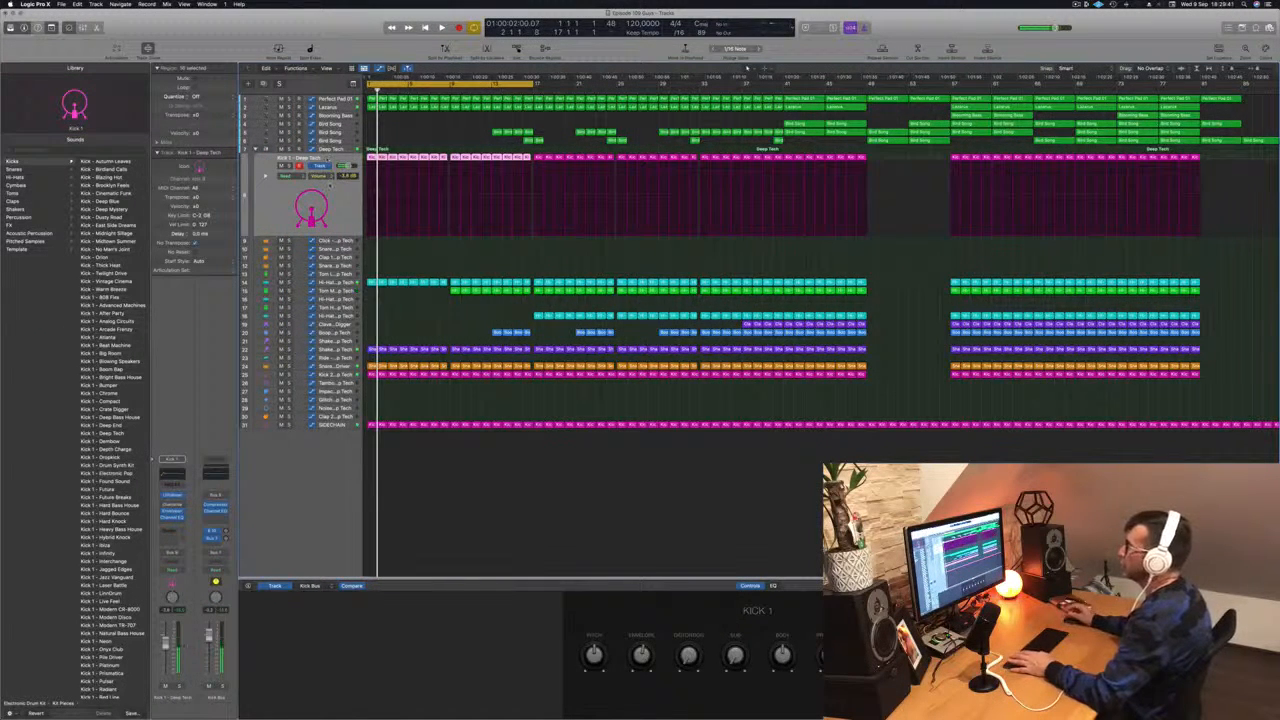
key(space)
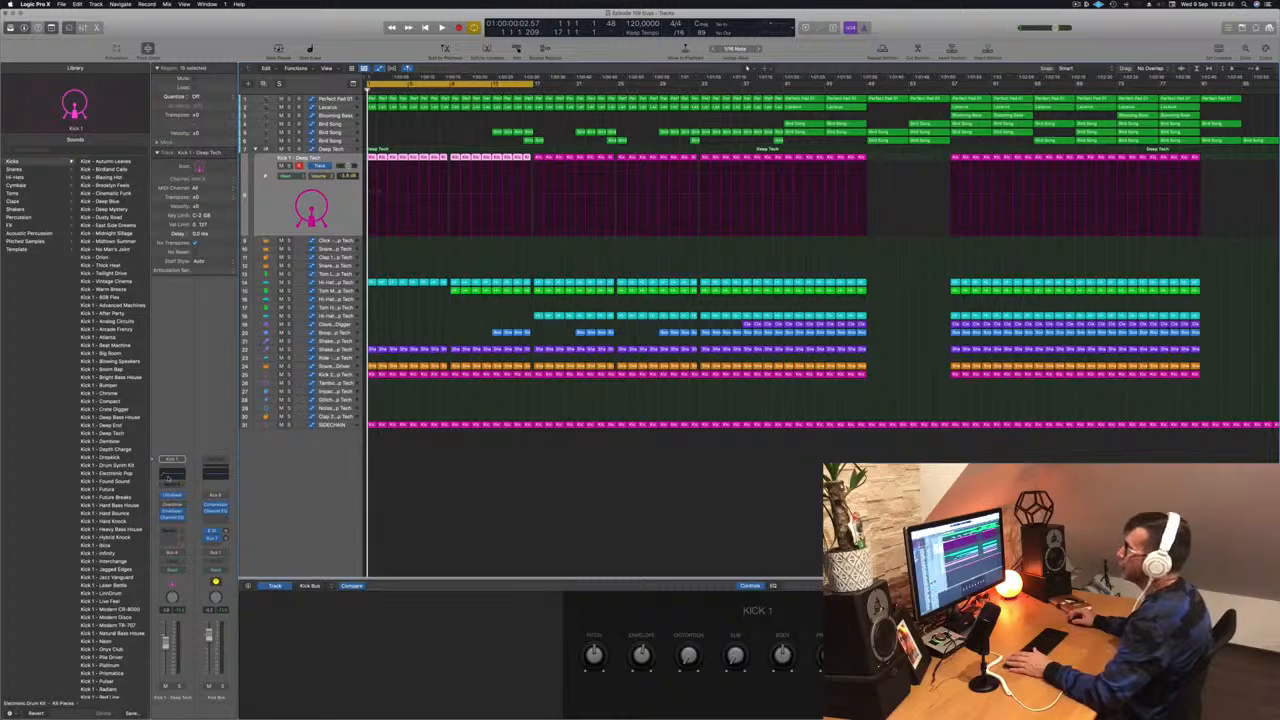
click(172, 476)
drag(596, 114, 822, 140)
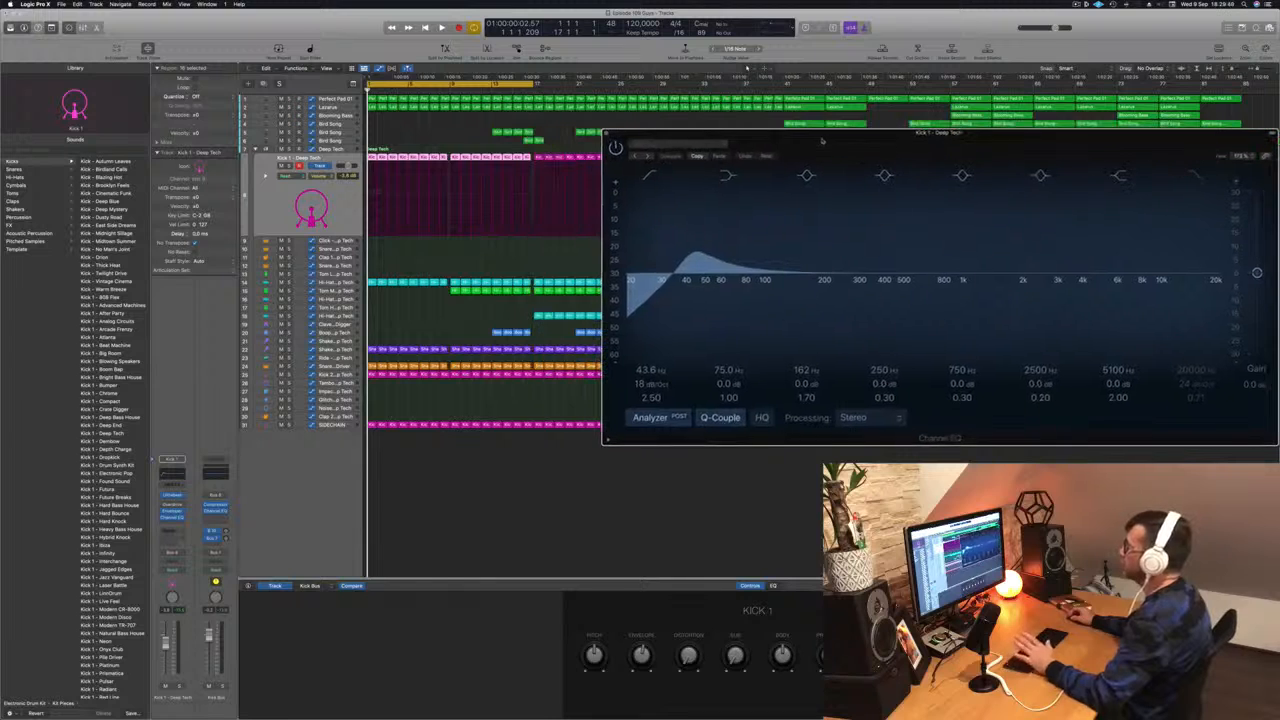
key(space)
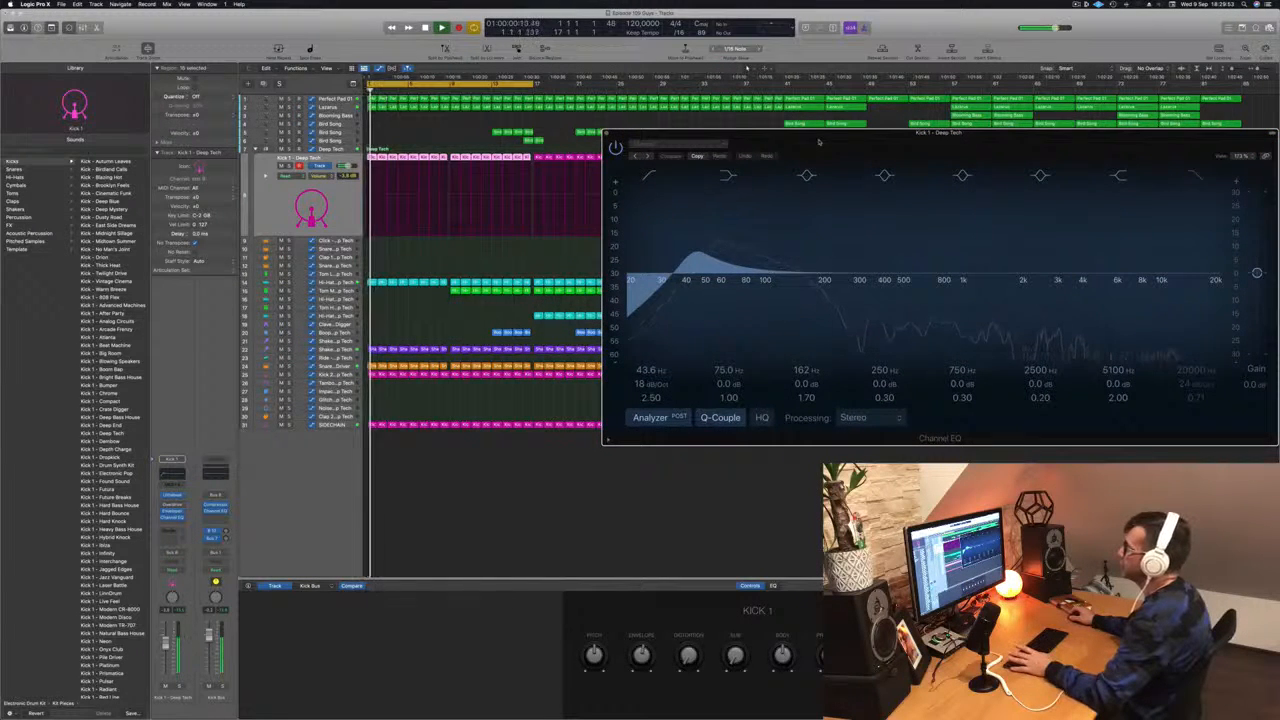
drag(694, 254, 832, 255)
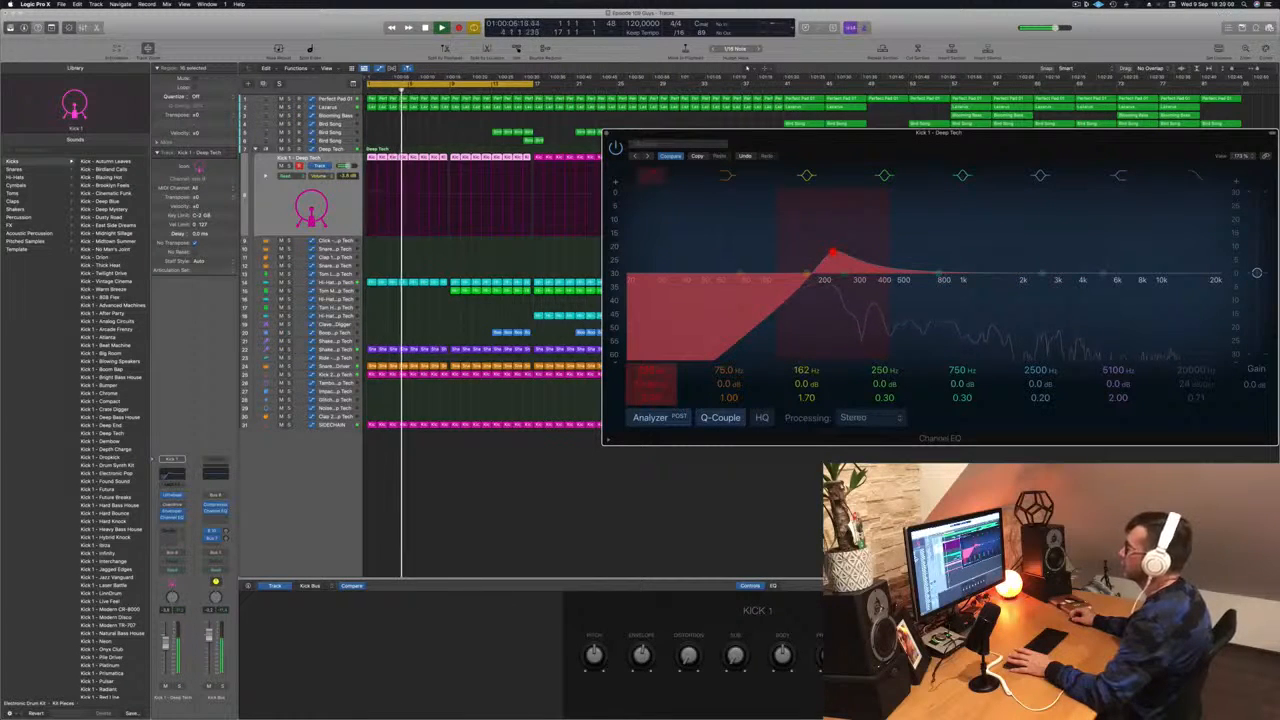
mouse_move(832, 255)
mouse_down()
mouse_move(650, 254)
mouse_move(686, 254)
mouse_up()
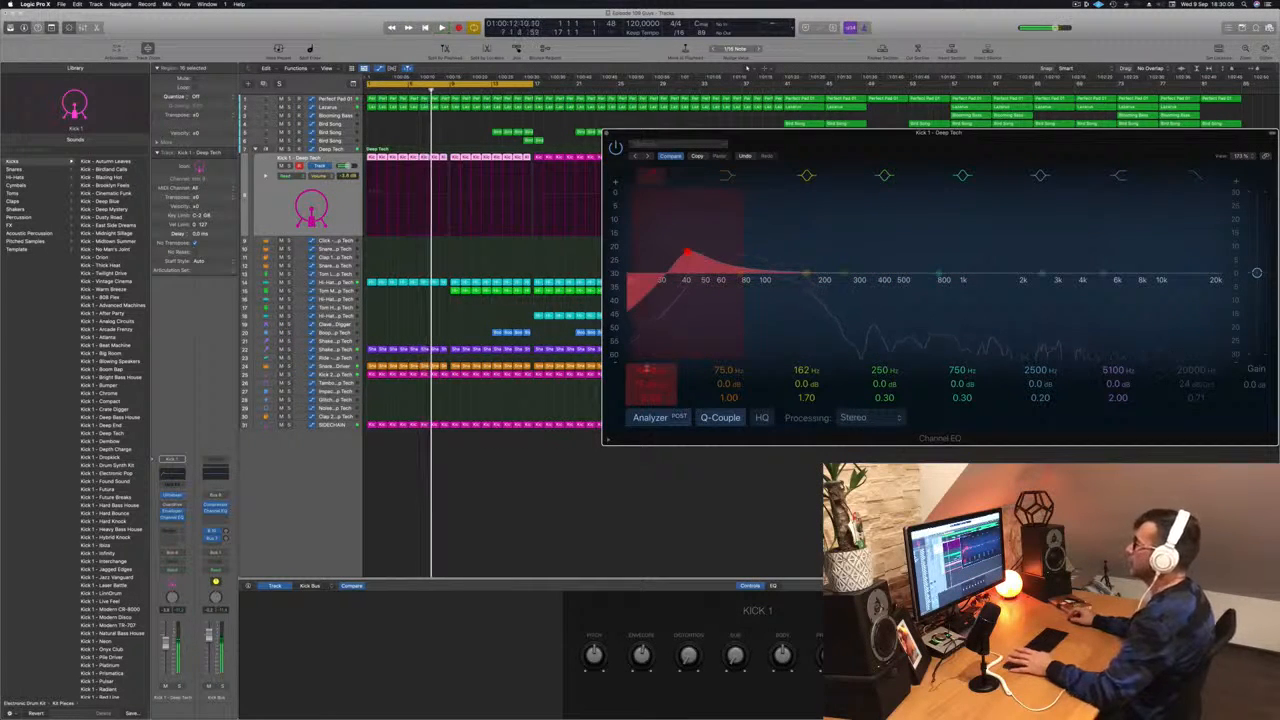
click(607, 133)
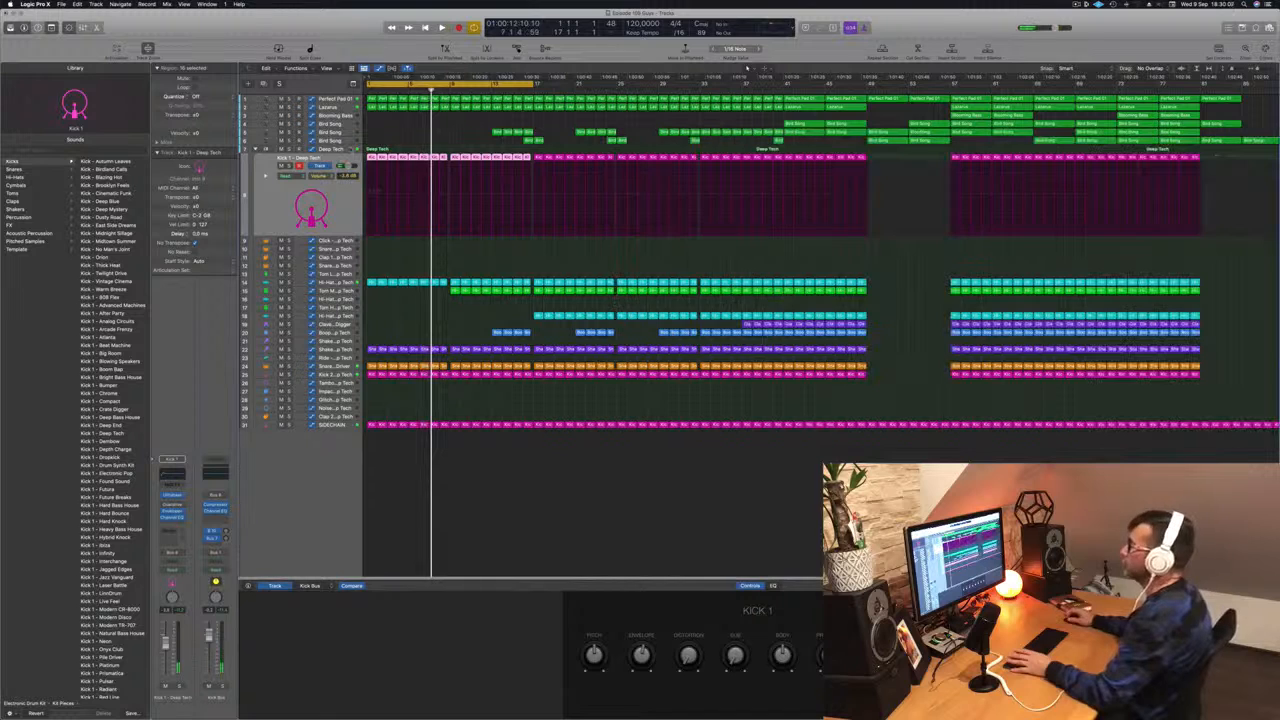
Set the Deep Tech drum track's automation mode to Touch and record a Low Cut Filter movement over the opening bars.
click(333, 149)
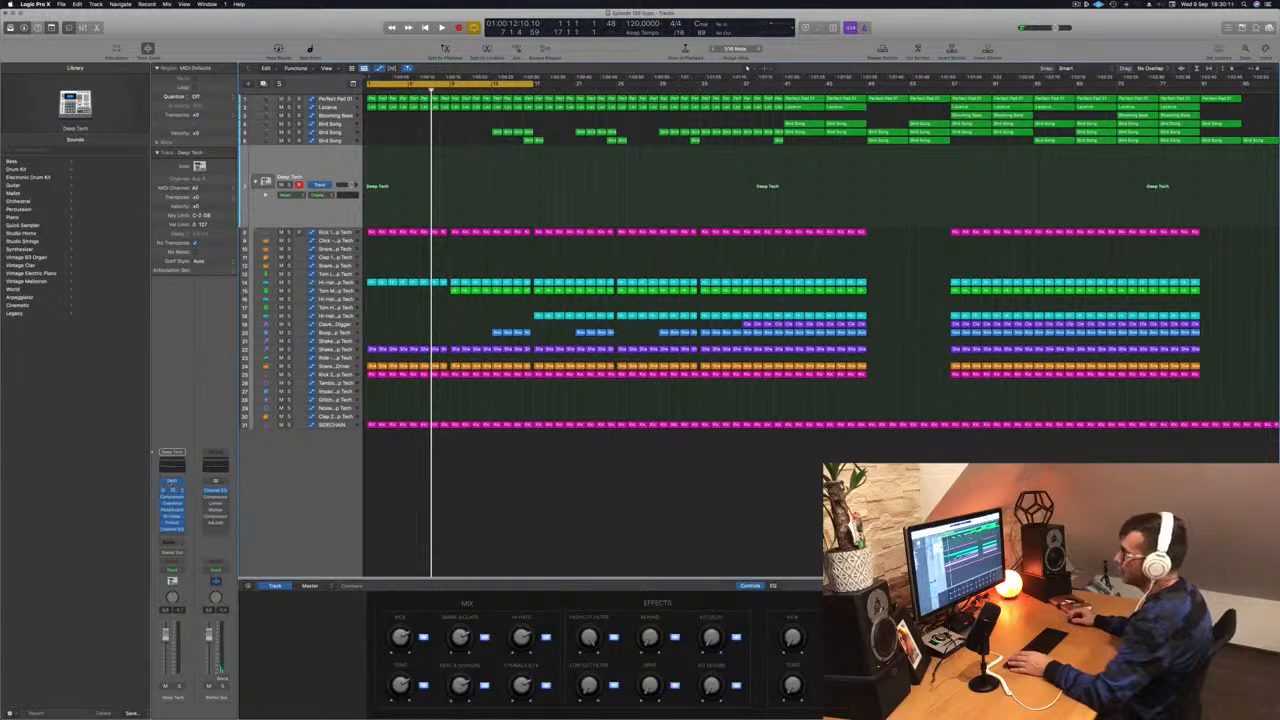
click(172, 482)
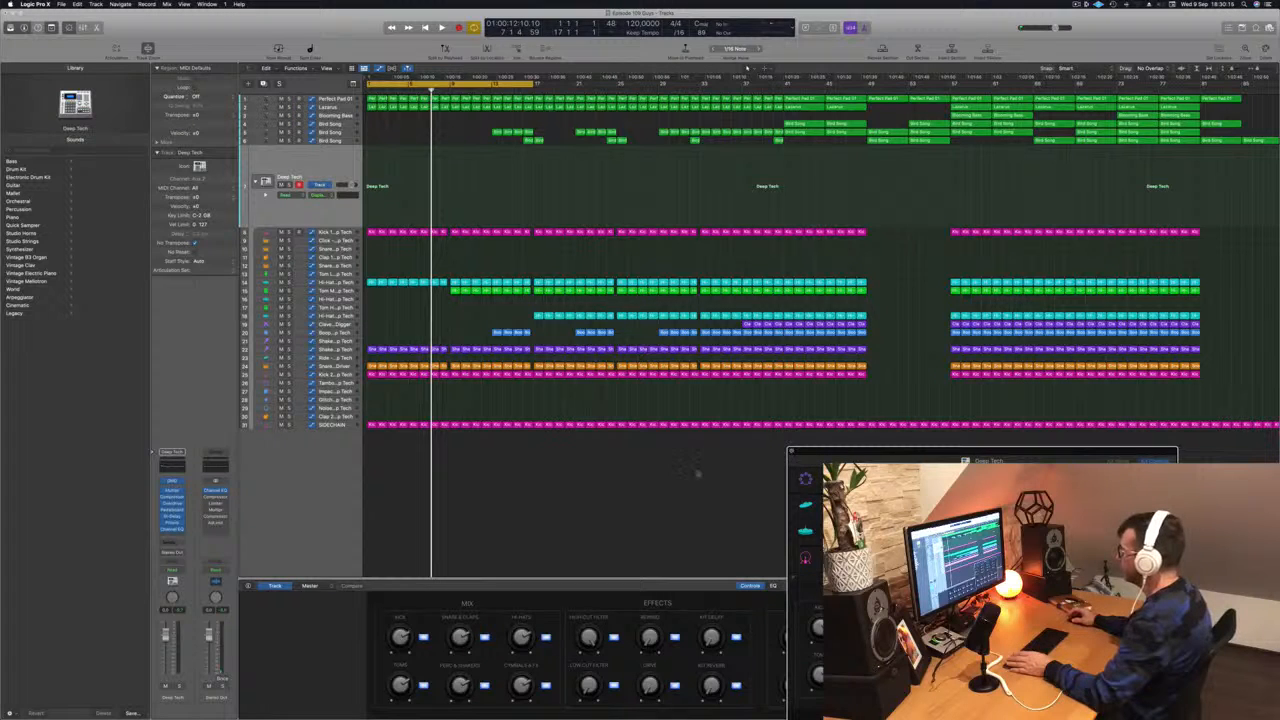
click(791, 451)
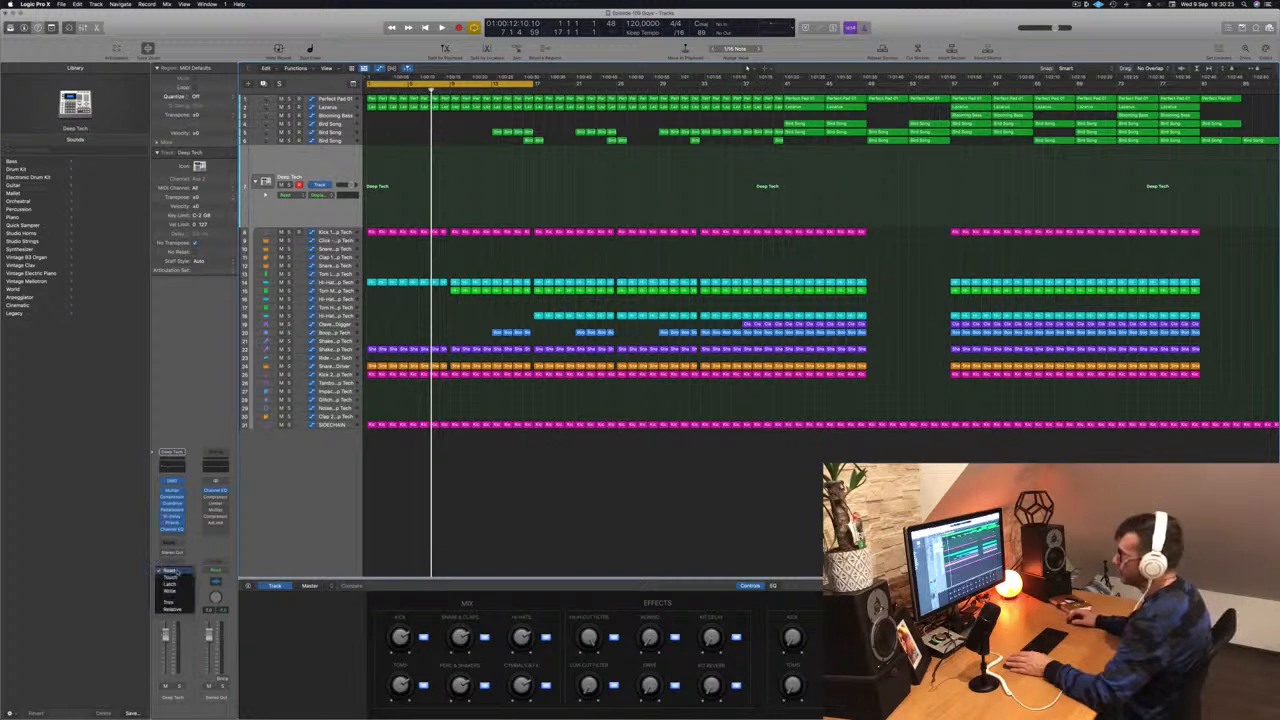
click(172, 577)
key(space)
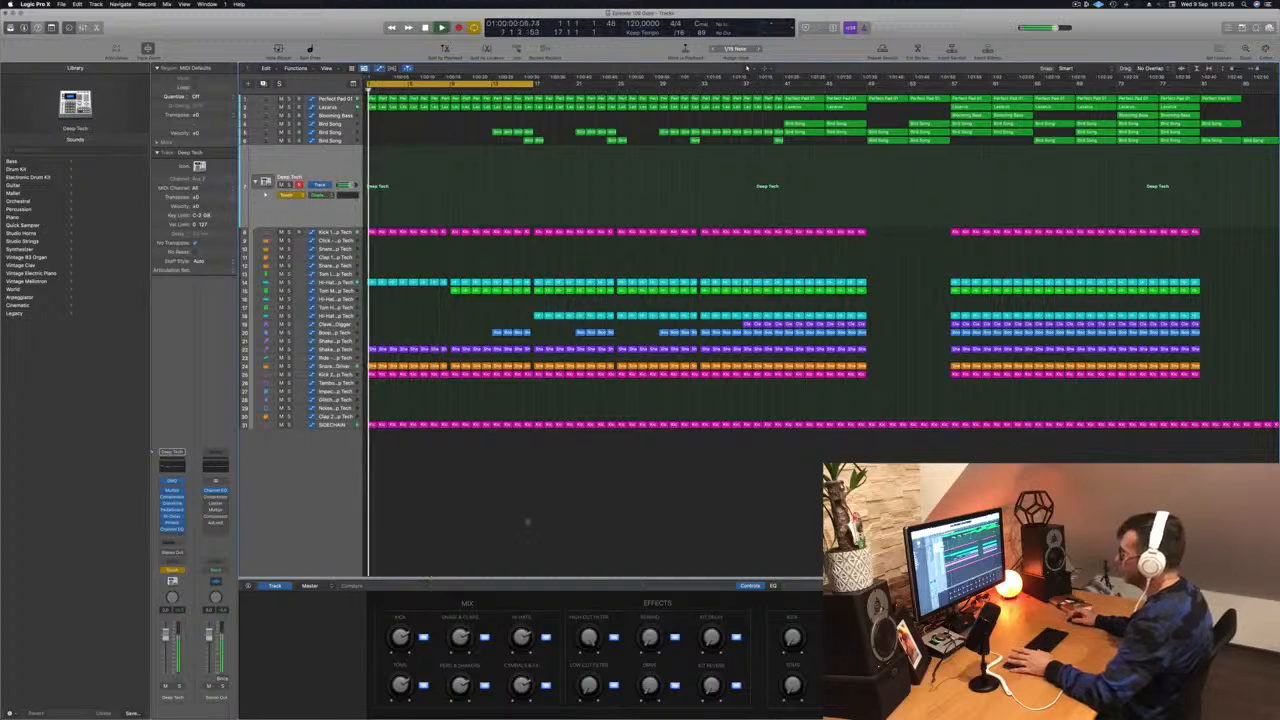
drag(589, 688, 589, 659)
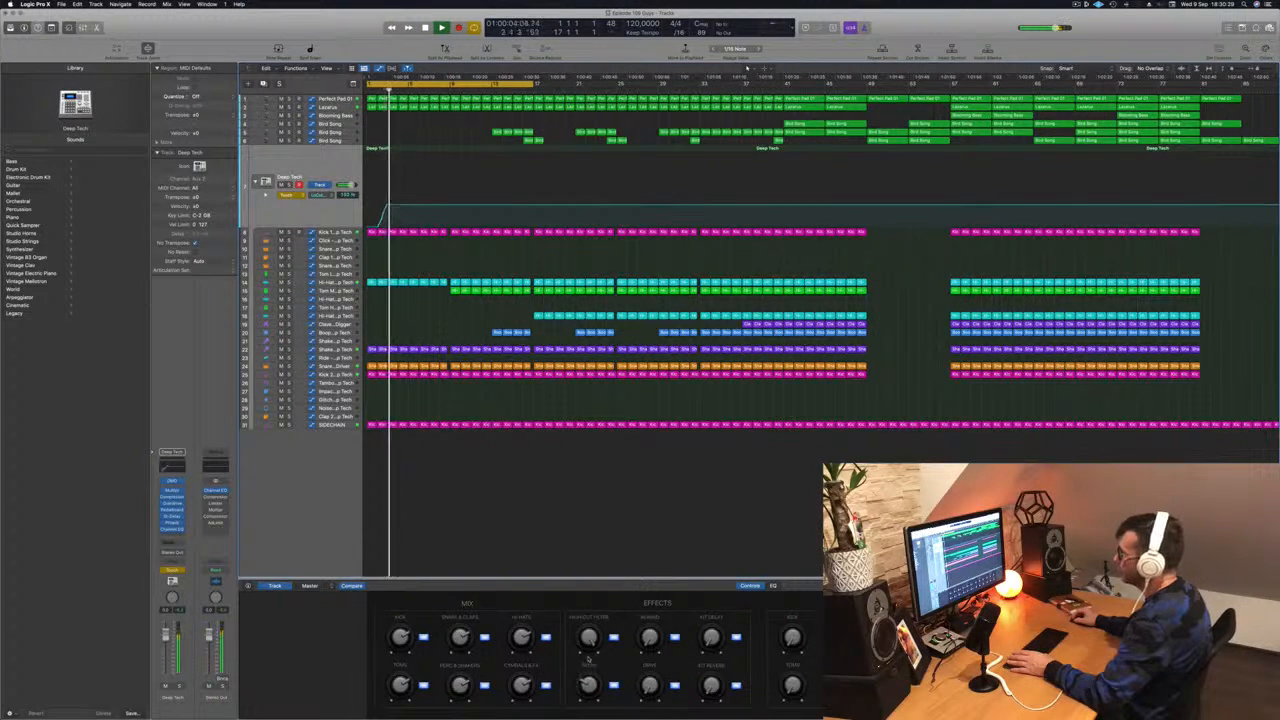
key(space)
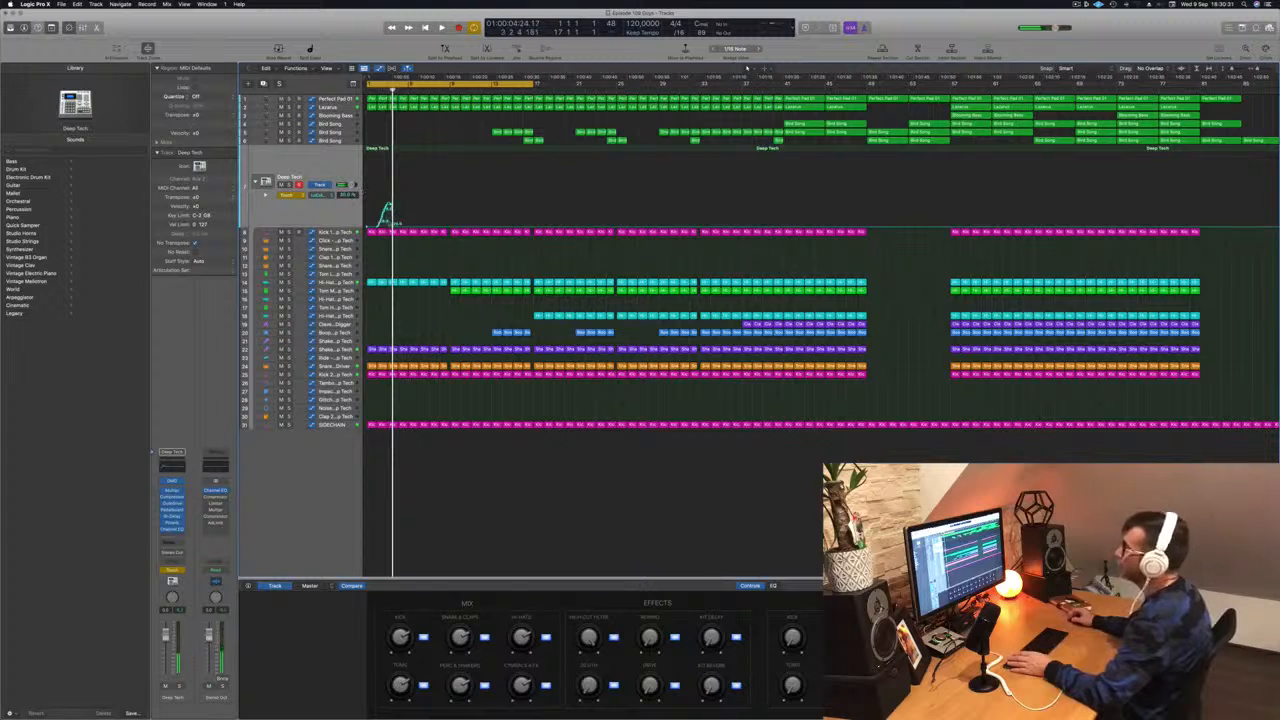
Flatten the recorded Low Cut Filter automation, switch Deep Tech to Read mode, and slightly raise the automation level at bar 1.
drag(394, 227, 371, 206)
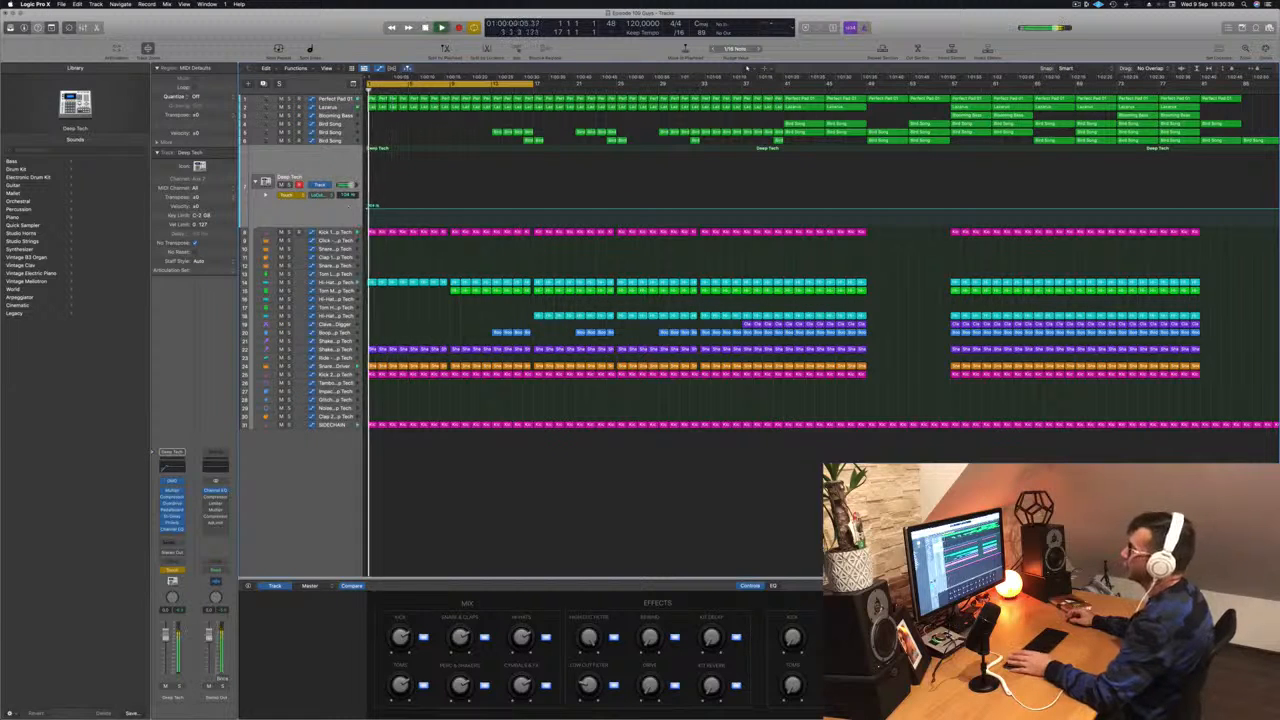
click(287, 194)
click(287, 187)
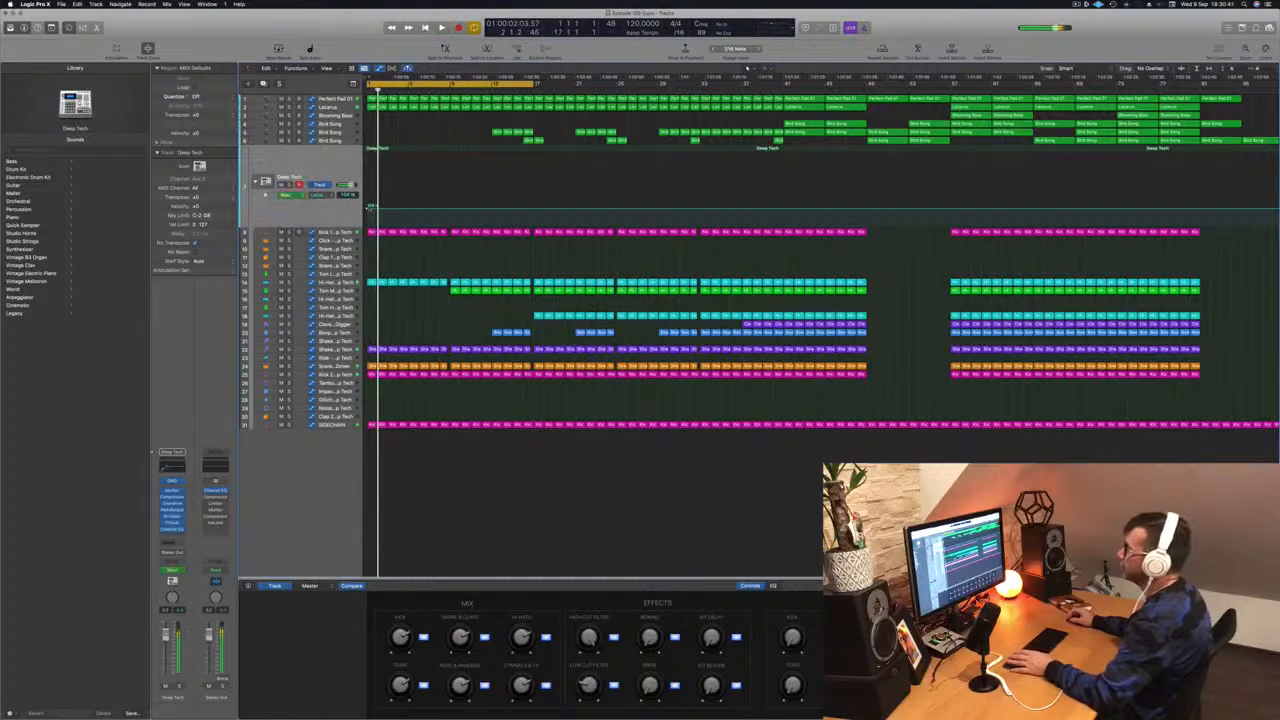
drag(367, 210, 367, 205)
key(space)
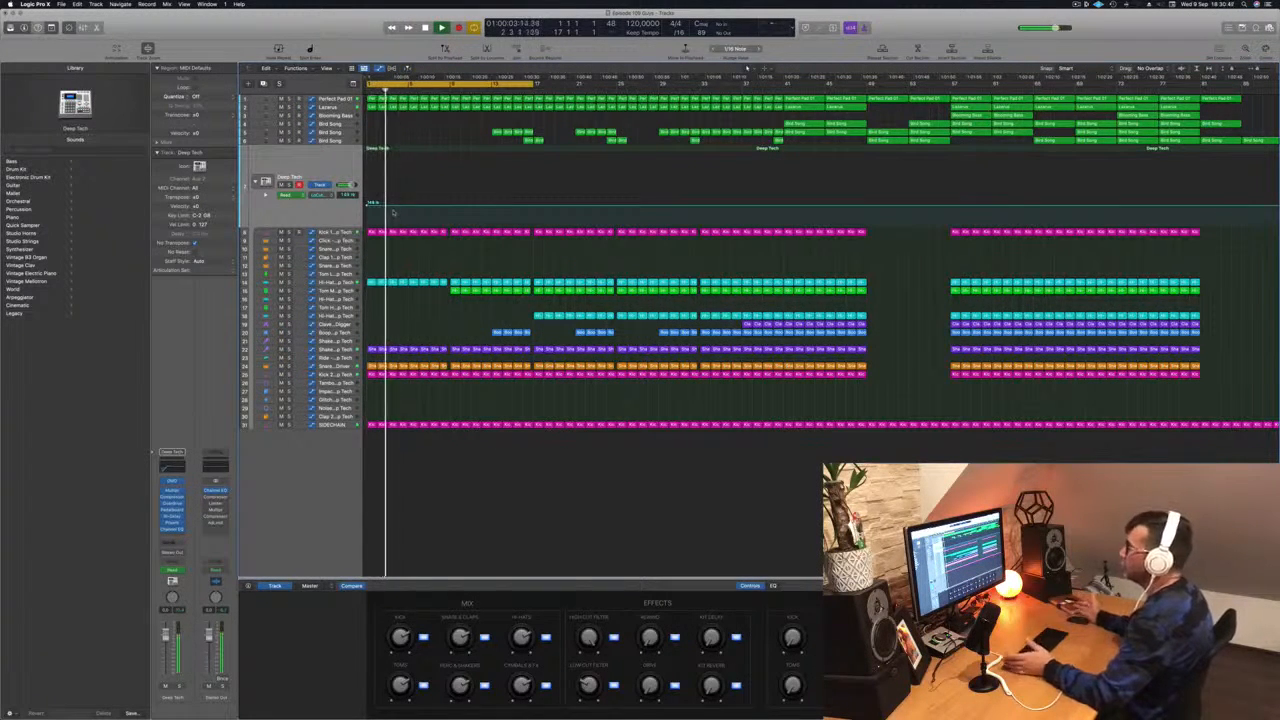
Draw a Low Cut Filter automation ramp on Deep Tech that rises from bar 1 to just before bar 9 and drops back at bar 9.
key(Return)
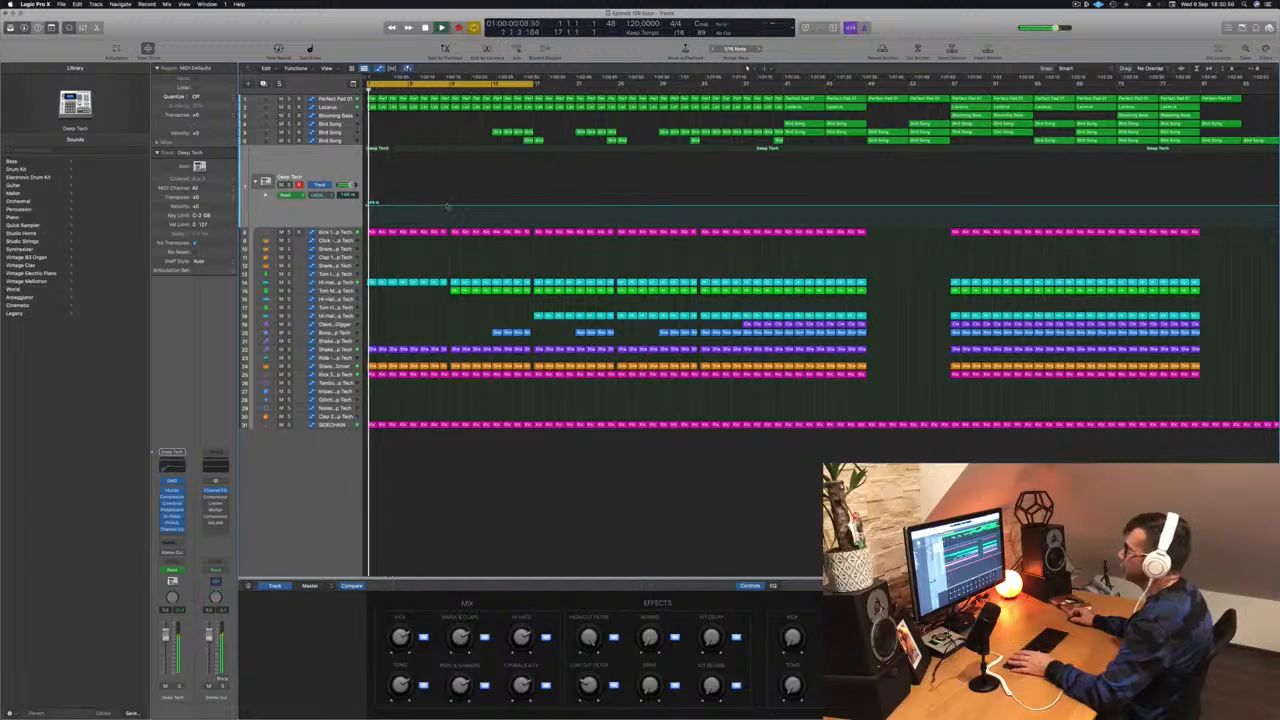
drag(452, 208, 451, 190)
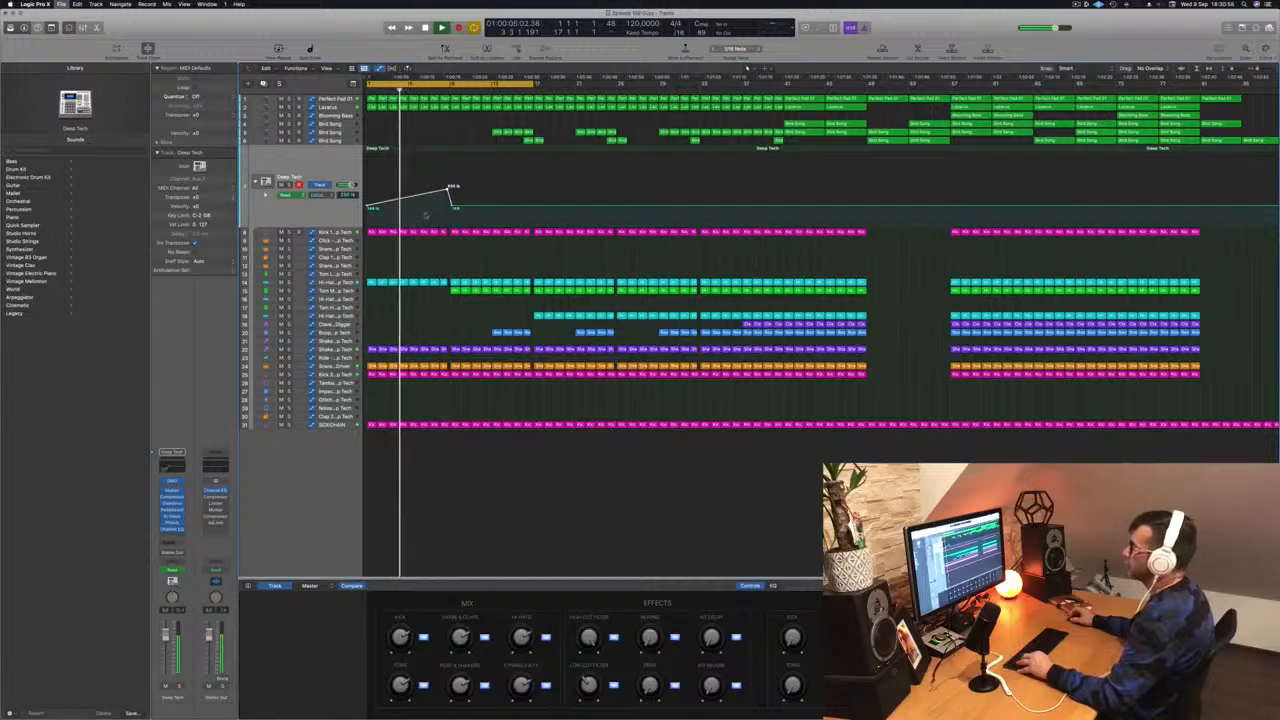
key(super+Right)
key(super+Right)
key(super+Right)
key(super+Right)
key(super+Right)
key(super+Right)
key(super+Left)
key(super+Left)
key(super+Left)
key(super+Left)
key(super+Left)
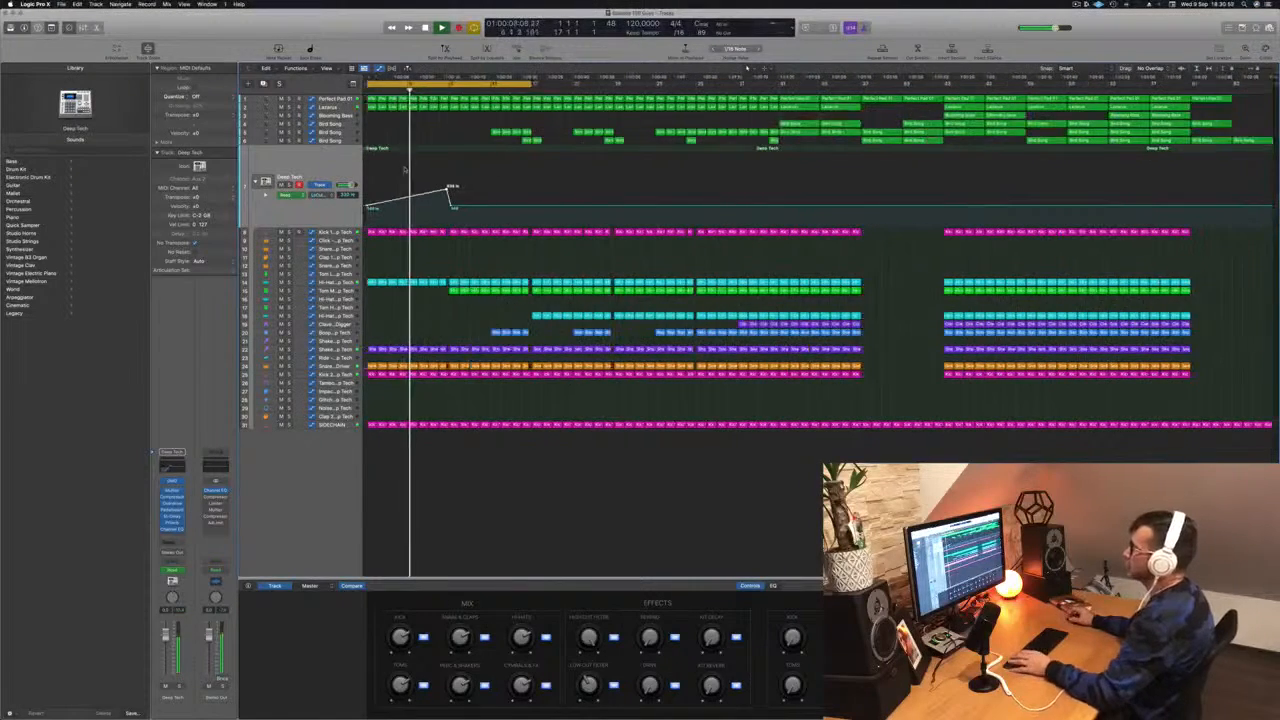
Check the automation lanes of the Perfect Pad 01 and Kick 1 tracks during playback, and return to the Deep Tech lane.
click(337, 100)
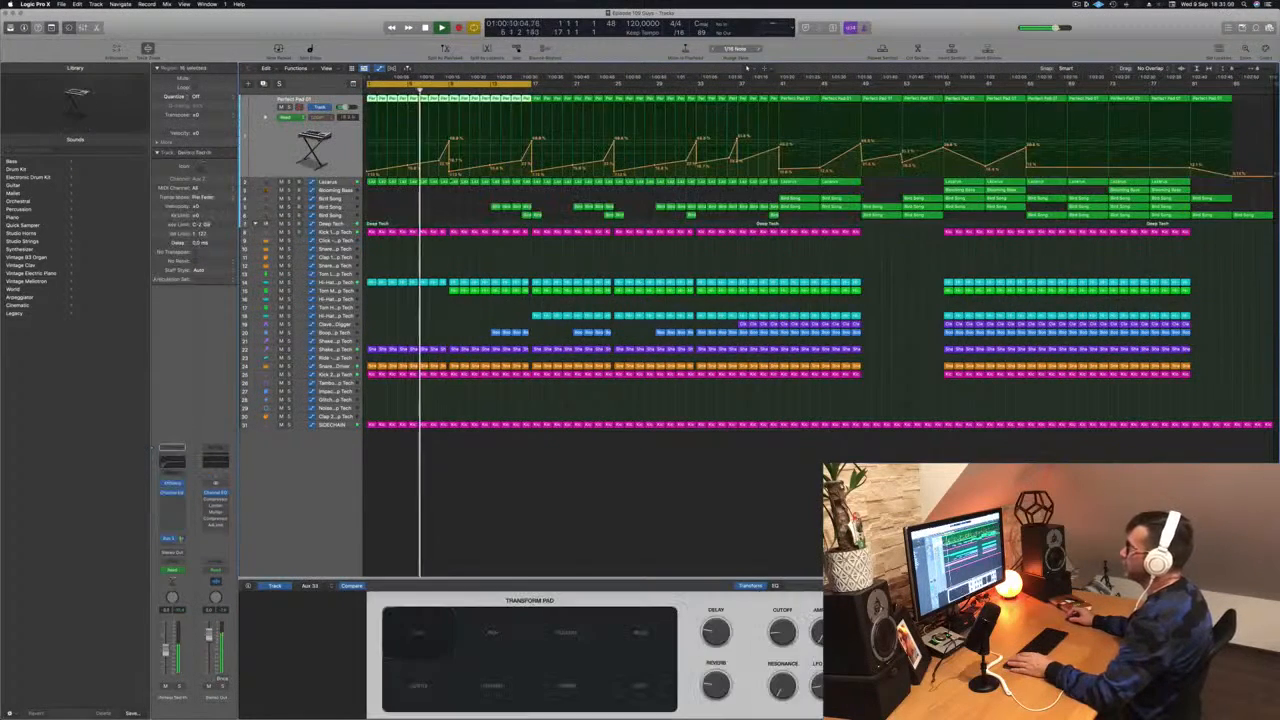
click(334, 232)
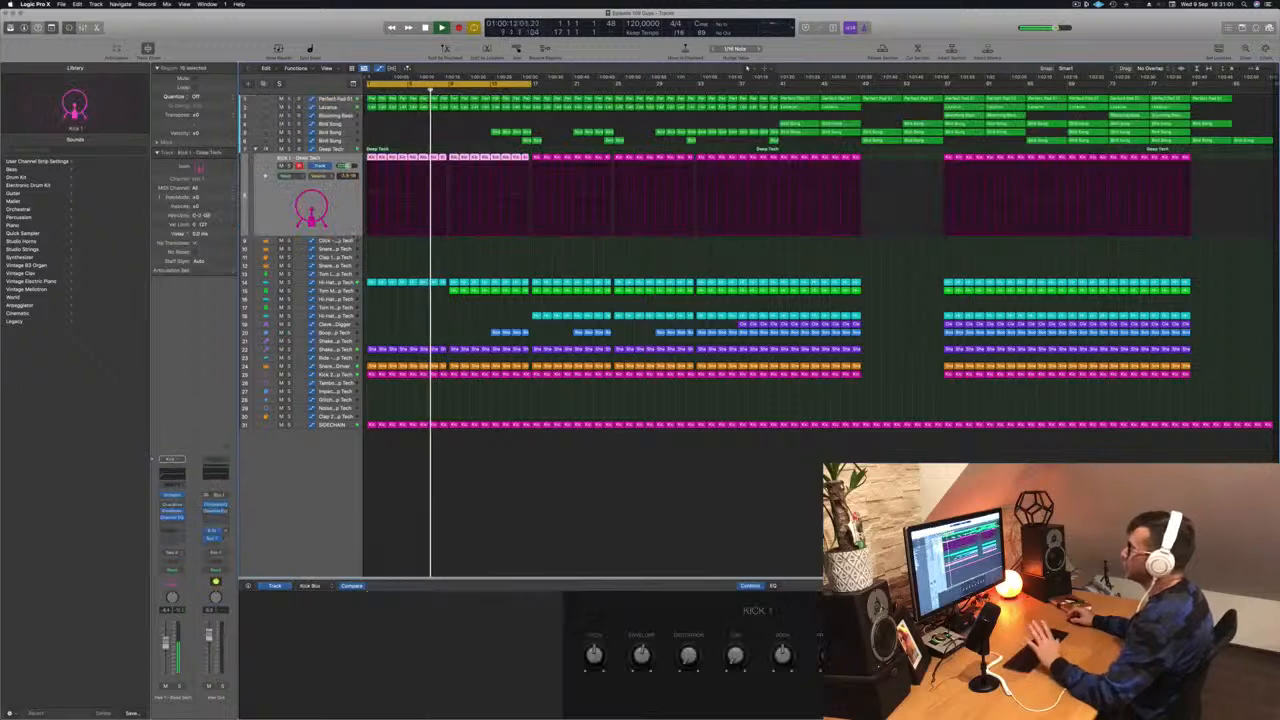
click(437, 150)
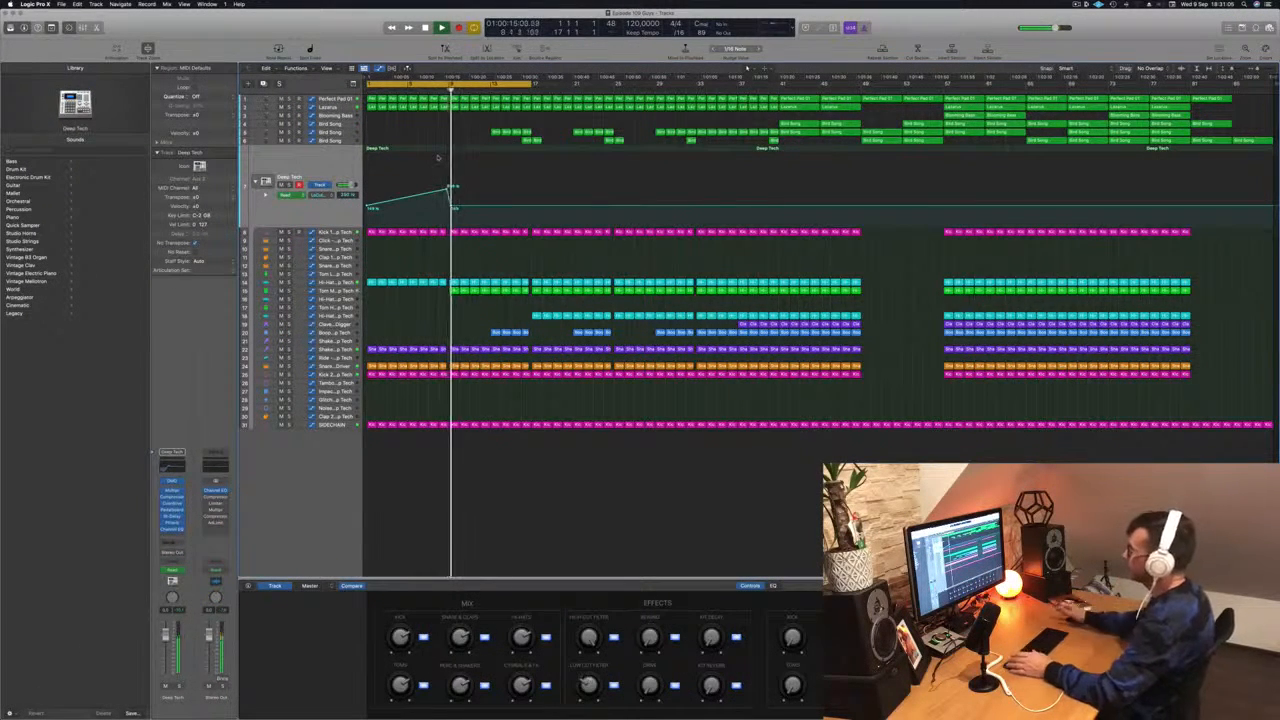
Lower Deep Tech's Low Cut Filter automation point at bar 9 and play the arrangement from the start.
click(440, 92)
scroll(436, 188, up, 5)
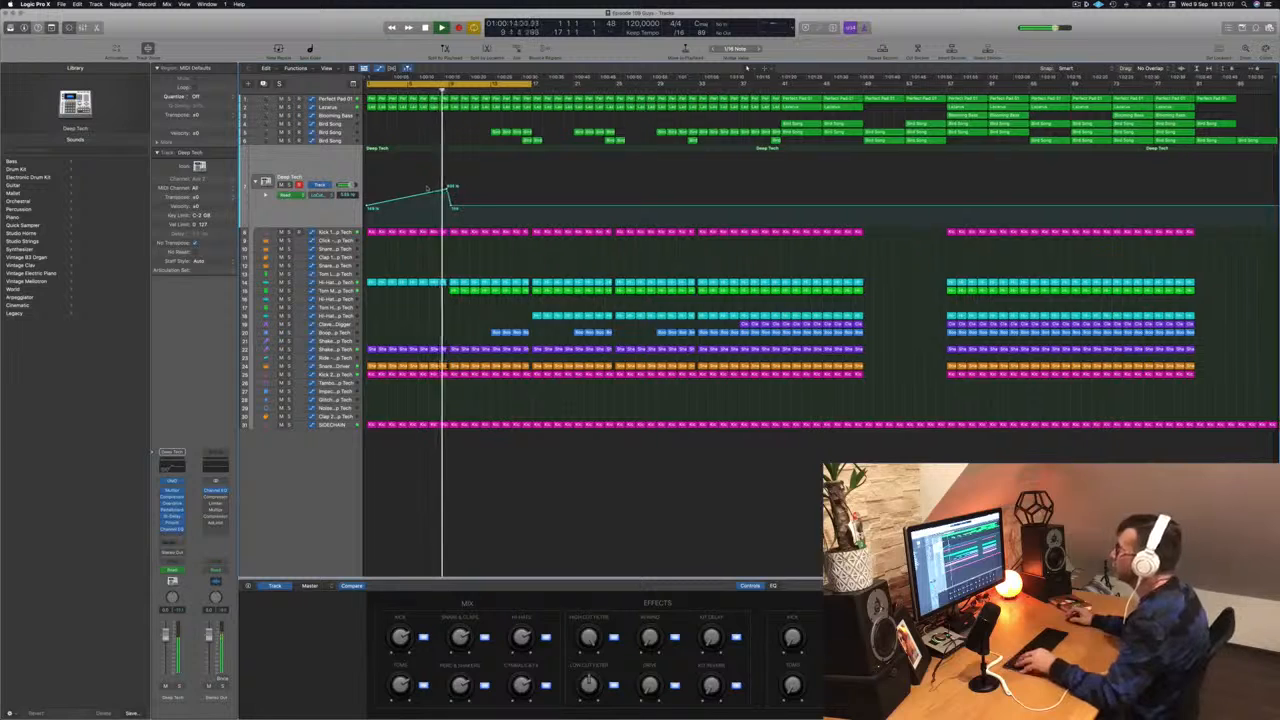
key(space)
click(565, 207)
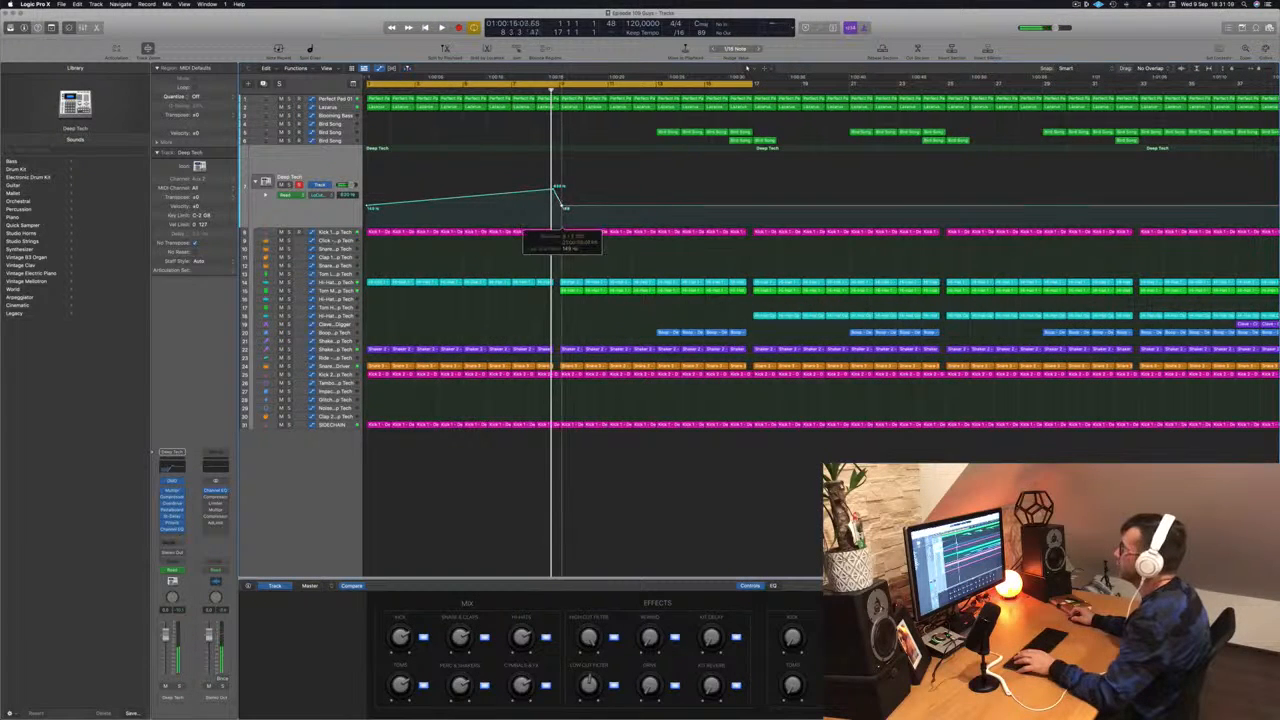
drag(562, 207, 562, 213)
key(Return)
key(space)
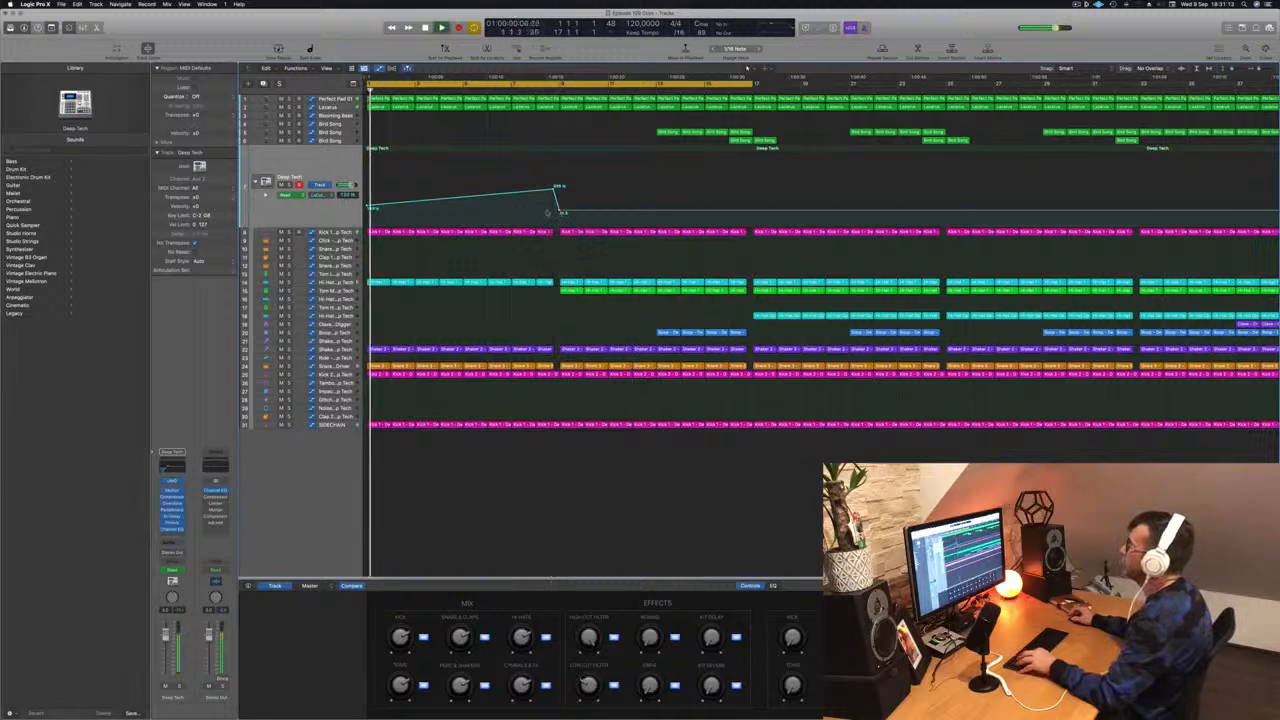
Replay the intro from the start and inspect the Compressor settings on the Deep Tech track.
scroll(562, 213, down, 4)
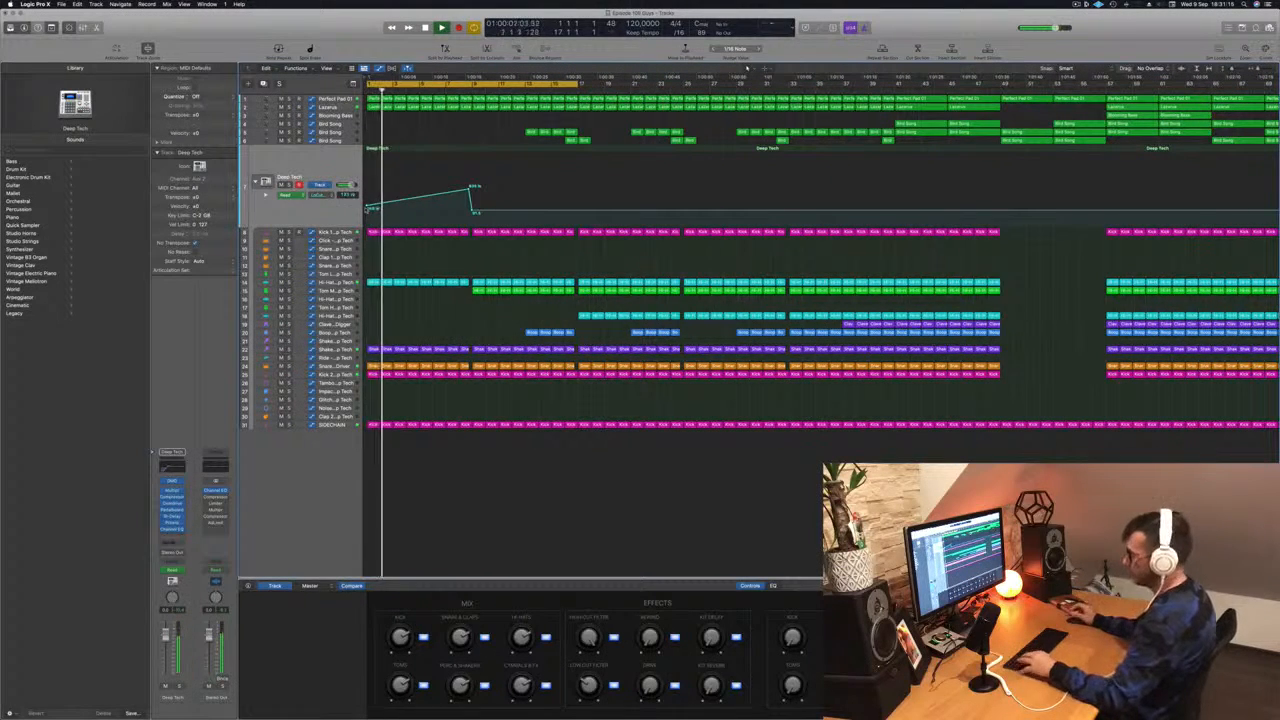
key(Return)
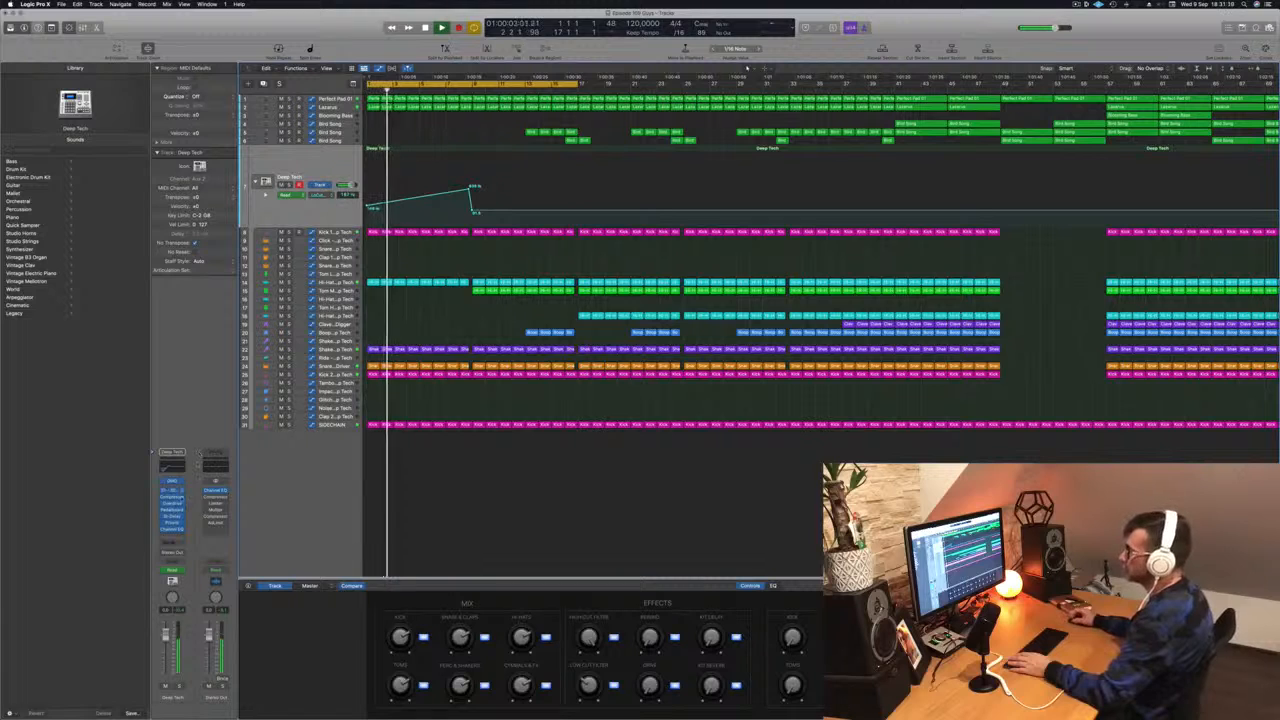
click(172, 497)
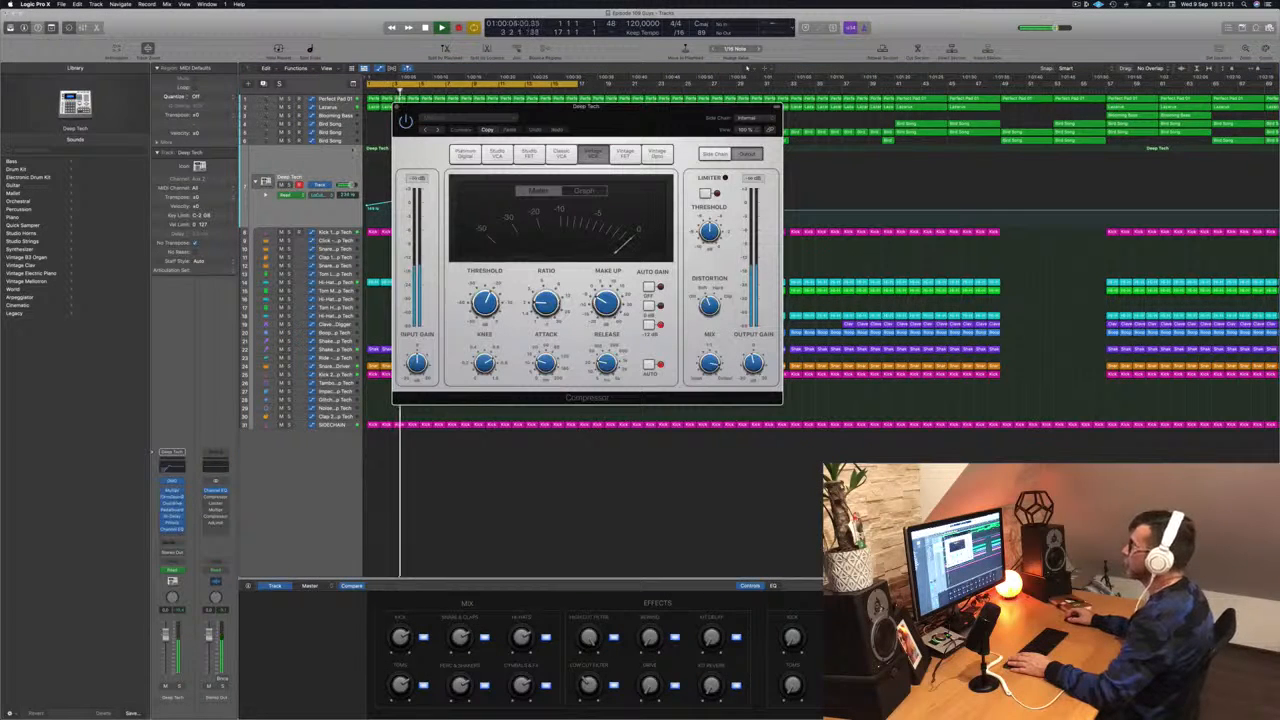
click(397, 107)
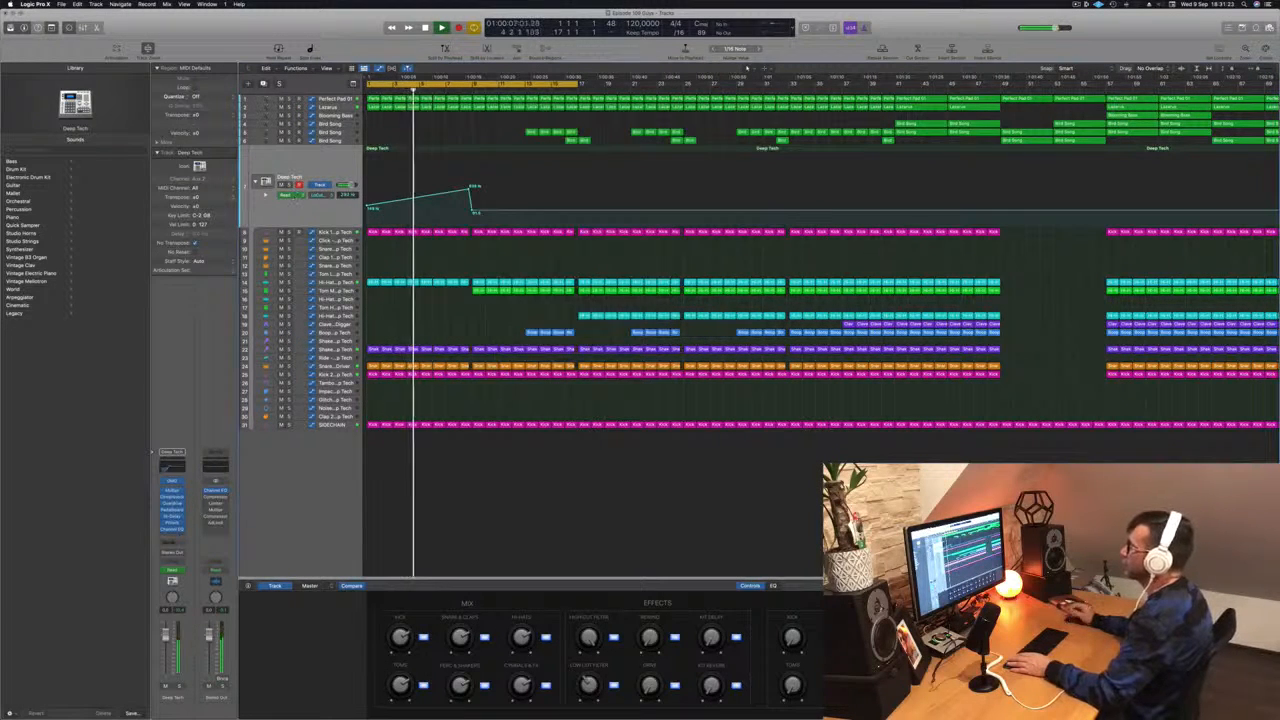
Shape the Lazarus cutoff automation into a small rise leading to bar 9 with a drop after it, and replay that transition.
click(335, 107)
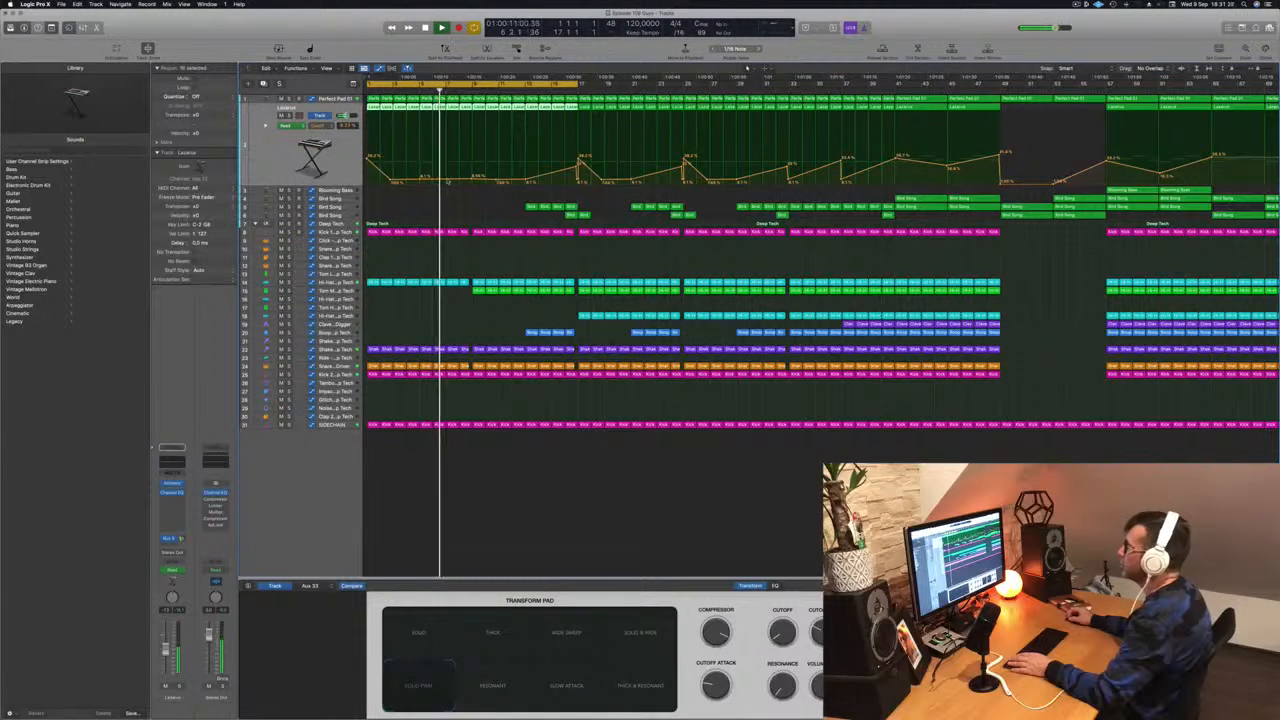
click(455, 178)
mouse_move(476, 176)
mouse_down()
mouse_move(476, 164)
mouse_move(476, 176)
mouse_up()
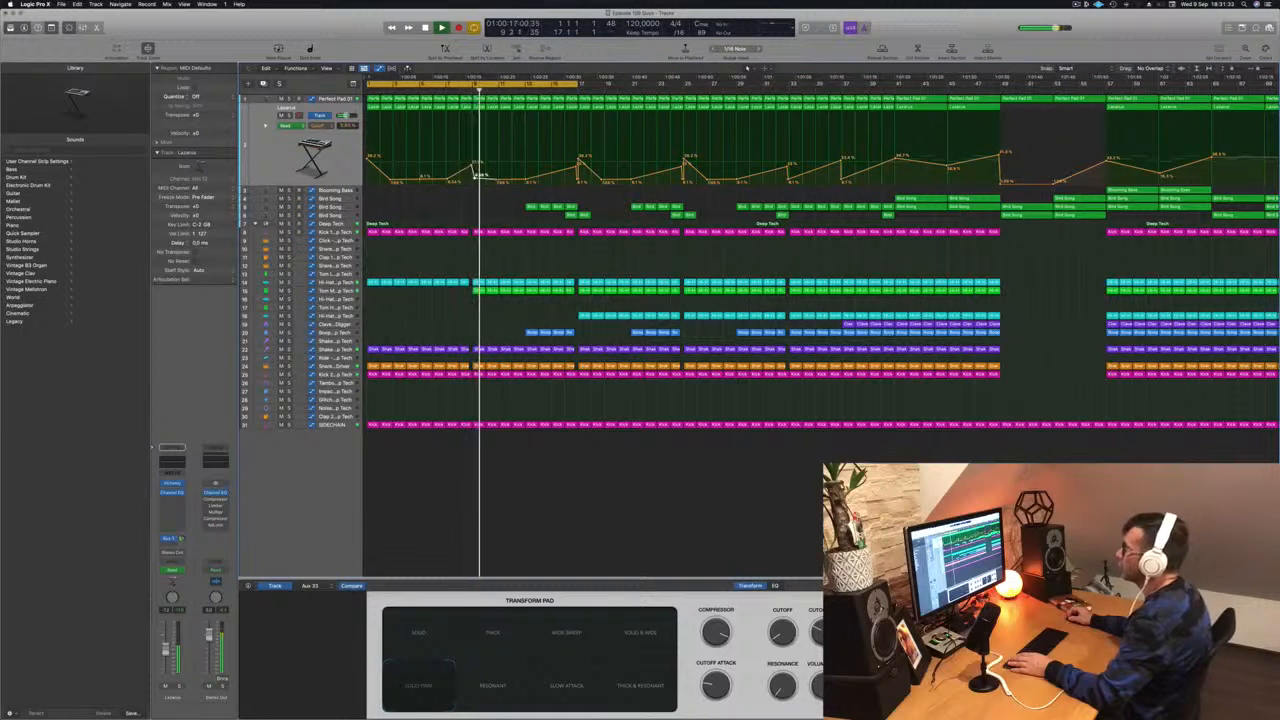
click(470, 89)
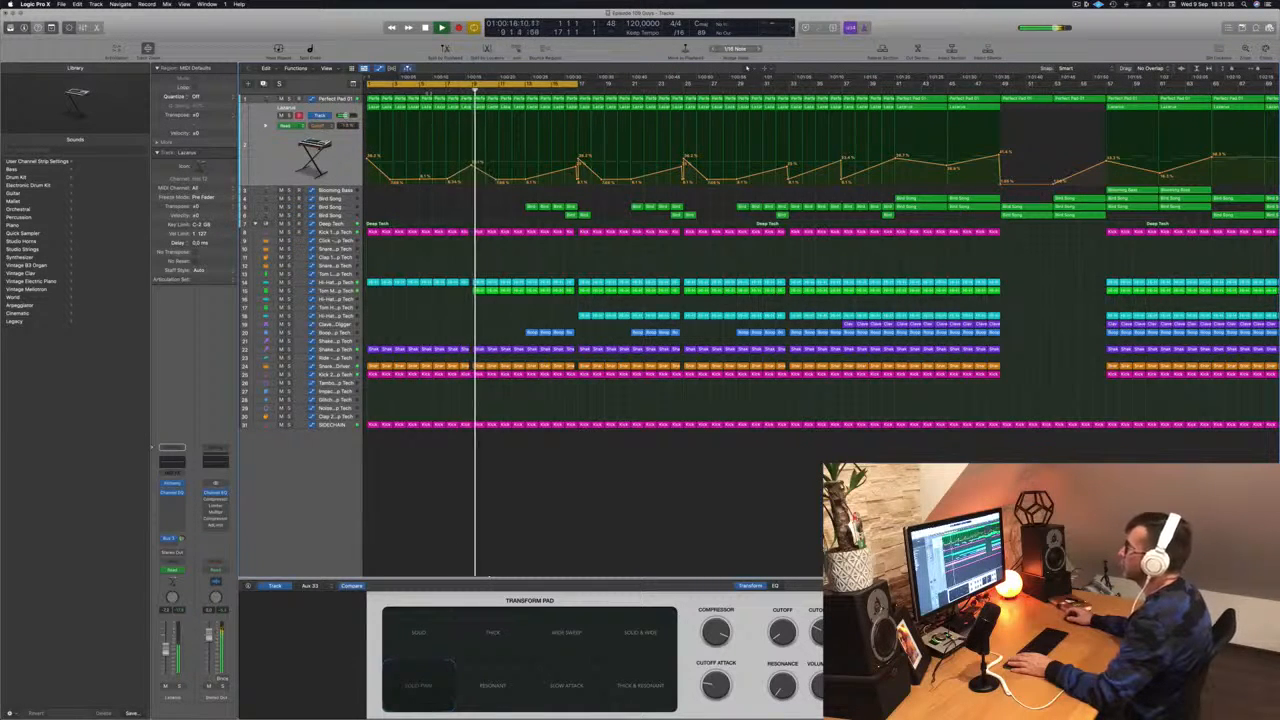
Replay the intro from the start and delete the four blue percussion regions on track 20 in bars 13 to 16.
key(Return)
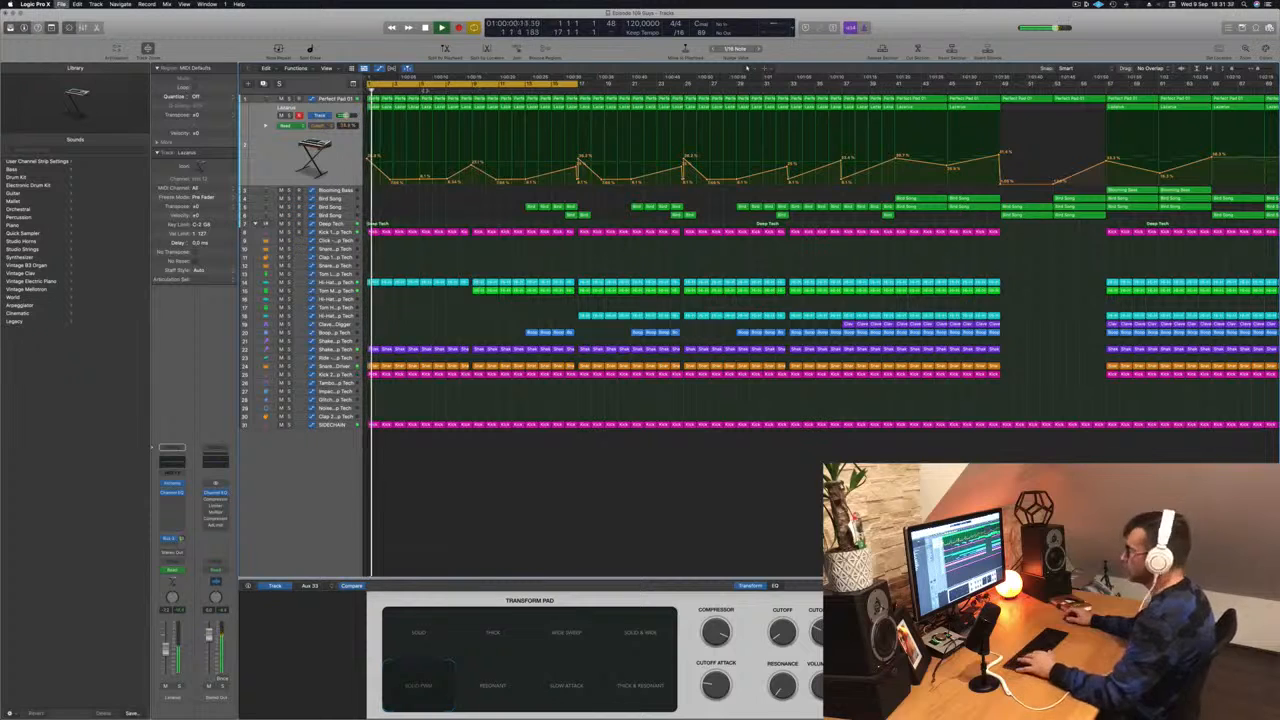
key(super+Left)
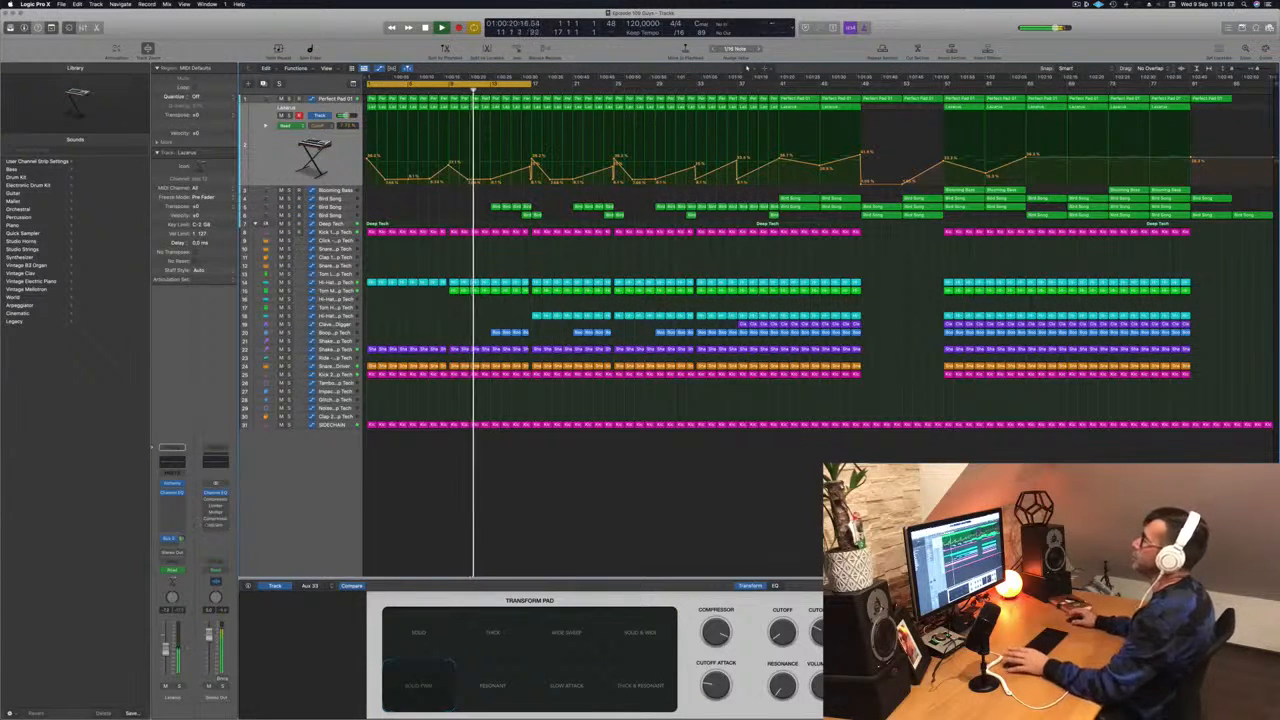
click(510, 332)
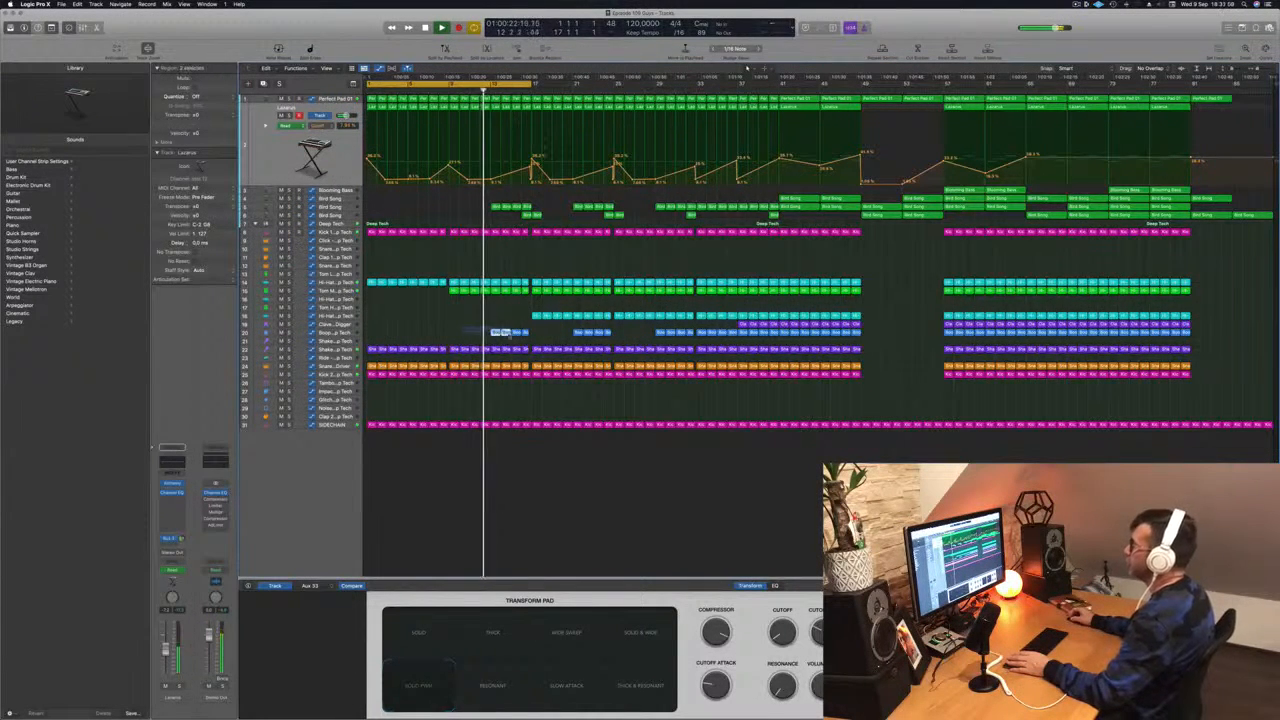
key(Delete)
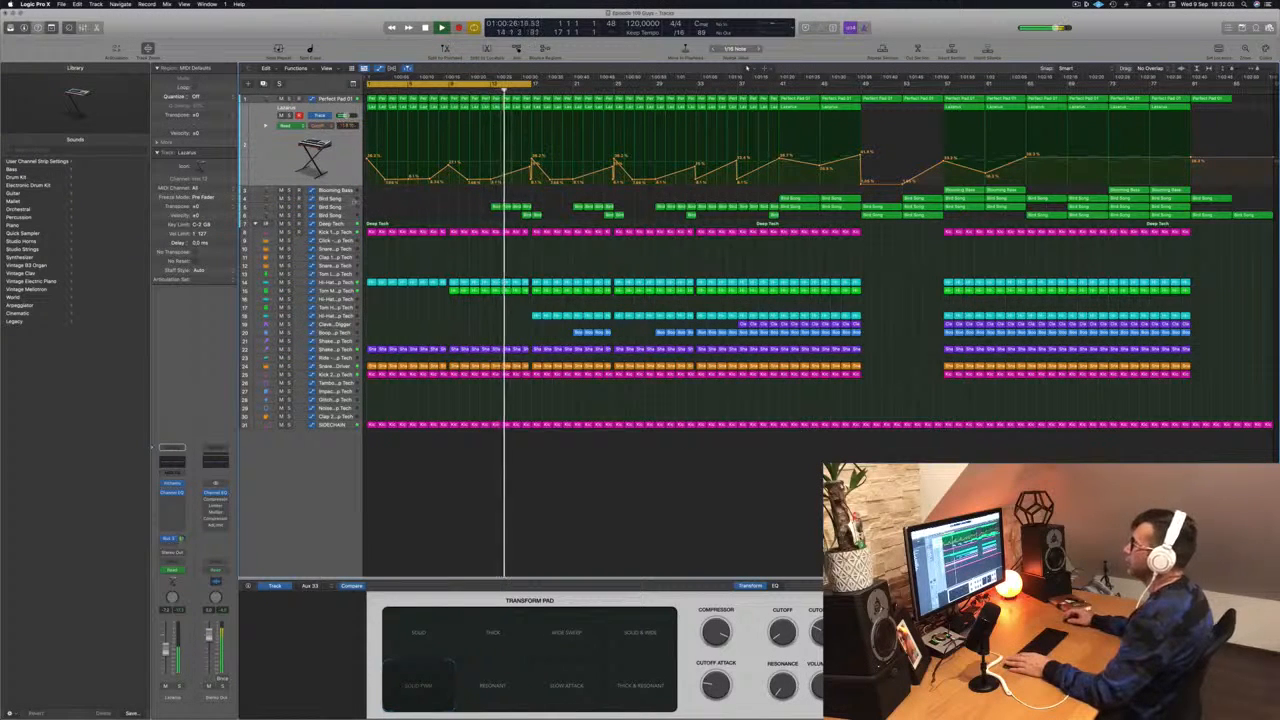
Delete the two regions around bar 17 on the lower Bird Song track.
click(335, 207)
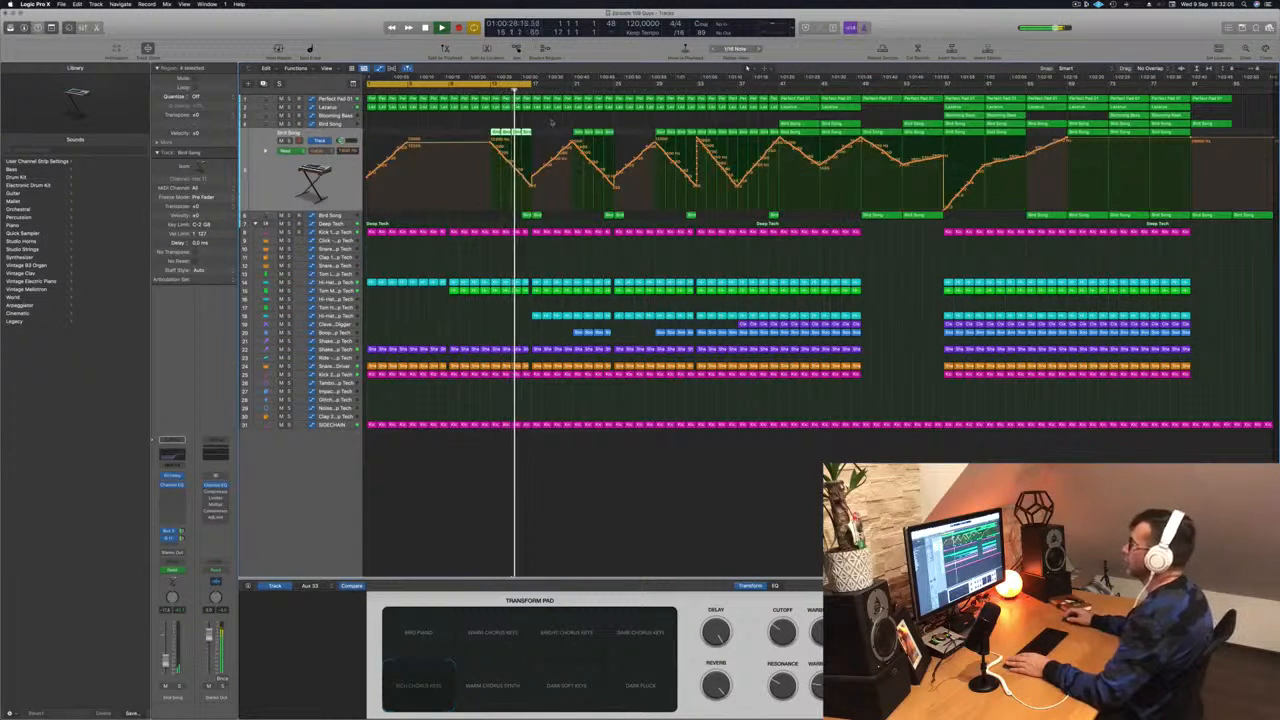
drag(550, 213, 519, 217)
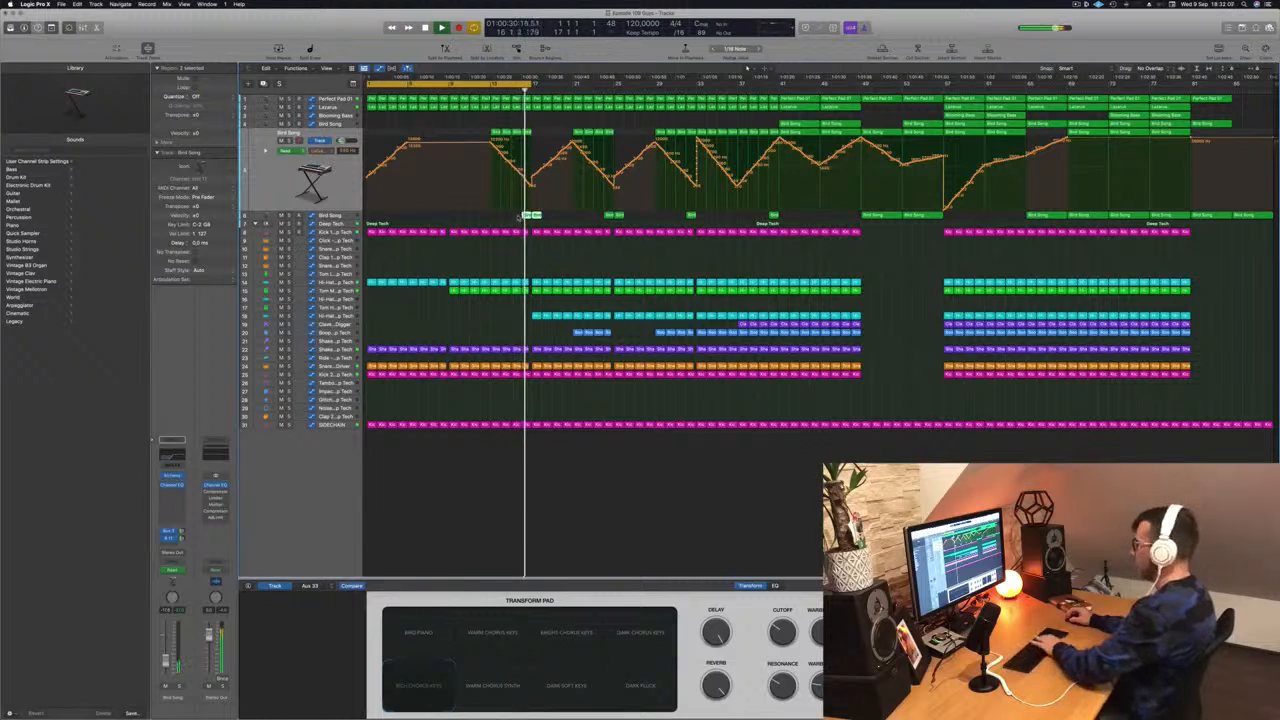
key(Delete)
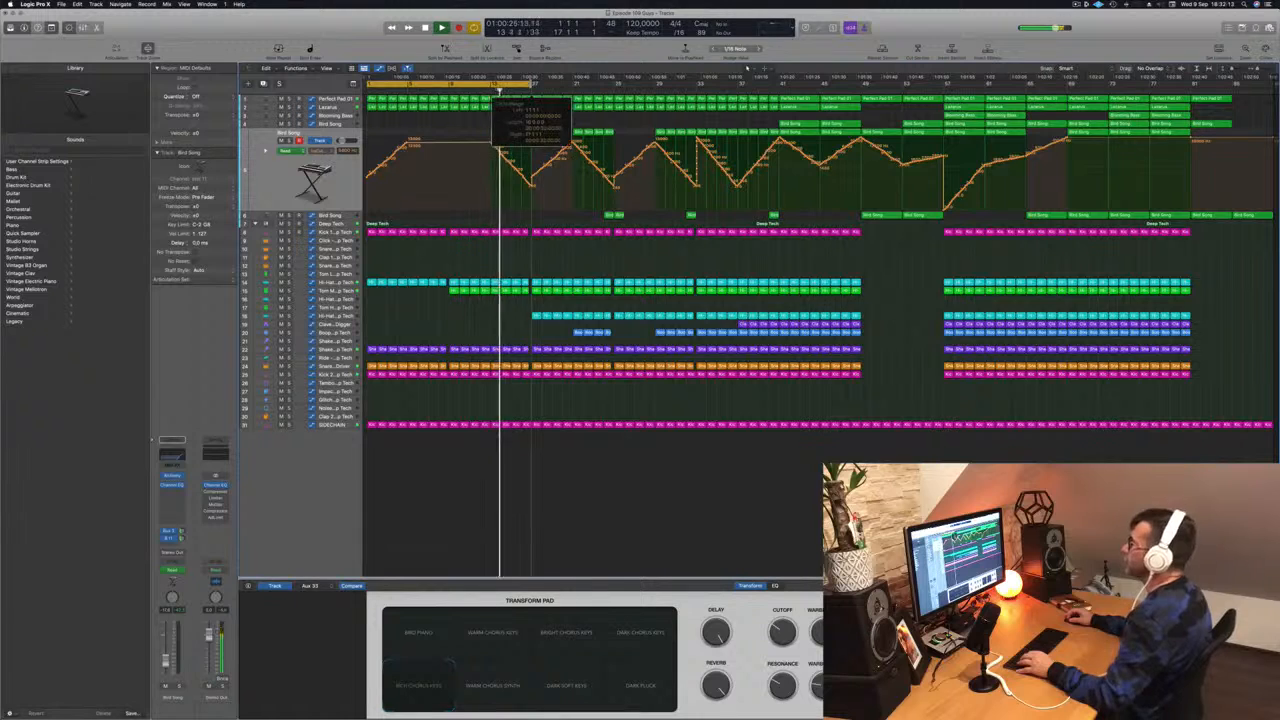
Extend the cycle range to bar 29 and replay the section leading into bar 17.
drag(530, 87, 653, 88)
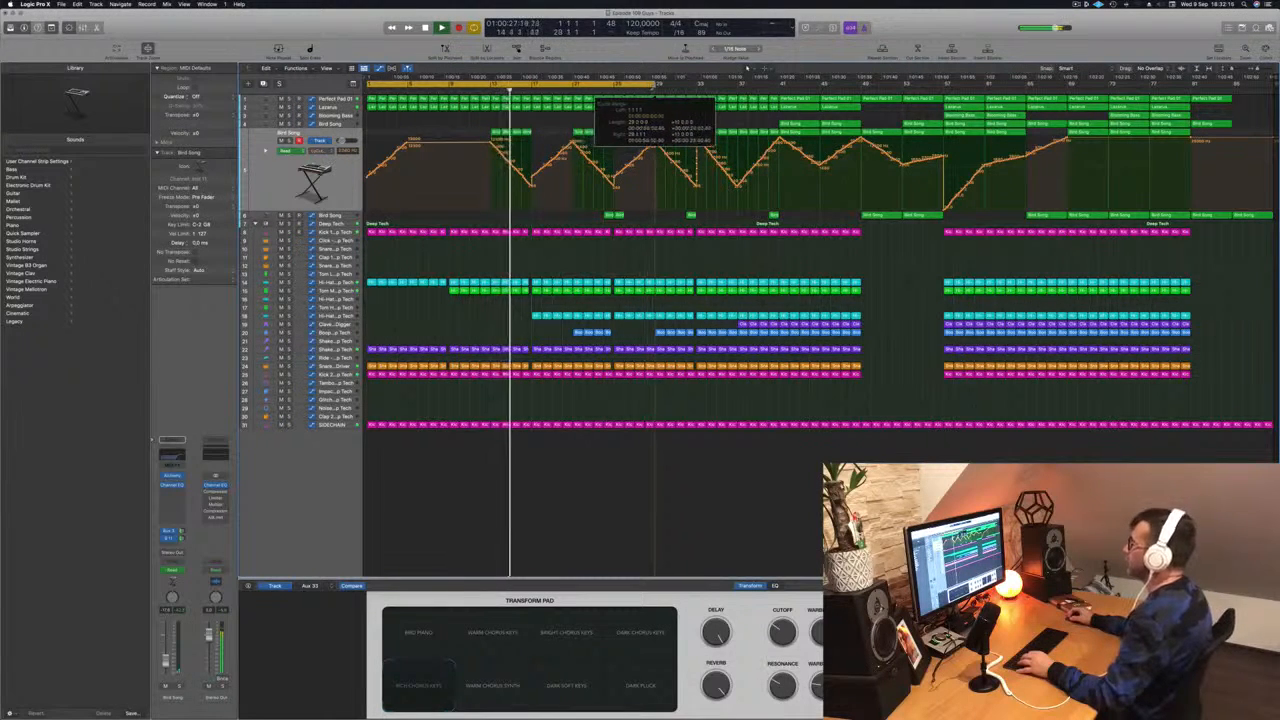
scroll(632, 257, up, 5)
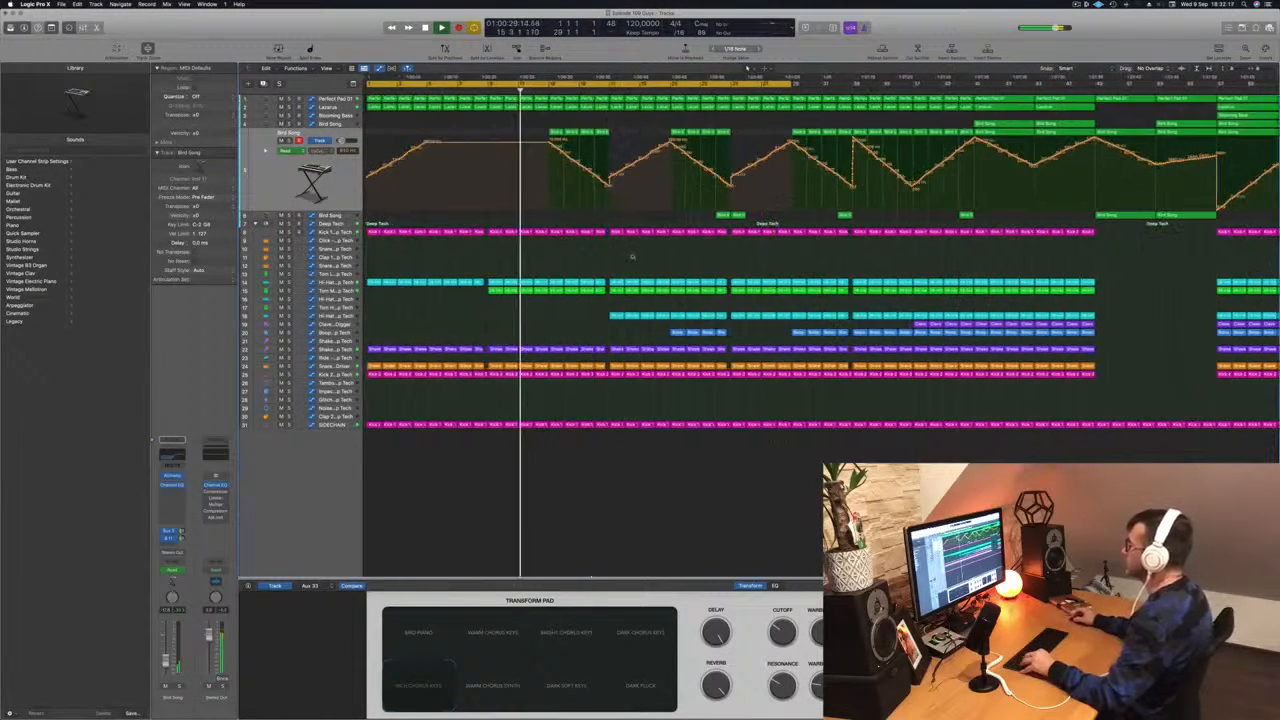
scroll(594, 268, down, 5)
scroll(594, 266, up, 4)
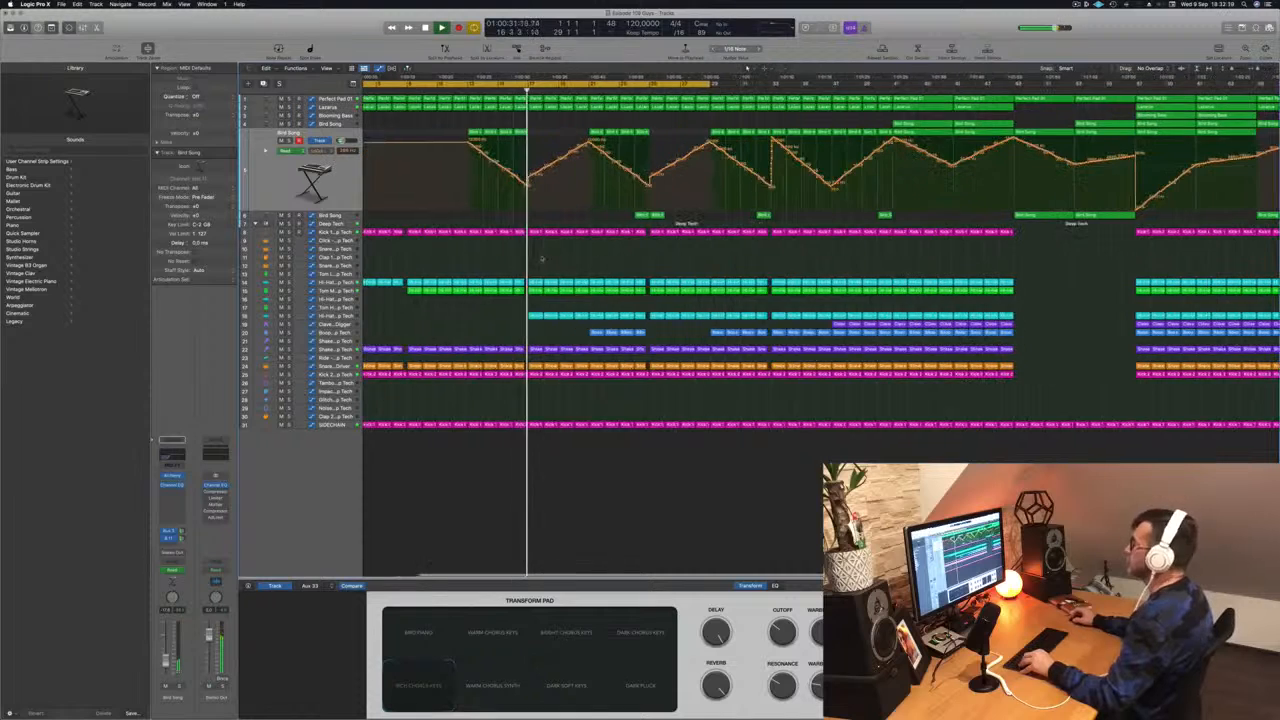
scroll(572, 251, down, 2)
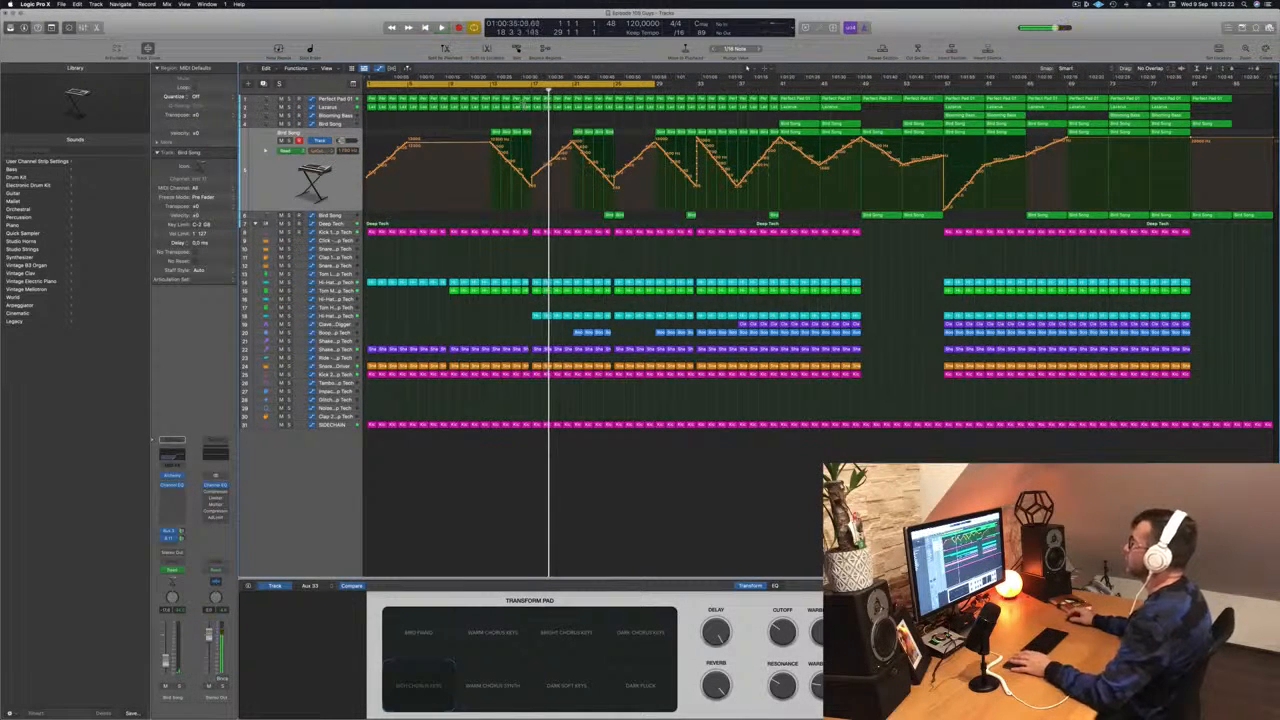
click(489, 91)
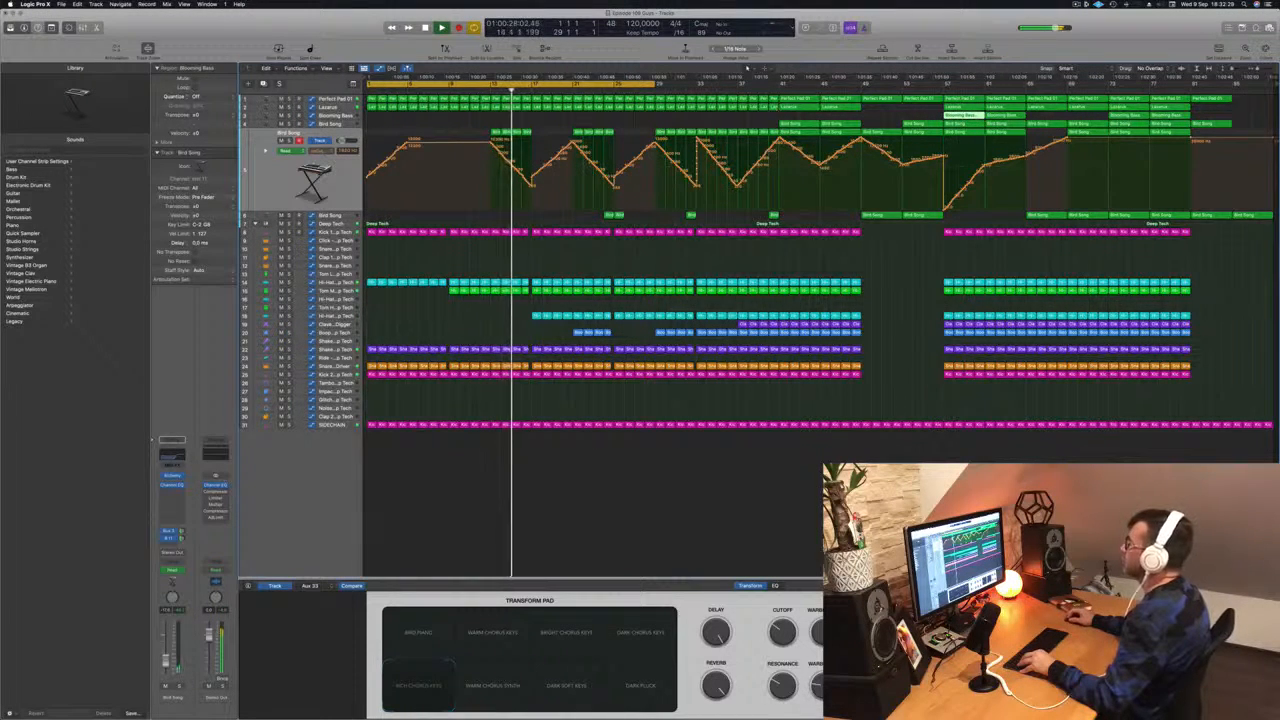
Solo the Lazarus track to listen to it around bar 17, and turn its solo off again.
click(318, 107)
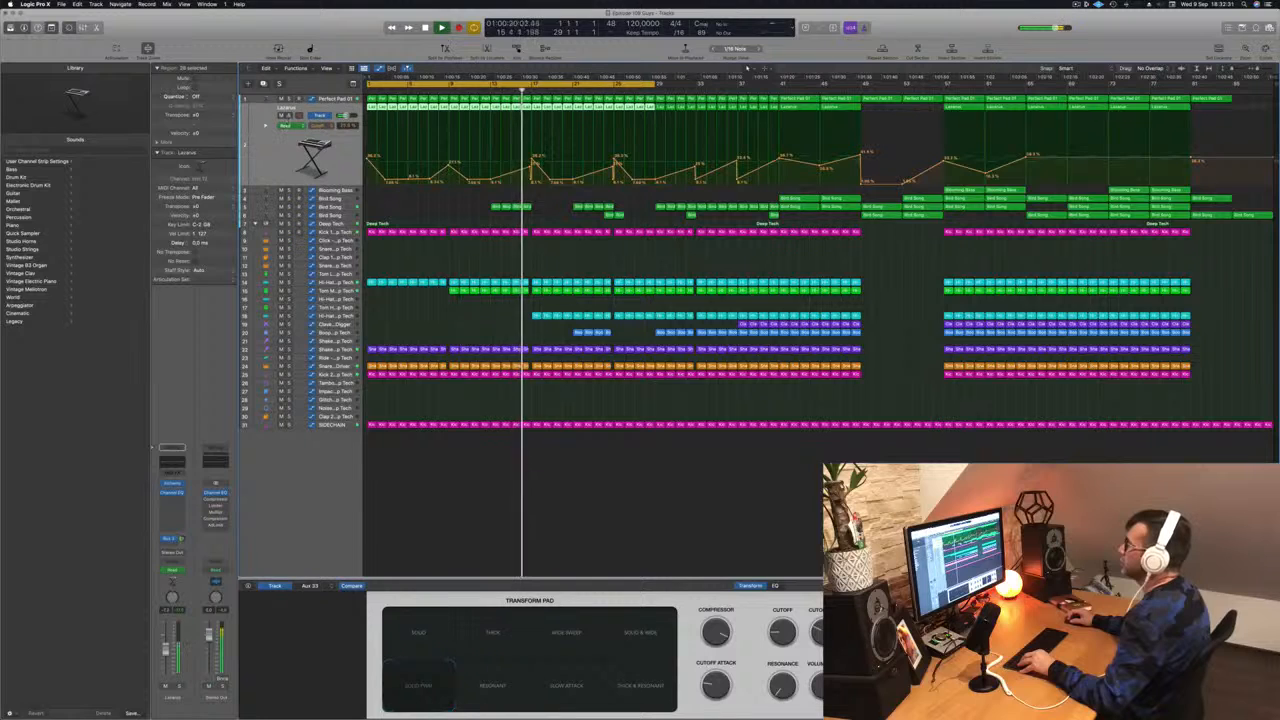
click(289, 116)
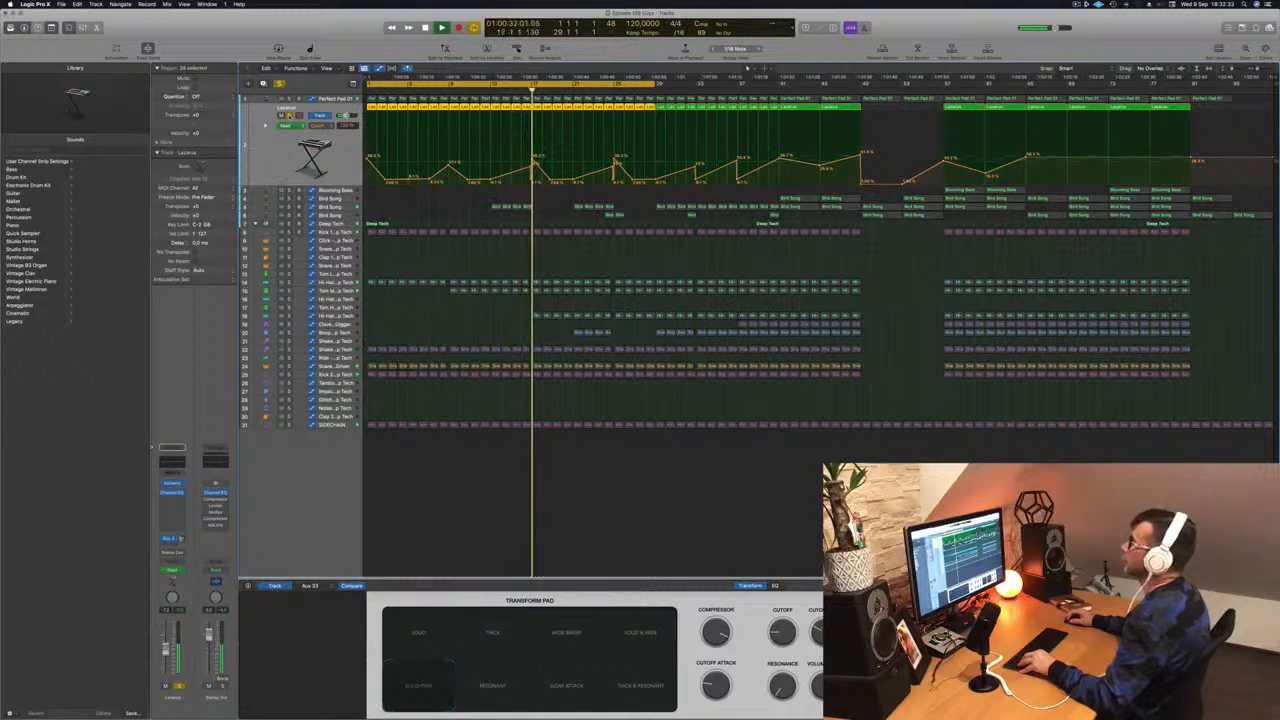
click(289, 116)
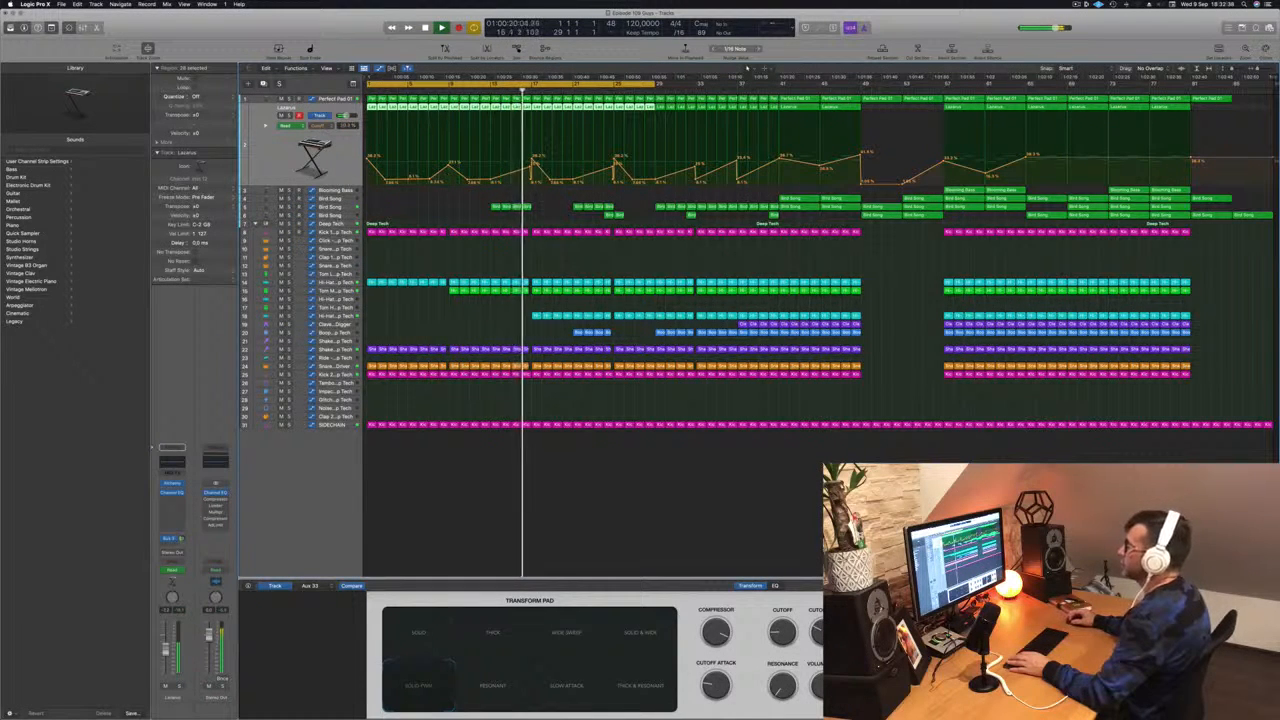
Drop Deep Tech's Low Cut Filter automation to the bottom of its range at bar 17 and replay that transition.
click(343, 224)
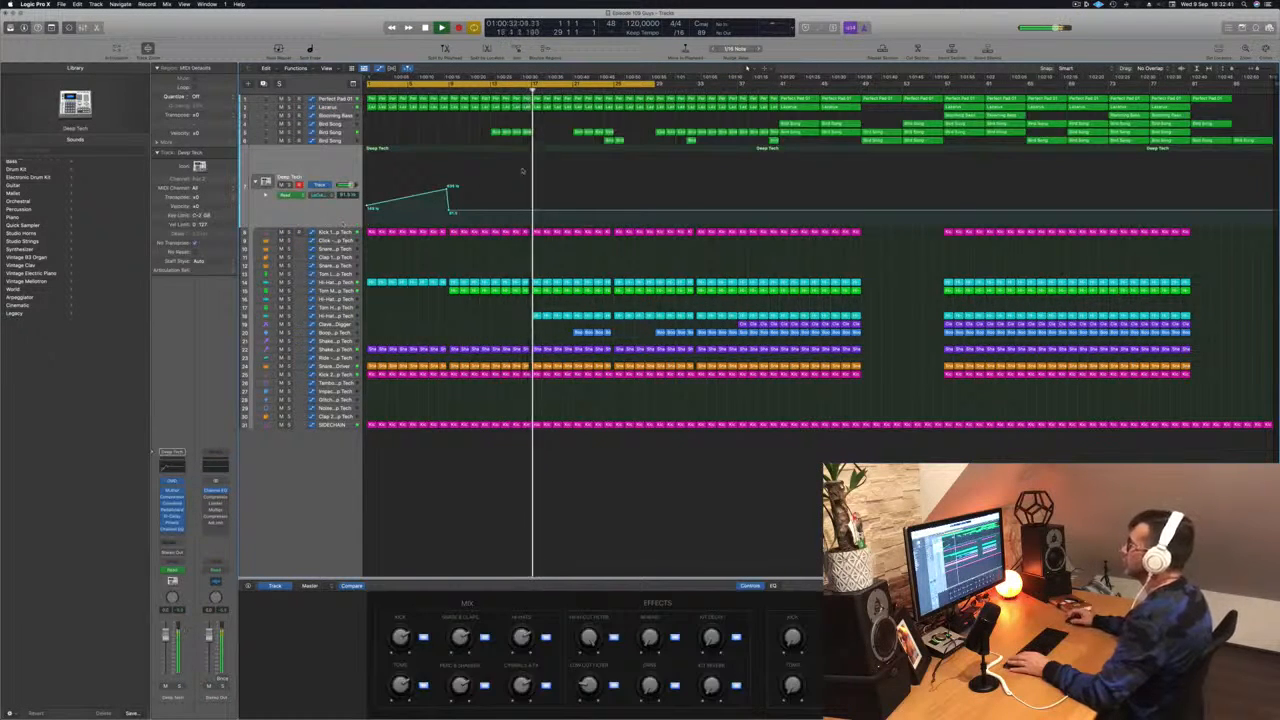
click(512, 91)
key(super+Right)
key(super+Right)
key(super+Right)
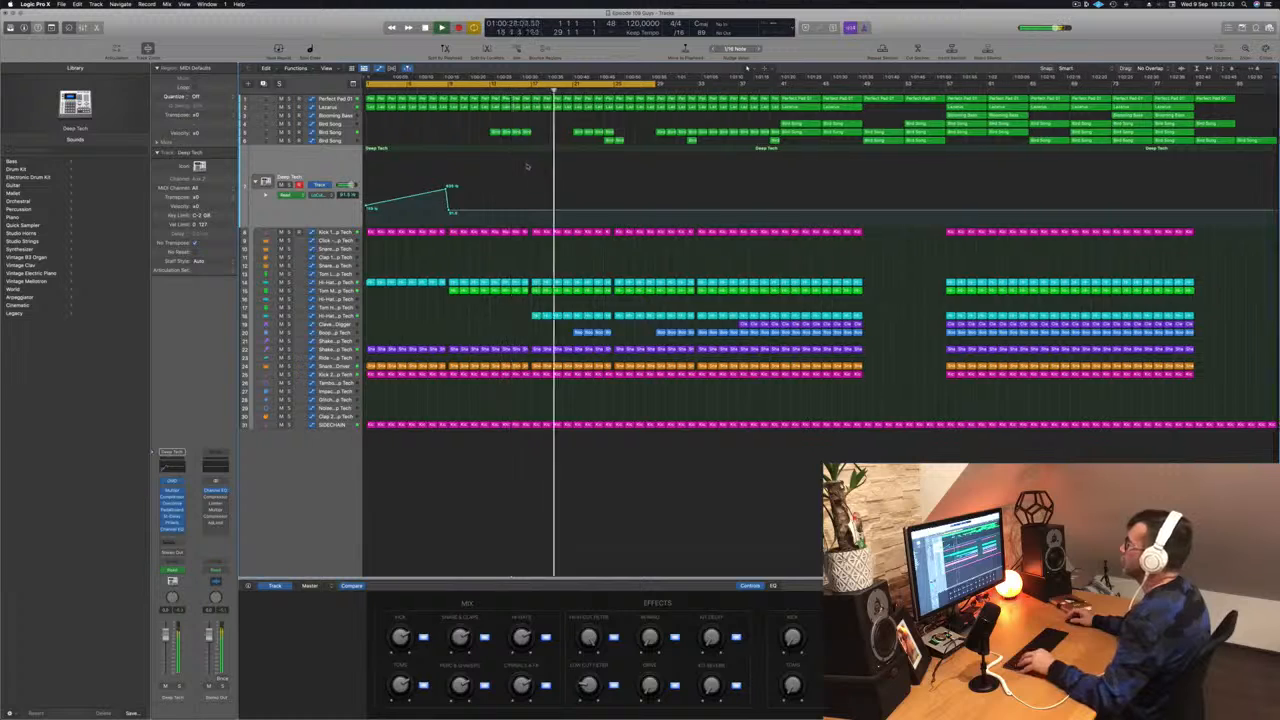
click(590, 212)
key(super+Right)
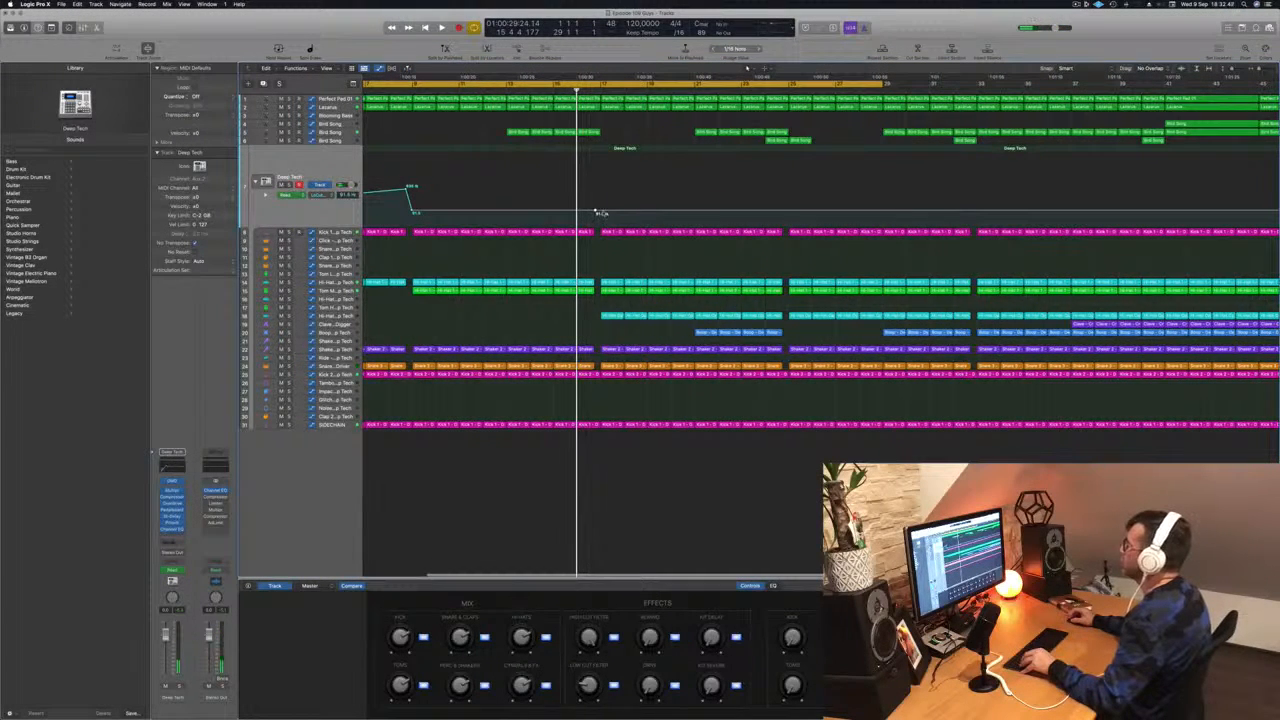
drag(600, 213, 601, 229)
click(588, 91)
scroll(601, 90, left, 5)
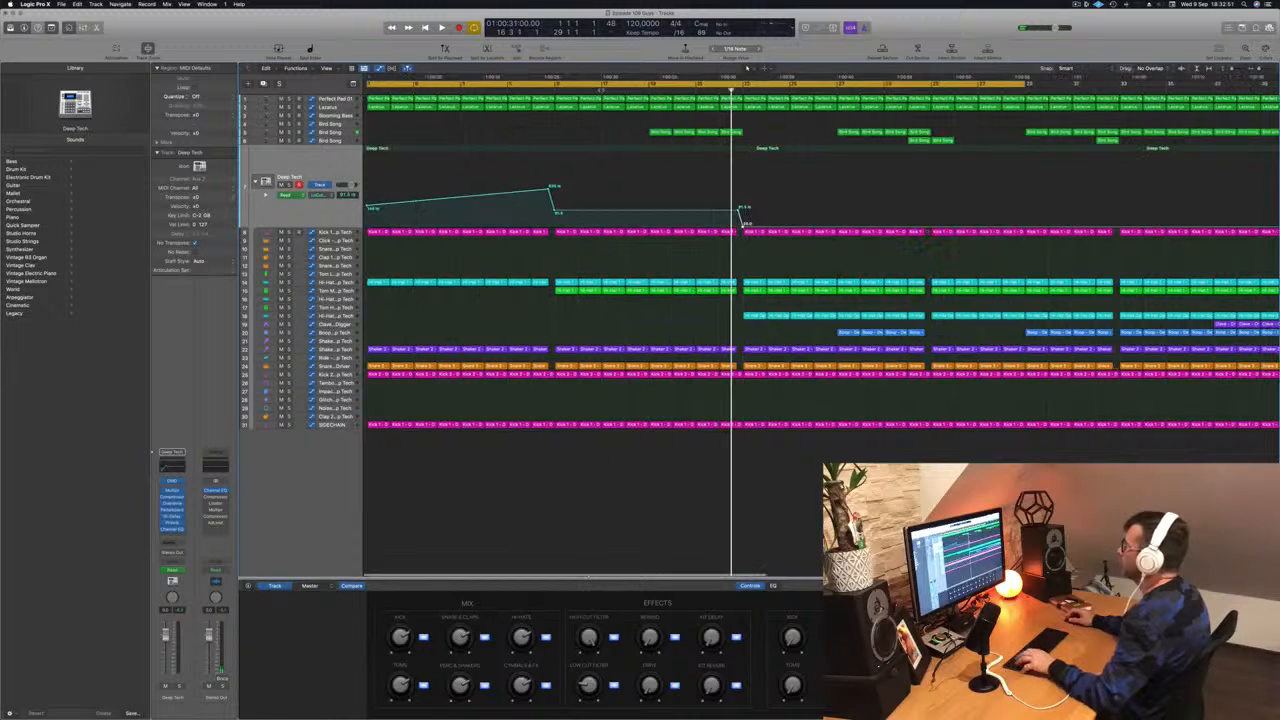
key(space)
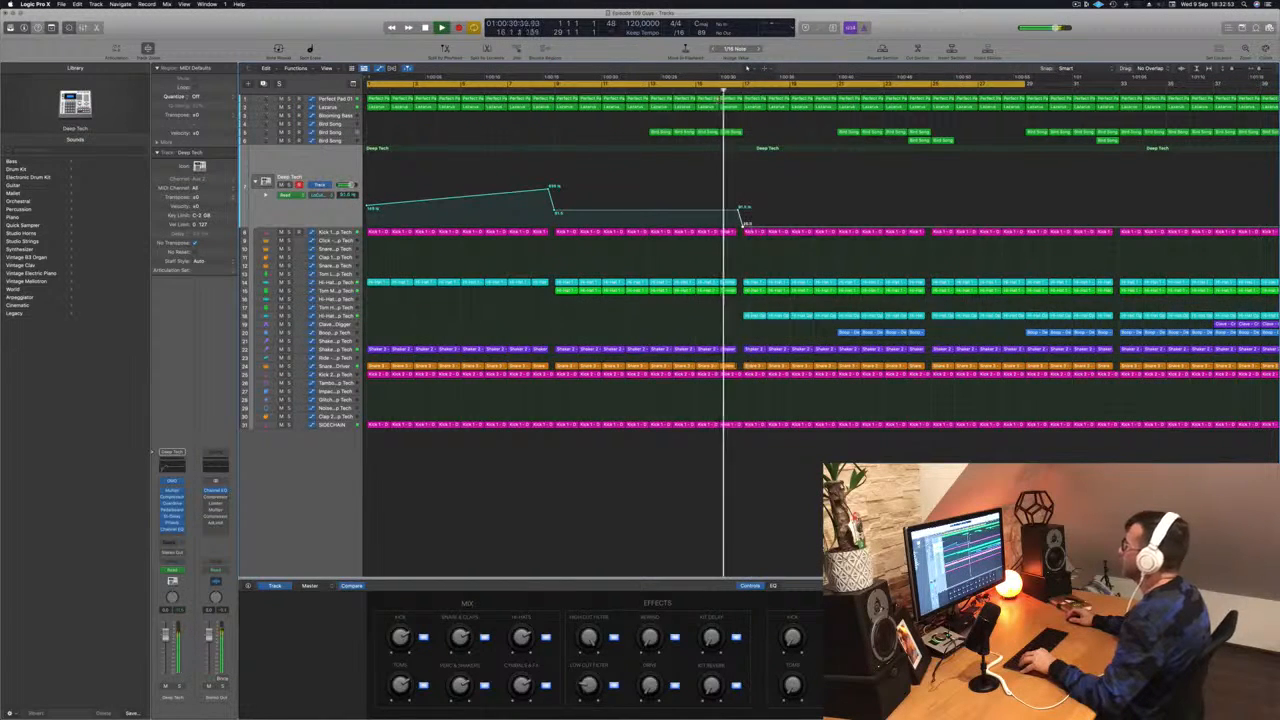
key(super+Left)
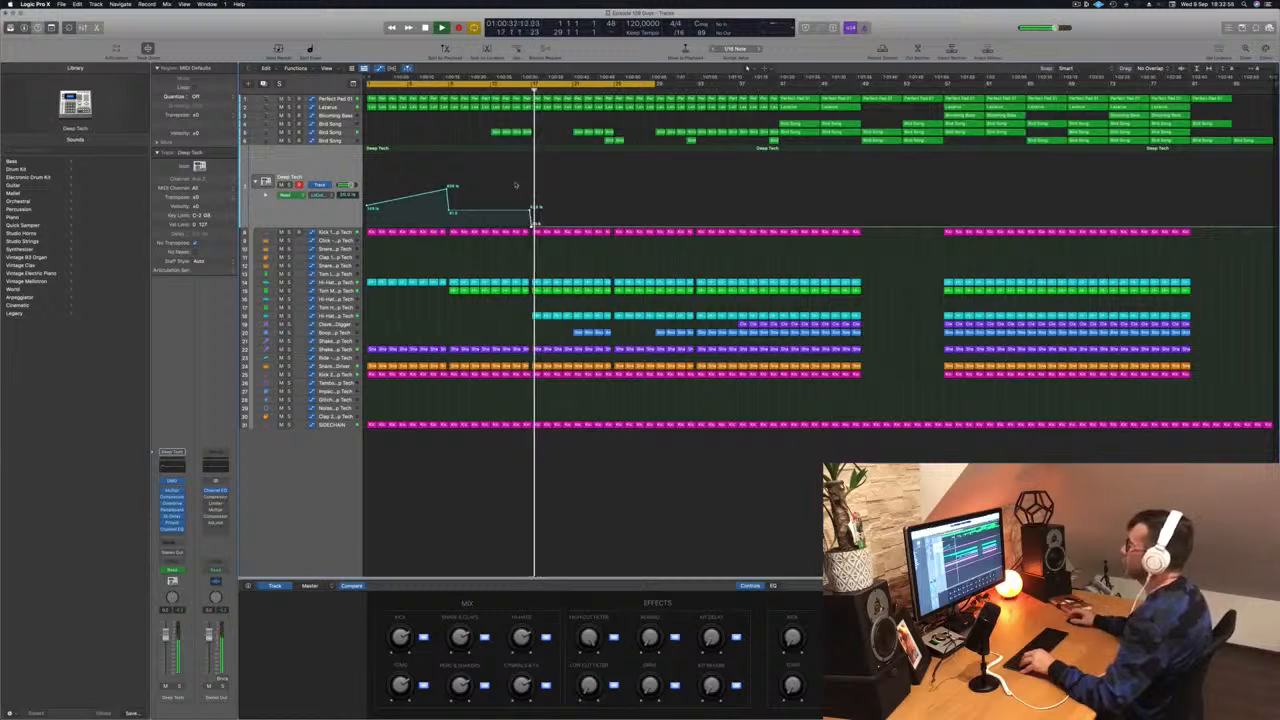
Reshape the Lazarus cutoff automation to jump up at bar 17 and stay high until bar 21, and replay it.
click(328, 107)
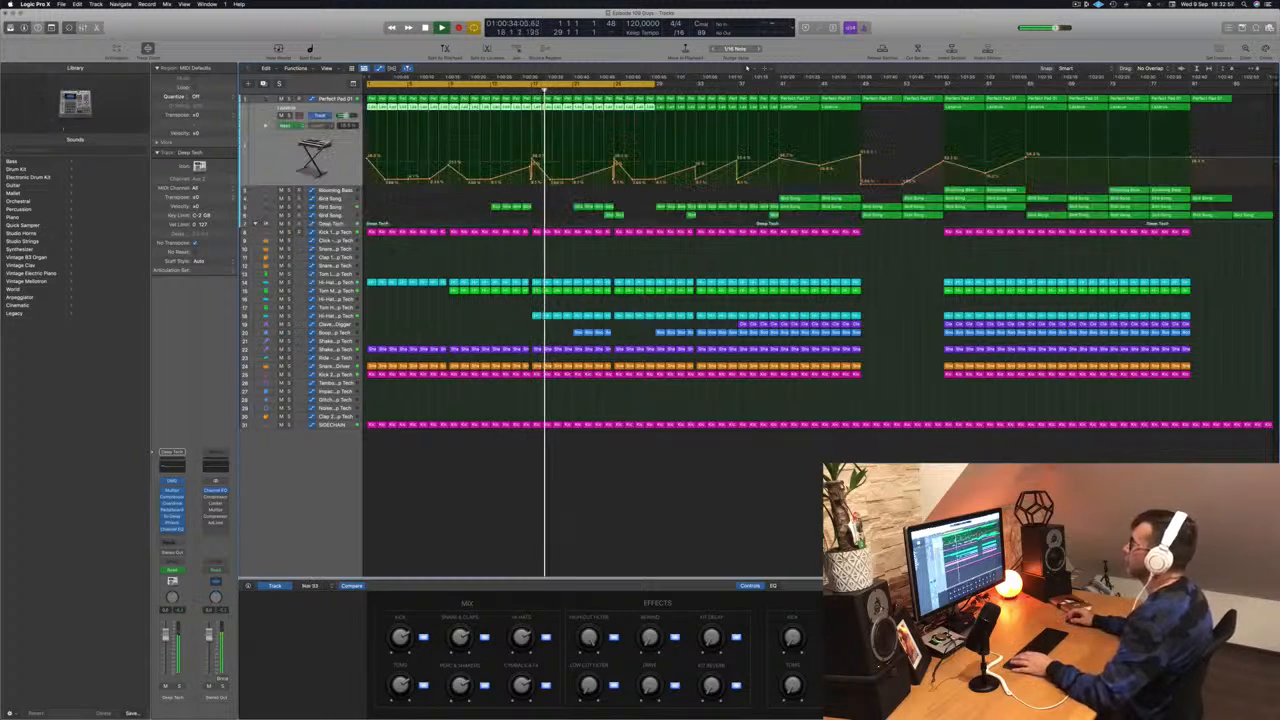
click(521, 90)
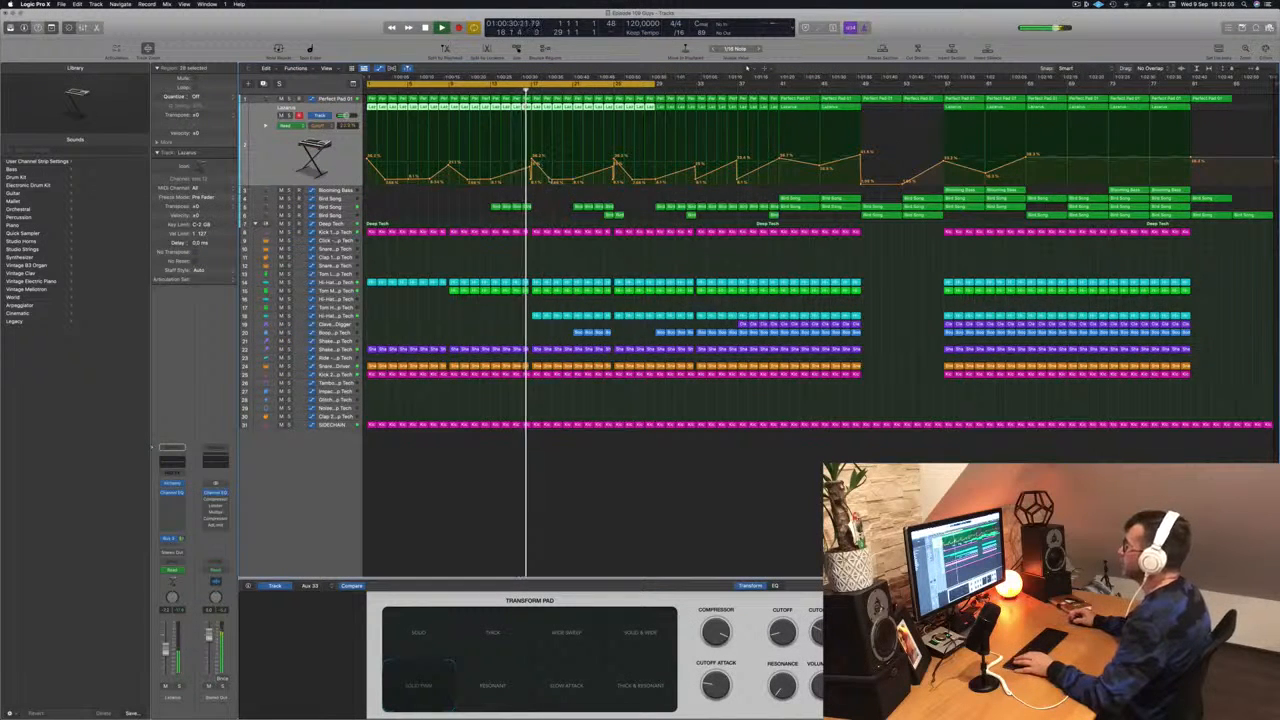
drag(532, 160, 555, 158)
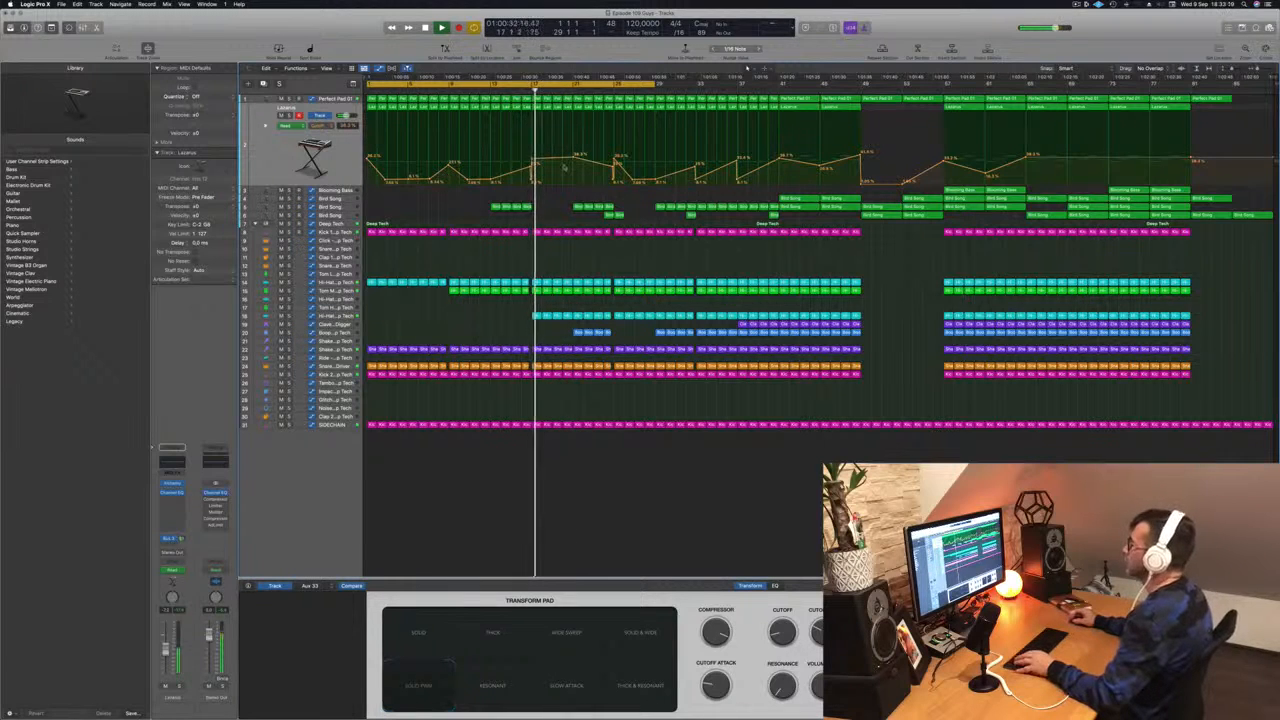
click(481, 92)
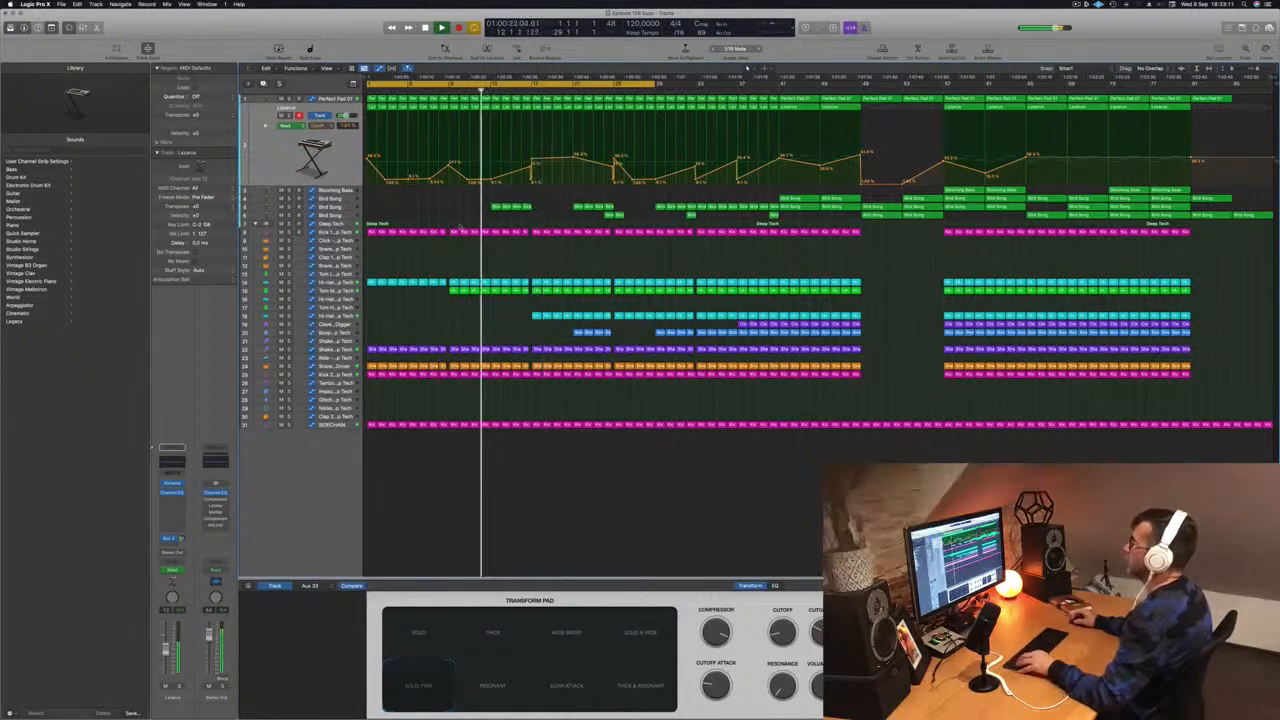
Copy the four upper Bird Song regions of bars 13 to 16, with their automation, to bars 17 to 20.
click(354, 207)
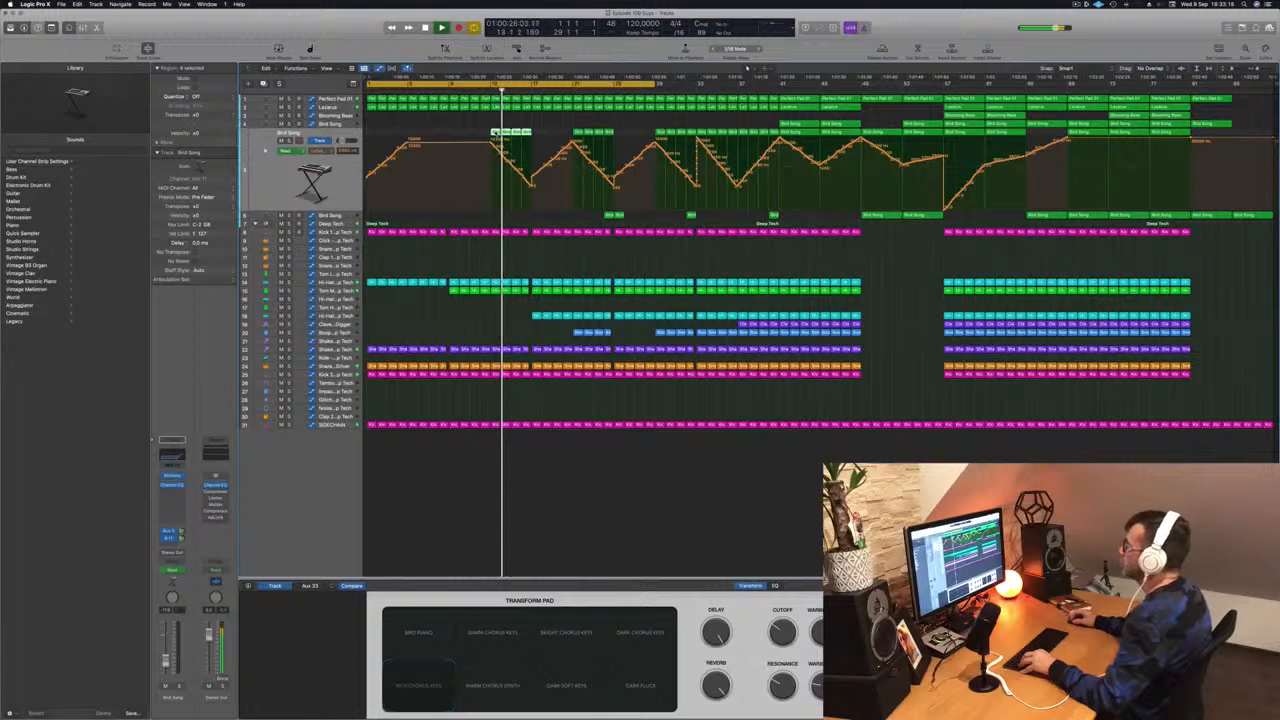
drag(486, 132, 535, 135)
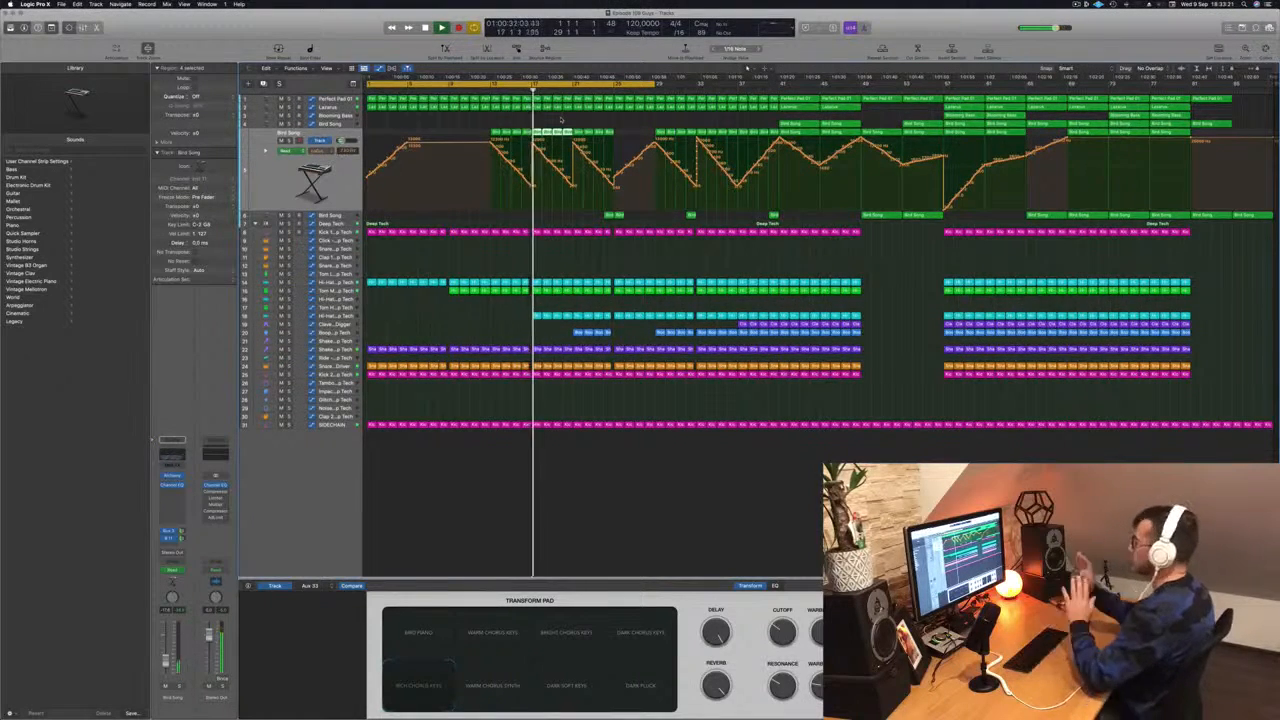
key(super+Right)
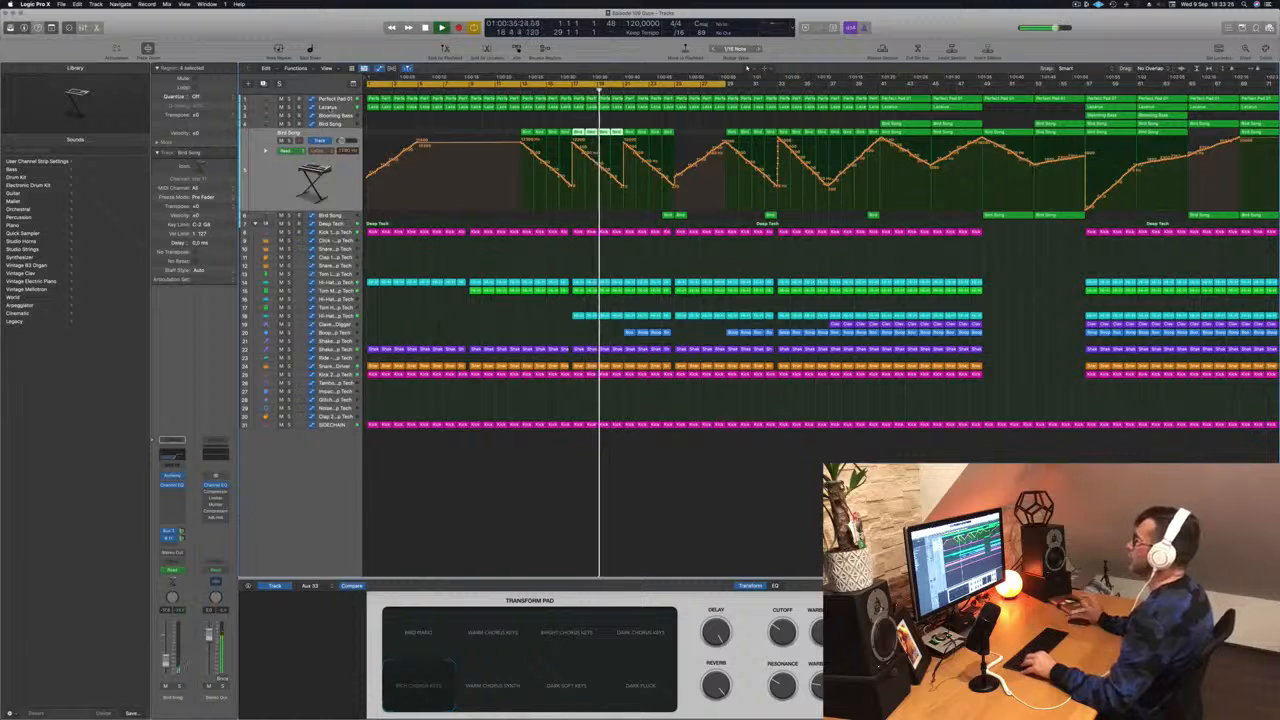
Pull the Lazarus cutoff automation down to a low point at bar 21 and replay from bar 17.
click(330, 108)
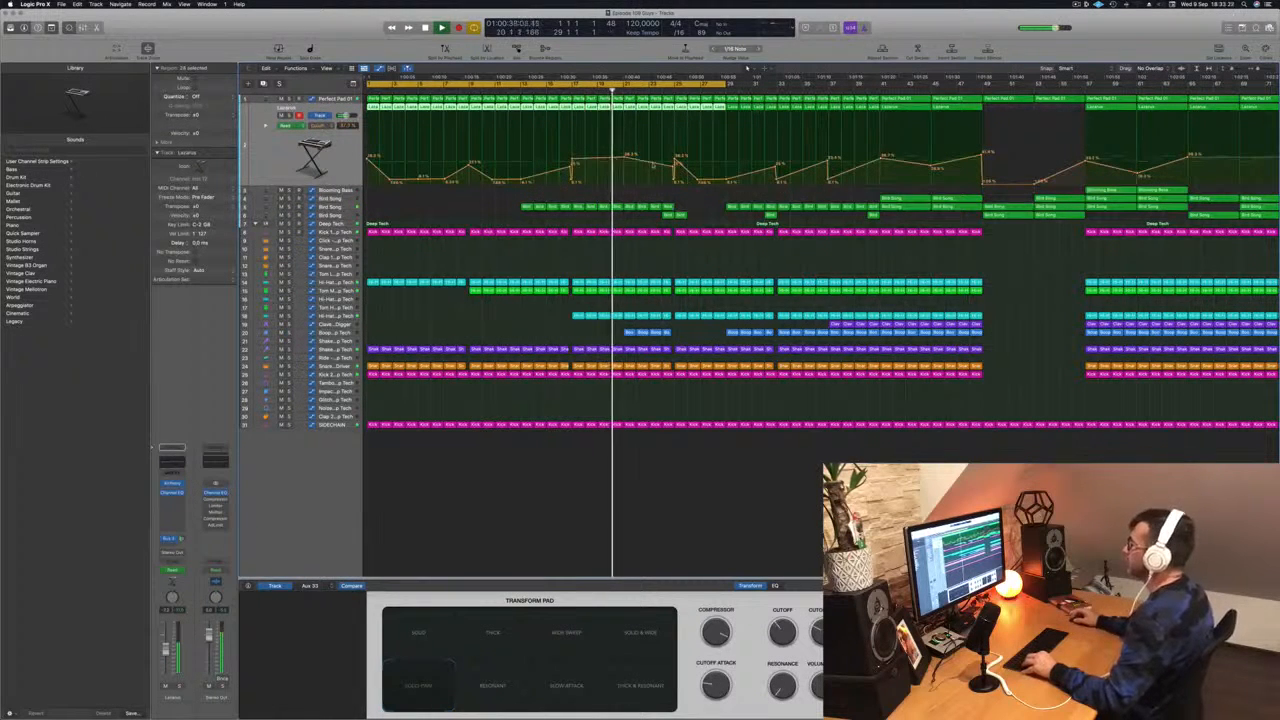
drag(627, 157, 624, 184)
click(570, 89)
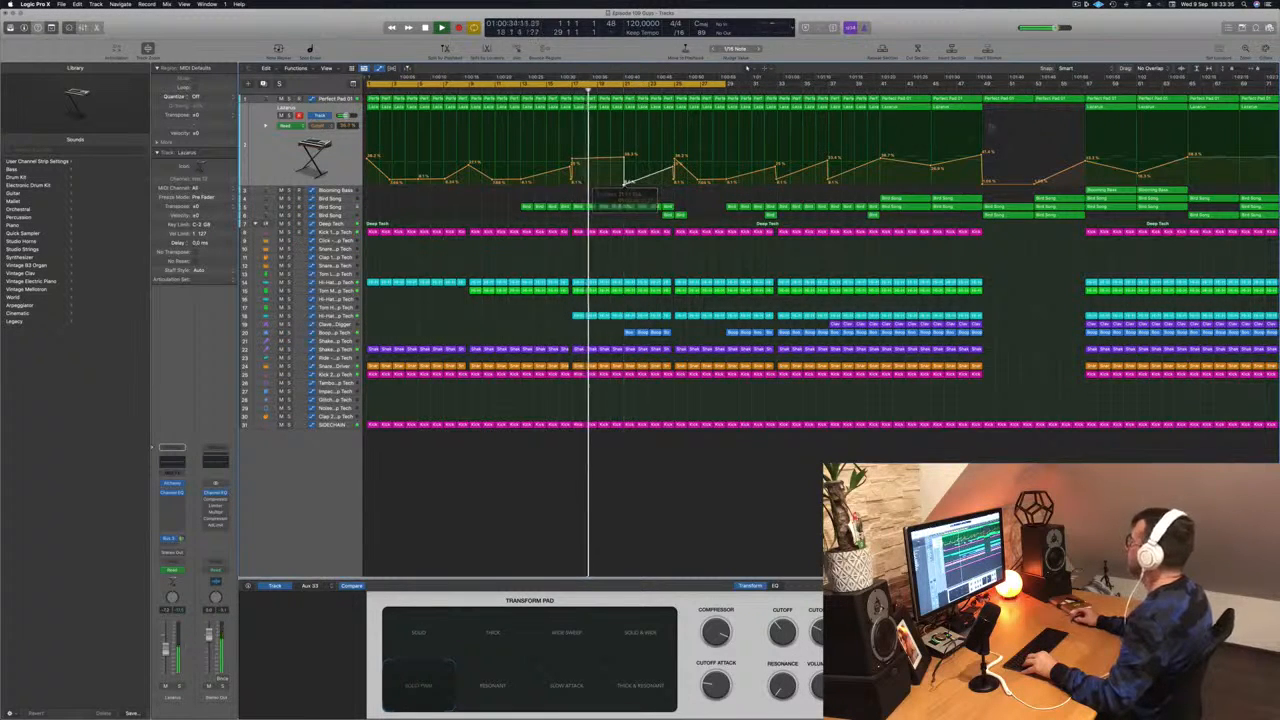
Copy the Blooming Bass region from bar 57 to bar 21 and stop playback after listening.
key(super+Left)
click(963, 190)
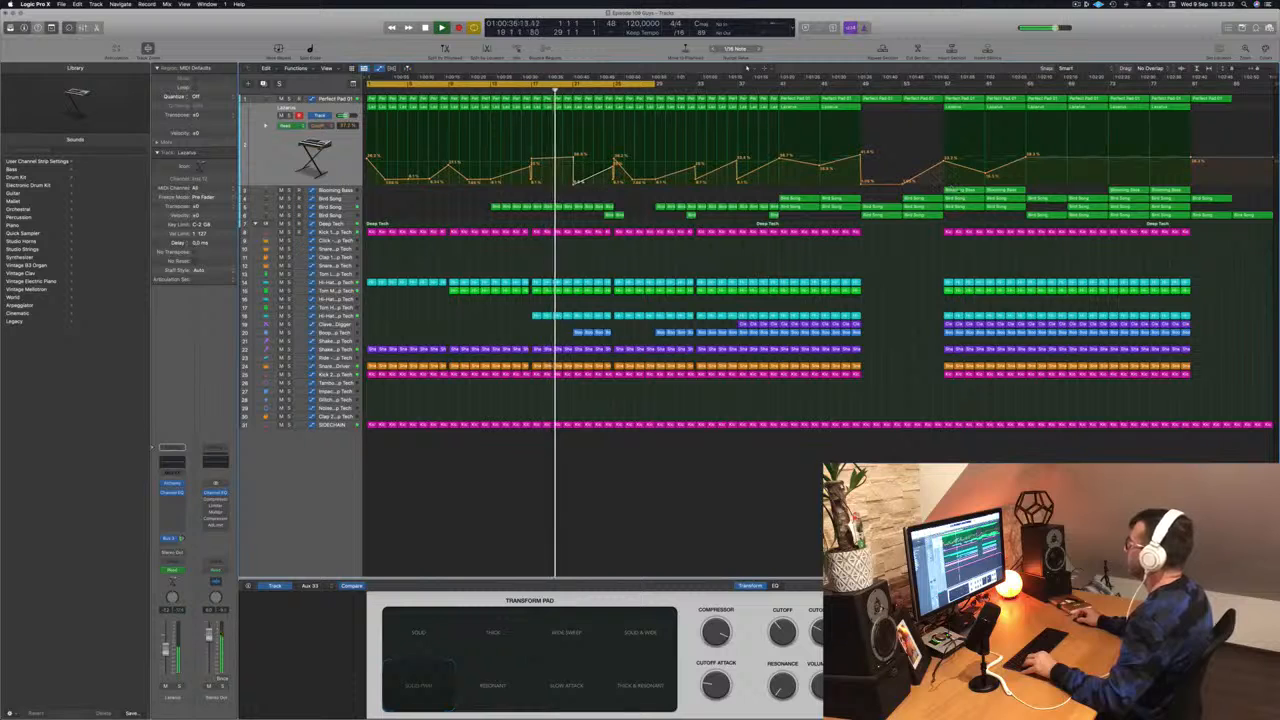
drag(963, 190, 594, 199)
key(super+Right)
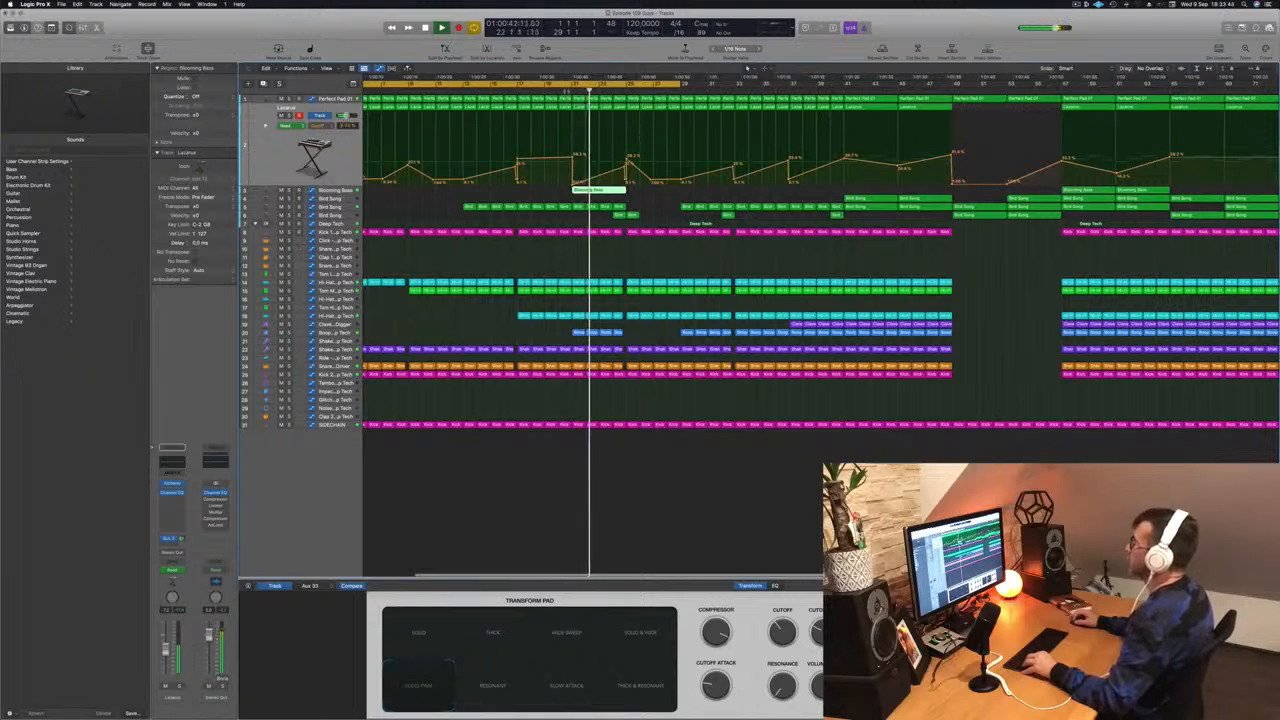
key(super+Right)
key(space)
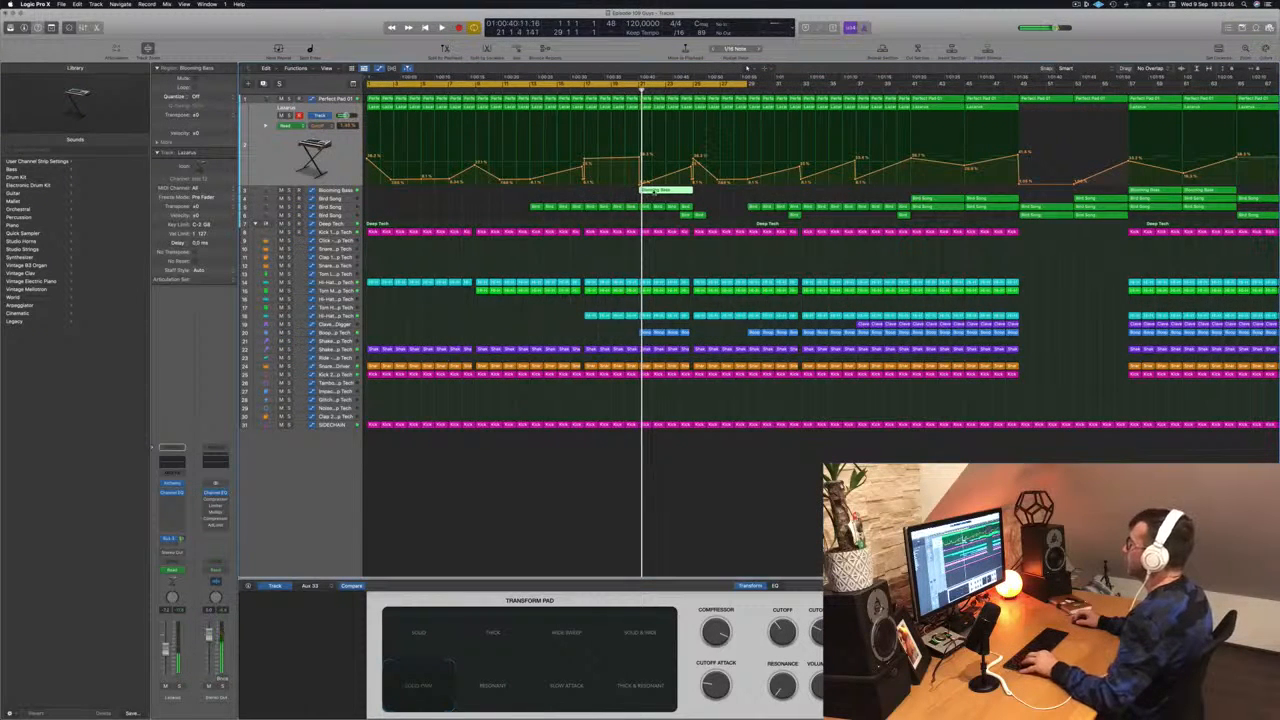
Shorten the Blooming Bass region at bar 21 to one bar, duplicate it through bar 24, and play from the start.
super+double_click(653, 190)
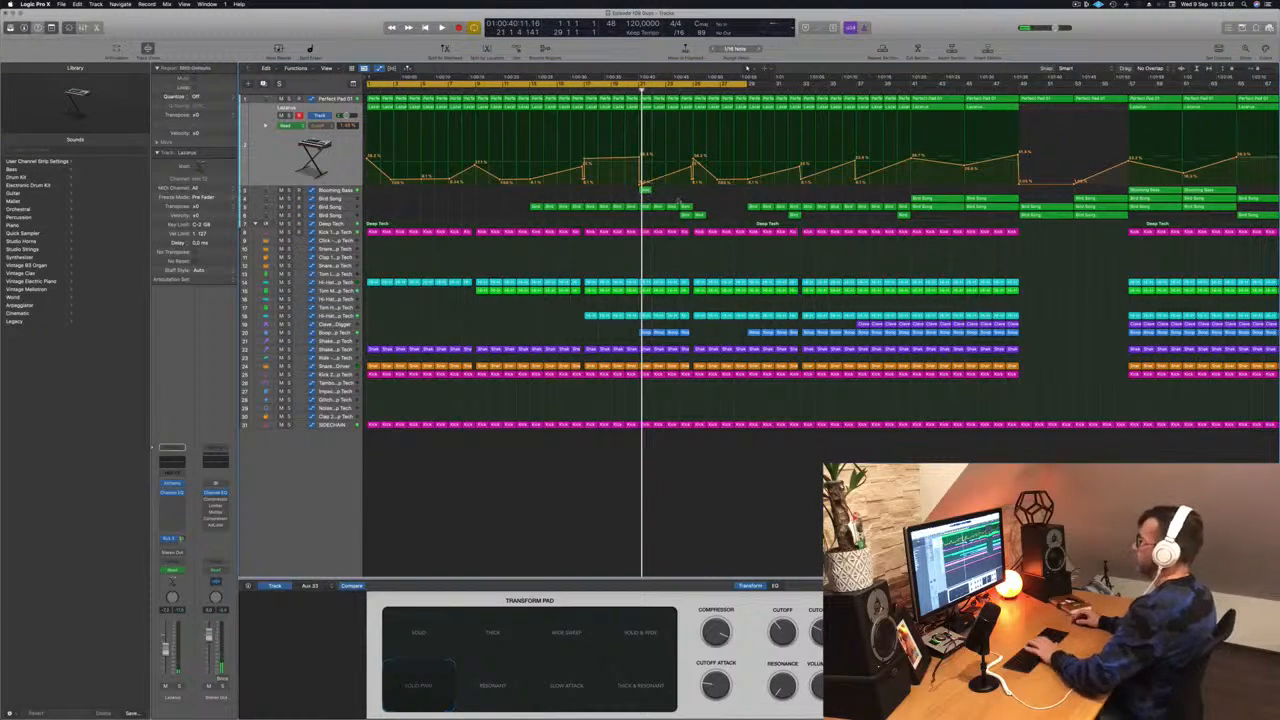
alt+drag(645, 191, 673, 191)
key(space)
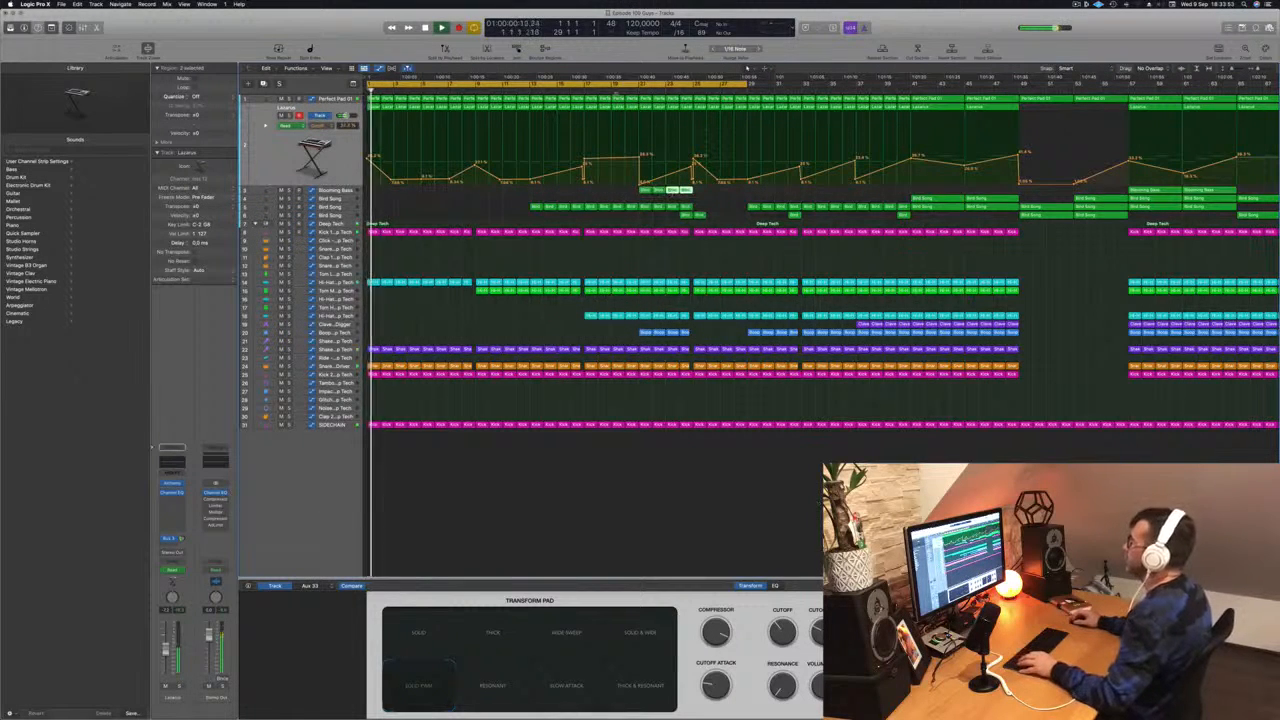
Reshape the Lazarus cutoff automation into a steady rise from the low point at bar 21 to the peak at bar 25.
click(612, 91)
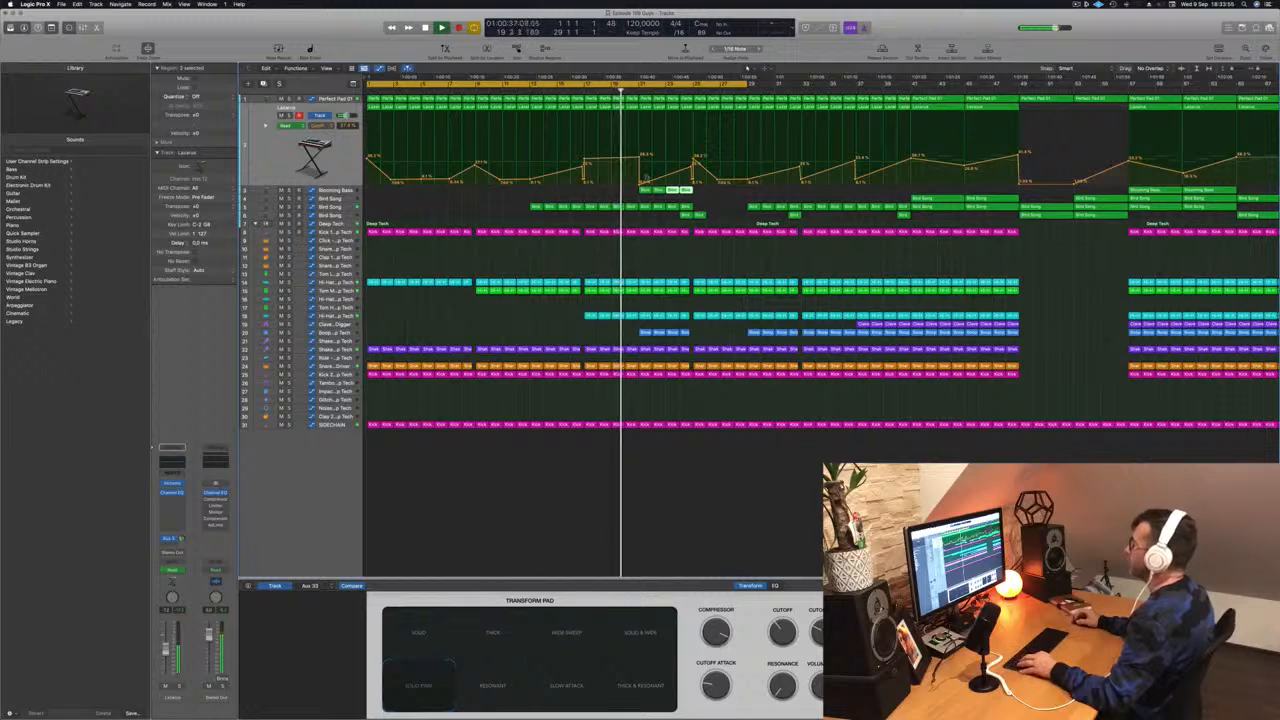
key(super+Right)
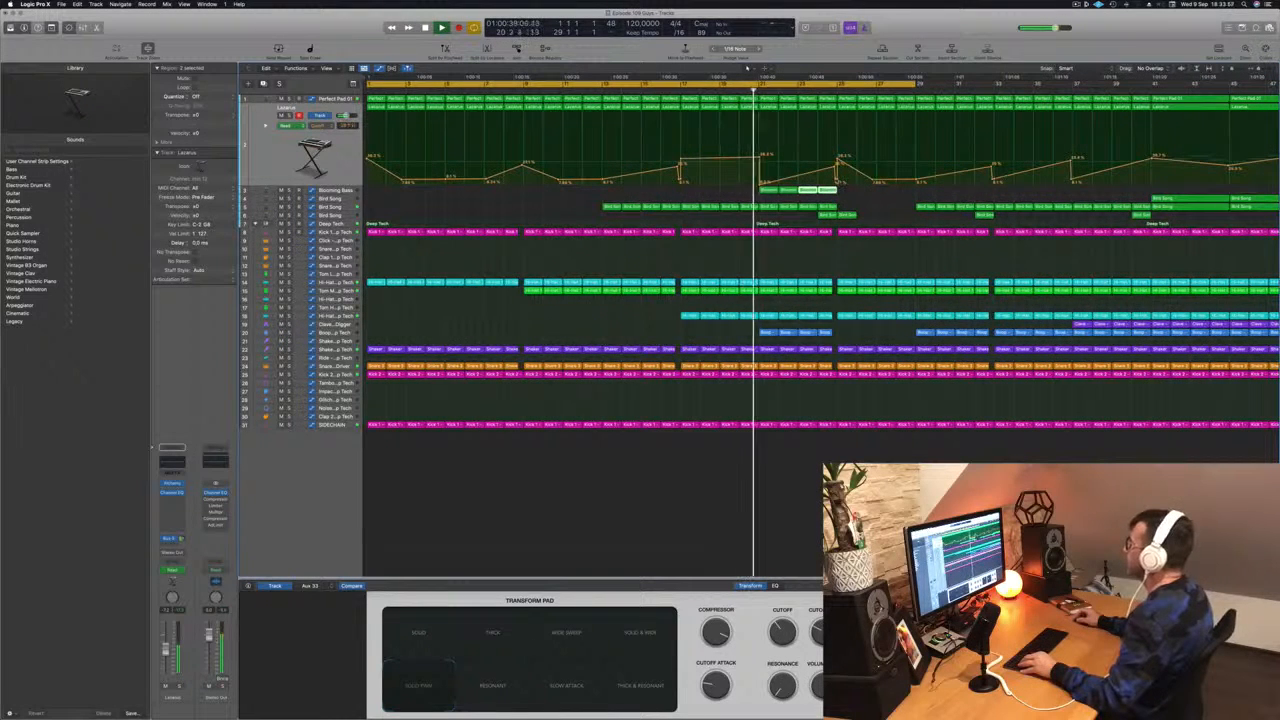
click(838, 174)
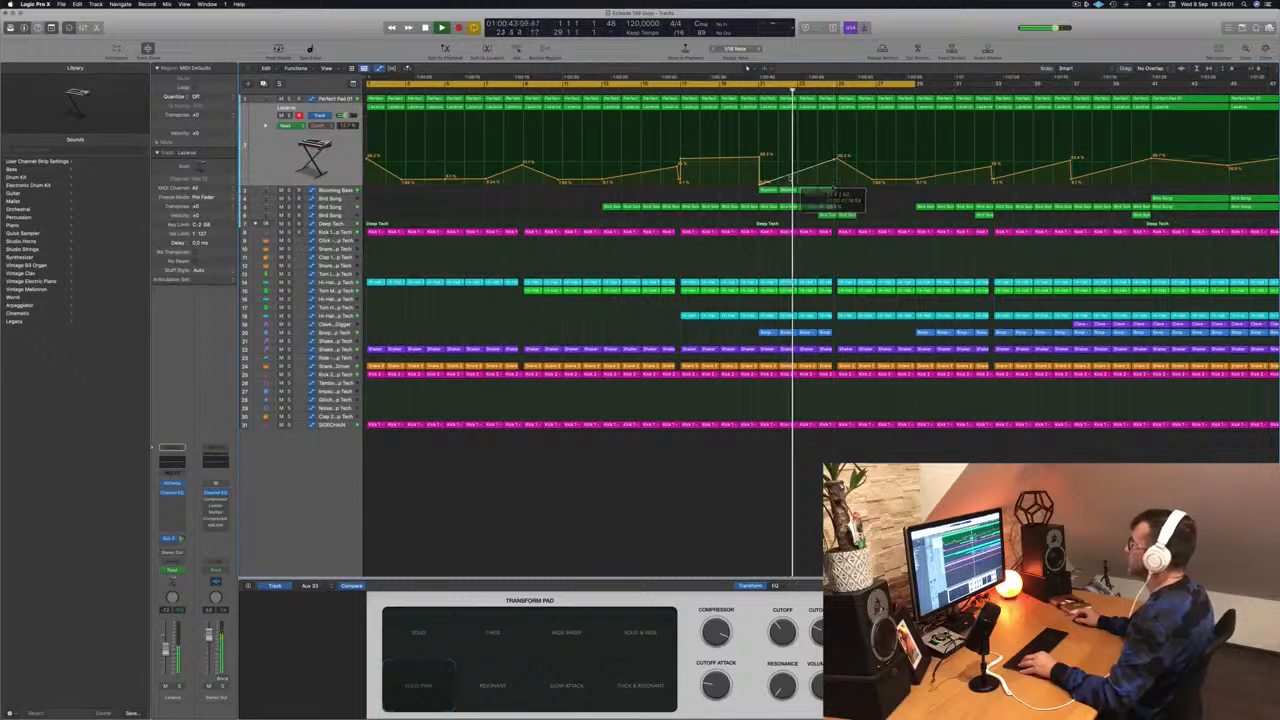
Copy the four Blooming Bass regions of bars 21 to 24 to bars 25 to 28 while playing from about bar 20.
key(super+Left)
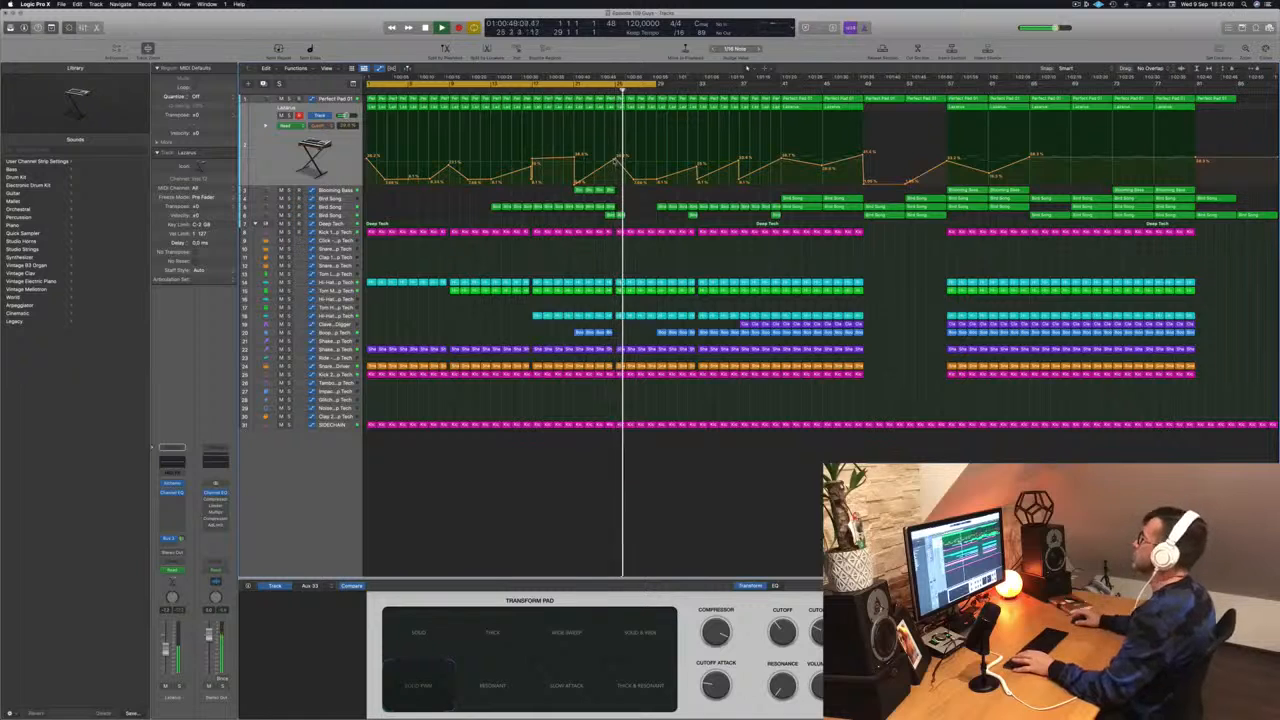
click(561, 92)
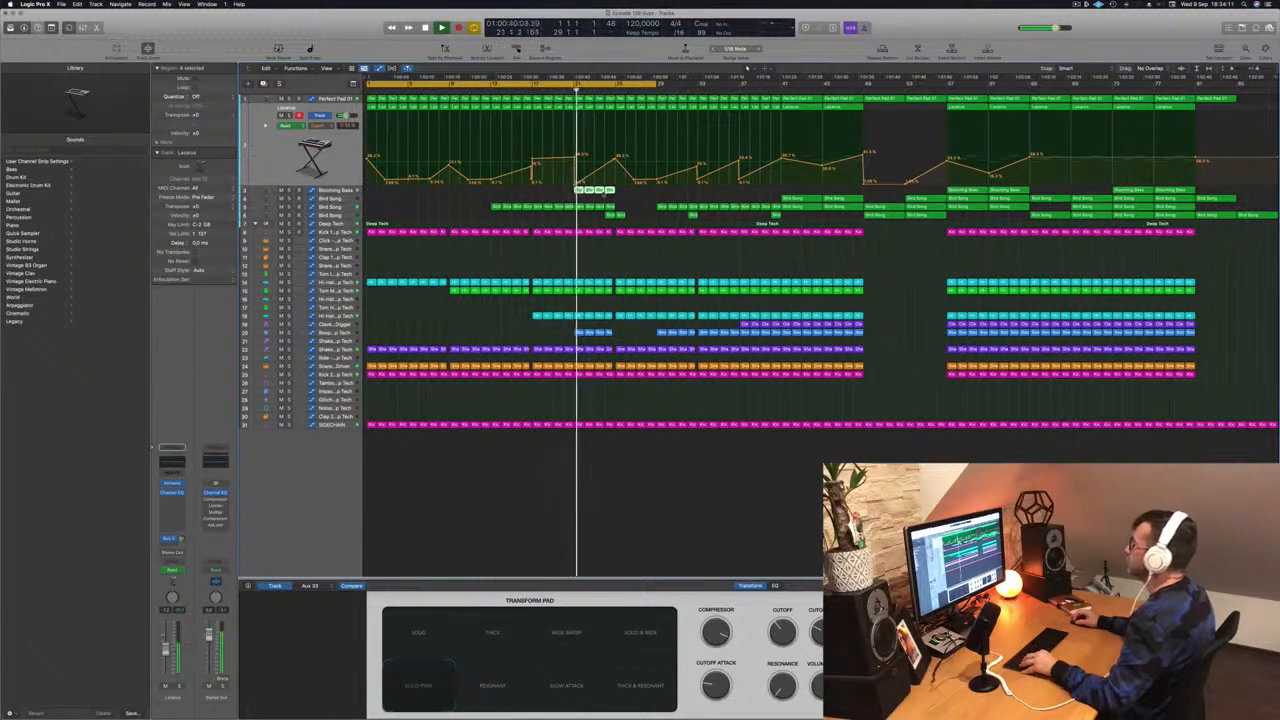
drag(580, 191, 621, 194)
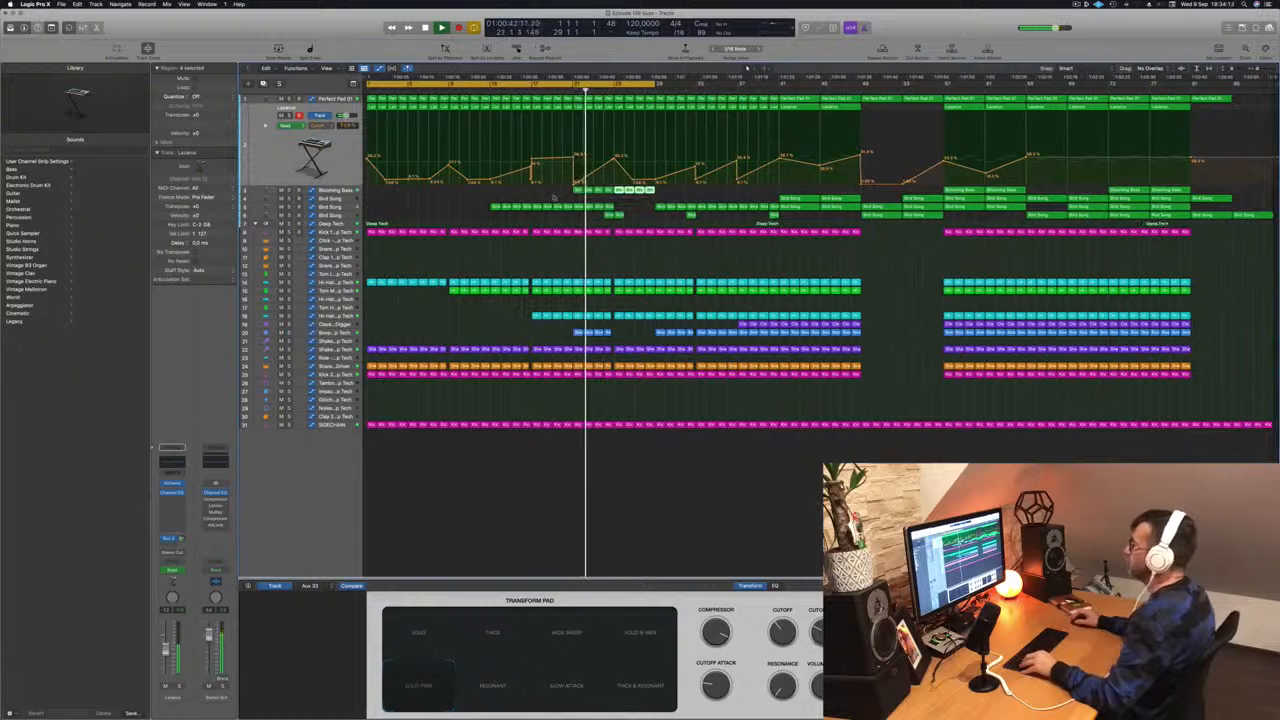
Copy the four blue percussion regions on track 20 from bars 29 to 32 to bars 25 to 28 and listen through the passage.
click(345, 208)
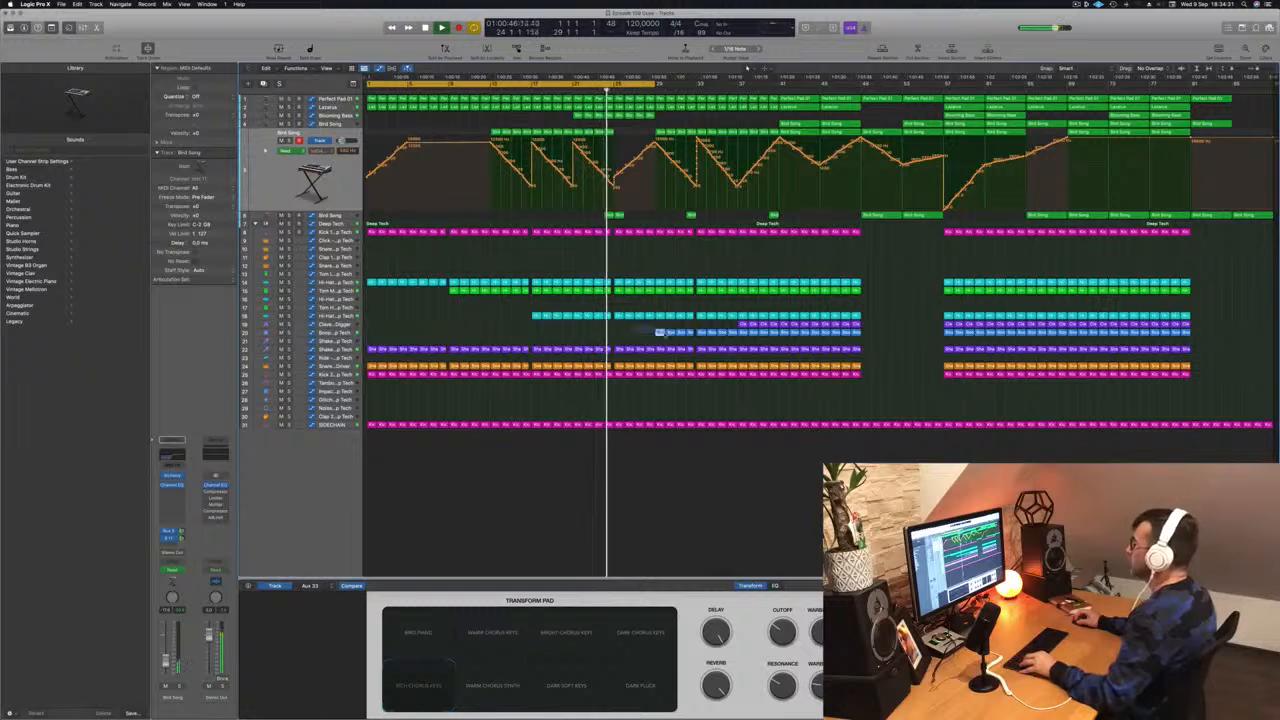
drag(658, 333, 618, 335)
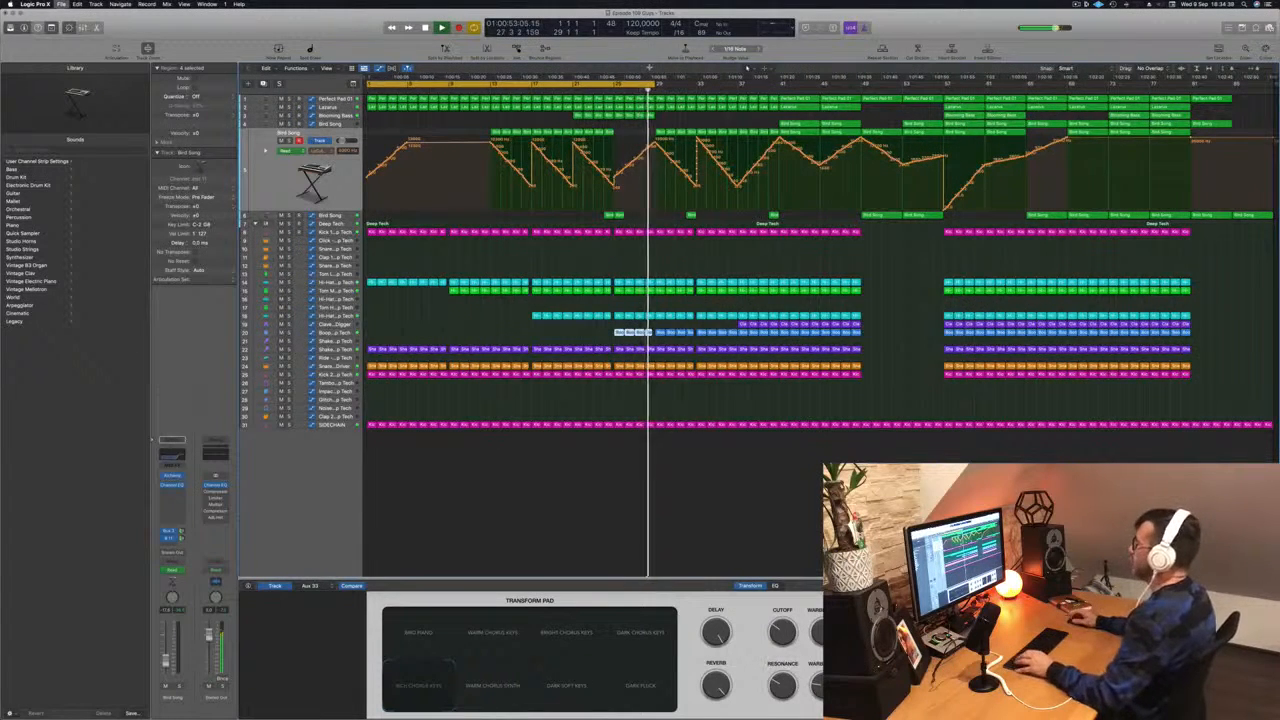
scroll(542, 106, right, 1)
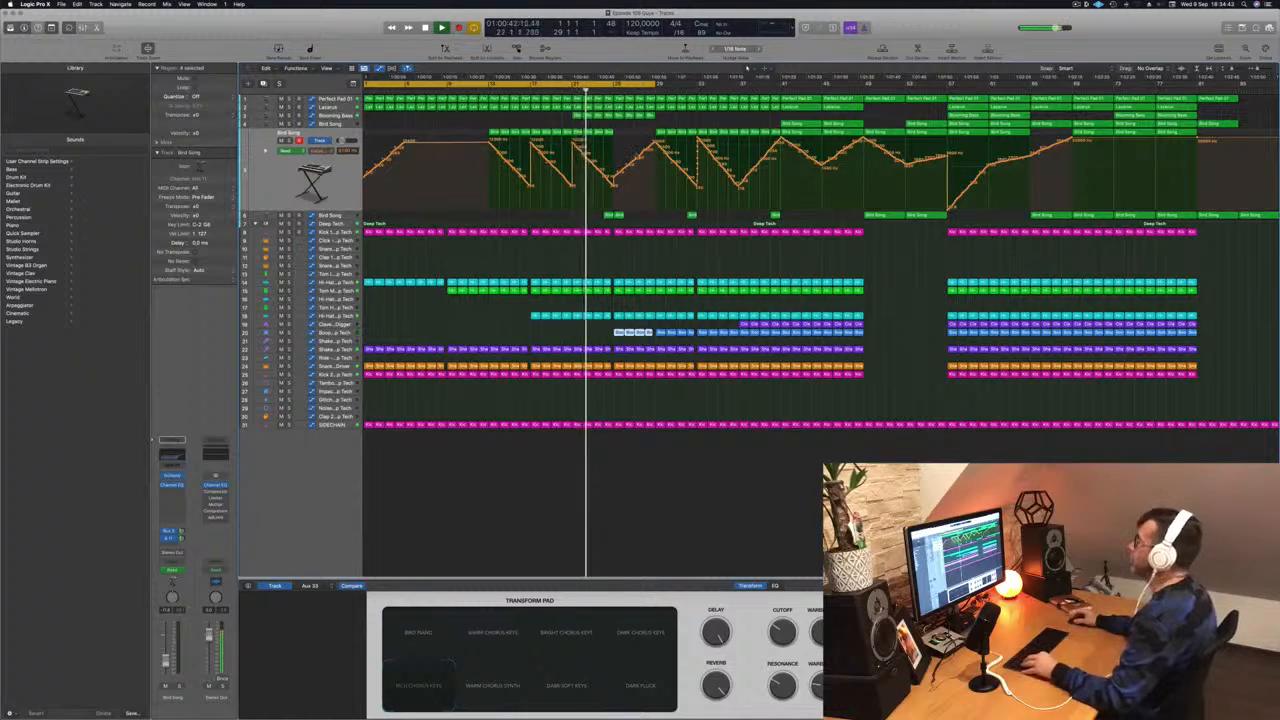
key(super+Right)
key(super+Left)
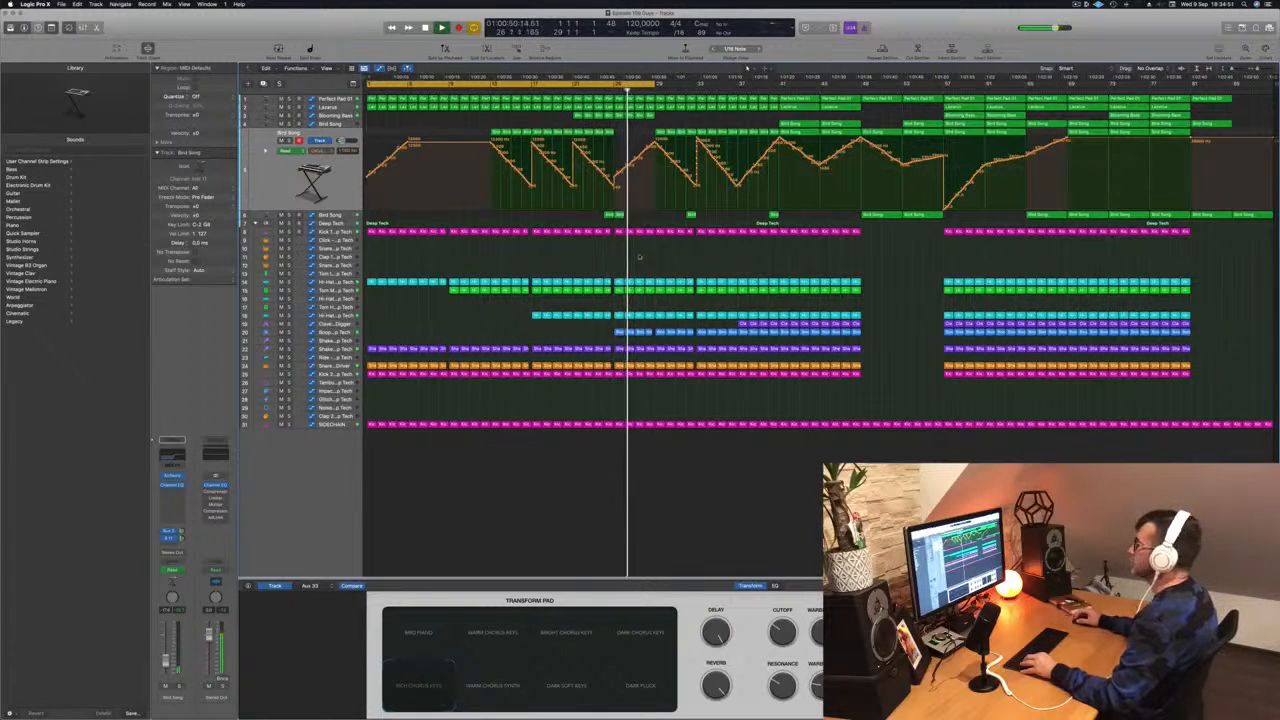
key(super+Right)
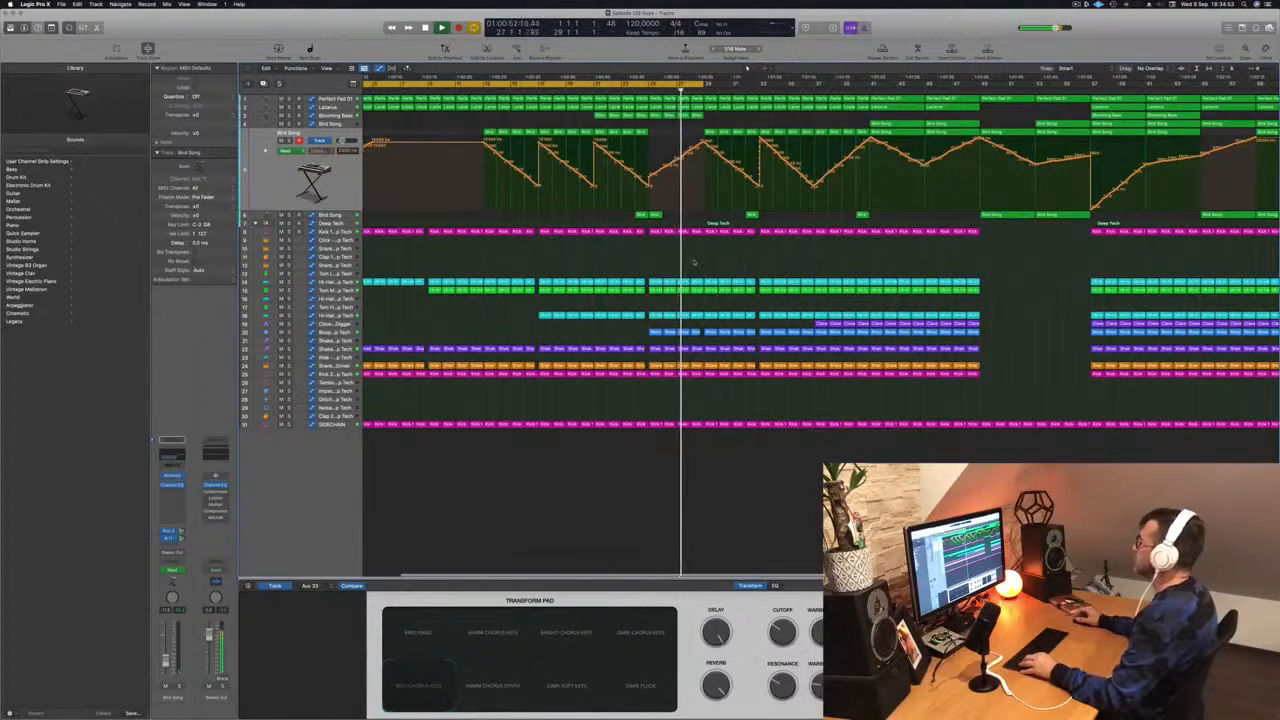
key(super+Left)
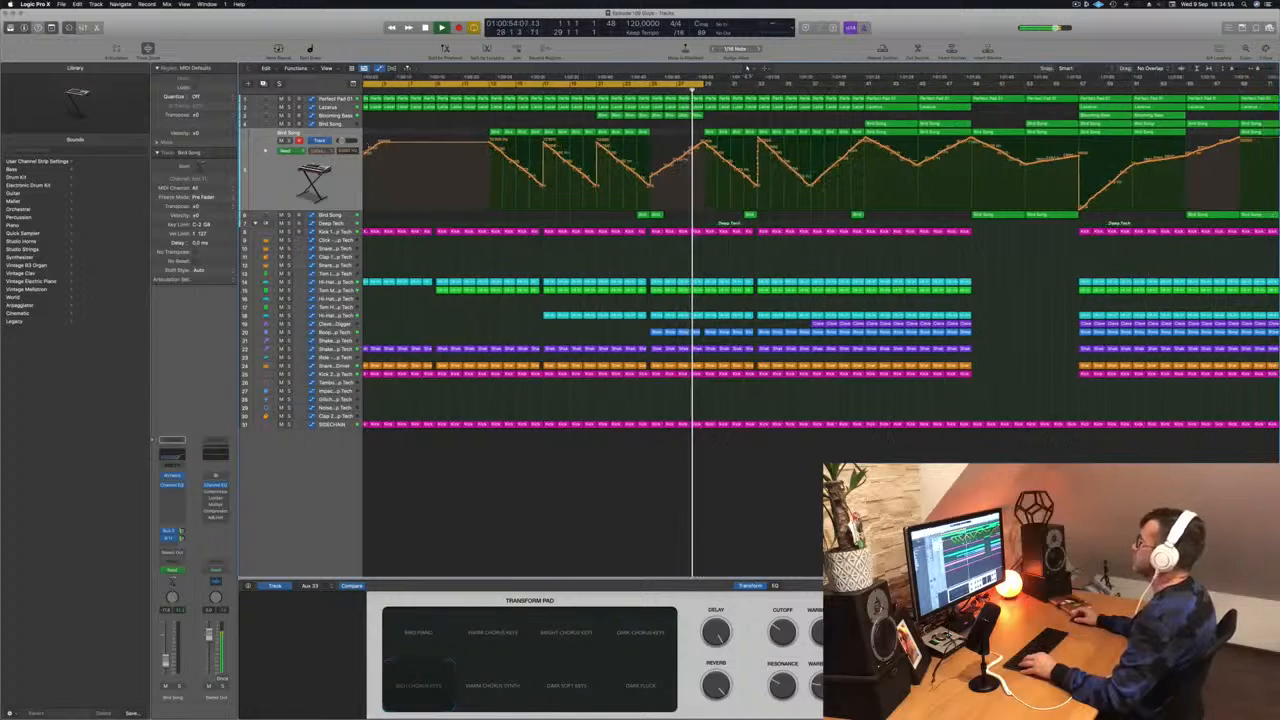
Extend the cycle range to bar 37 and resume playback from about bar 24.
key(super+Left)
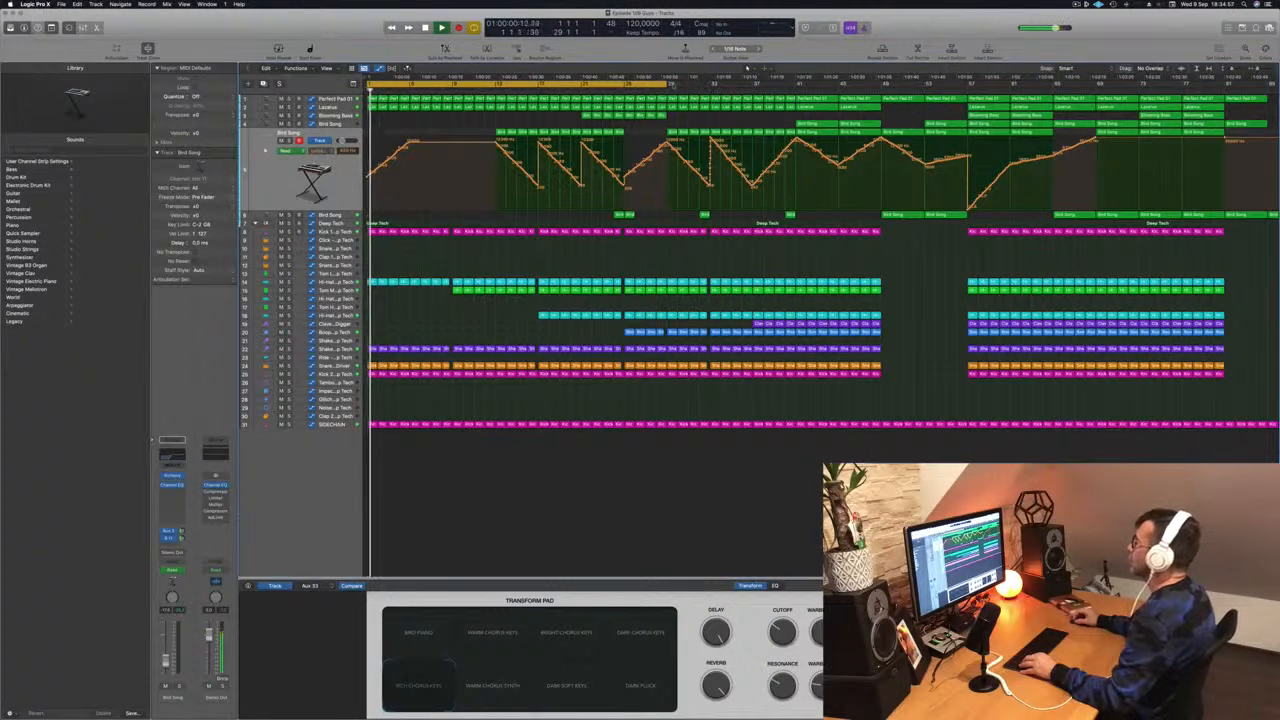
drag(665, 84, 752, 88)
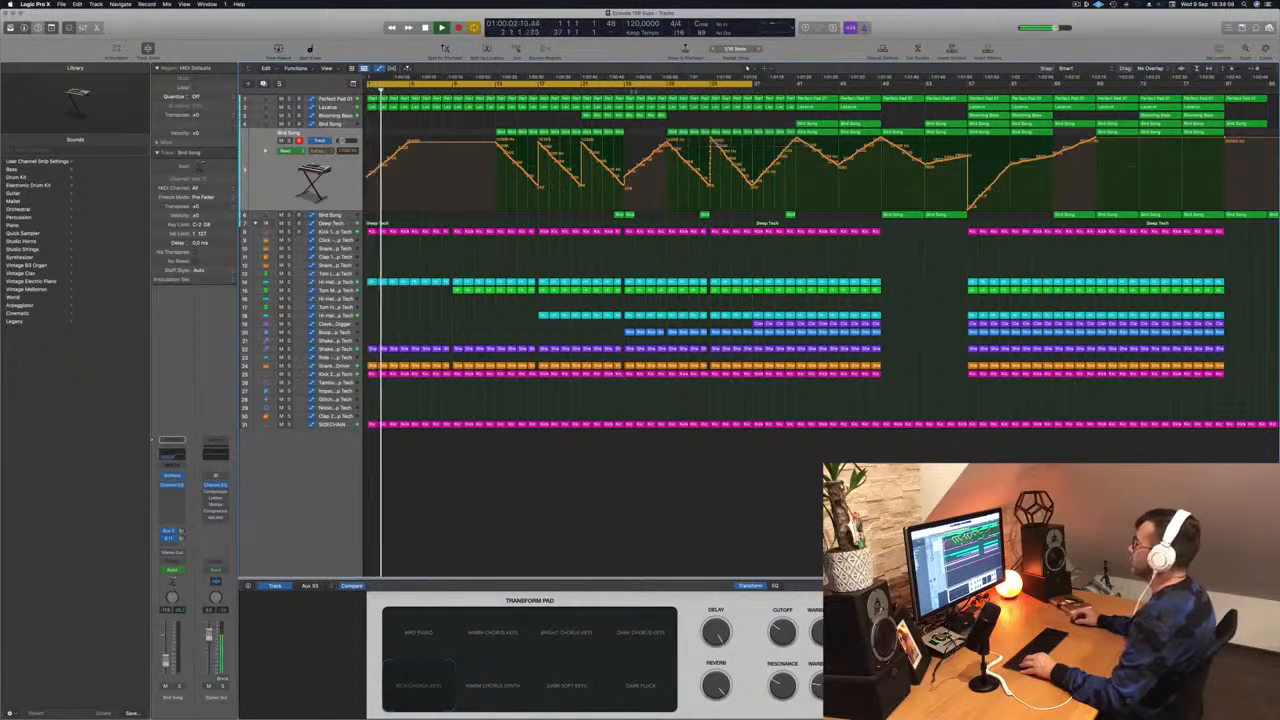
scroll(645, 188, up, 5)
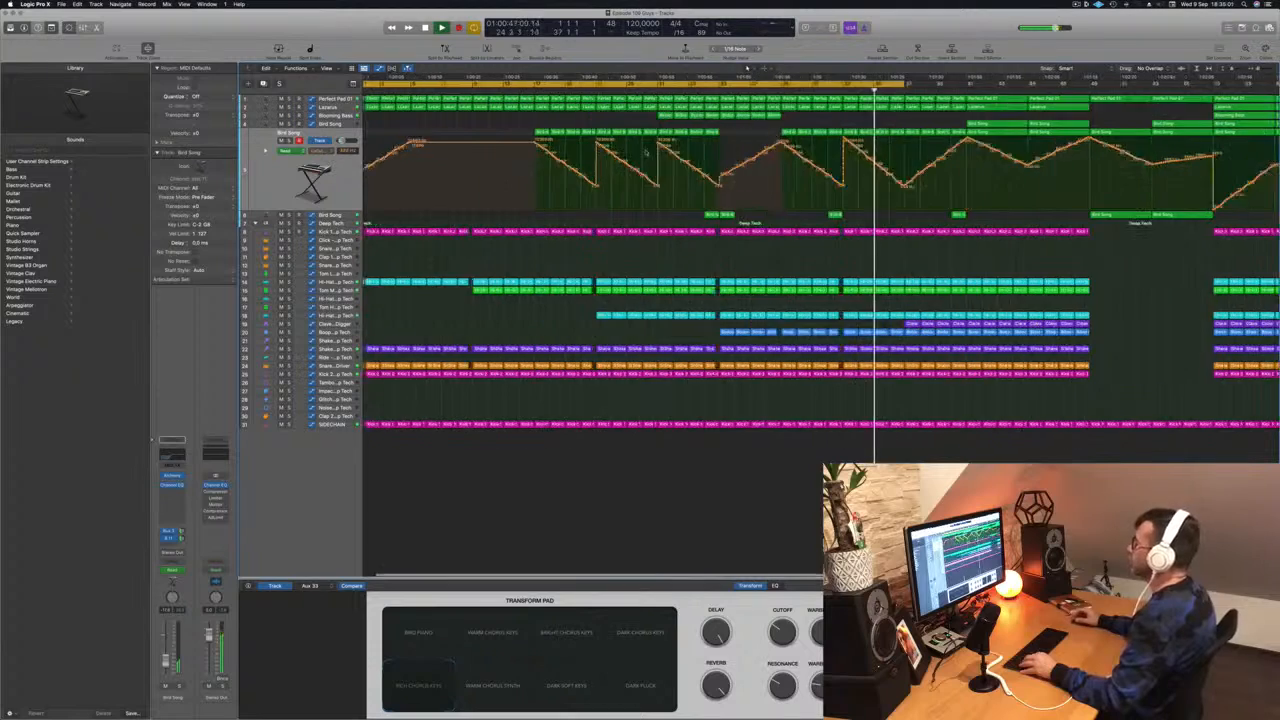
scroll(540, 119, down, 5)
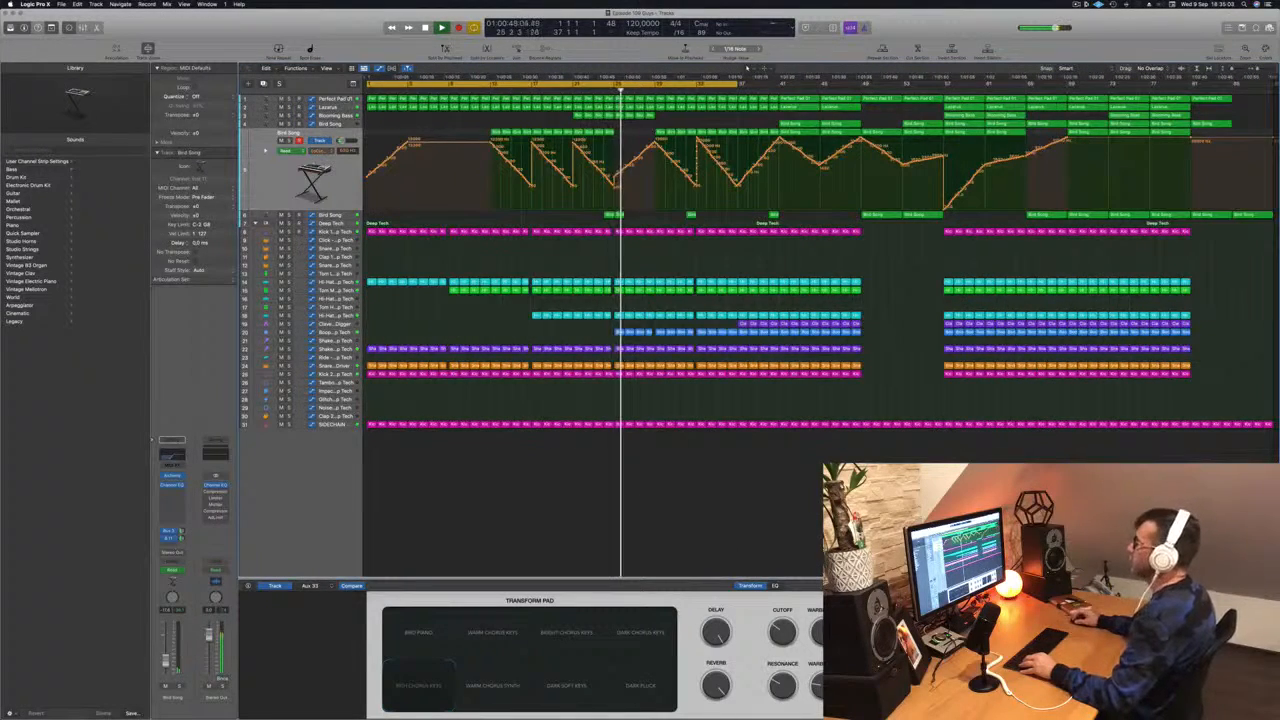
Pull the Perfect Pad 01 cutoff automation after bar 25 down to a low point at bar 29.
click(330, 100)
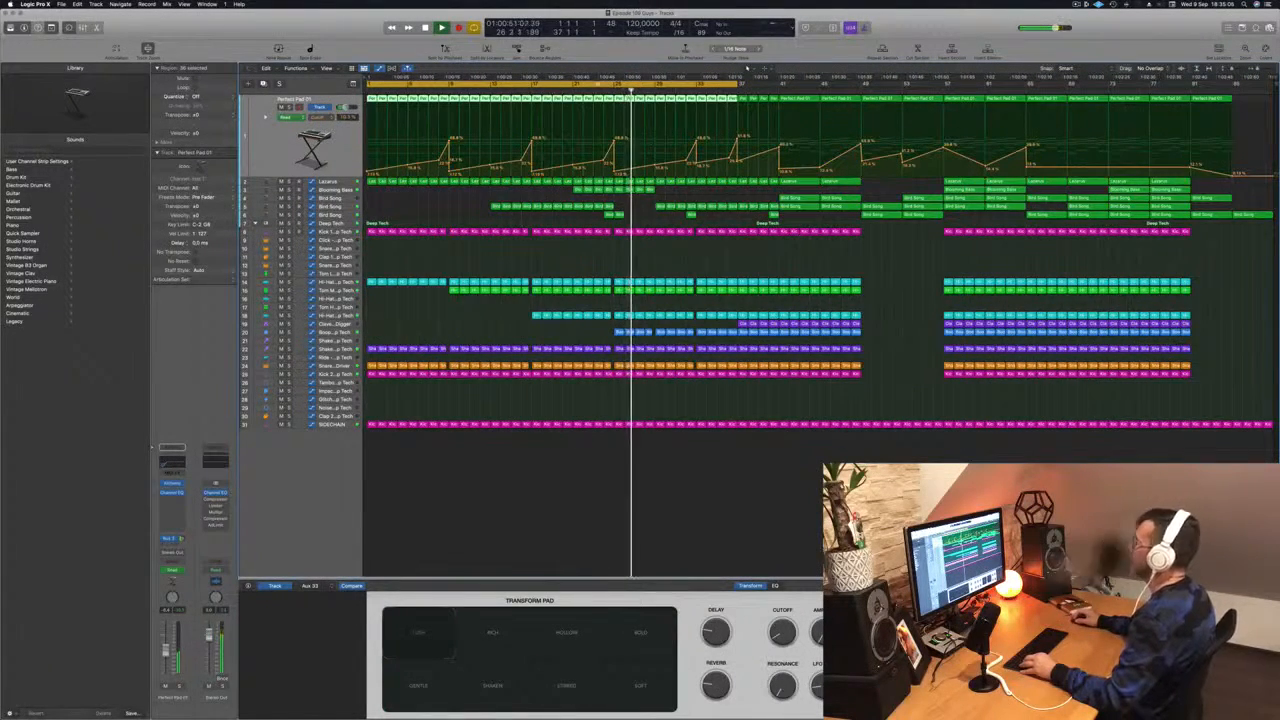
click(601, 91)
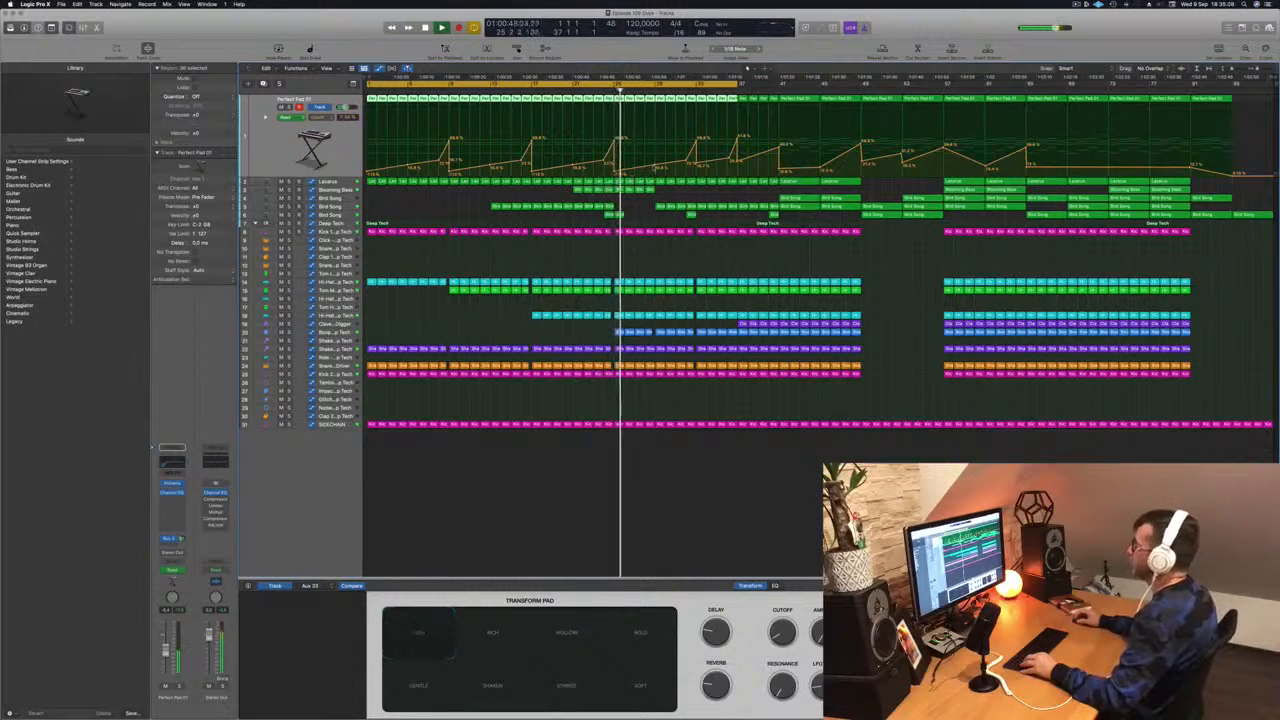
click(655, 174)
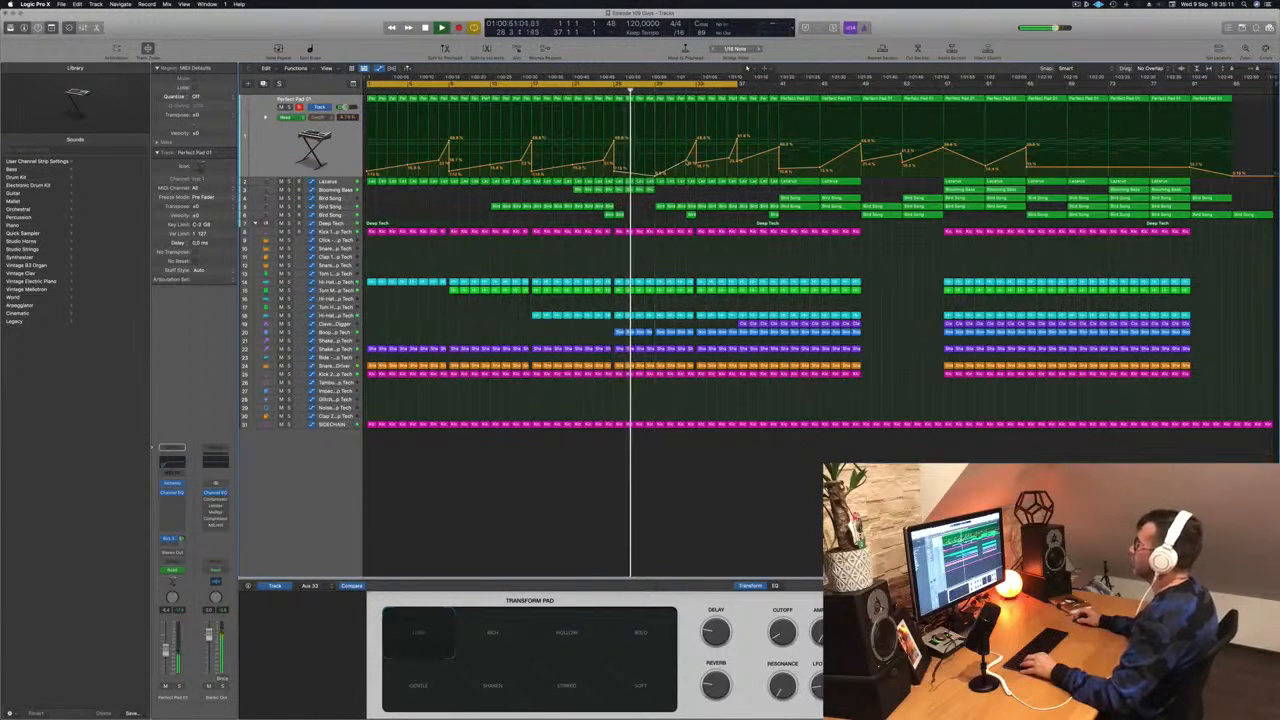
Copy the four Blooming Bass regions of bars 25 to 28 to bars 29 to 32 and listen to the result.
scroll(656, 209, up, 2)
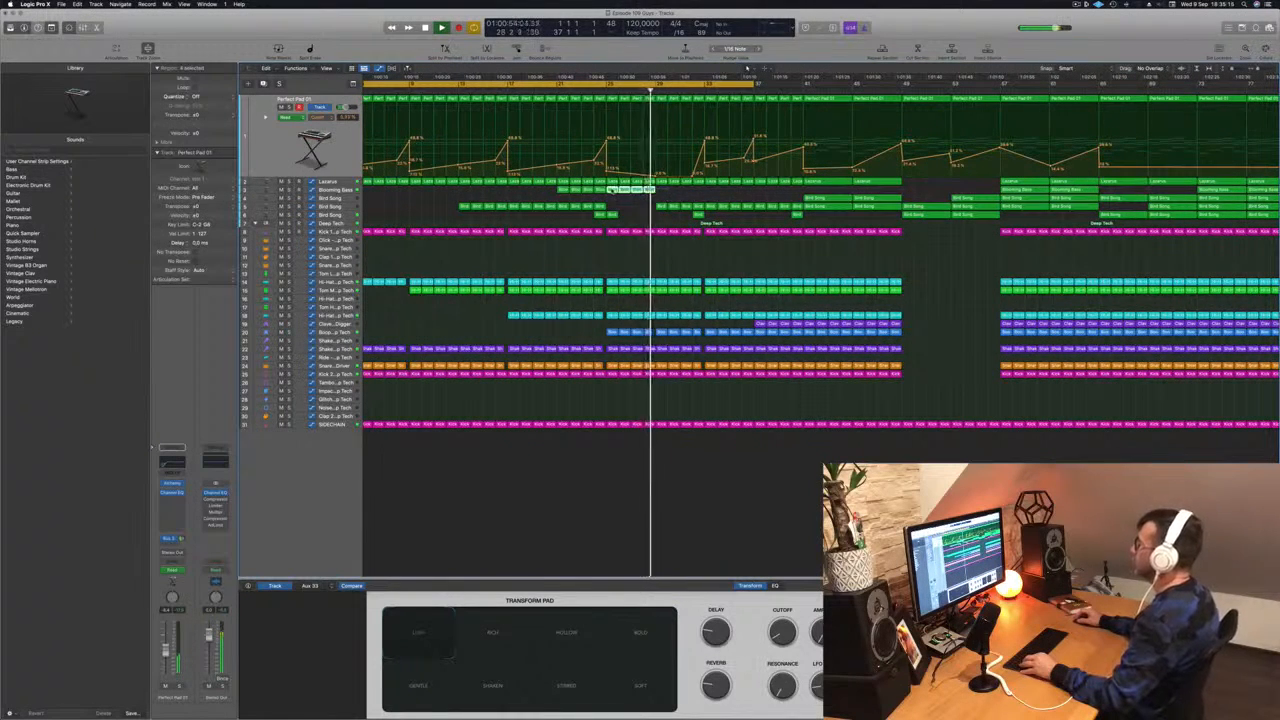
drag(612, 190, 662, 192)
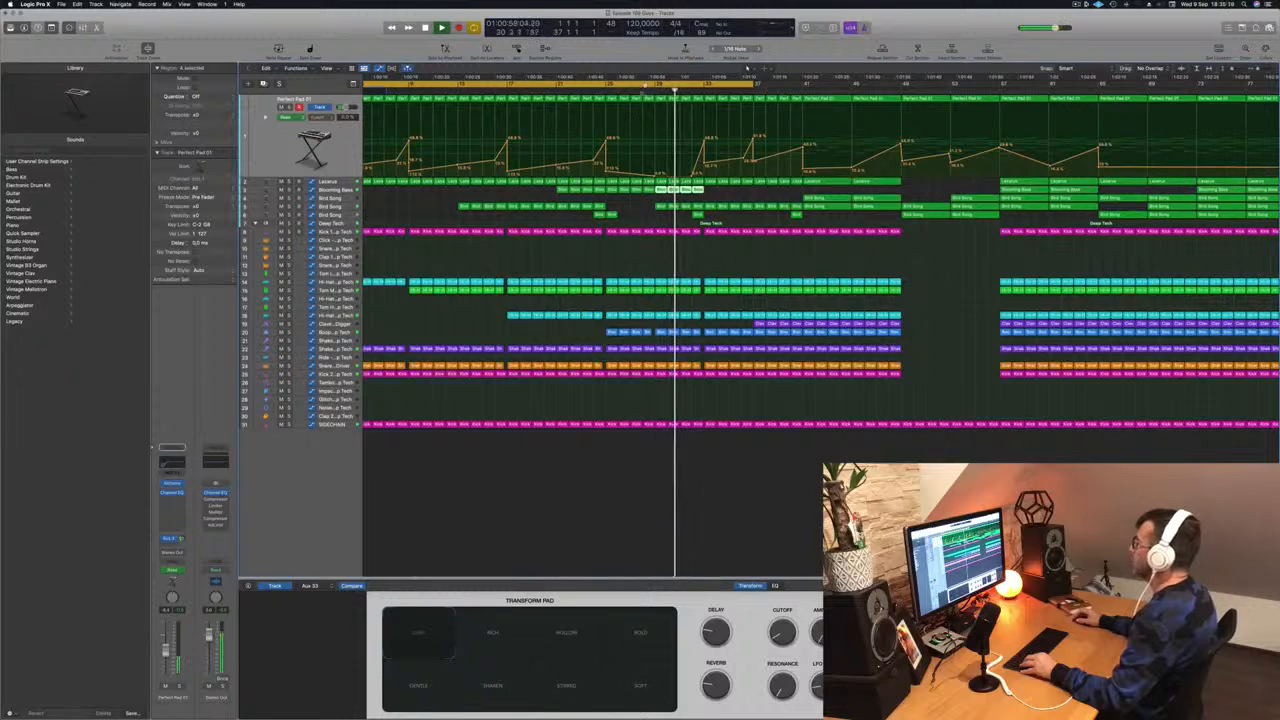
click(644, 92)
scroll(644, 92, down, 2)
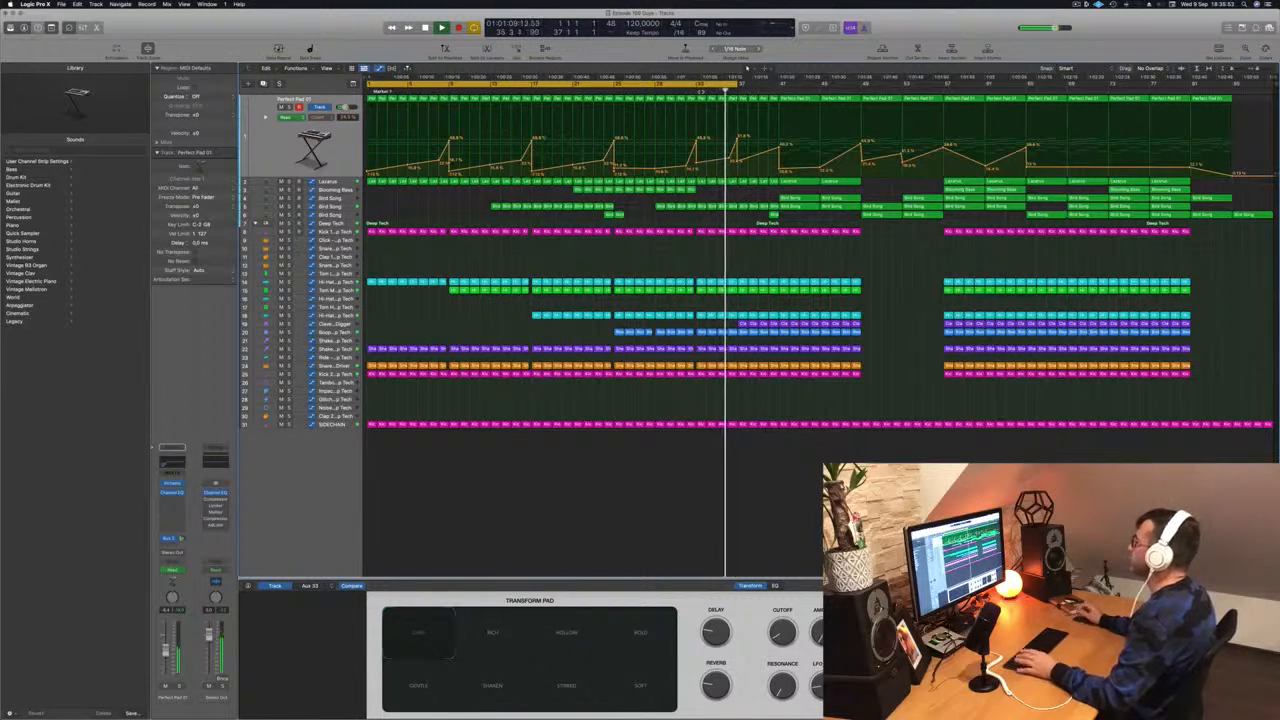
Shorten the cycle range to end at bar 33 and replay the section from about bar 24.
click(667, 91)
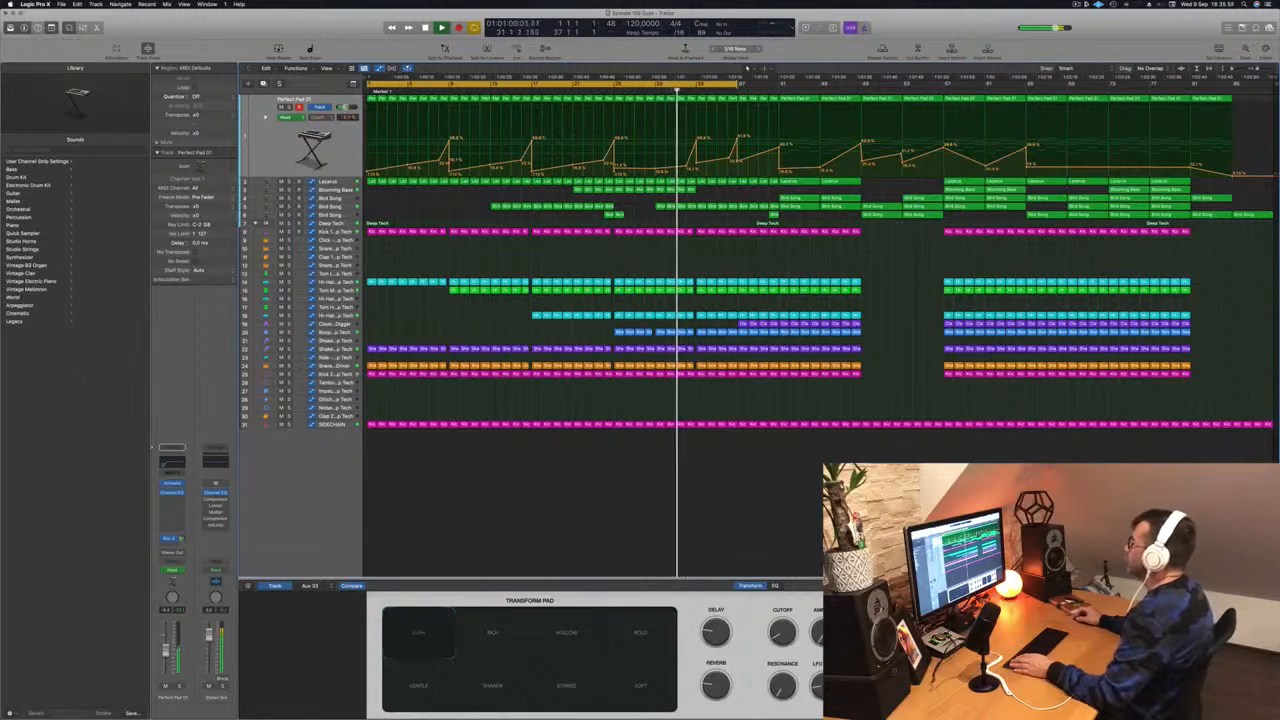
drag(740, 85, 703, 86)
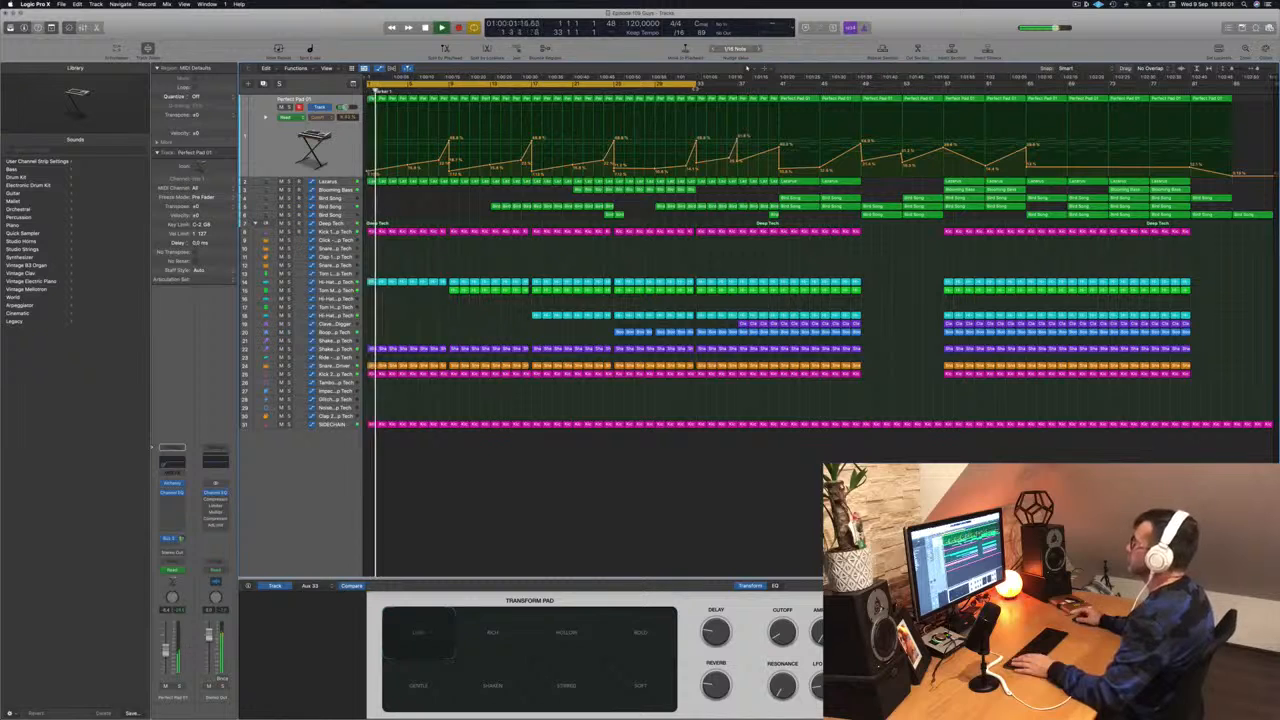
click(686, 91)
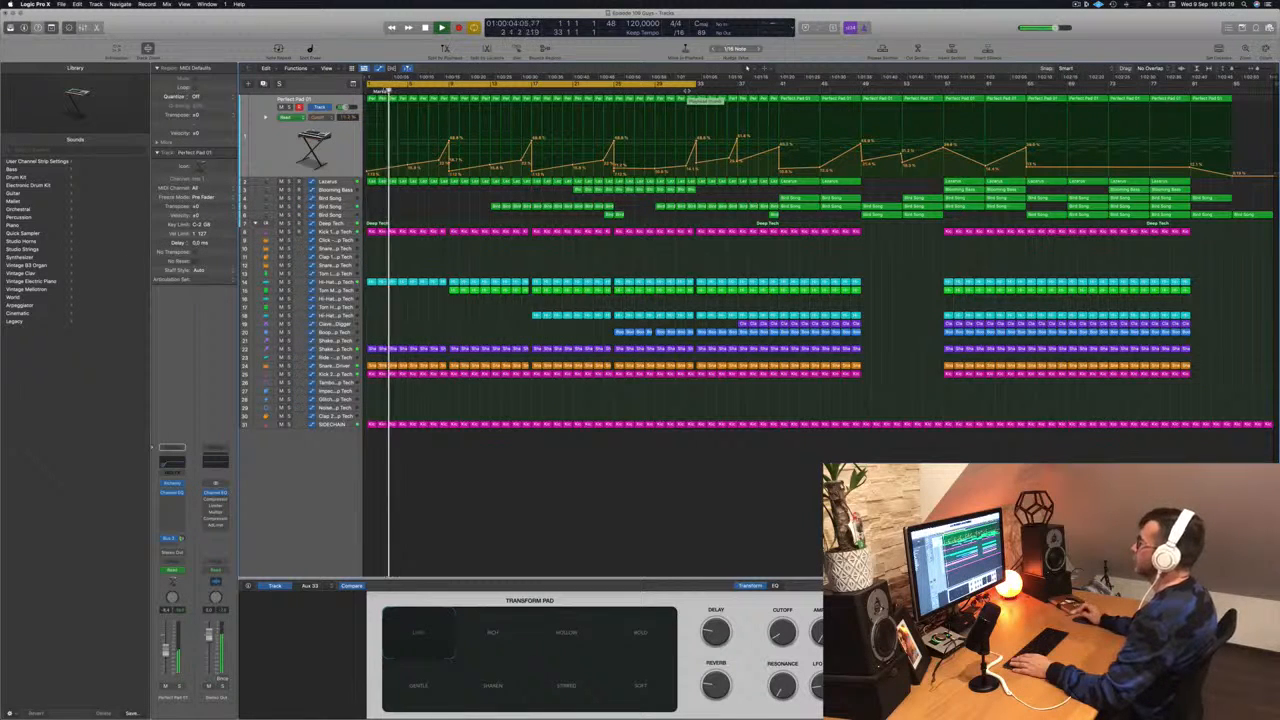
click(616, 80)
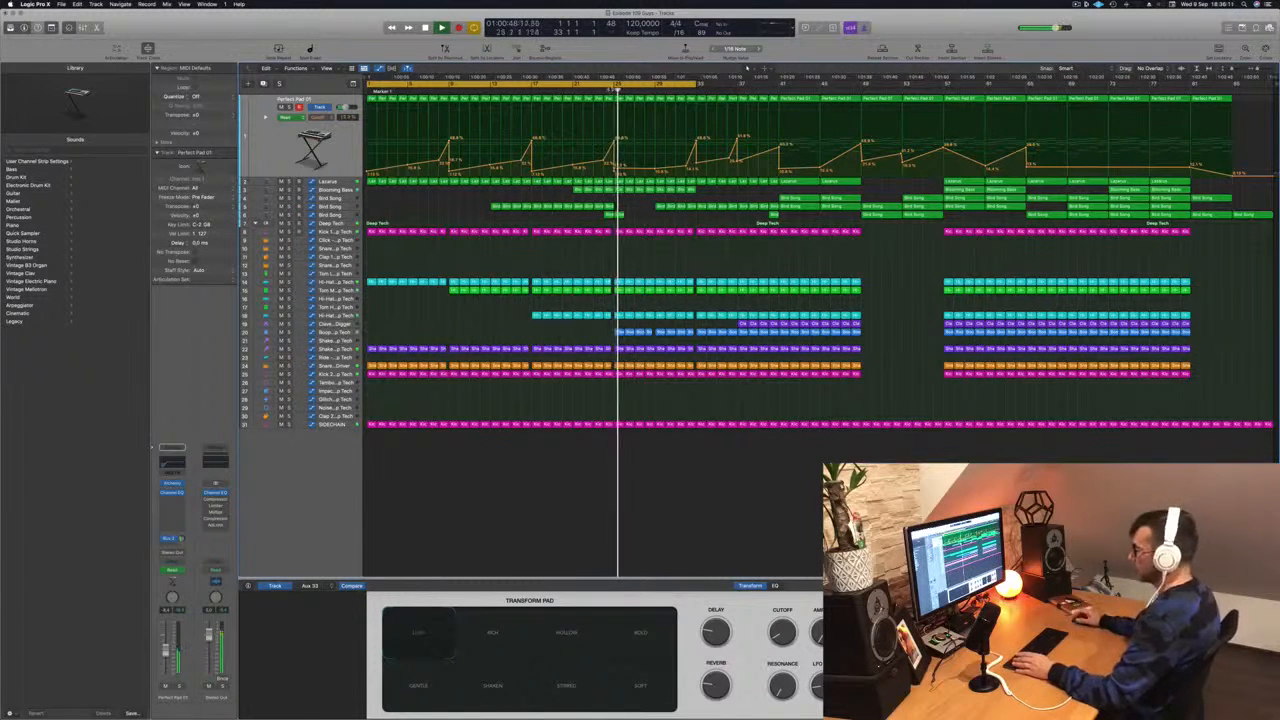
drag(620, 80, 604, 80)
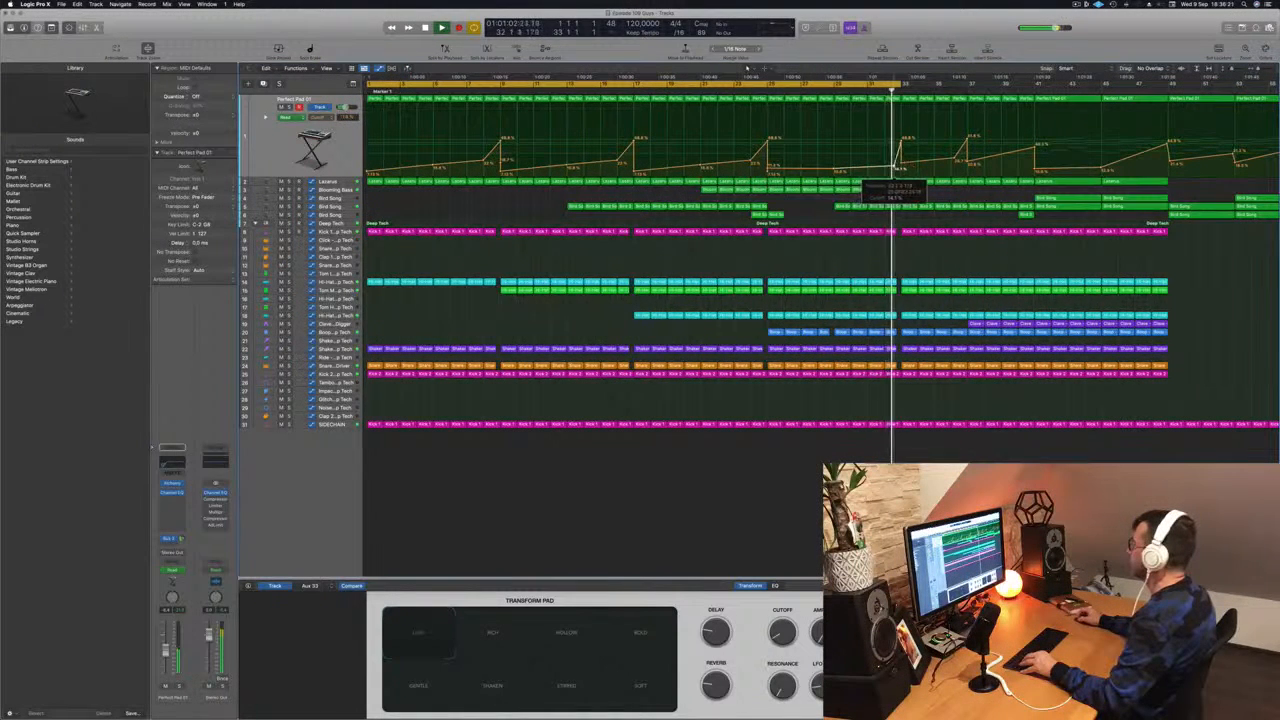
Extend the cycle range to bar 35 and lower the Perfect Pad 01 cutoff automation point at bar 33 while replaying from bar 32.
key(Return)
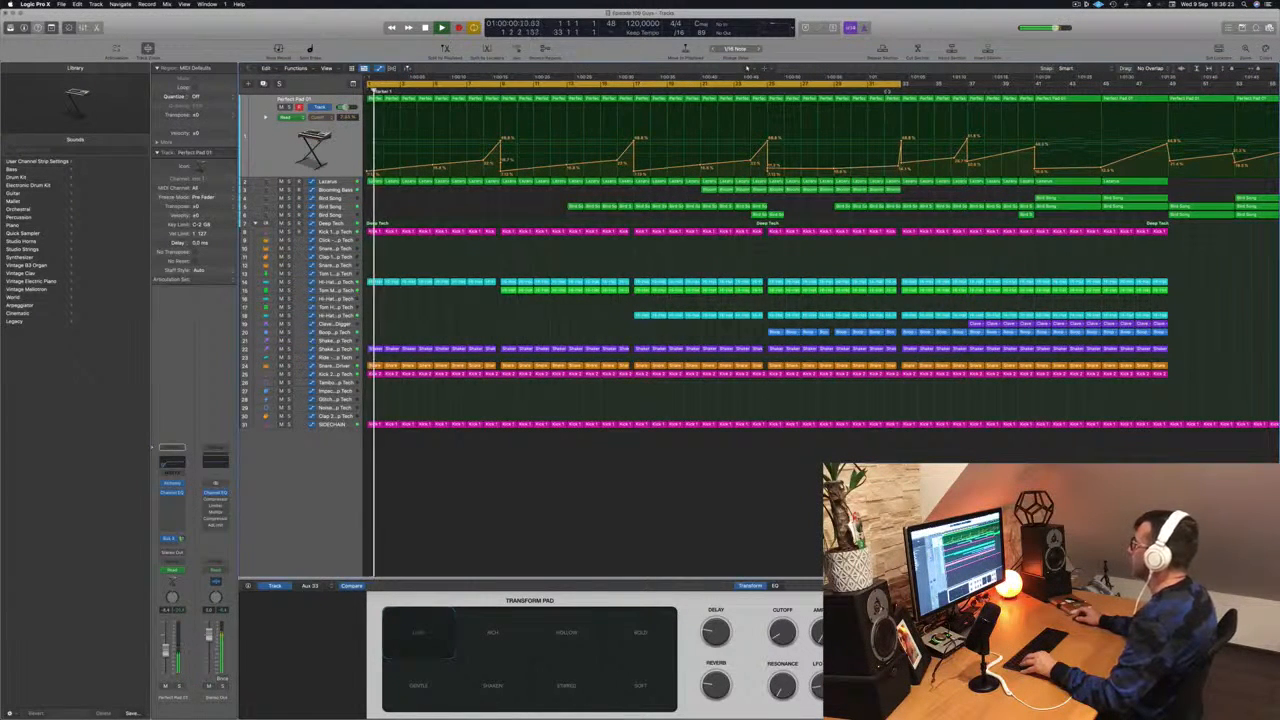
click(886, 90)
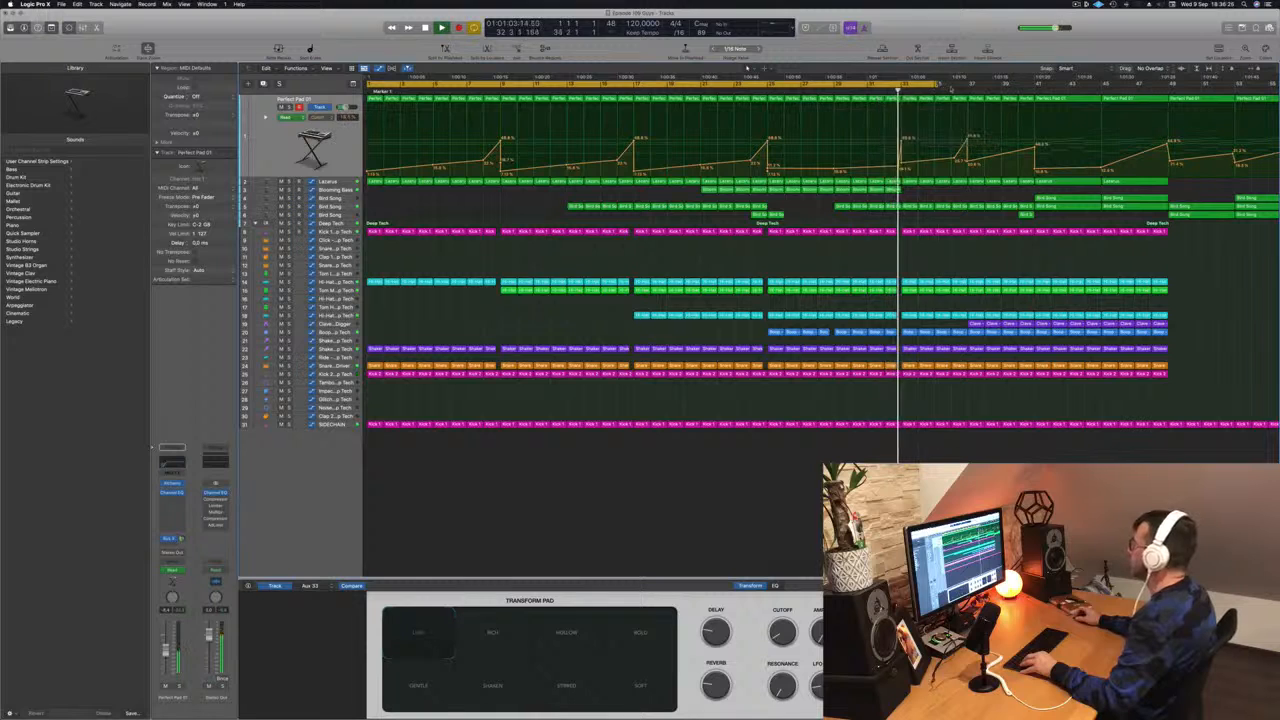
click(885, 90)
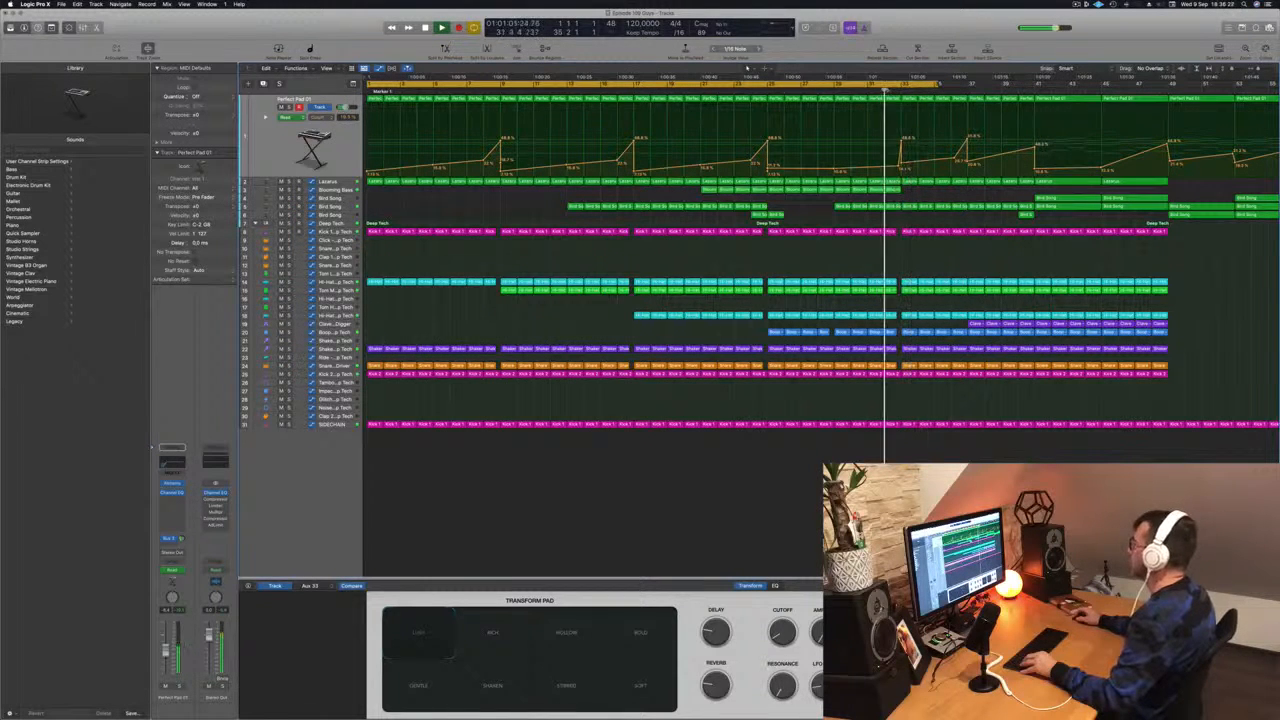
drag(902, 164, 902, 170)
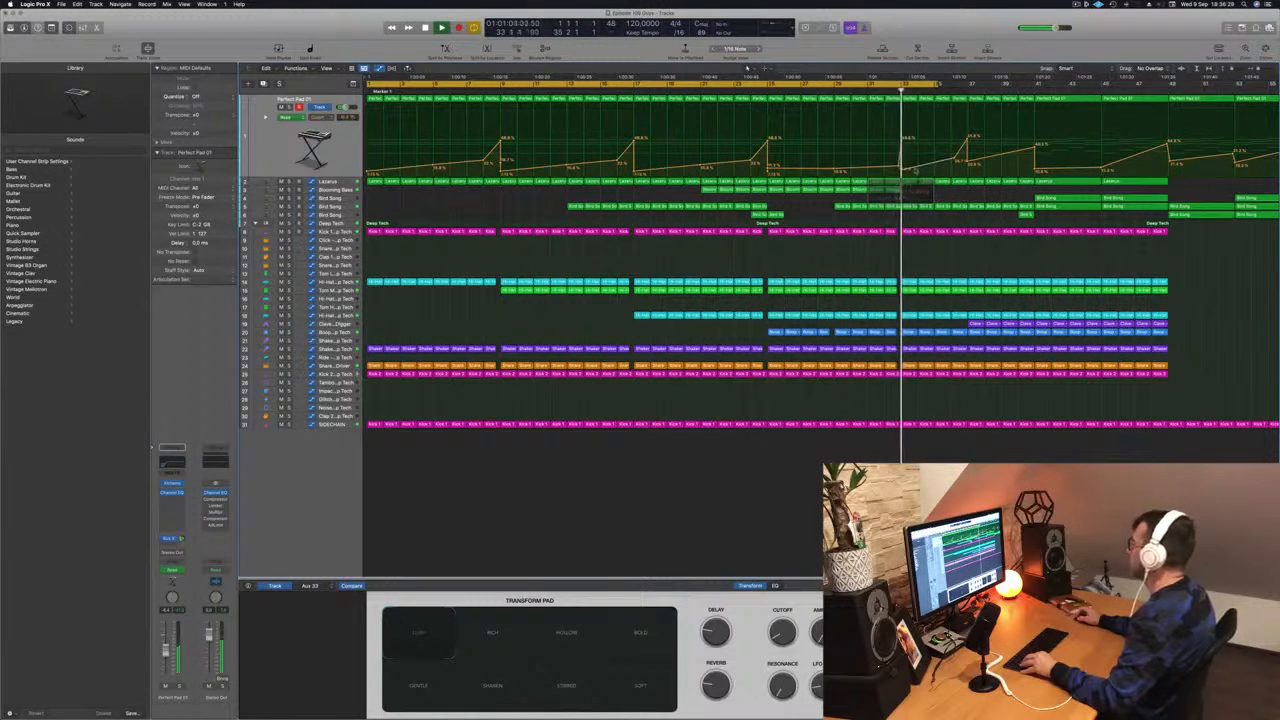
key(super+Right)
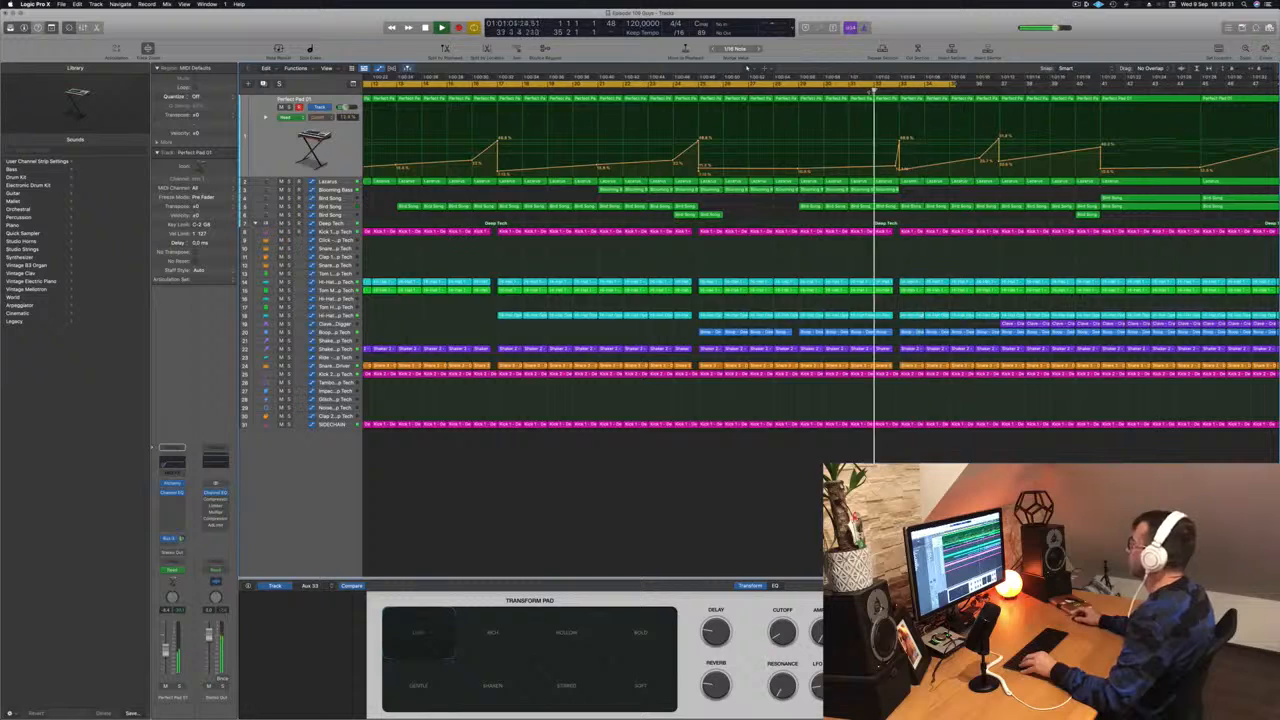
key(super+Left)
key(super+Left)
key(super+Left)
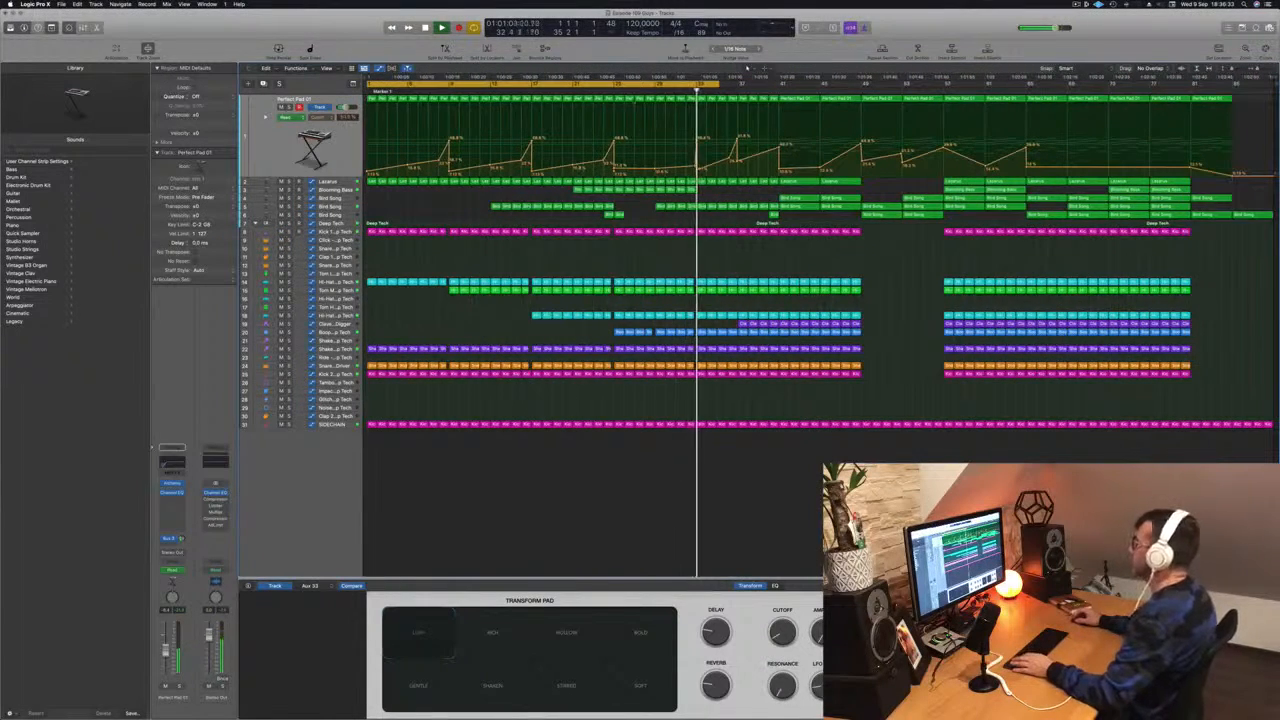
Pull the Lazarus cutoff automation down to a low point just after its peak at bar 33 and replay the passage.
click(673, 91)
key(Down)
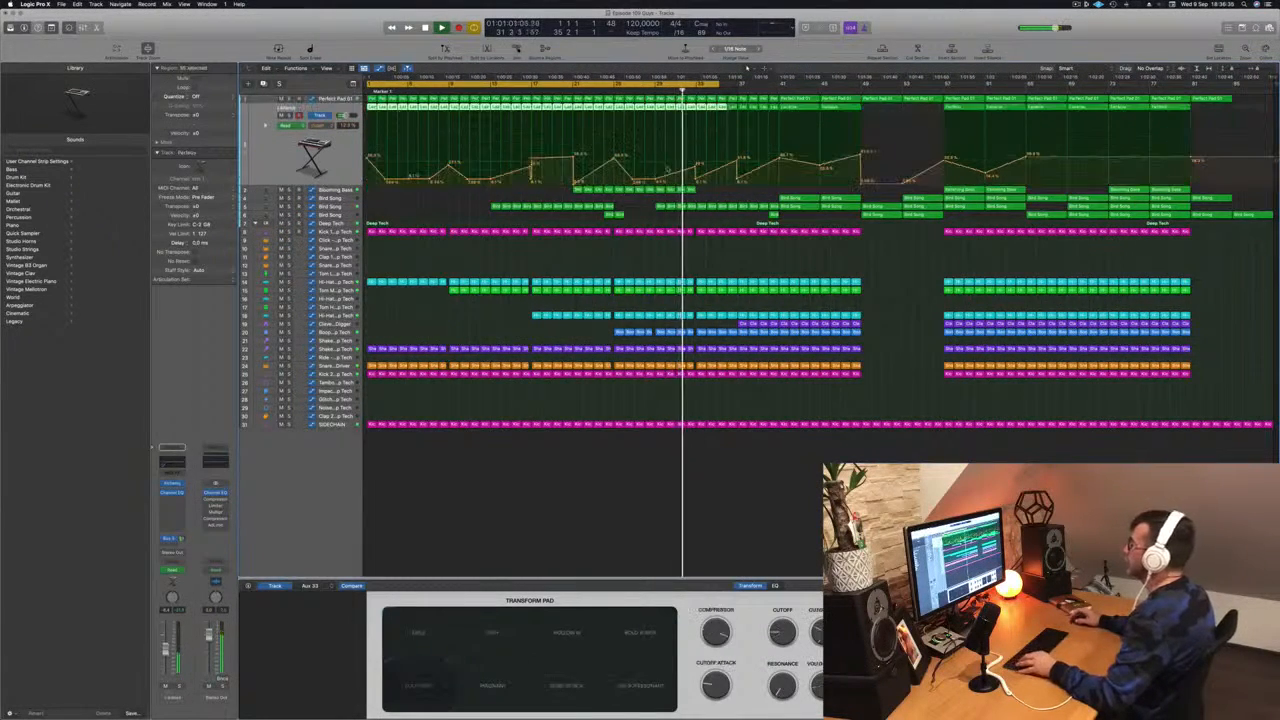
key(super+Right)
key(super+Right)
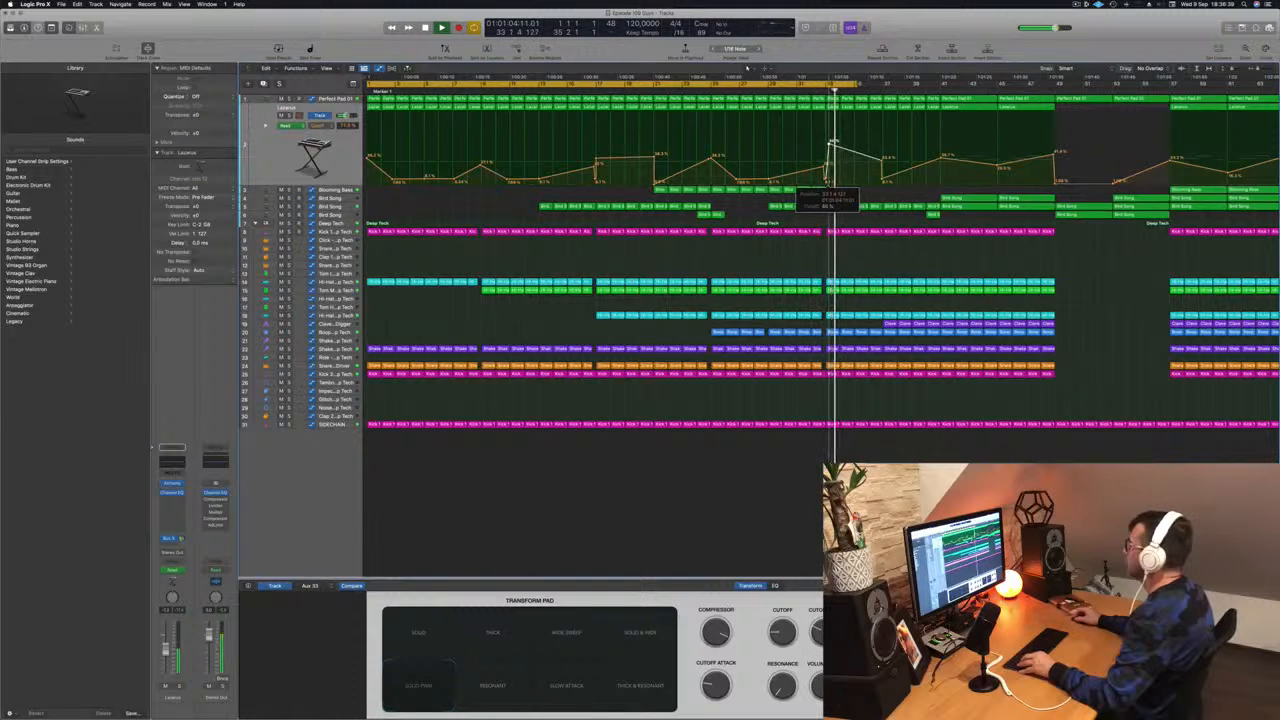
click(813, 92)
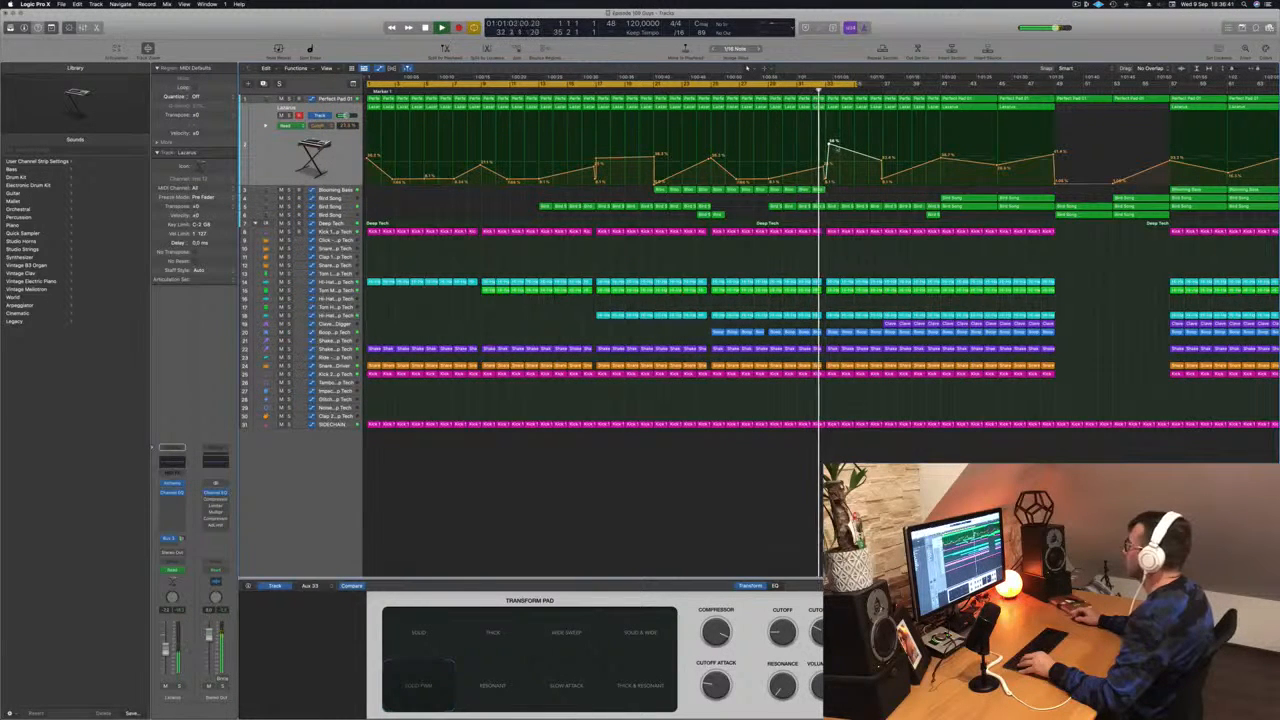
drag(838, 148, 832, 180)
click(818, 92)
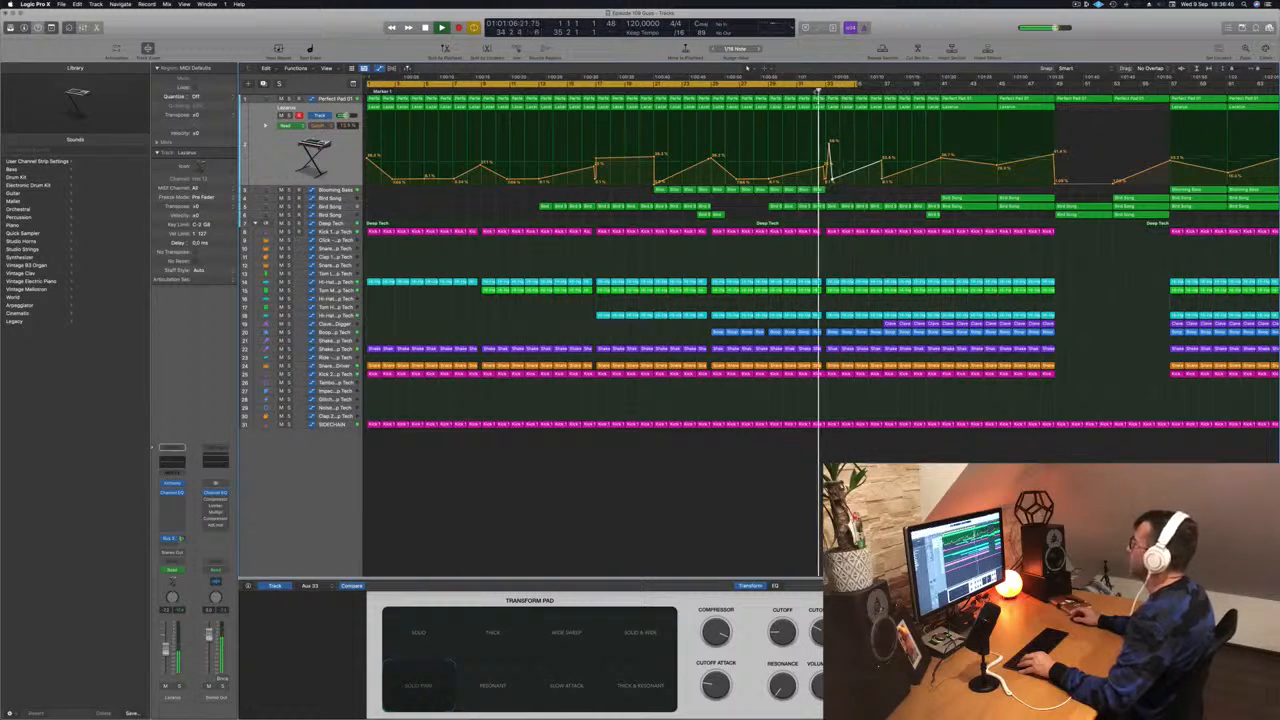
key(super+Left)
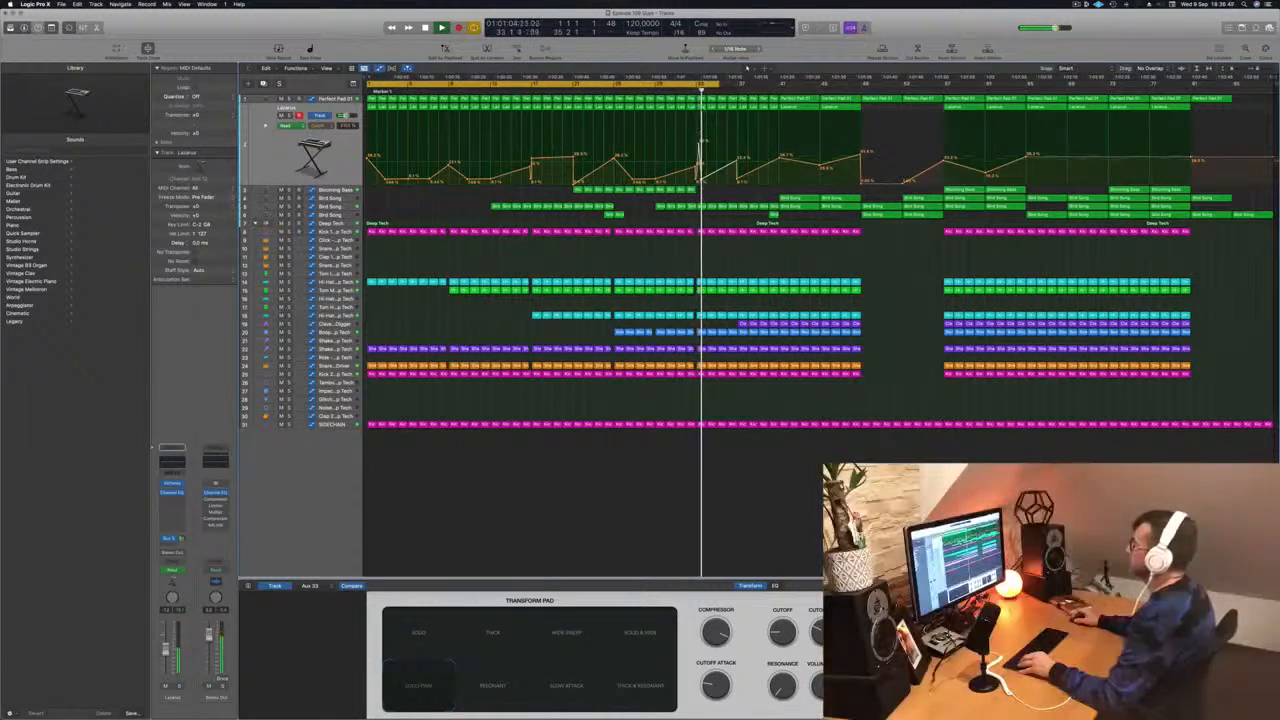
click(684, 93)
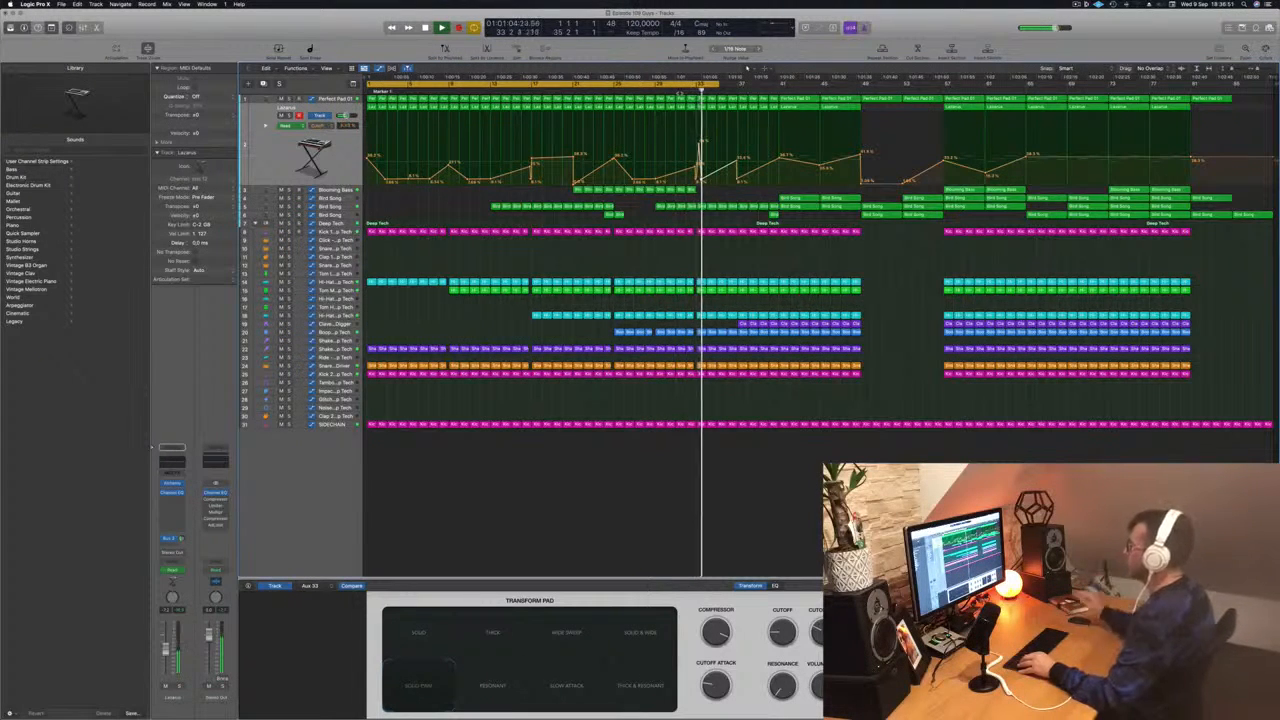
Set the cycle range to bars 31 to 35 and nudge the Lazarus cutoff low point after bar 33 slightly earlier.
key(super+Right)
key(super+Right)
key(super+Right)
key(super+Right)
key(super+Right)
key(super+Right)
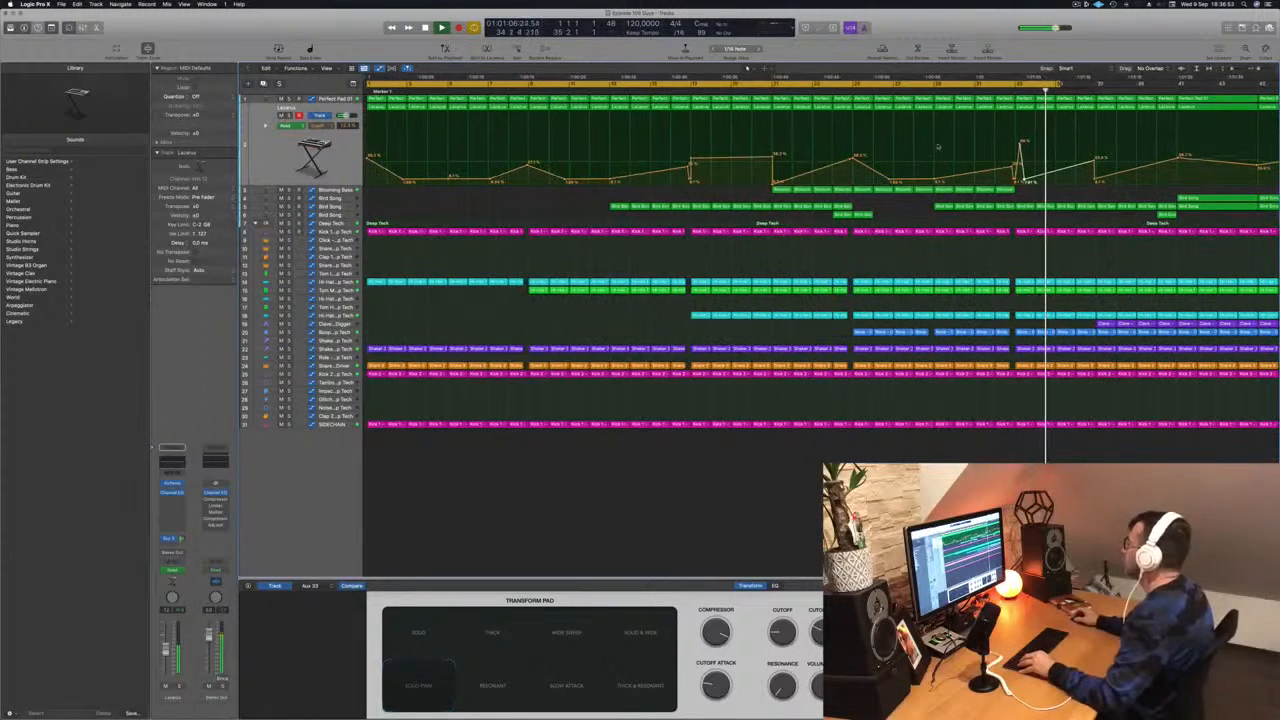
key(Return)
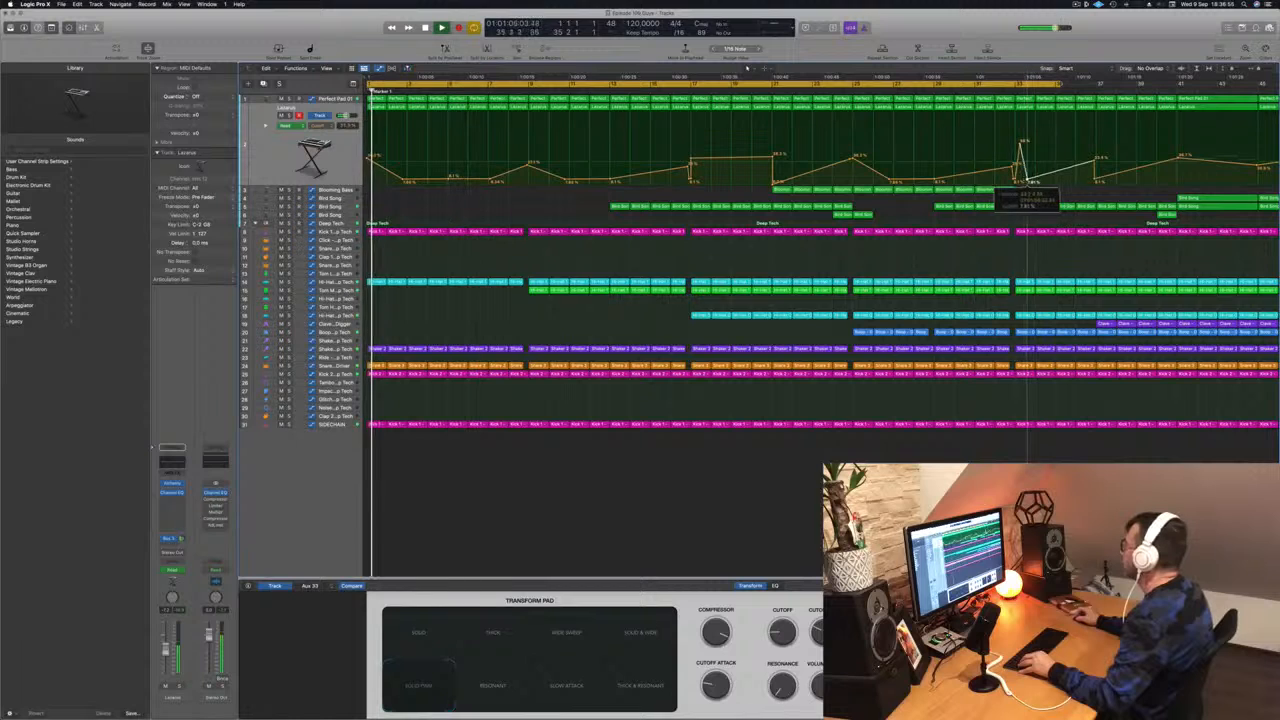
click(977, 84)
drag(977, 84, 1051, 86)
key(space)
key(space)
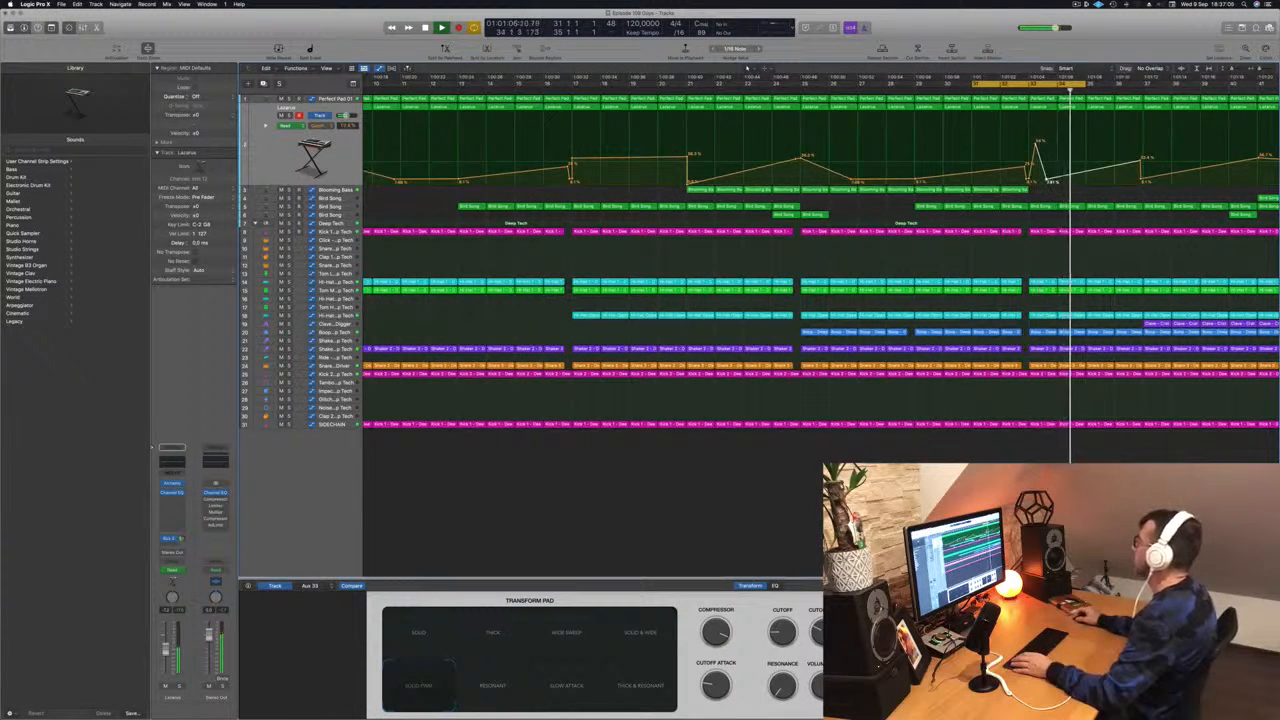
drag(1048, 181, 1046, 181)
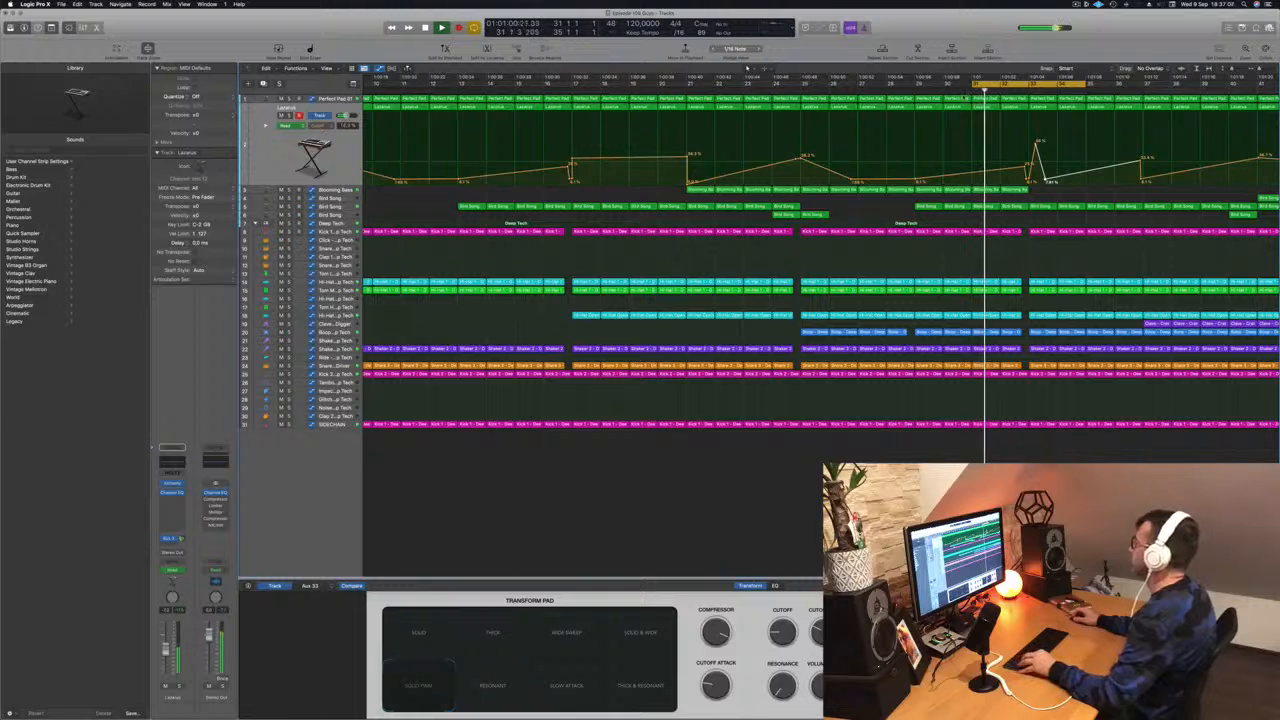
Copy Blooming Bass regions onward to fill bars 33 and 34 while the cycle plays.
key(super+Left)
key(super+Left)
key(super+Left)
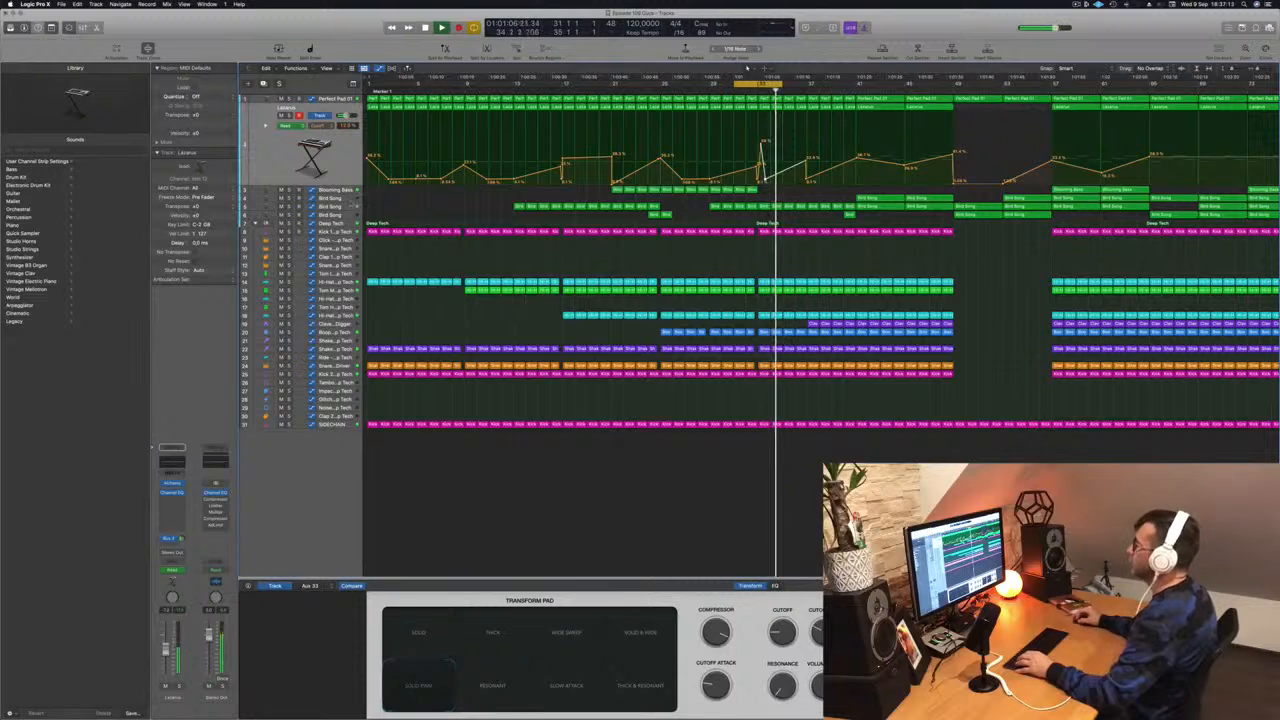
key(super+Left)
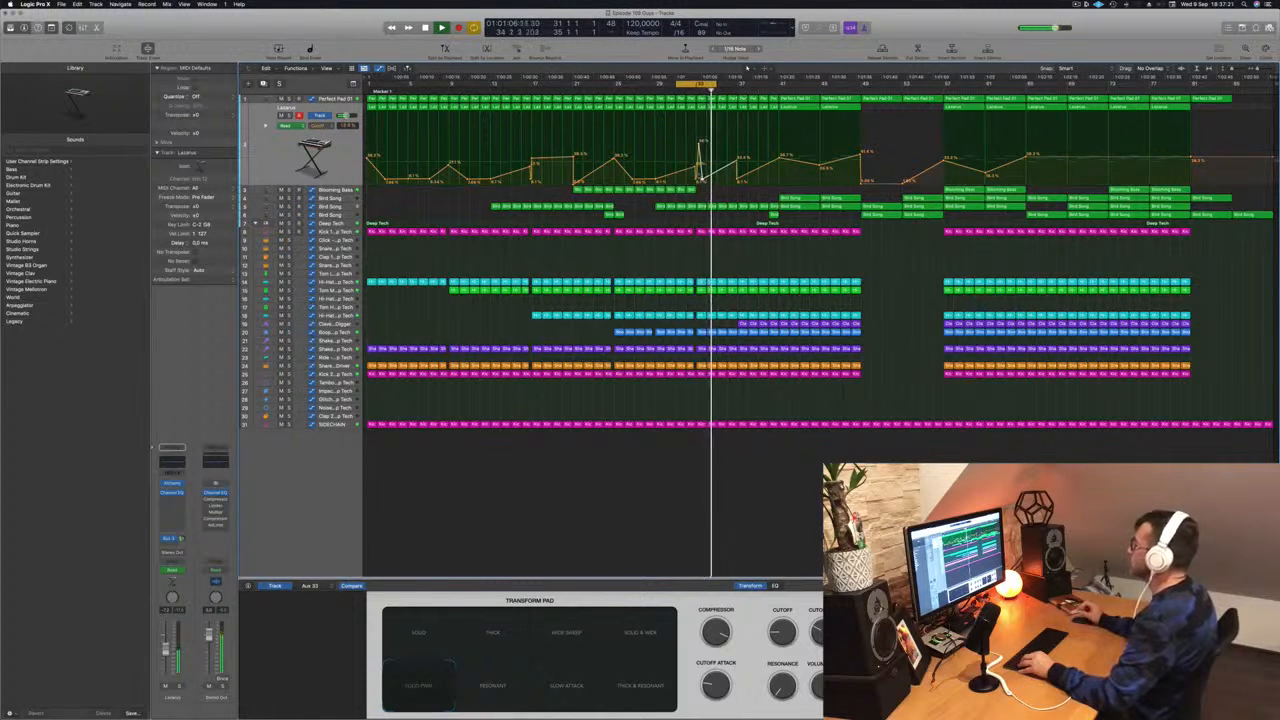
key(super+Right)
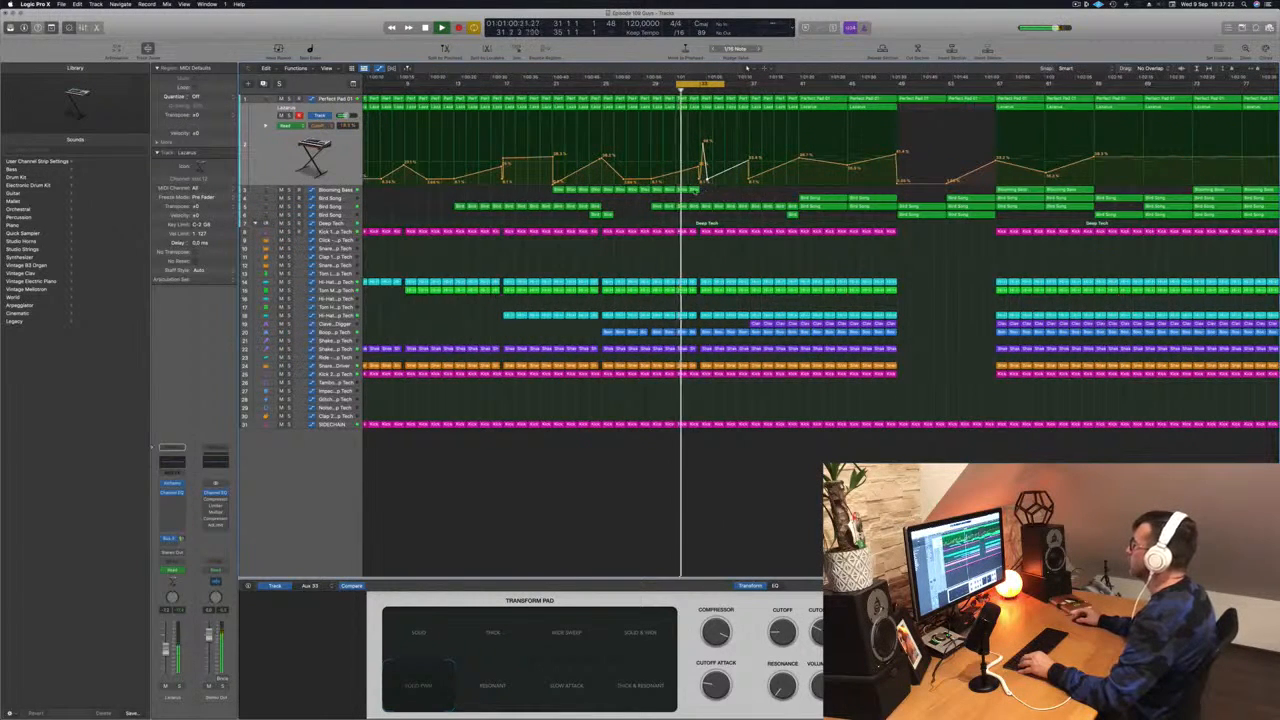
drag(707, 197, 683, 190)
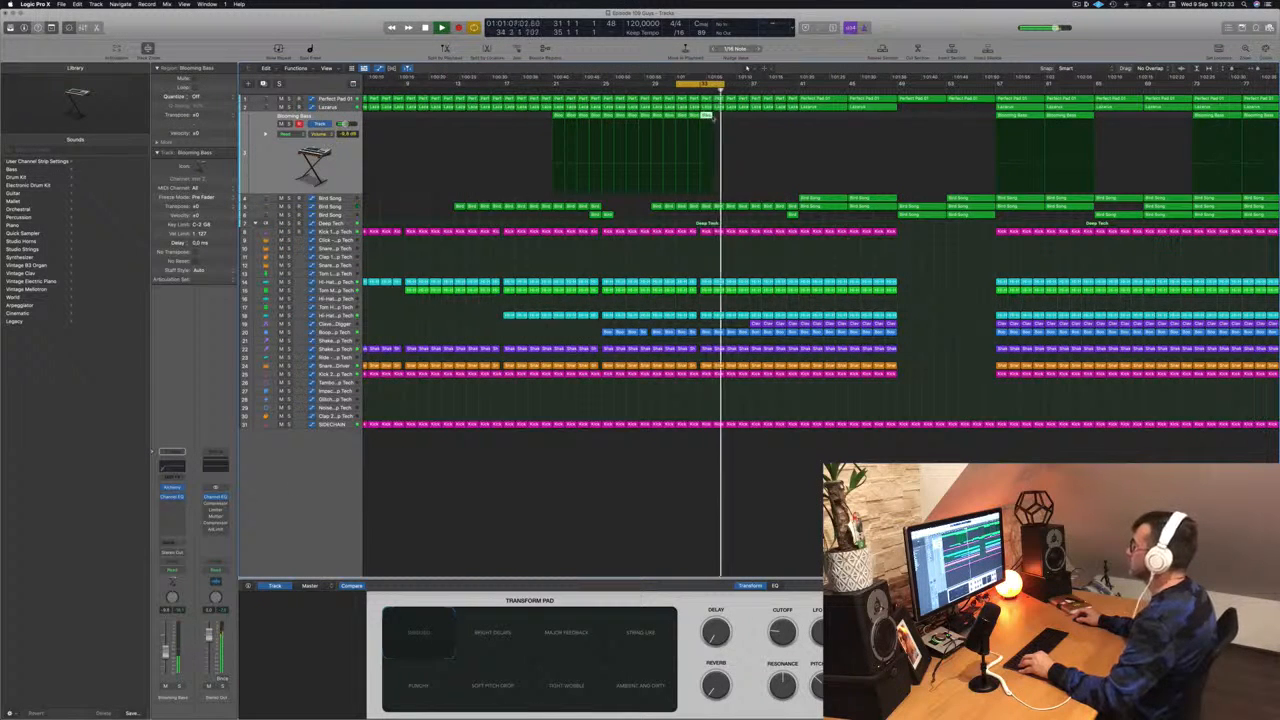
drag(715, 119, 720, 117)
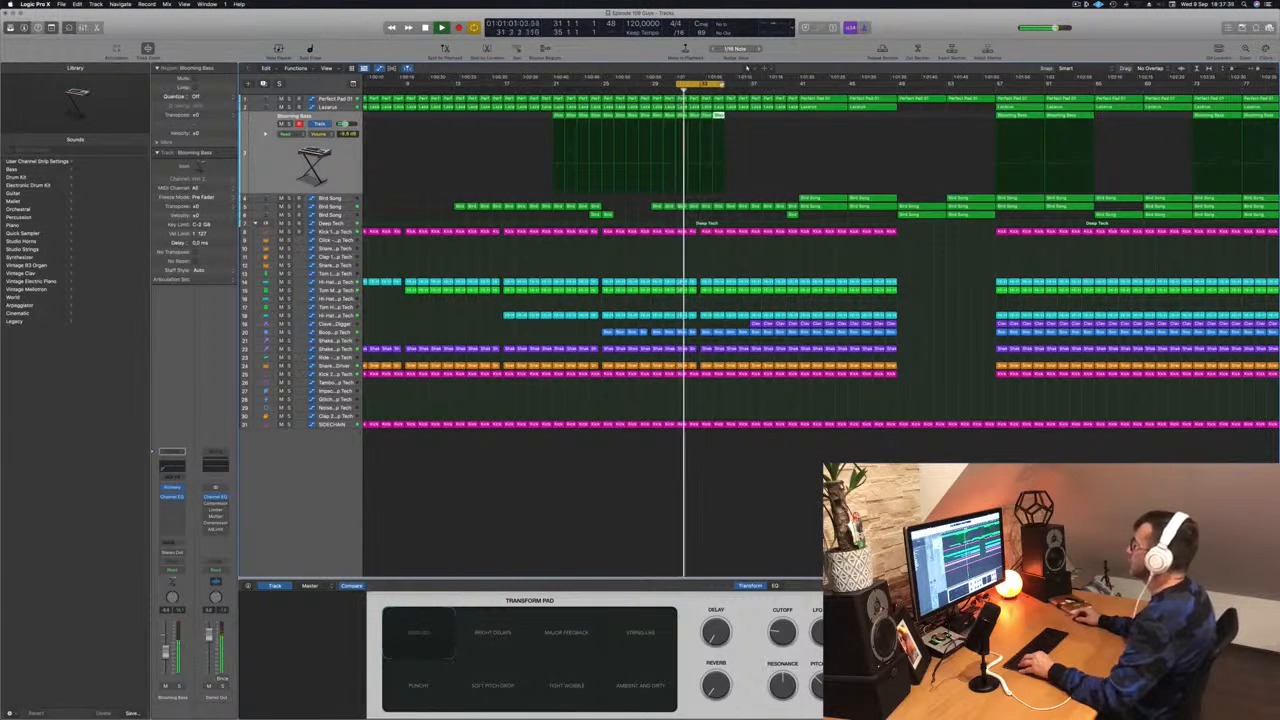
Pull the Perfect Pad 01 cutoff automation down to a low point just before bar 37.
scroll(726, 120, down, 5)
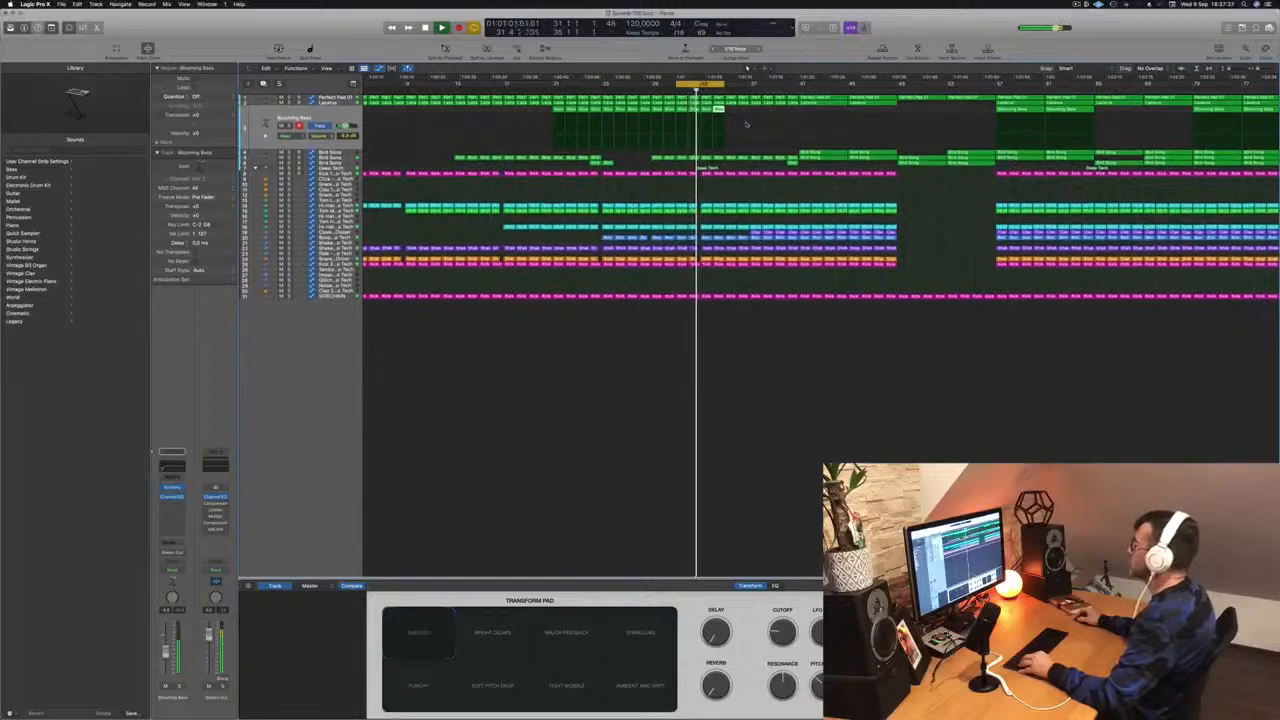
scroll(746, 124, up, 1)
scroll(746, 124, up, 4)
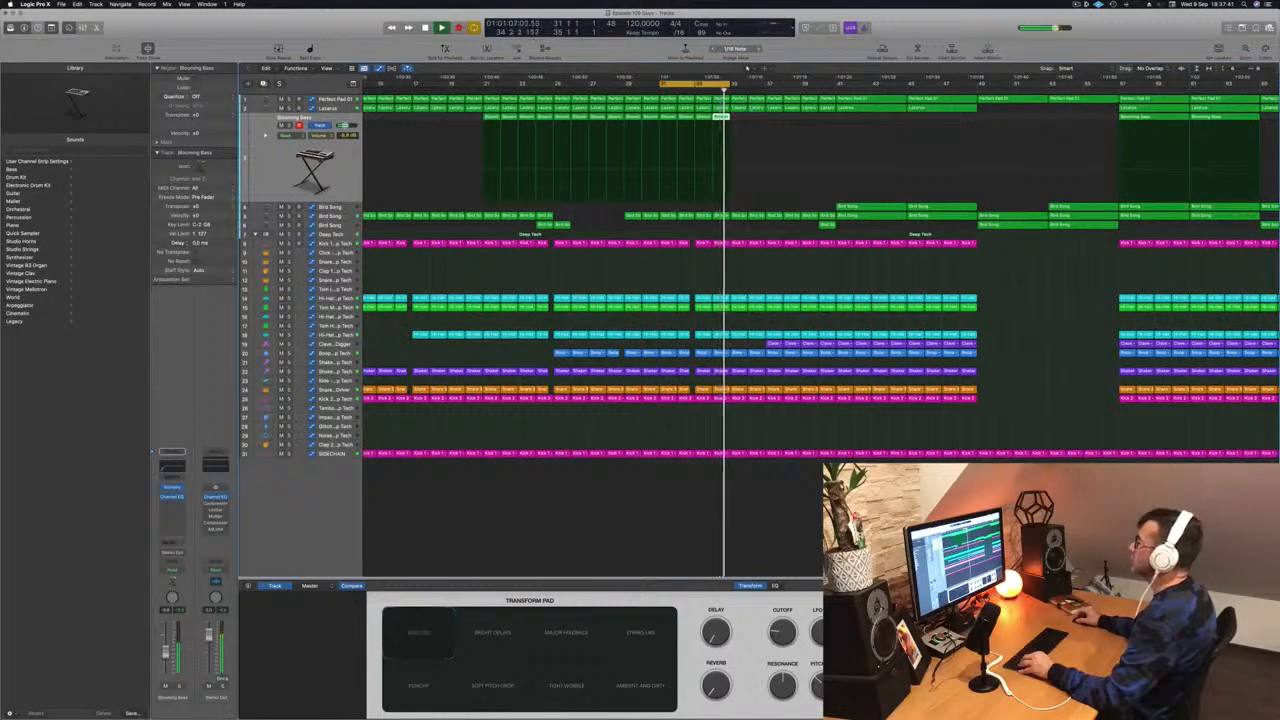
click(332, 100)
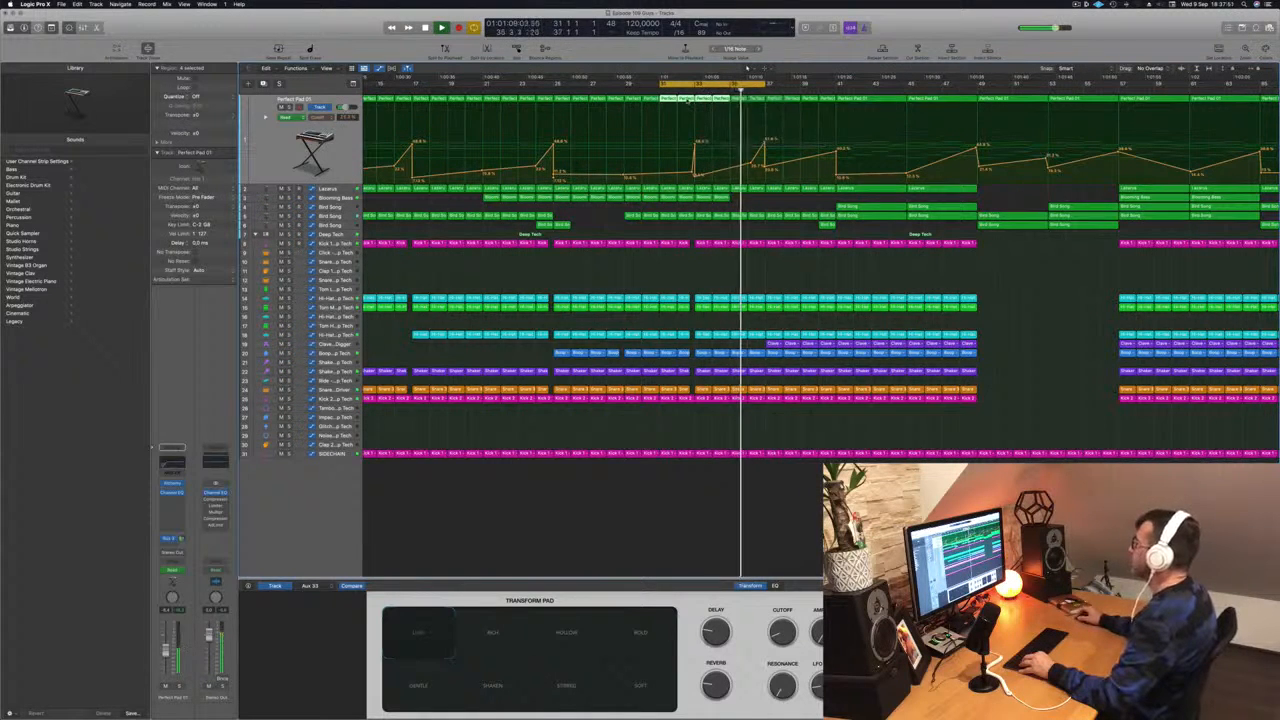
key(super+Left)
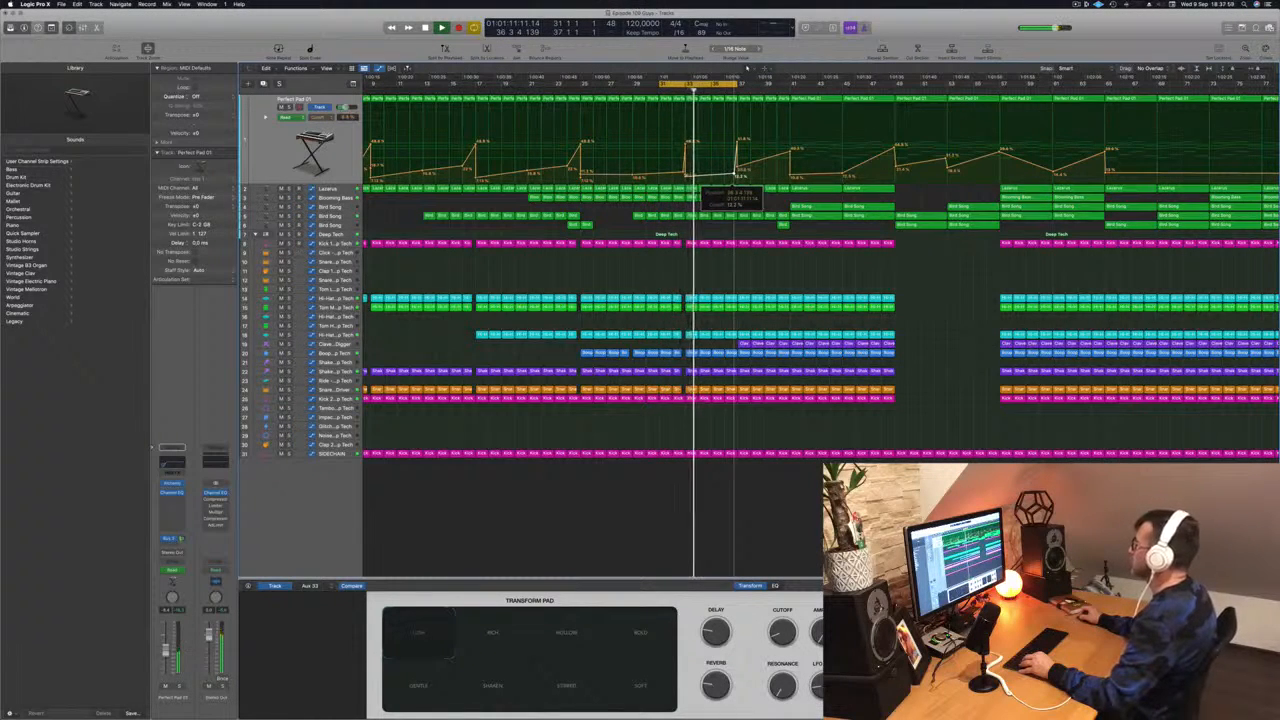
Shape the Lazarus cutoff automation at bar 37 with a low point followed by a raised peak, replaying around it.
key(Down)
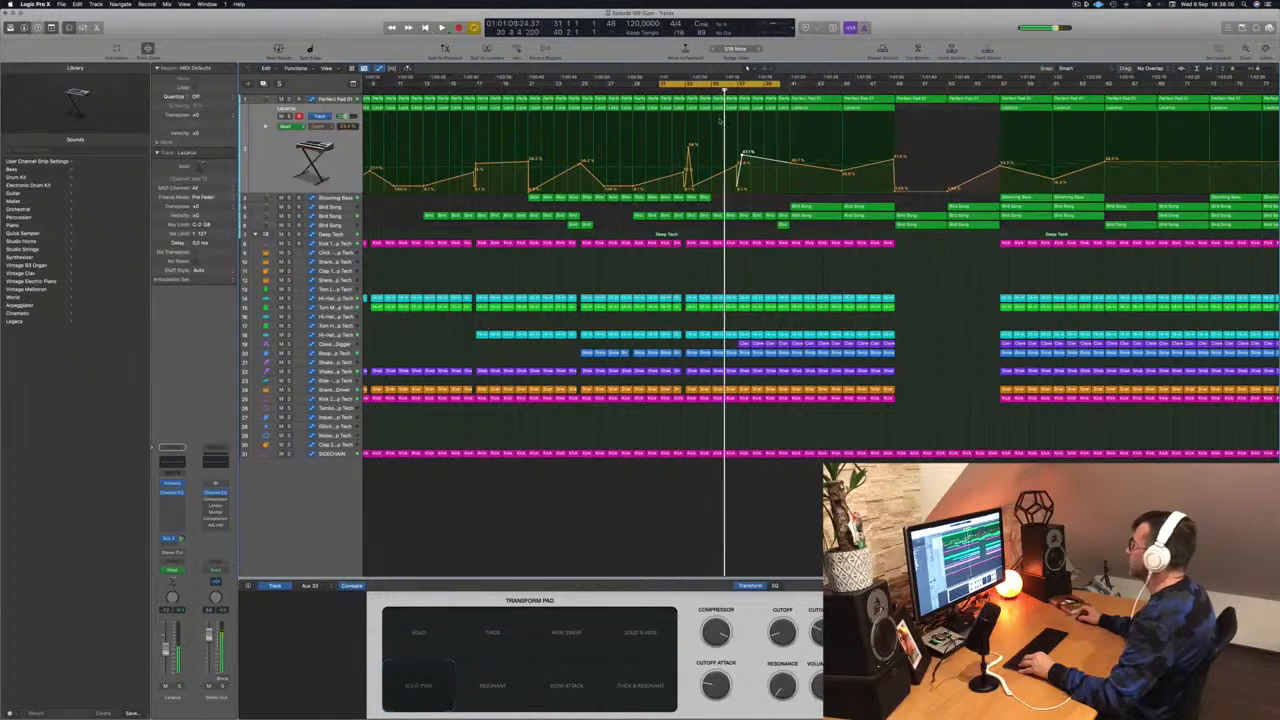
drag(751, 159, 751, 187)
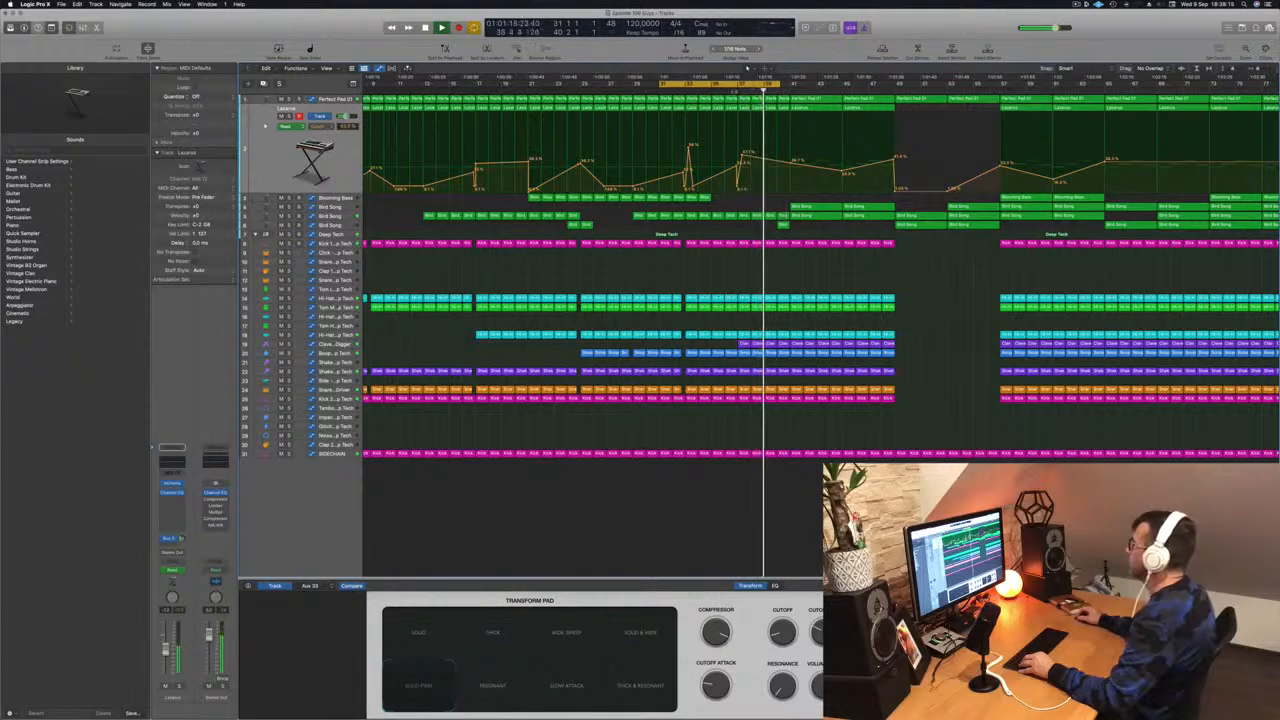
click(721, 92)
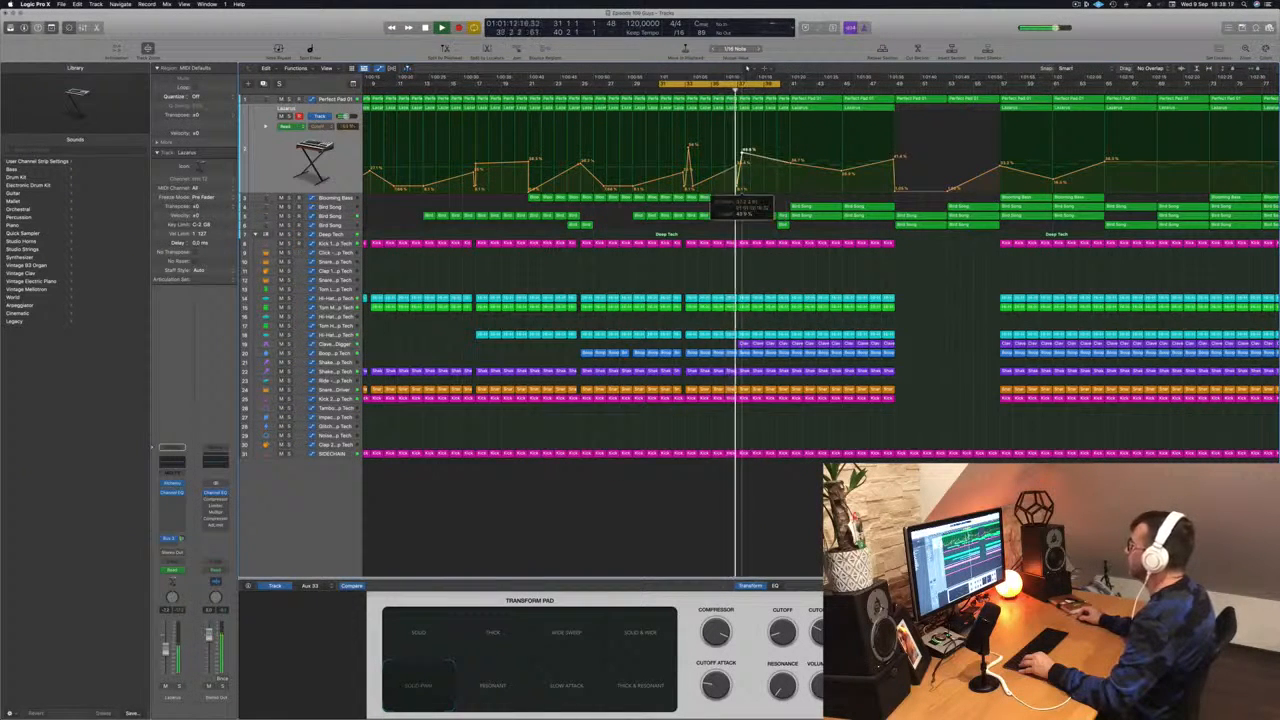
drag(742, 153, 742, 149)
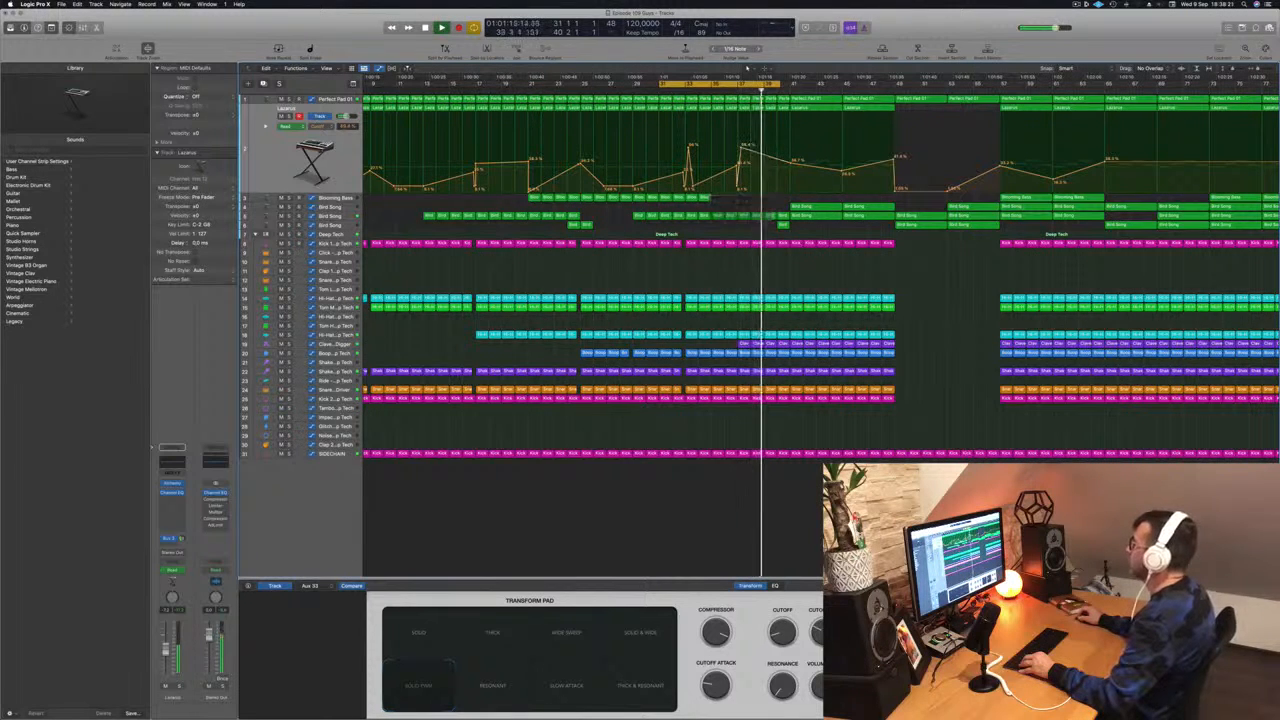
click(736, 89)
scroll(711, 124, up, 5)
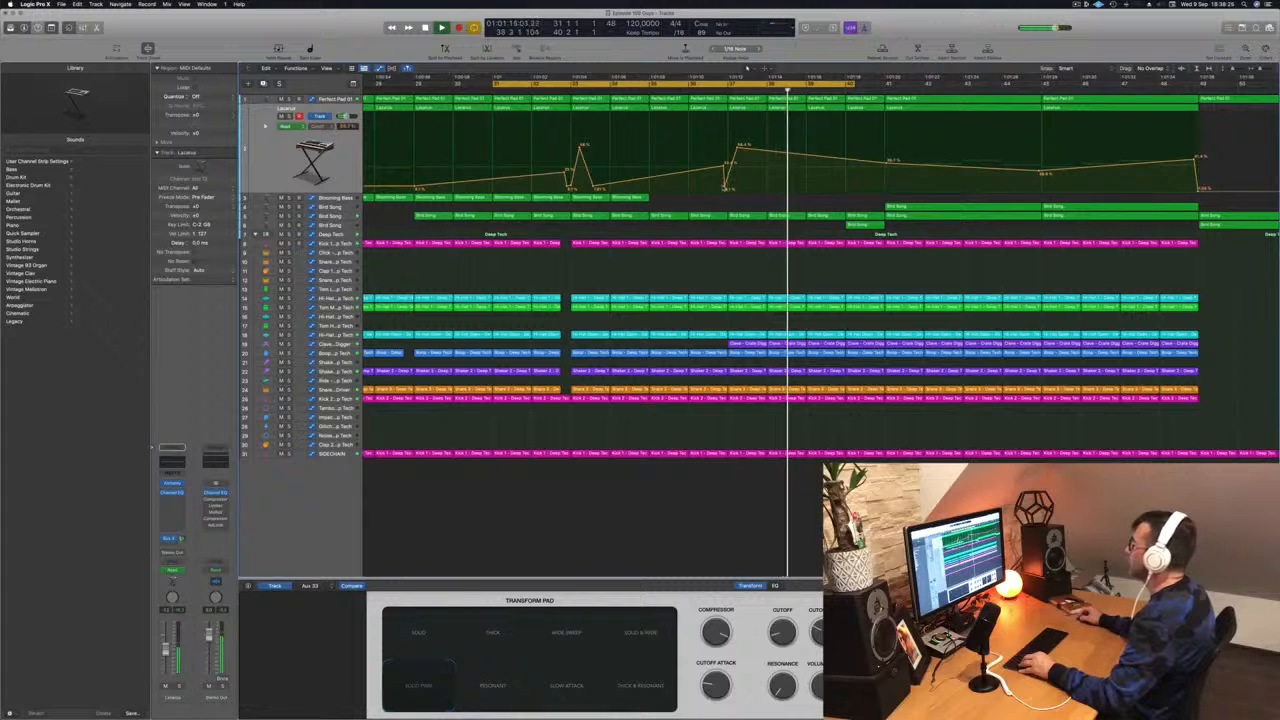
drag(725, 189, 728, 188)
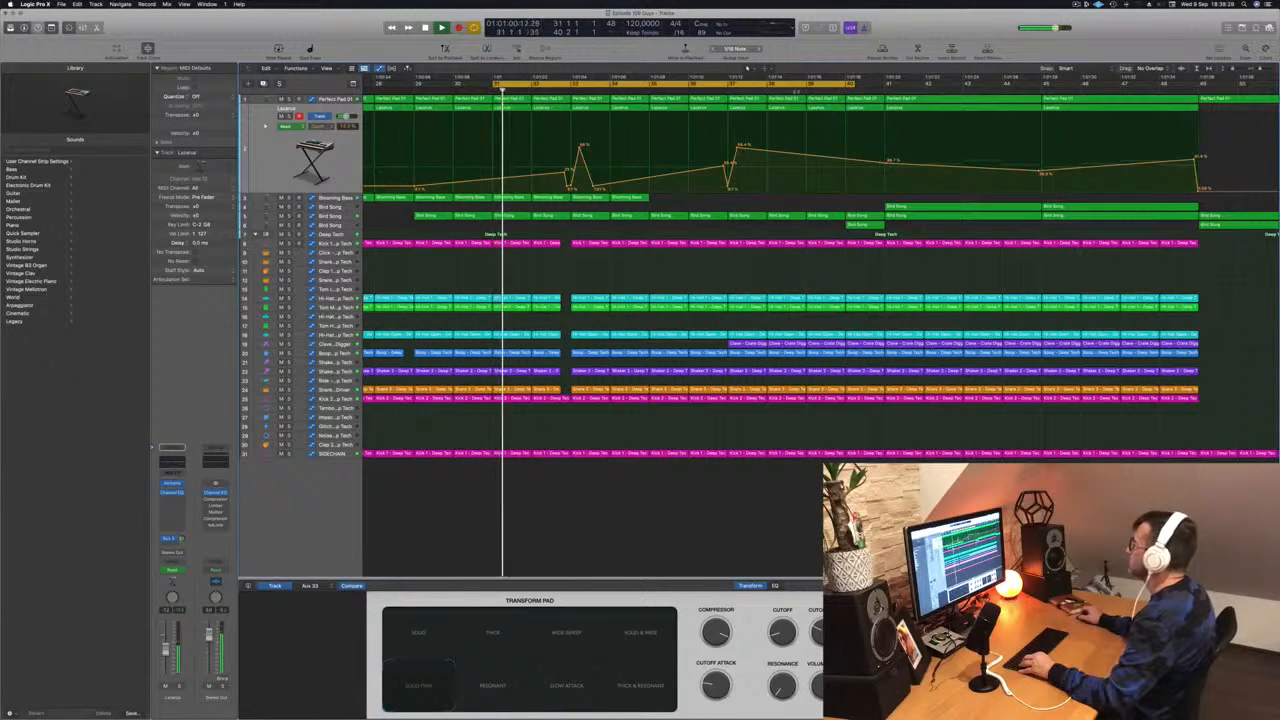
Copy the Blooming Bass regions onward to fill bars 35 to 40.
key(super+Left)
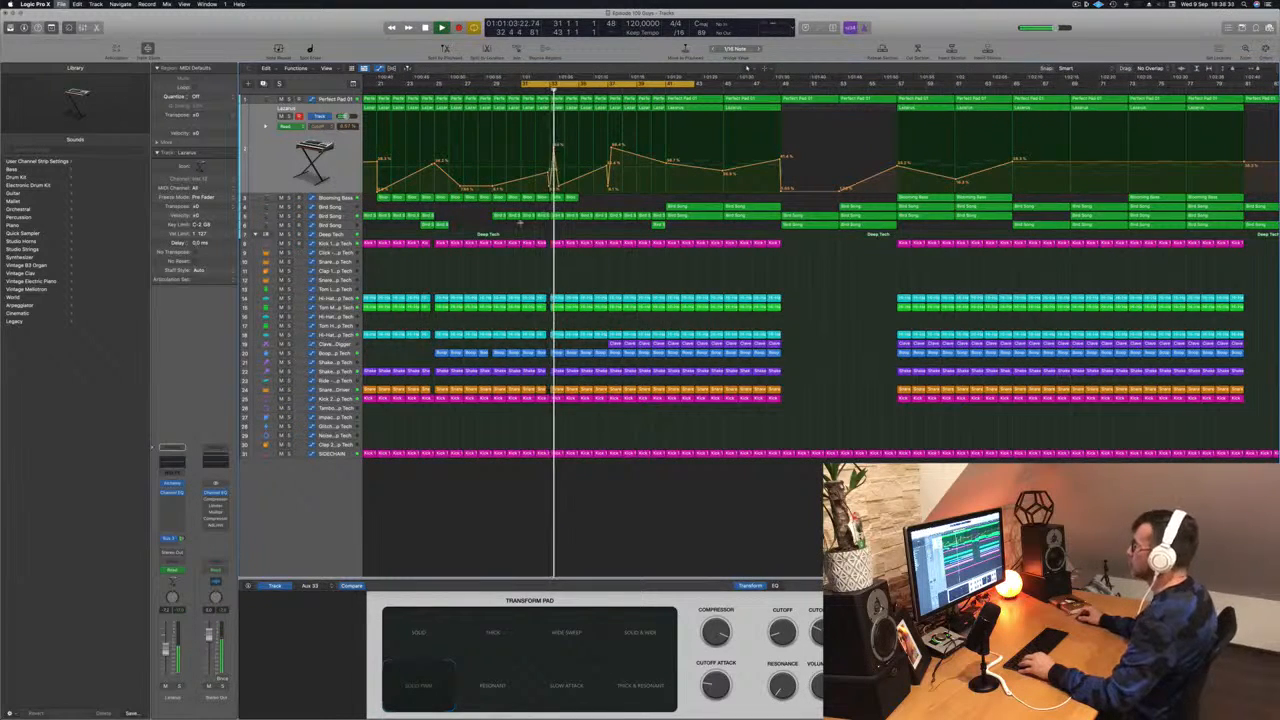
drag(582, 200, 647, 202)
scroll(621, 207, left, 5)
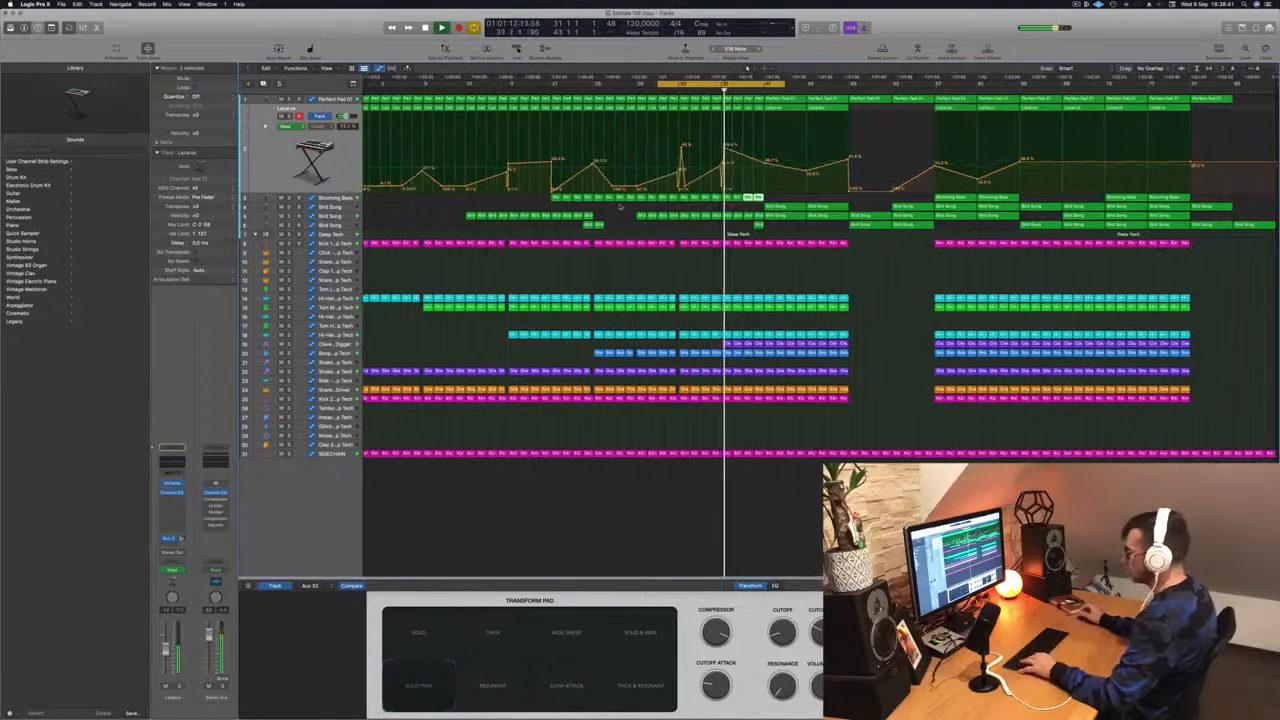
Save the project and add a new track with duplicate settings below Lazarus.
key(super+s)
key(super+d)
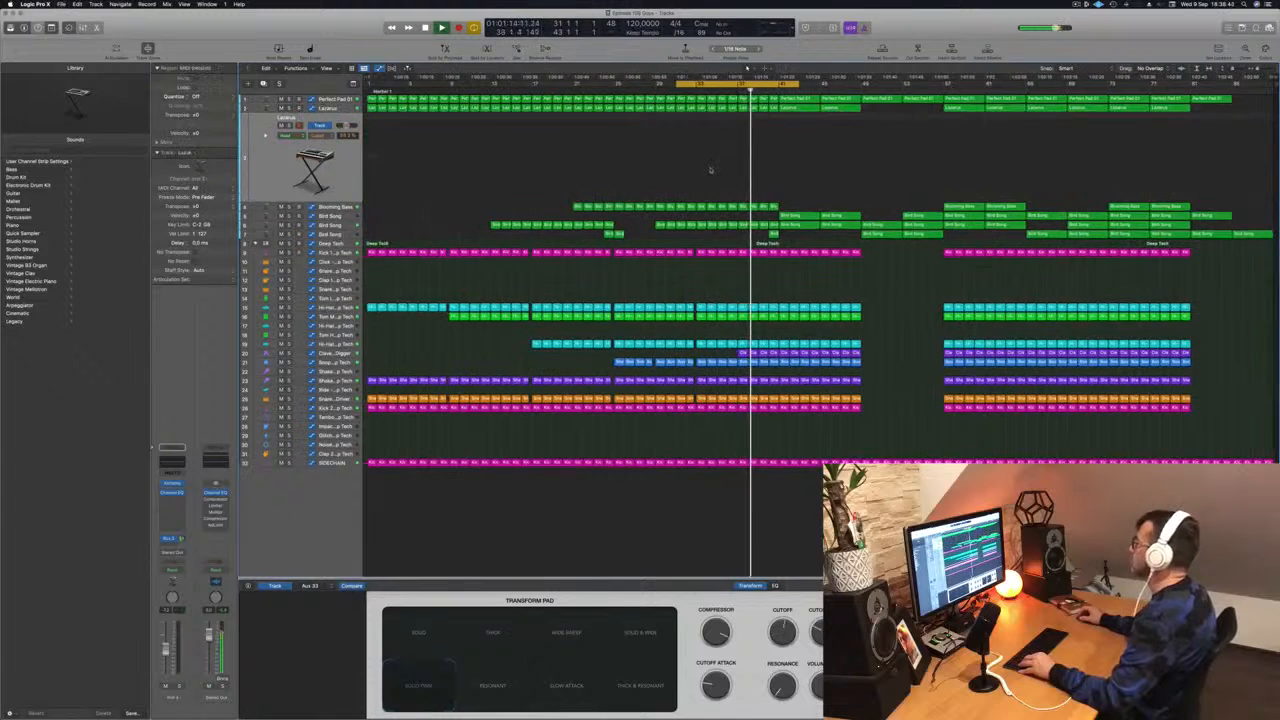
Adjust the Perfect Pad 01 cutoff automation point at bar 41.
key(Up)
key(Up)
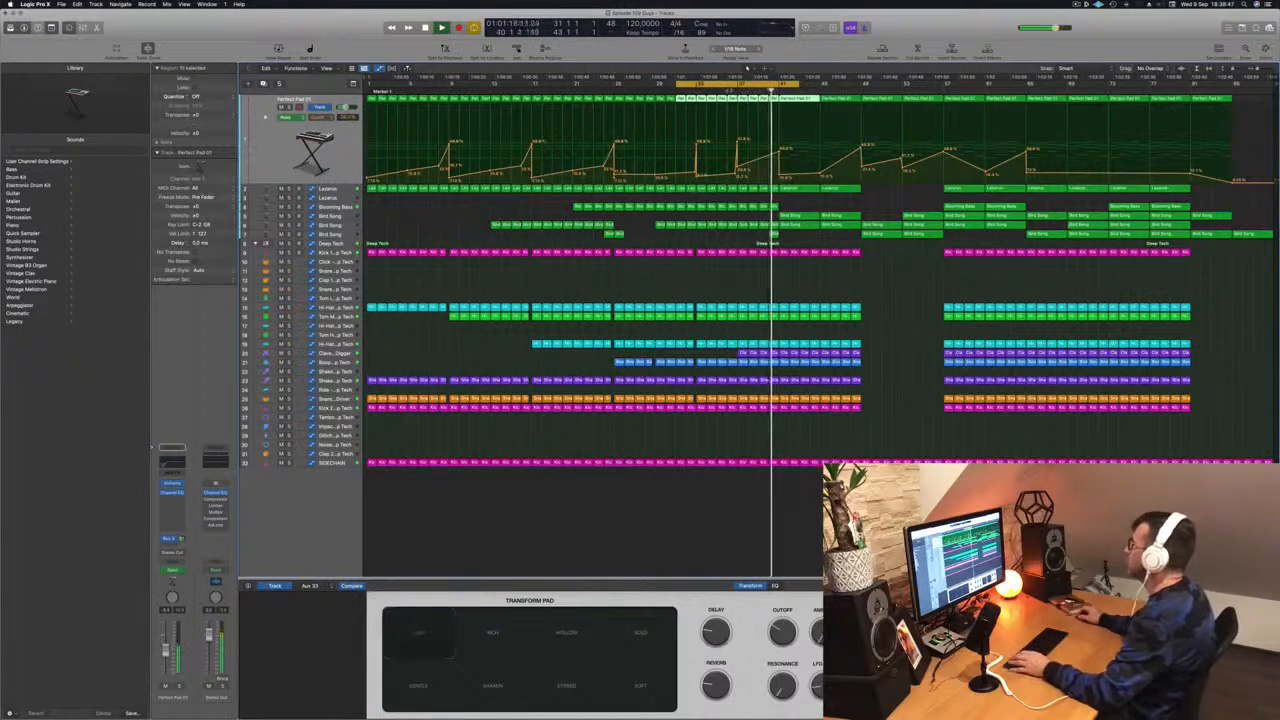
drag(780, 153, 780, 151)
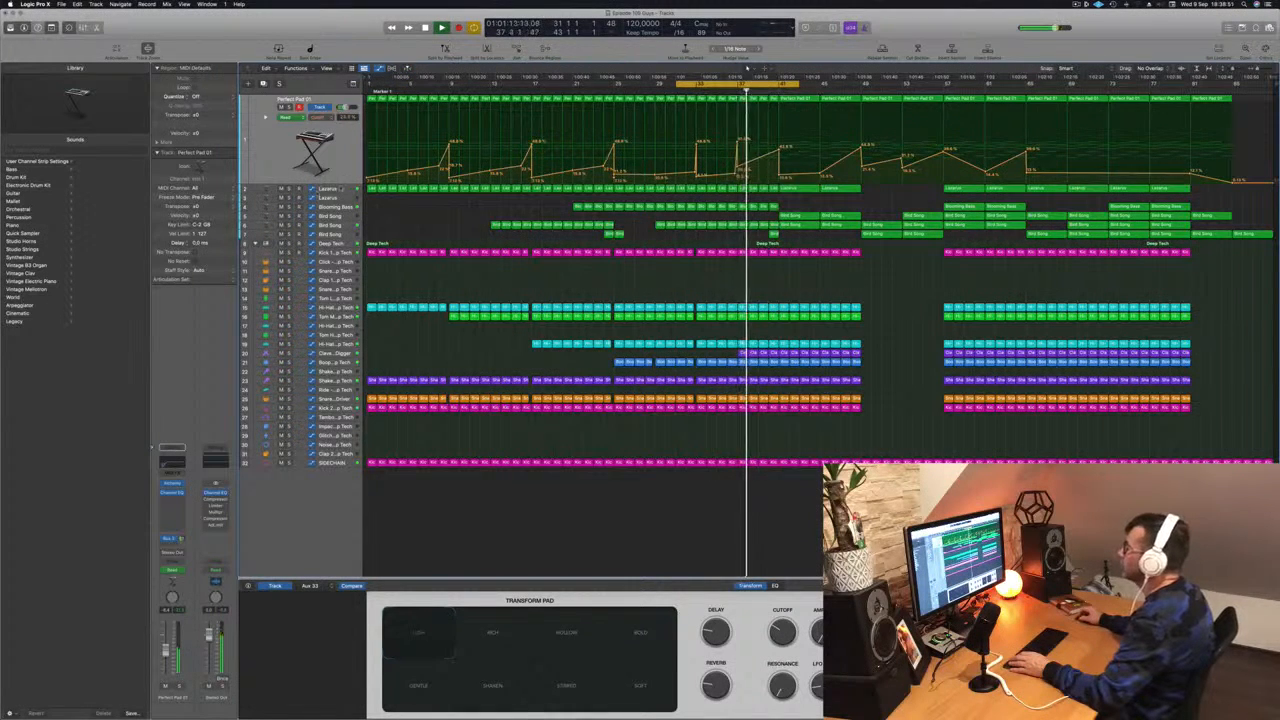
Briefly solo the Lazarus track and replay it with the cycle range extended to bar 53.
click(341, 188)
click(289, 116)
click(289, 116)
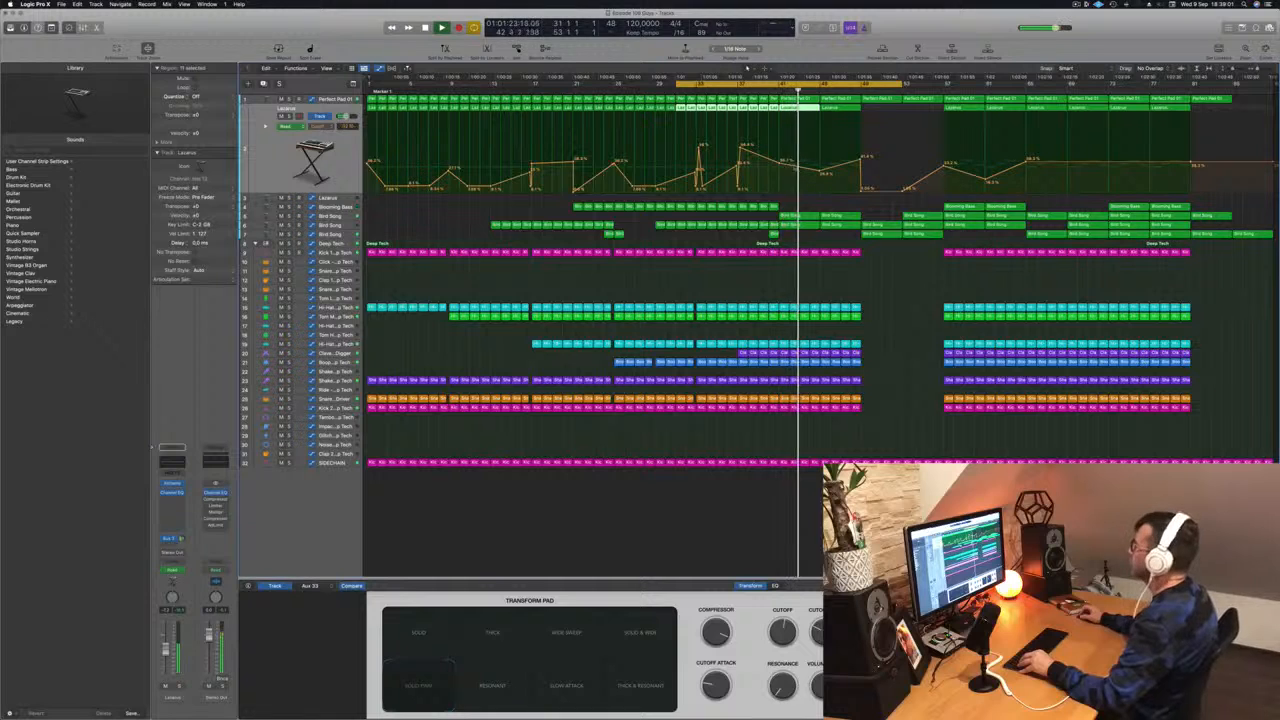
click(823, 172)
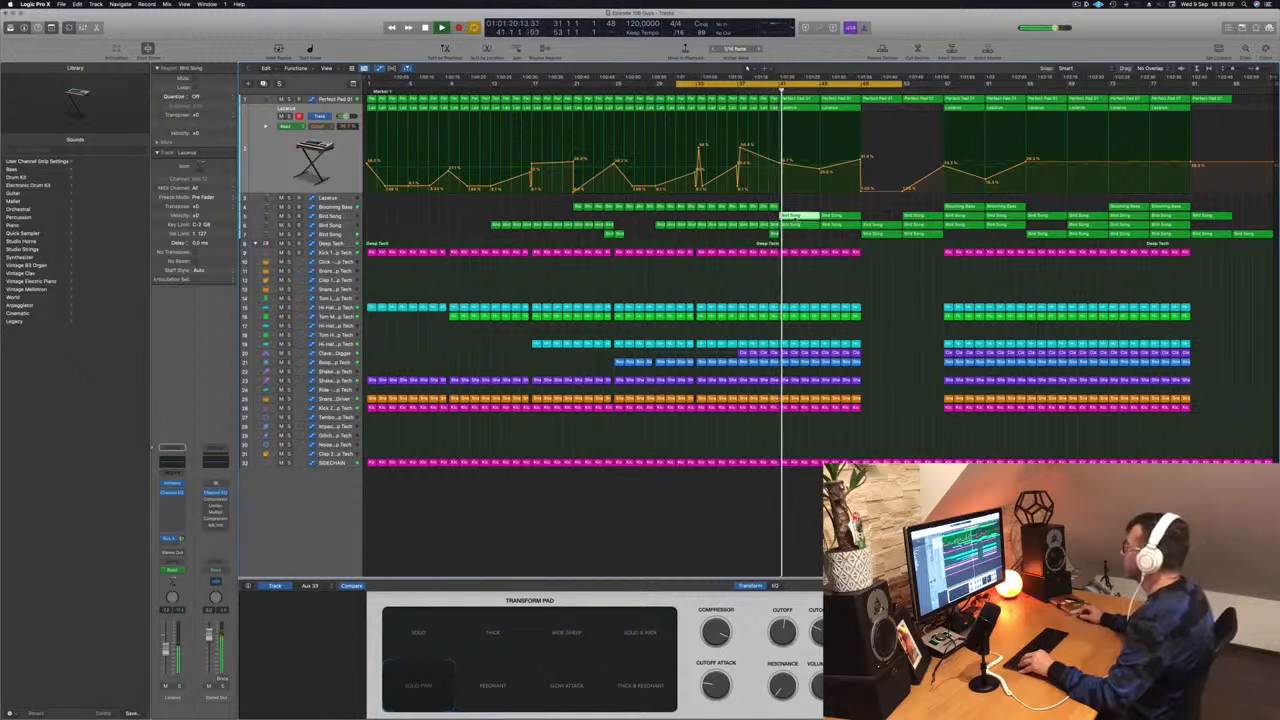
Copy the Bird Song region from bar 41 to bar 33 and cut the copy down to its first two bars.
drag(790, 217, 716, 218)
super+double_click(717, 217)
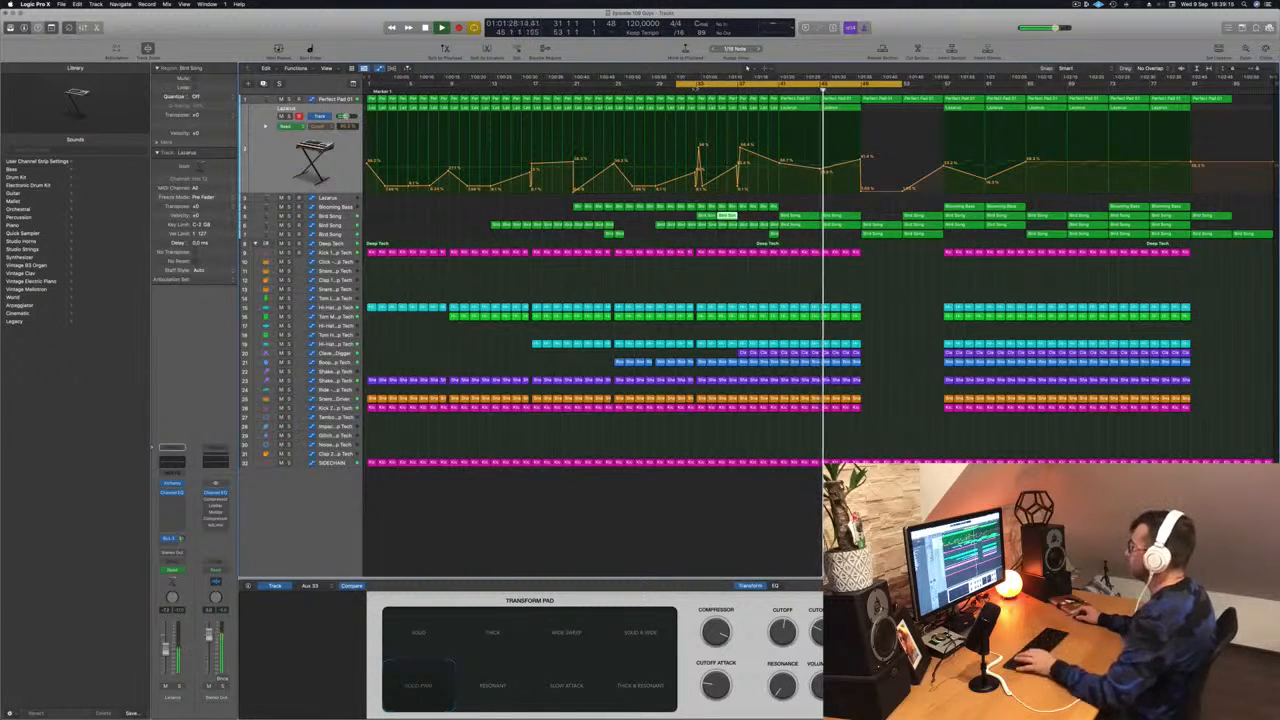
key(Delete)
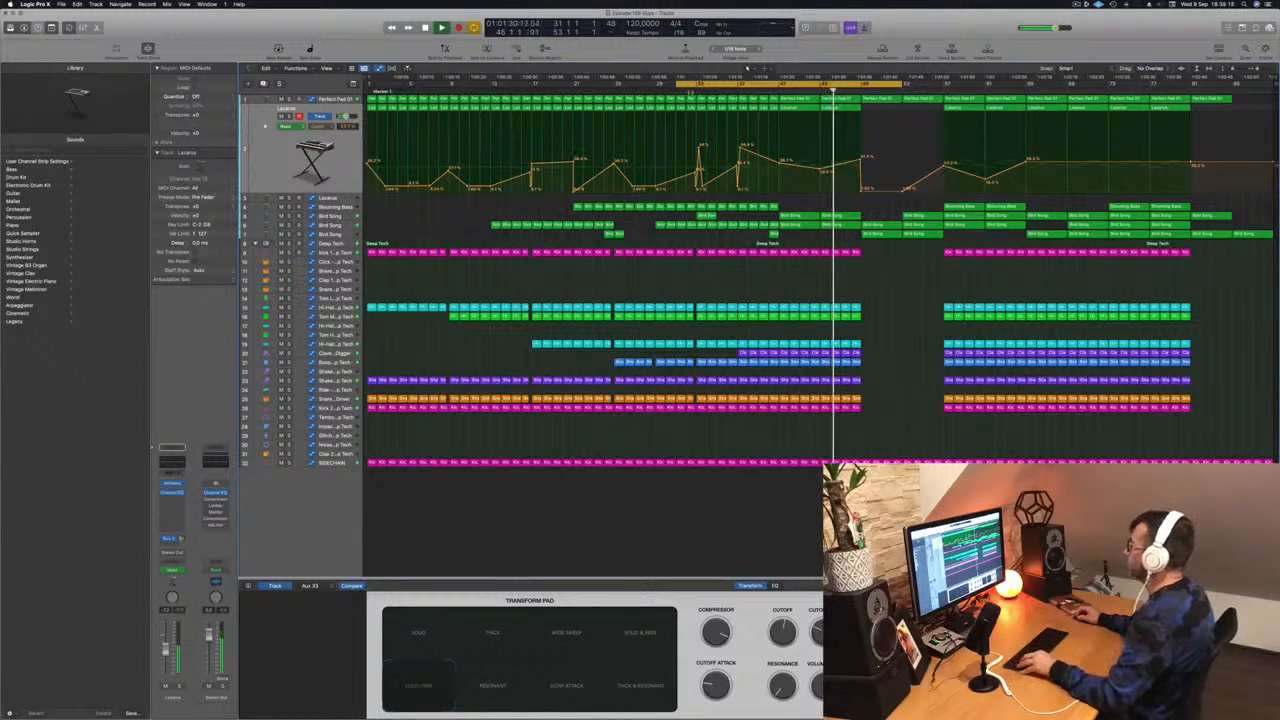
key(super+Right)
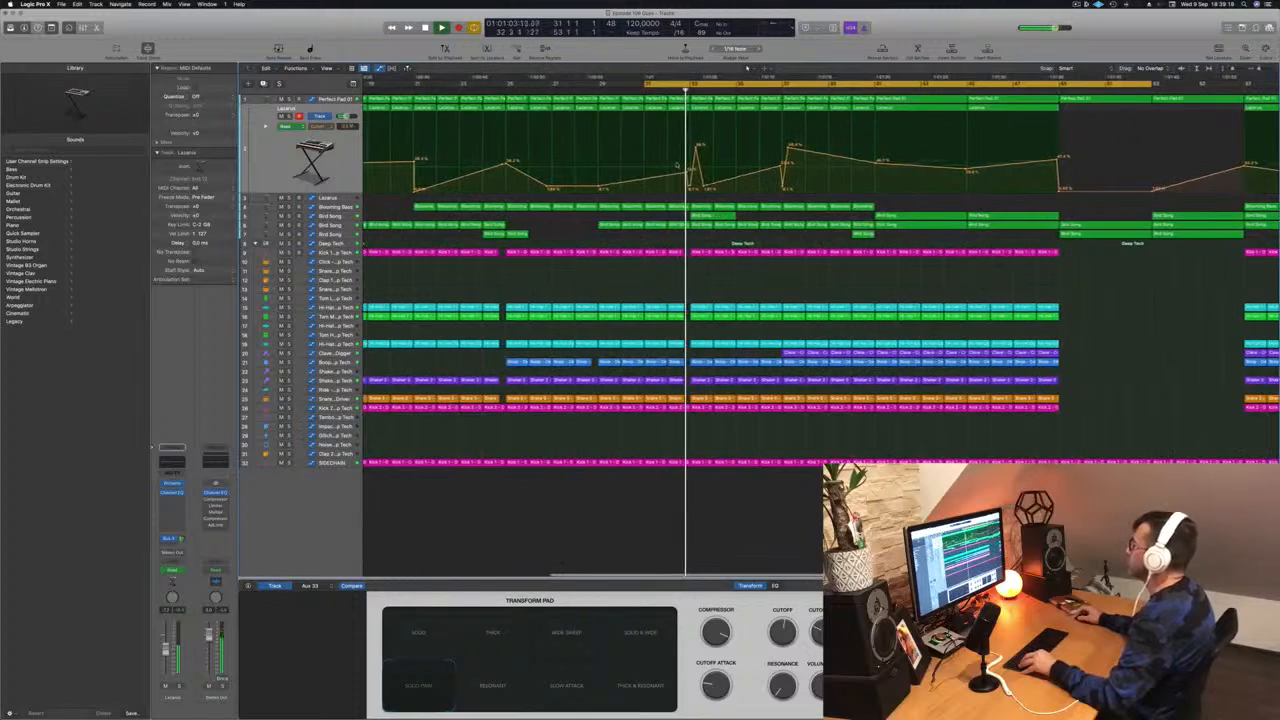
Copy the two-bar Bird Song region with its automation from bar 33 to bar 37 on the same track.
key(super+Left)
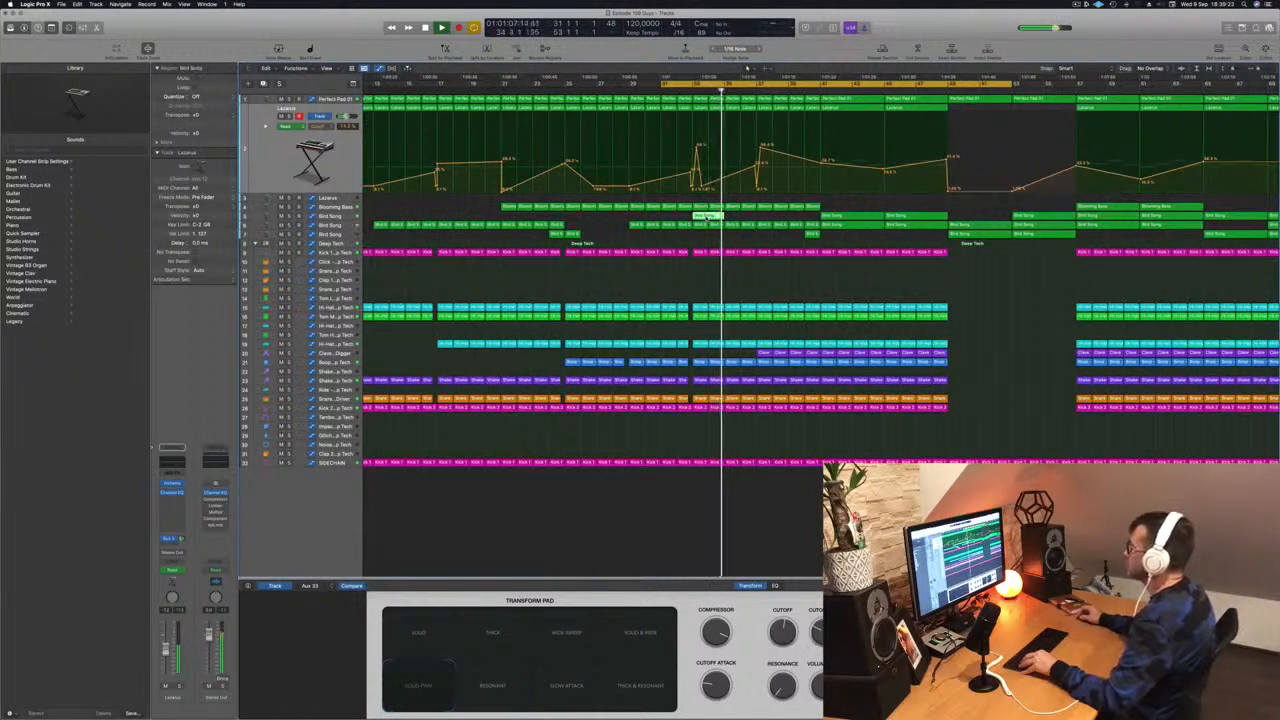
click(341, 216)
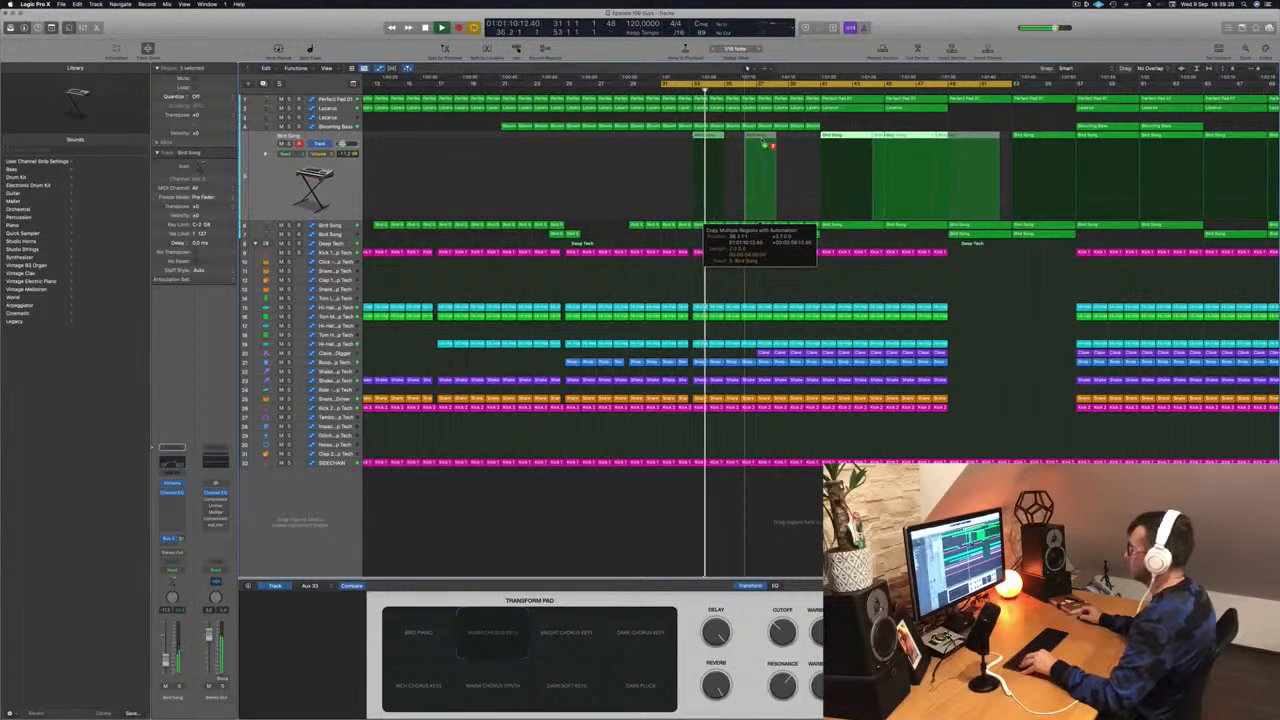
click(707, 137)
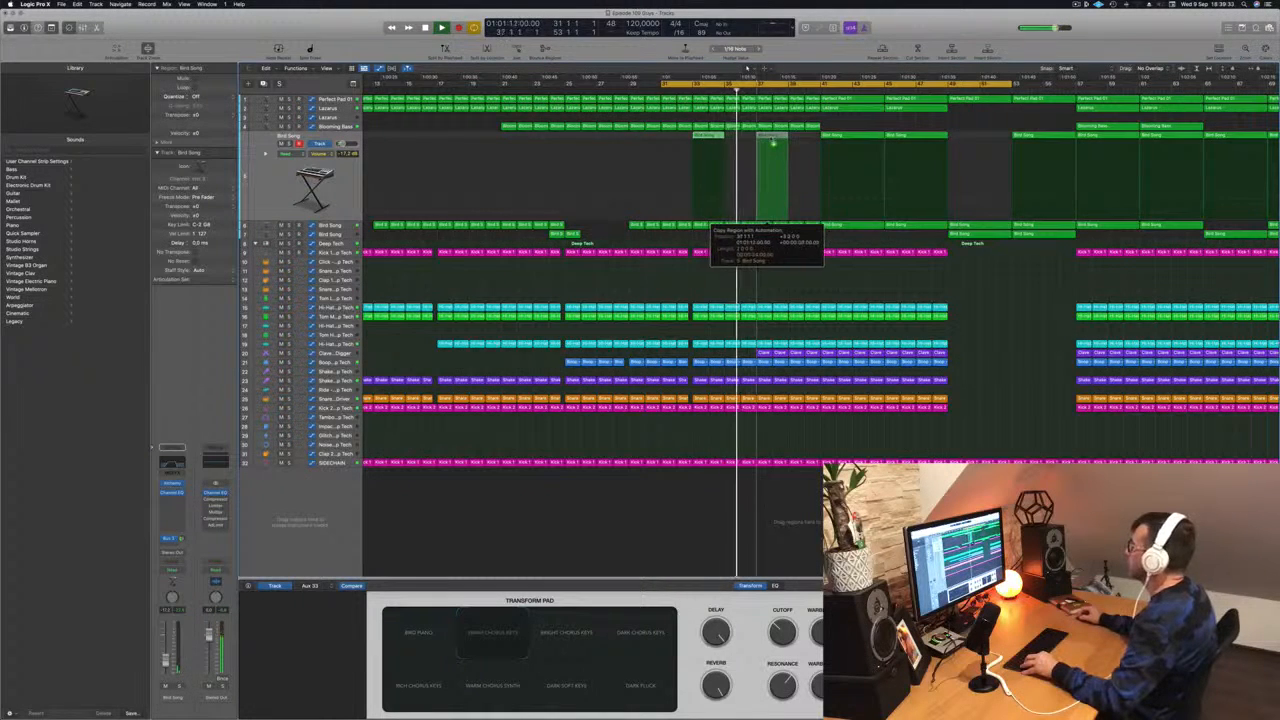
Play on and review the arrangement and the second Bird Song track's cutoff automation up to bar 49.
key(super+Left)
key(super+Up)
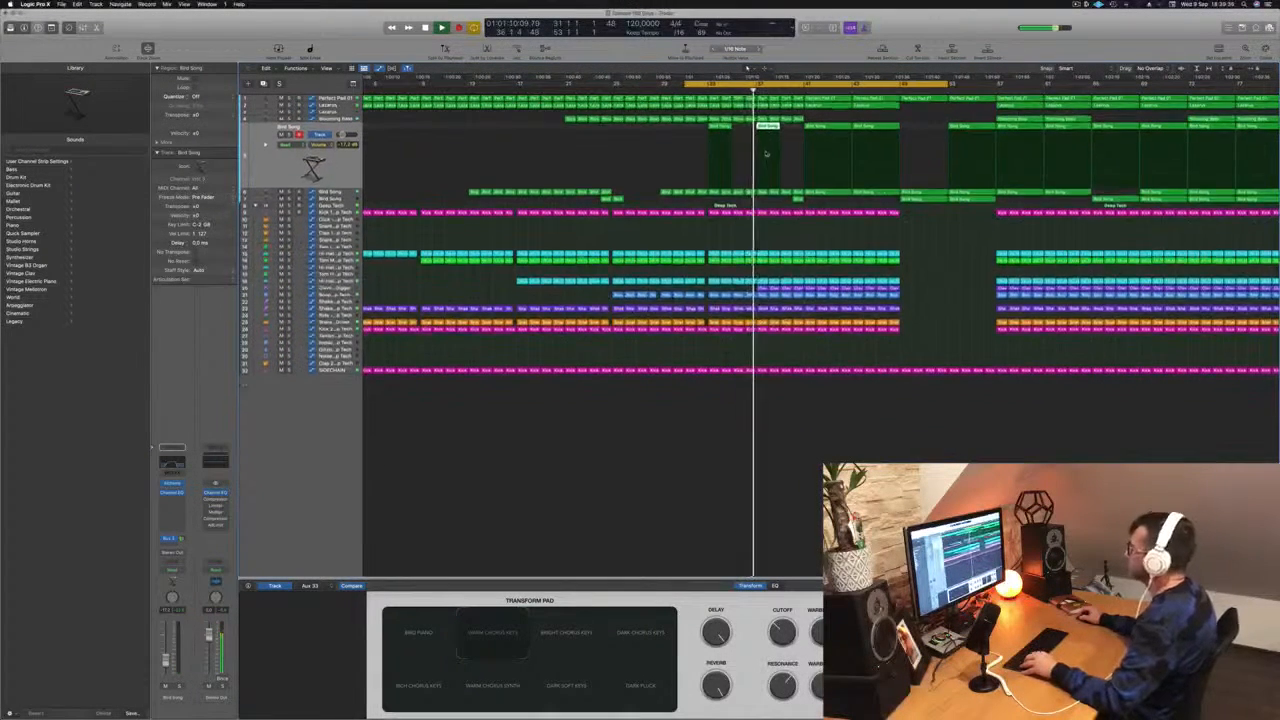
key(super+Right)
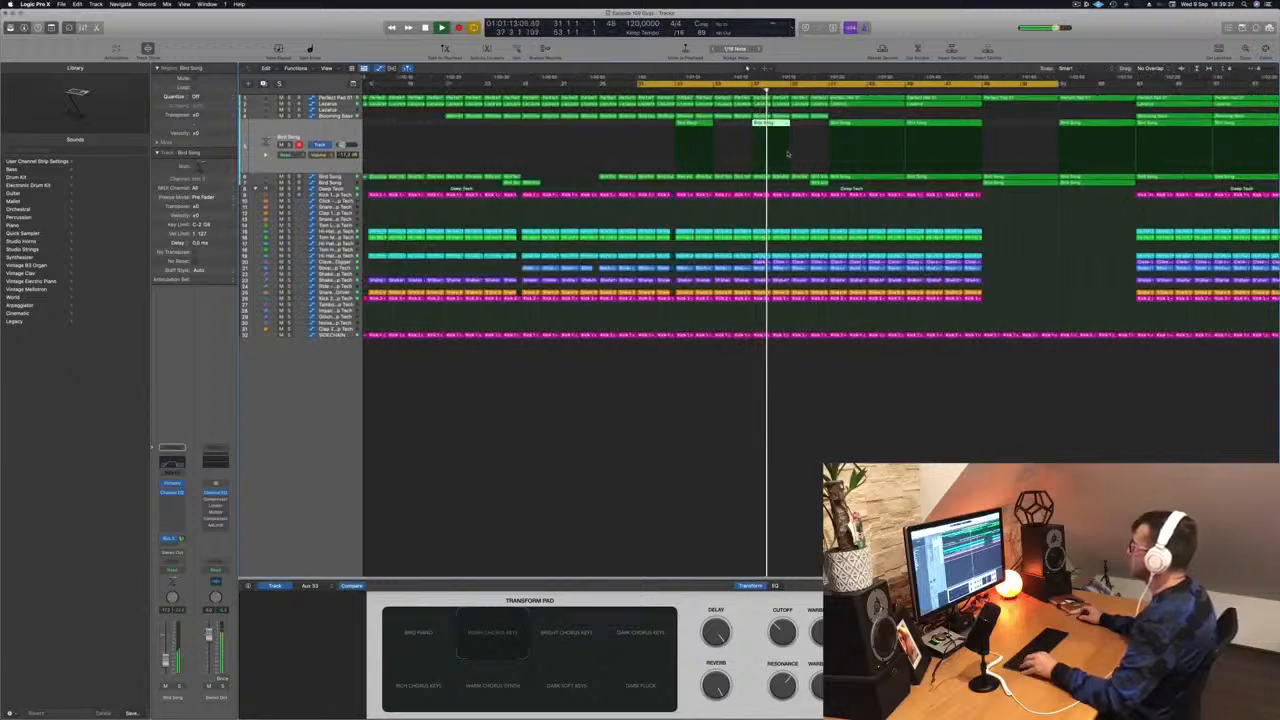
key(super+Down)
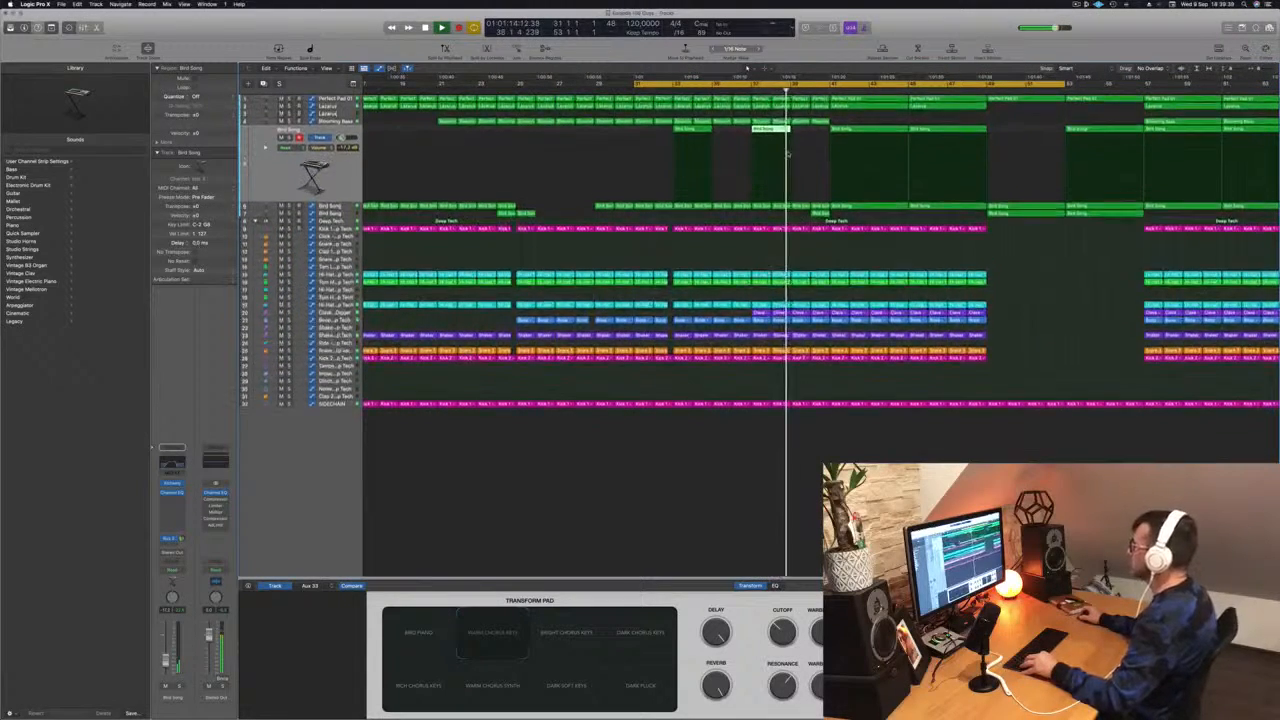
key(super+Down)
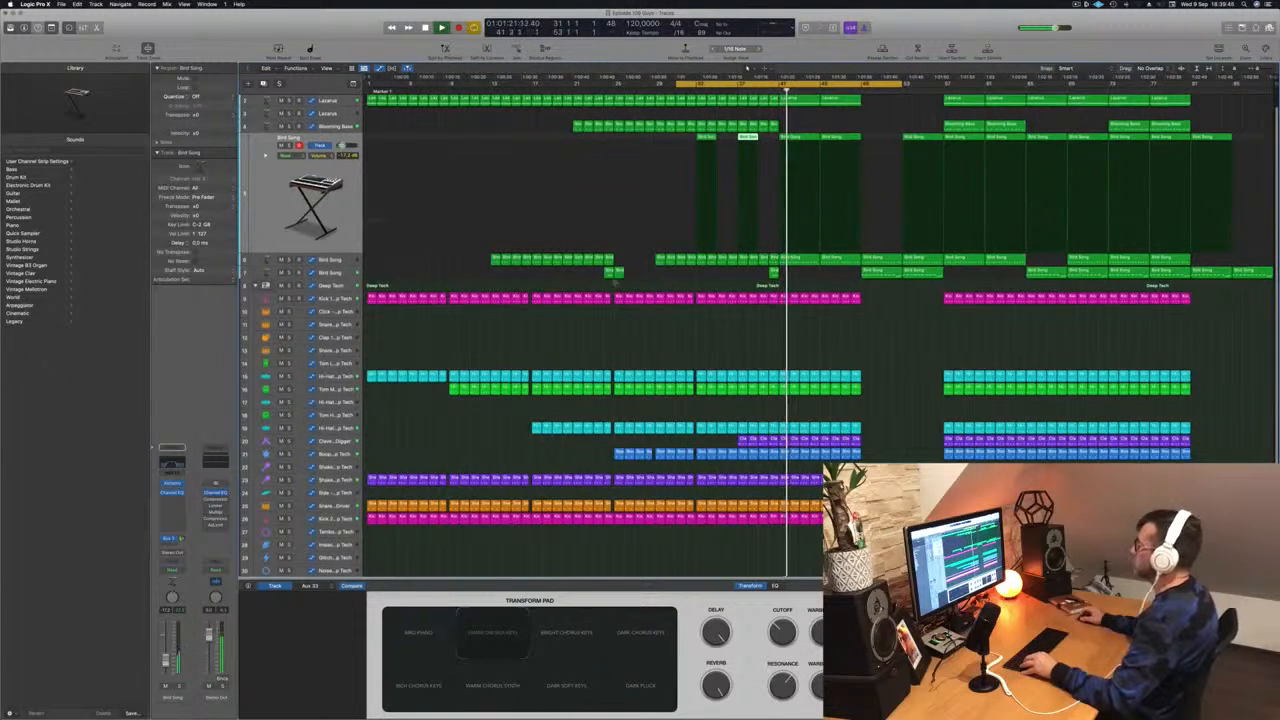
key(a)
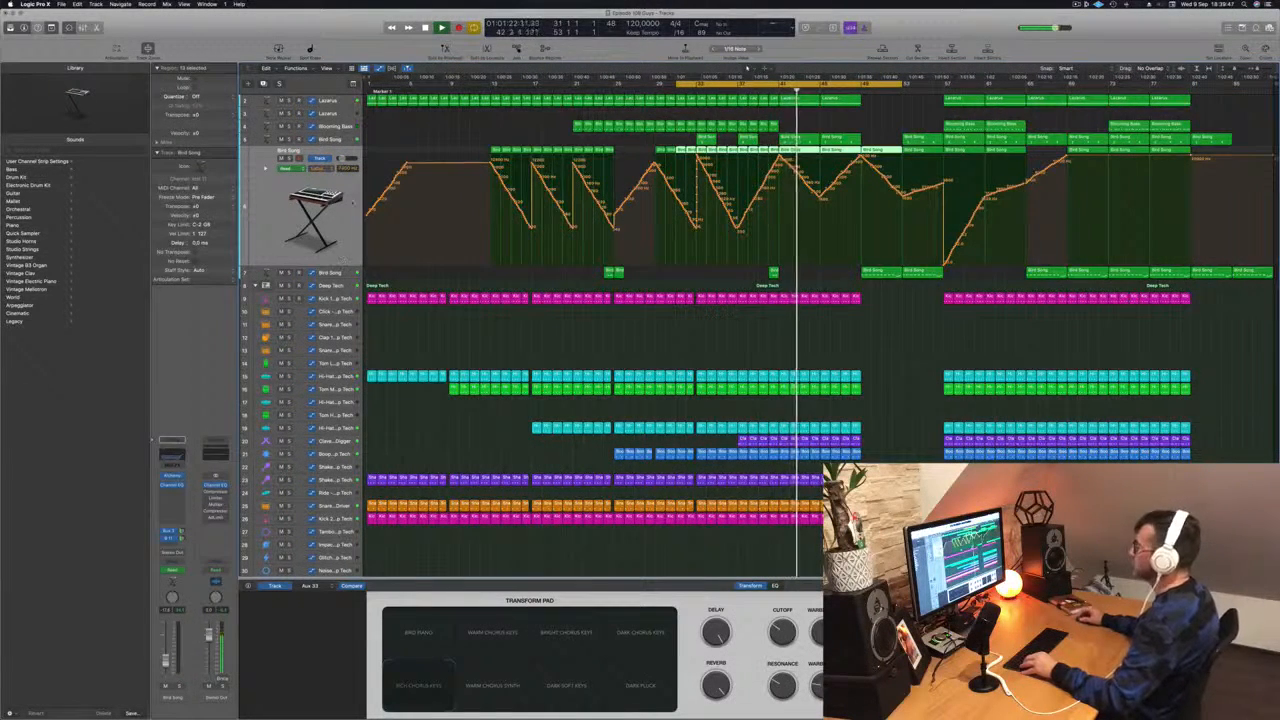
key(super+Right)
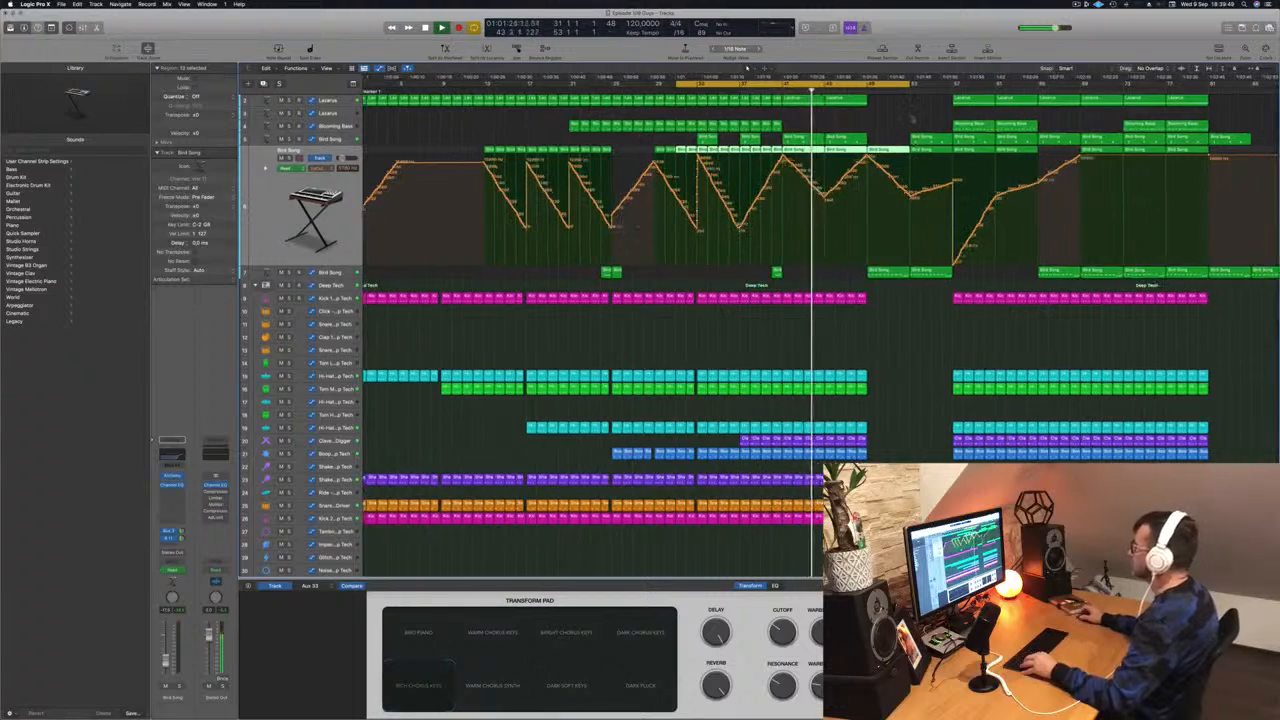
scroll(842, 185, up, 2)
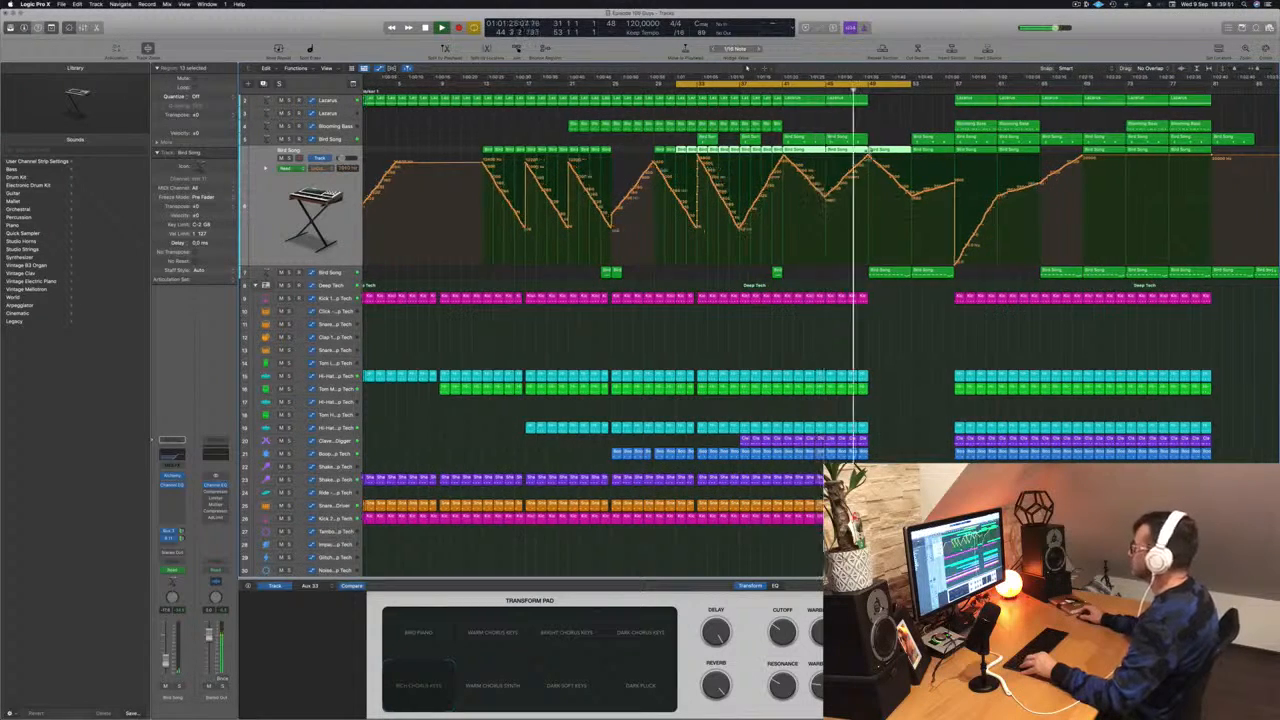
scroll(841, 162, down, 2)
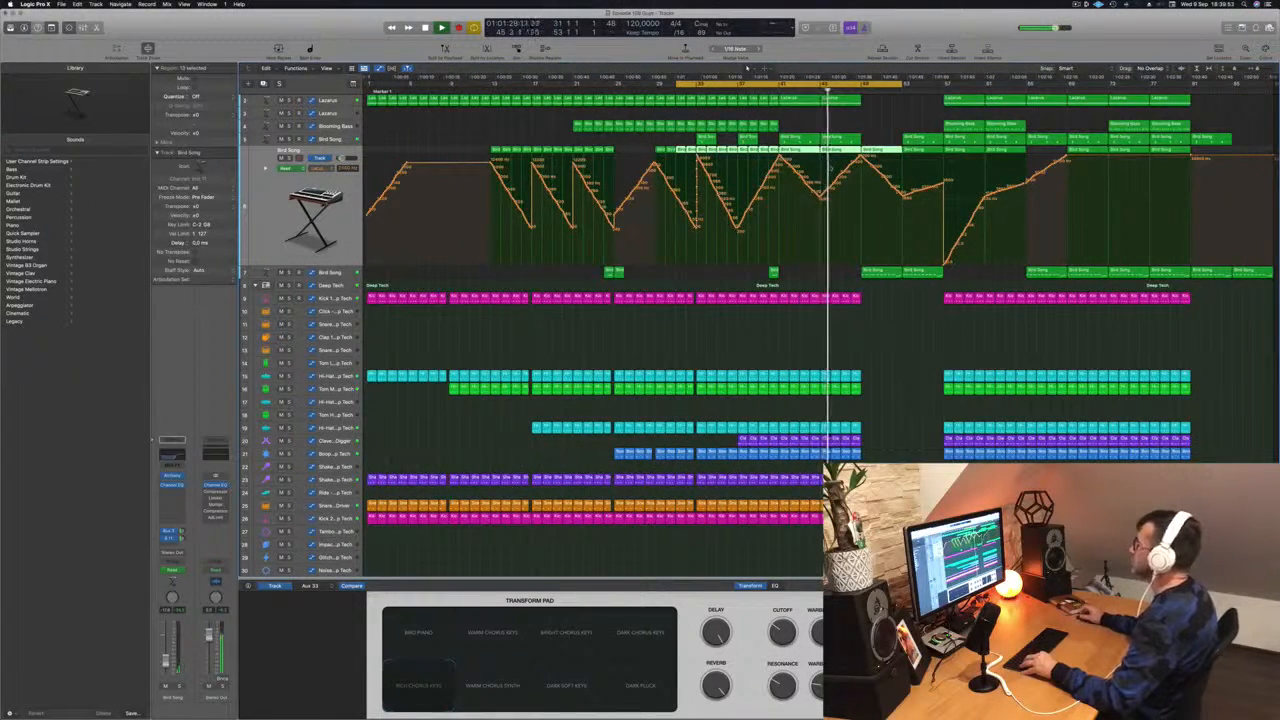
scroll(832, 167, up, 1)
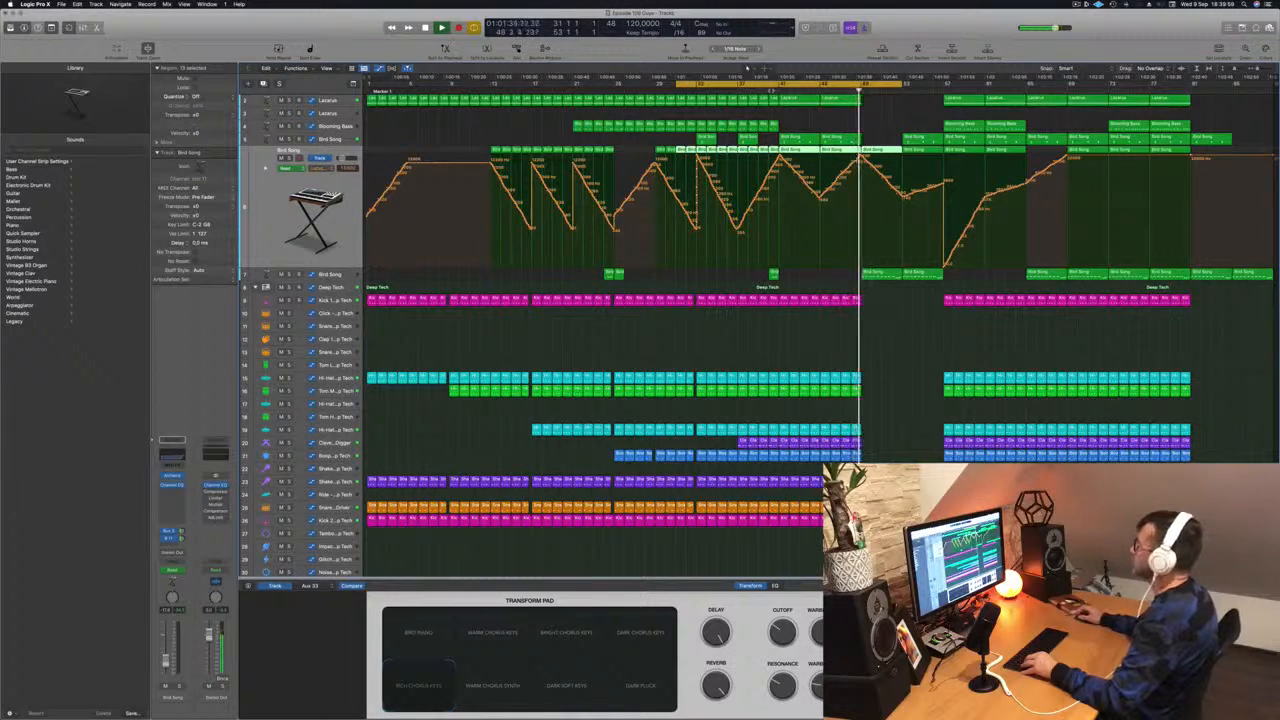
Set the cycle range to bars 41–49 and repeat that section three times across all tracks.
click(770, 91)
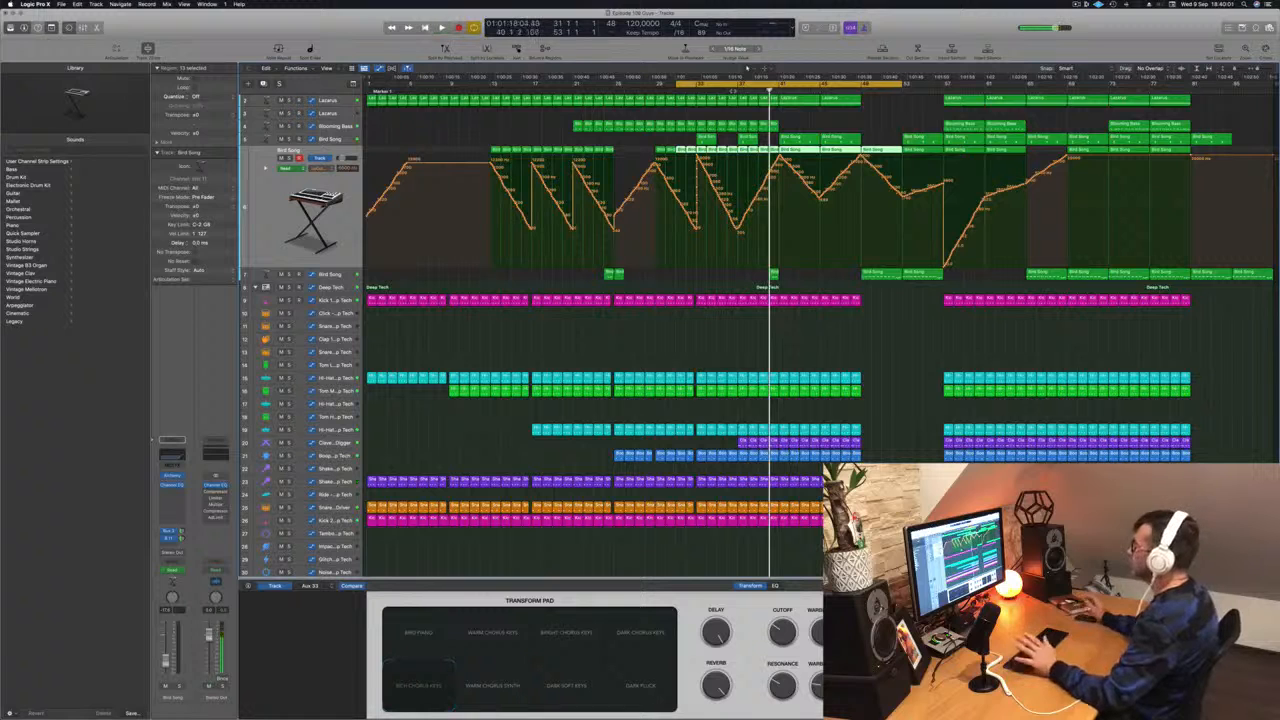
key(c)
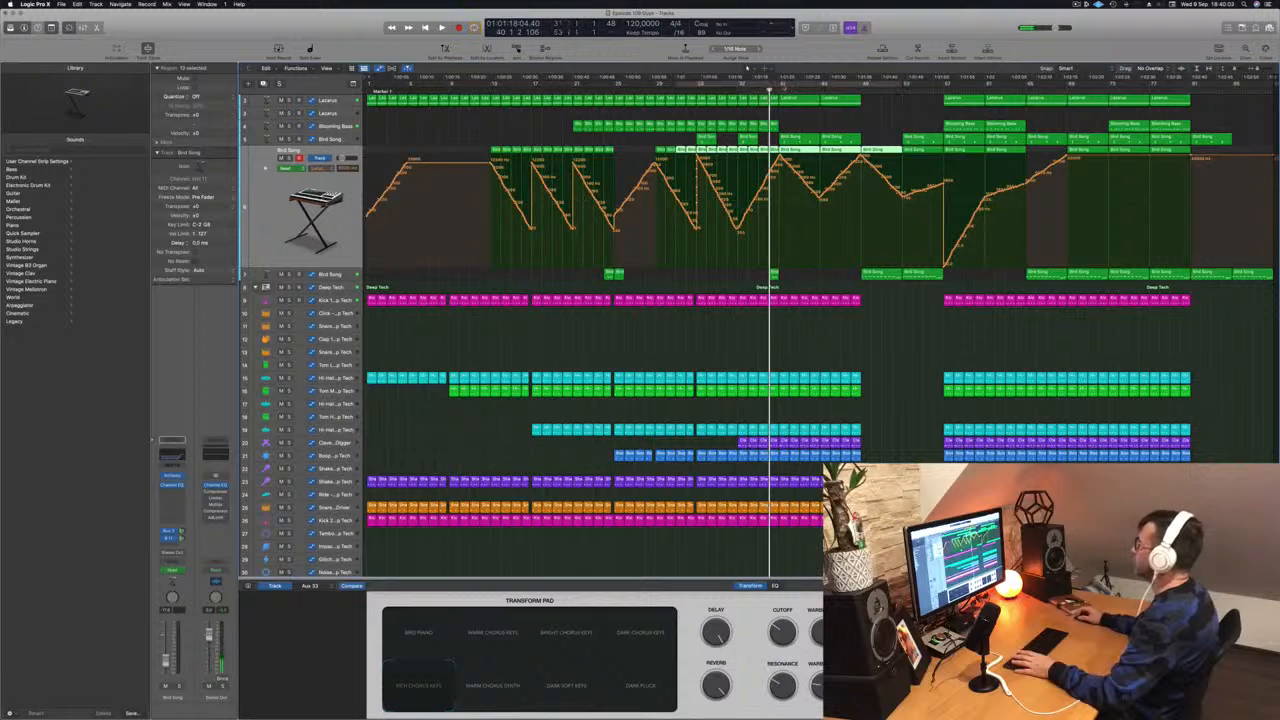
drag(781, 85, 860, 91)
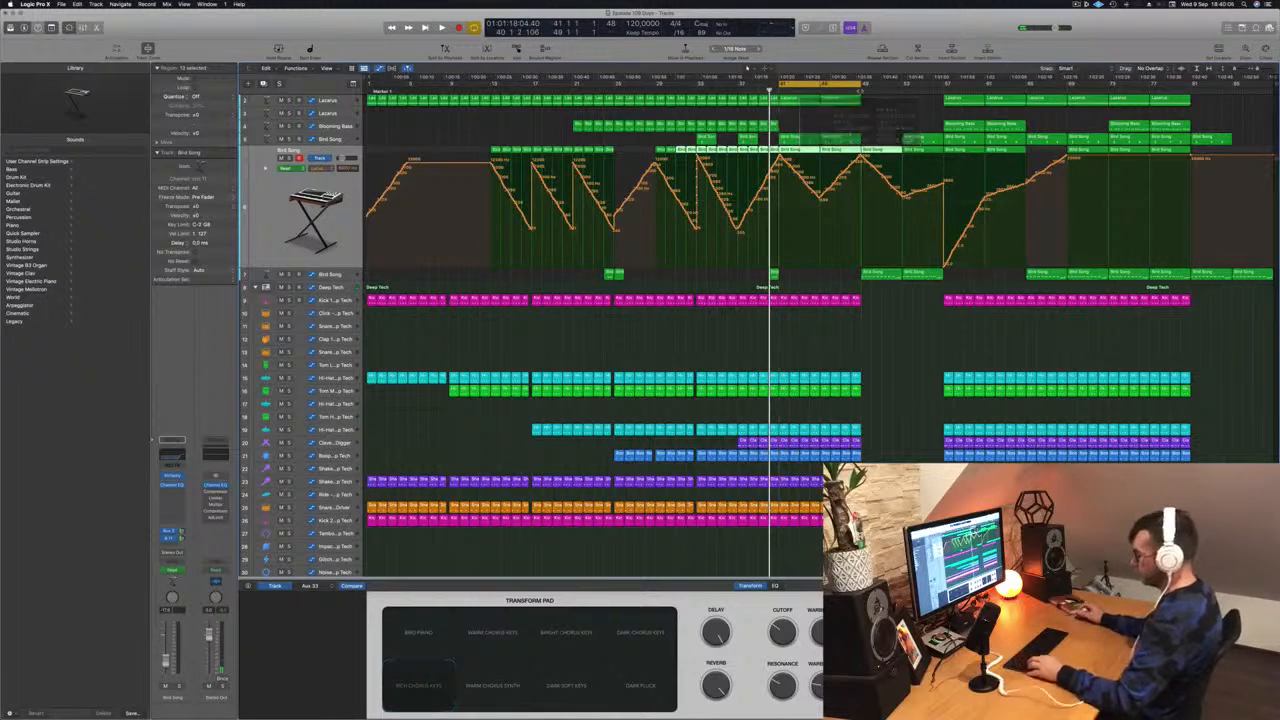
key(super+r)
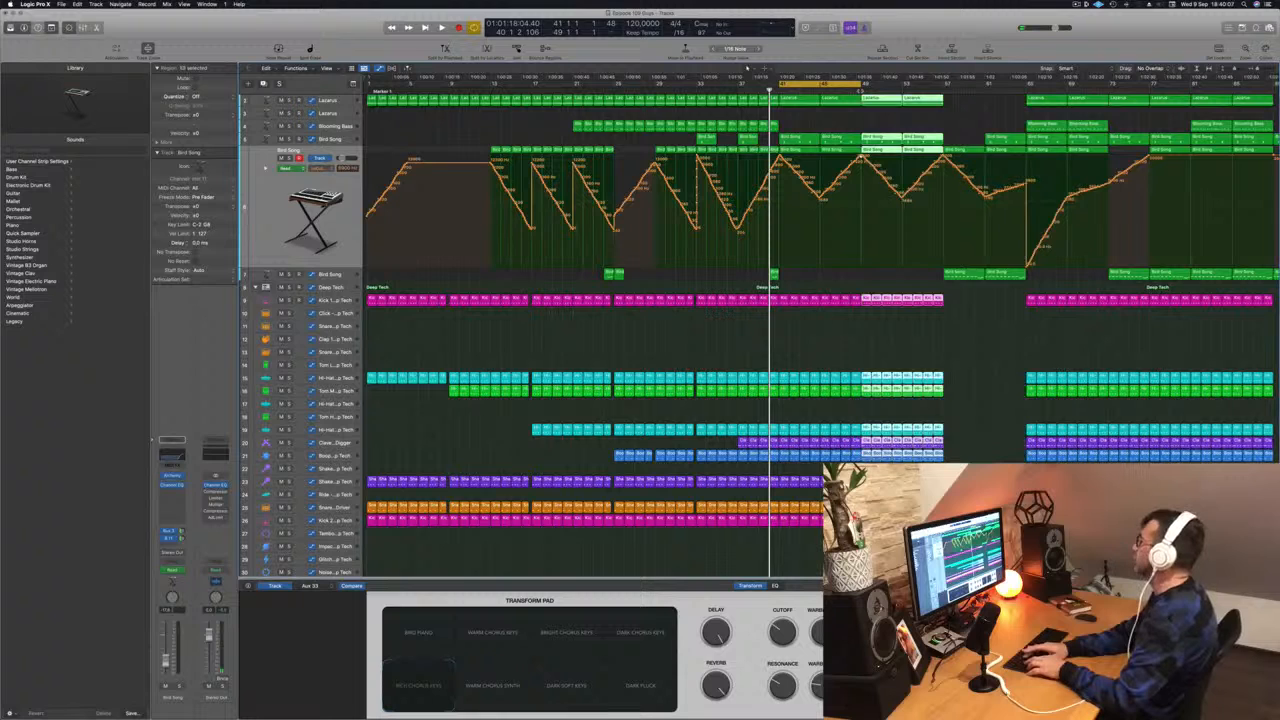
key(super+r)
key(super+r)
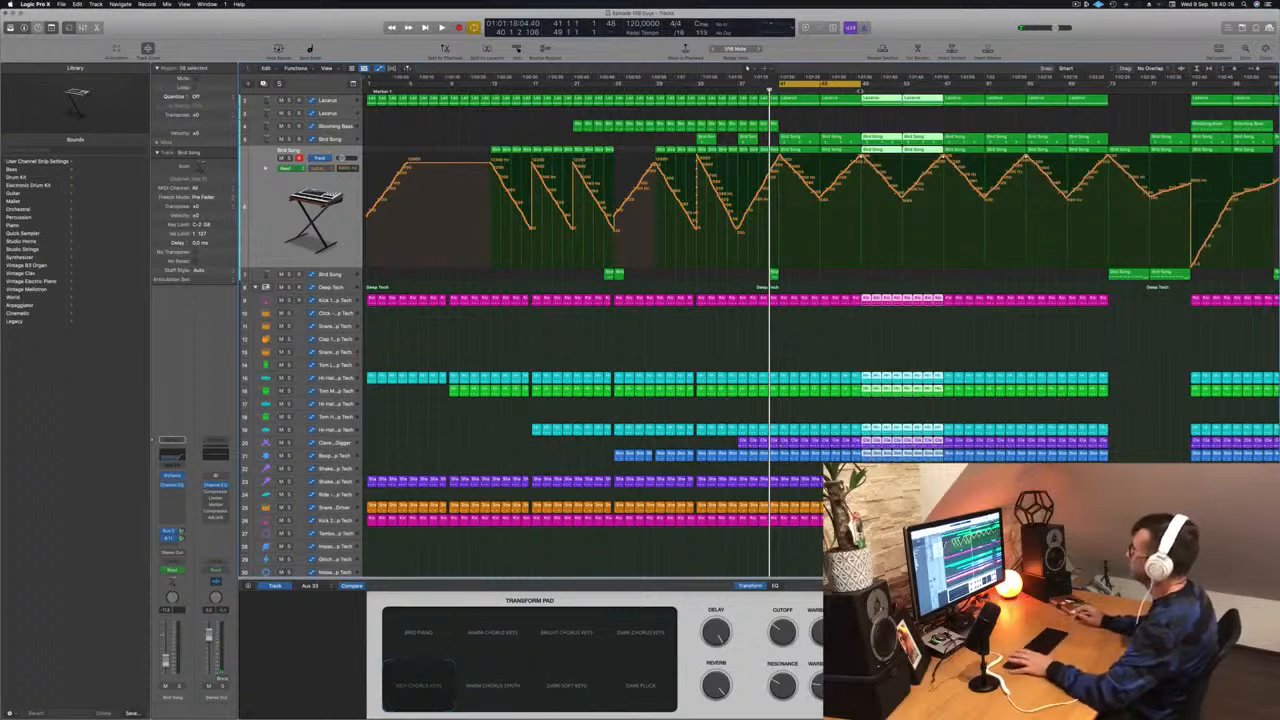
Play the cycled section from bar 41 to bar 49 with the extended arrangement in view.
key(space)
key(super+Left)
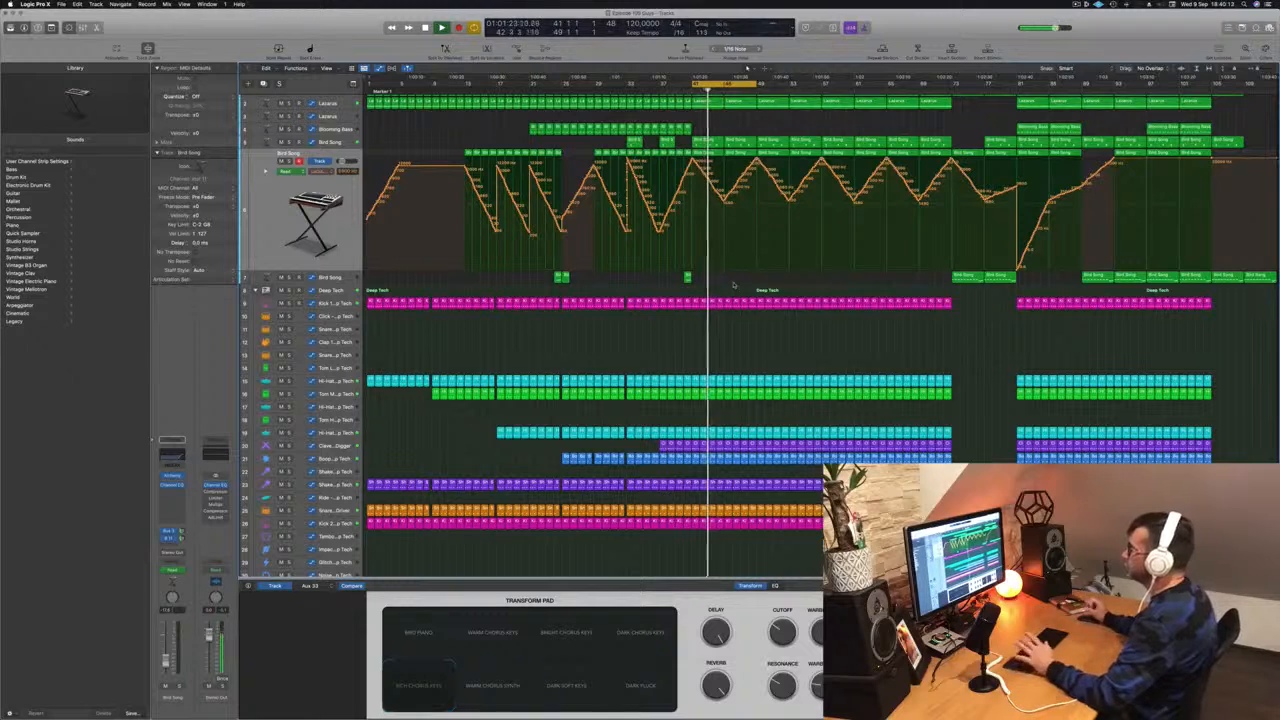
mouse_move(860, 718)
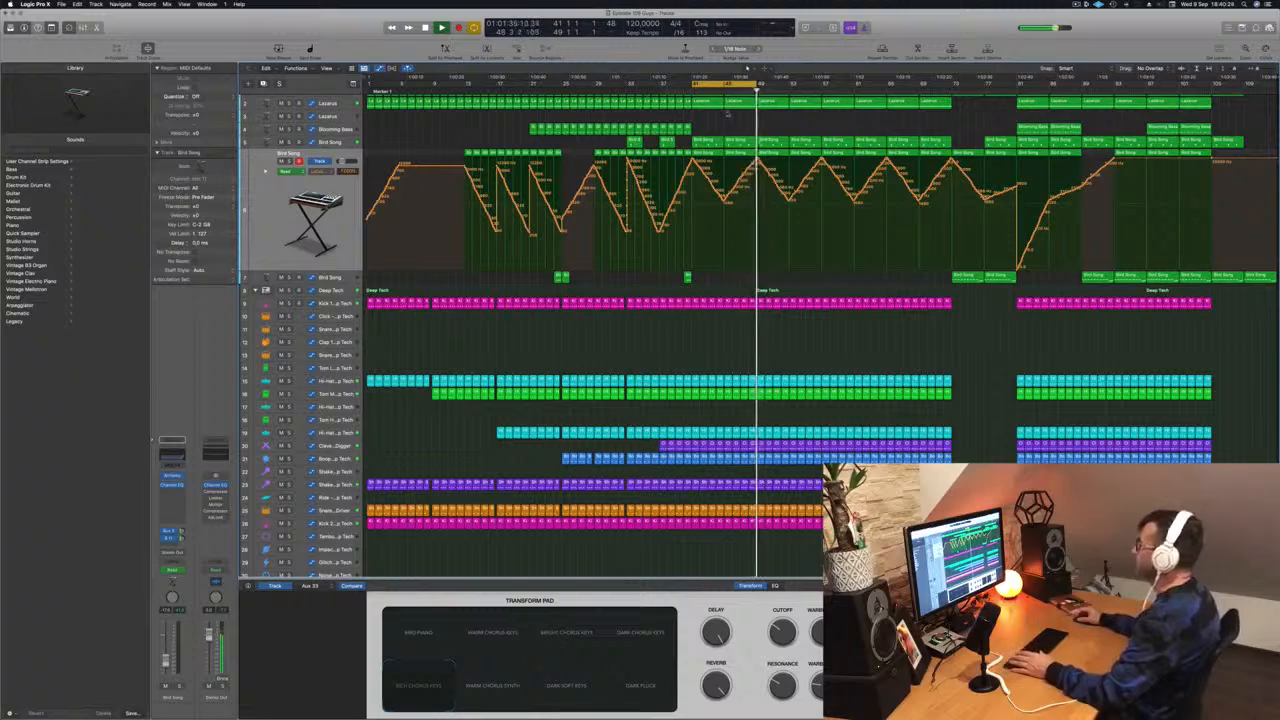
scroll(727, 114, up, 1)
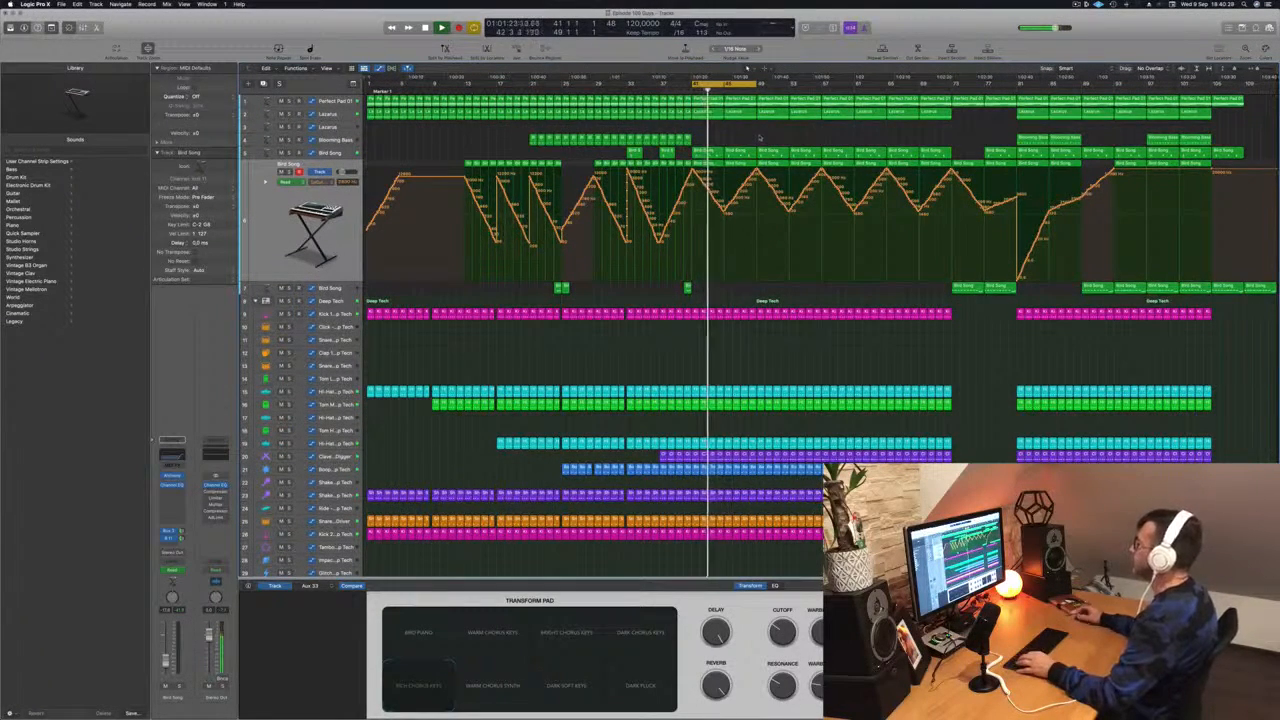
Select the empty Lazarus track, open Musical Typing and audition melody notes over the cycled section.
key(a)
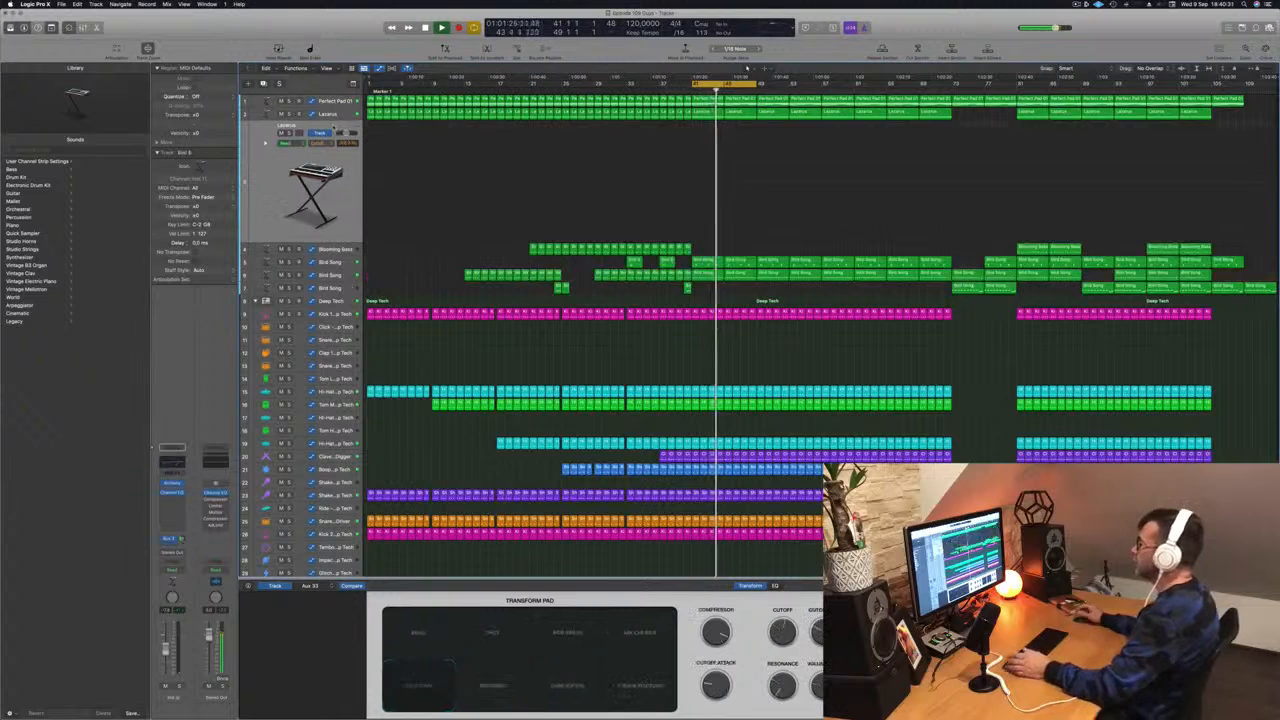
key(super+k)
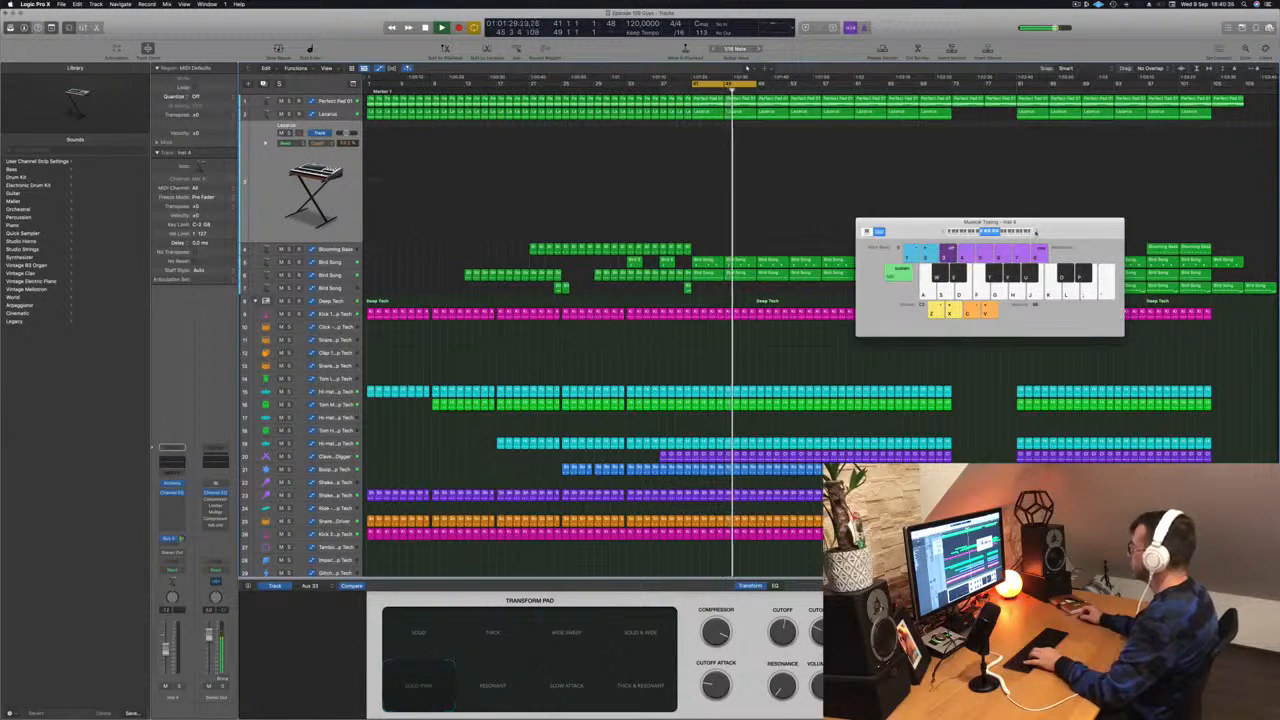
key(f)
key(d)
key(a)
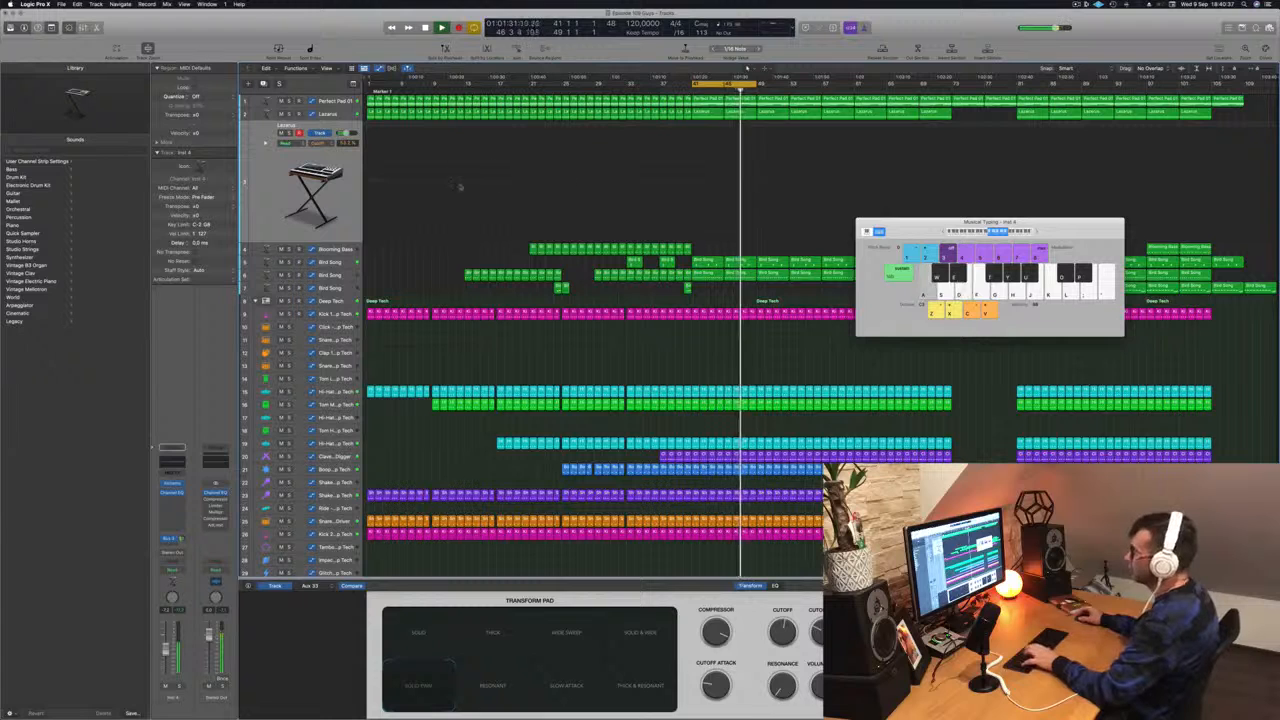
key(d)
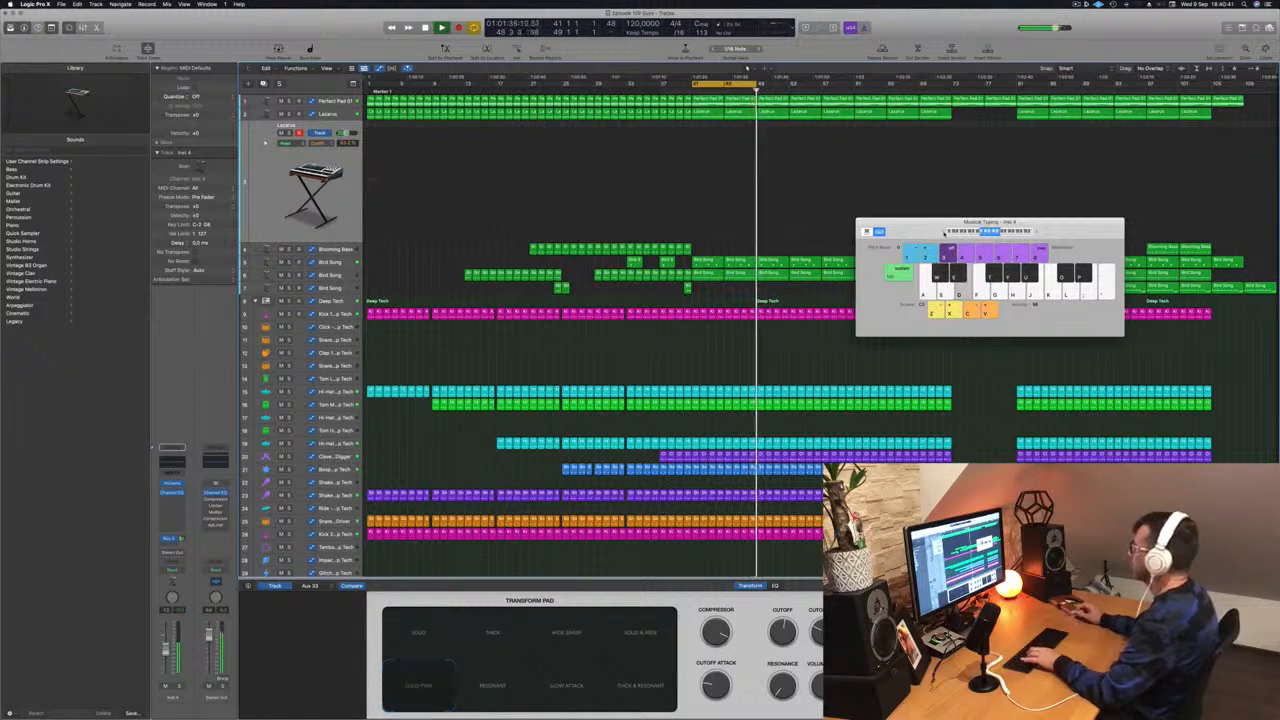
key(f)
key(g)
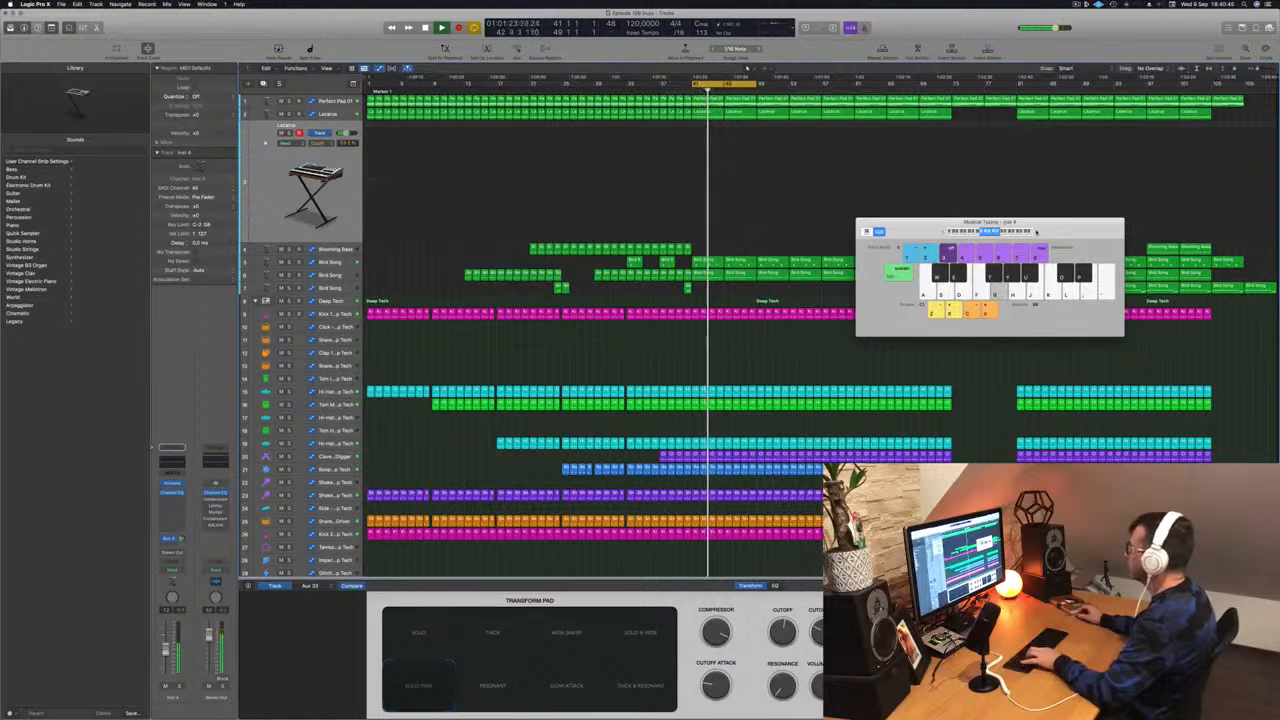
key(f)
key(g)
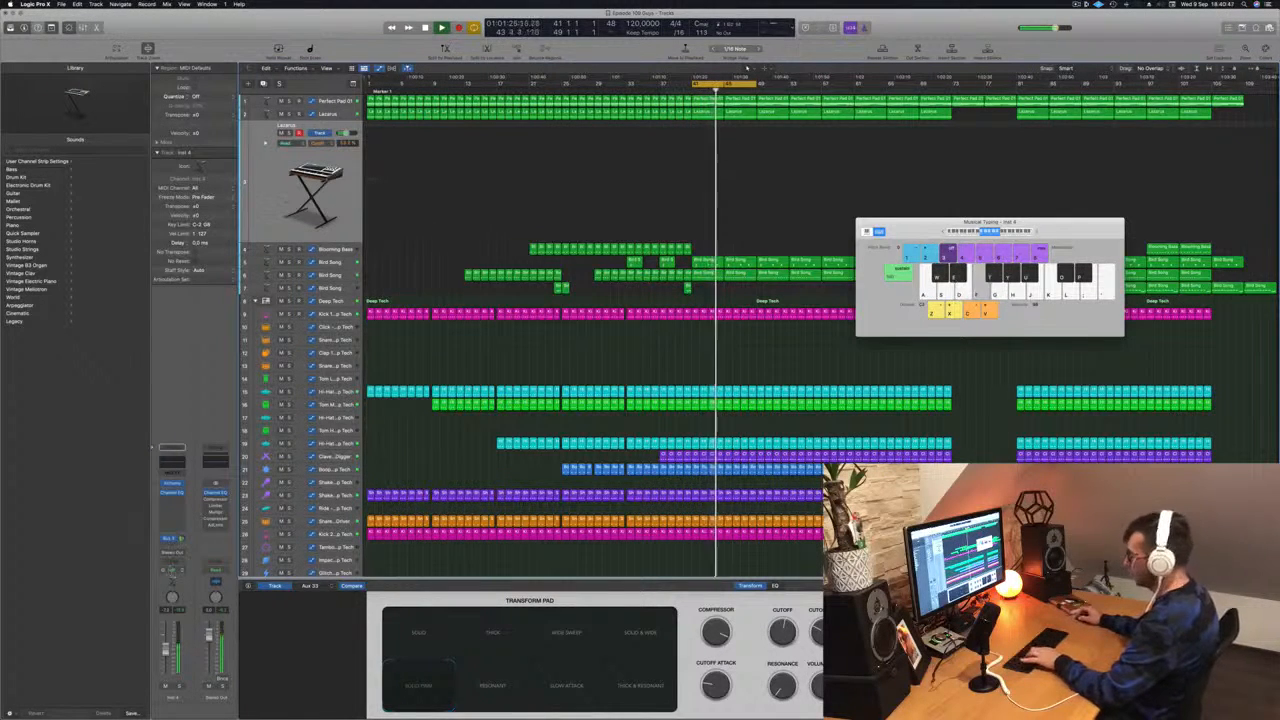
key(j)
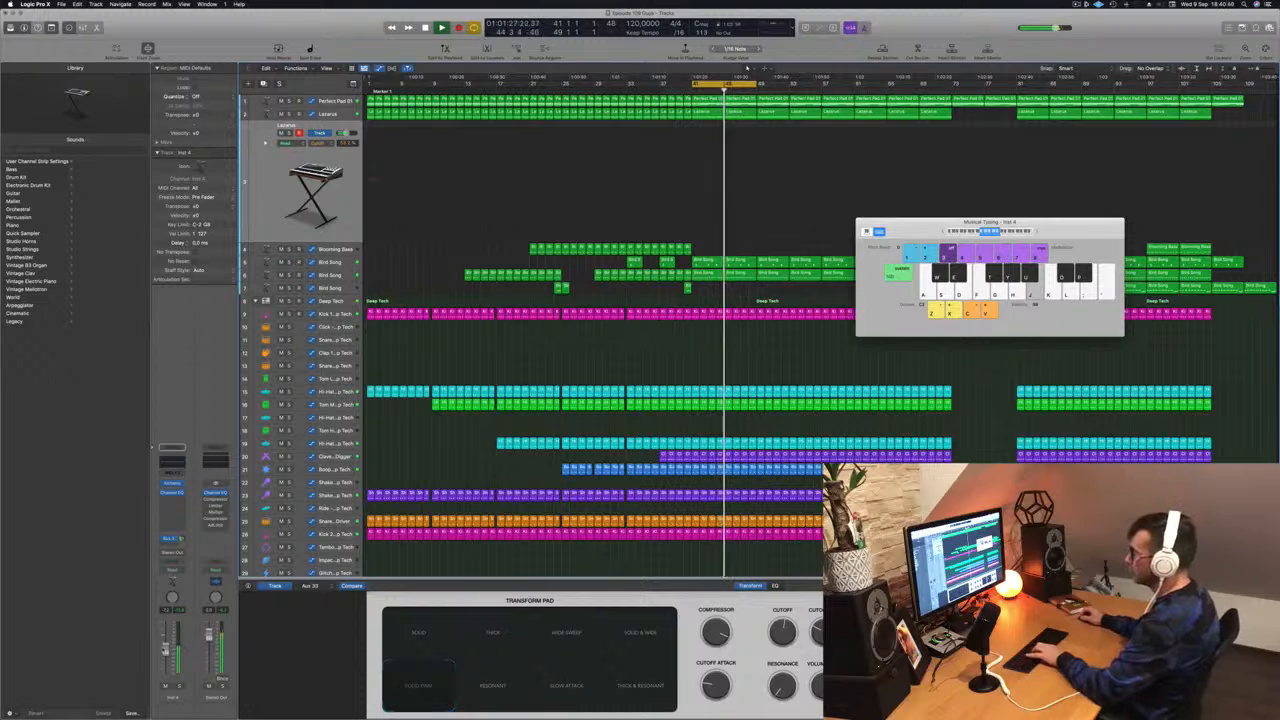
key(j)
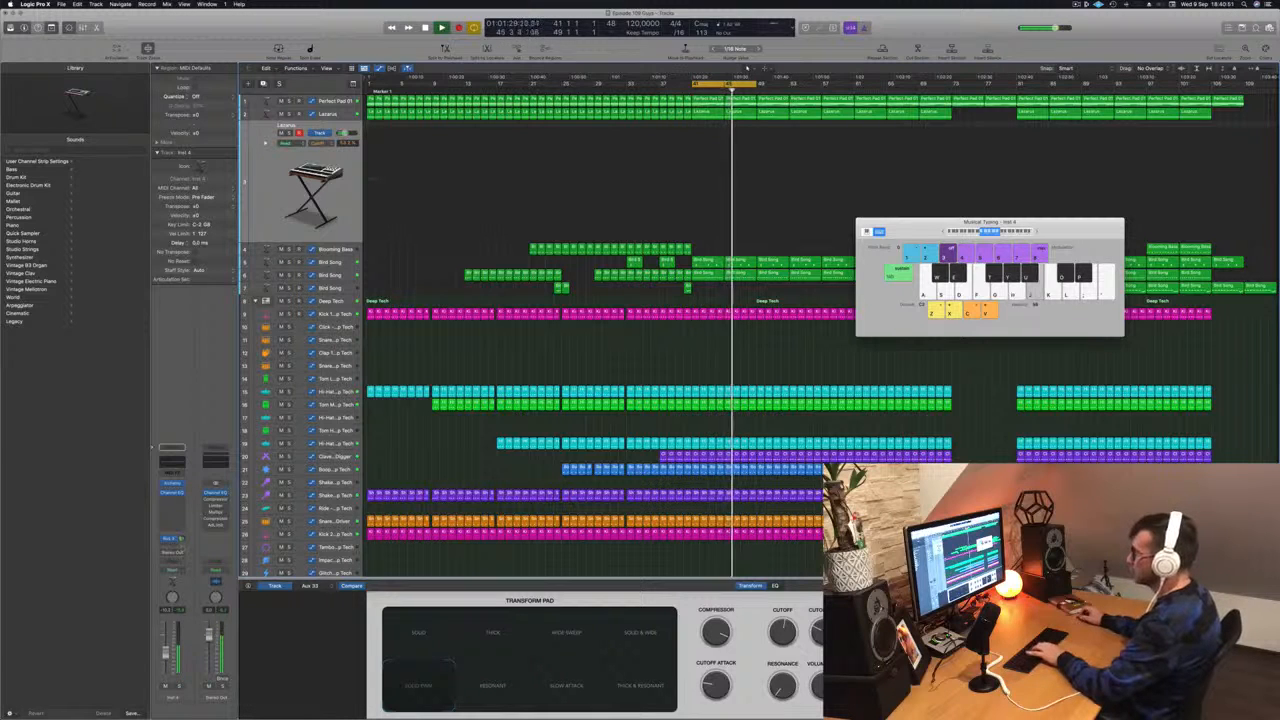
Adjust the bus send on the duplicated Lazarus channel while playing more test notes.
click(180, 539)
key(h)
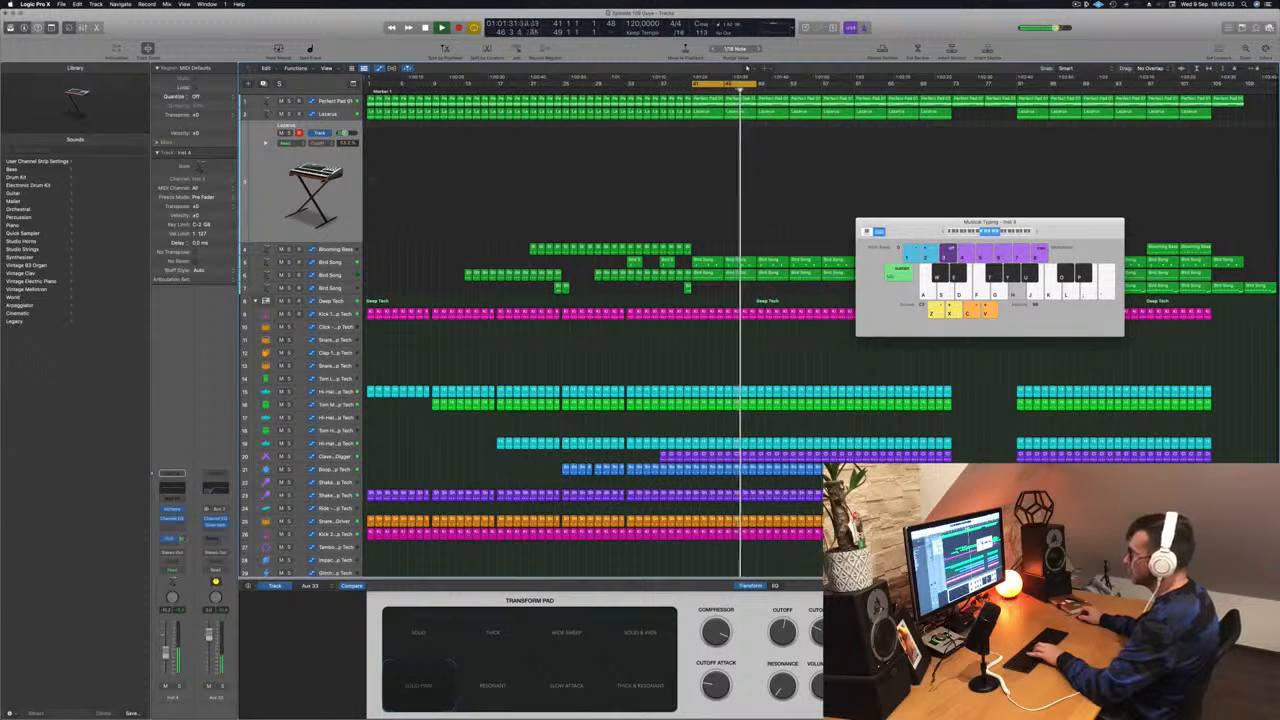
key(j)
key(j)
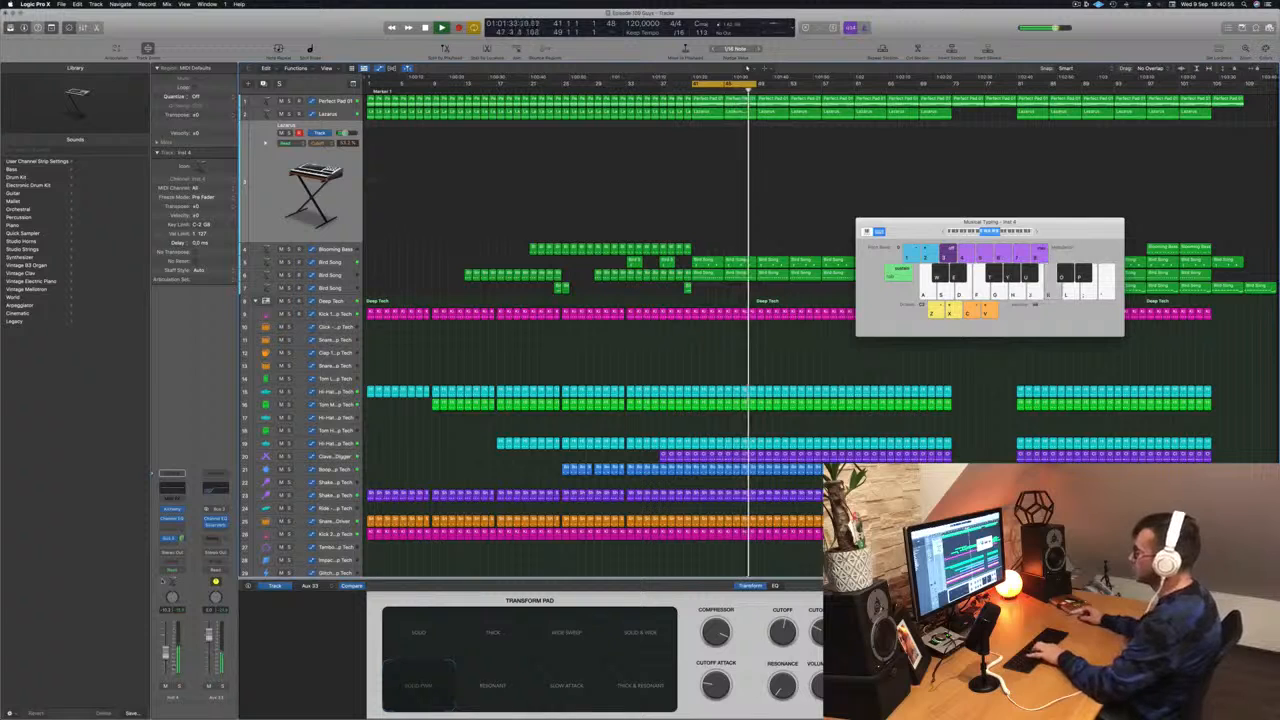
key(h)
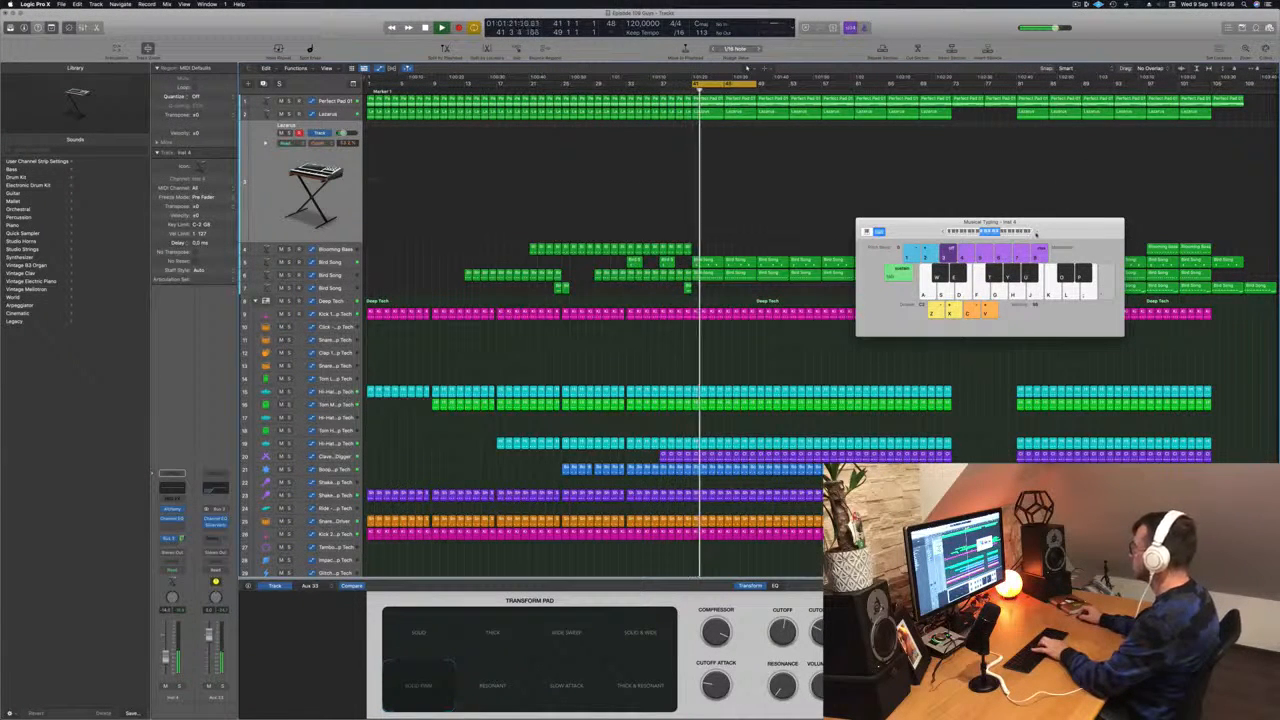
Audition melody phrases on the empty Lazarus track in a higher Musical Typing octave over the cycled section.
key(semicolon)
key(l)
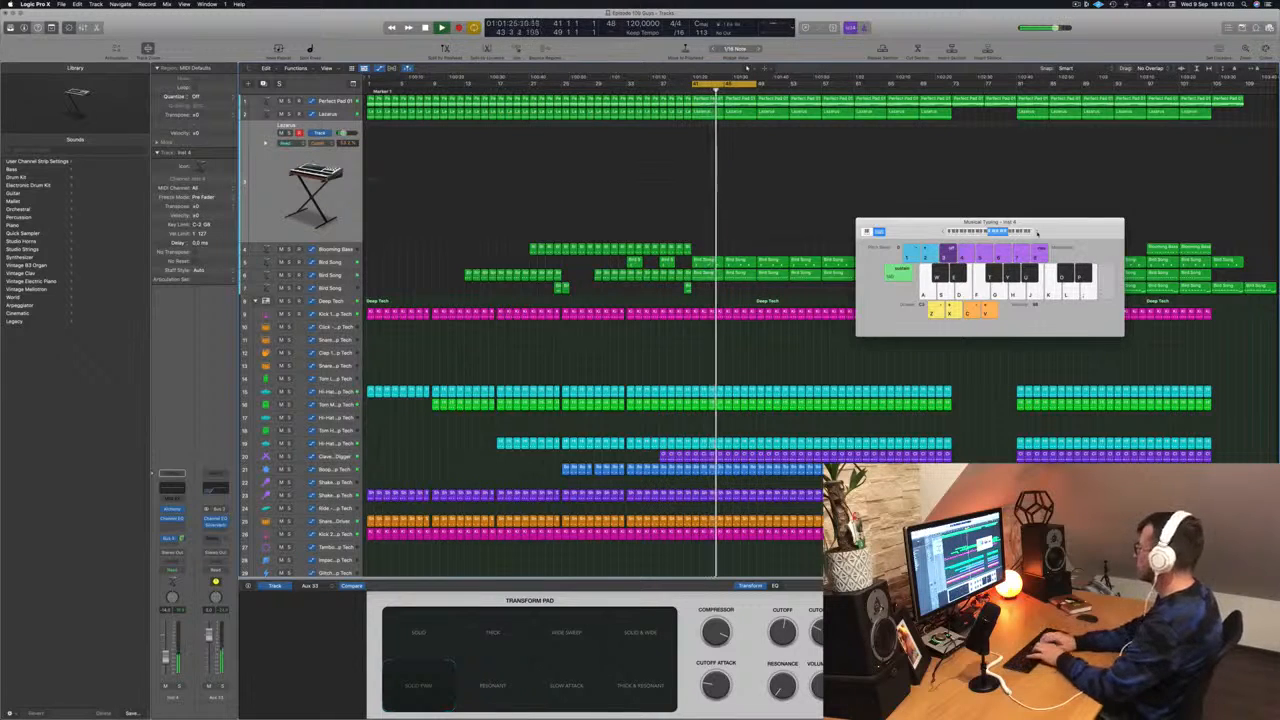
key(semicolon)
key(l)
key(j)
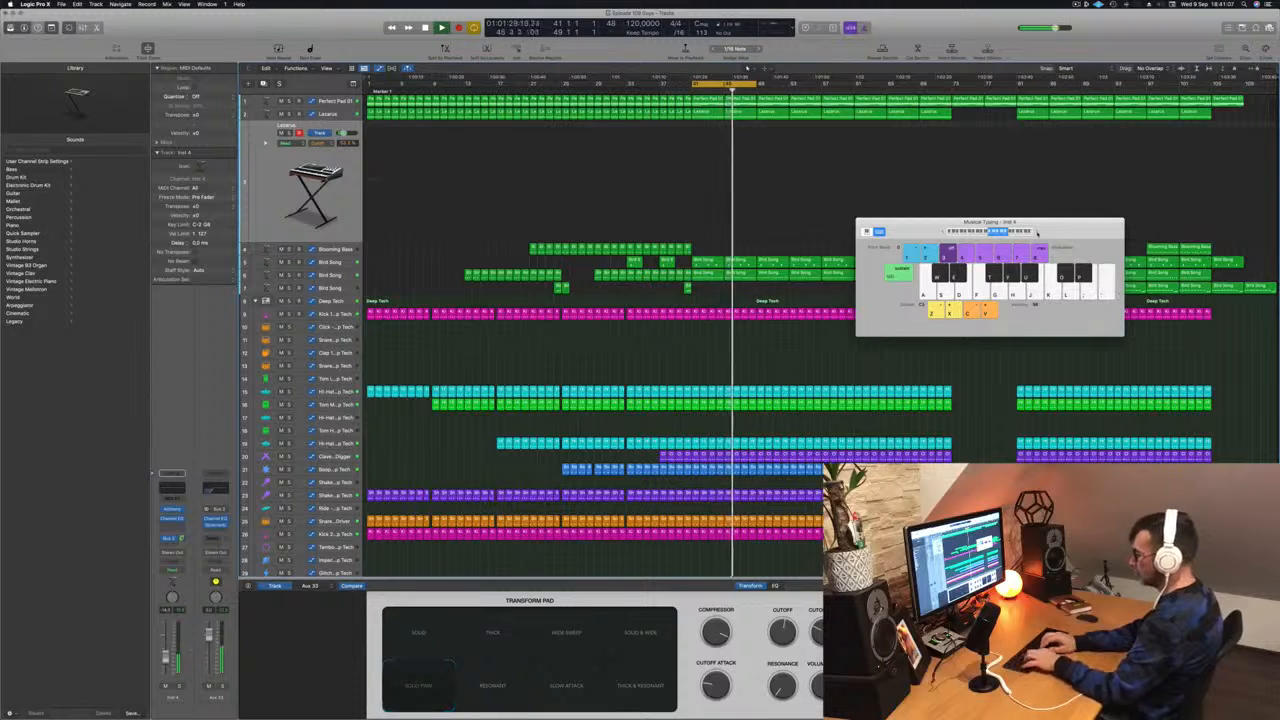
key(apostrophe)
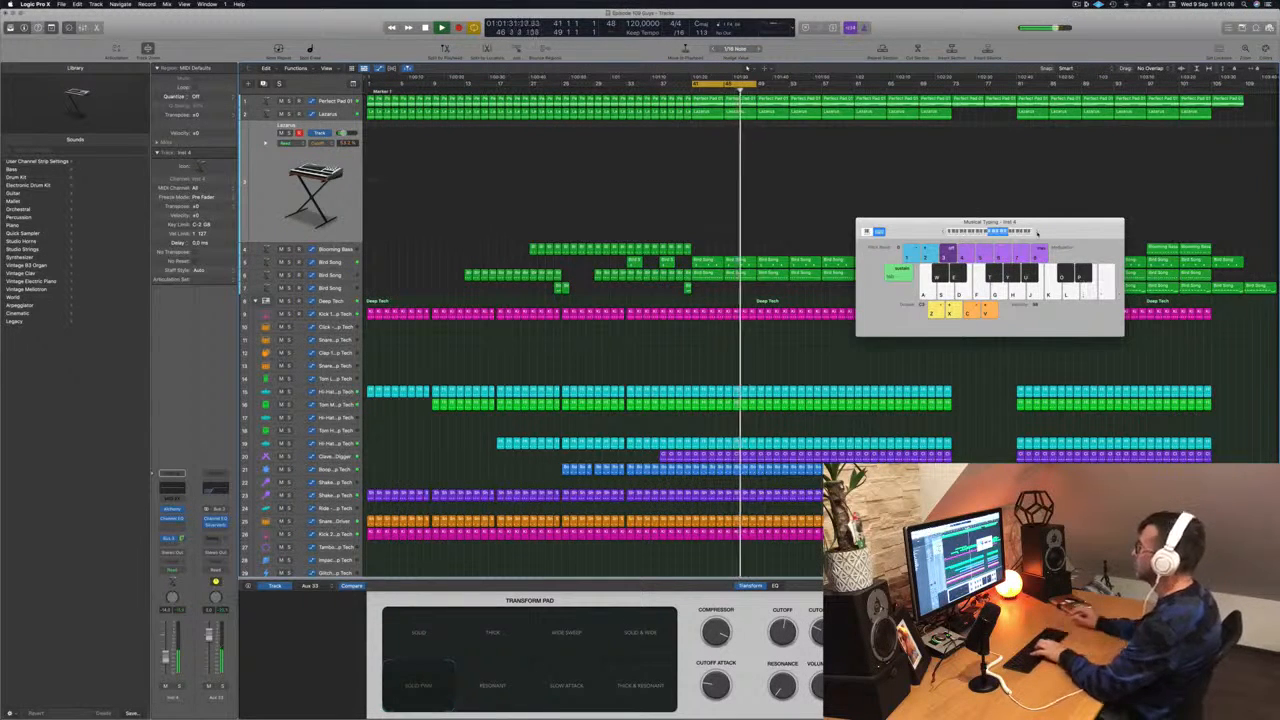
key(j)
key(g)
key(j)
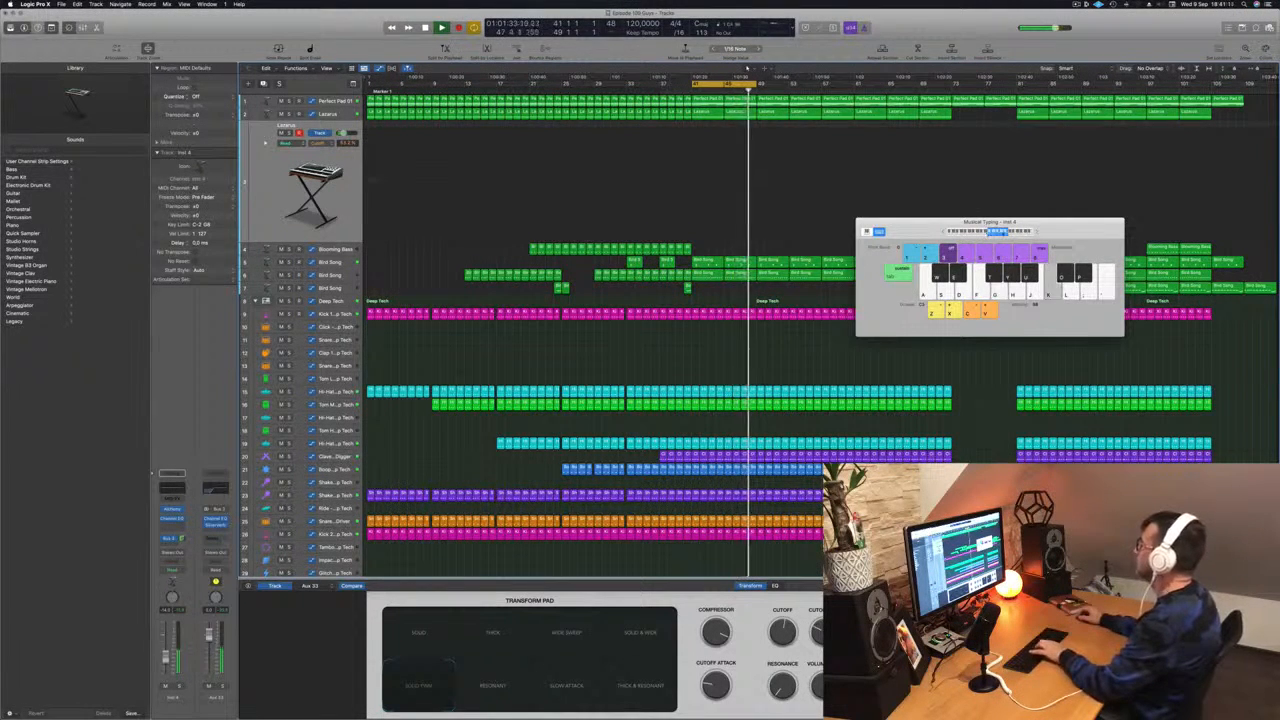
key(l)
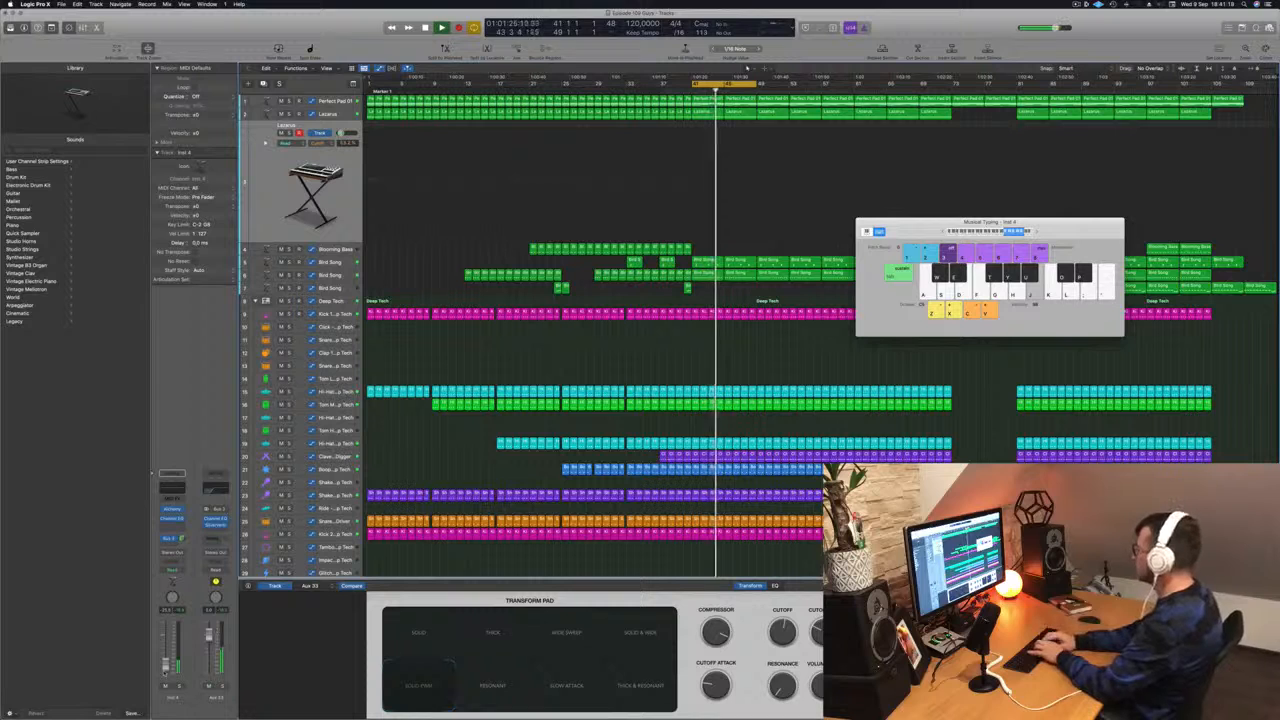
Raise the Musical Typing range to octave C5 and try a melody idea for the Lazarus track at that pitch.
key(apostrophe)
key(semicolon)
key(k)
key(d)
key(g)
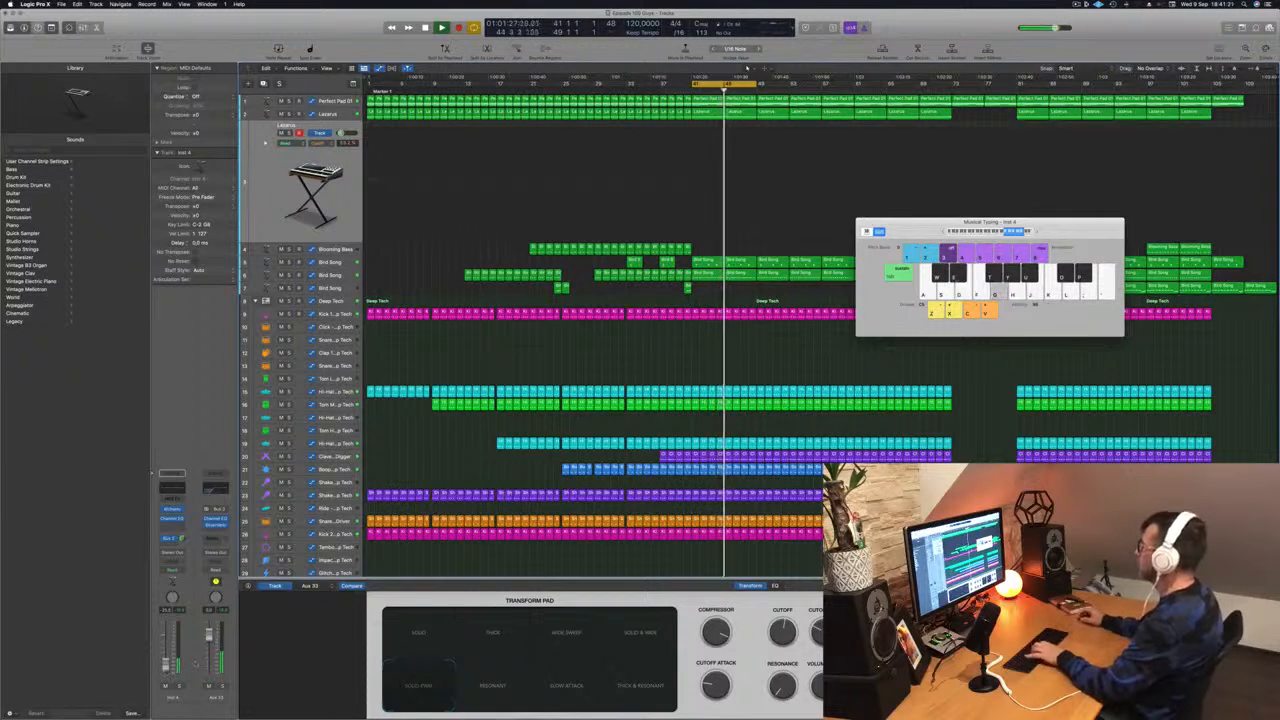
key(j)
key(g)
key(h)
key(d)
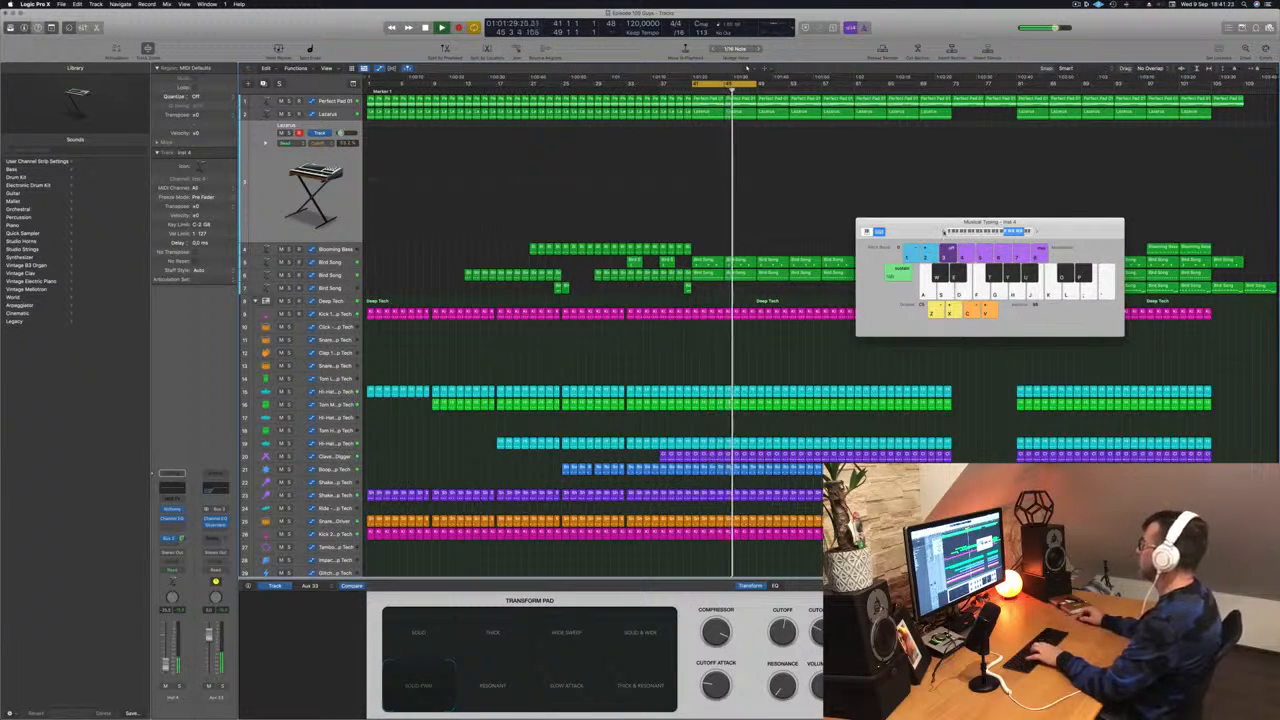
Lower the Musical Typing range to octave C4 and work through melody variations on the Lazarus track during playback.
key(h)
key(j)
key(g)
key(h)
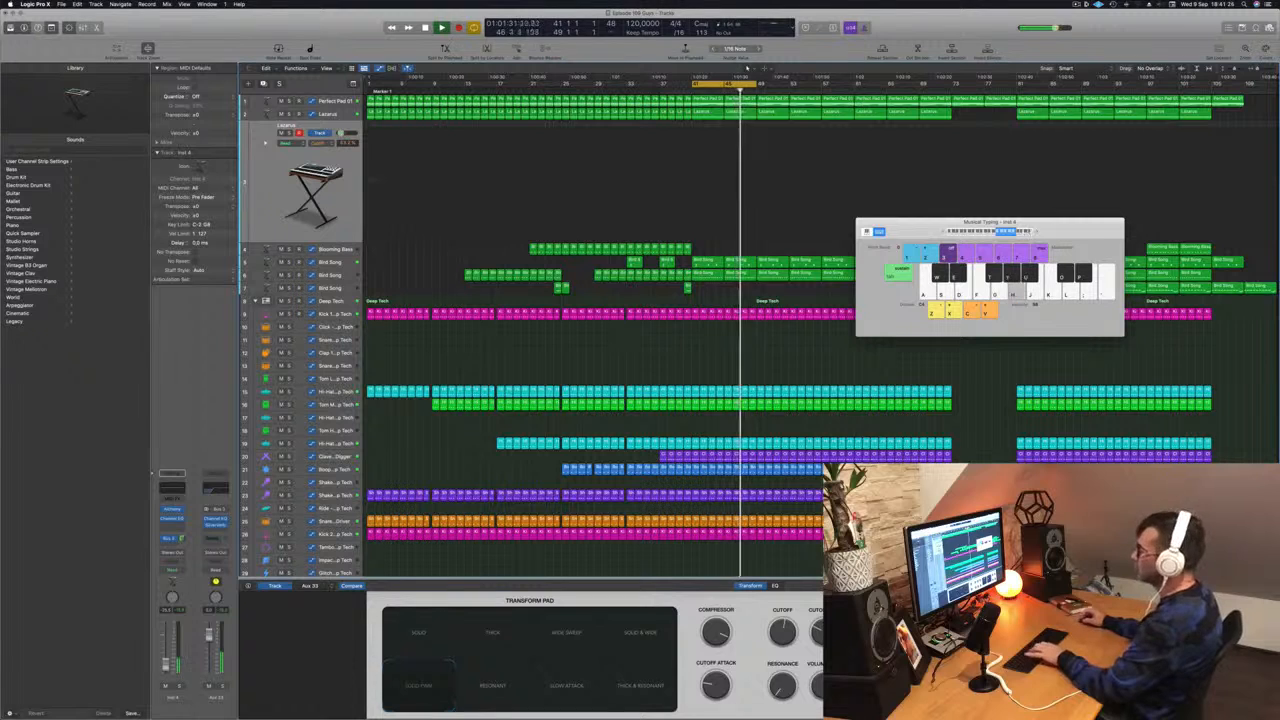
key(j)
key(g)
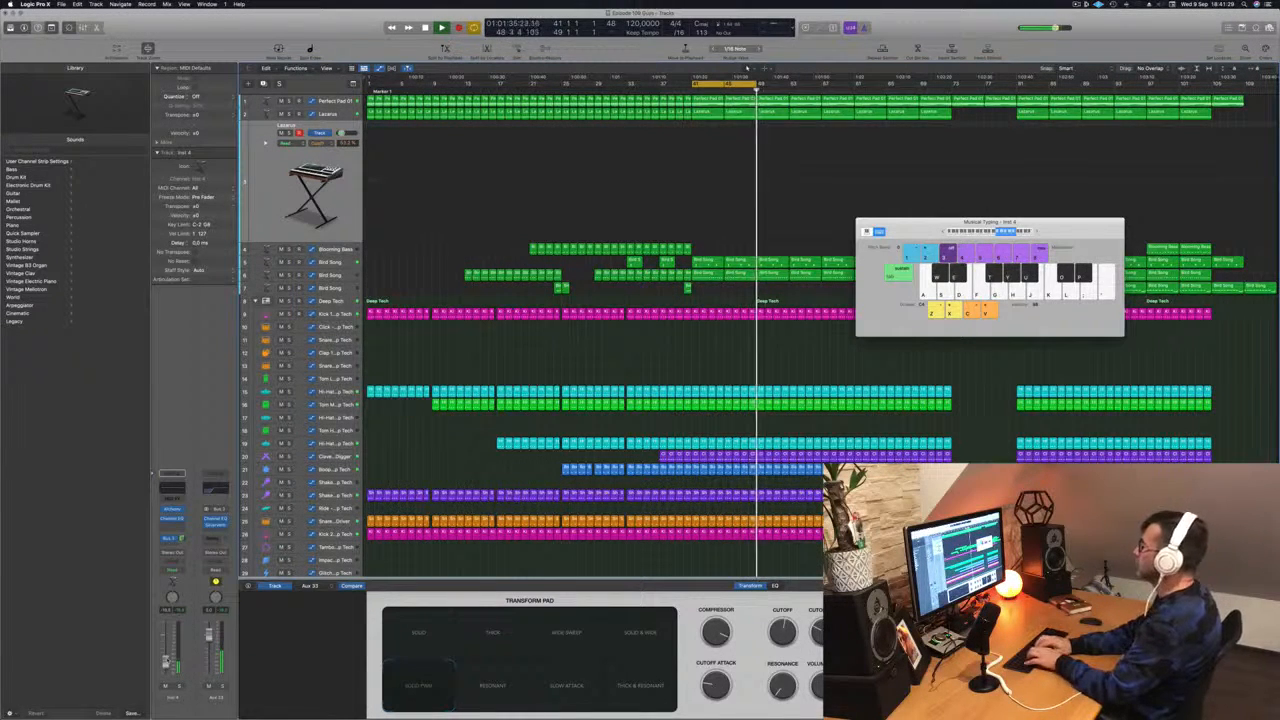
key(j)
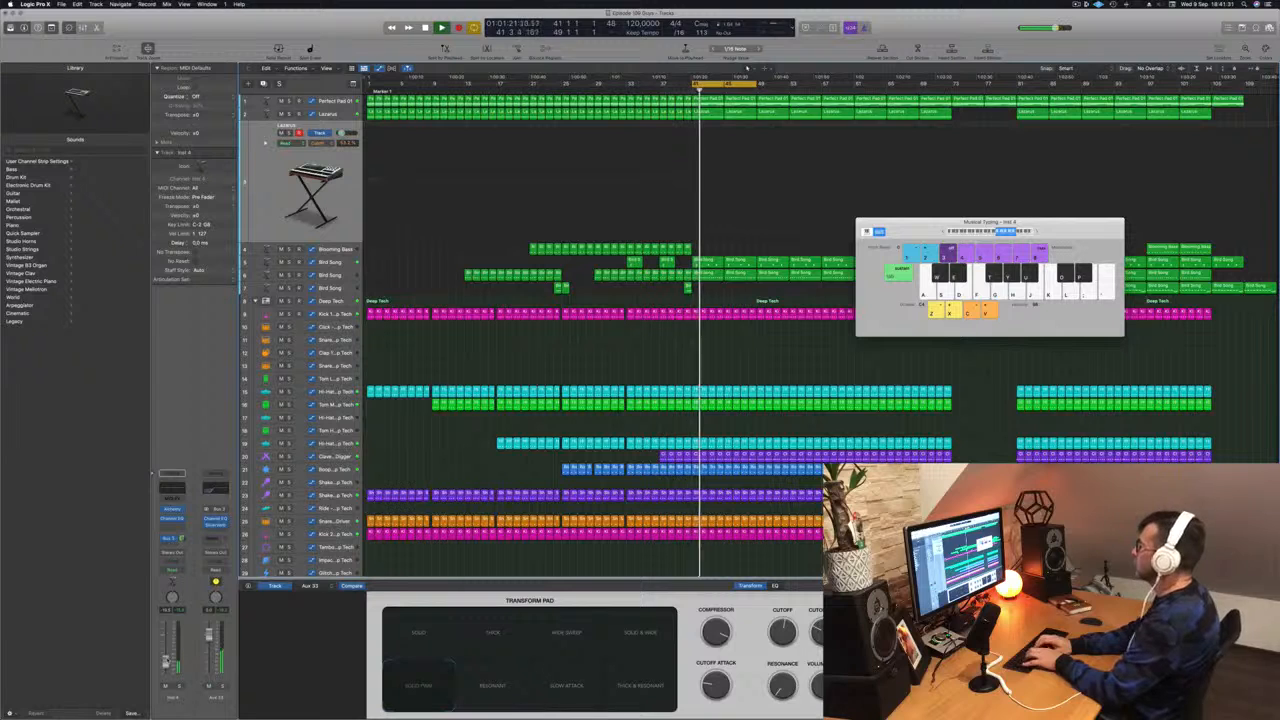
key(g)
key(j)
key(g)
key(k)
key(f)
key(l)
key(j)
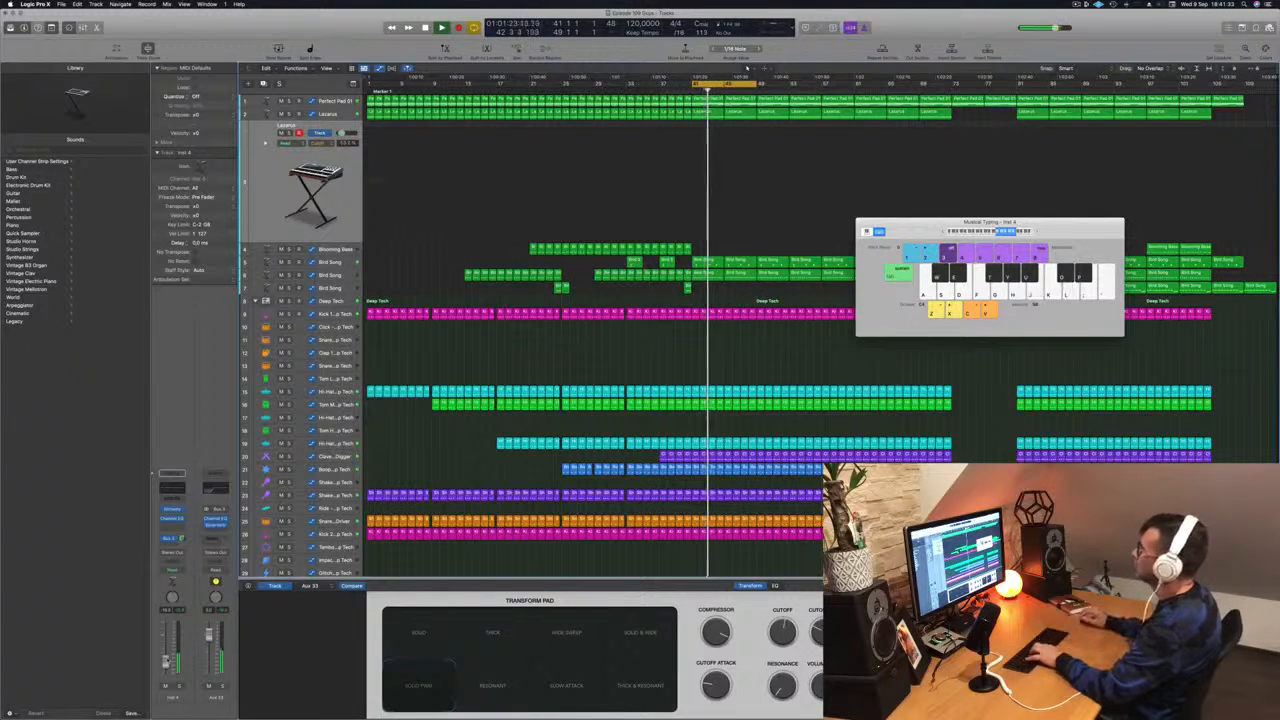
key(d)
key(g)
key(h)
key(d)
key(g)
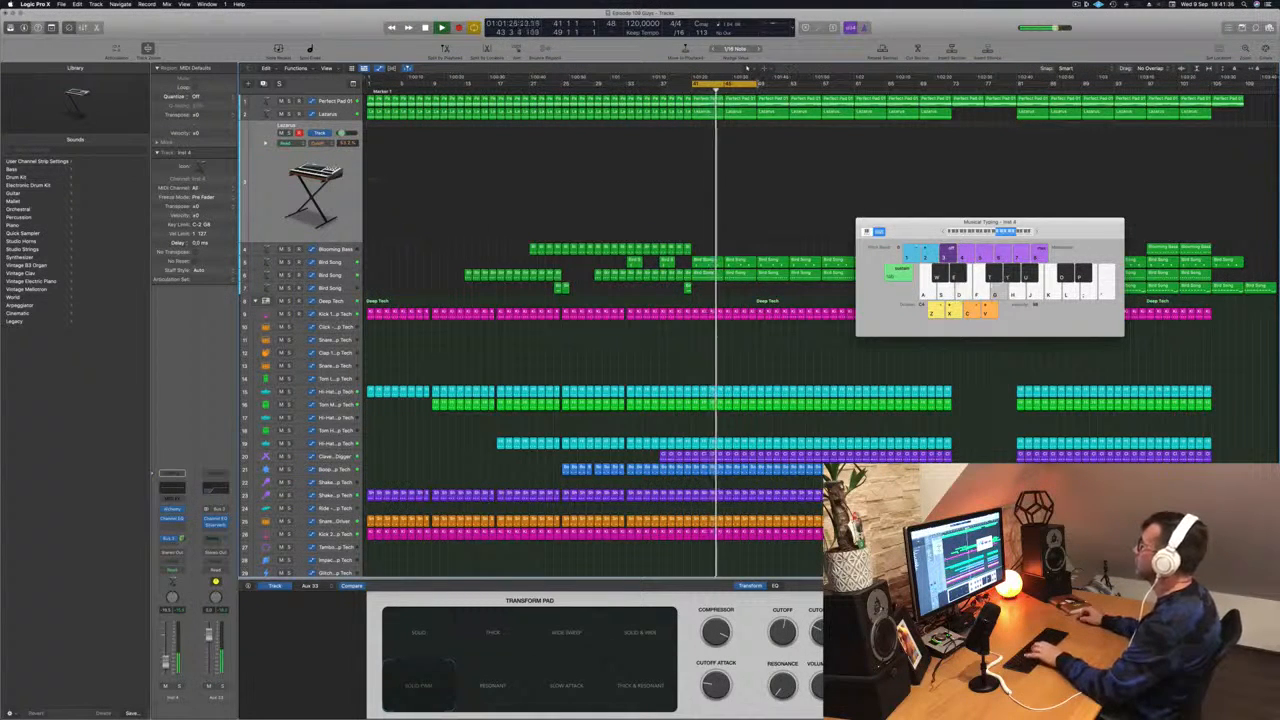
Extend the cycle range to cover bars 41 to 57.
drag(757, 86, 820, 88)
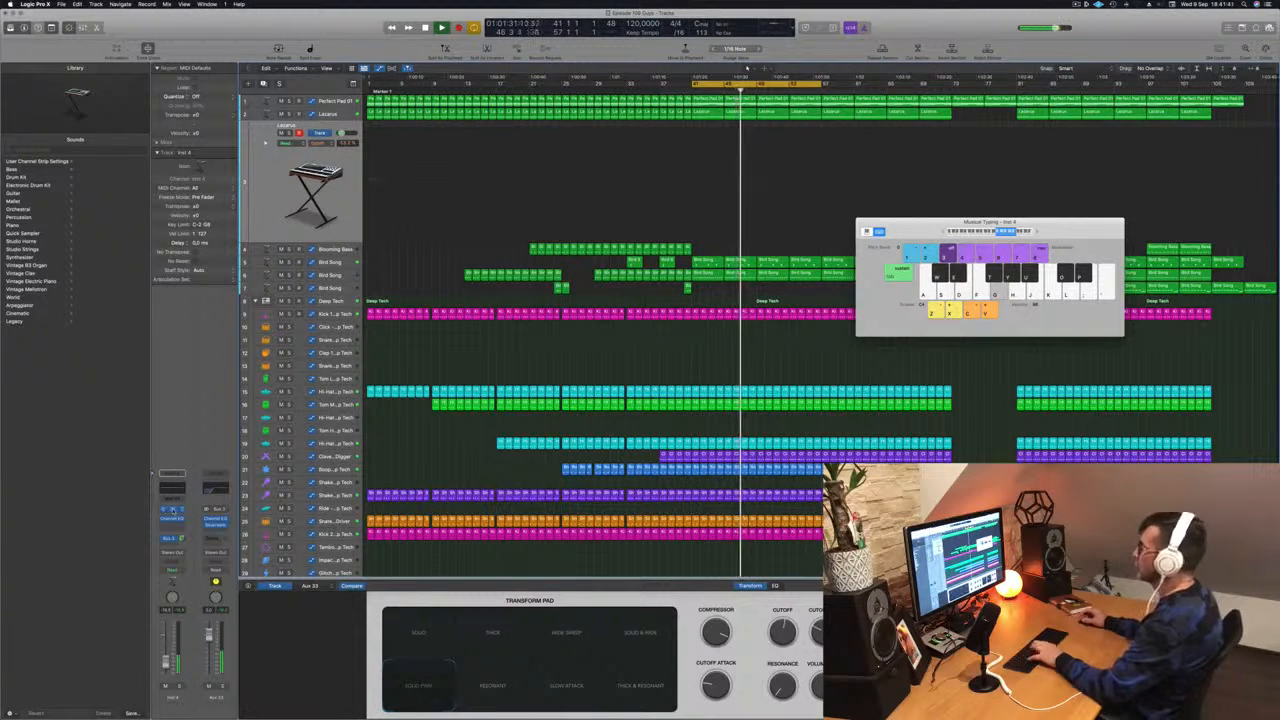
Open the Lazarus track's Alchemy instrument and compare its Slow Attack, Solid and Thick transform snapshots, leaving Wide Sweep selected.
click(173, 510)
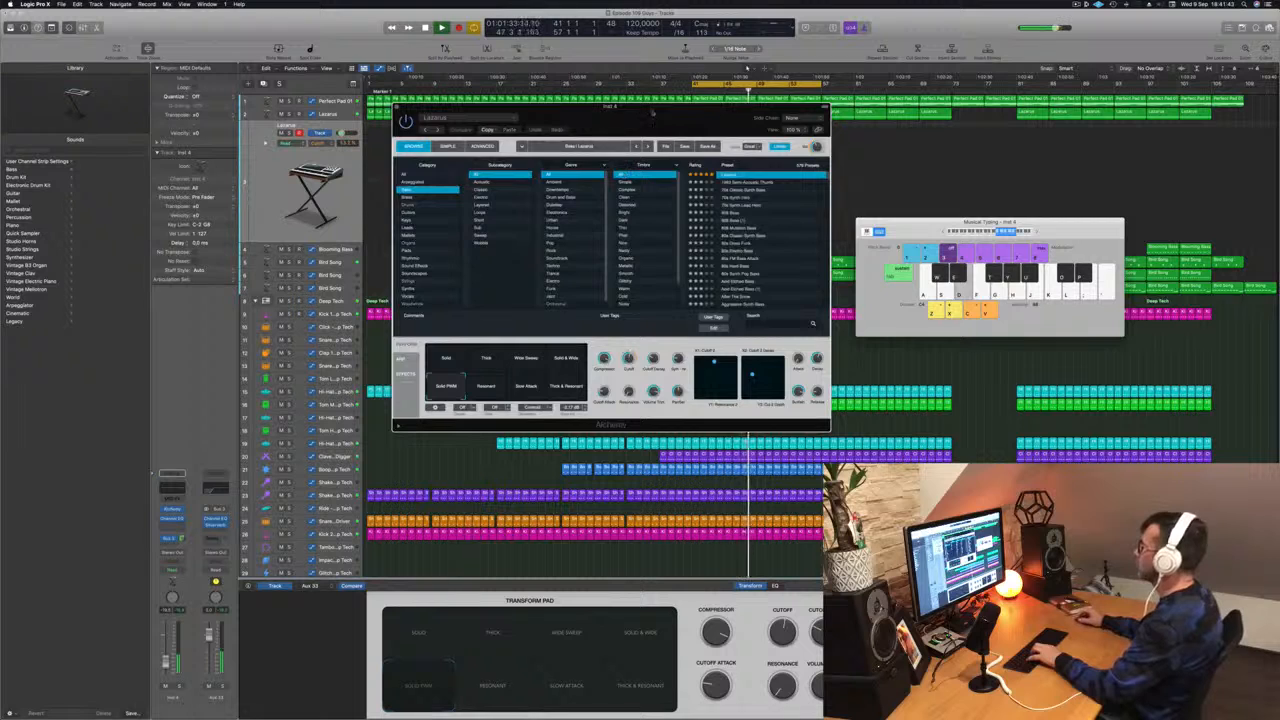
drag(651, 114, 871, 150)
click(713, 427)
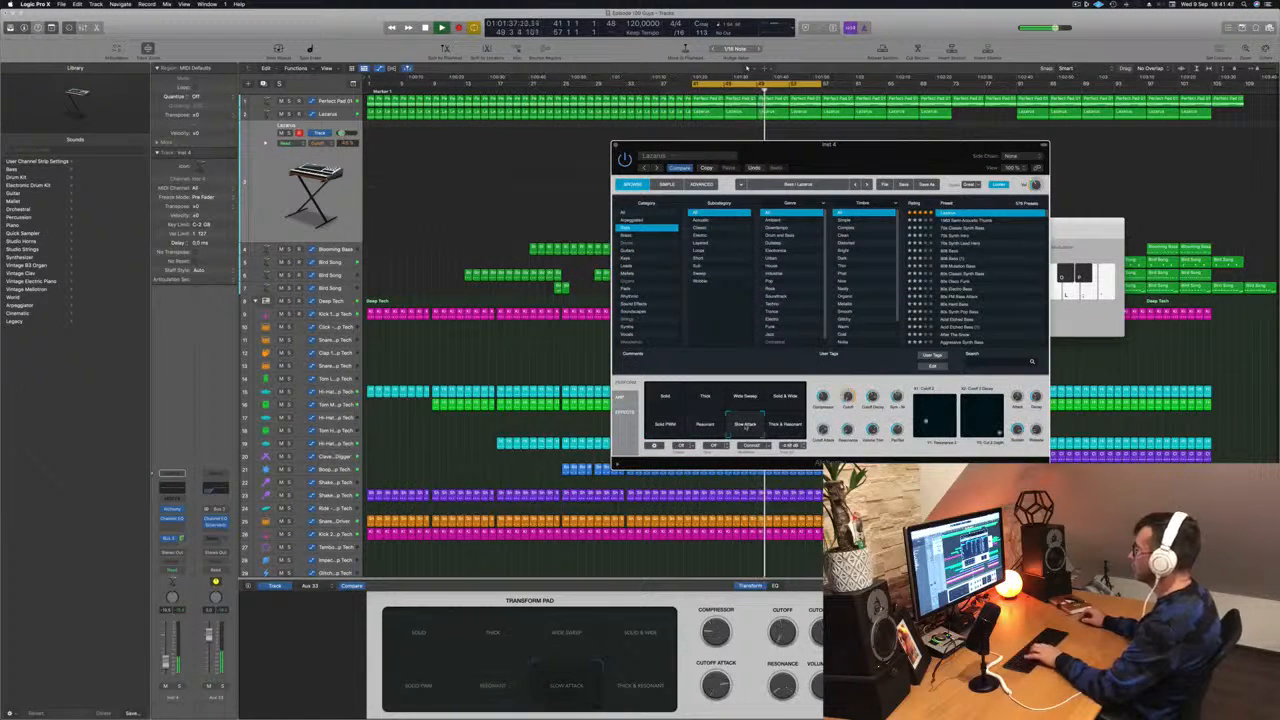
click(664, 398)
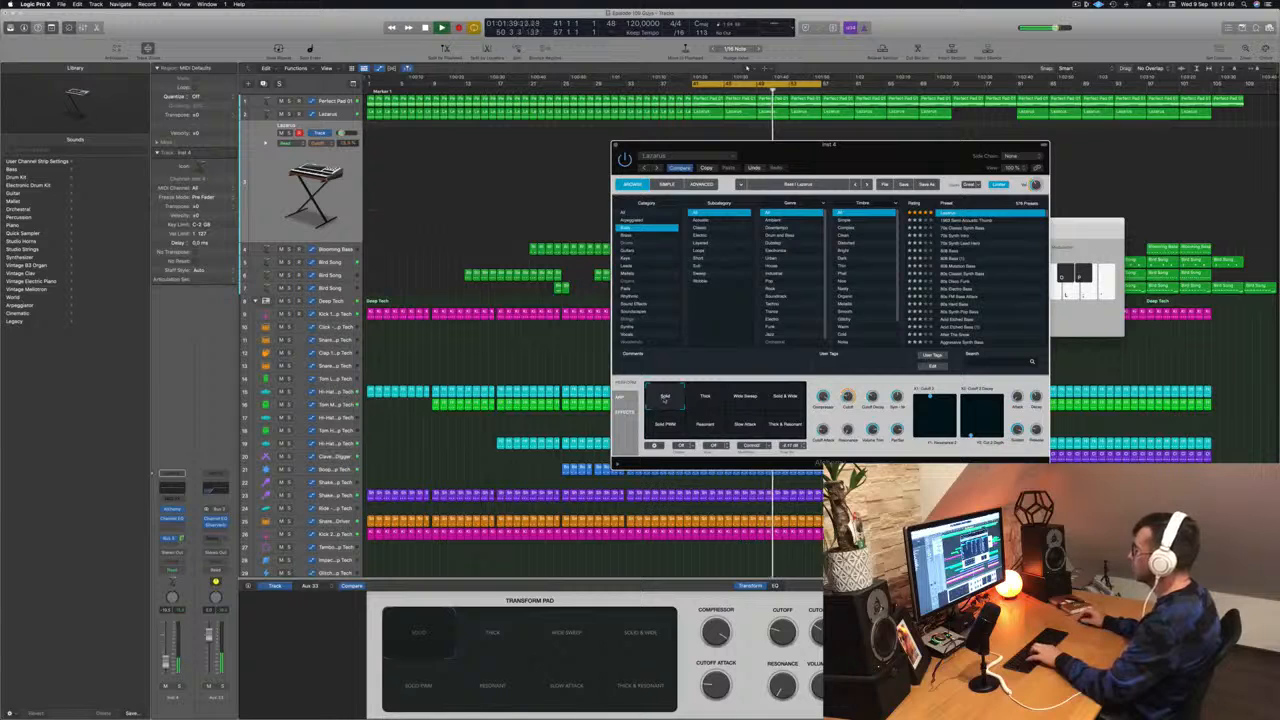
click(705, 399)
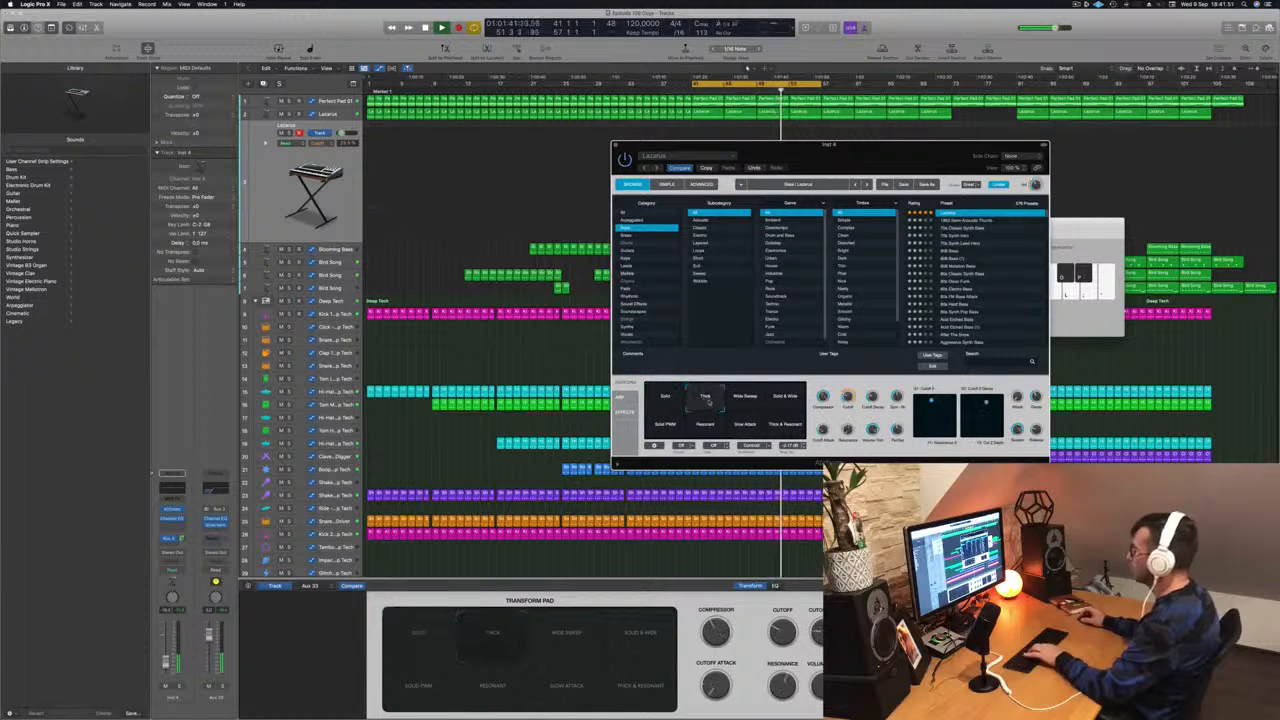
click(746, 399)
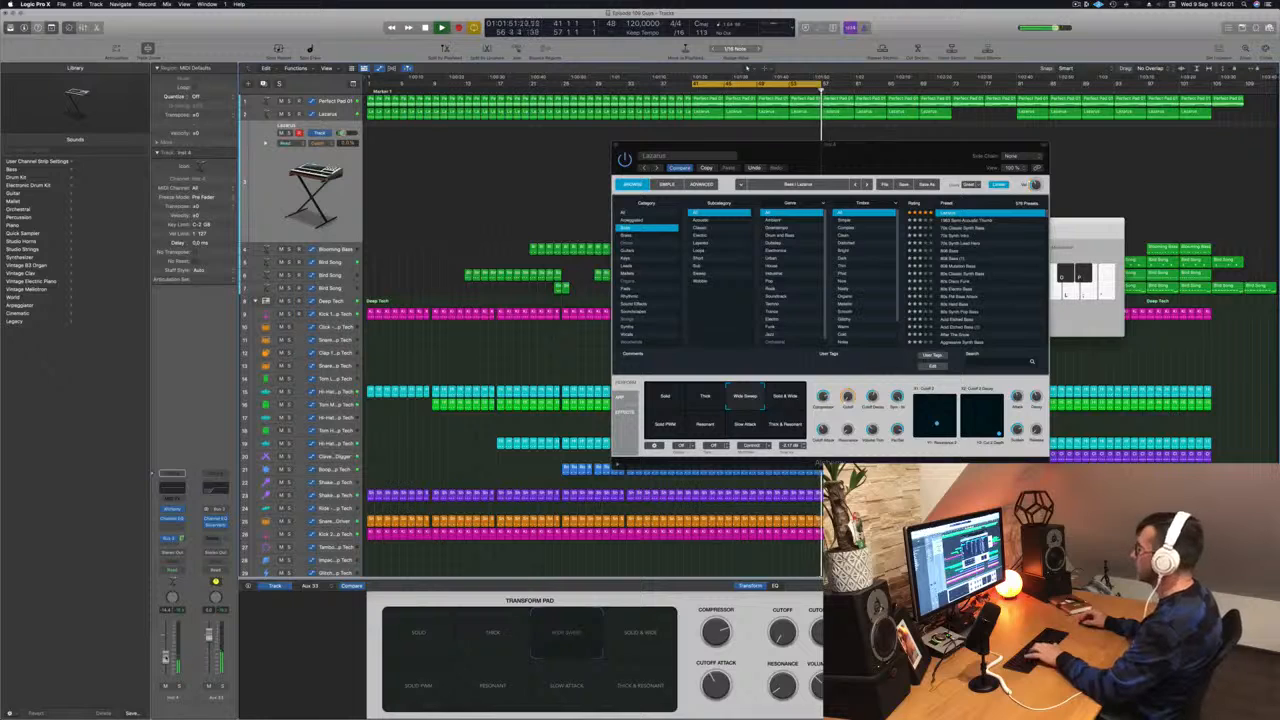
Bring Musical Typing in front of Alchemy and audition the notes E, G and A on the Lazarus bass in different octaves.
drag(1088, 223, 1096, 223)
click(990, 232)
key(h)
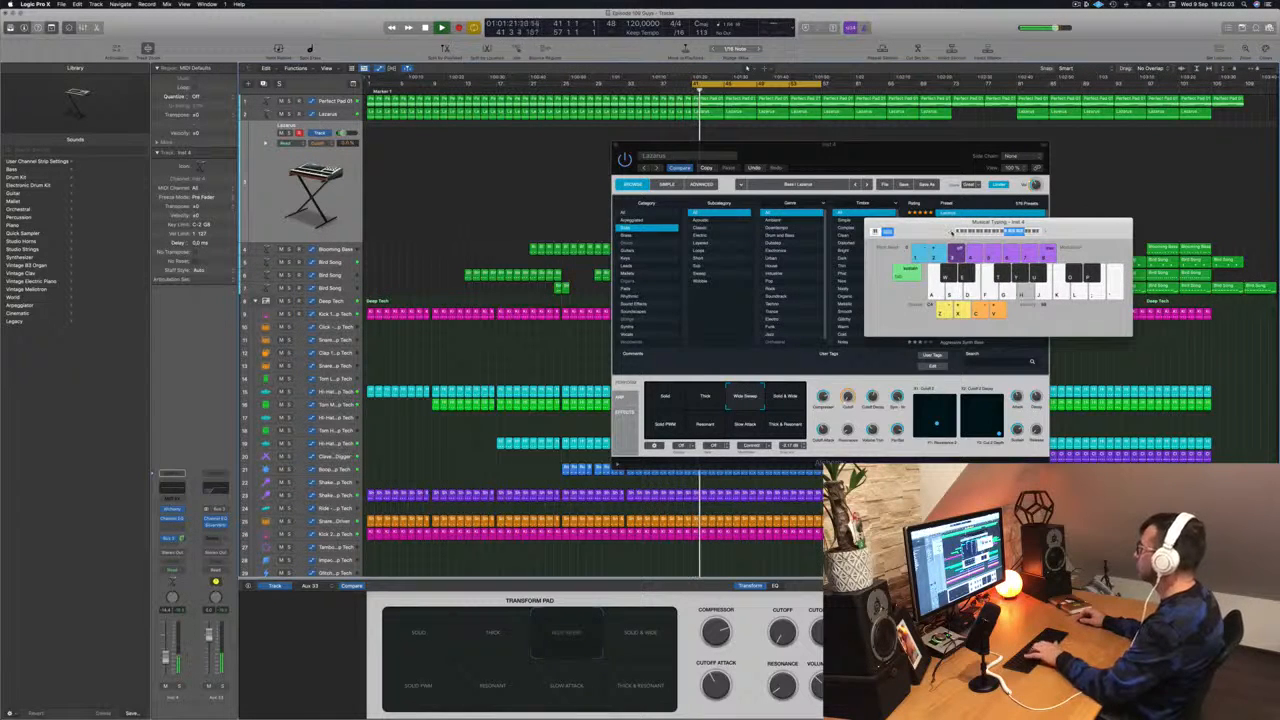
key(d)
key(g)
key(h)
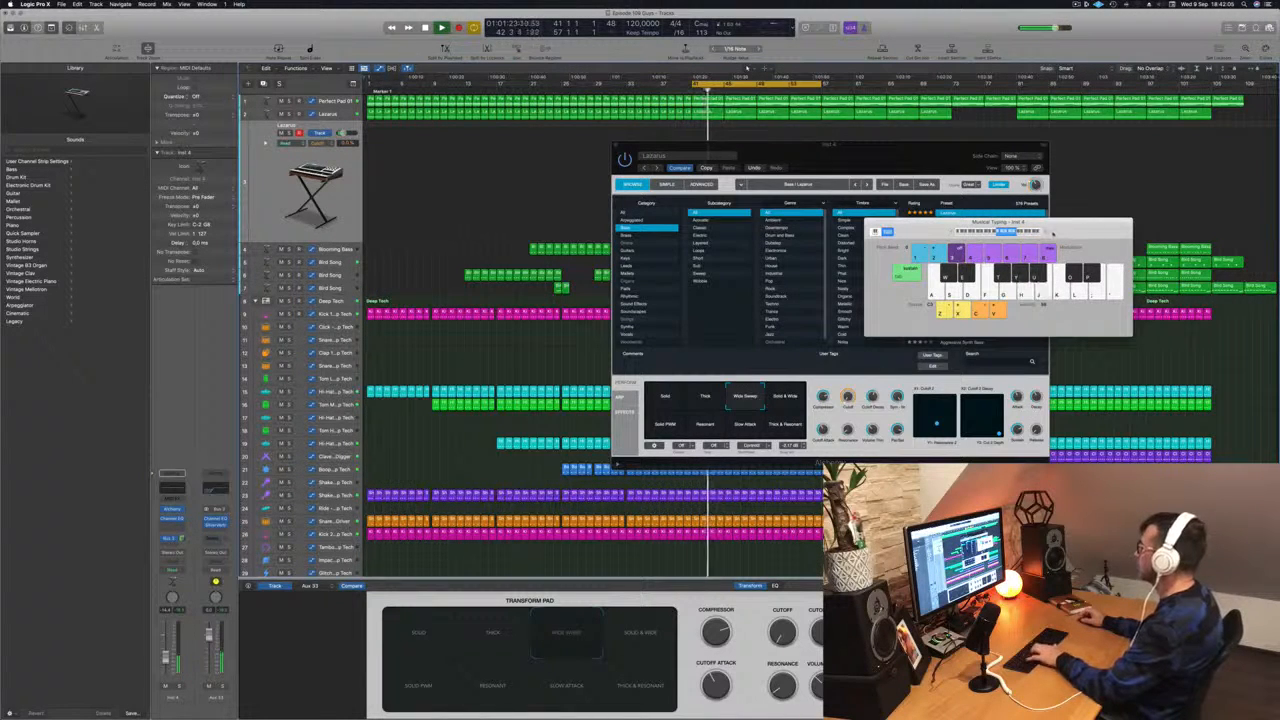
click(1046, 232)
key(d)
key(g)
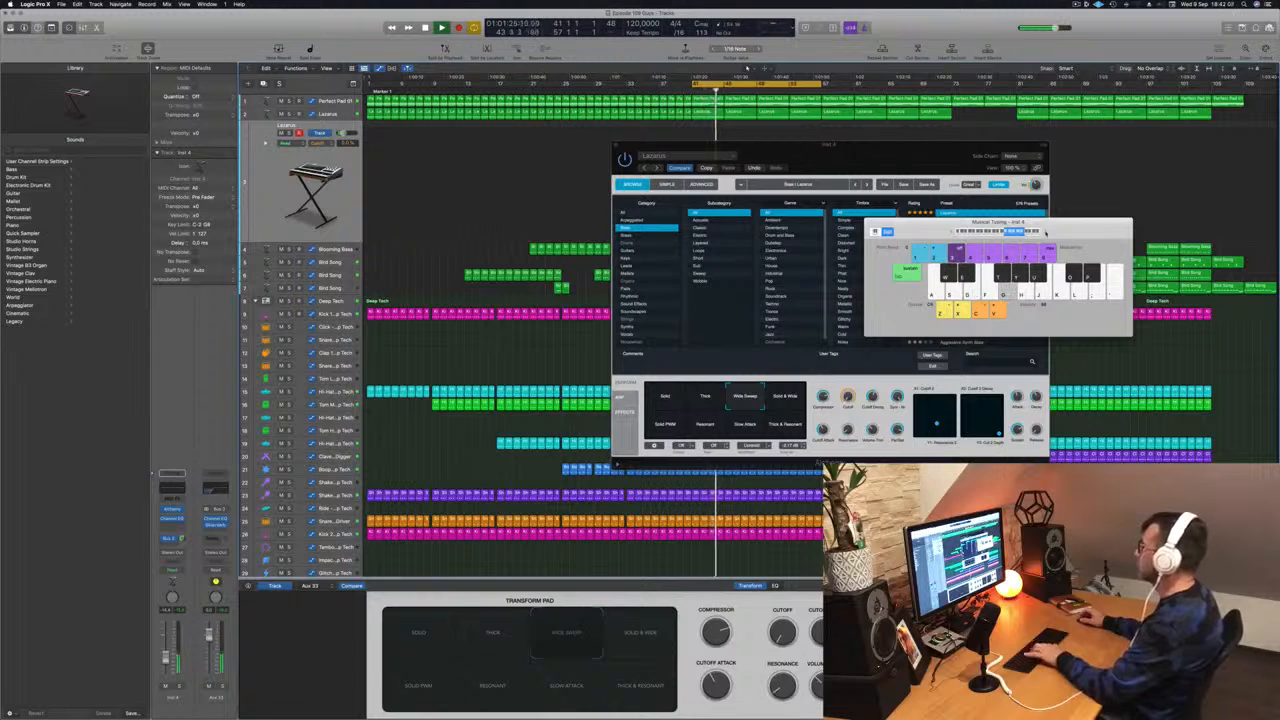
key(h)
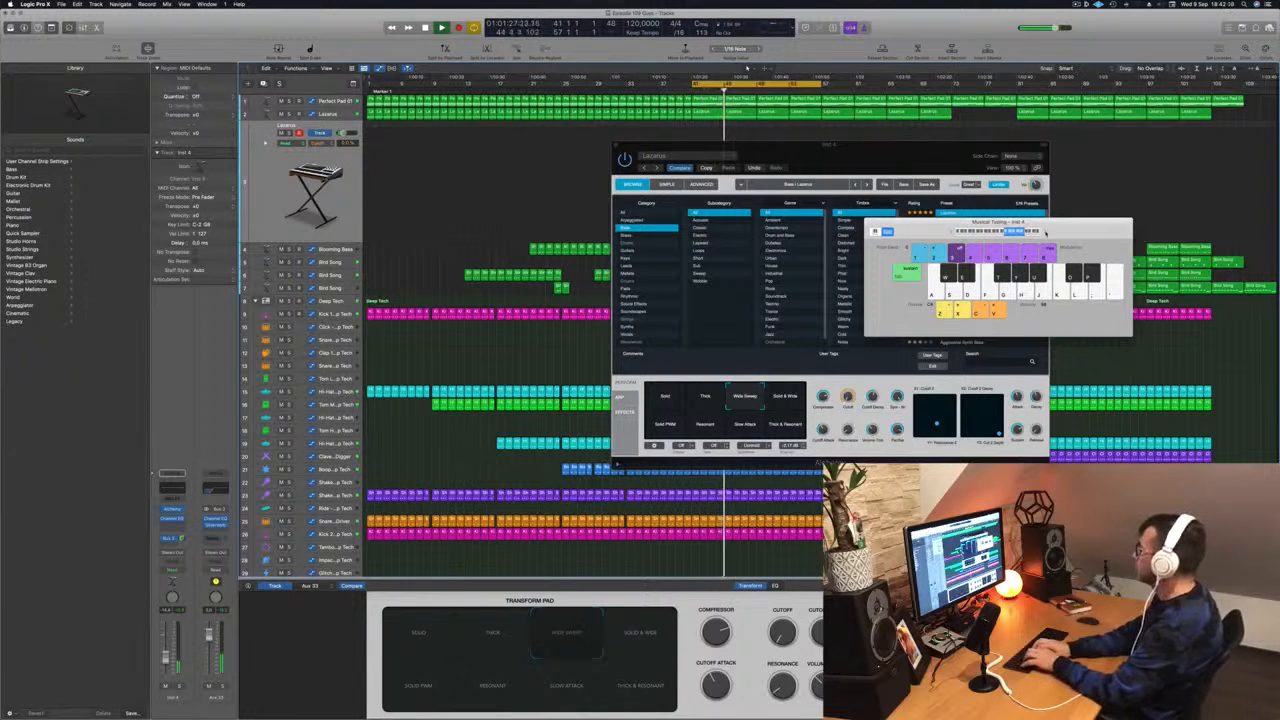
Try out a bass phrase using G, B, A, E, F and D over the looped section.
key(g)
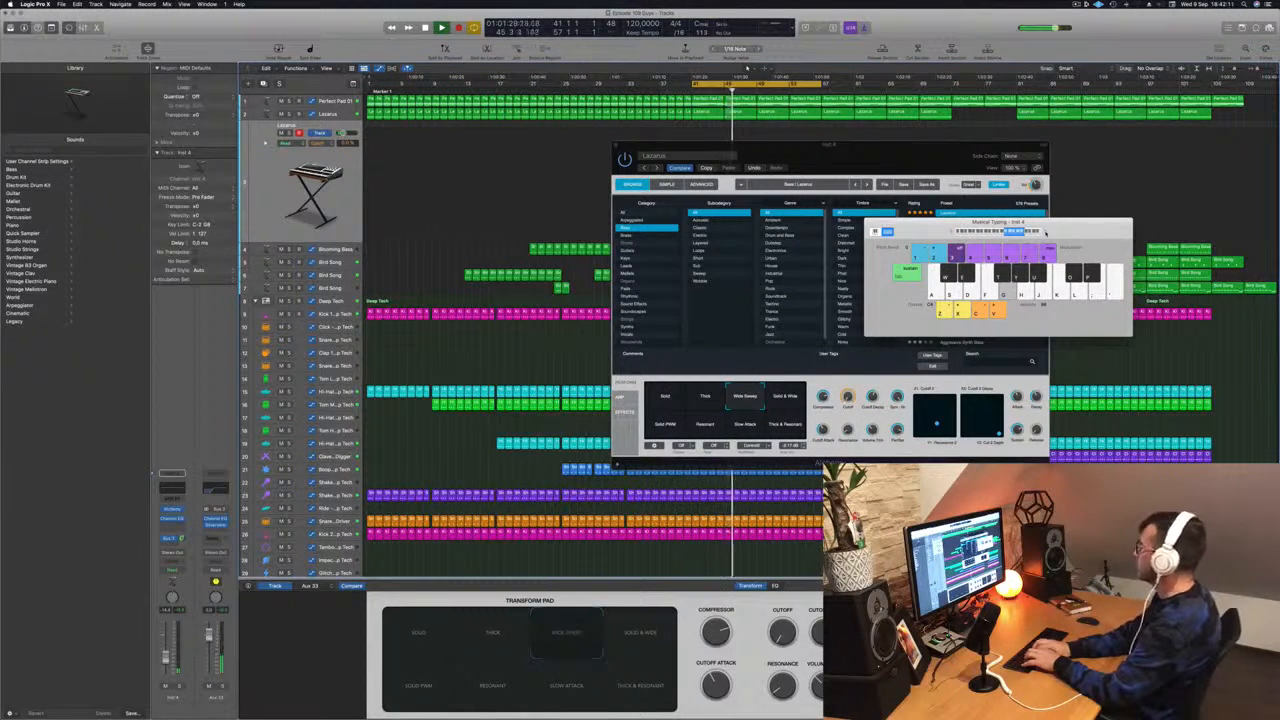
key(j)
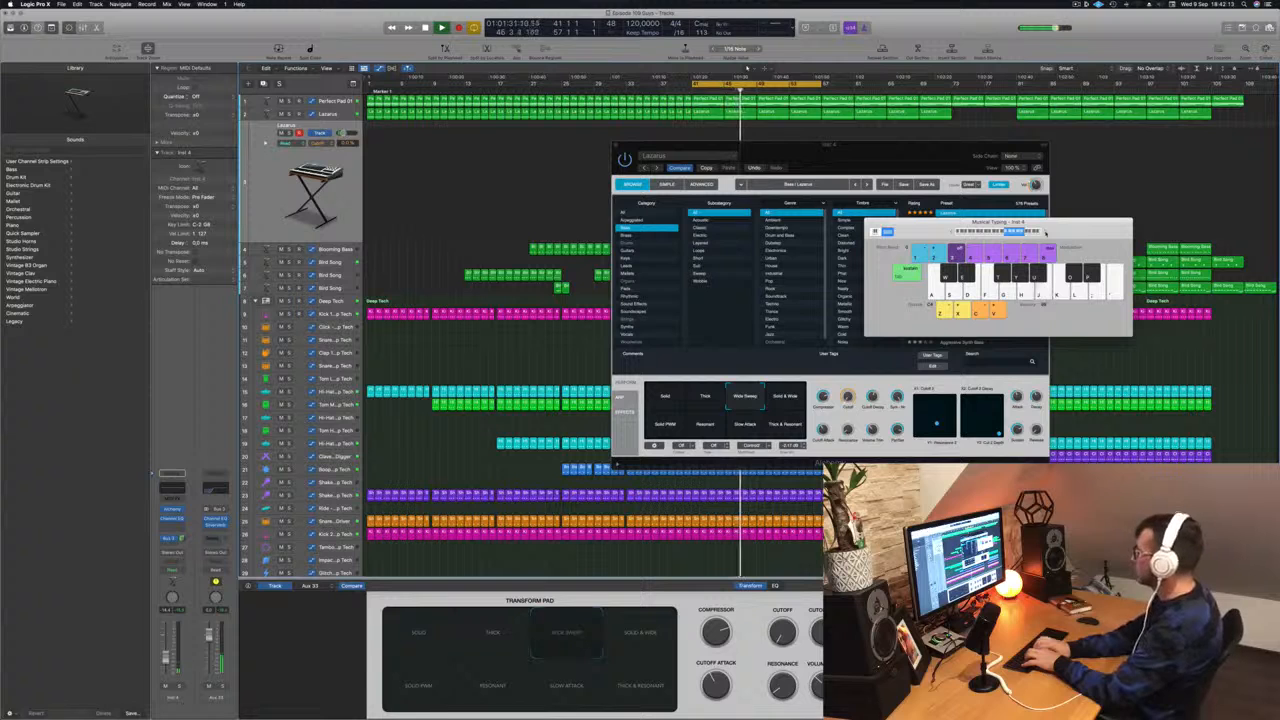
key(h)
key(d)
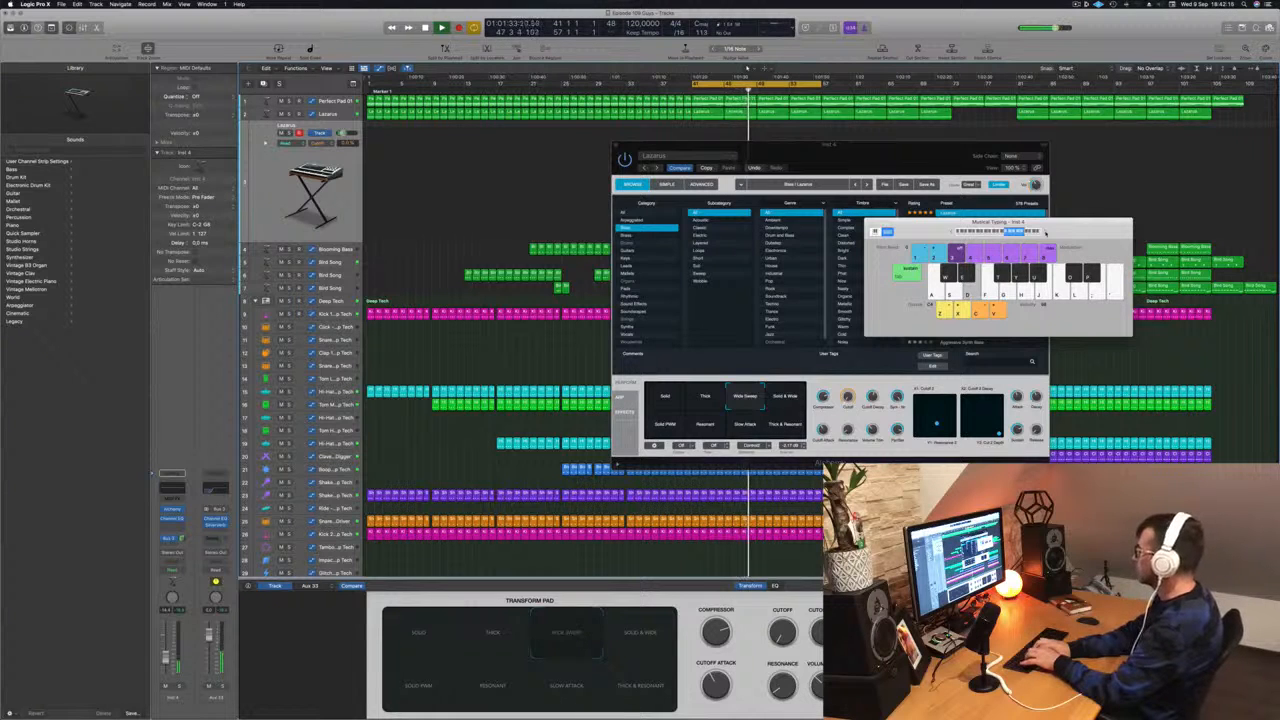
key(g)
key(f)
key(s)
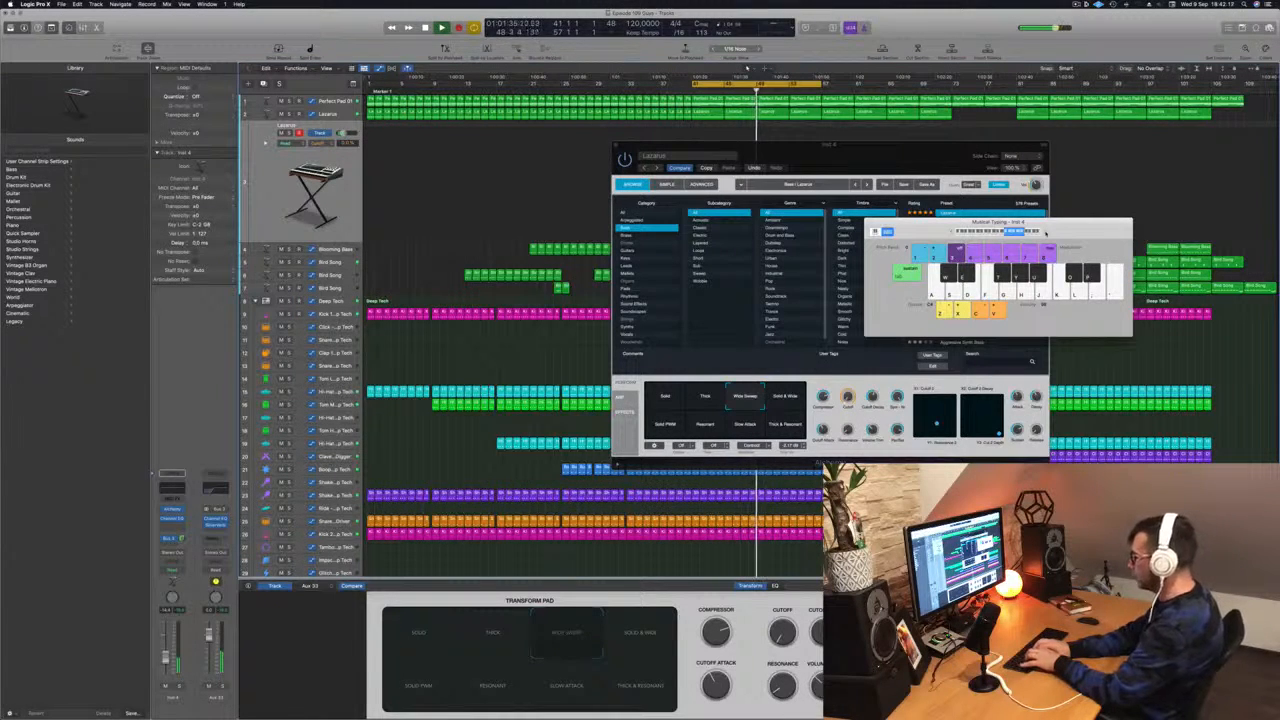
Record an improvised bass line with Musical Typing on the selected Lazarus track until the end of the cycle range.
key(r)
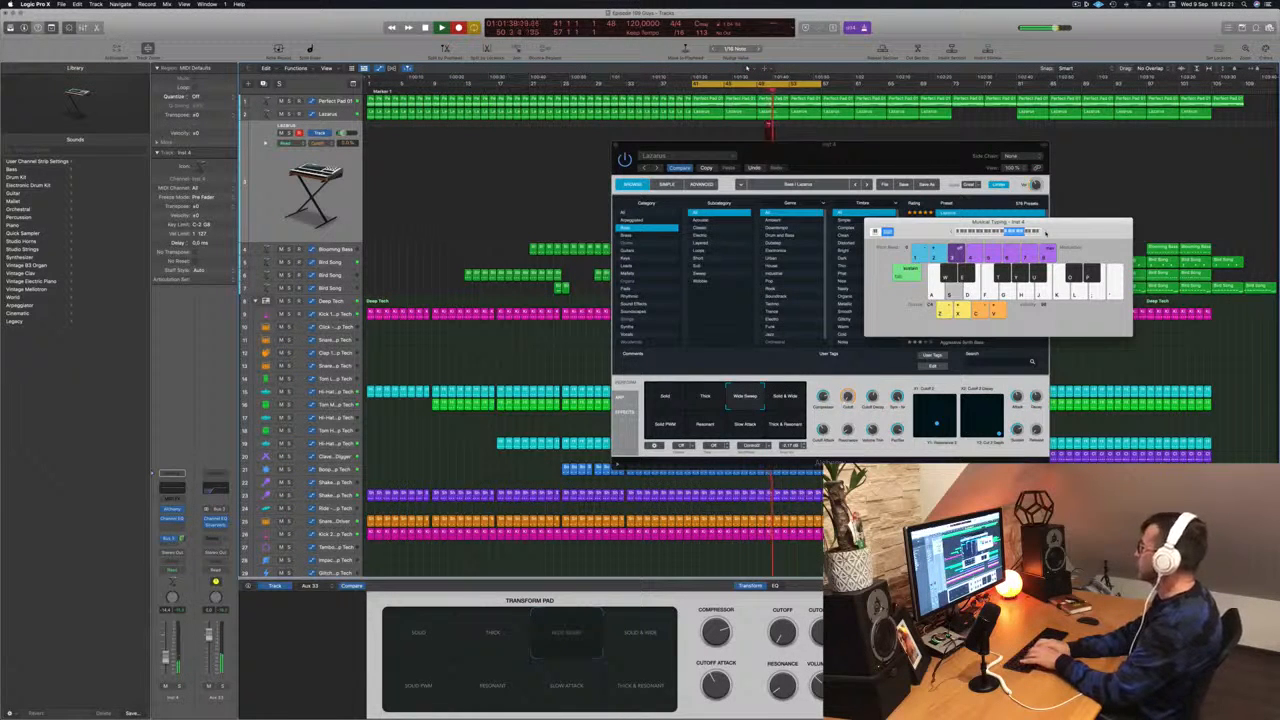
key(d)
key(g)
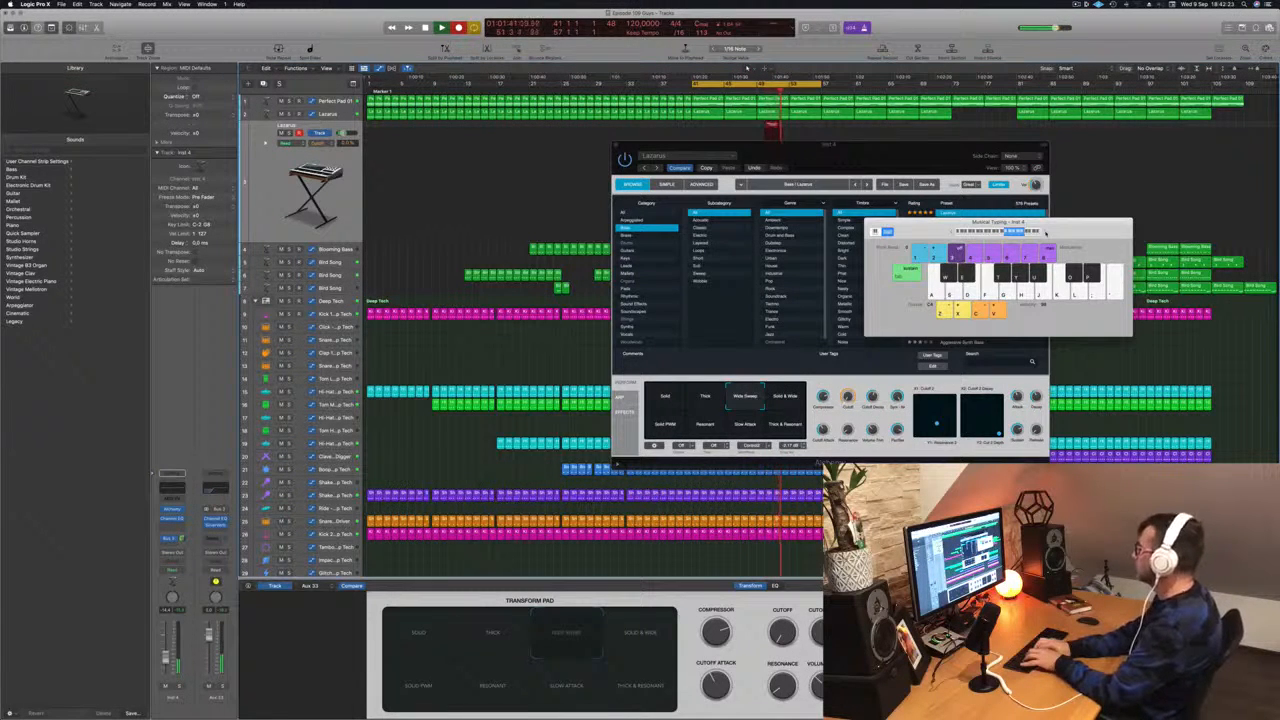
key(h)
key(f)
key(f)
key(f)
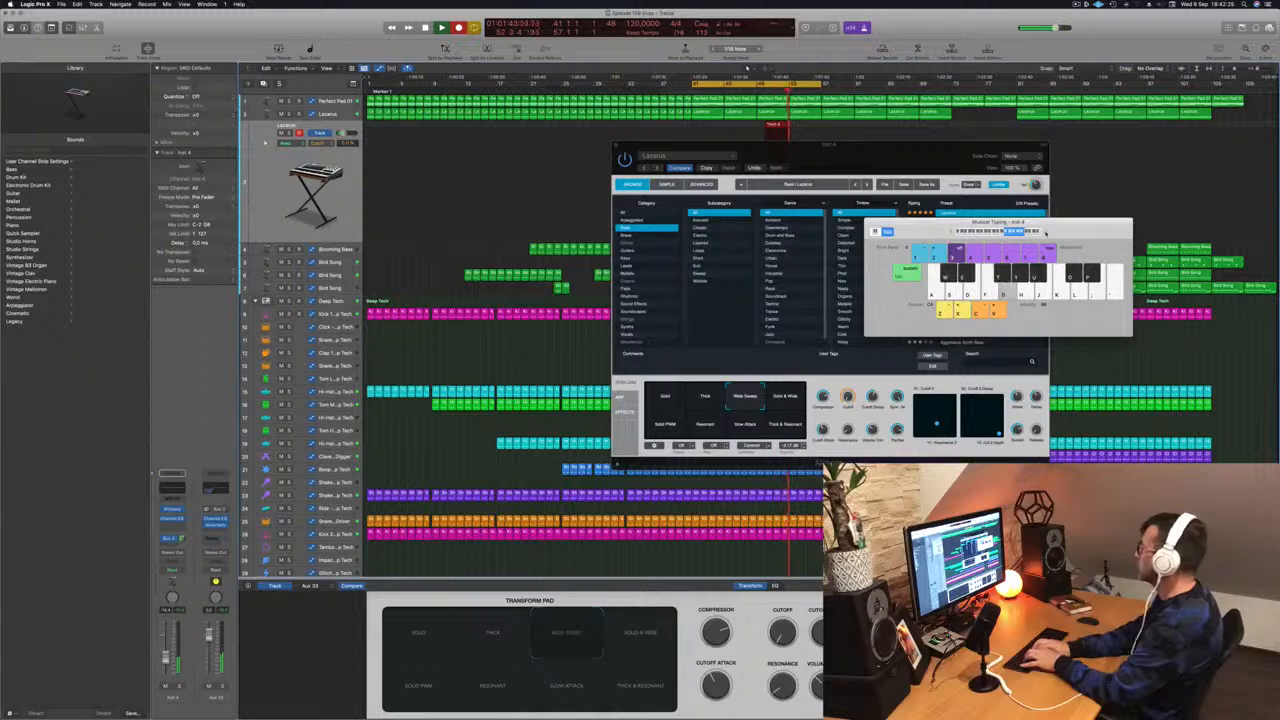
key(g)
key(f)
key(s)
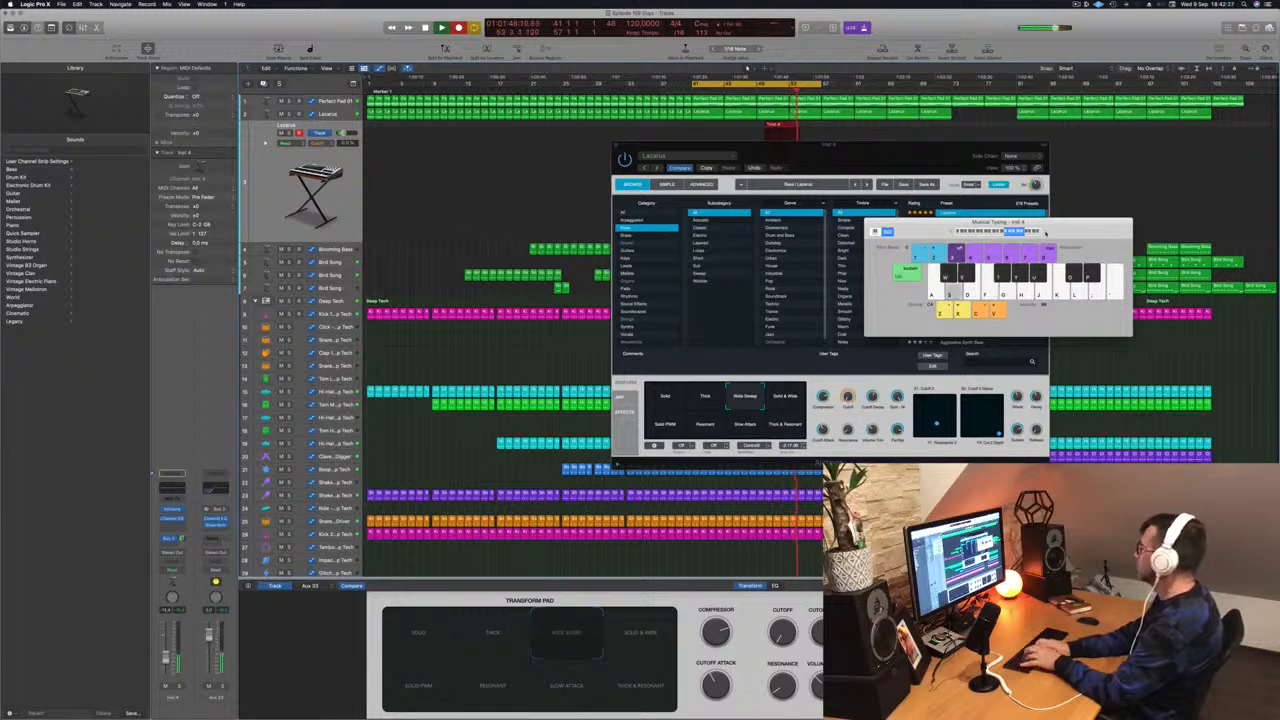
key(d)
key(f)
key(s)
key(d)
key(f)
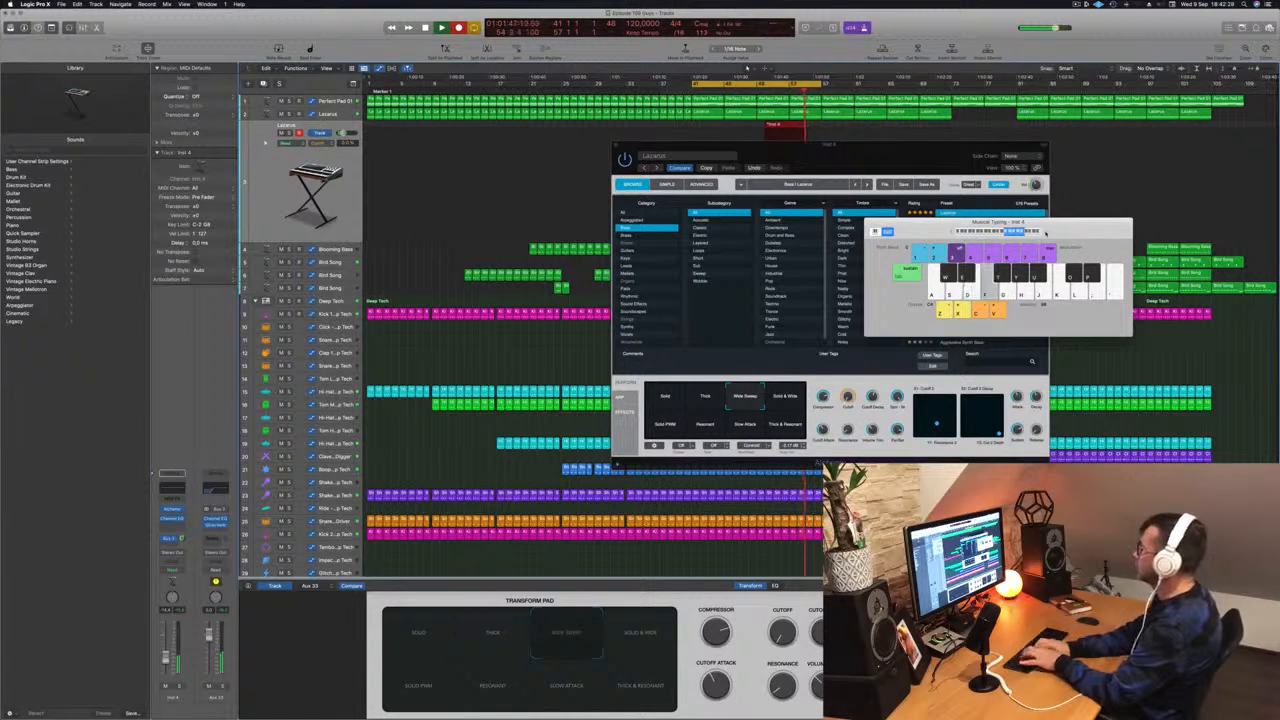
key(g)
key(j)
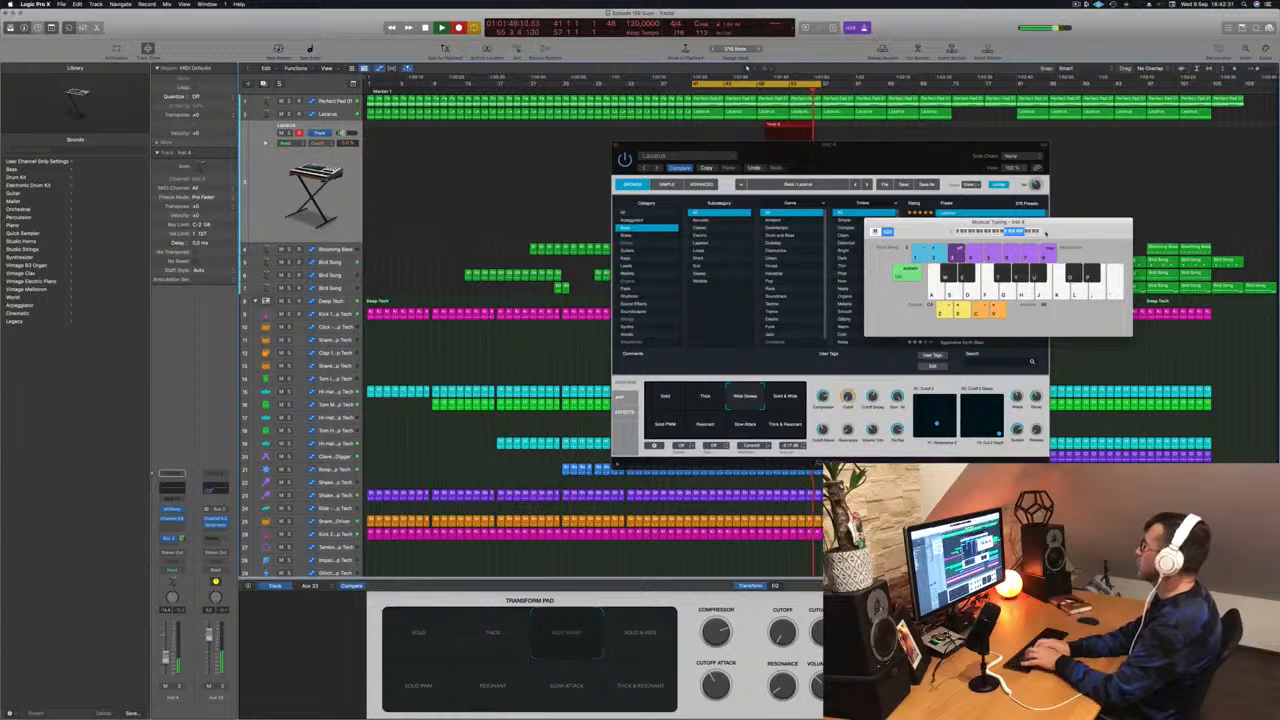
key(s)
key(s)
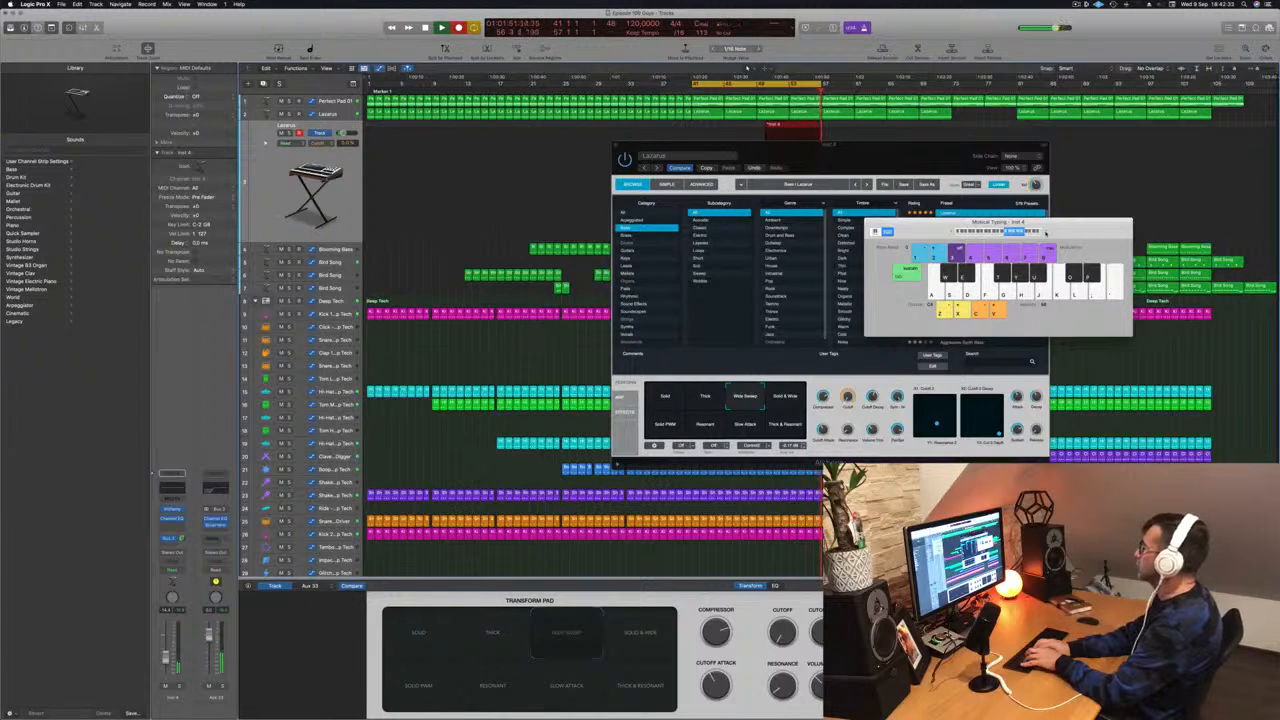
key(s)
key(space)
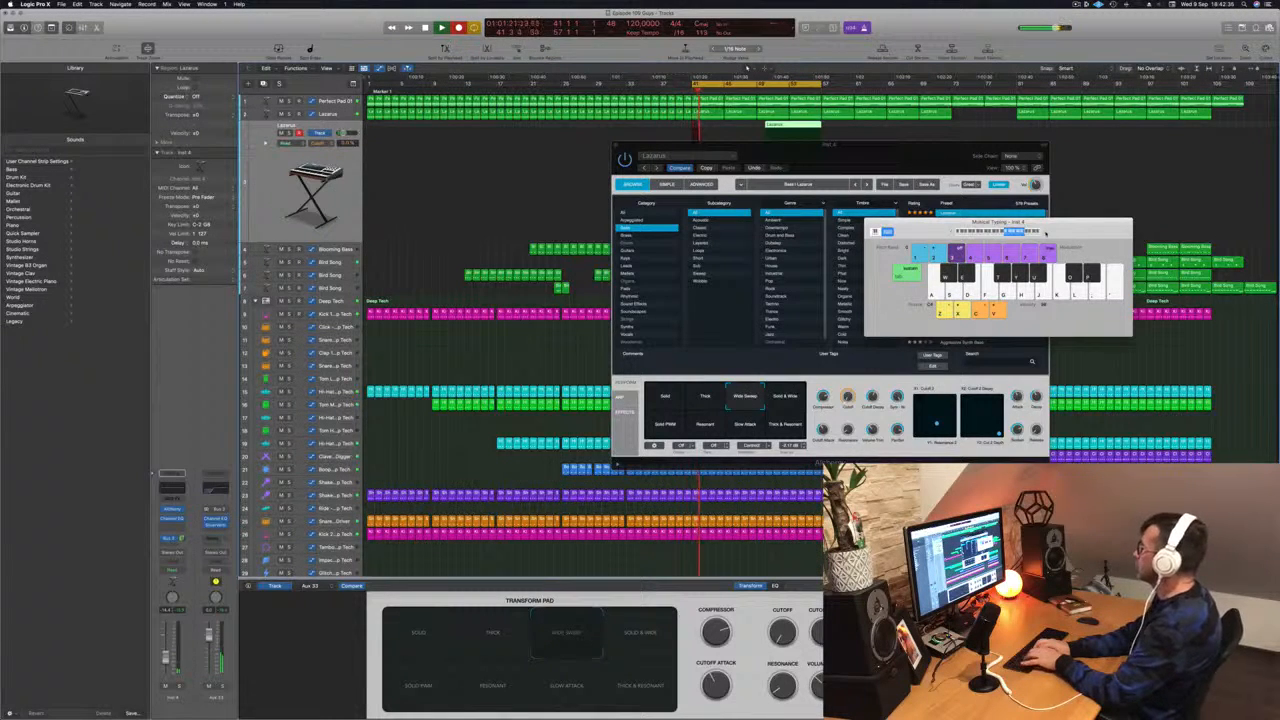
Keep recording bass notes on the Lazarus track from the start of the cycle range, and stop the take.
key(e)
key(f)
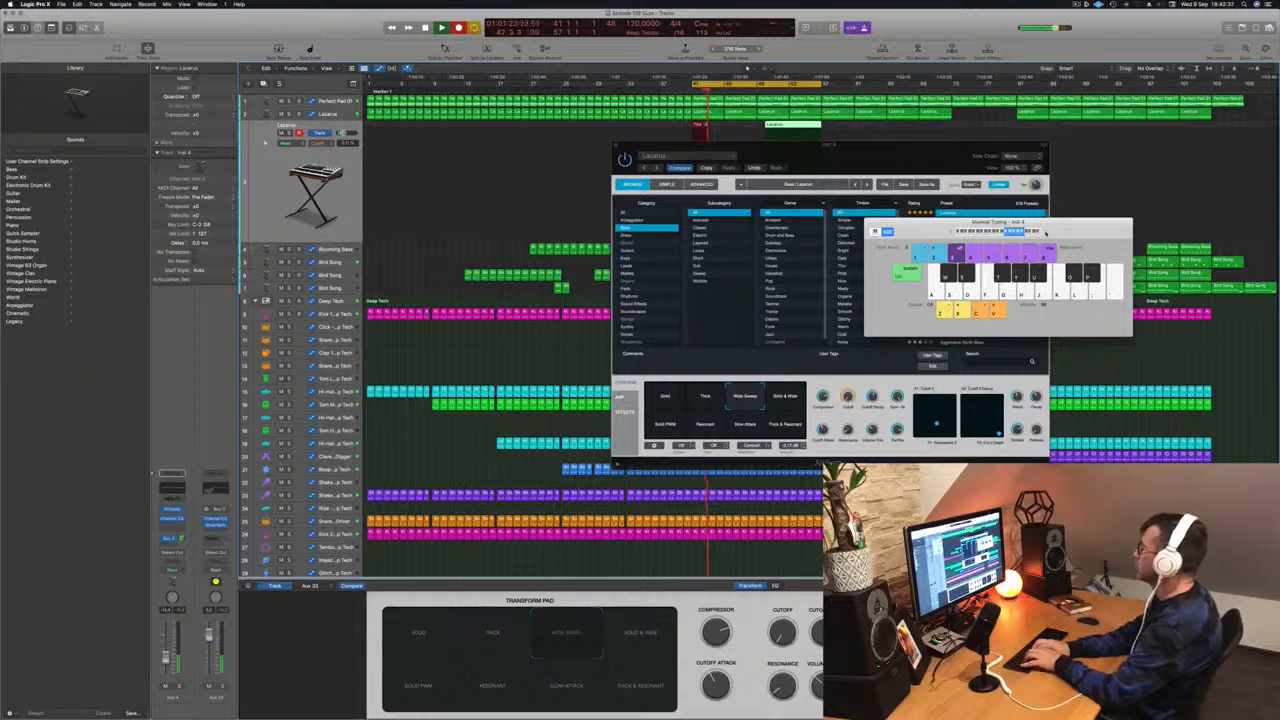
key(s)
key(d)
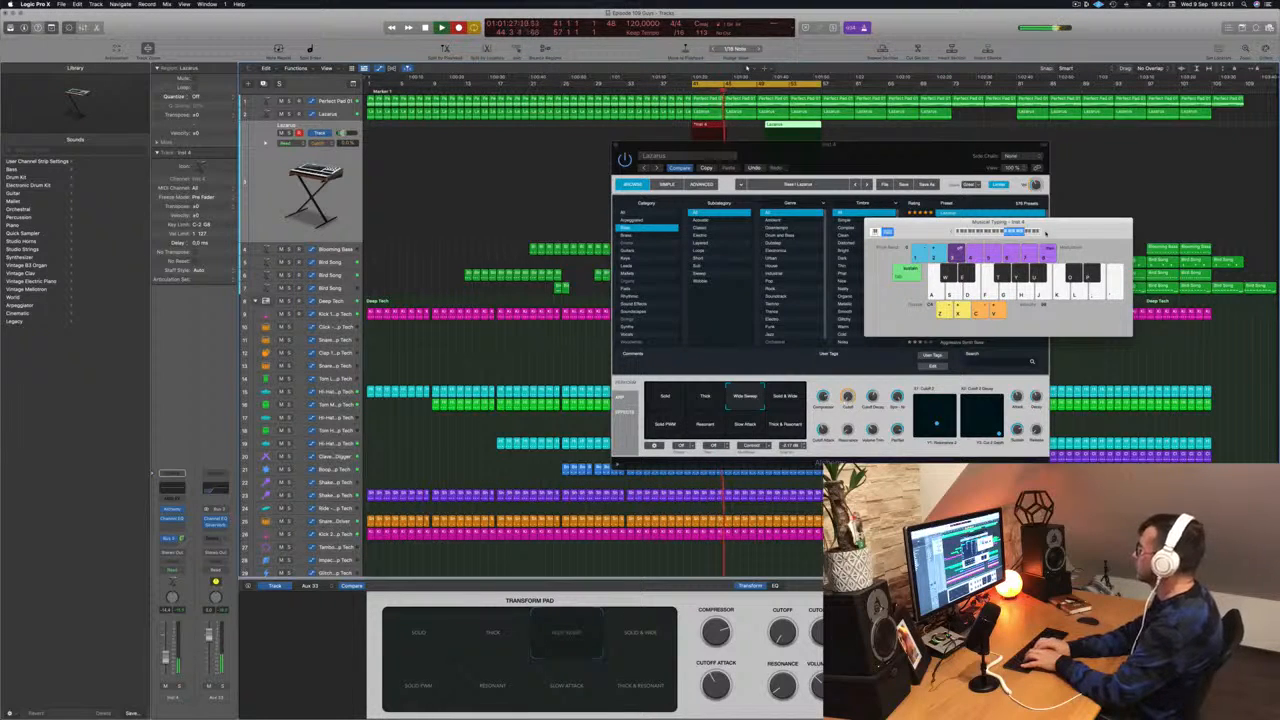
key(g)
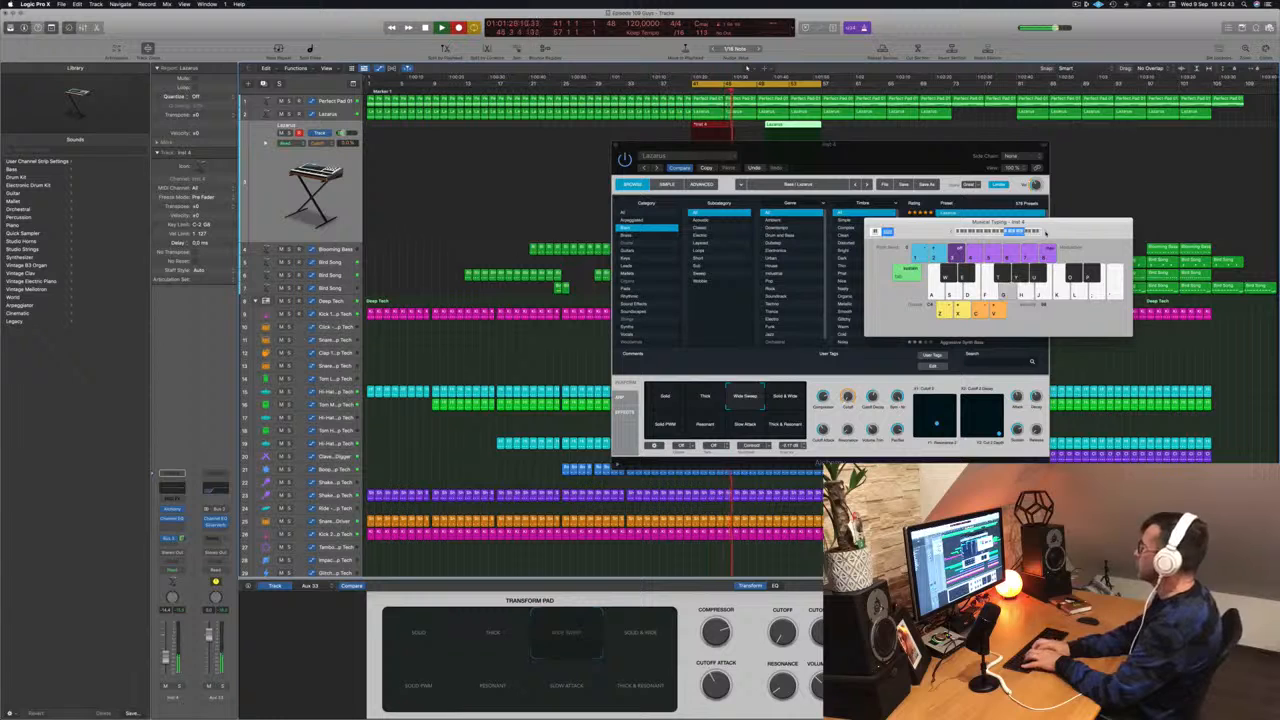
key(h)
key(g)
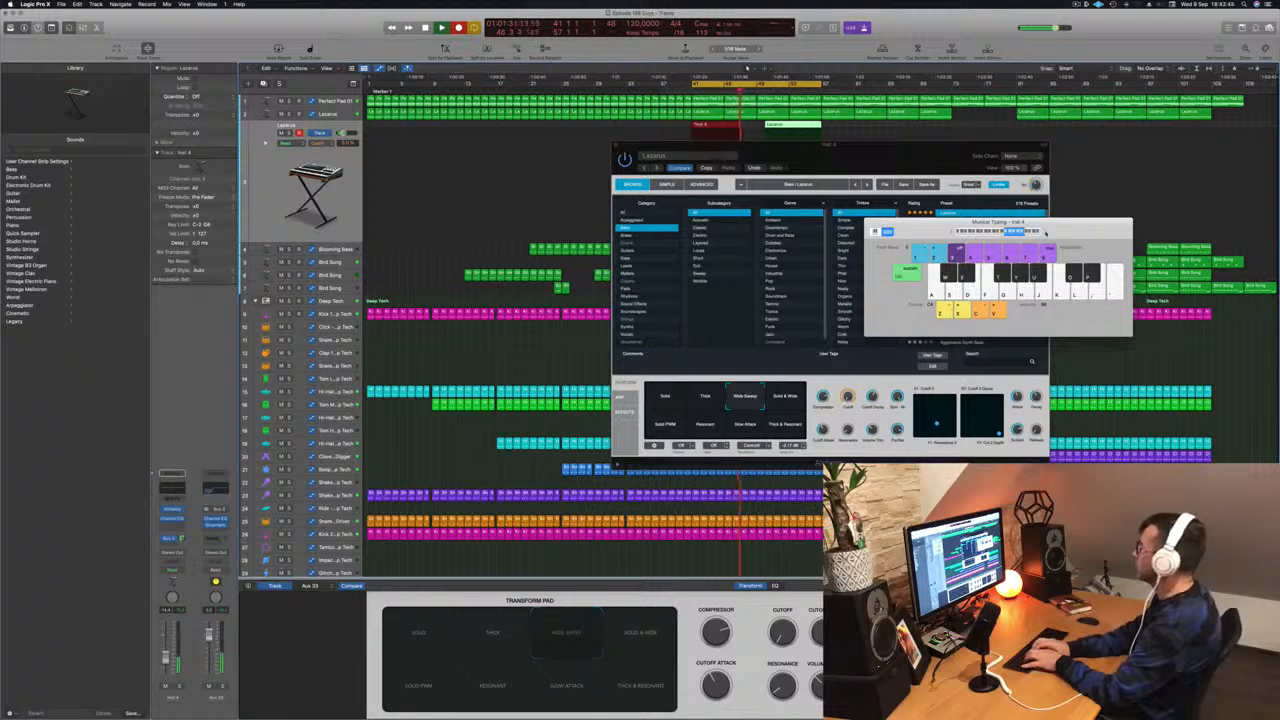
key(g)
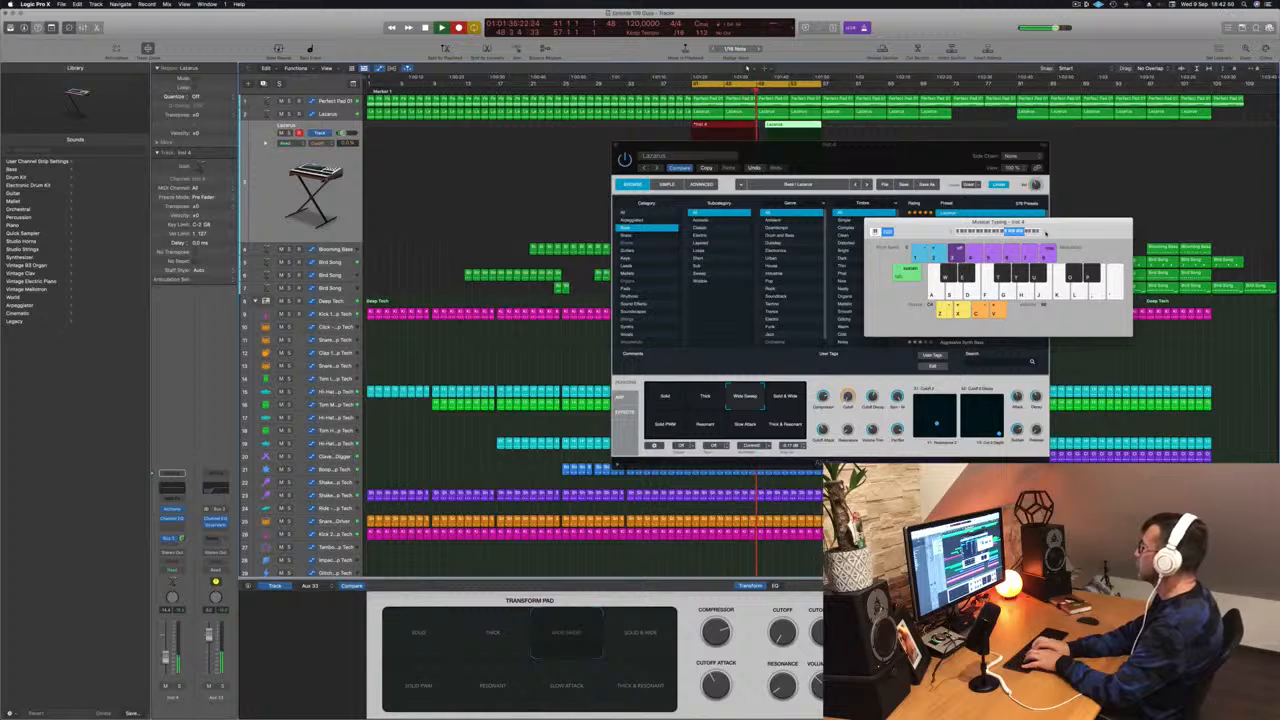
key(space)
Move the Alchemy window off the selected track's lane and delete both newly recorded bass regions.
key(space)
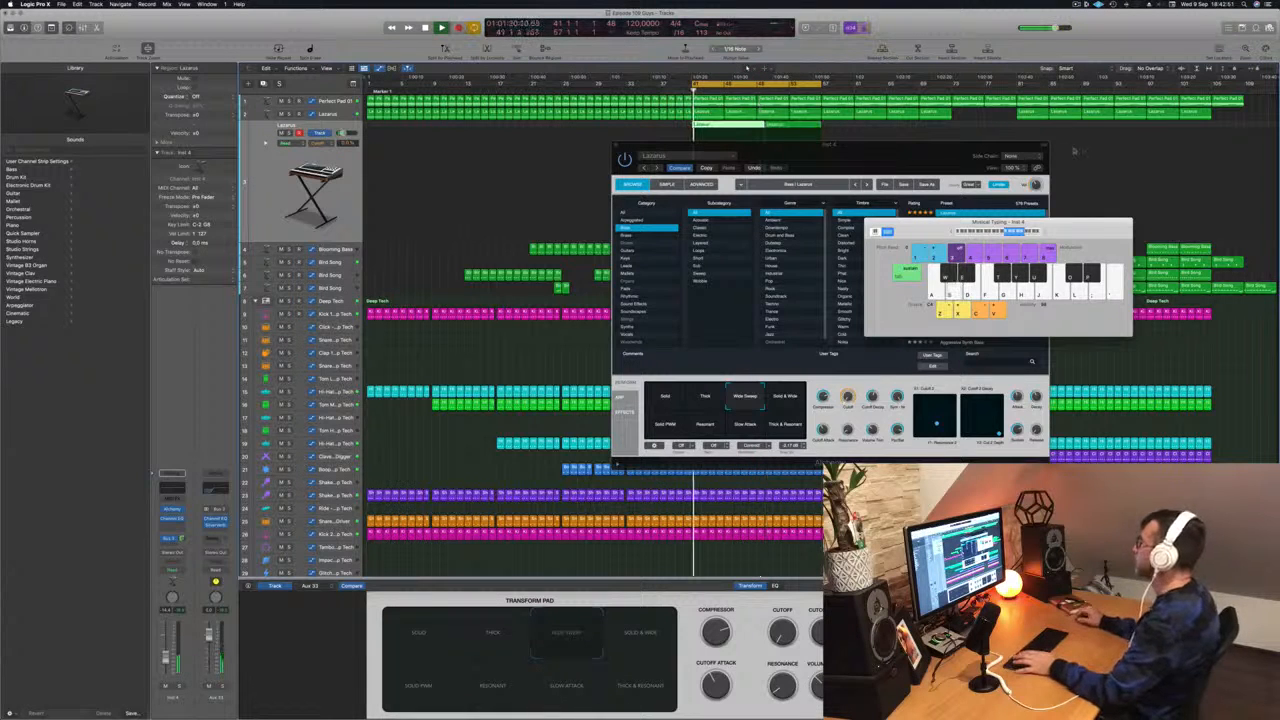
key(space)
drag(1014, 146, 786, 266)
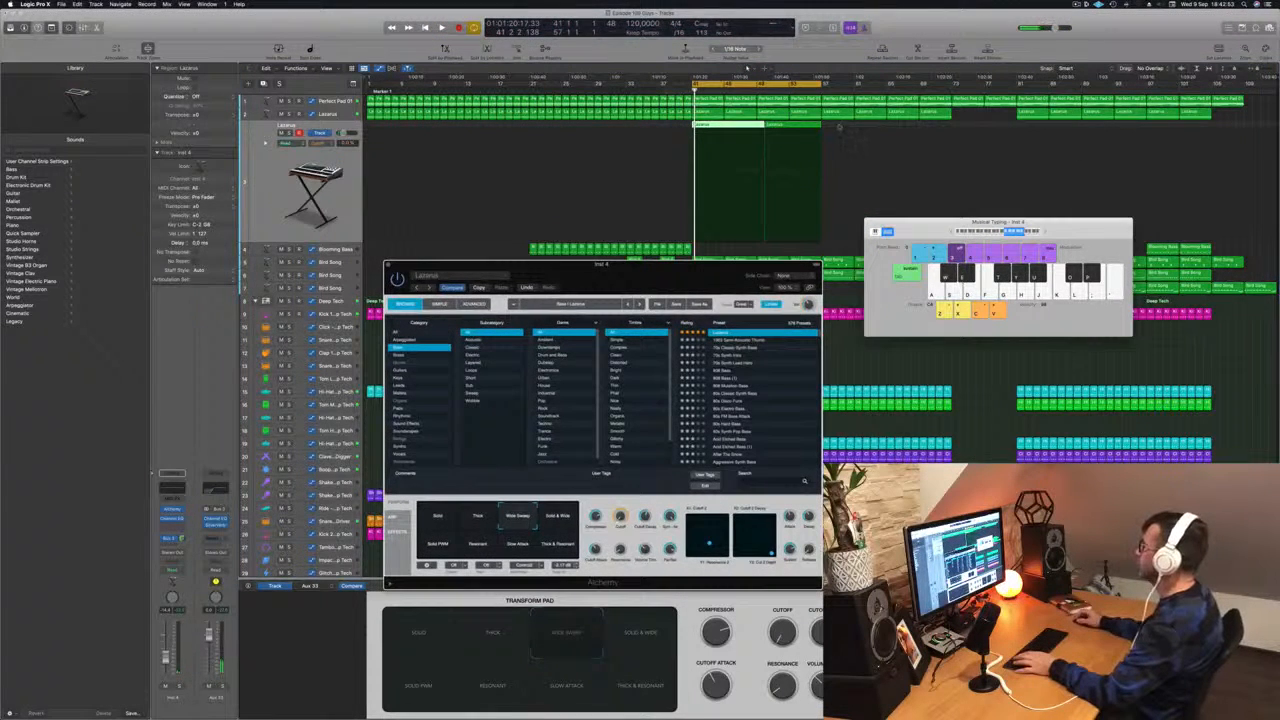
shift+click(730, 130)
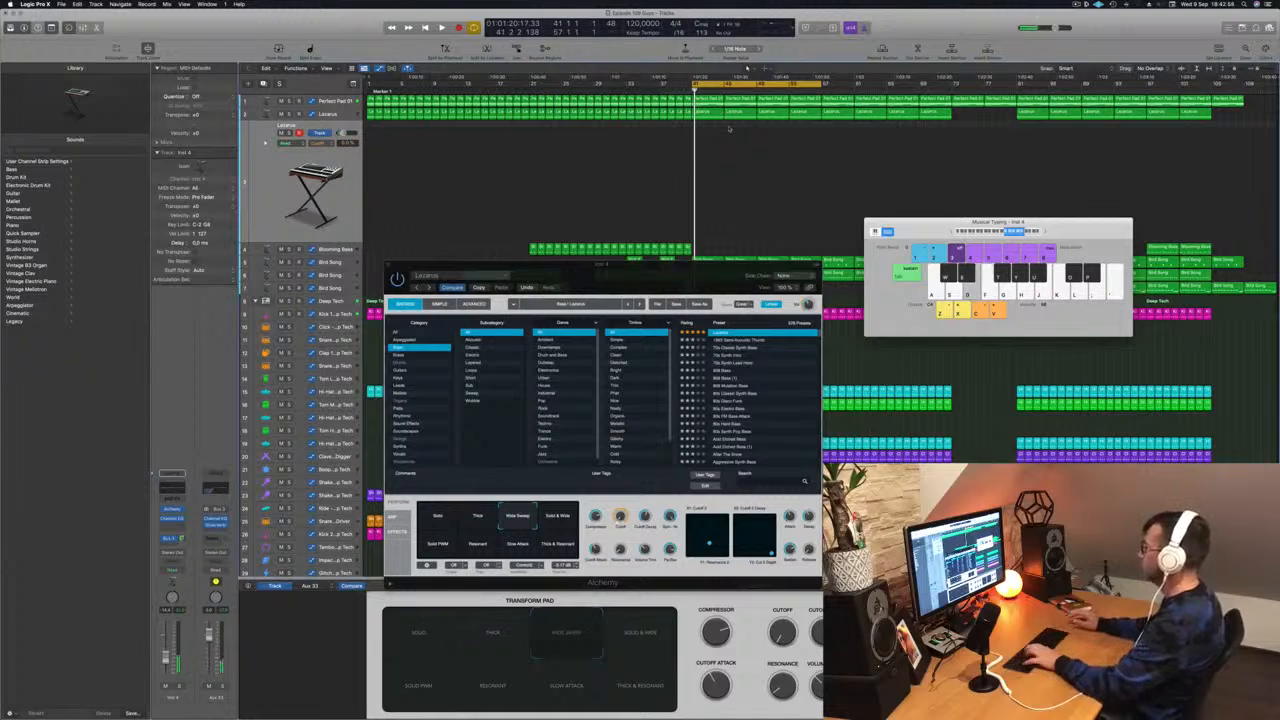
Try Alchemy's Solid & Wide, Thick & Resonant and Slow Attack transform snapshots, ending on Solid PWM.
click(570, 514)
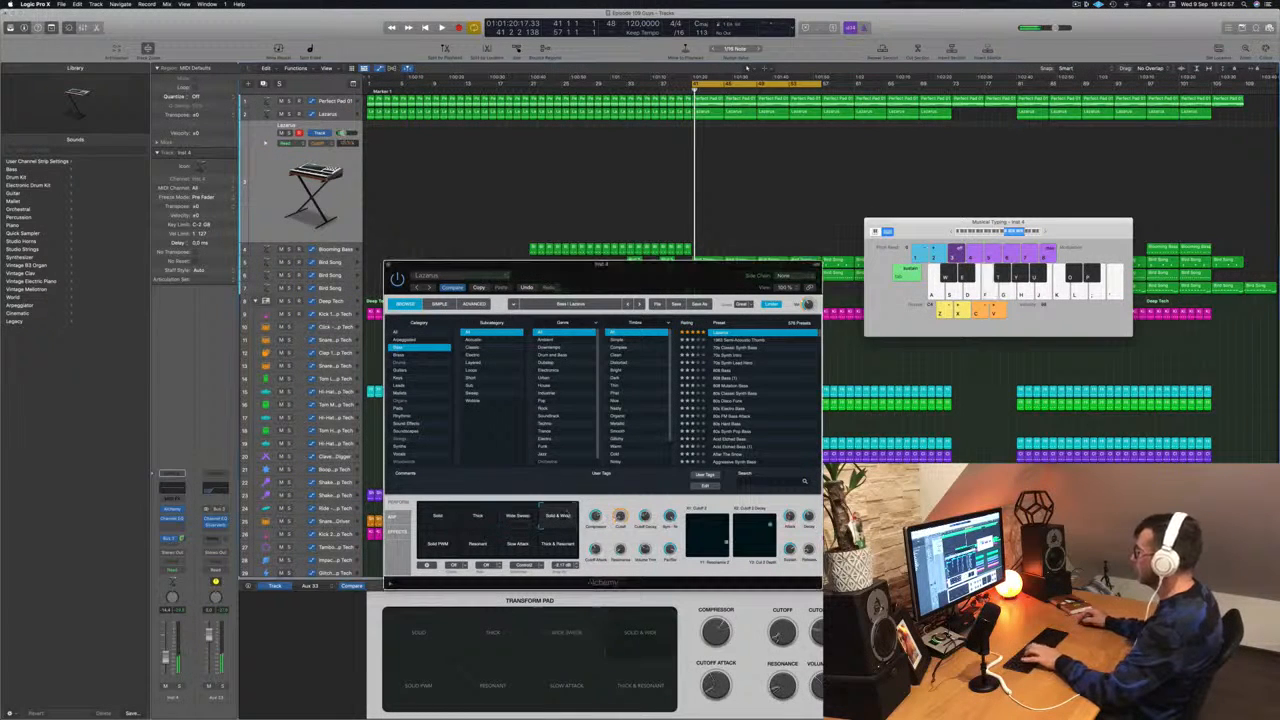
click(559, 545)
click(518, 548)
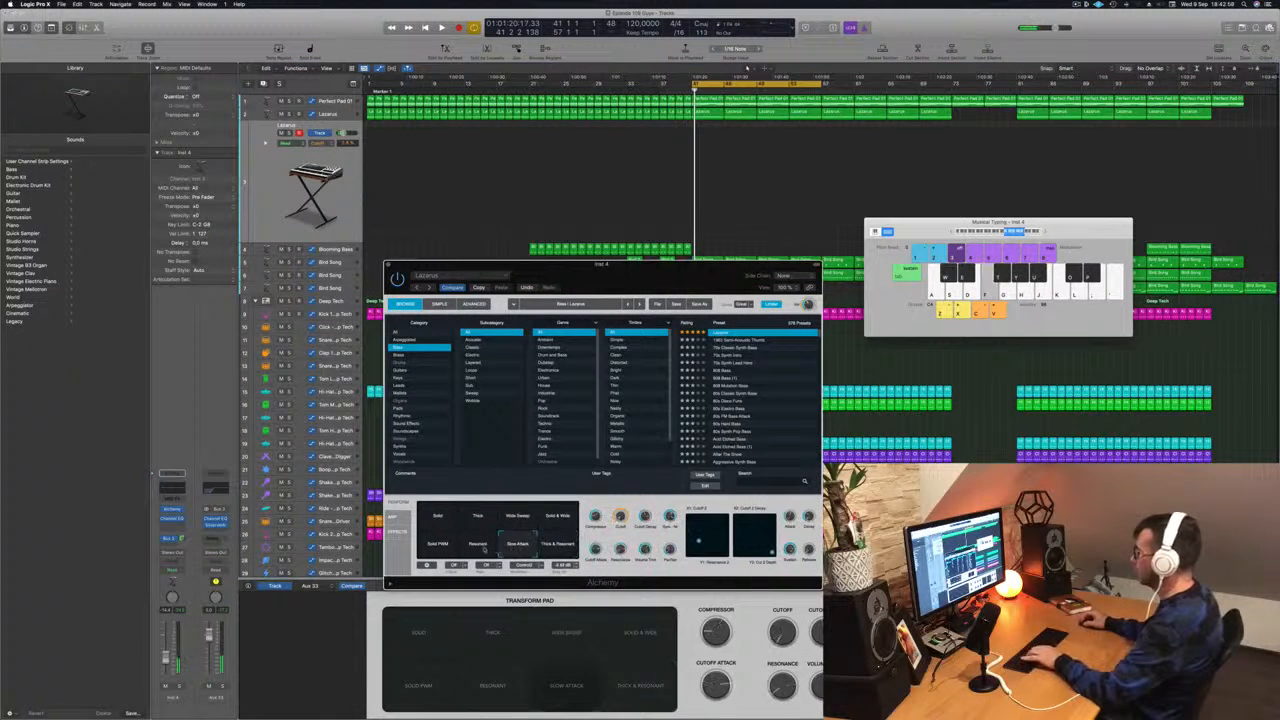
click(432, 549)
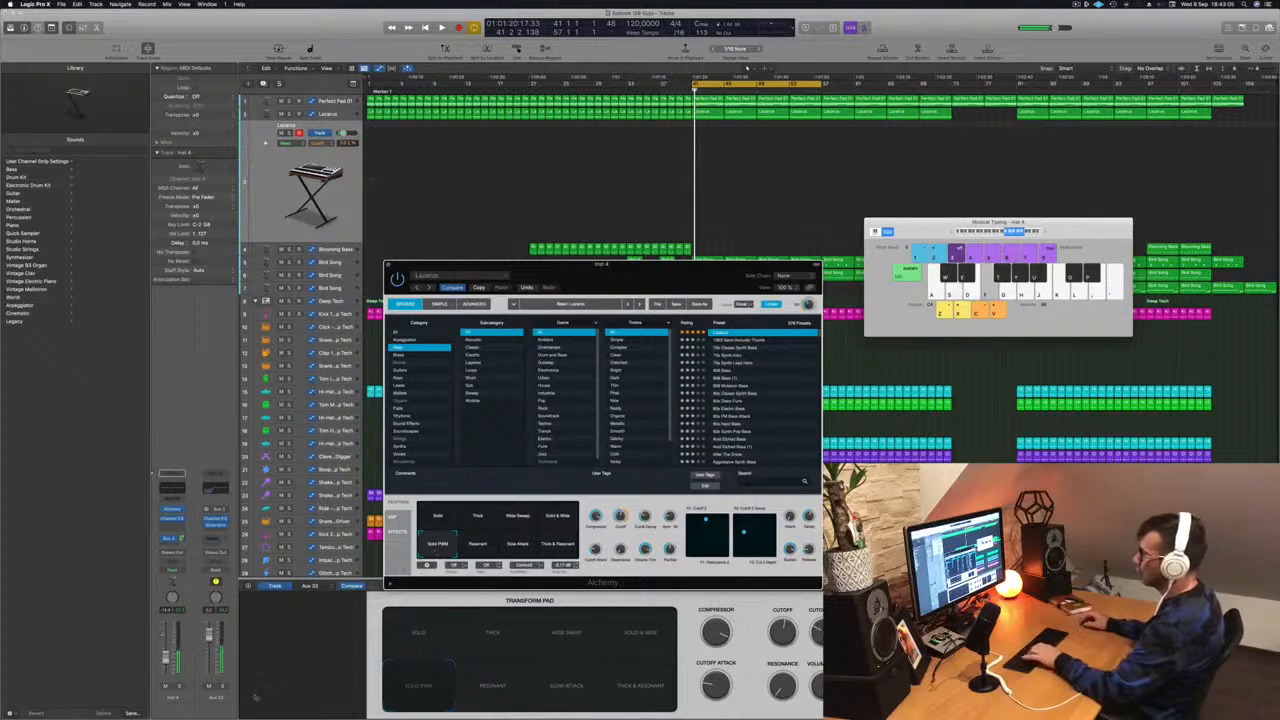
Audition the Solid PWM bass sound with single notes, mainly F and D, against the looped playback.
key(f)
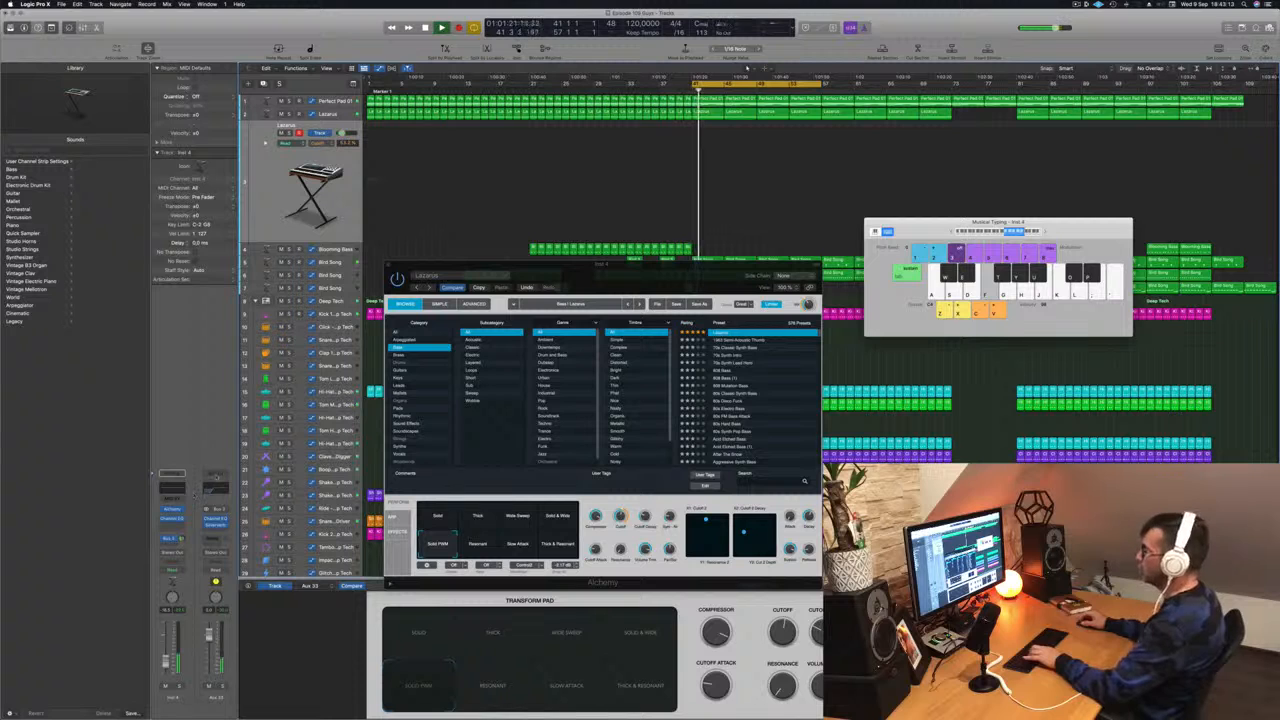
key(s)
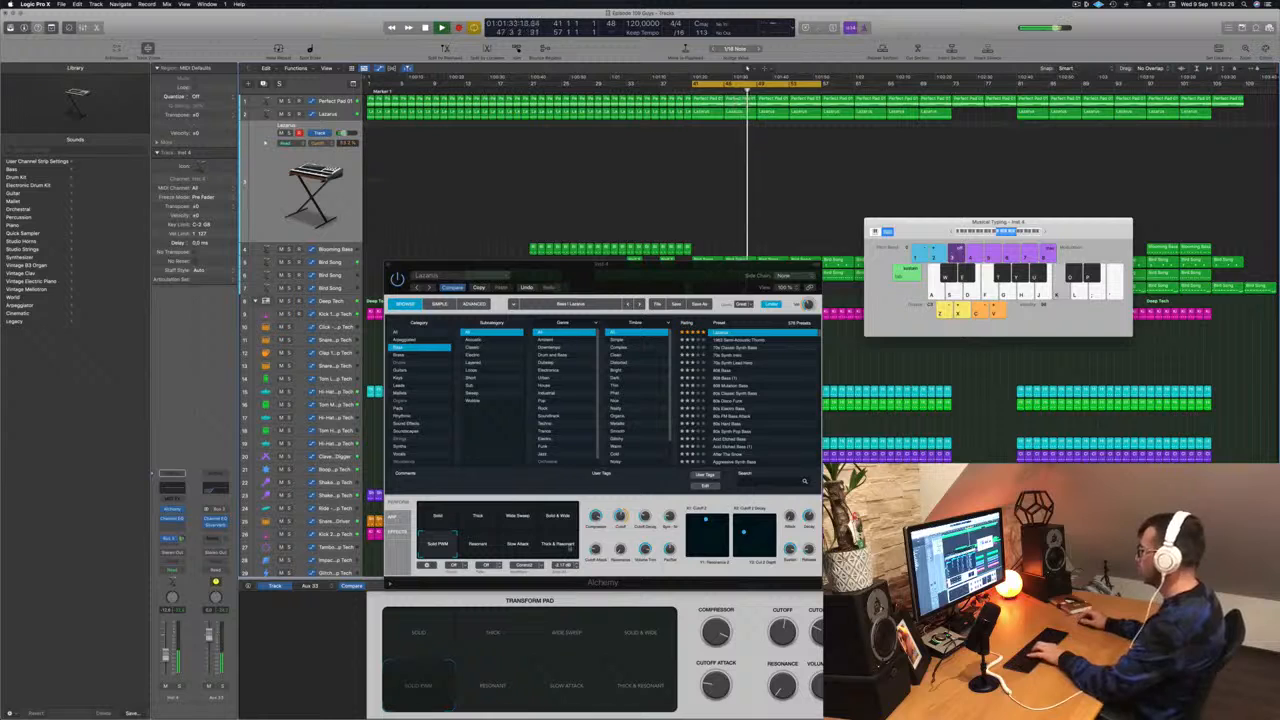
key(f)
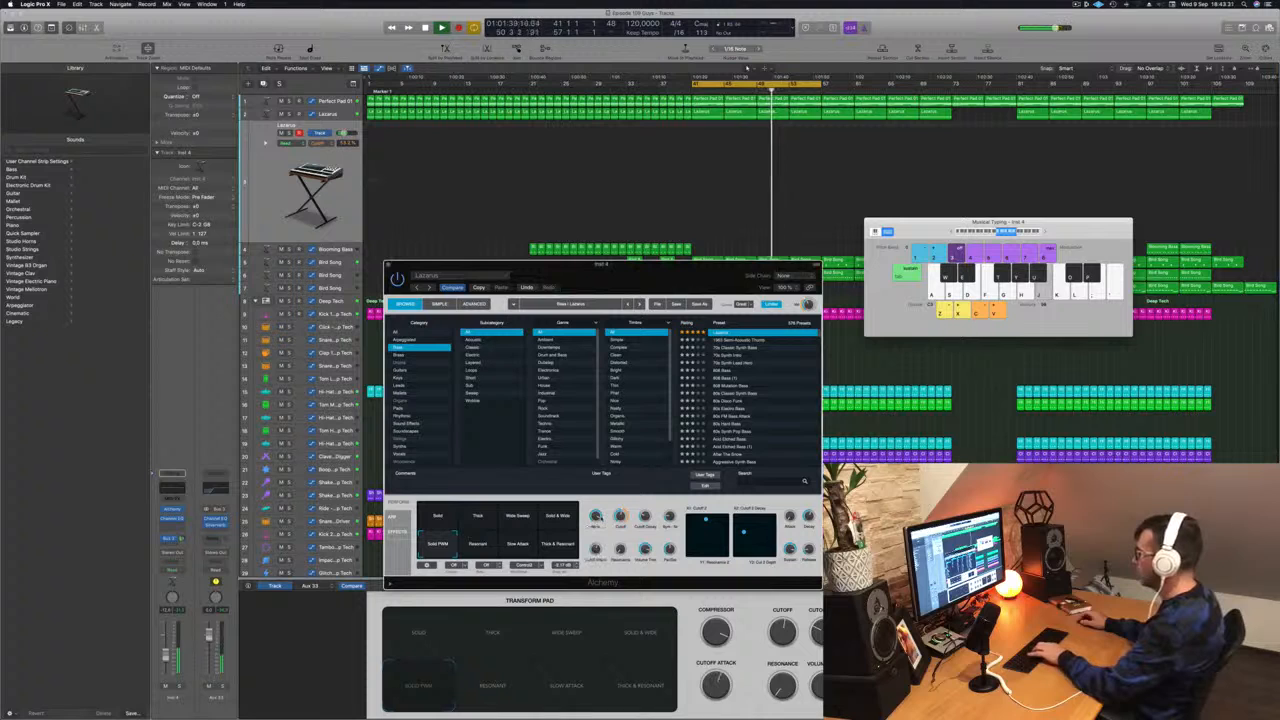
key(k)
key(f)
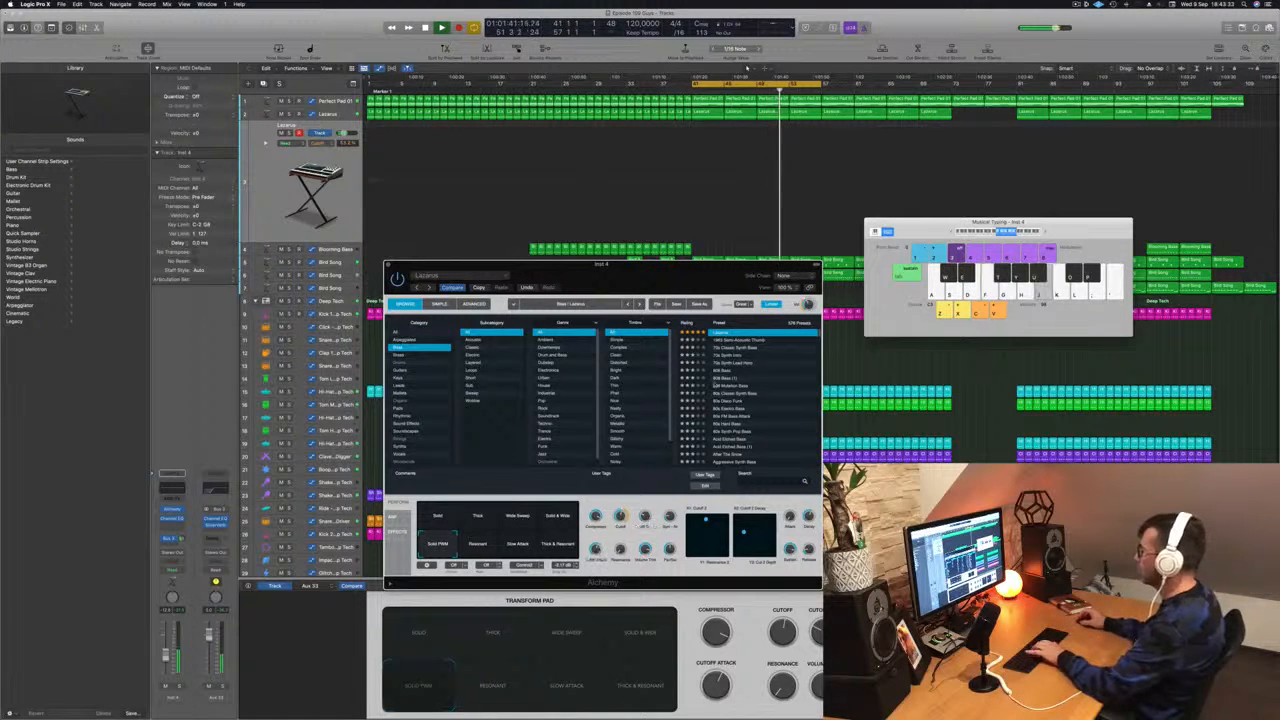
key(f)
Compare Alchemy's Thick & Resonant, Slow Attack, Resonant and Solid PWM snapshots, choose Solid, and close the plug-in window.
click(557, 546)
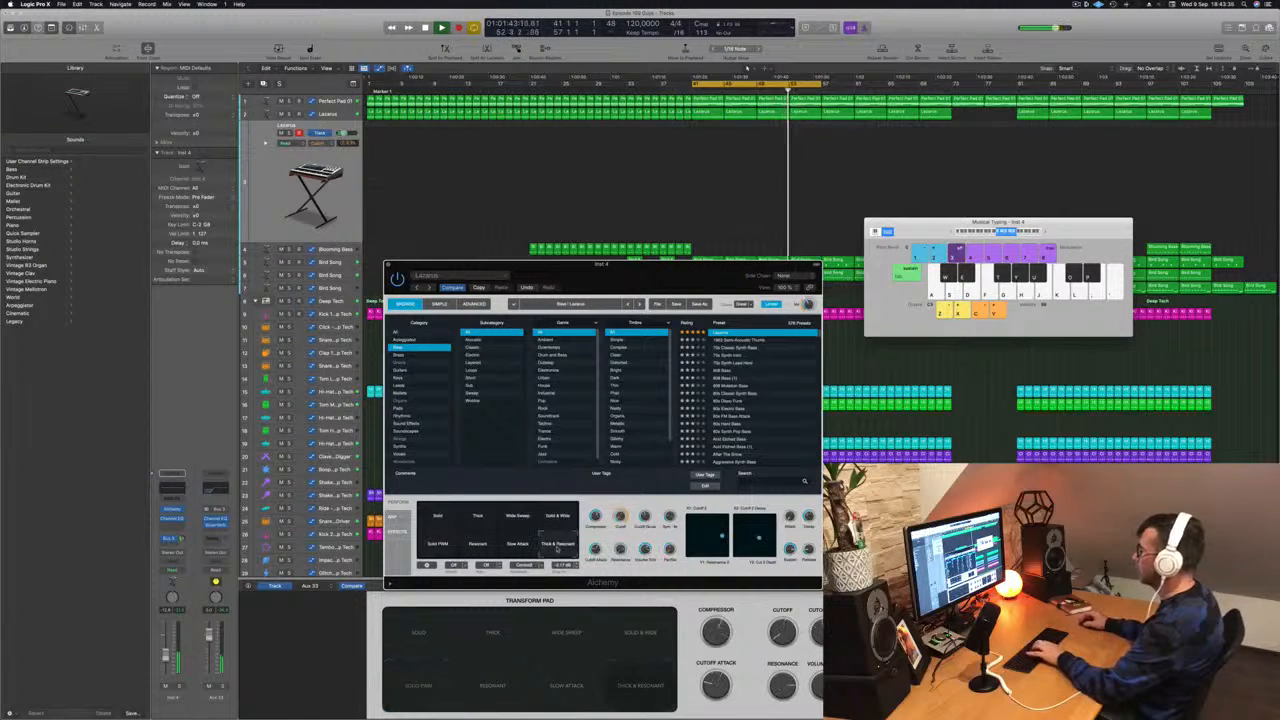
click(527, 549)
click(487, 548)
click(441, 548)
key(h)
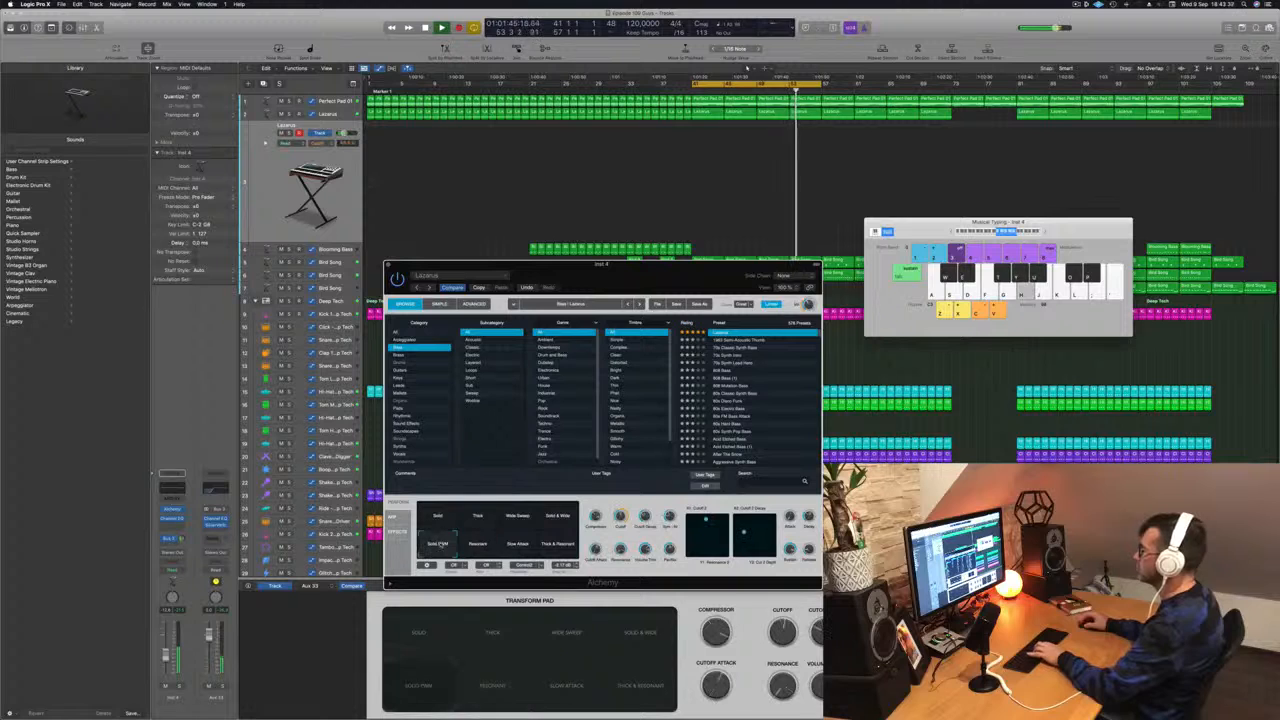
click(441, 523)
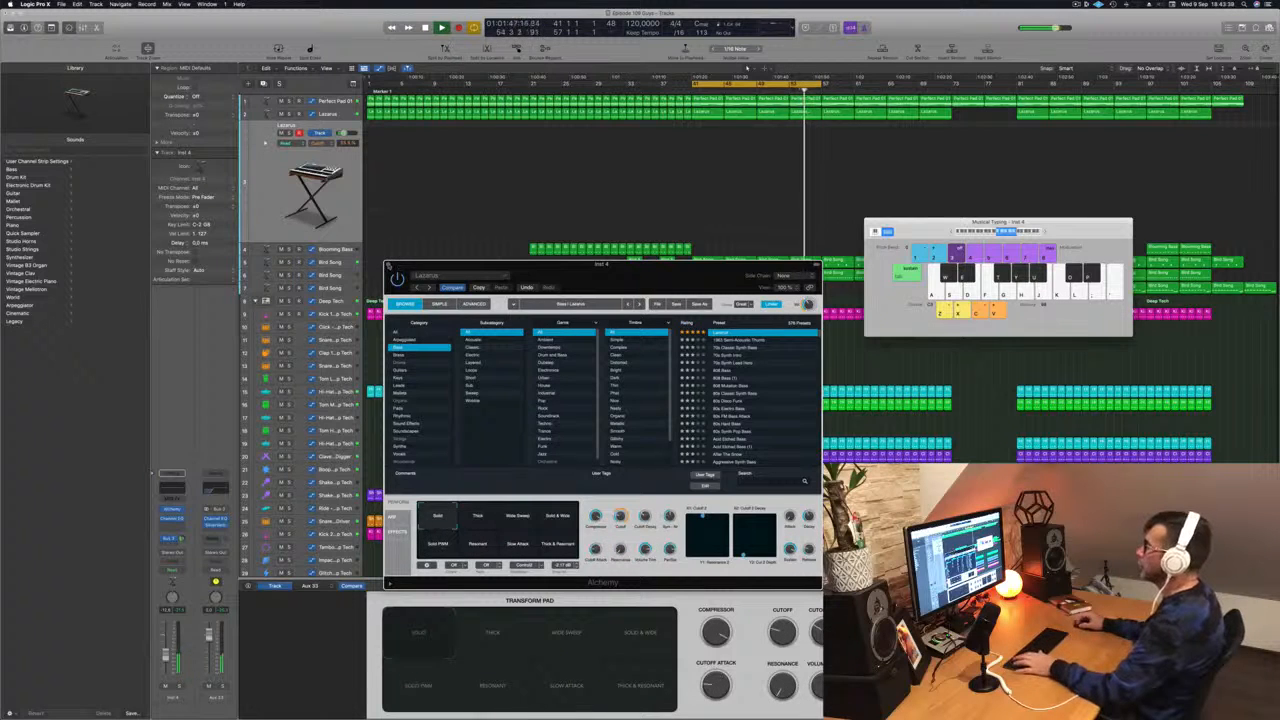
key(super+w)
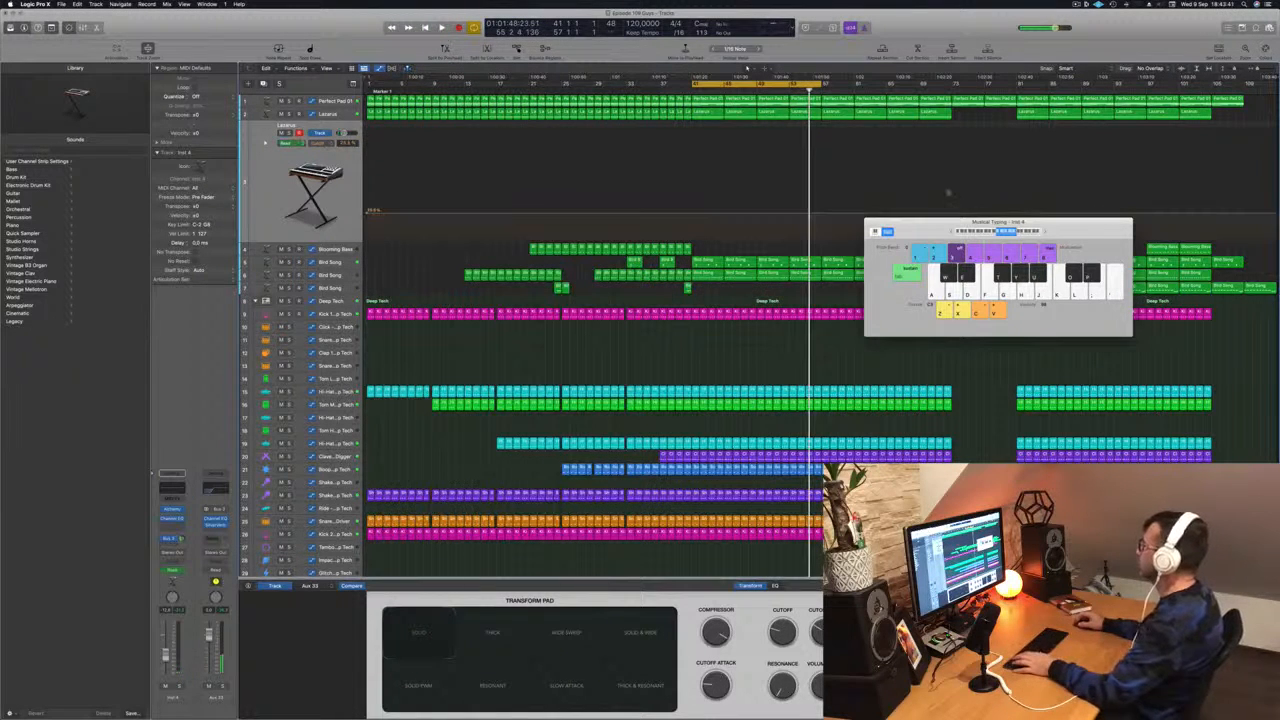
Close the Musical Typing window, delete the visible automation on the empty Lazarus track, and start the looped playback.
key(super+w)
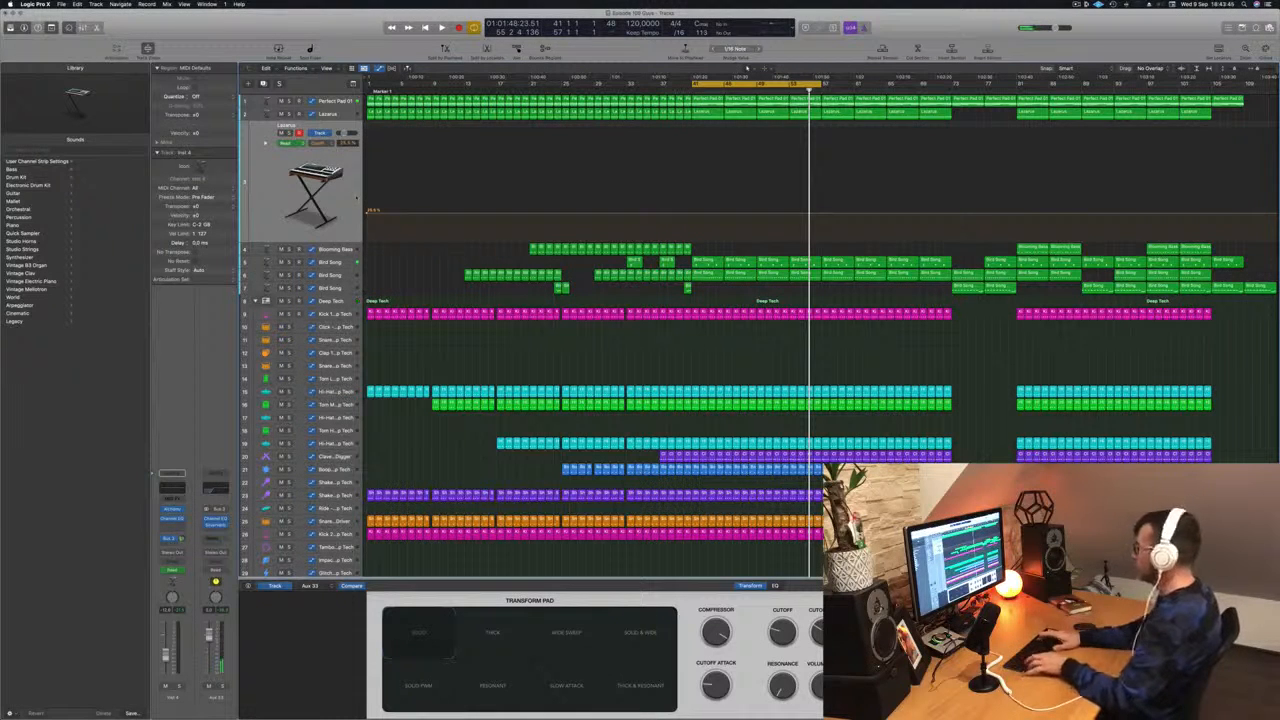
key(ctrl+super+BackSpace)
key(space)
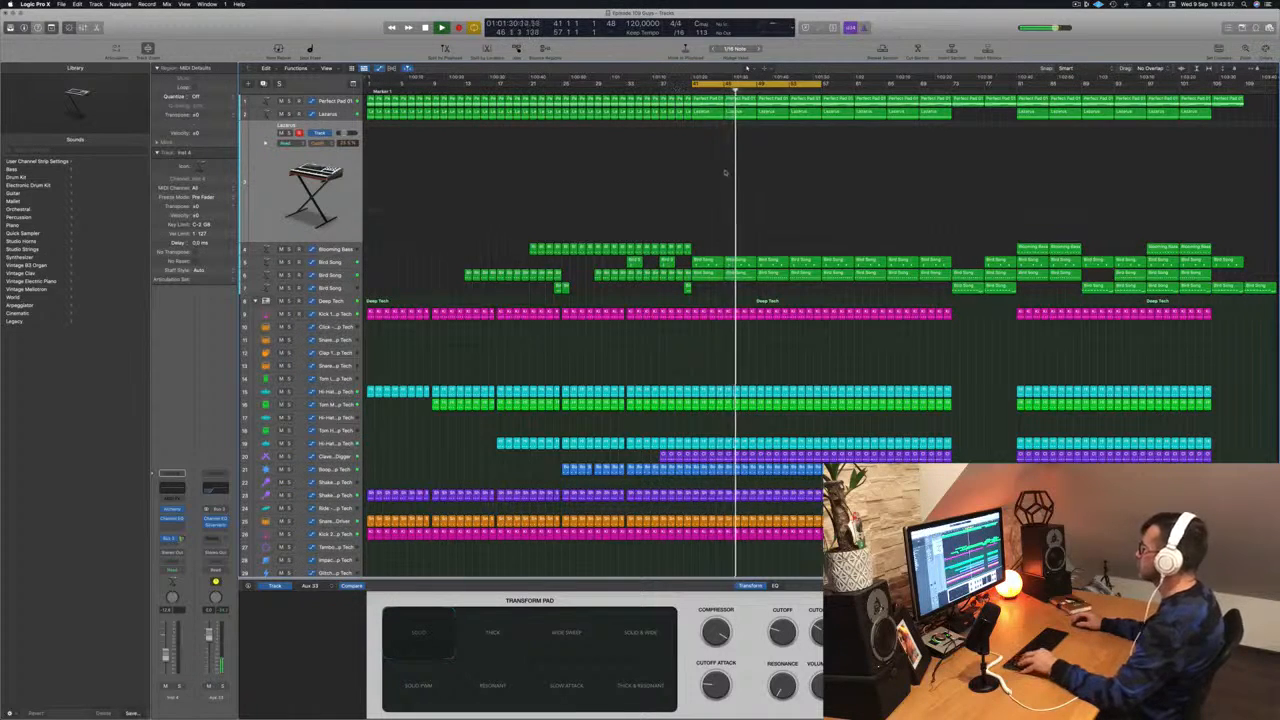
Select the Perfect Pad 01 track to show its automation and replay the loop from bar 41.
key(super+Up)
key(super+Up)
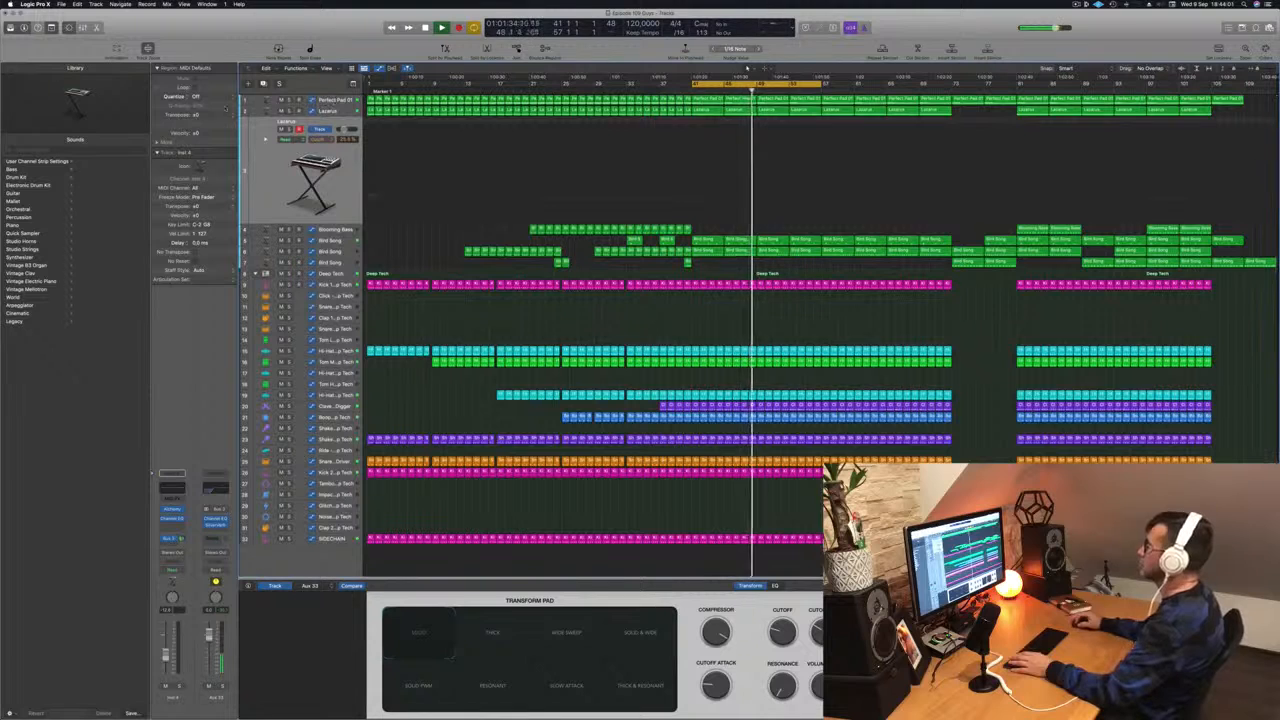
key(a)
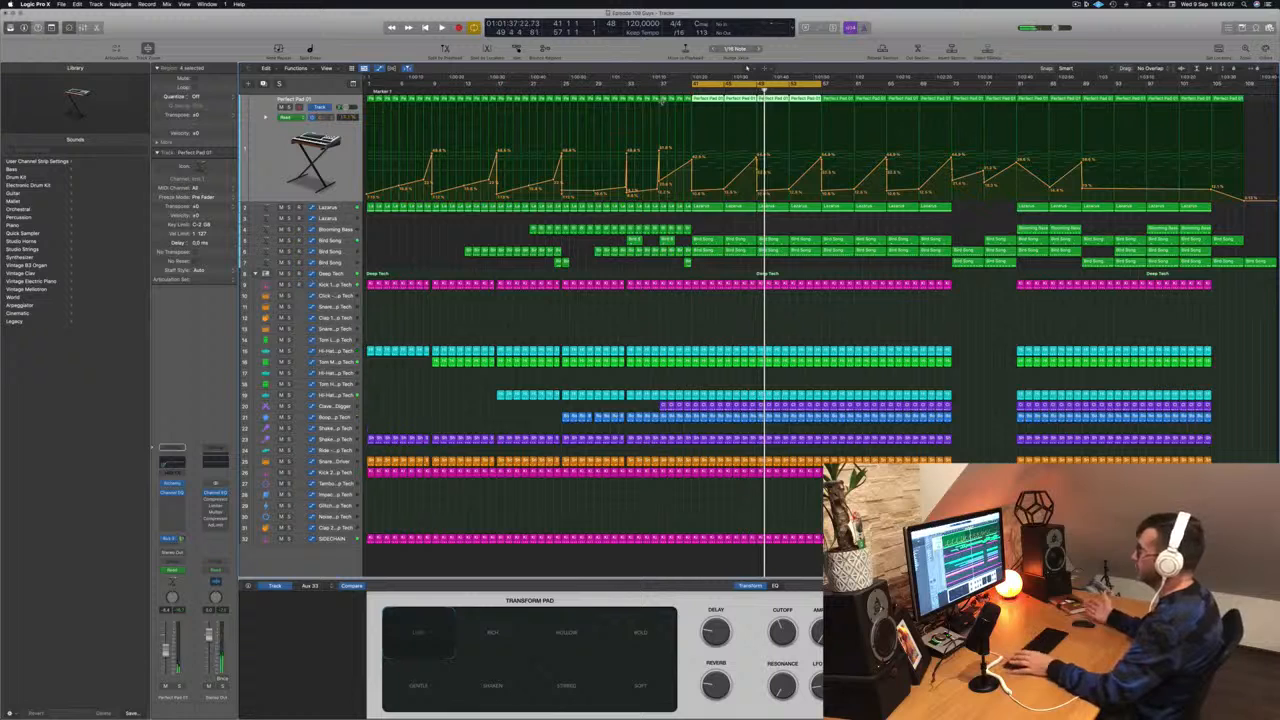
key(space)
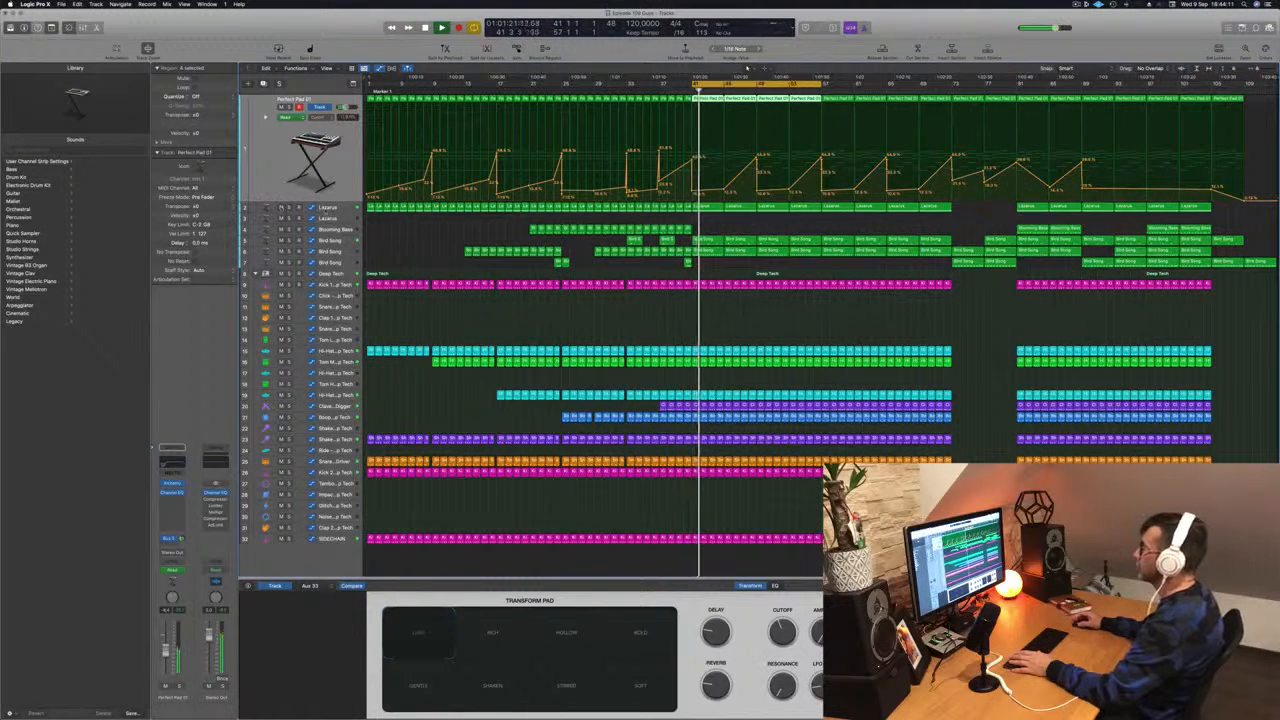
Lower the automation points at bars 45 and 49 on the Lazarus track that has regions, removing the extra point at bar 49.
click(325, 210)
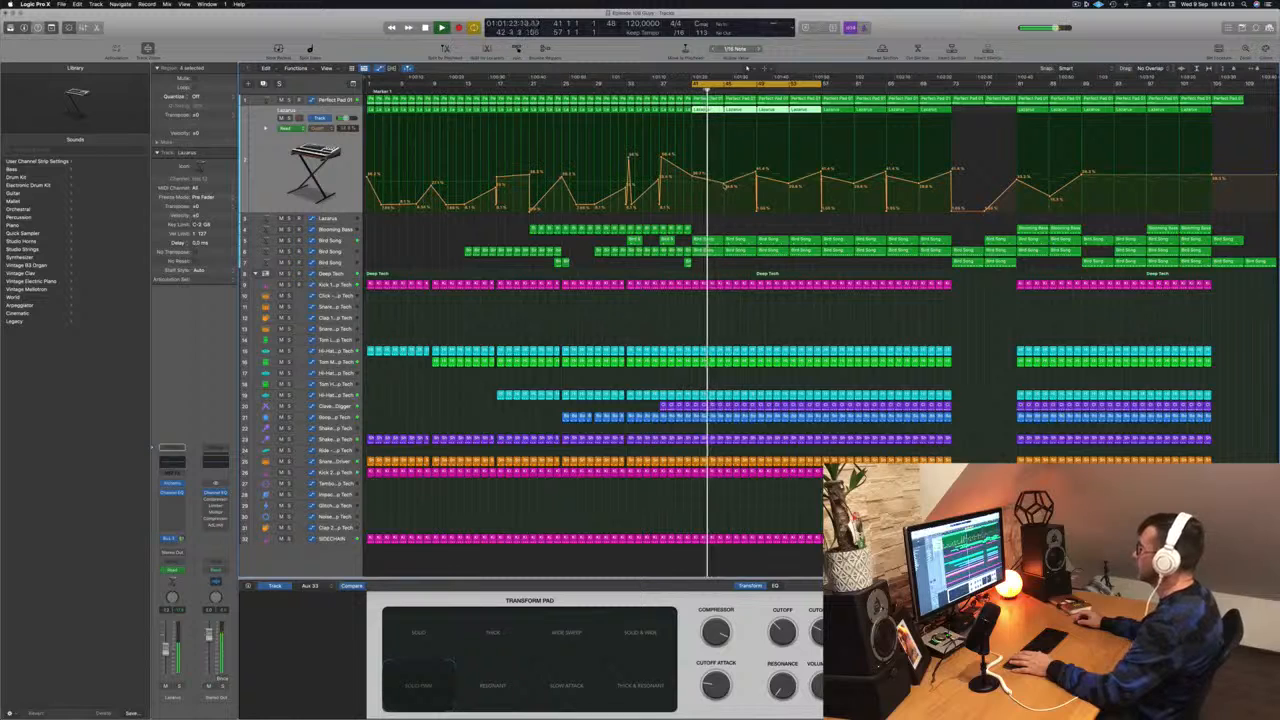
drag(725, 185, 757, 209)
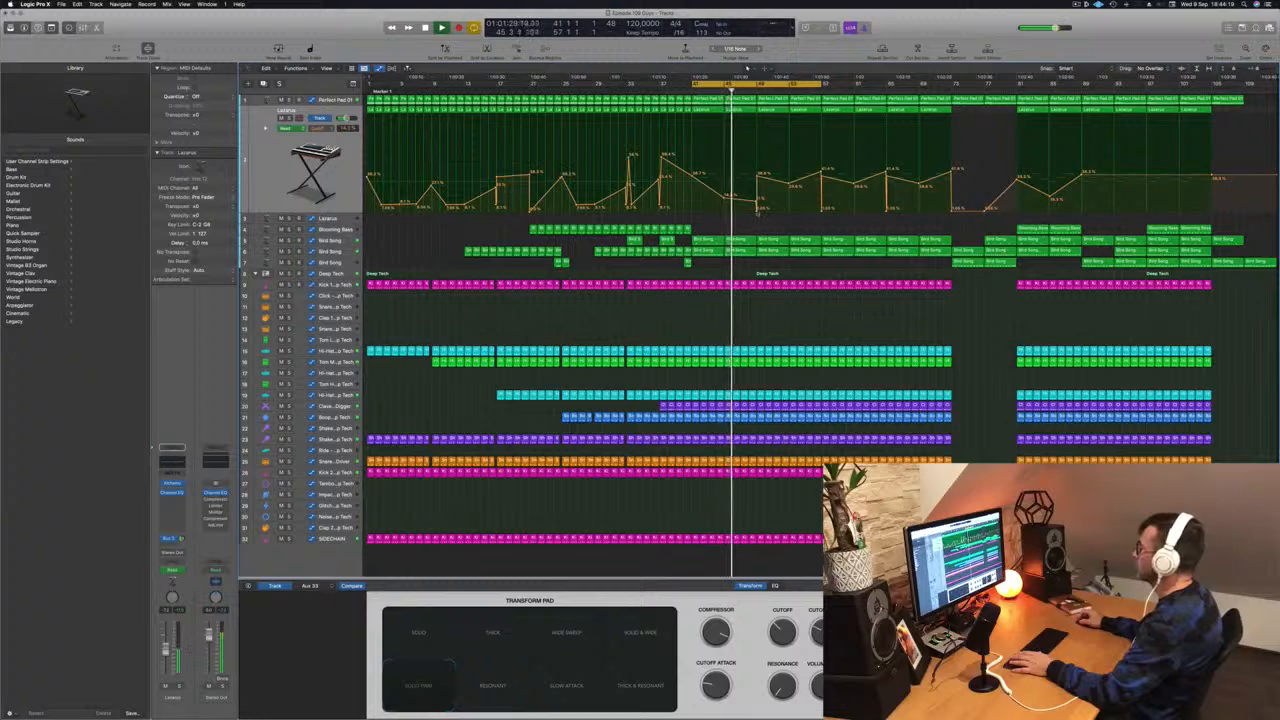
double_click(757, 211)
drag(757, 178, 757, 202)
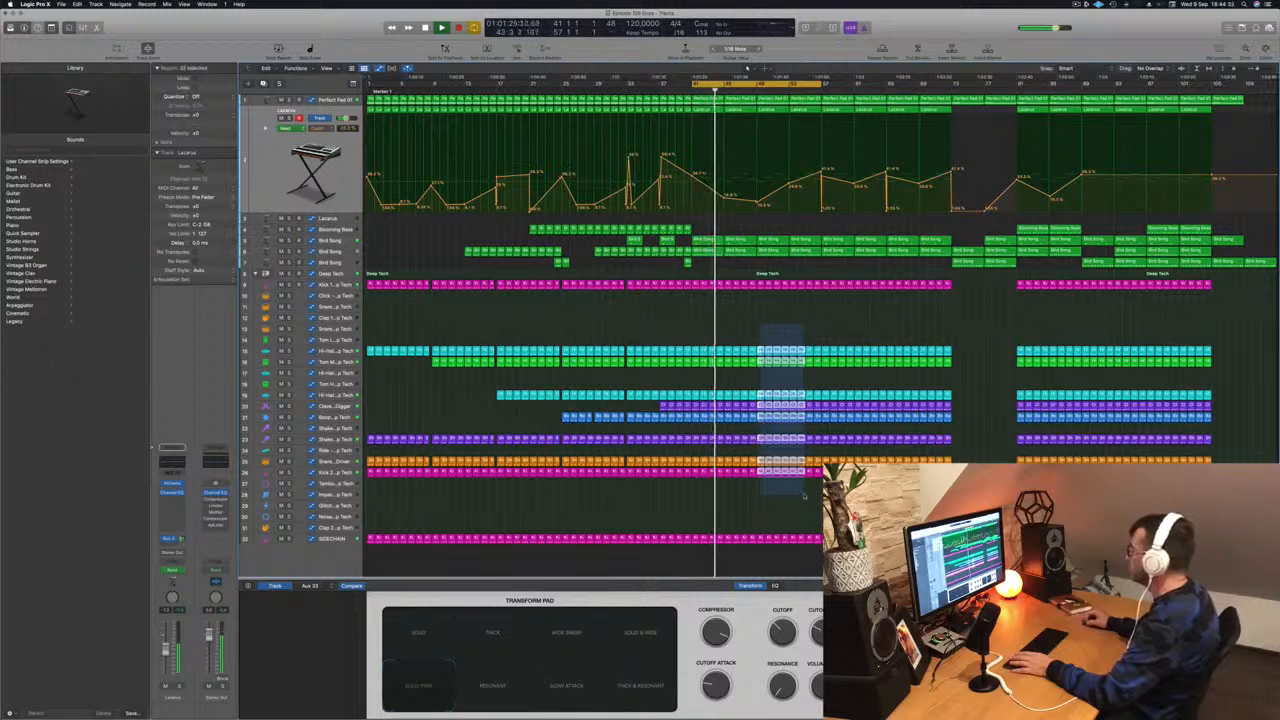
Delete the percussion regions between bars 49 and 57, keeping the first kick and SIDECHAIN tracks.
drag(803, 495, 818, 493)
key(Delete)
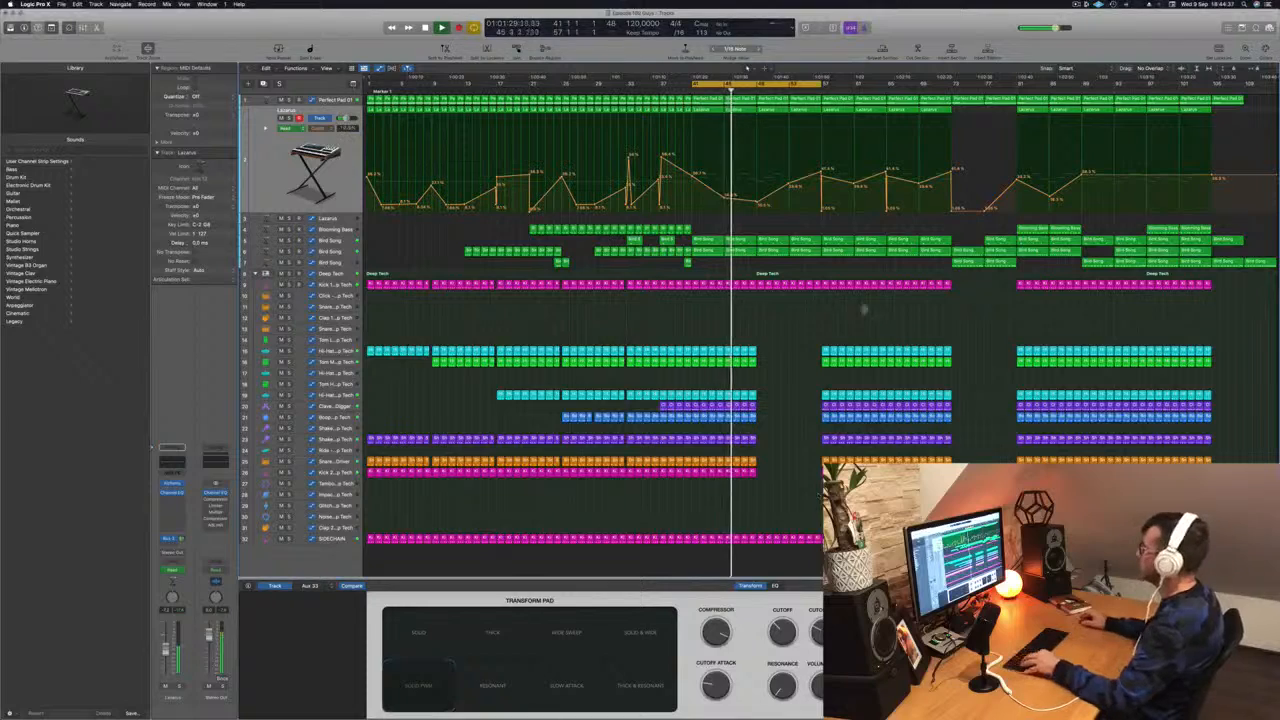
key(super+Right)
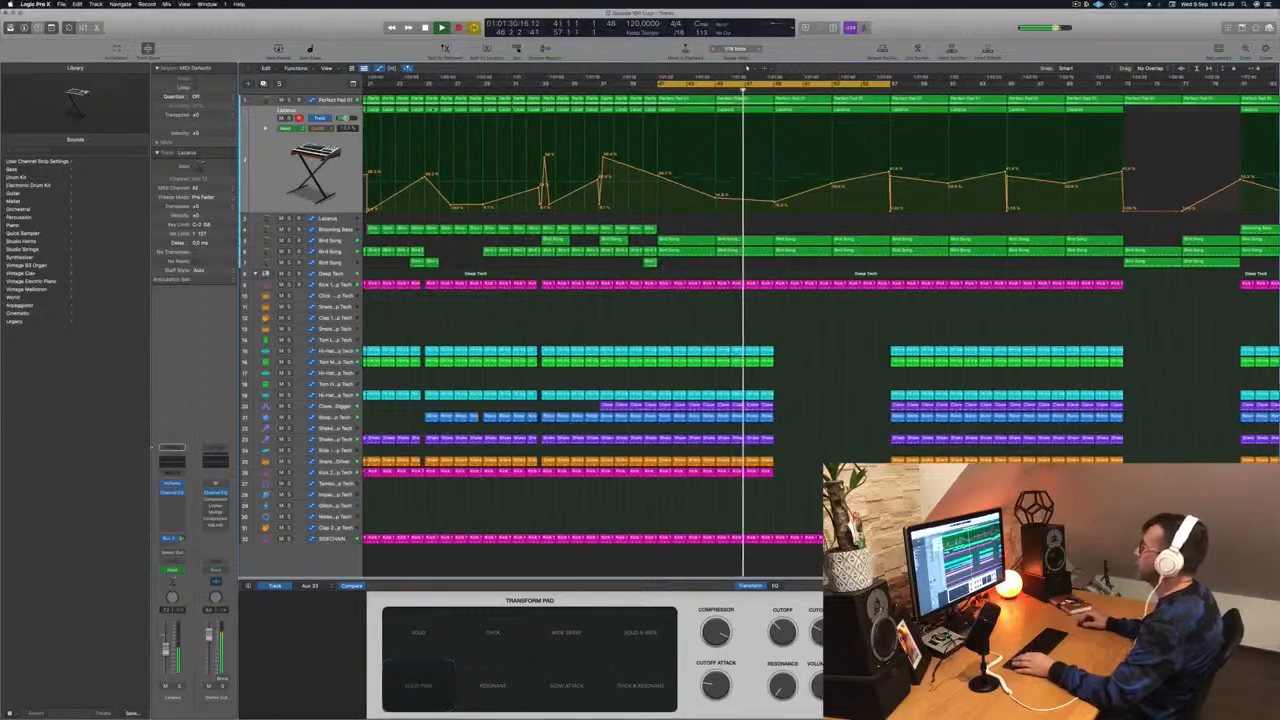
Copy the two Blooming Bass regions from bar 81 to bar 49 so they fill bars 49 to 57.
click(326, 100)
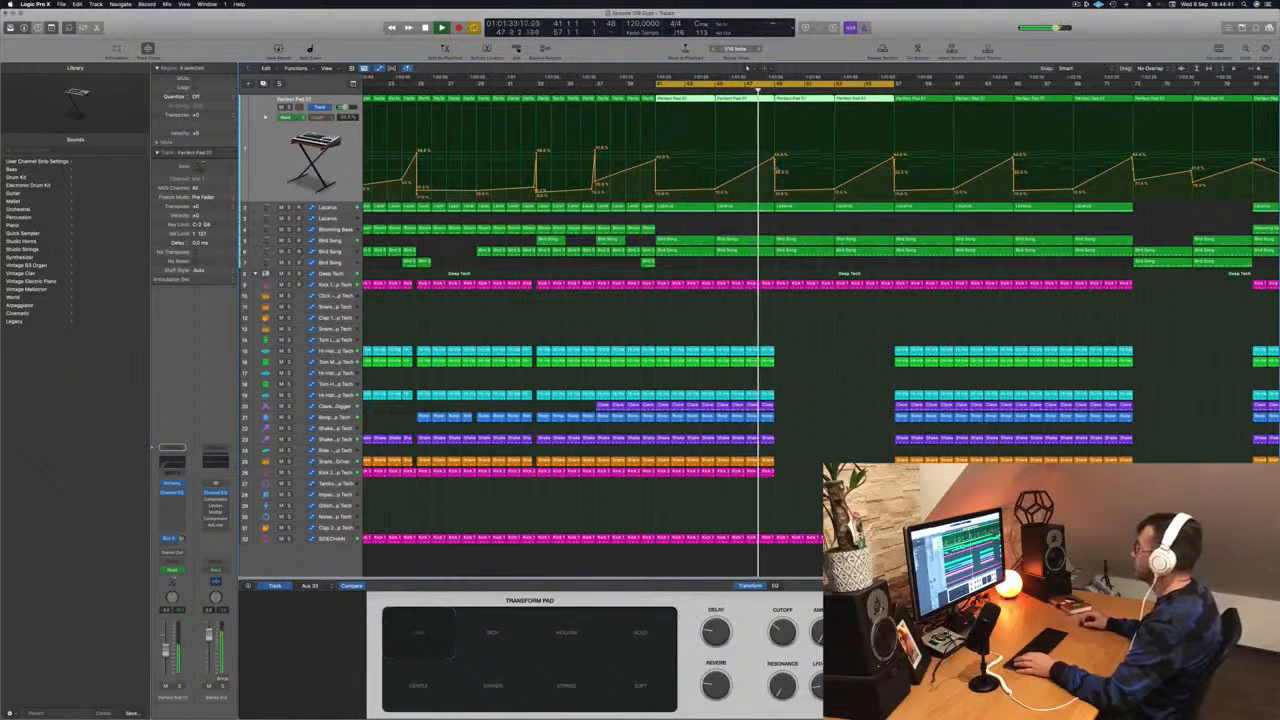
key(super+Left)
key(super+Left)
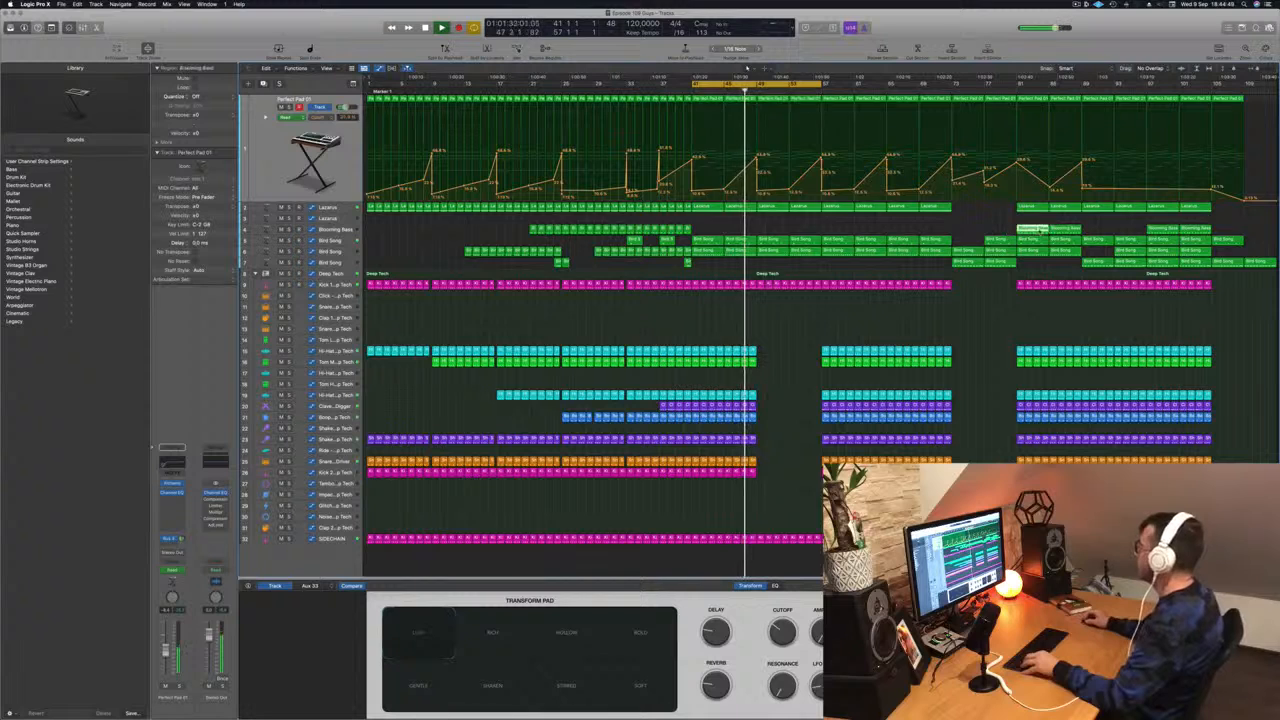
drag(994, 234, 806, 234)
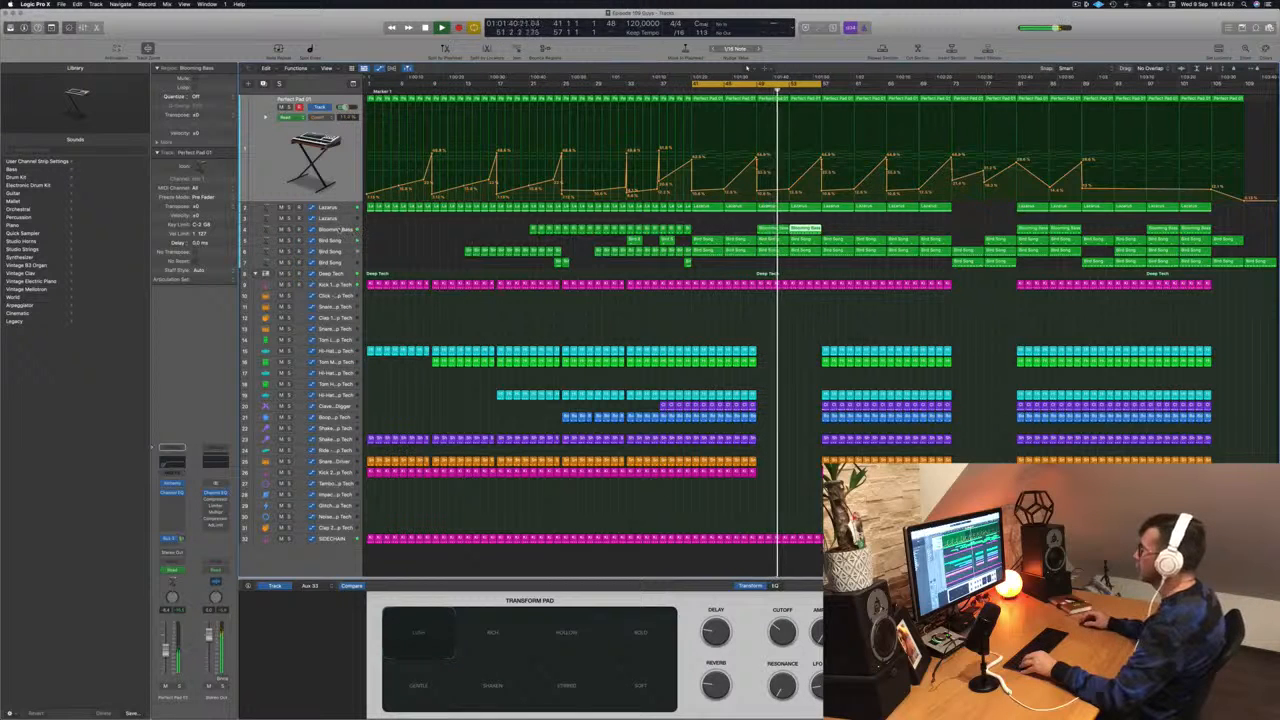
Select the Blooming Bass track and rewind playback to just before bar 49 to hear the copied regions.
click(339, 221)
click(339, 230)
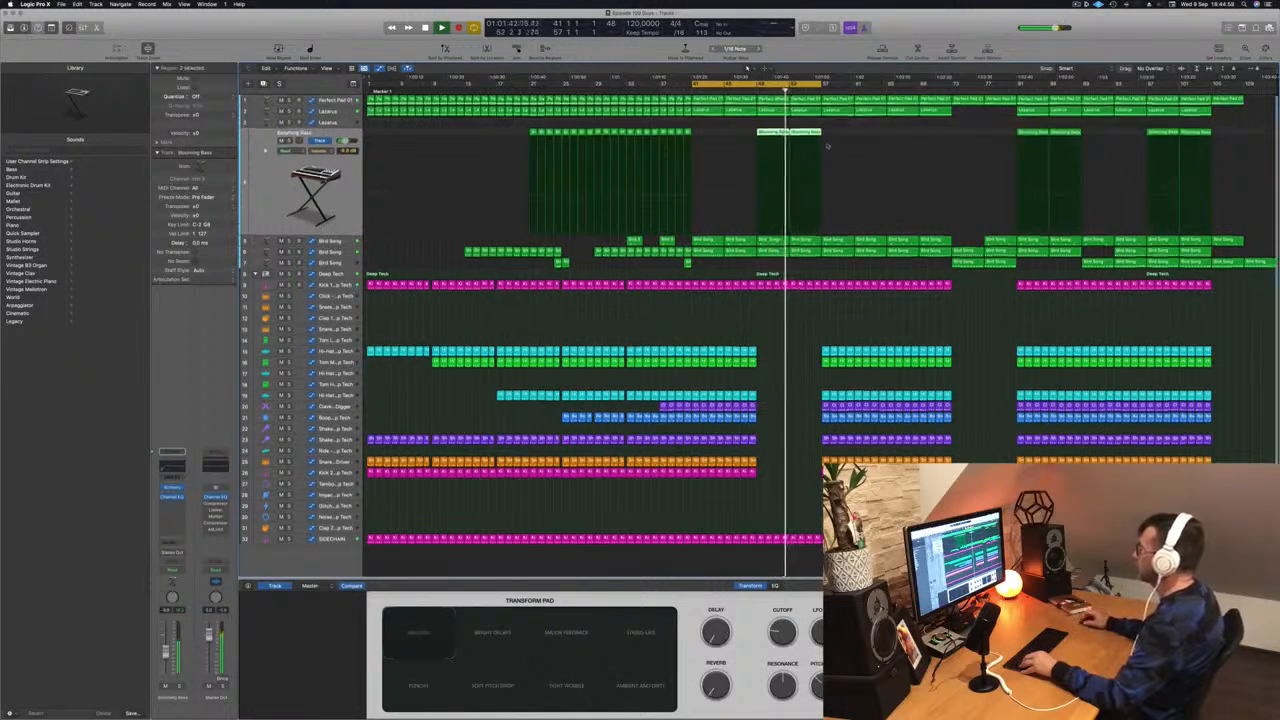
key(comma)
key(comma)
key(comma)
key(comma)
key(comma)
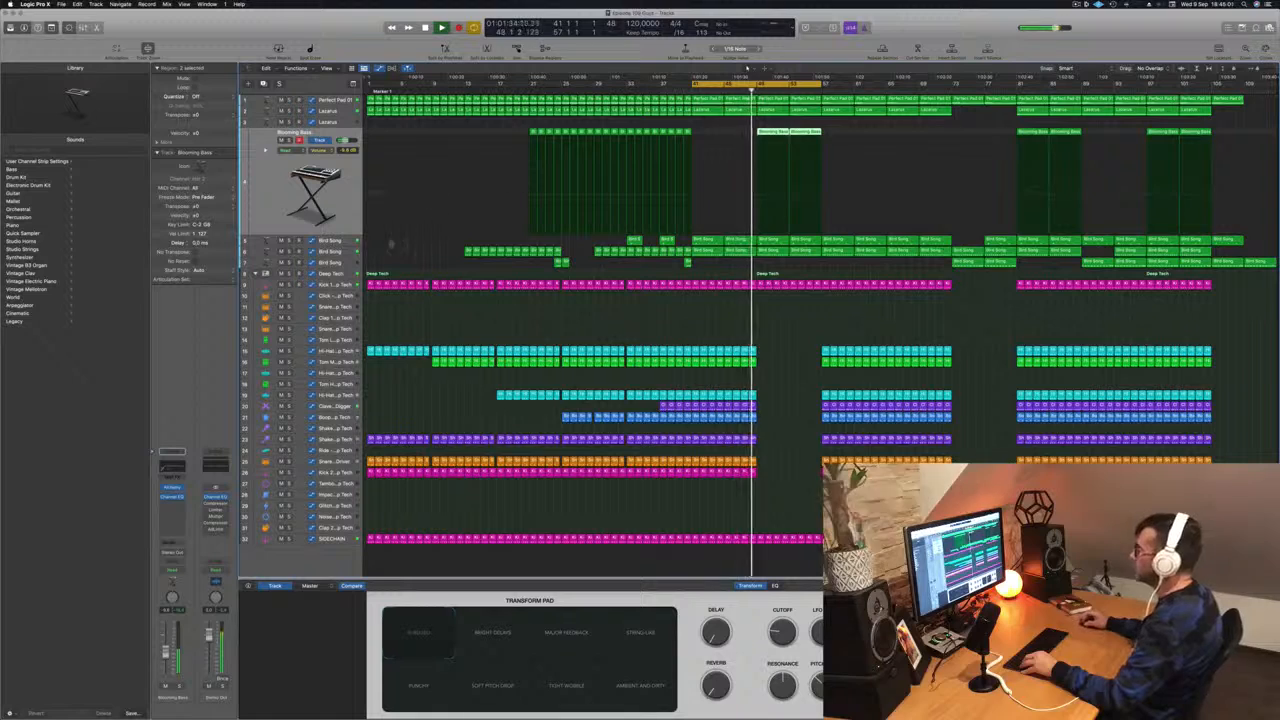
Delete the two regions between bars 49 and 57 on the second Bird Song track and restart playback.
click(334, 251)
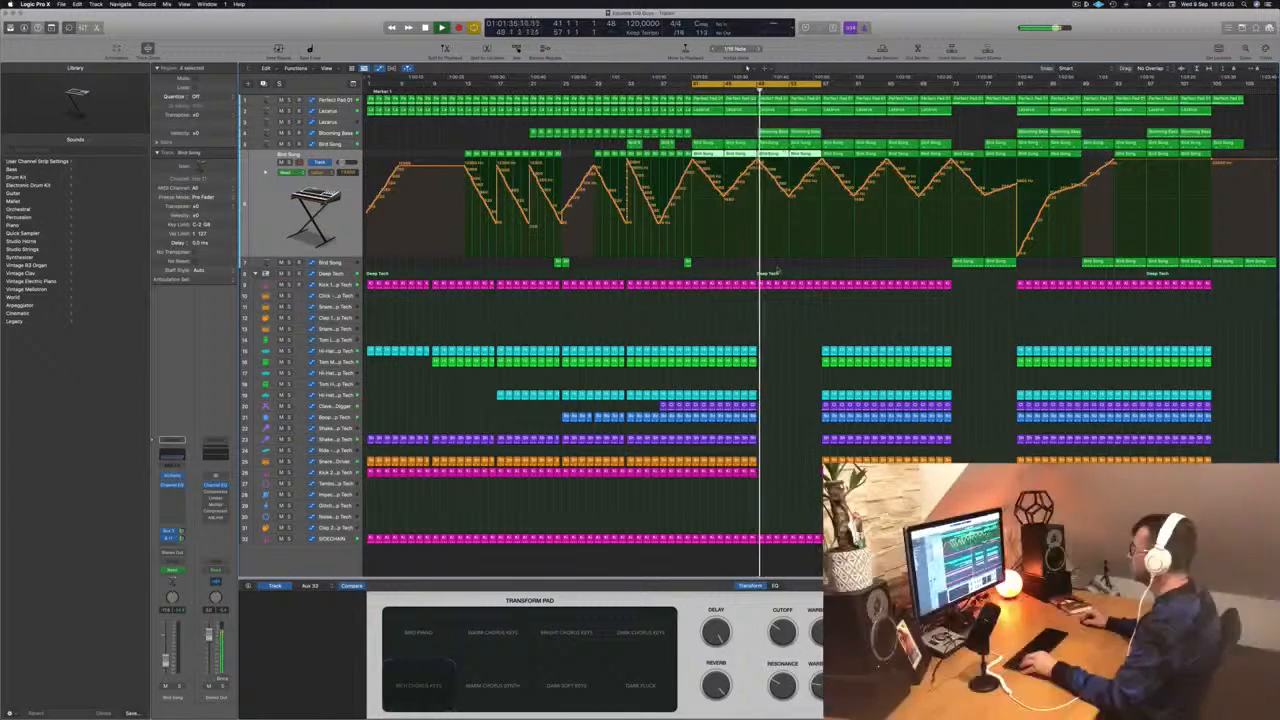
click(800, 161)
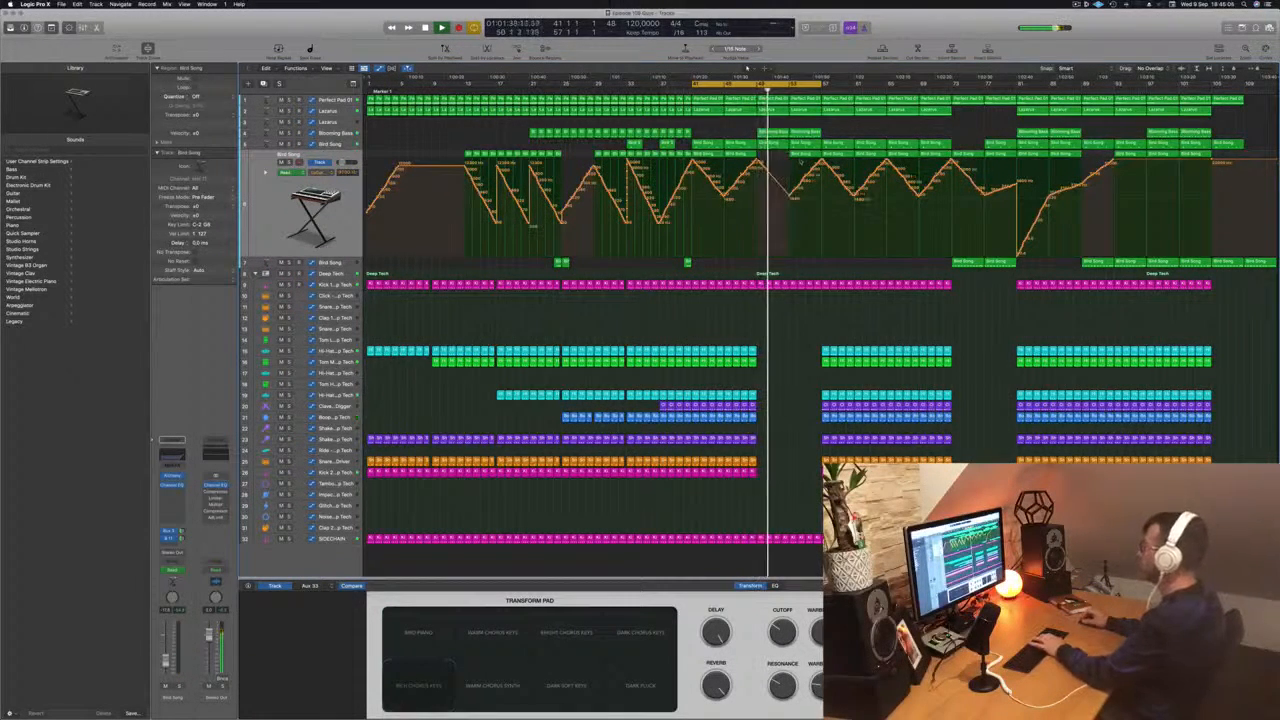
key(Return)
click(800, 156)
key(Delete)
key(space)
key(space)
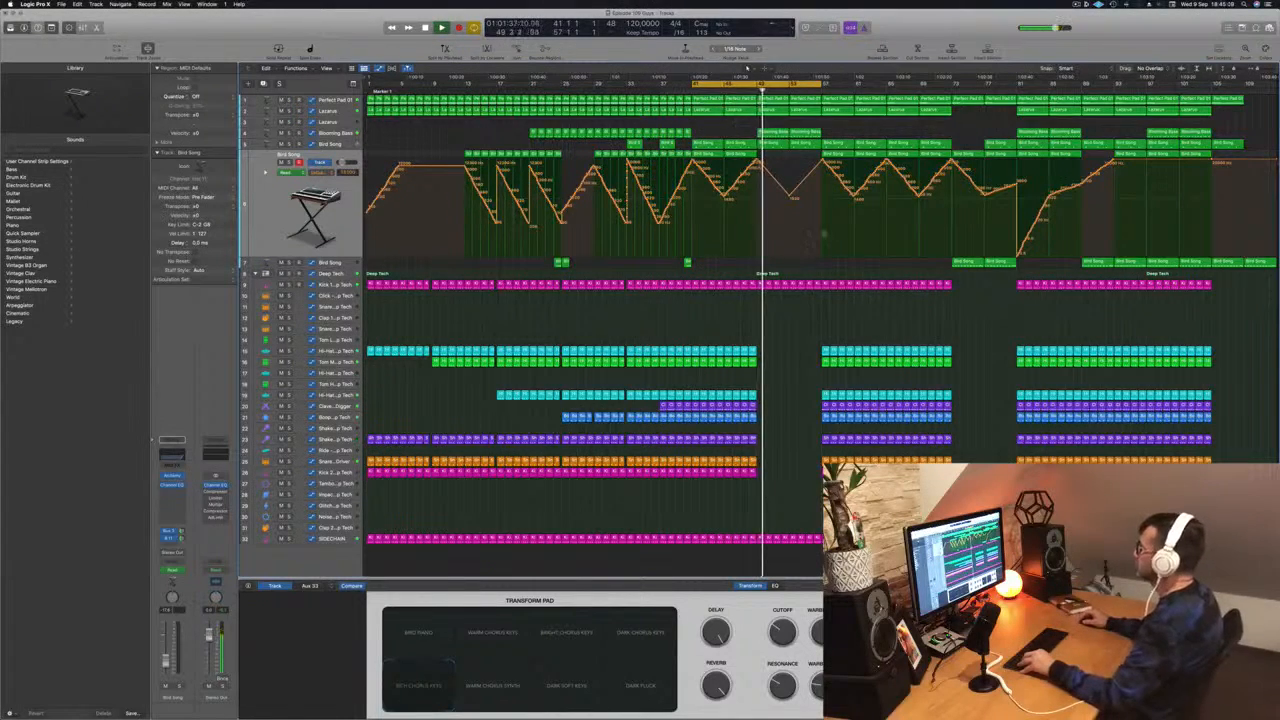
Lower the automation on the Lazarus track with regions from bar 49 to 57 so it dips toward the end of the break.
scroll(803, 314, down, 4)
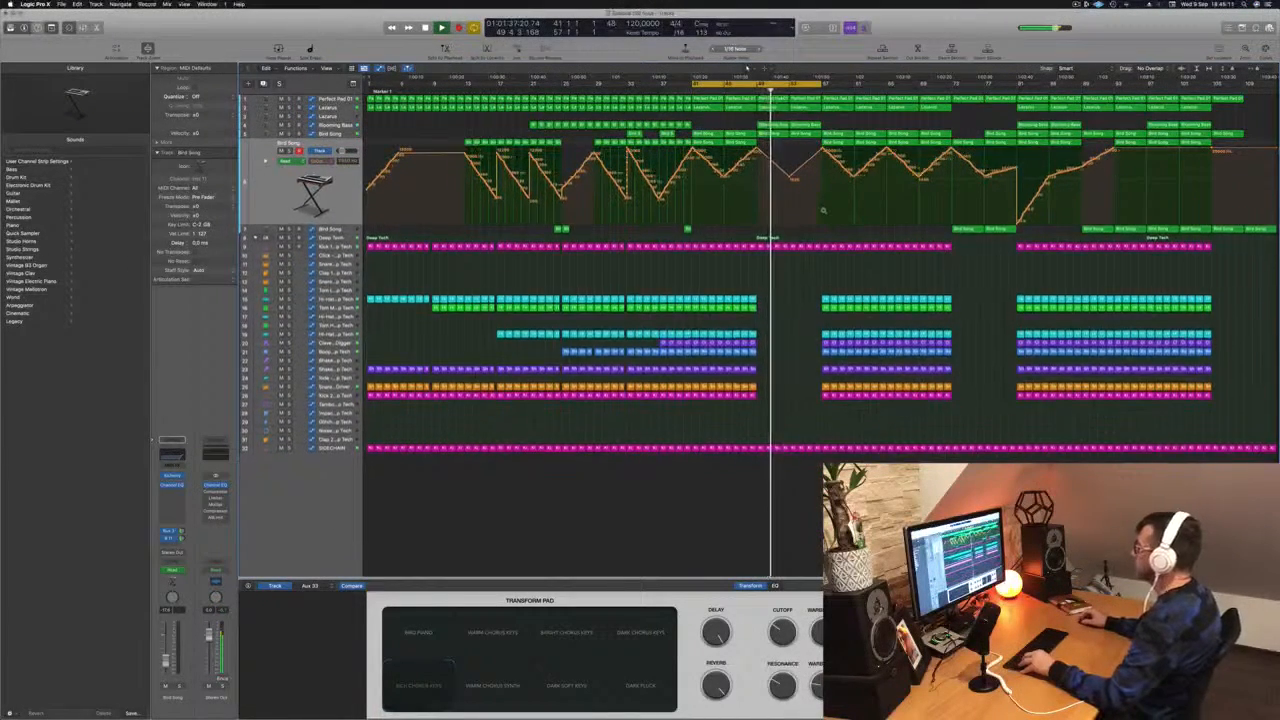
scroll(823, 210, down, 3)
scroll(823, 210, up, 1)
click(328, 107)
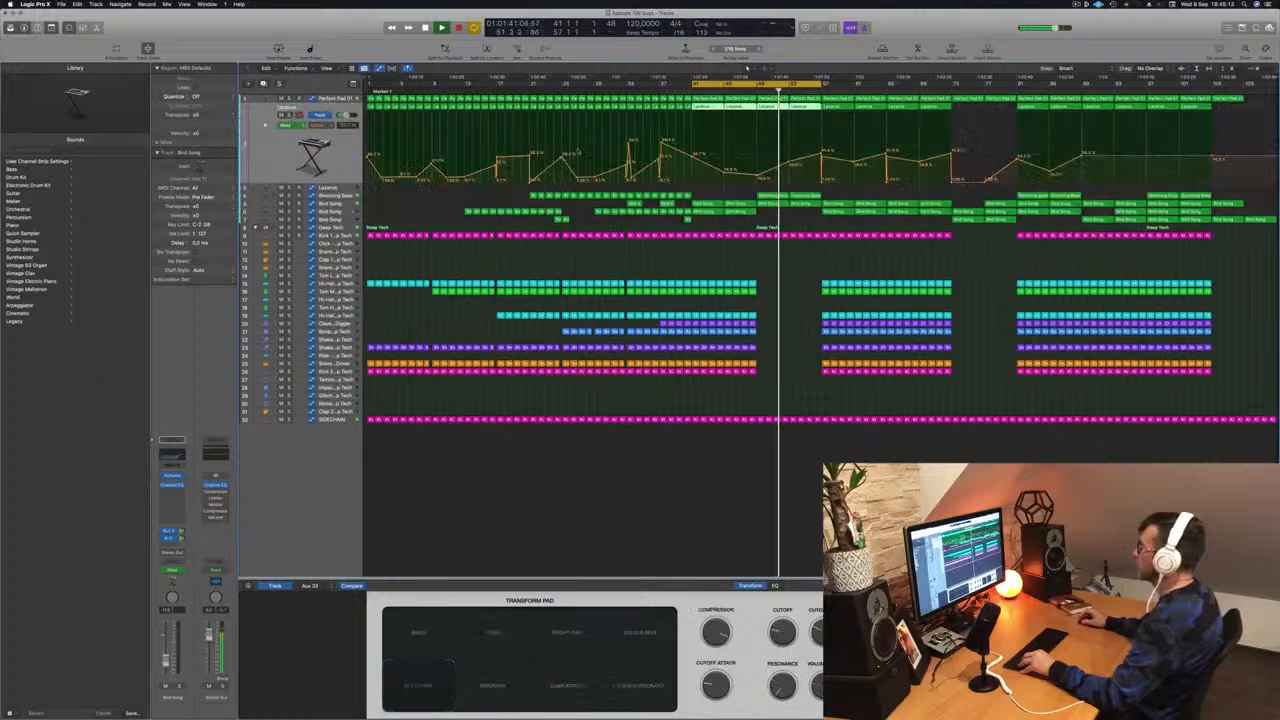
drag(790, 162, 822, 156)
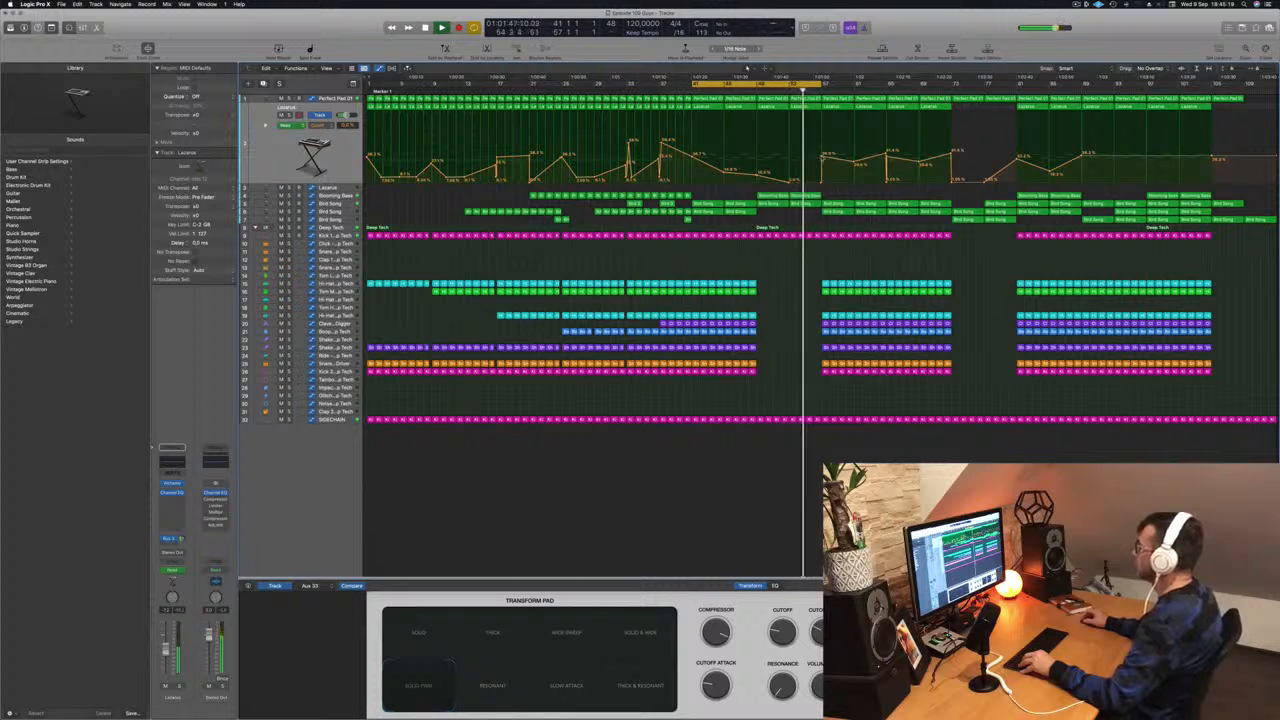
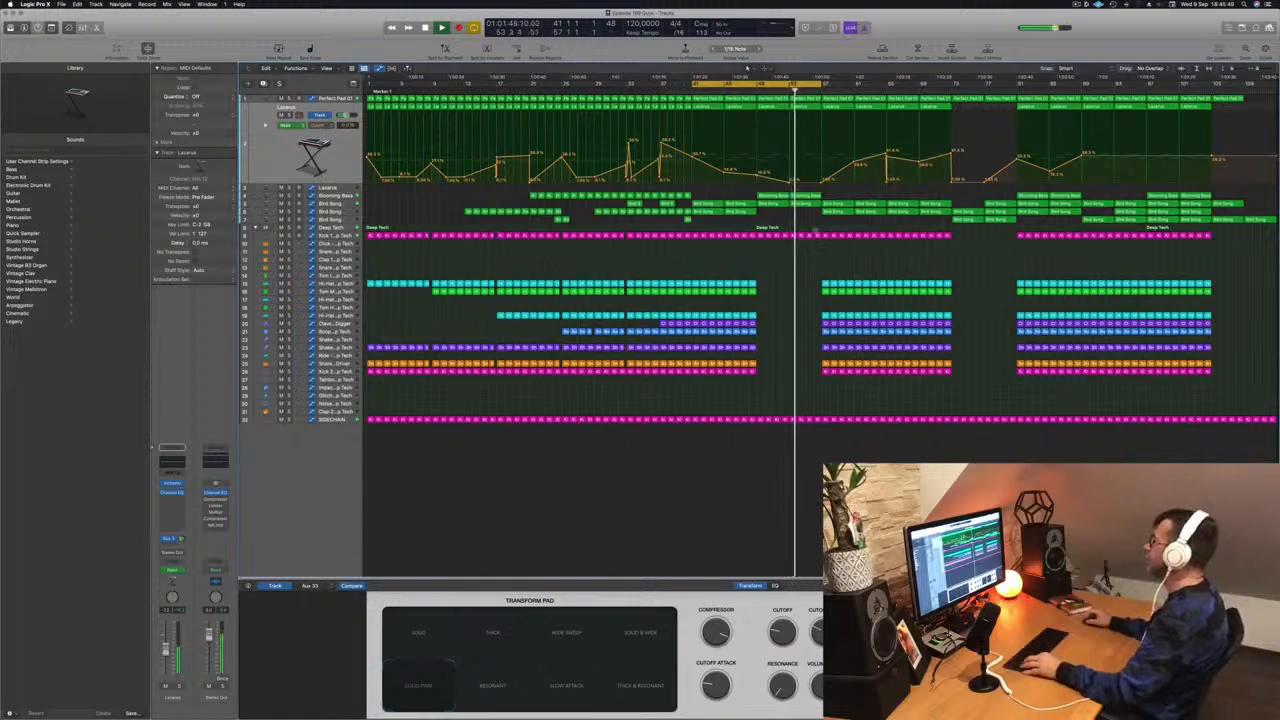
Trim the end of the last Kick 1 - Deep Tech region to leave a short gap before bar 57.
key(super+Right)
key(super+Right)
key(super+Right)
key(super+Right)
key(super+Right)
key(super+Right)
key(super+Right)
key(super+Right)
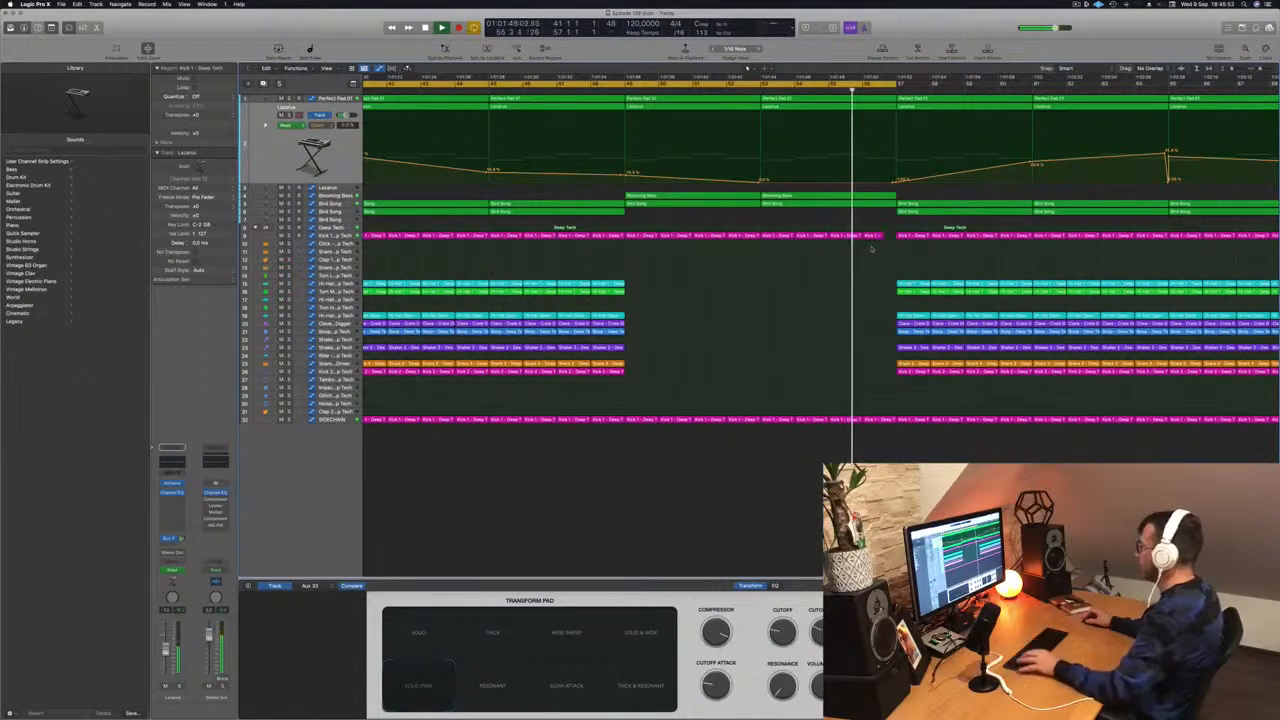
key(super+Left)
key(super+Left)
key(super+Left)
key(super+Left)
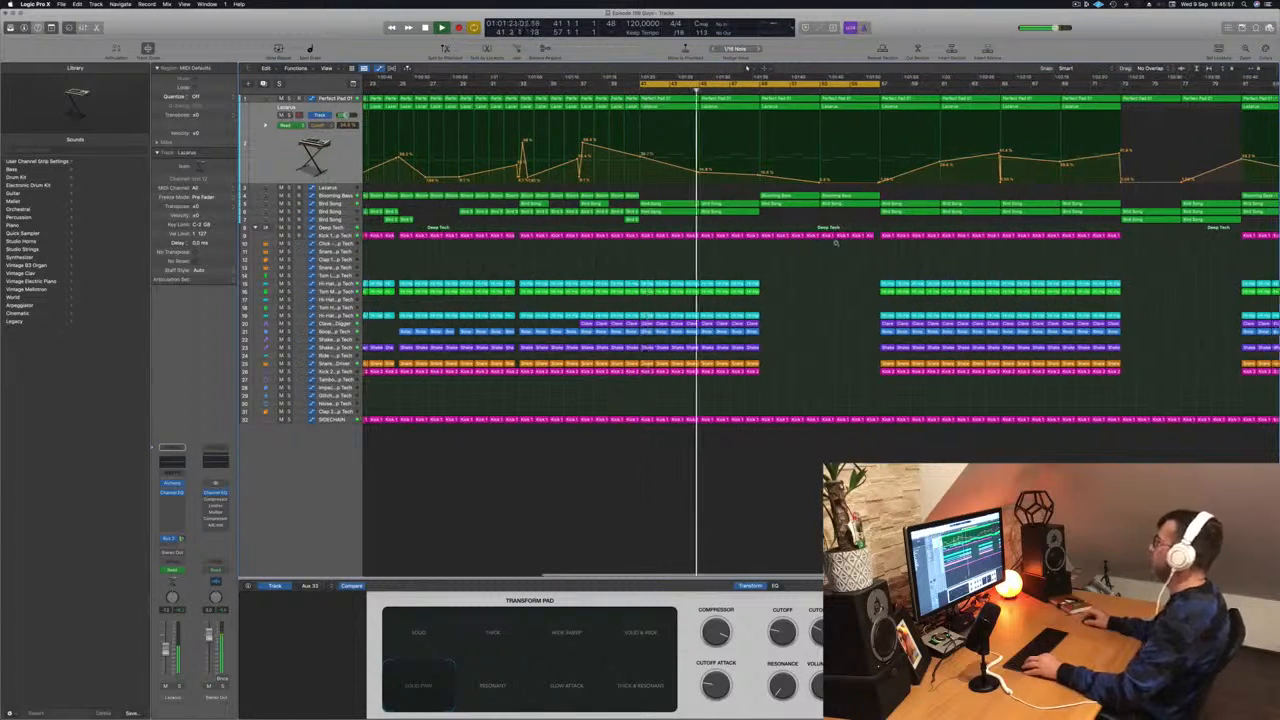
key(super+Left)
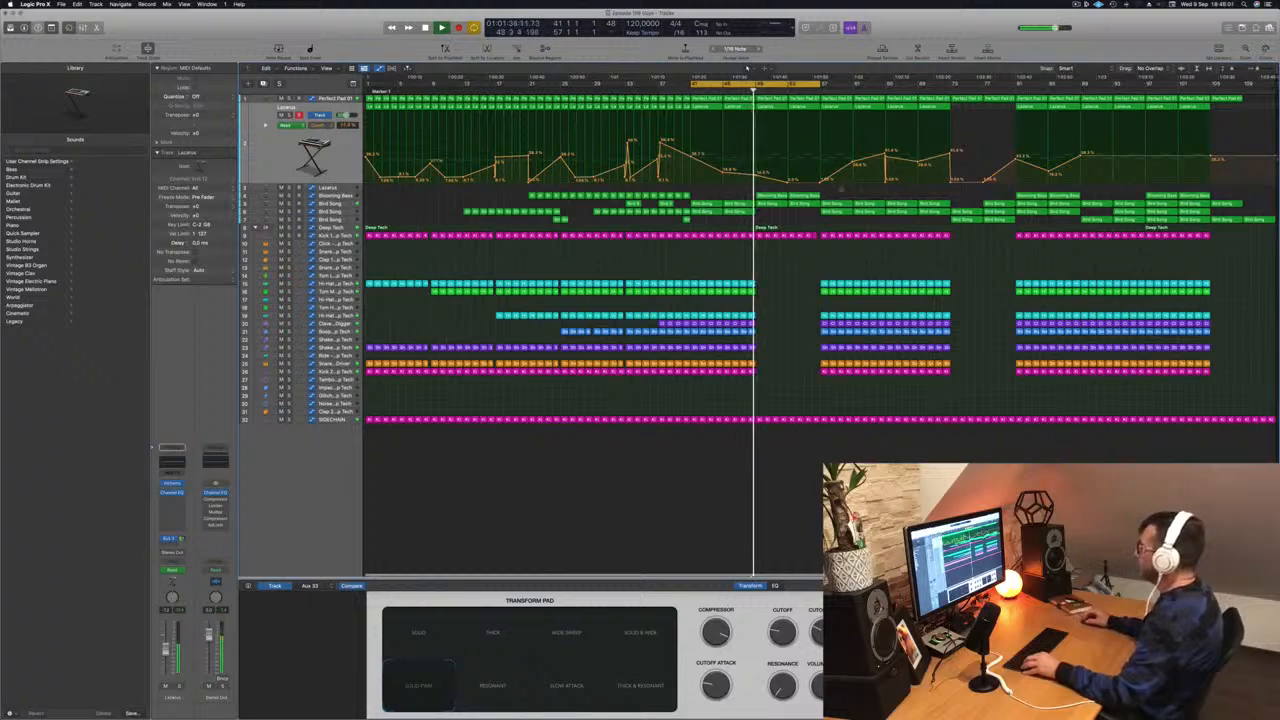
Copy the two Blooming Bass regions to bar 57 and extend the cycle range to bar 73.
mouse_move(832, 190)
mouse_down()
mouse_move(768, 197)
mouse_move(836, 202)
mouse_up()
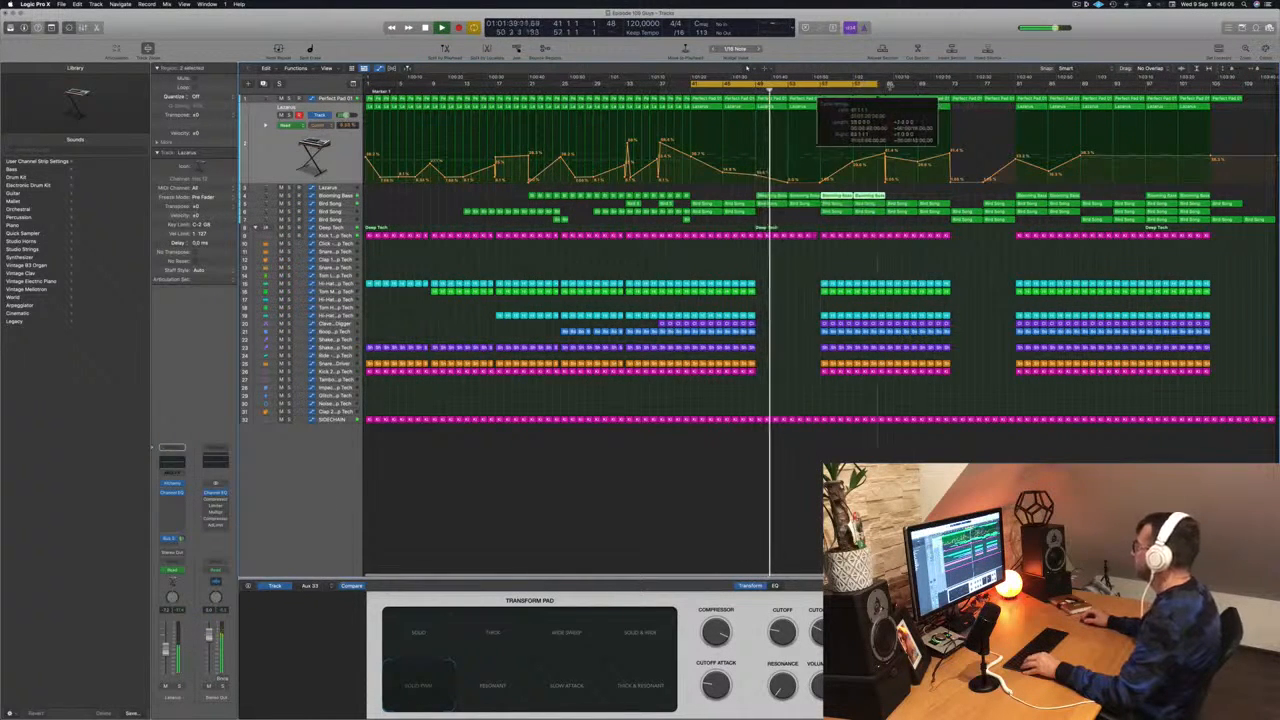
drag(890, 84, 950, 90)
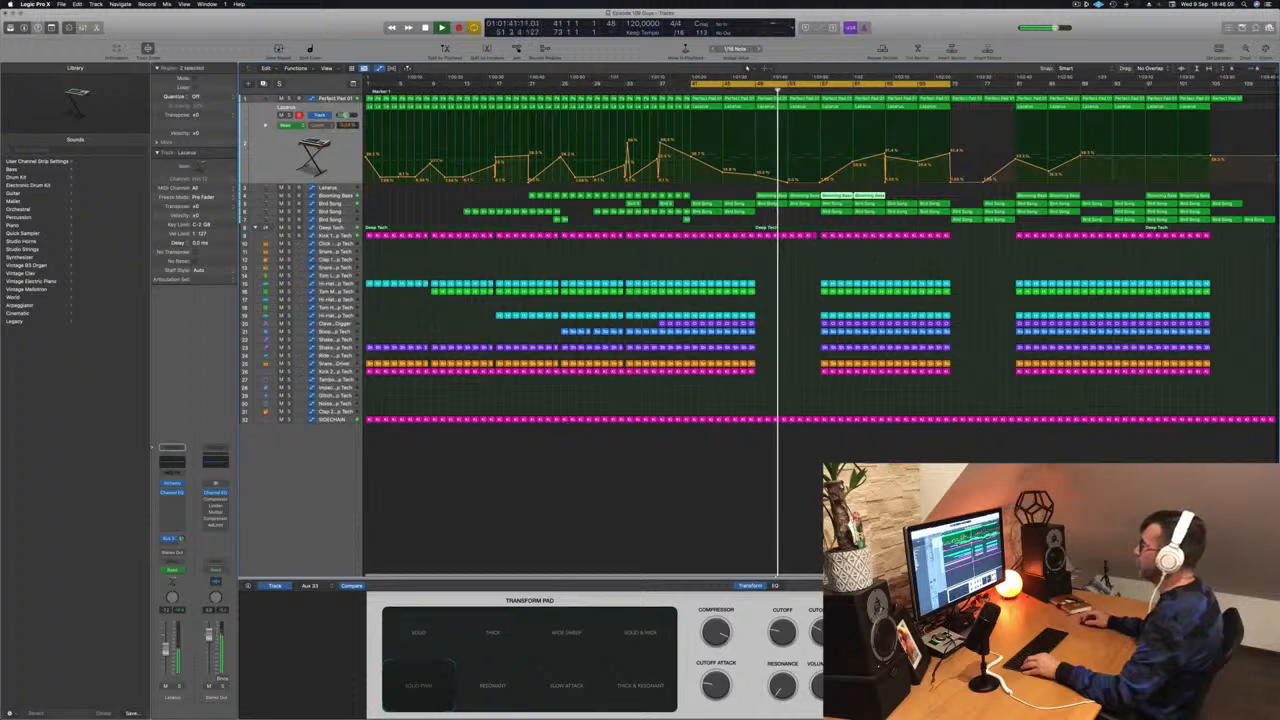
Shorten all notes of the Perfect Pad 01 region at bar 57 in the Piano Roll and resume playback.
key(Up)
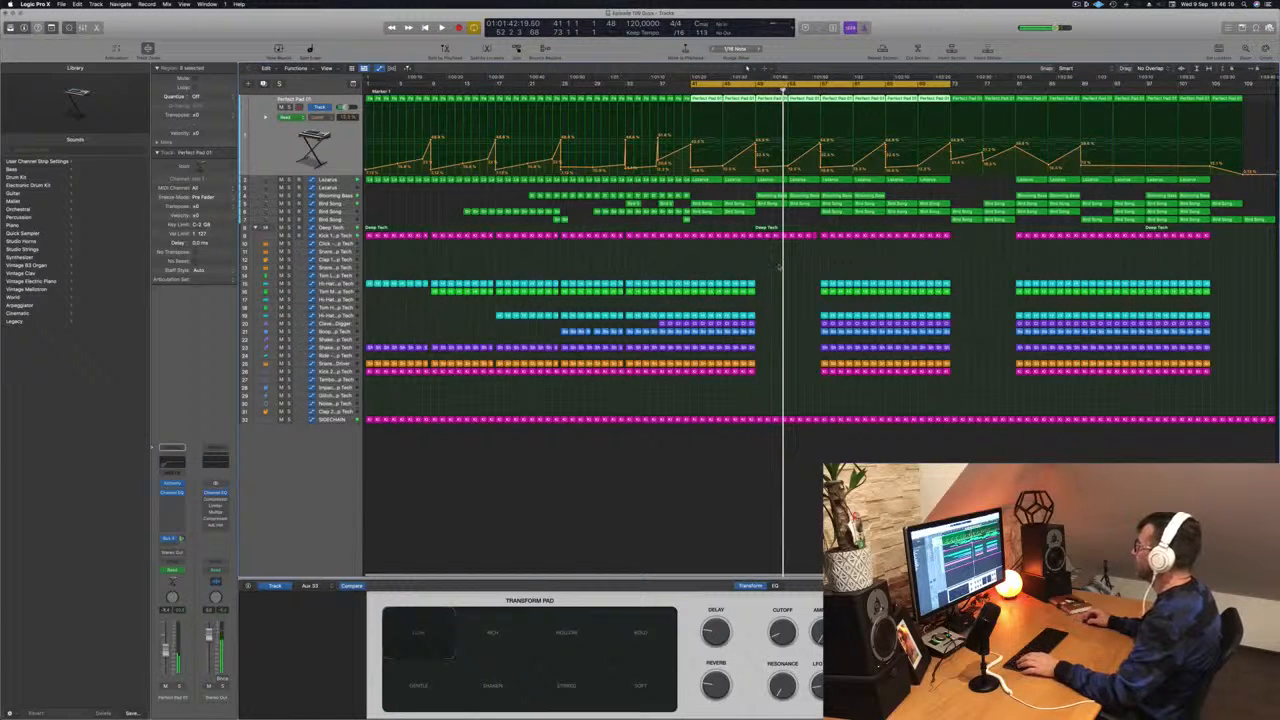
click(779, 267)
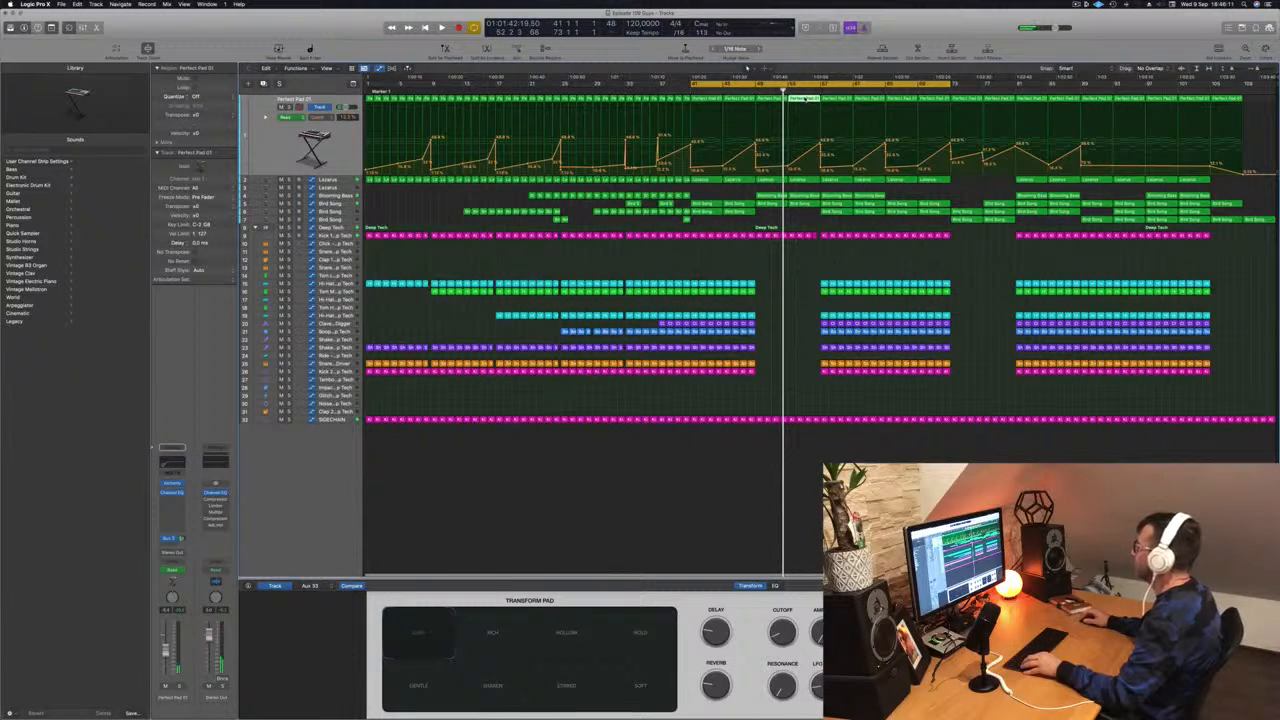
key(p)
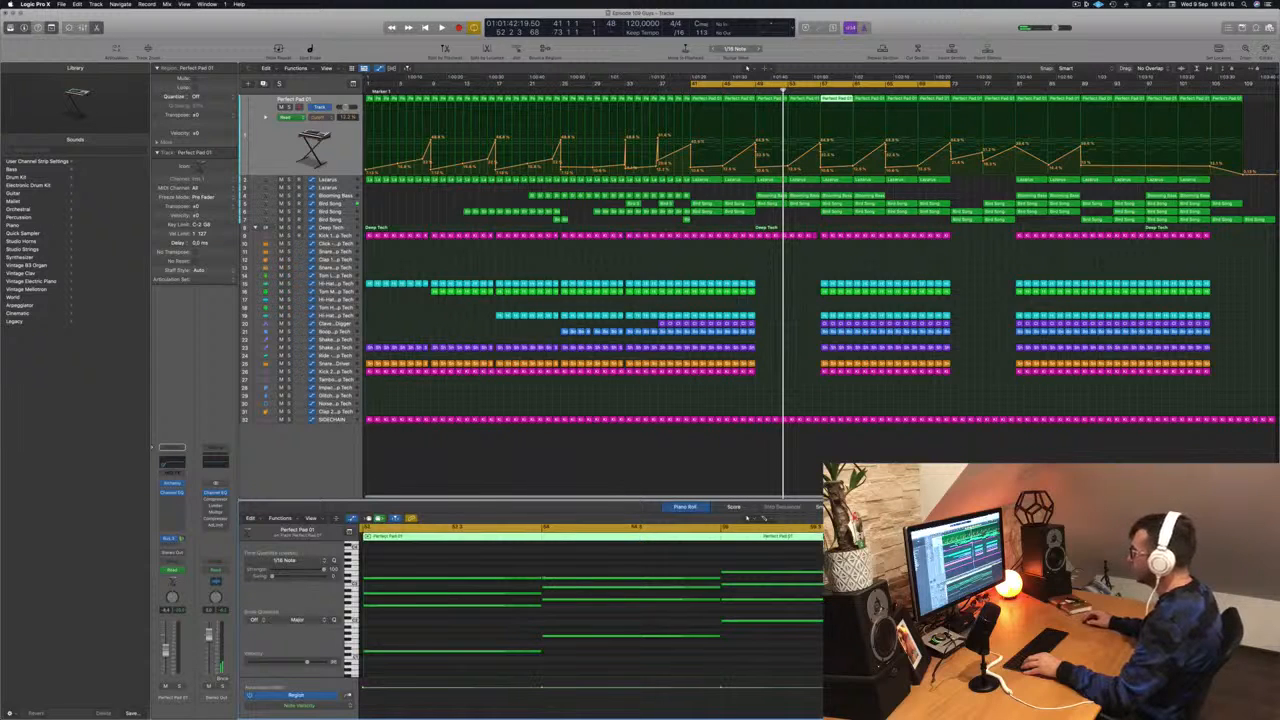
key(super+a)
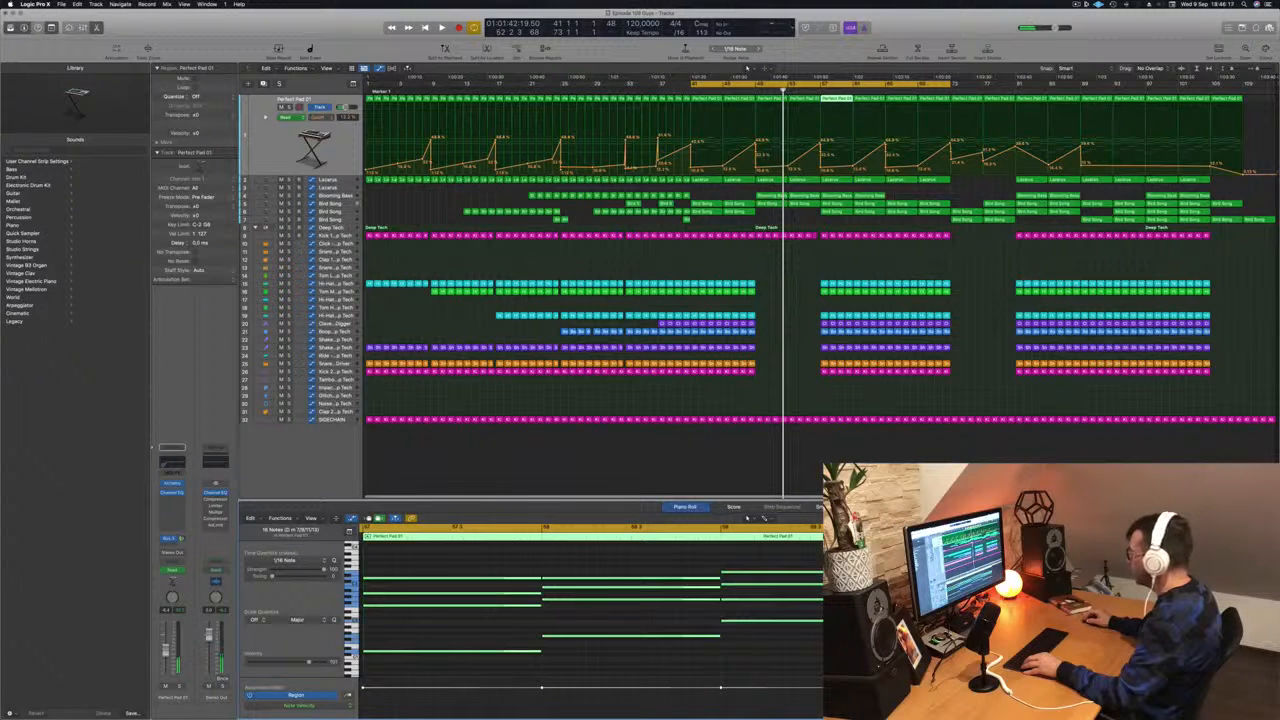
key(ctrl+shift+Left)
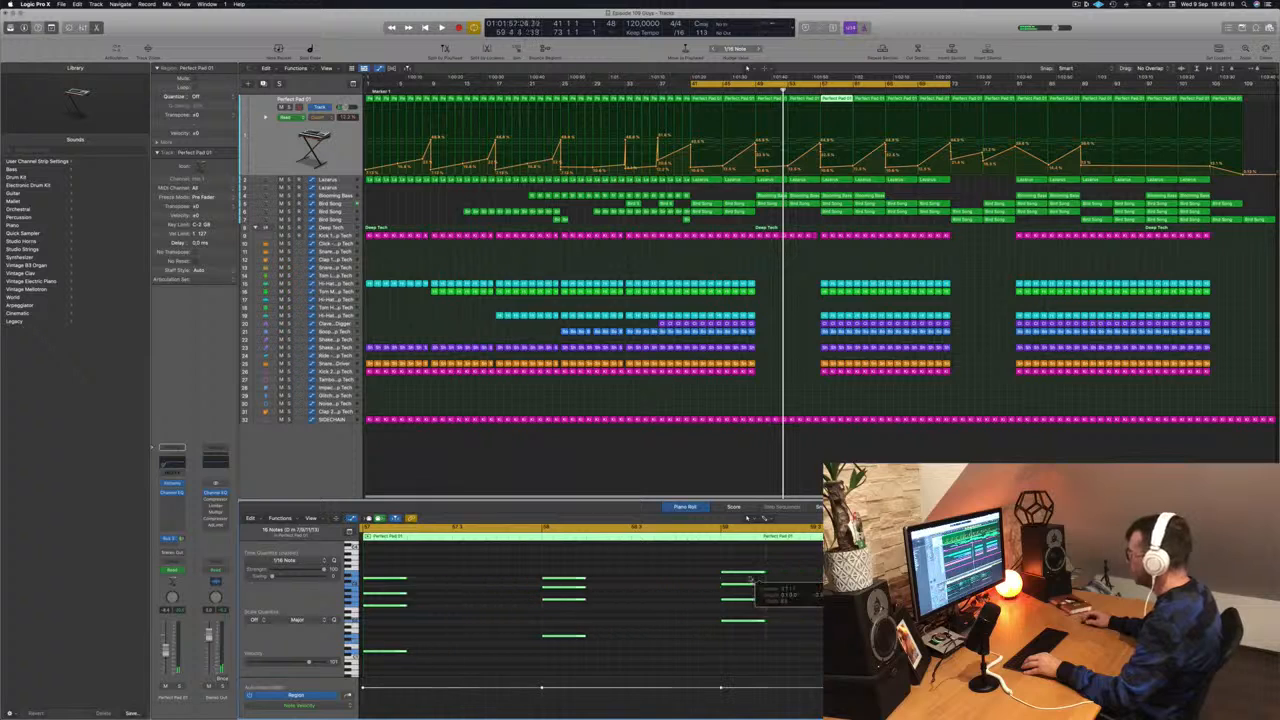
key(space)
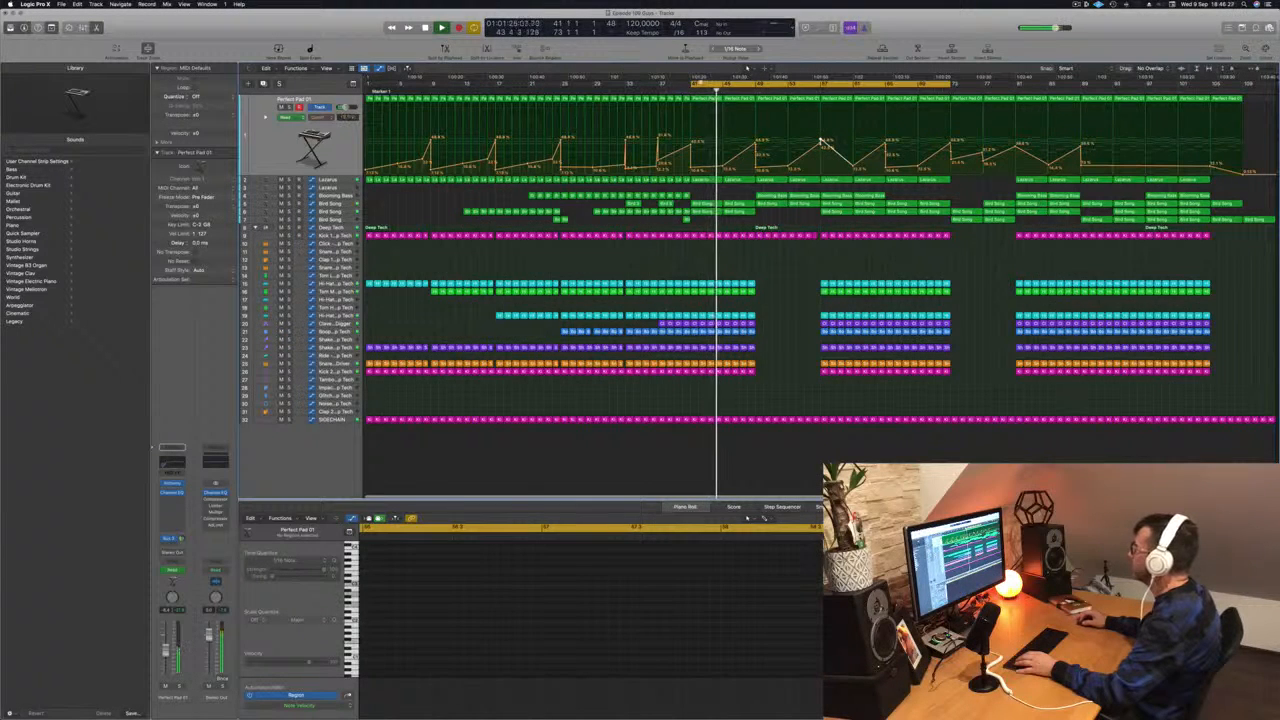
Move the cycle start to bar 57, delete the first Bird Song track's region there, and restart playback.
drag(694, 85, 820, 88)
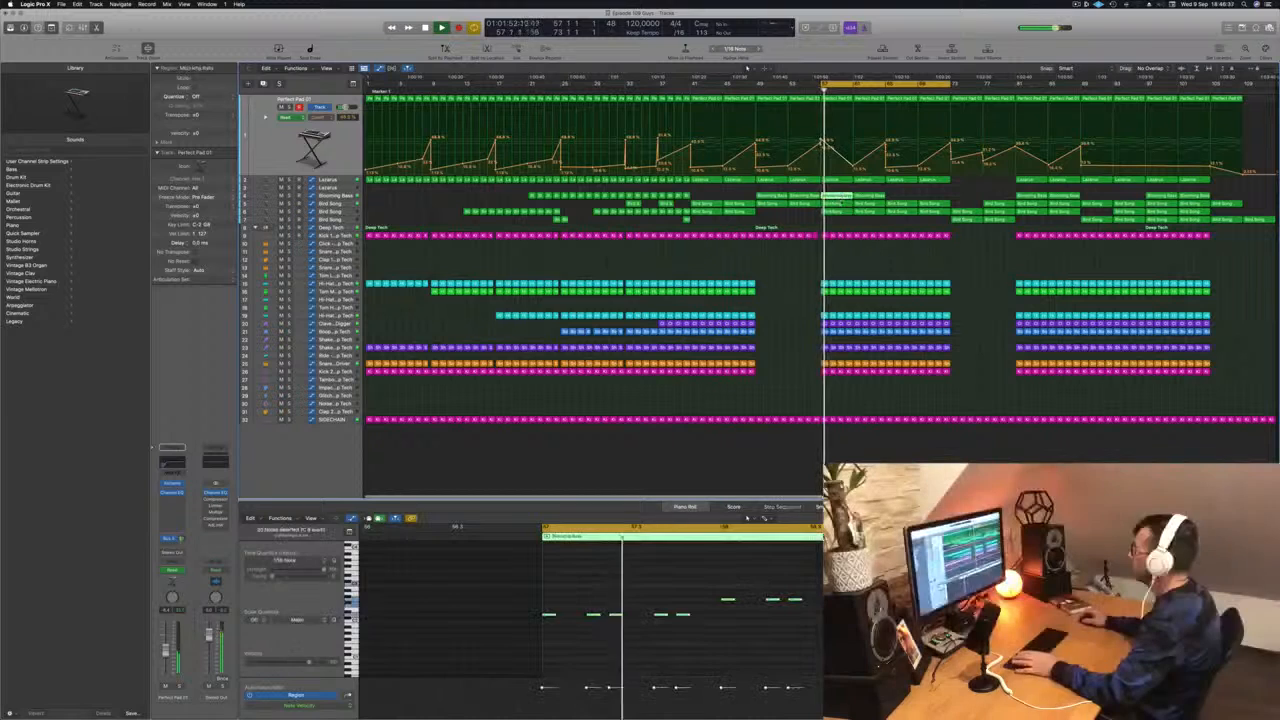
click(833, 204)
key(space)
key(Delete)
key(space)
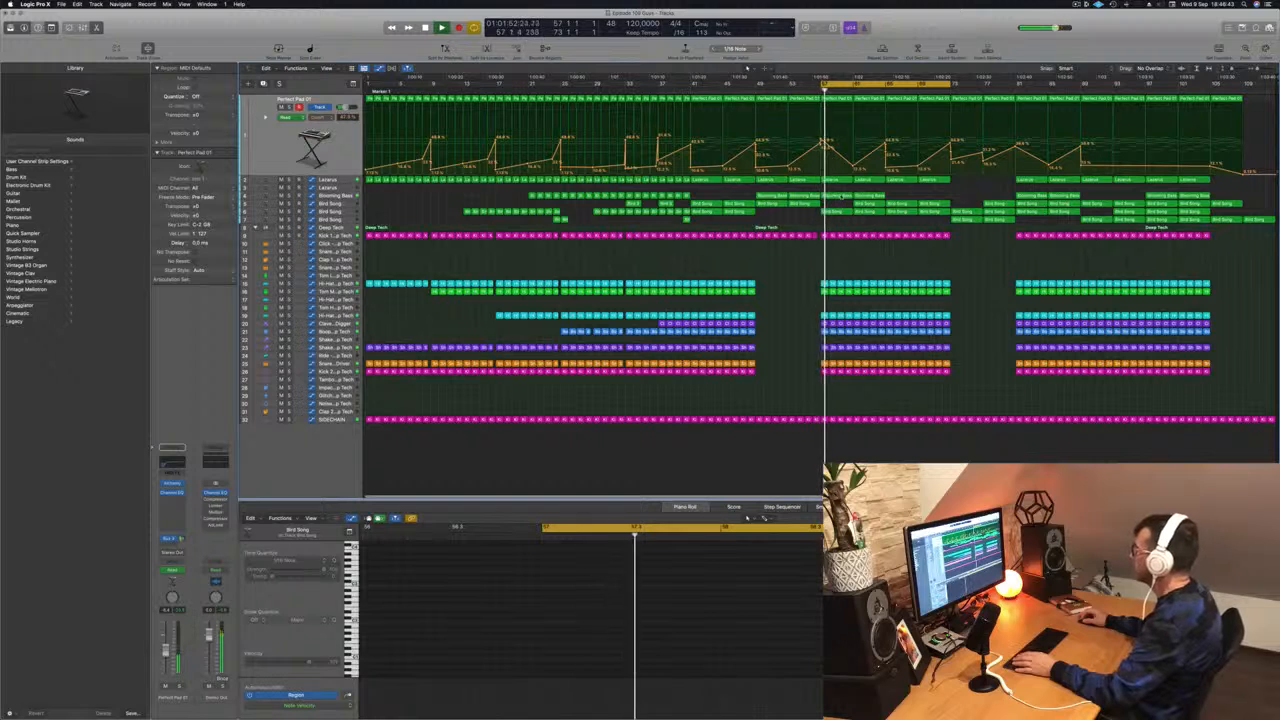
Select the two Blooming Bass regions at bar 57 and insert a stereo Compressor on that track during playback.
click(836, 196)
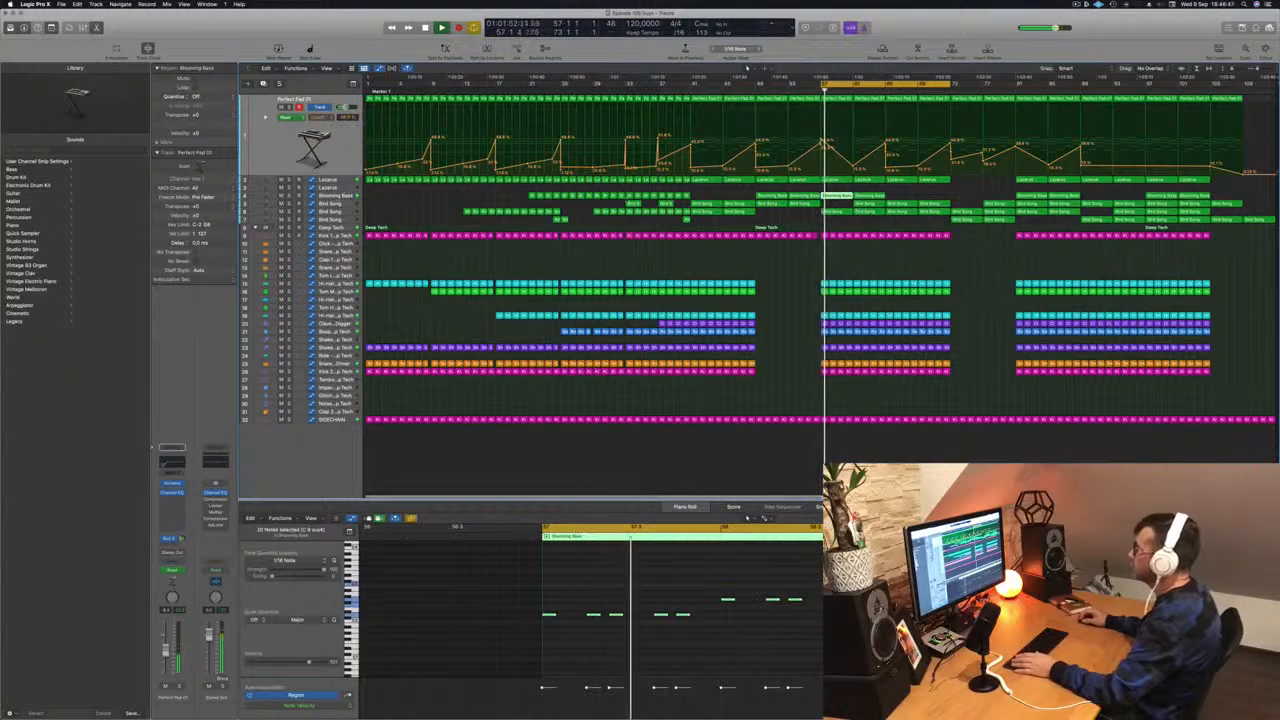
click(452, 194)
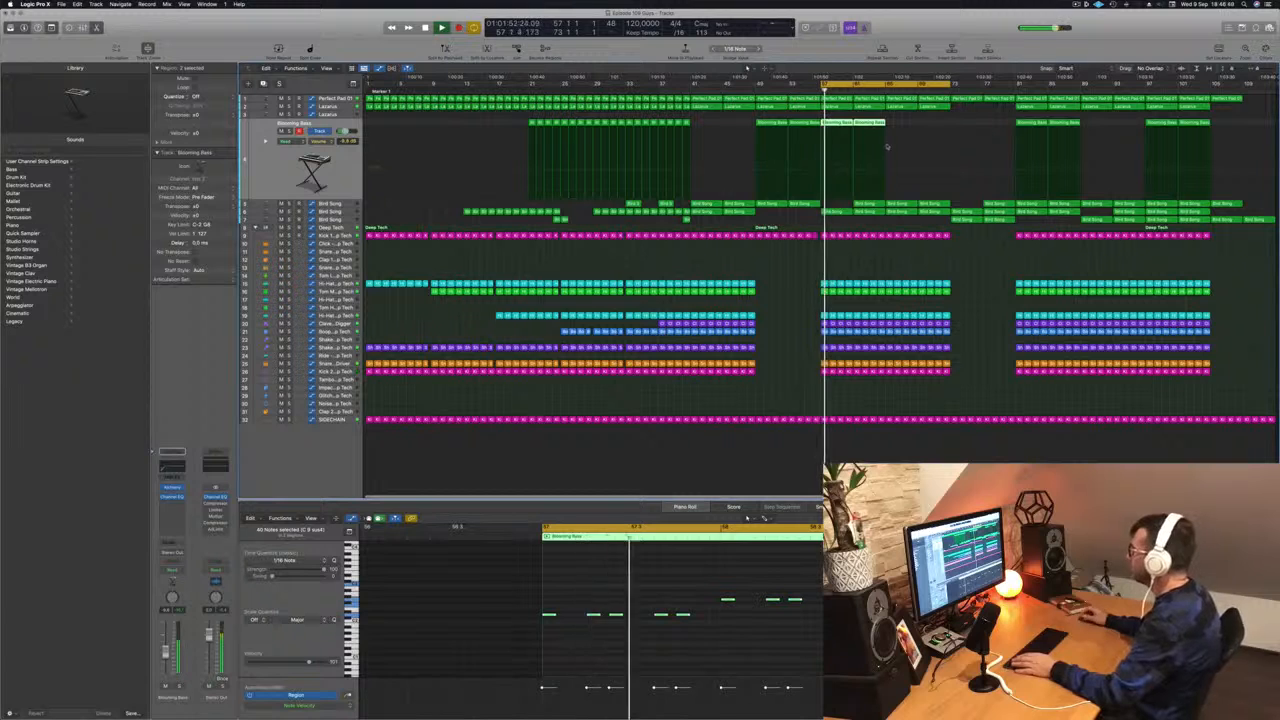
key(space)
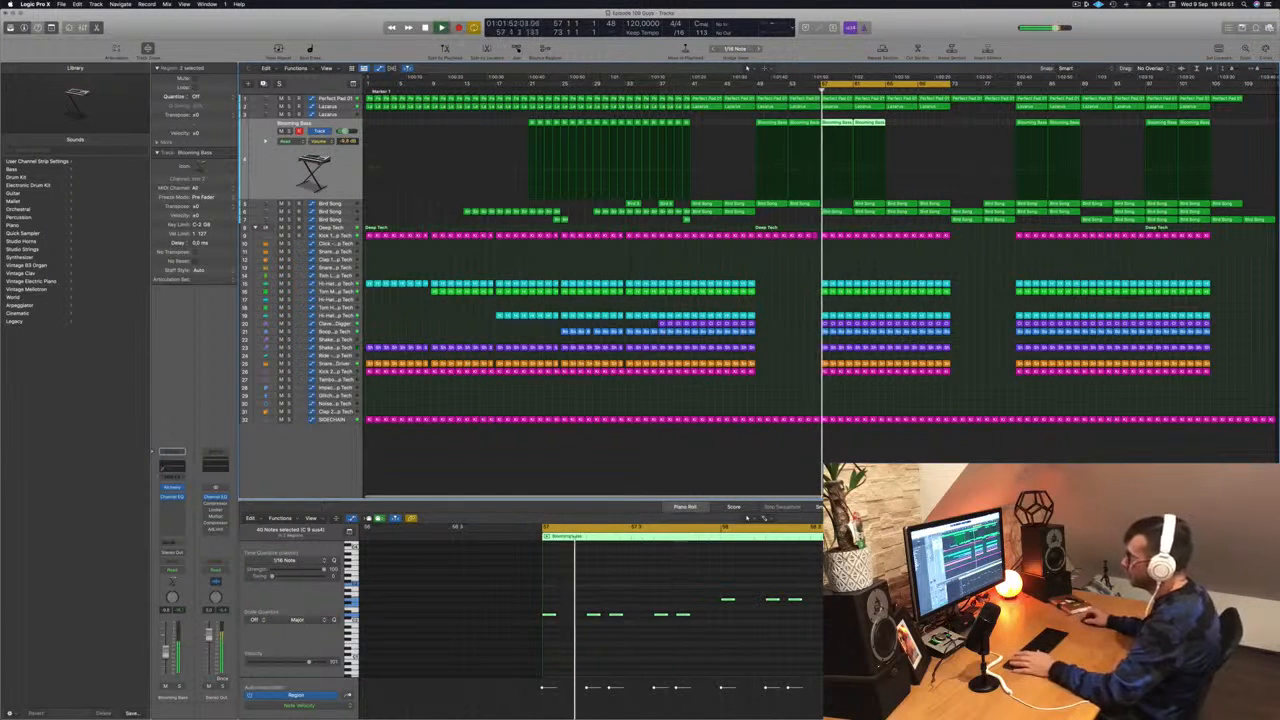
click(172, 500)
click(172, 502)
click(172, 500)
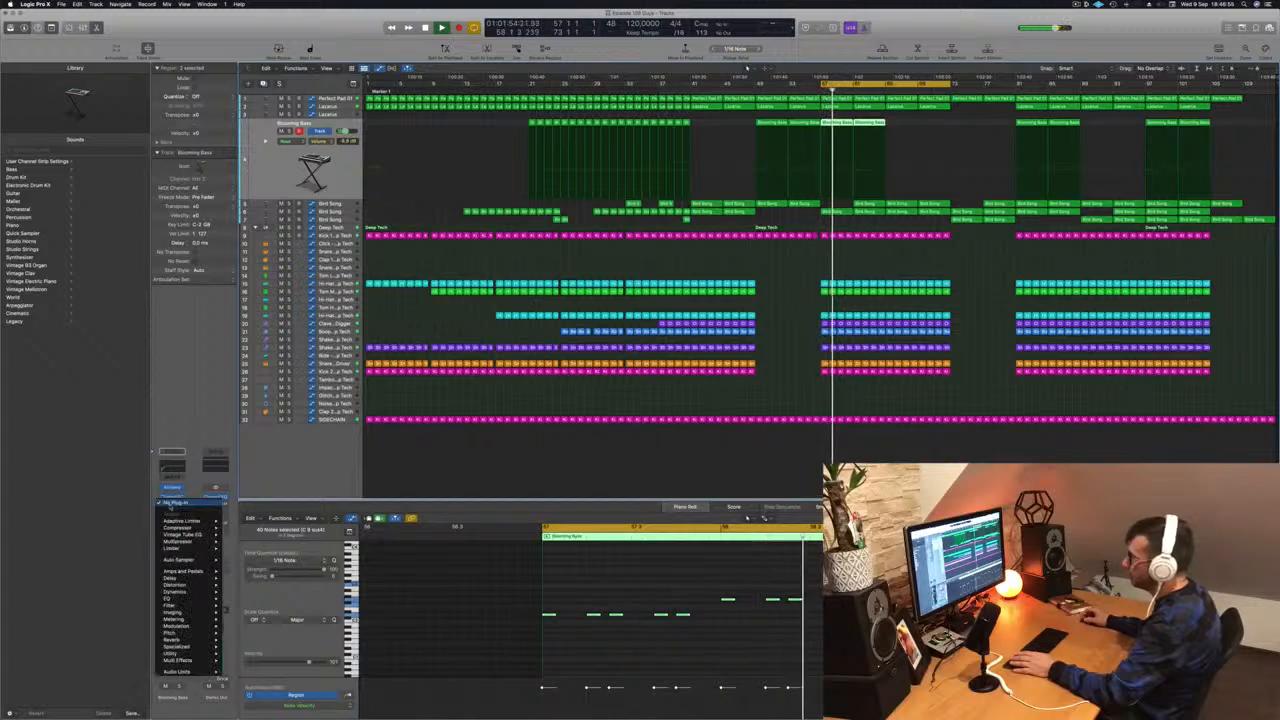
mouse_move(180, 528)
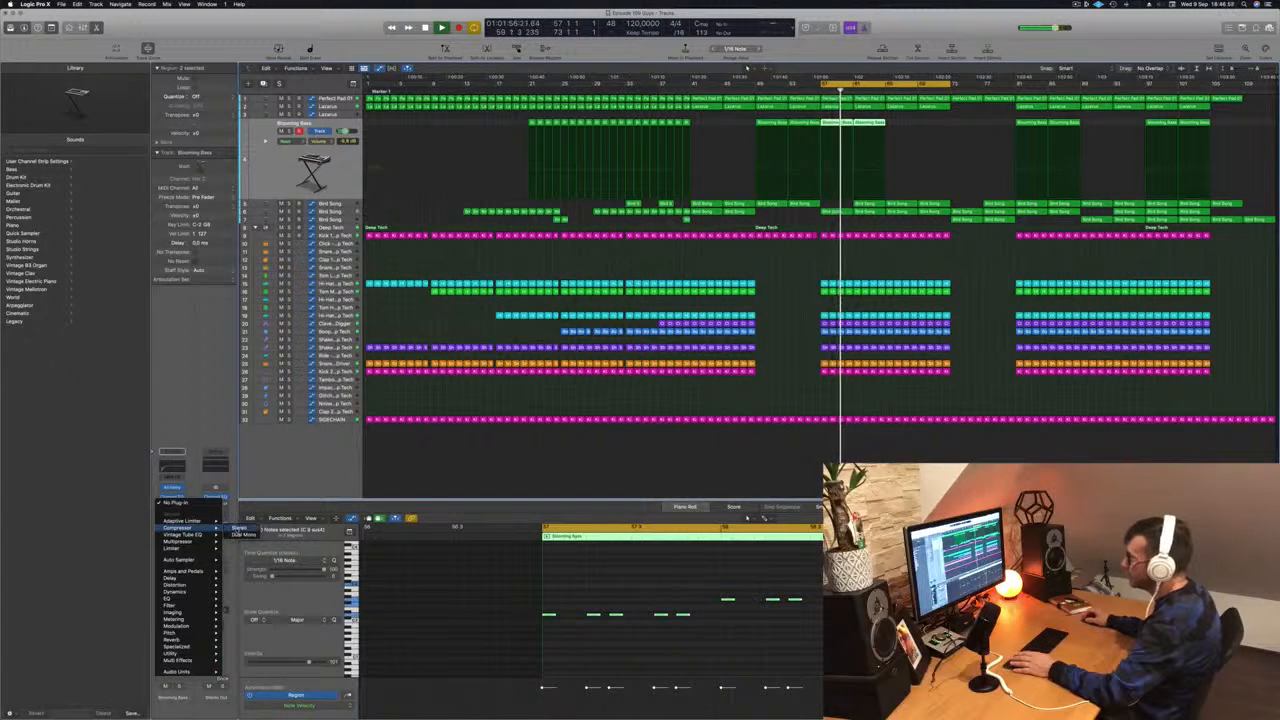
click(236, 528)
drag(626, 92, 606, 122)
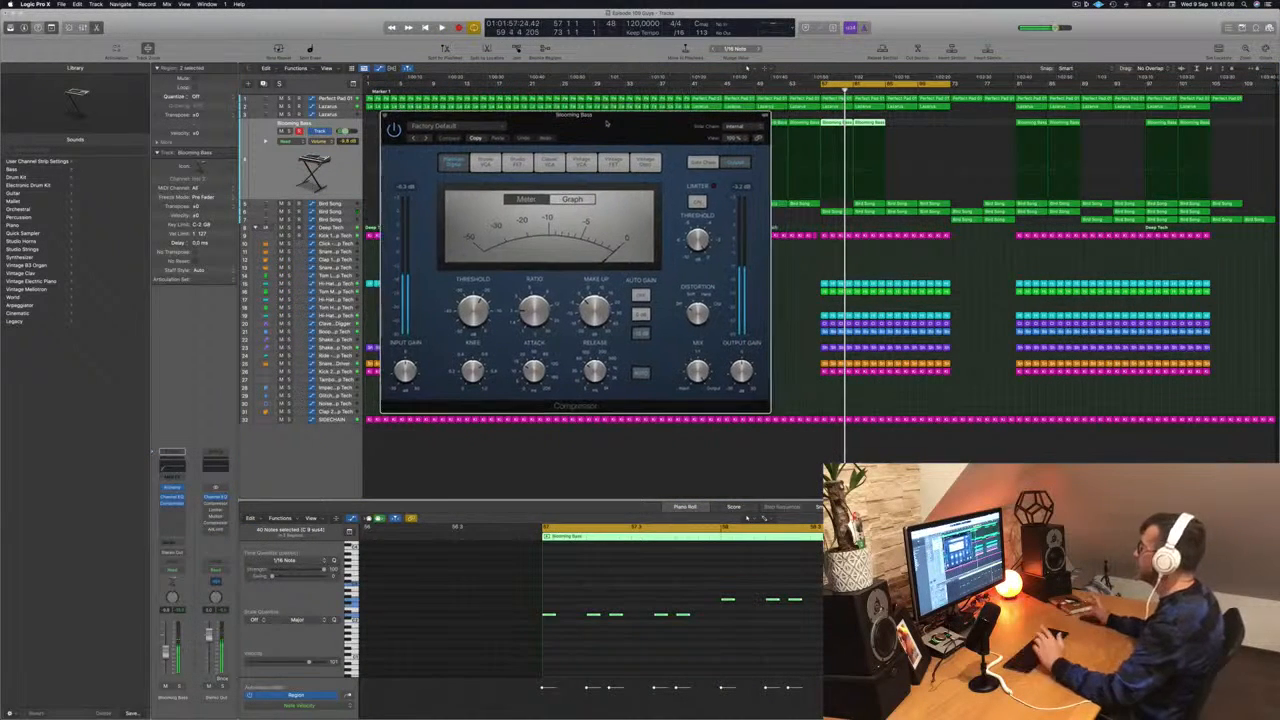
Set the Compressor's side chain source to Kick 1 - Deep Tech, audition the ducked bass and close the plug-in.
click(738, 127)
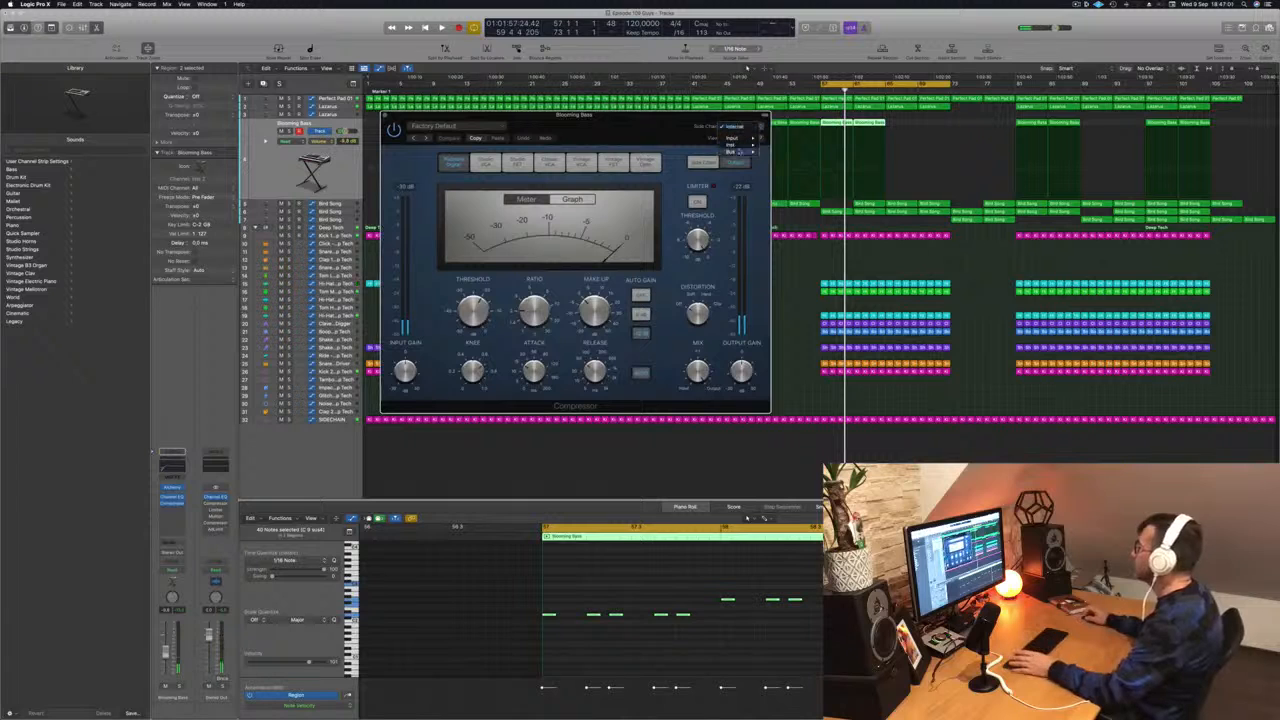
mouse_move(741, 151)
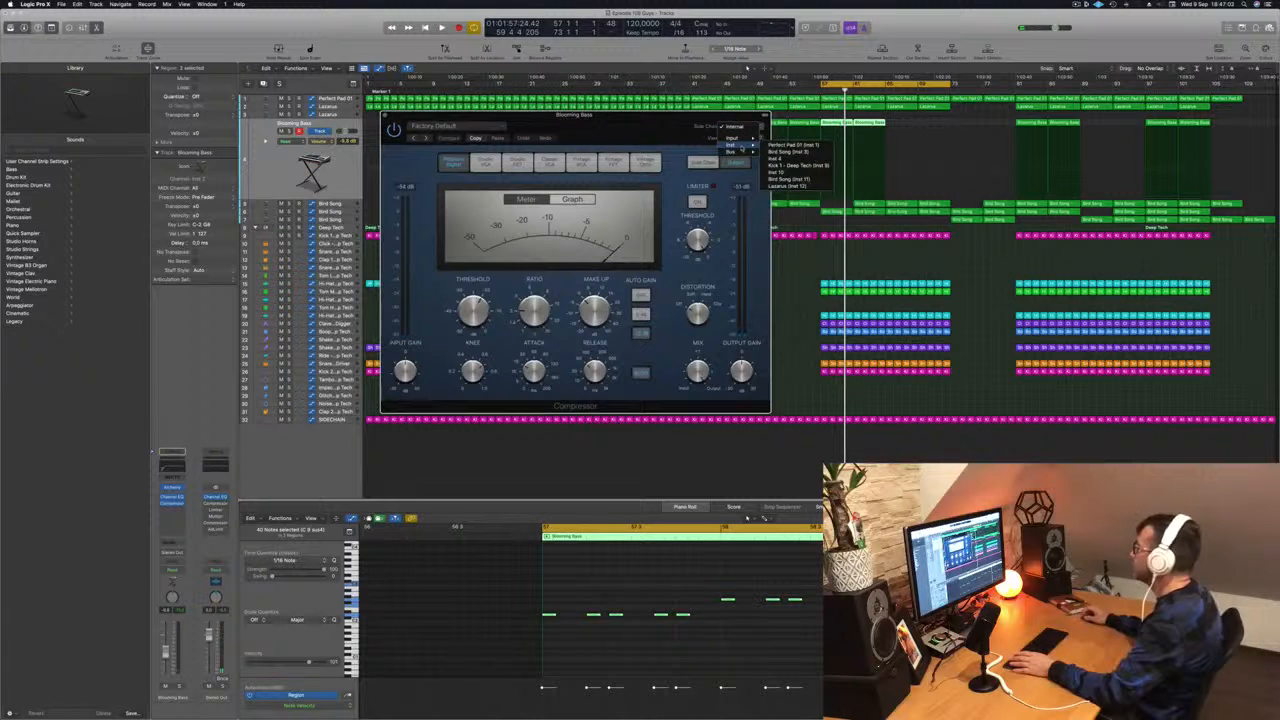
click(787, 167)
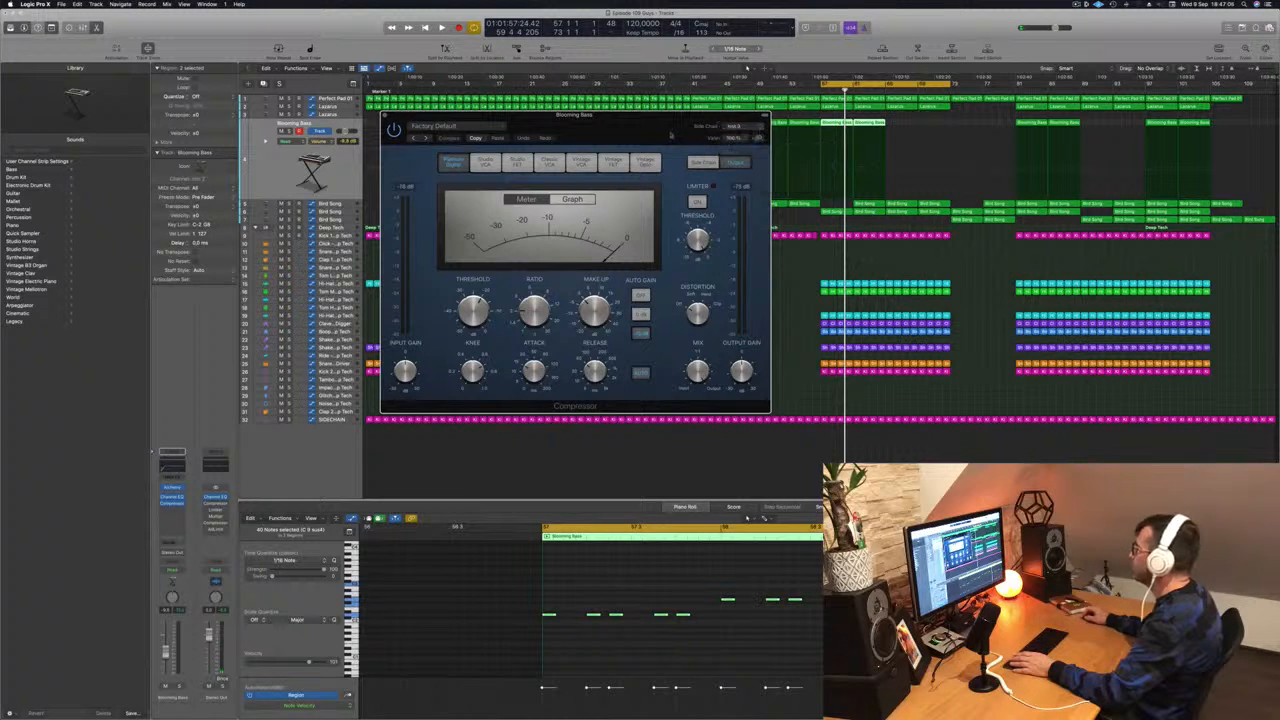
drag(667, 126, 717, 129)
key(space)
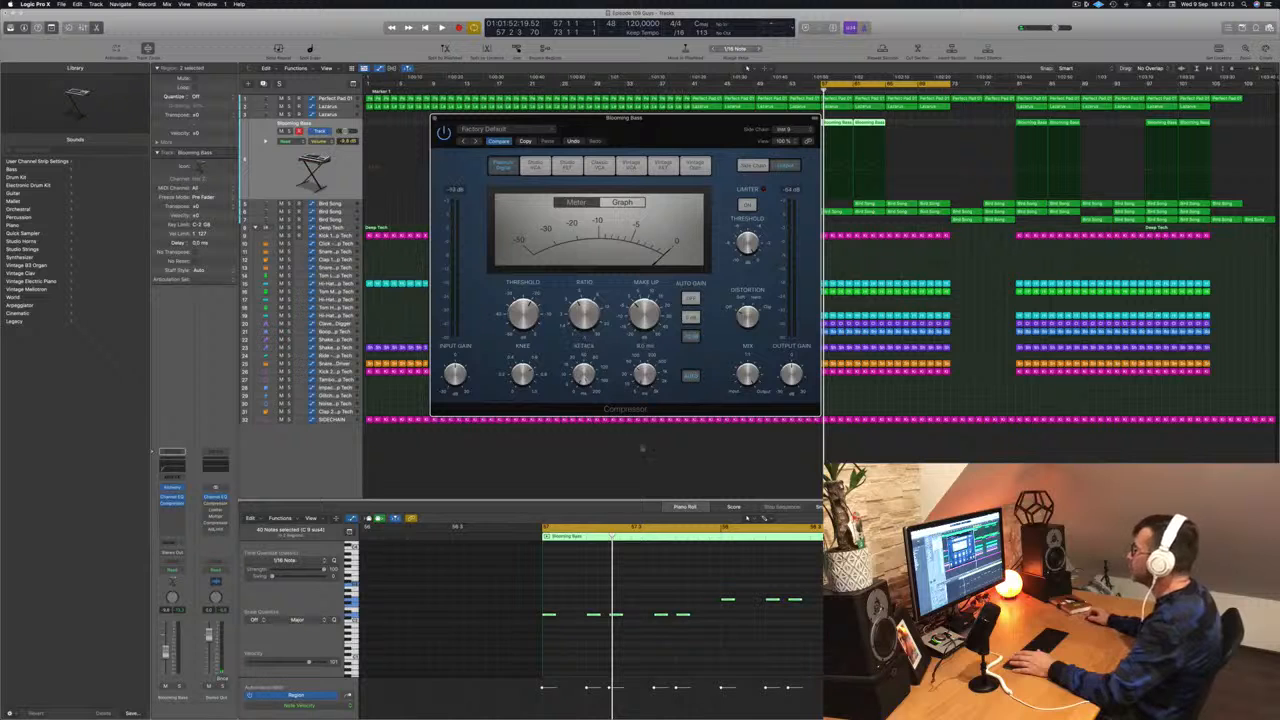
key(space)
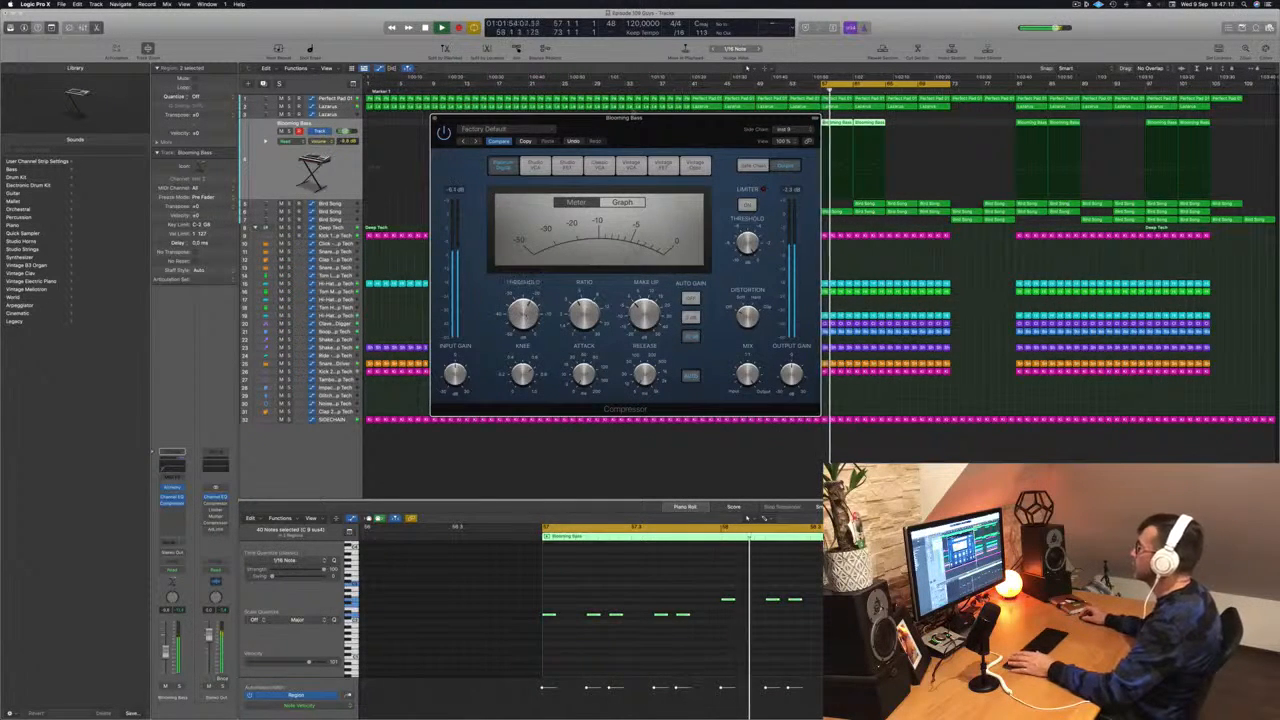
drag(653, 131, 736, 153)
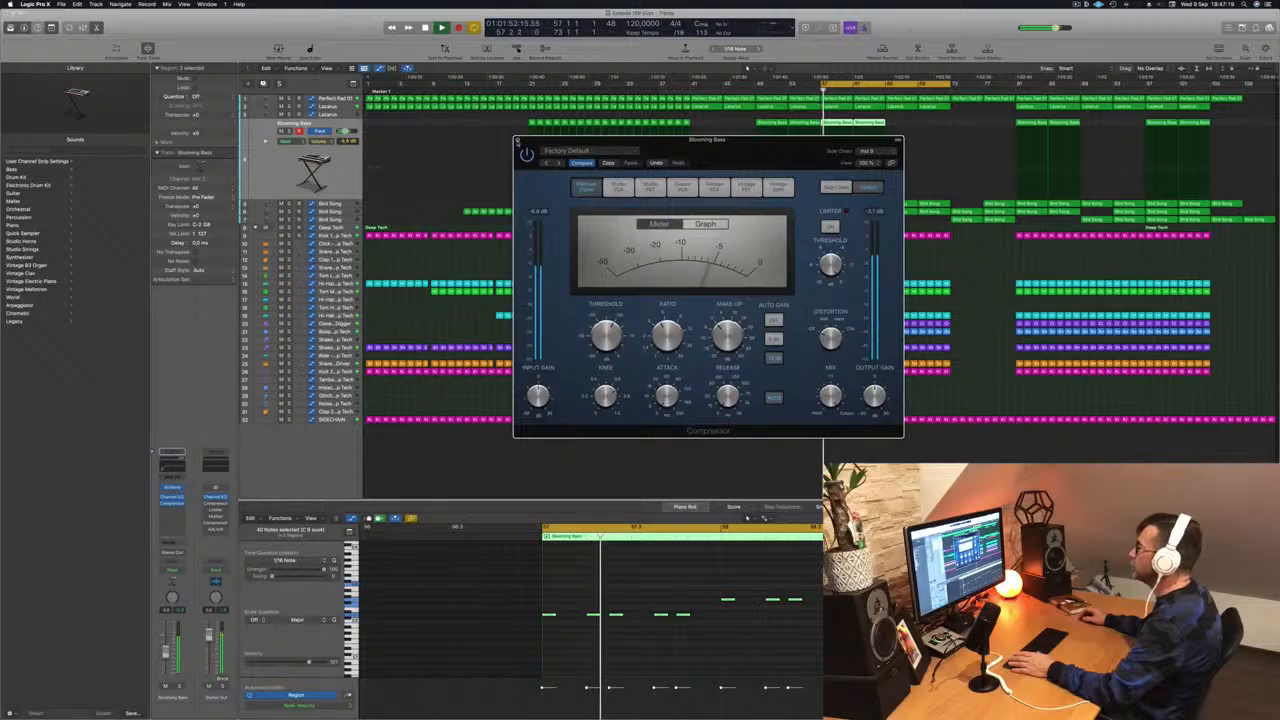
click(517, 140)
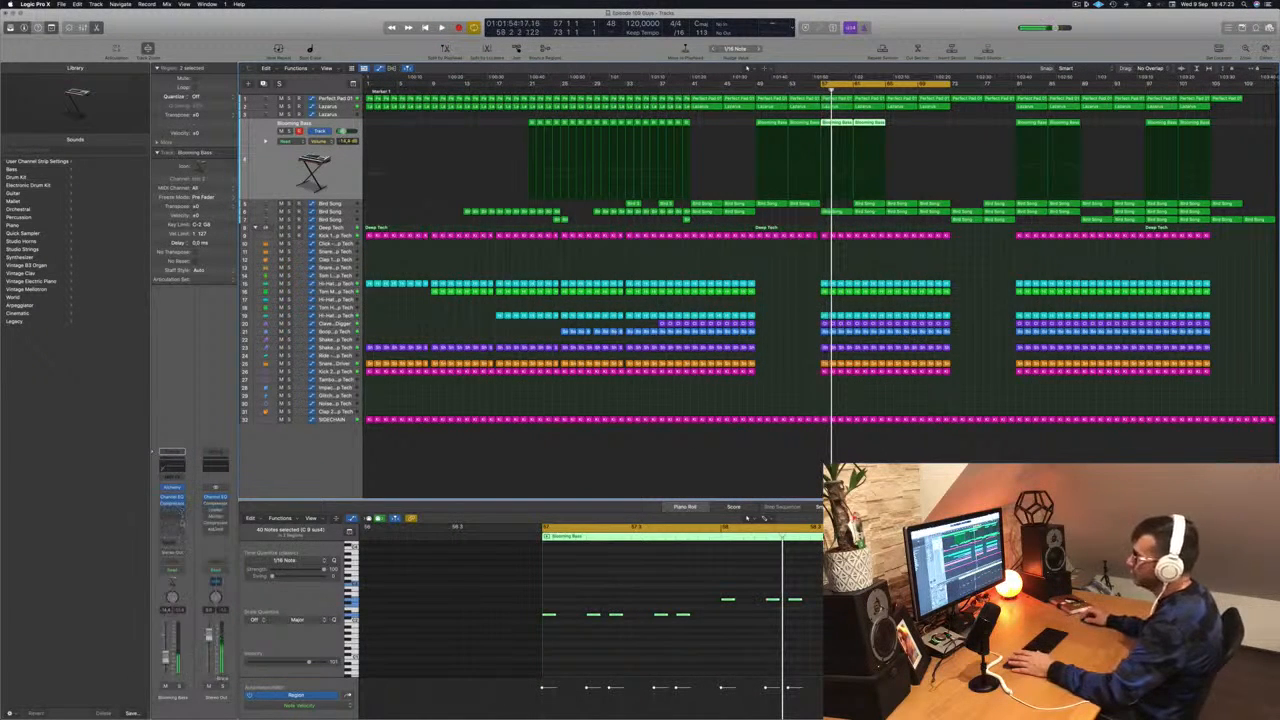
Insert a second stereo Compressor on Blooming Bass using the Vintage Opto model, lower its threshold, set release to 5.0 ms and close it.
click(178, 509)
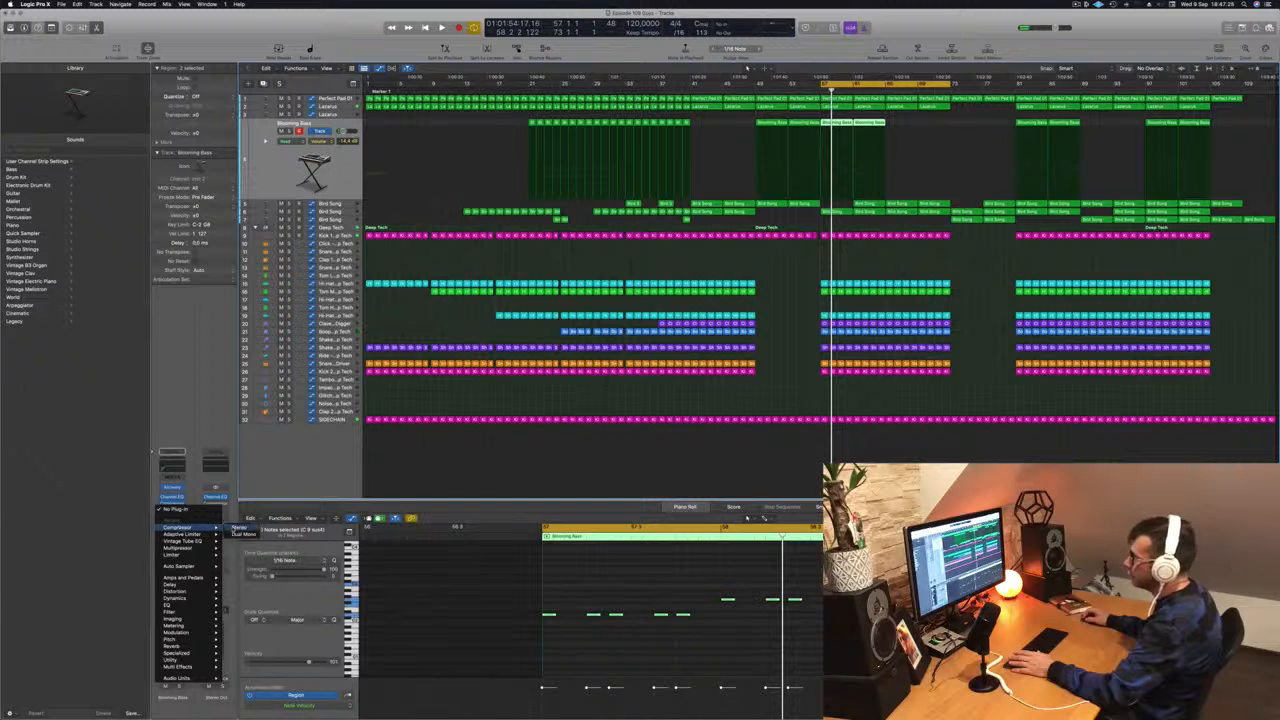
click(240, 528)
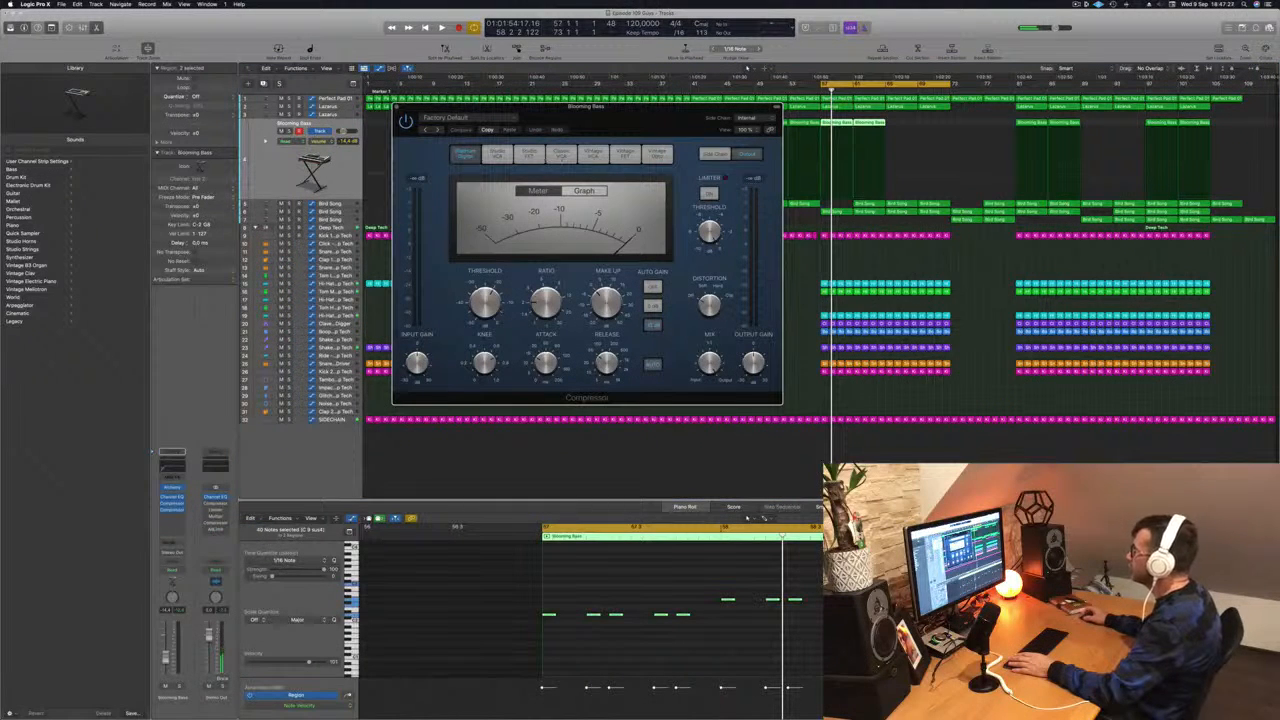
click(658, 155)
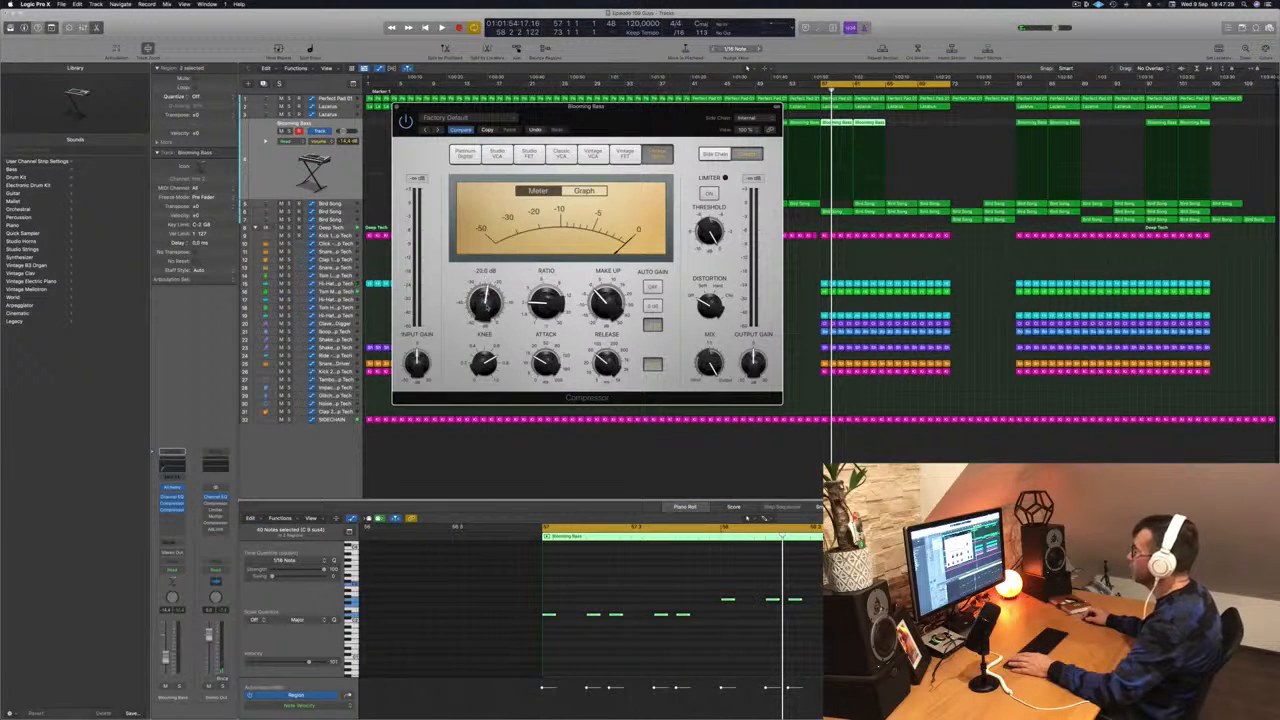
key(space)
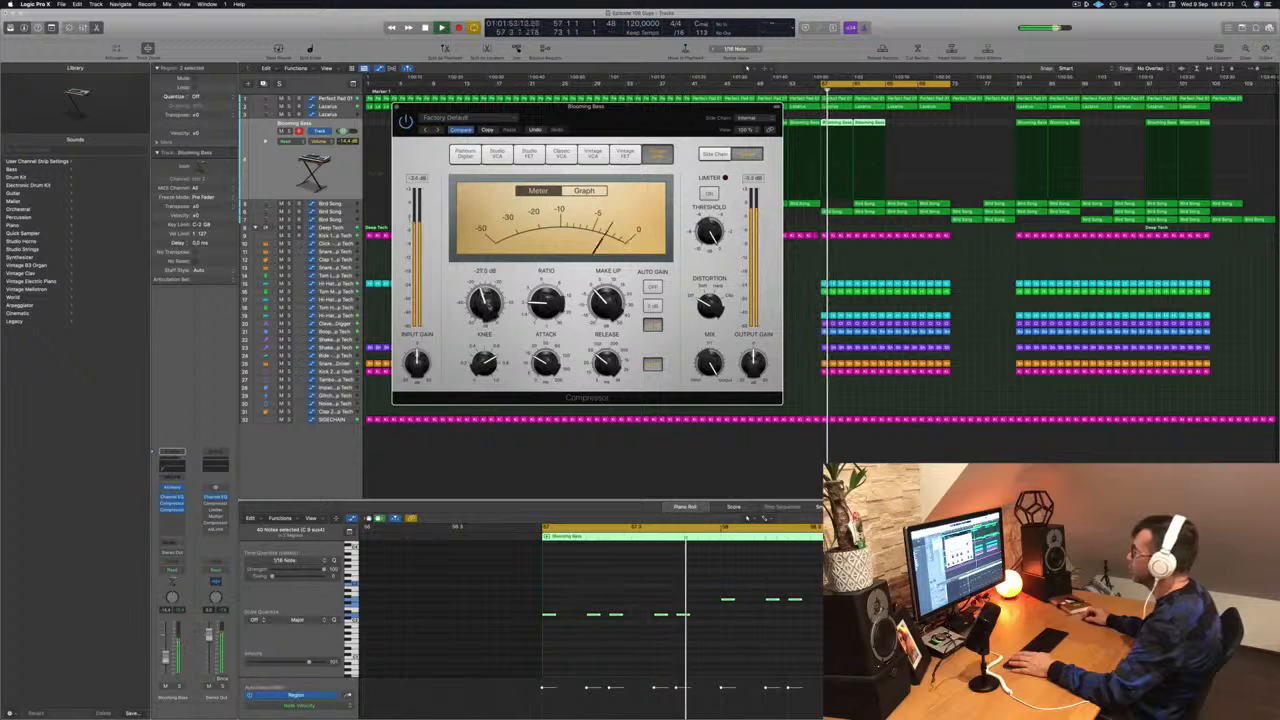
drag(627, 125, 608, 156)
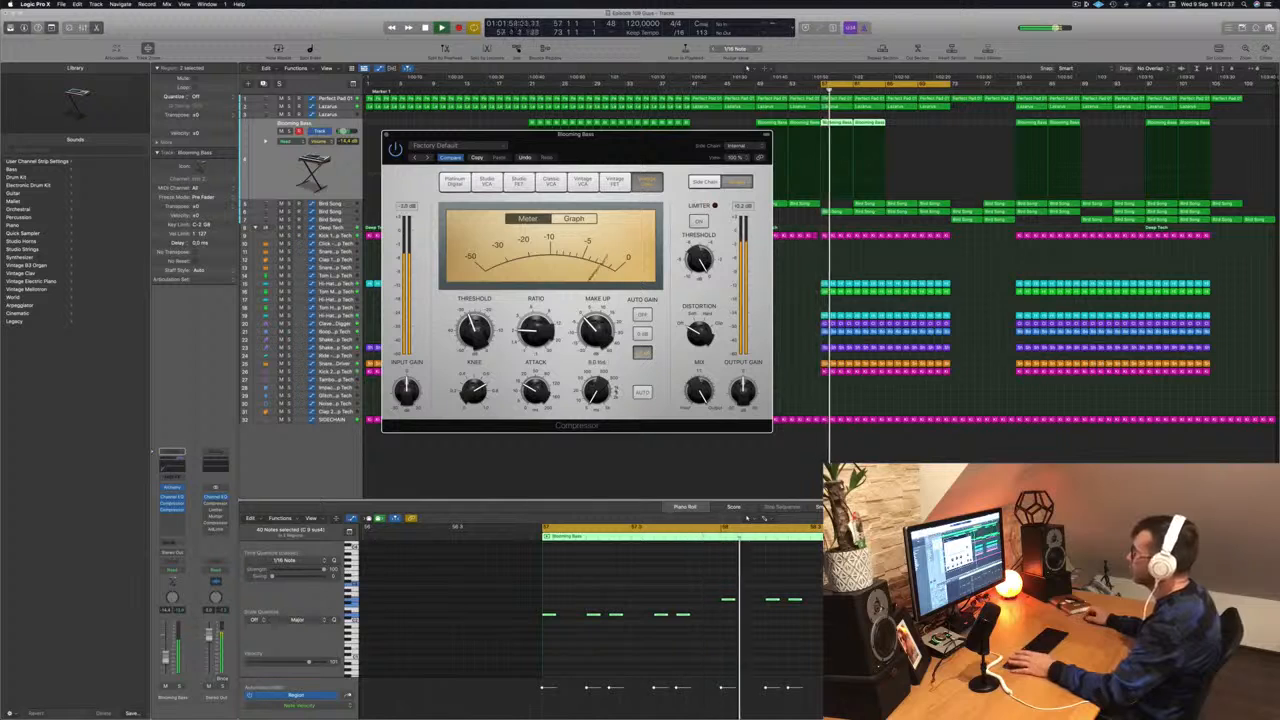
drag(581, 160, 646, 152)
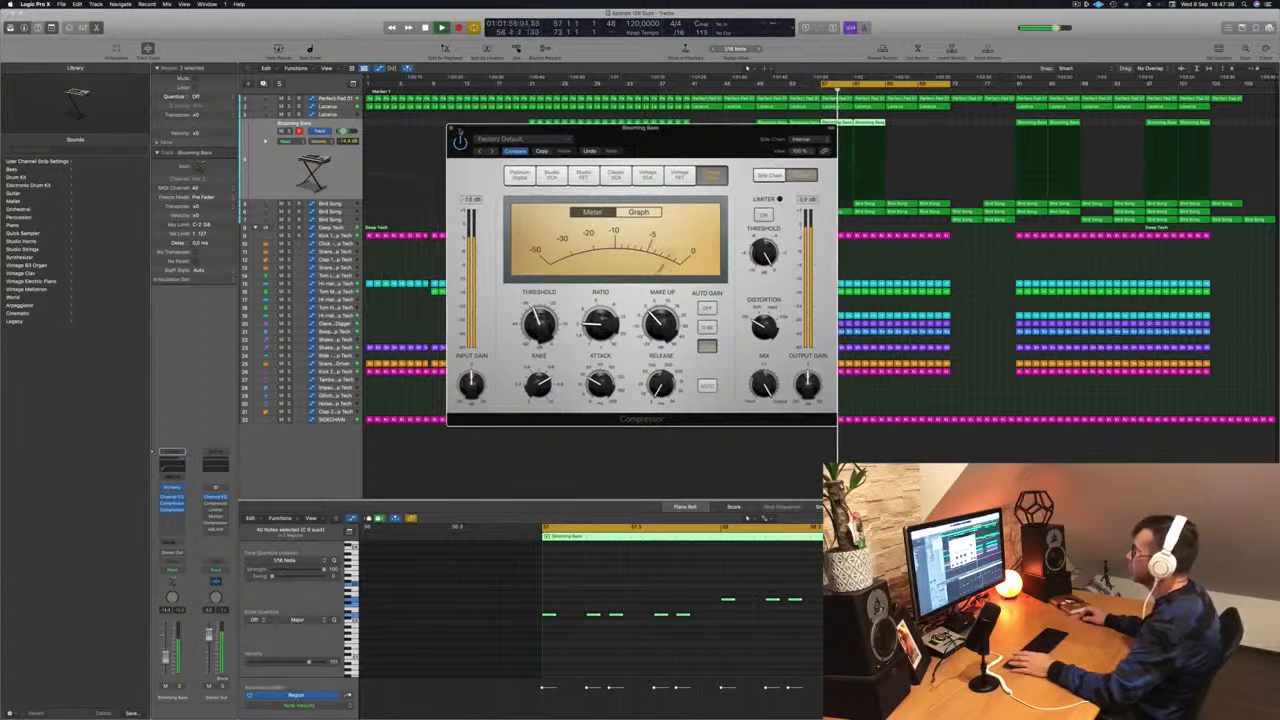
click(451, 131)
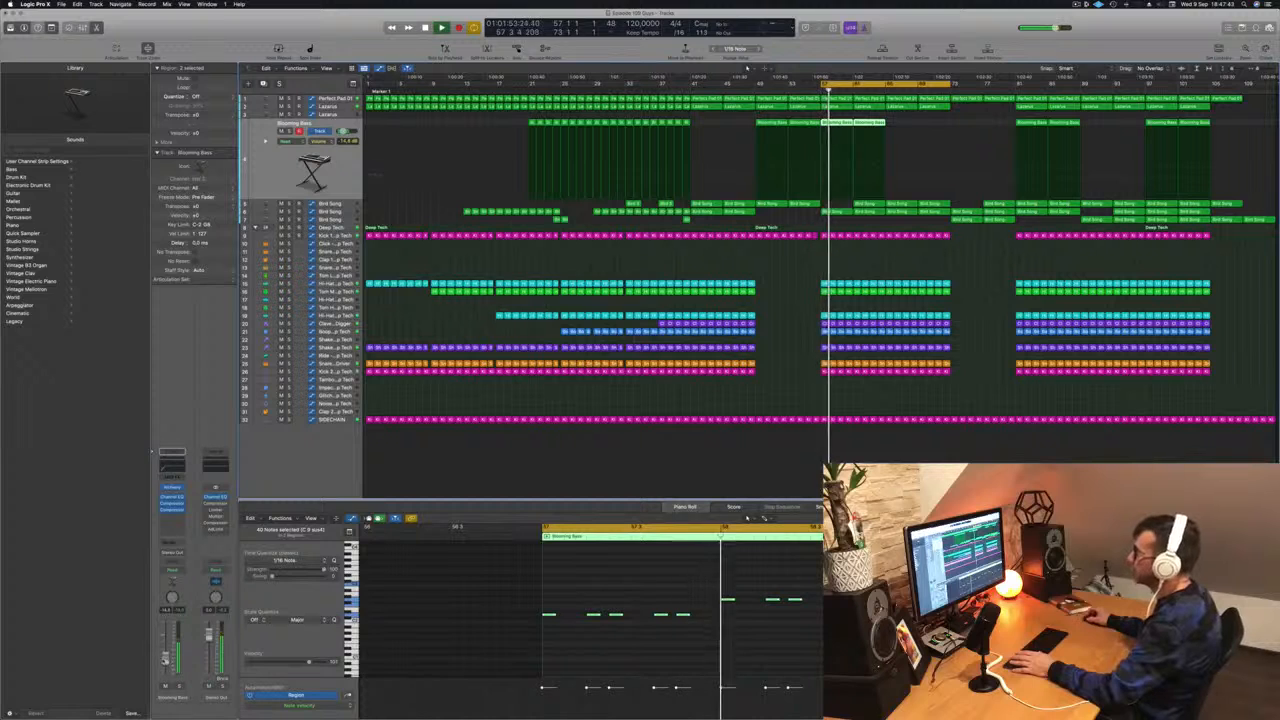
Open the Alchemy synth of Blooming Bass, fine-tune its sound during playback, close it and replay from bar 57.
click(173, 487)
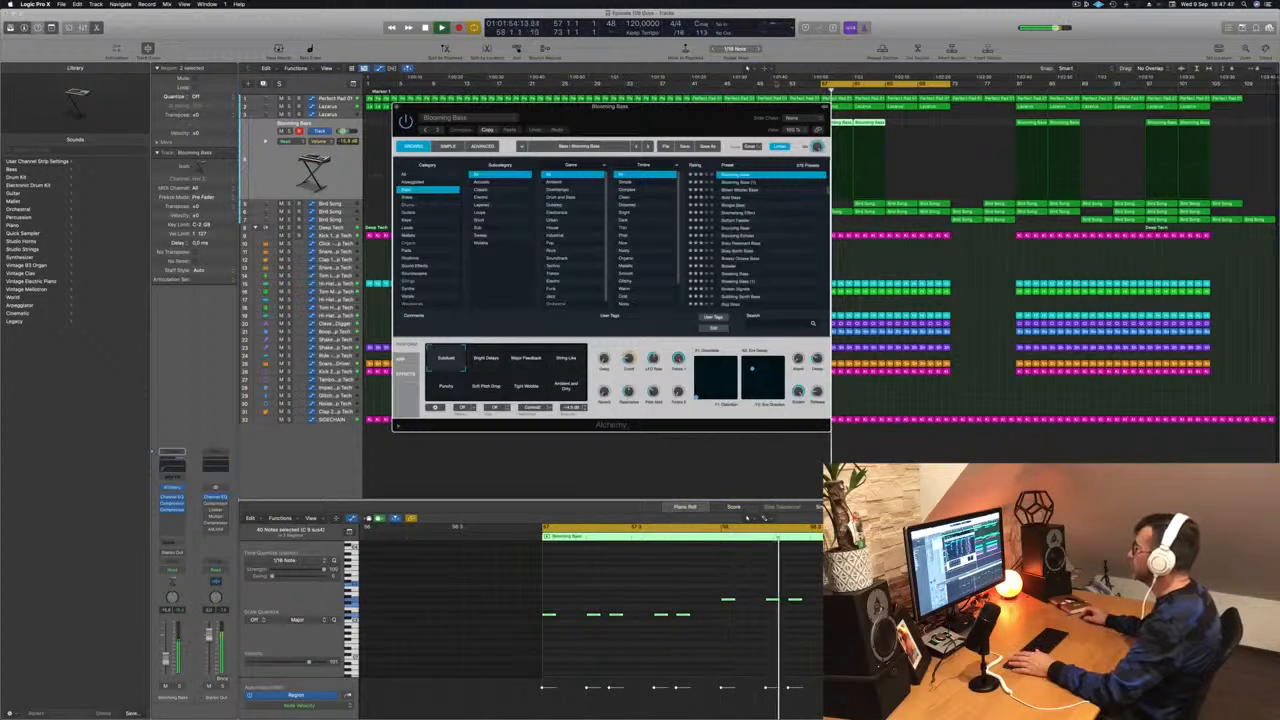
drag(728, 115, 677, 115)
key(space)
key(space)
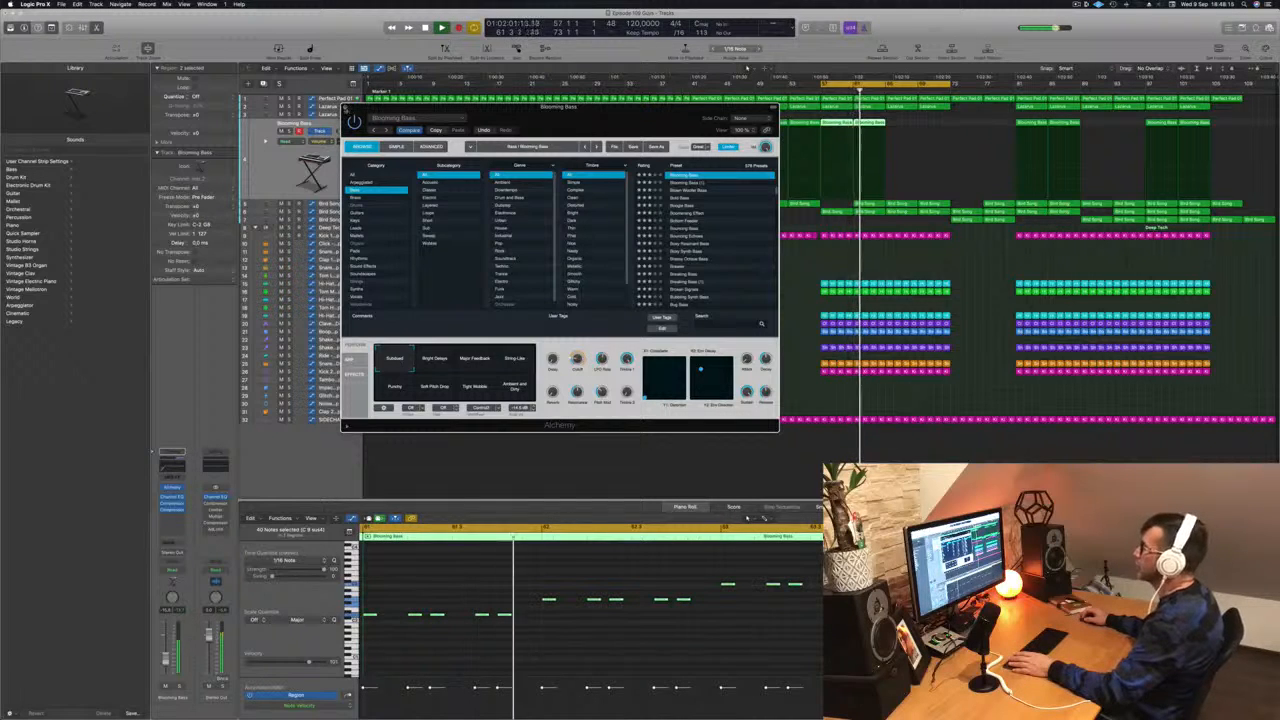
click(346, 108)
key(Return)
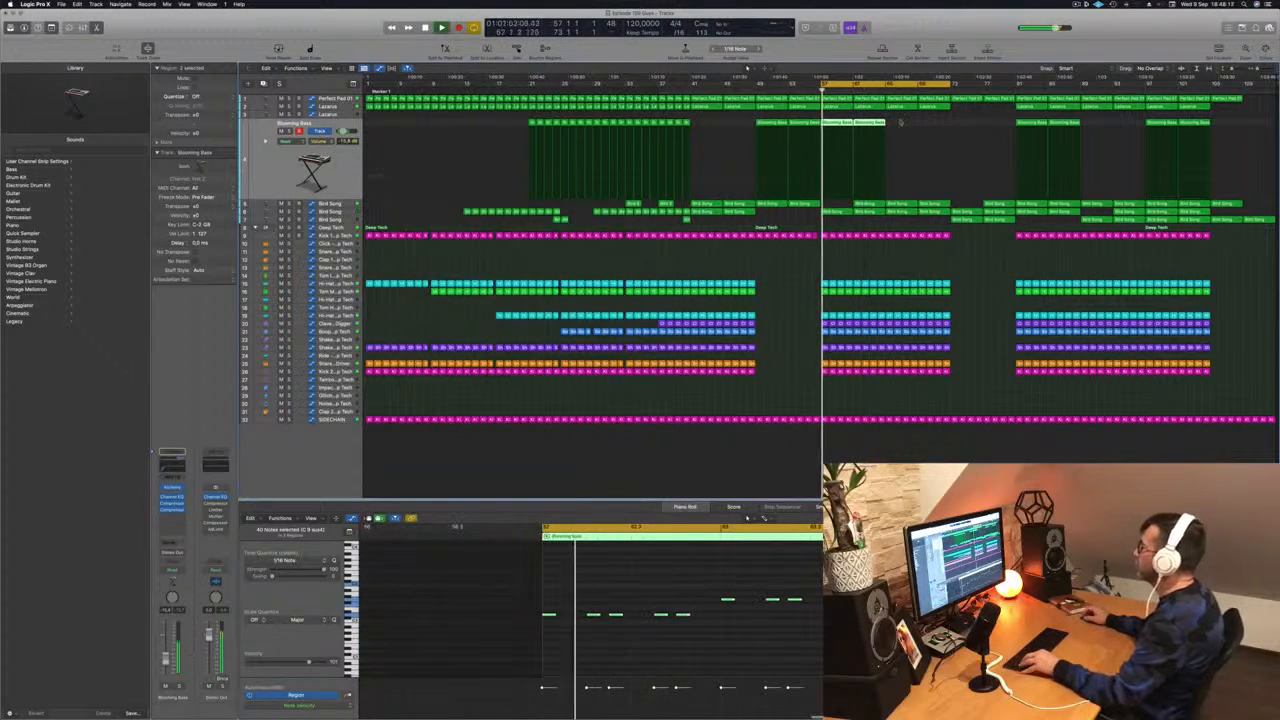
drag(901, 120, 846, 131)
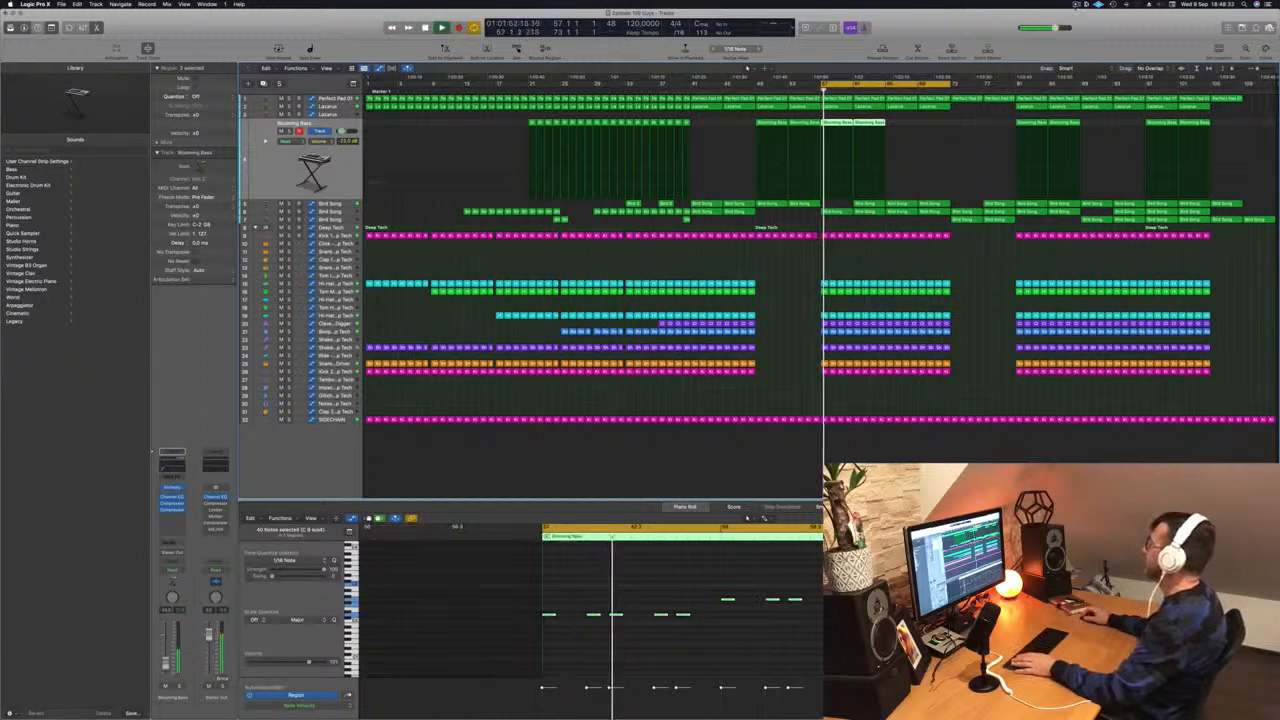
click(1078, 4)
click(956, 24)
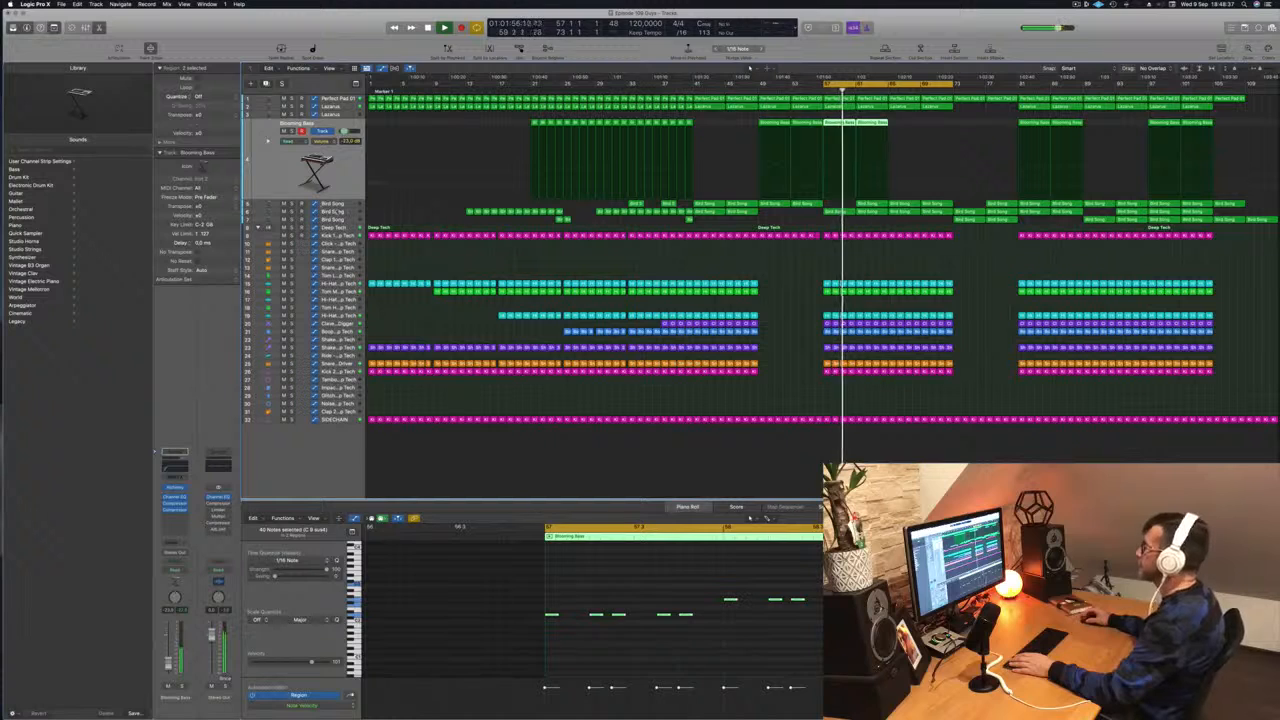
Review the regions and automation of the second Bird Song track in bars 57–73.
click(338, 211)
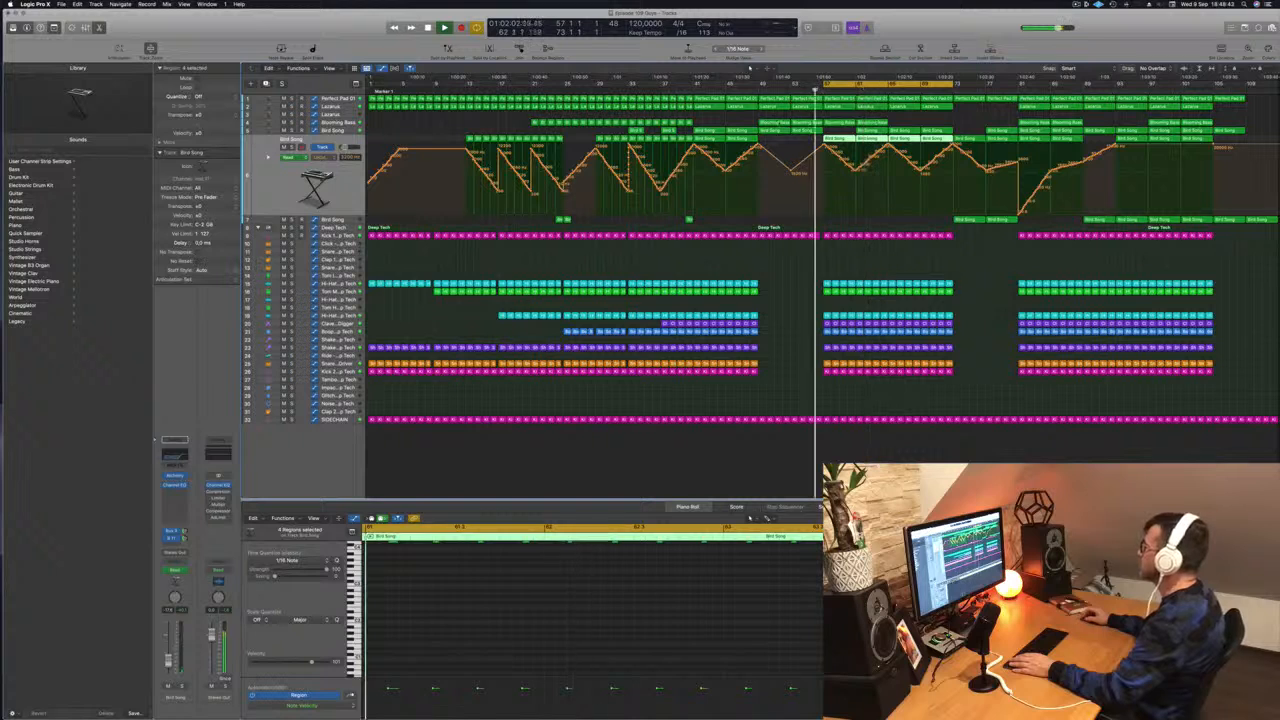
key(Delete)
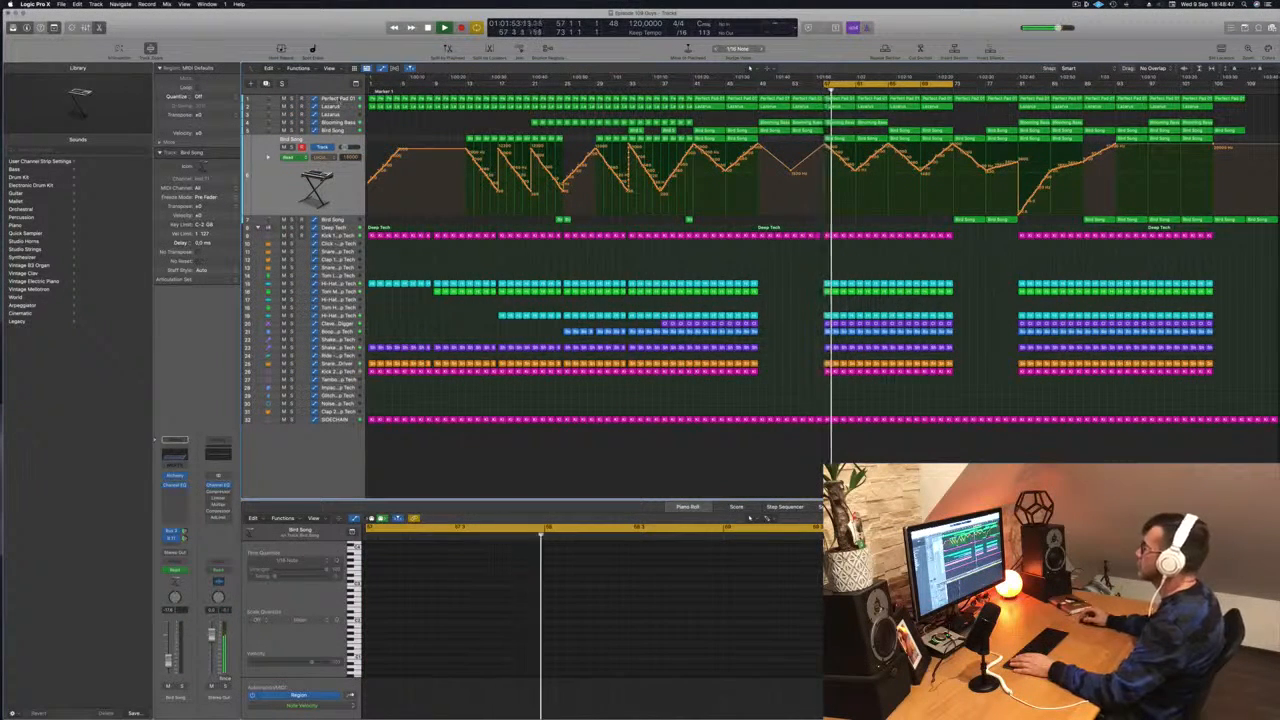
Flatten the Perfect Pad 01 automation over bars 57–65 and replace the region at bar 61 with a copy of the bar 57 region.
click(336, 99)
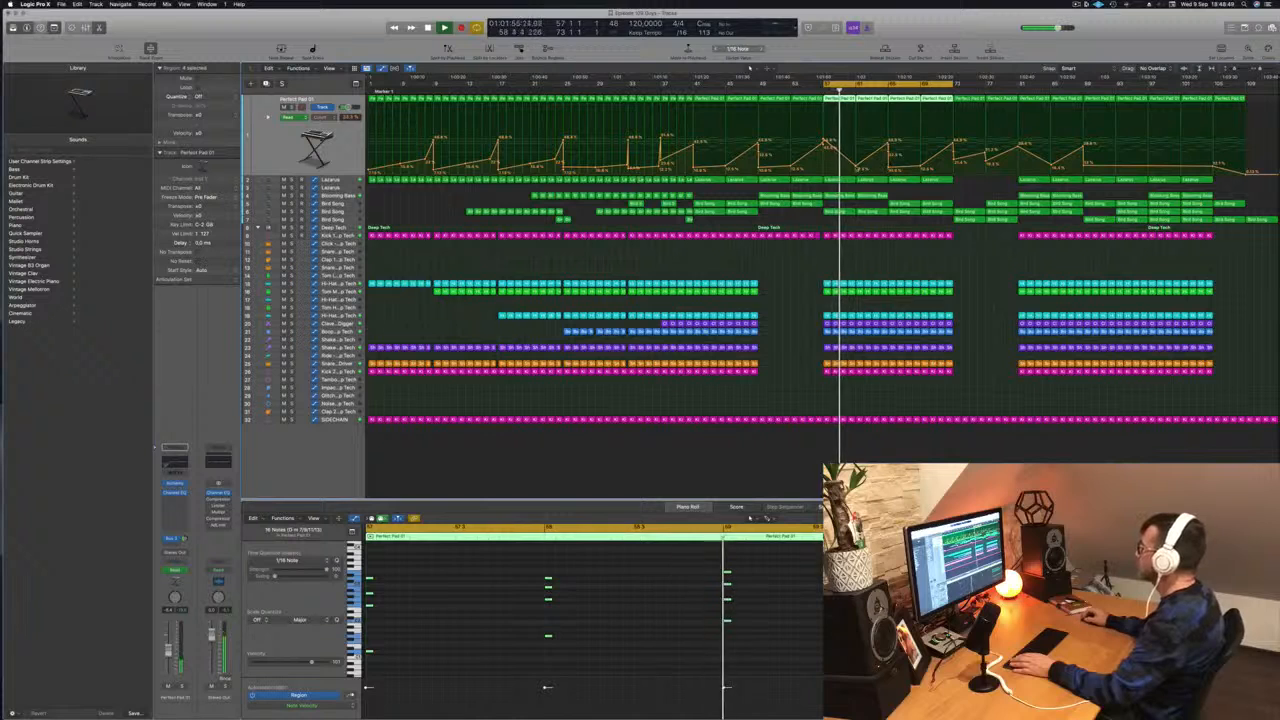
click(852, 161)
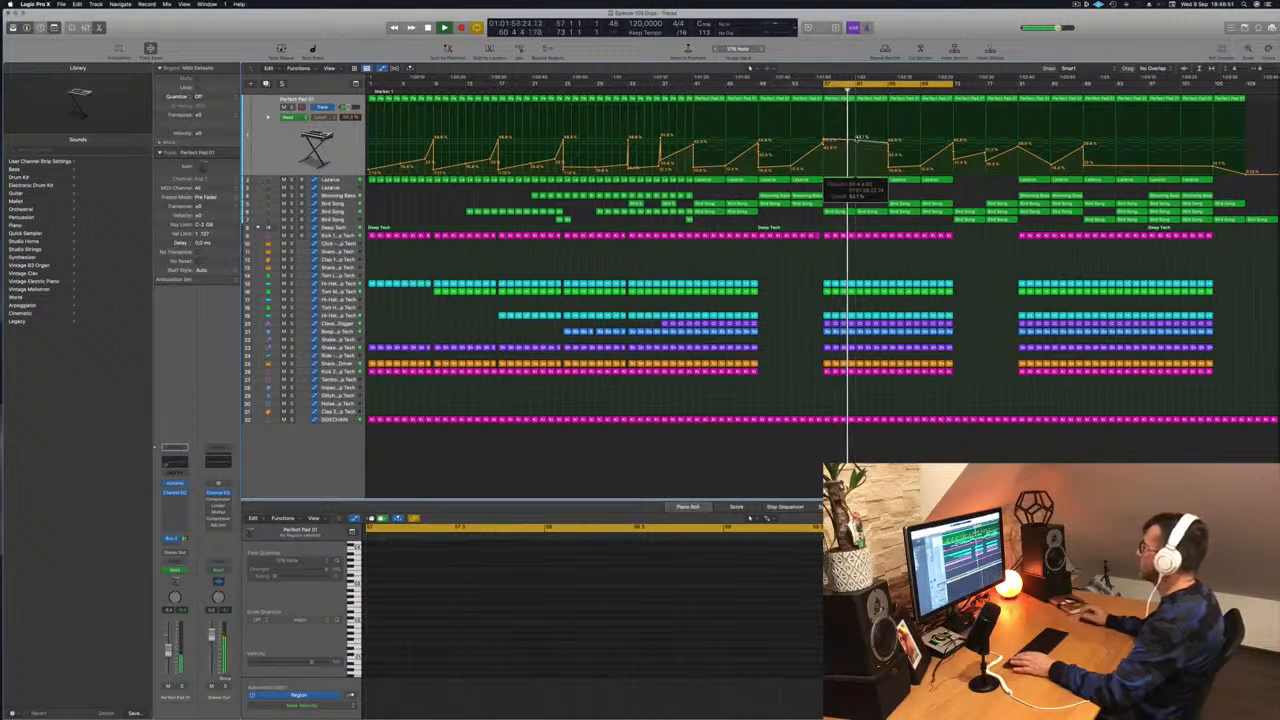
click(862, 100)
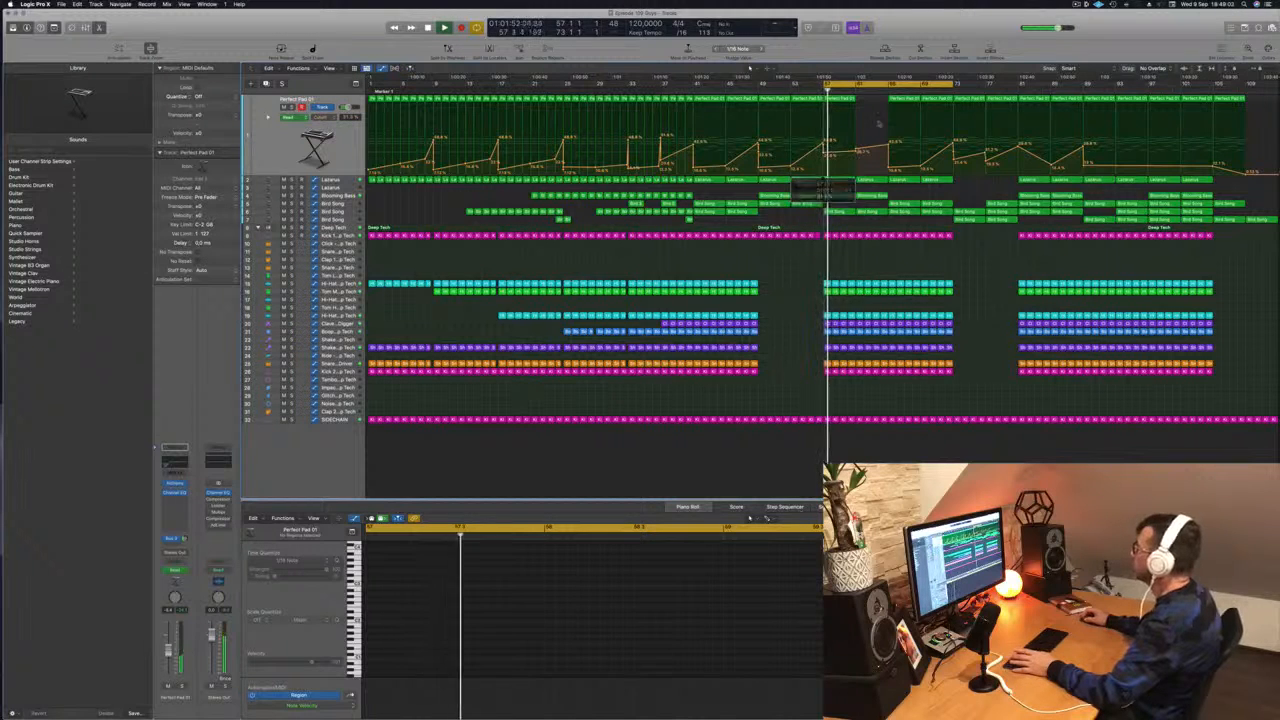
drag(841, 100, 873, 107)
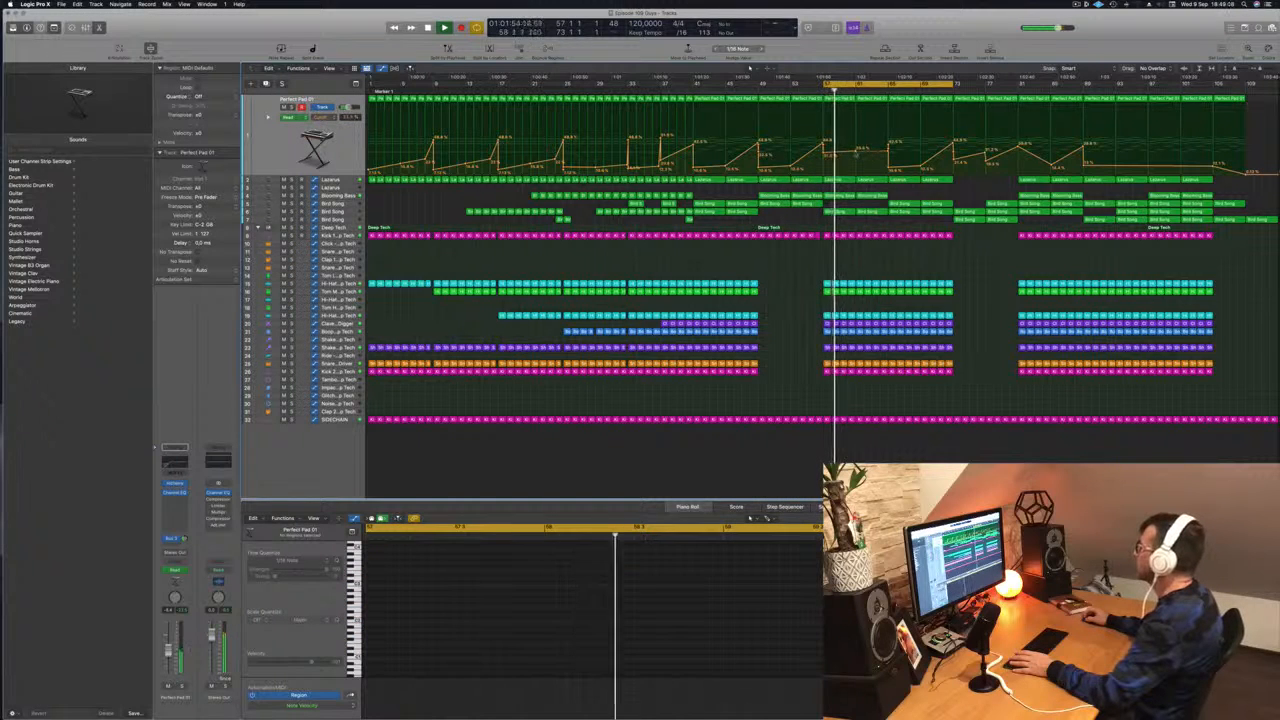
Fine-tune the Perfect Pad 01 automation point at bar 61 to level the curve and restart playback.
drag(856, 154, 856, 152)
key(space)
key(space)
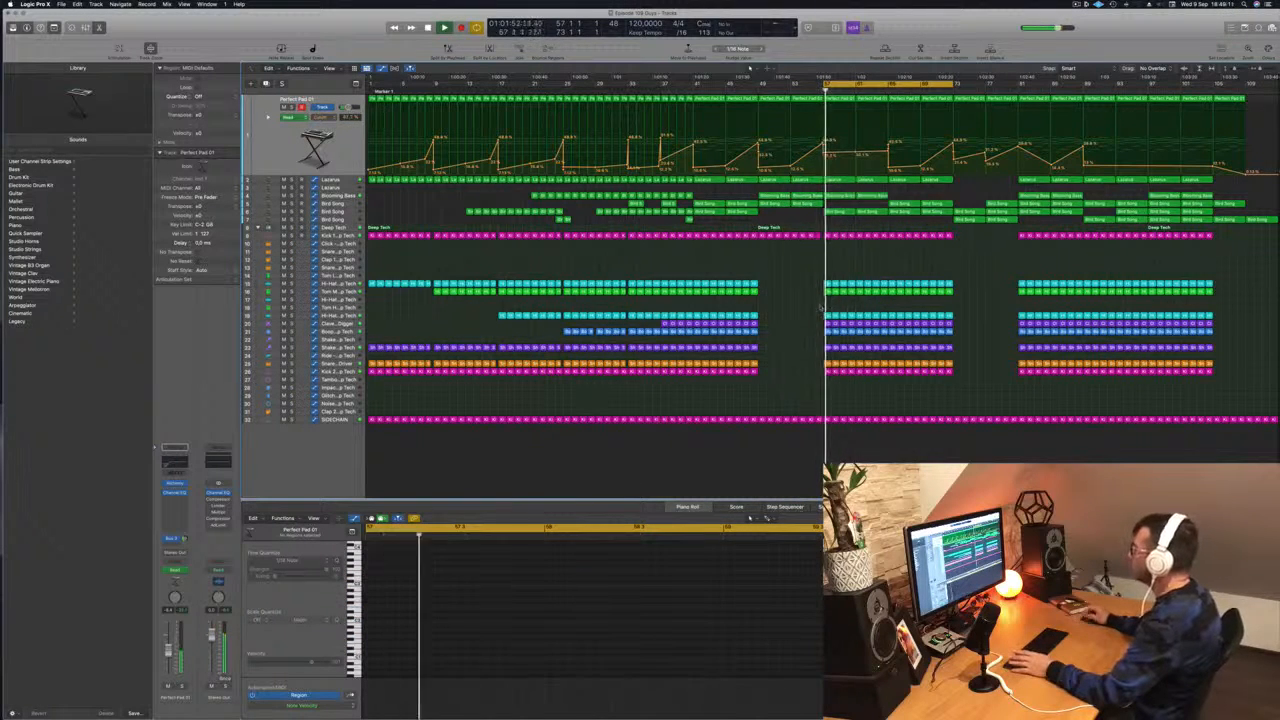
Delete the first nine Clave - Crate Digger regions from bar 57 onward and restart the cycle playback.
click(832, 323)
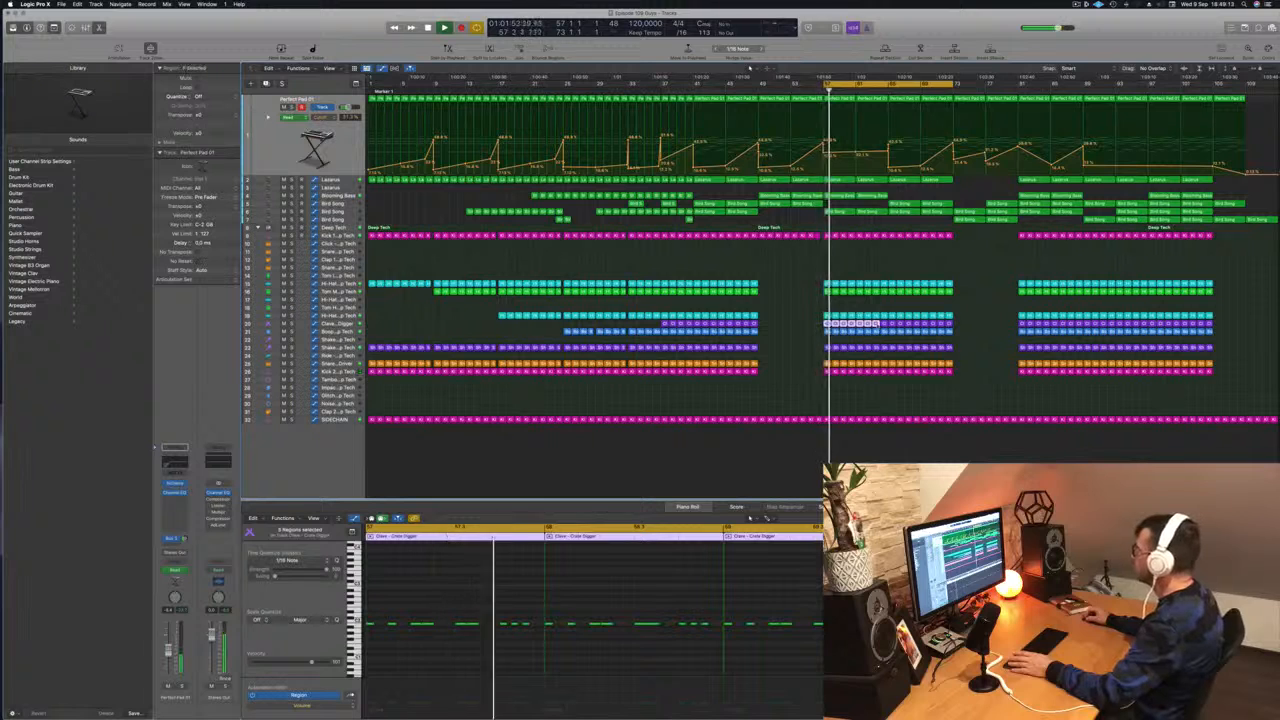
key(Delete)
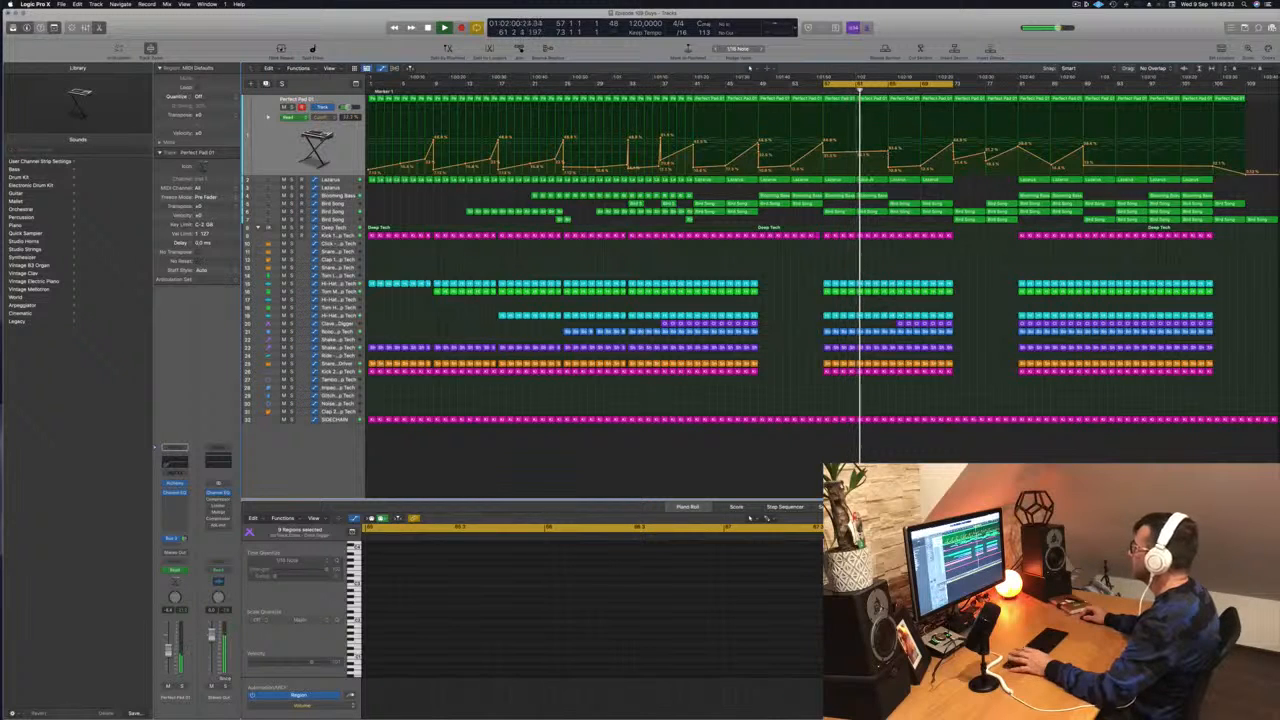
key(space)
key(space)
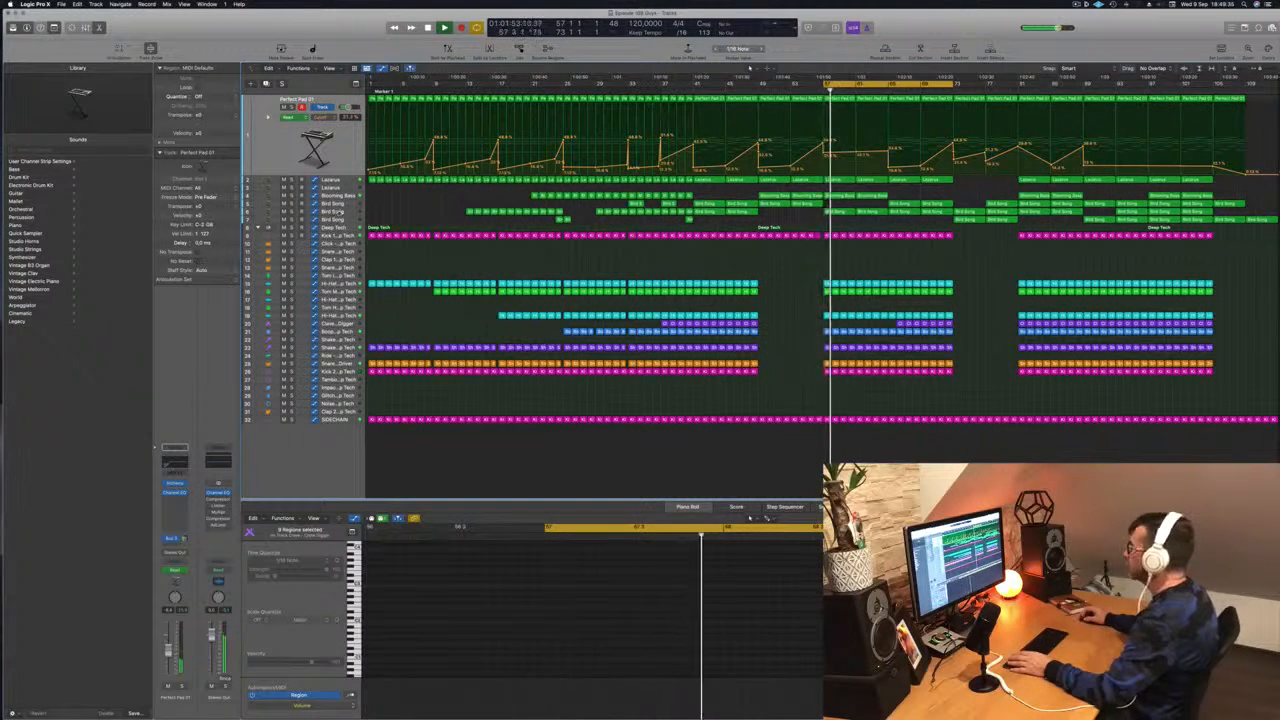
Delete the regions in bars 57–65 from the first two Bird Song tracks.
click(330, 211)
click(848, 132)
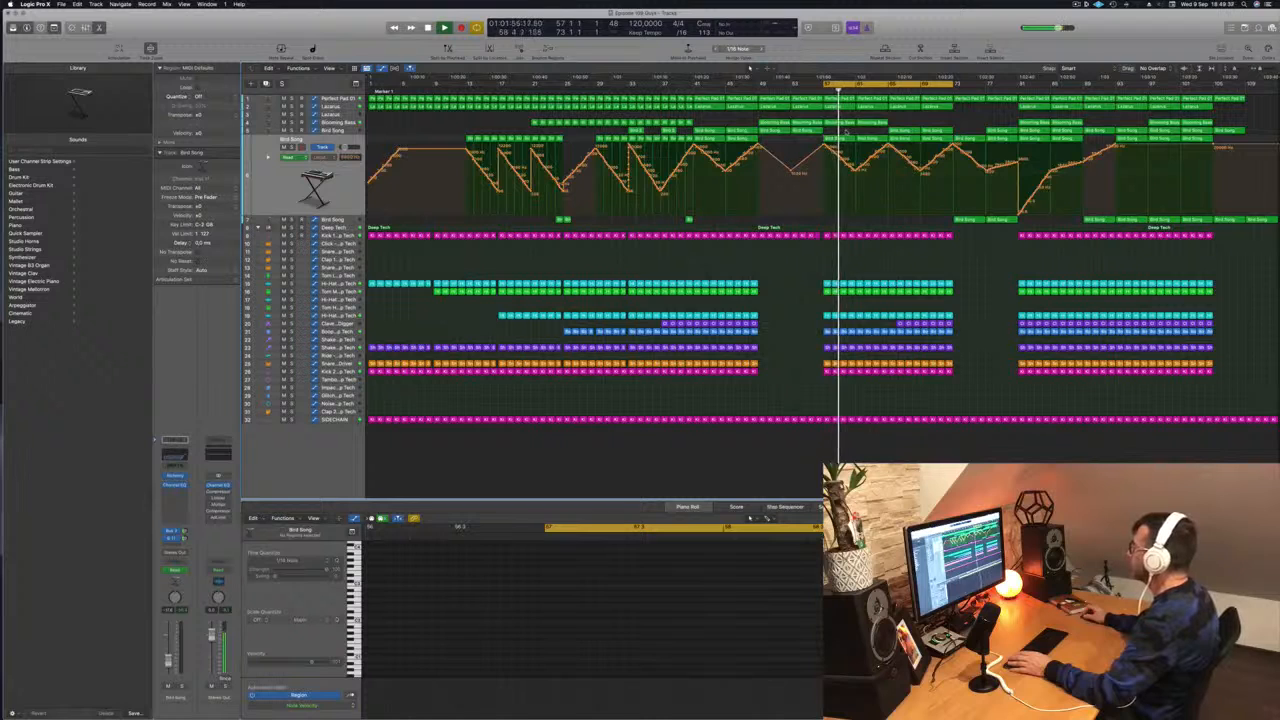
click(848, 137)
key(Delete)
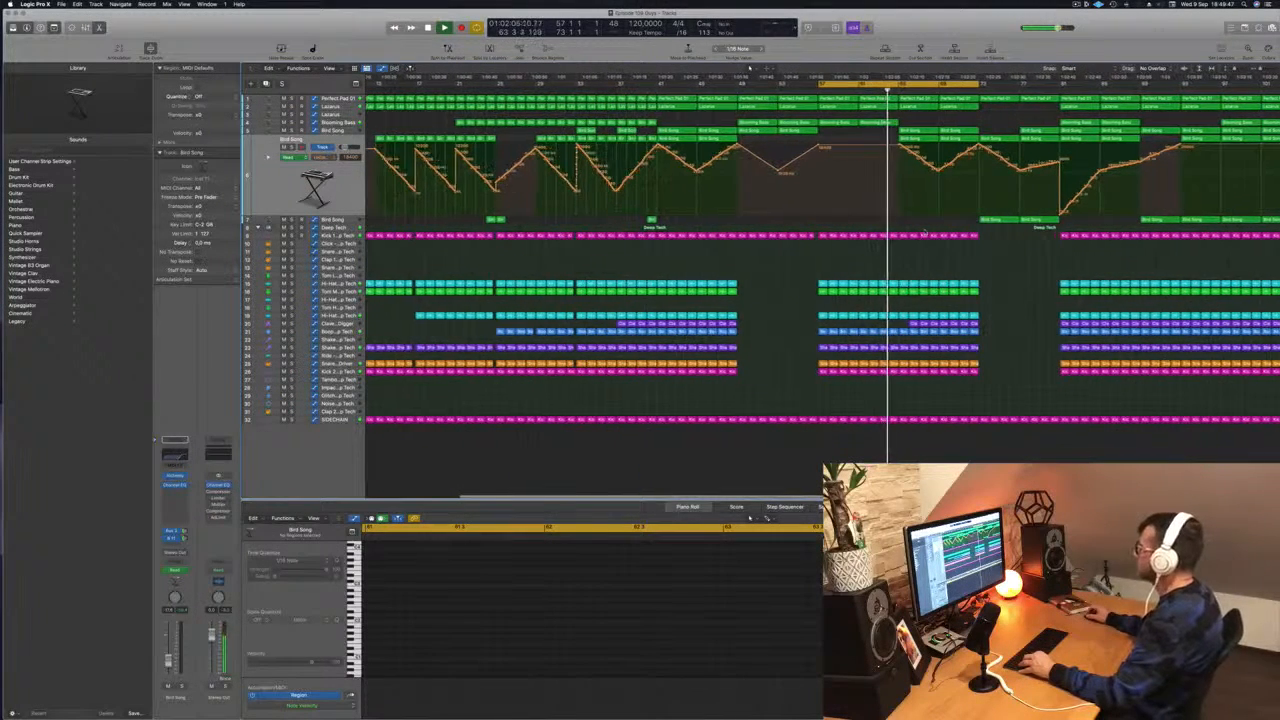
key(super+Left)
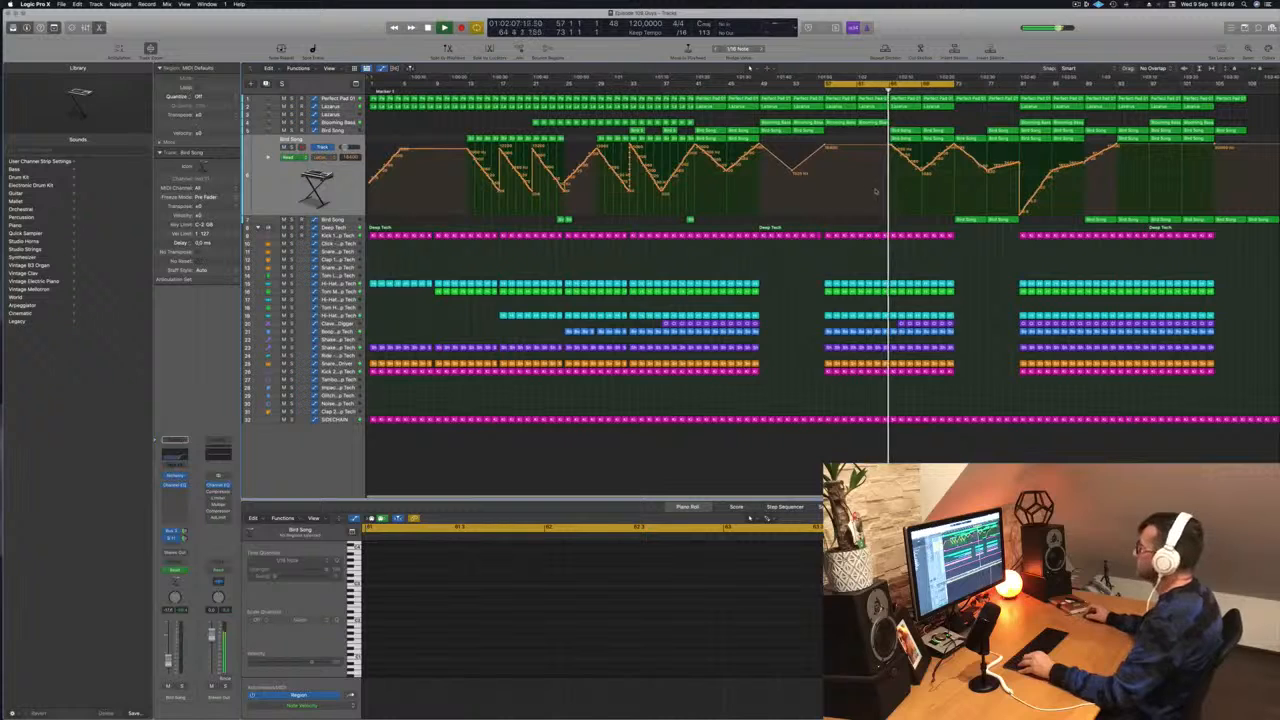
Reshape the Lazarus automation over bars 57–73 into a steady rise to a peak at bar 65, followed by a drop.
click(322, 108)
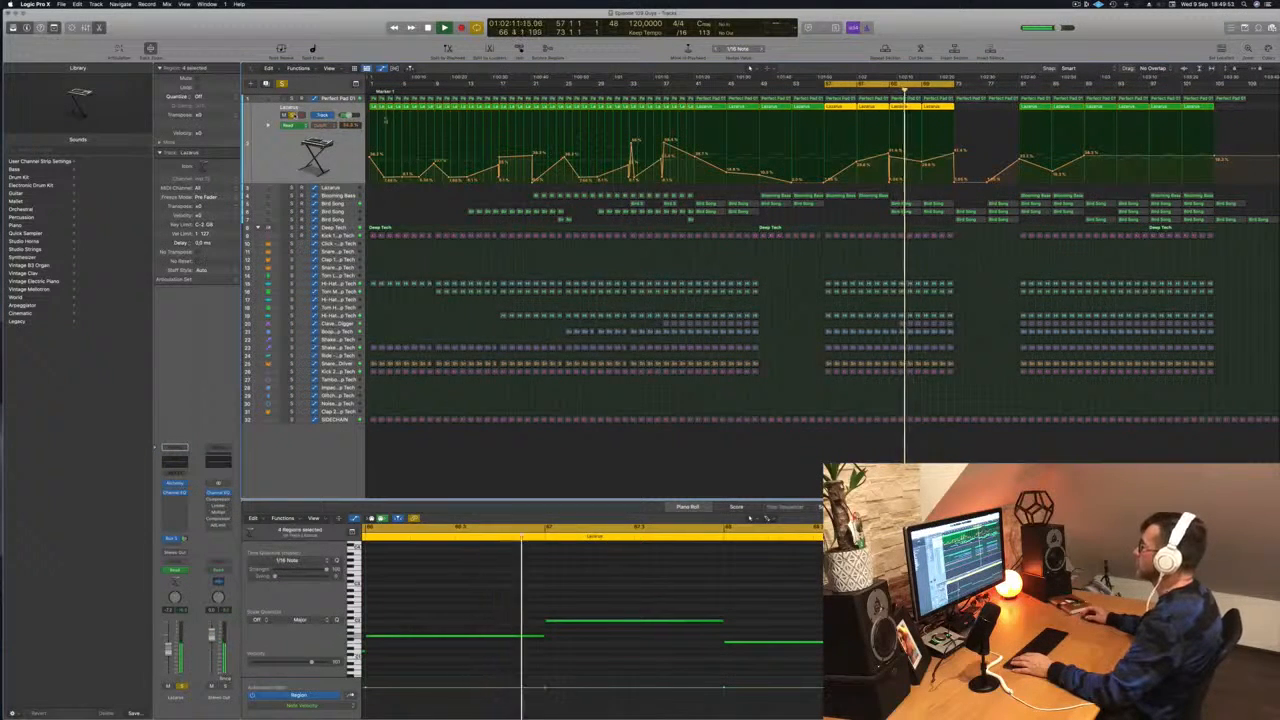
key(Return)
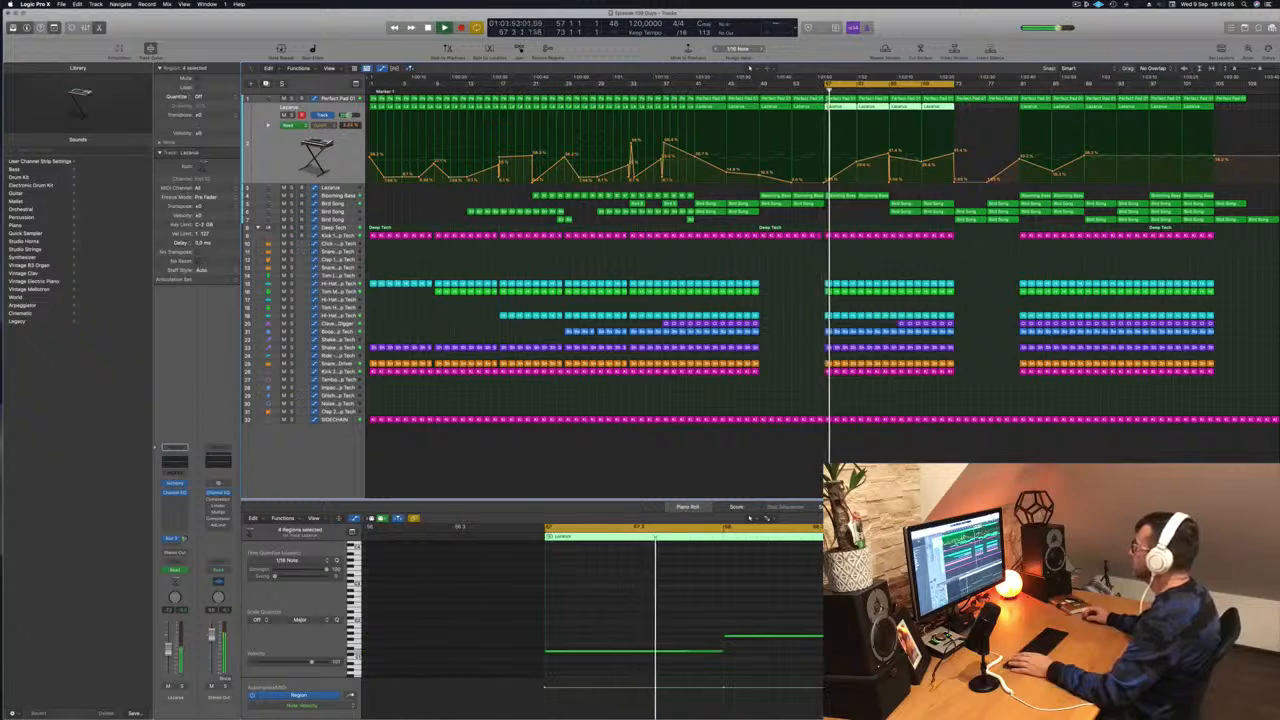
drag(919, 162, 880, 162)
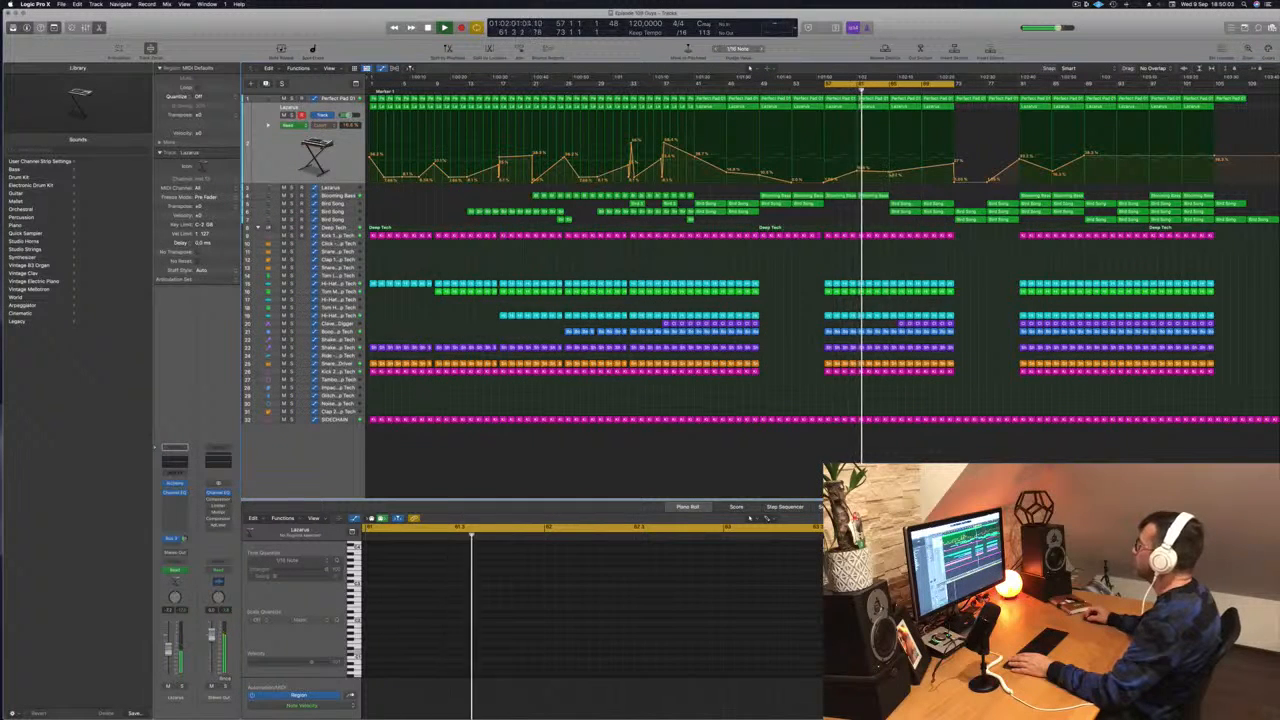
mouse_move(888, 161)
mouse_down()
mouse_move(889, 172)
mouse_move(885, 152)
mouse_up()
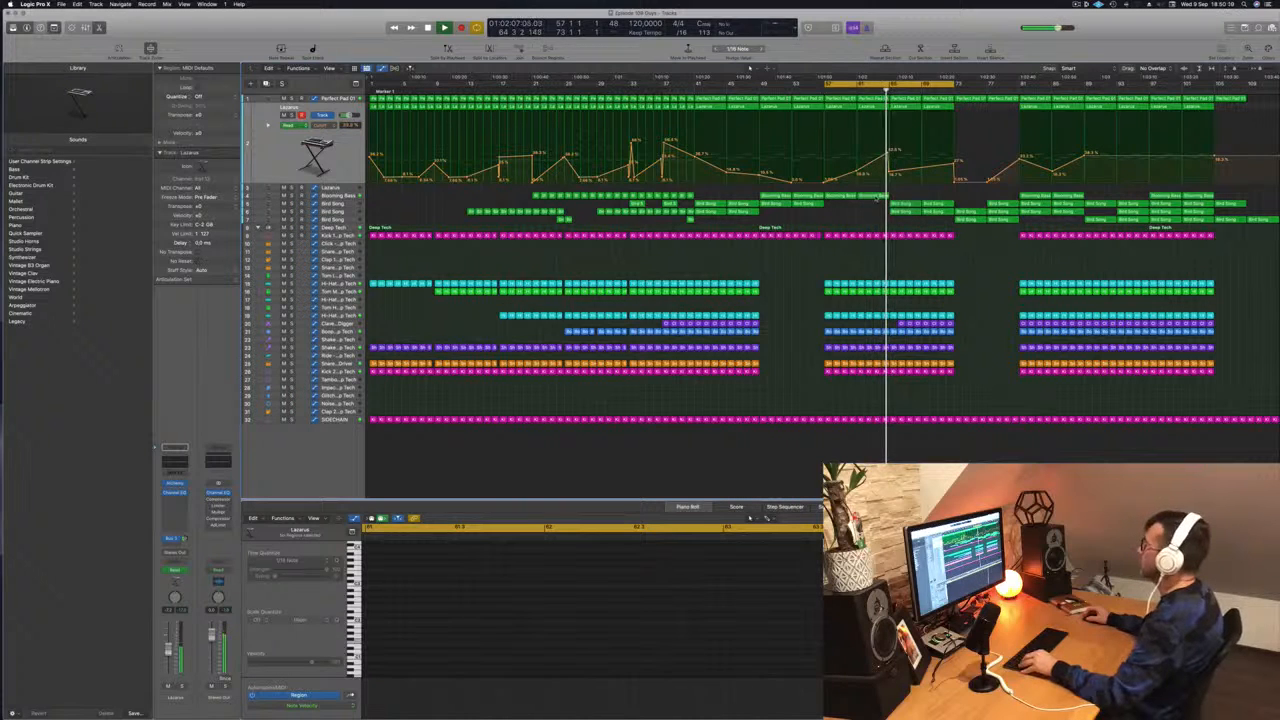
scroll(896, 208, up, 3)
scroll(897, 210, down, 3)
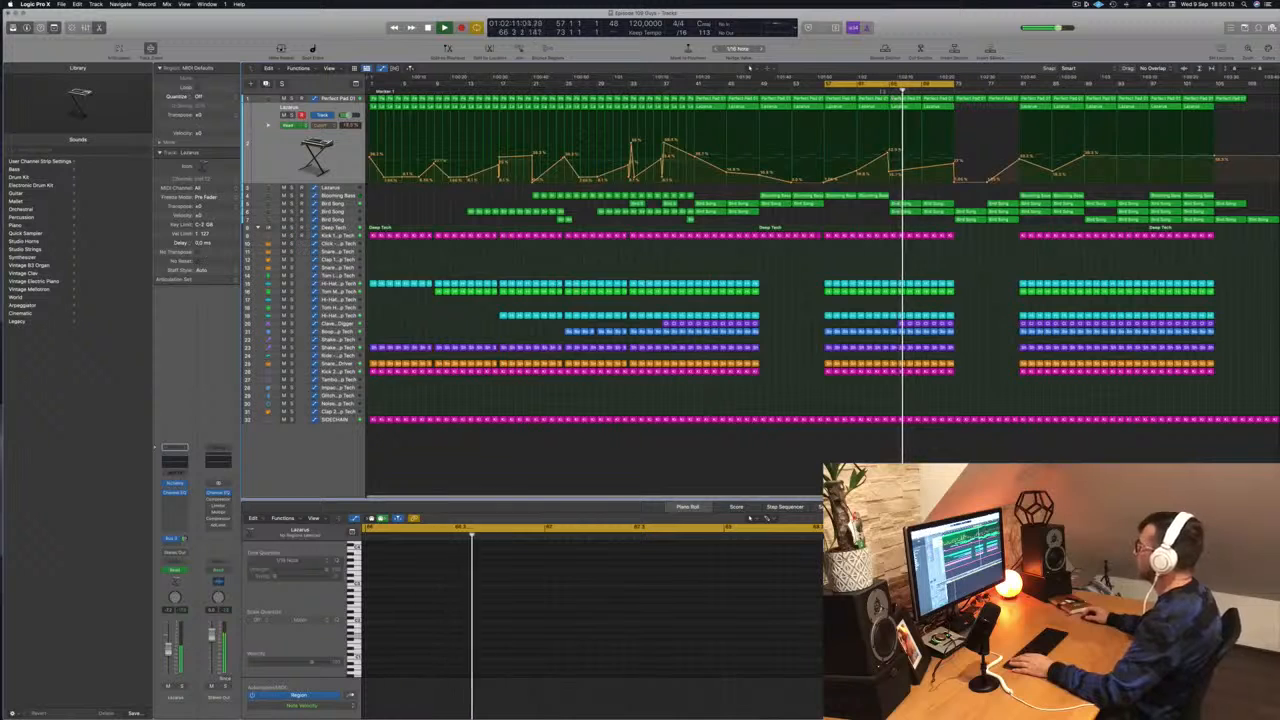
Copy the third Bird Song track's regions from bars 73–81 to bars 65–73.
click(353, 205)
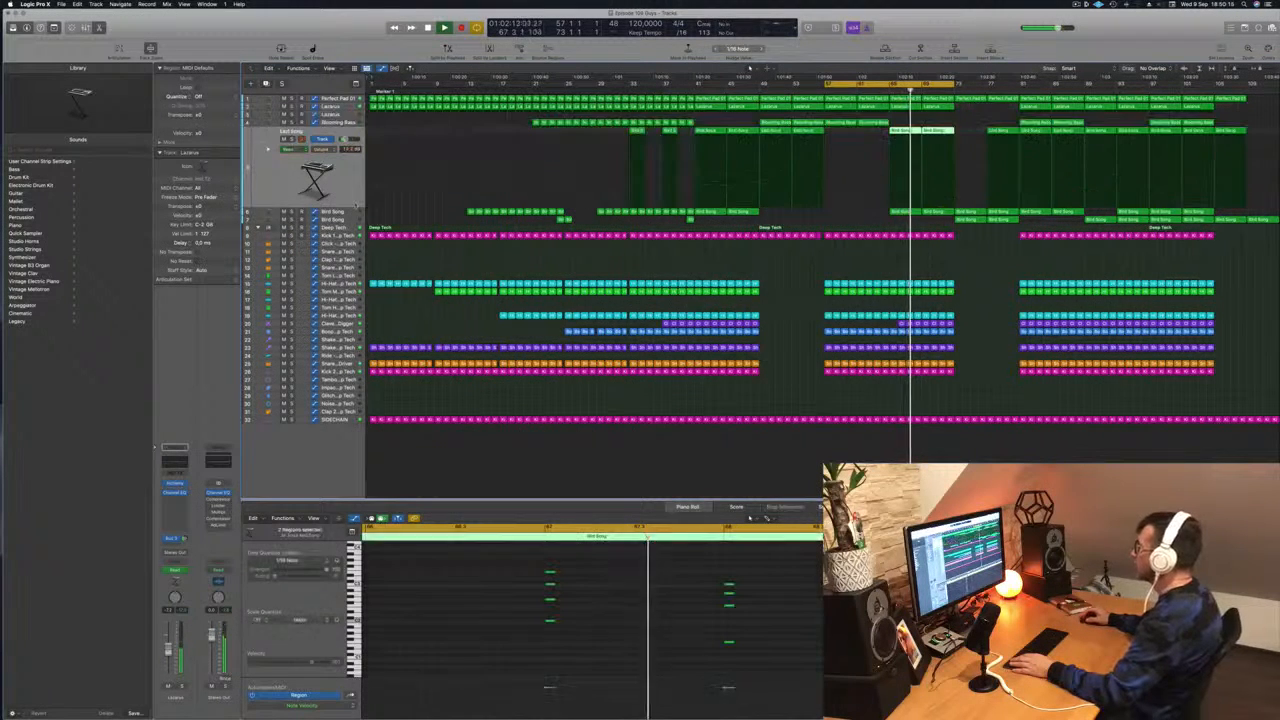
key(a)
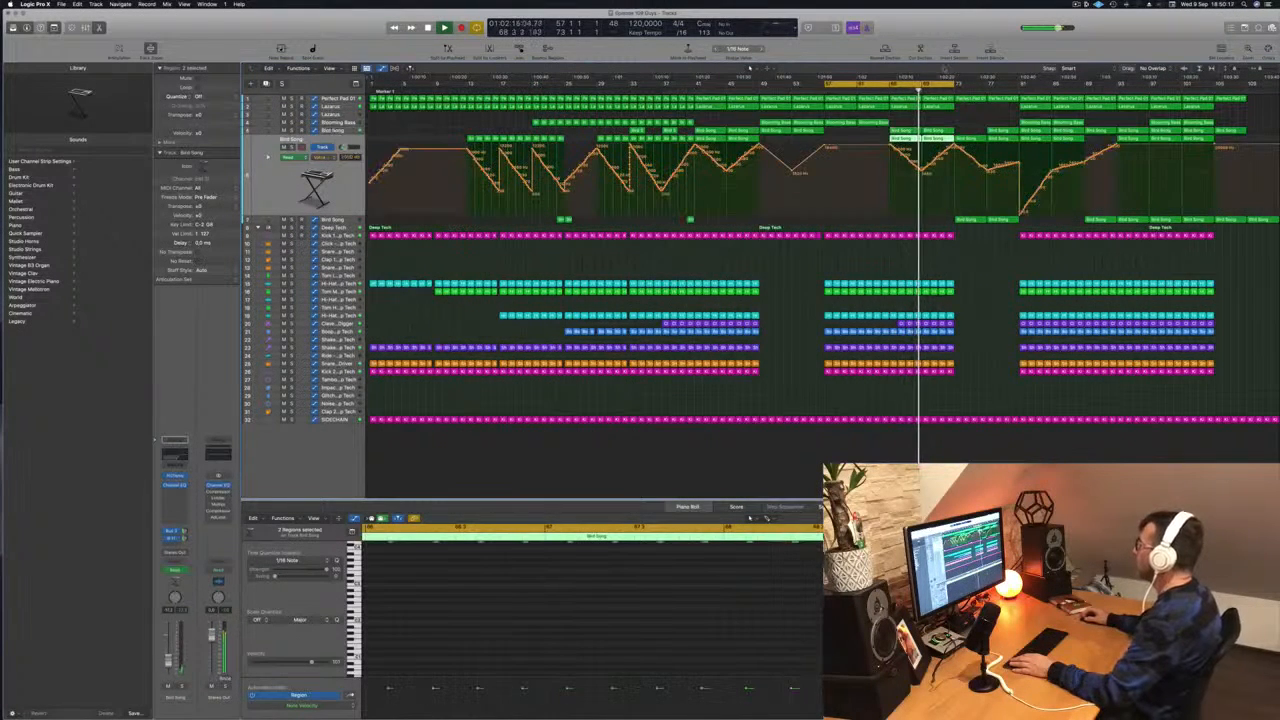
key(space)
click(888, 88)
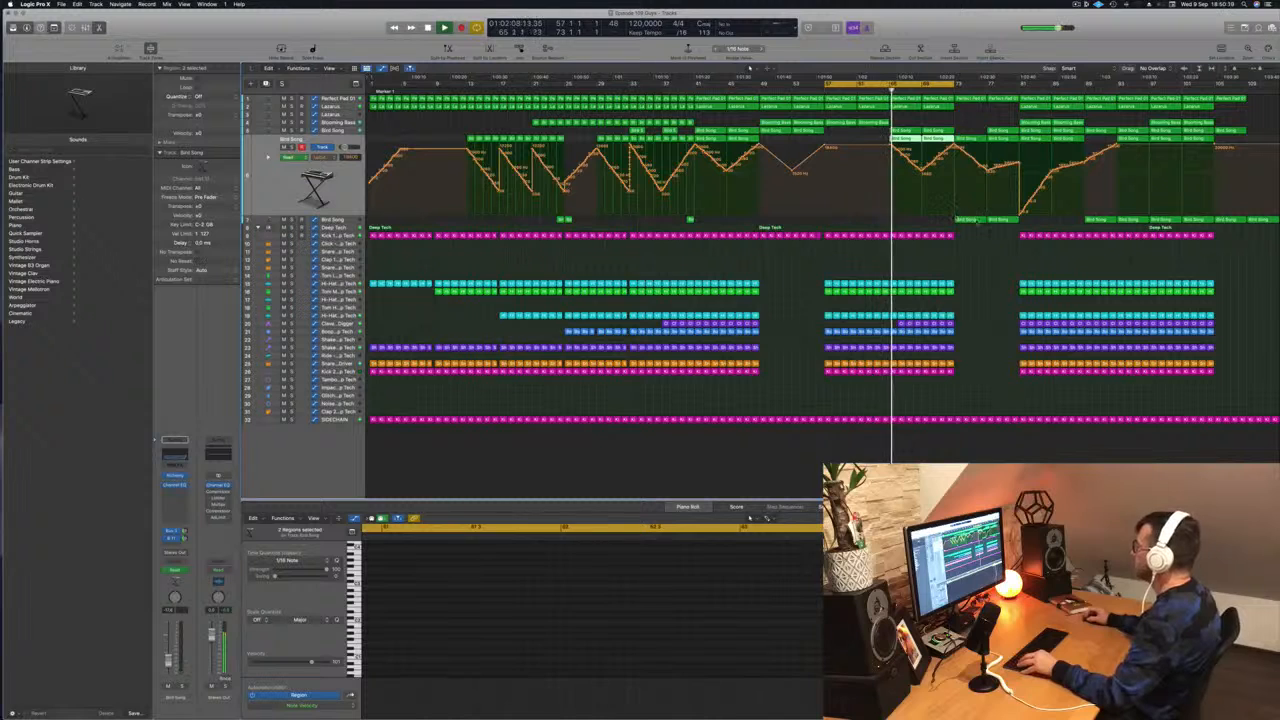
drag(978, 221, 938, 221)
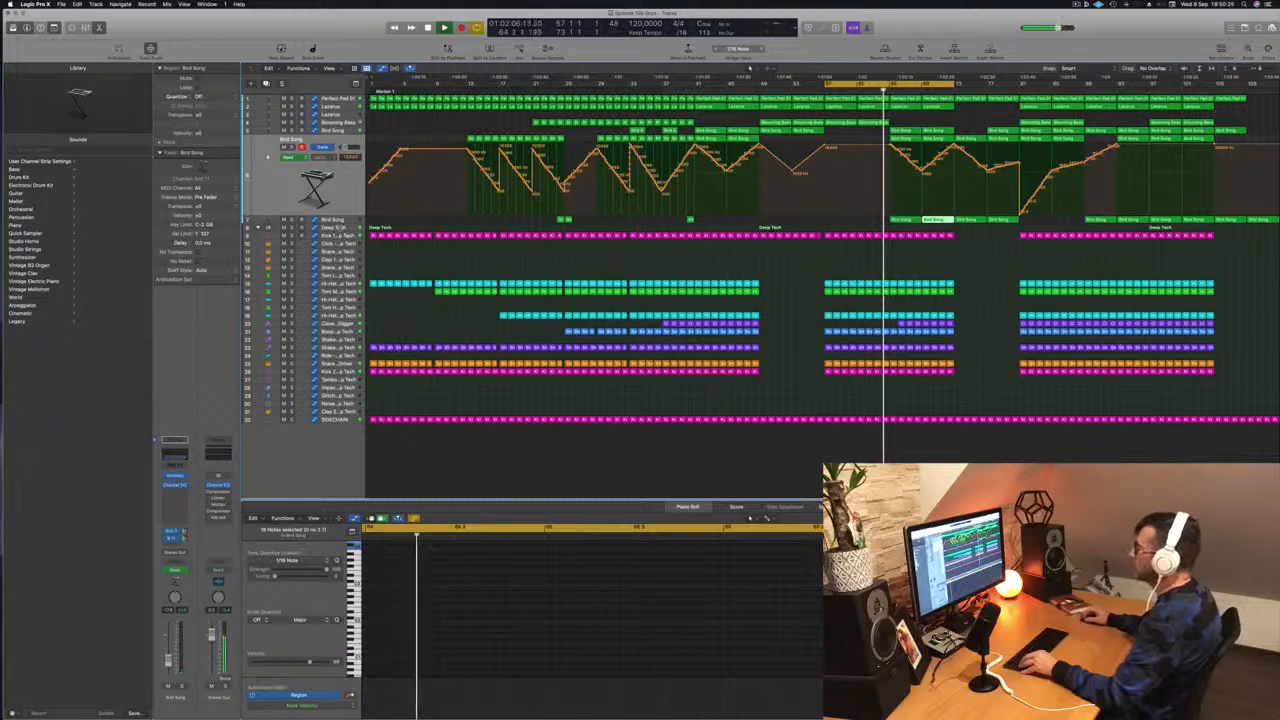
Add volume automation on the third Bird Song track that dips at bar 65 and climbs back by bar 73.
key(a)
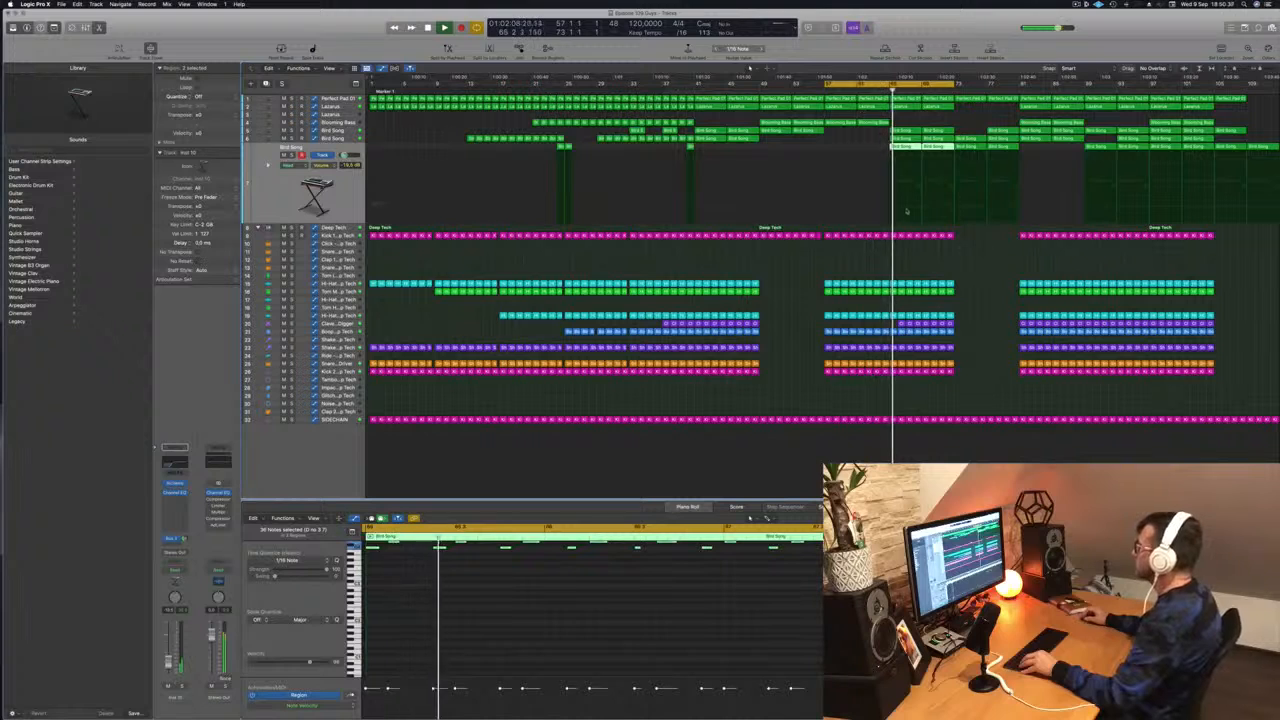
click(955, 208)
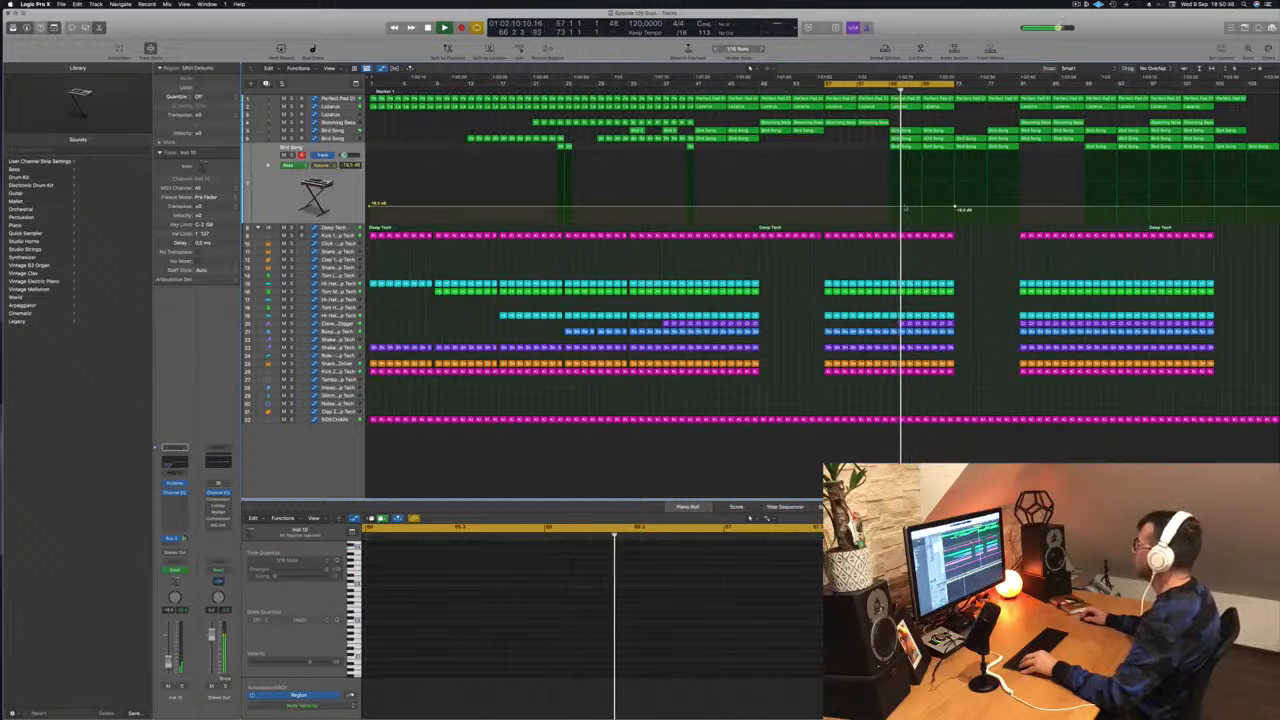
click(880, 207)
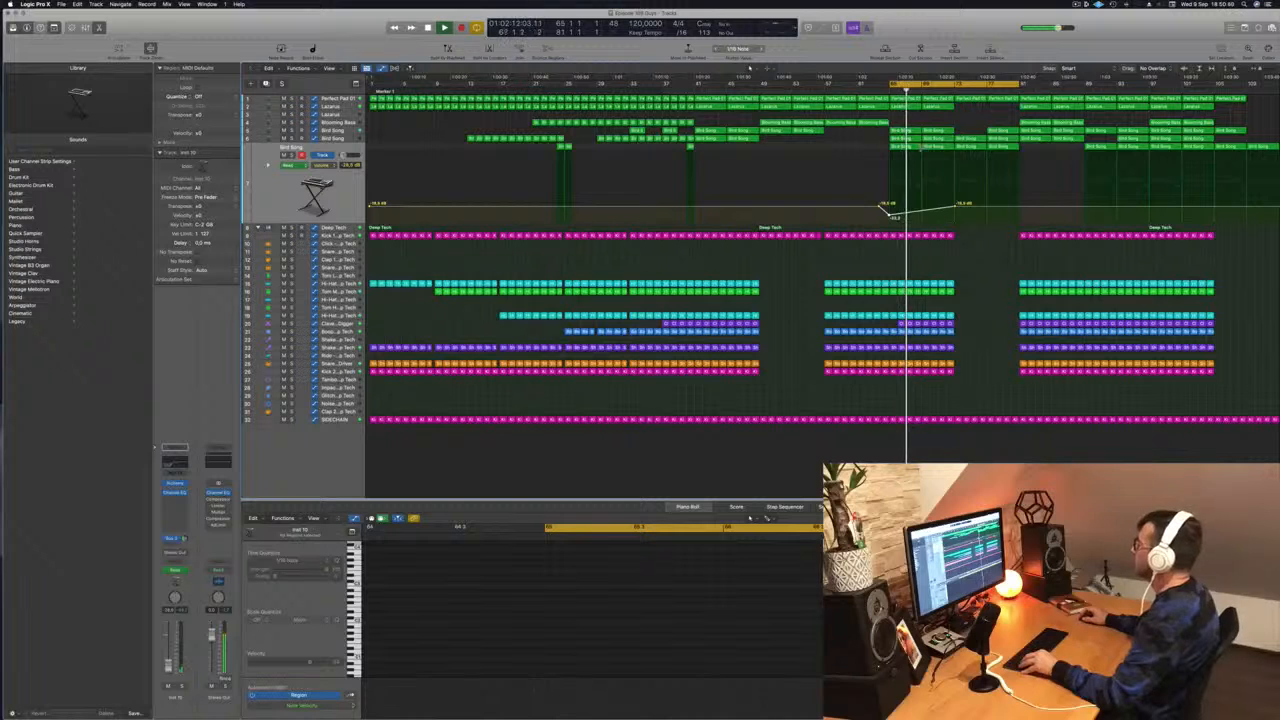
Play back bars 65–81 and review how the Bird Song layers carry into the section without drums.
scroll(922, 148, up, 6)
scroll(950, 154, down, 3)
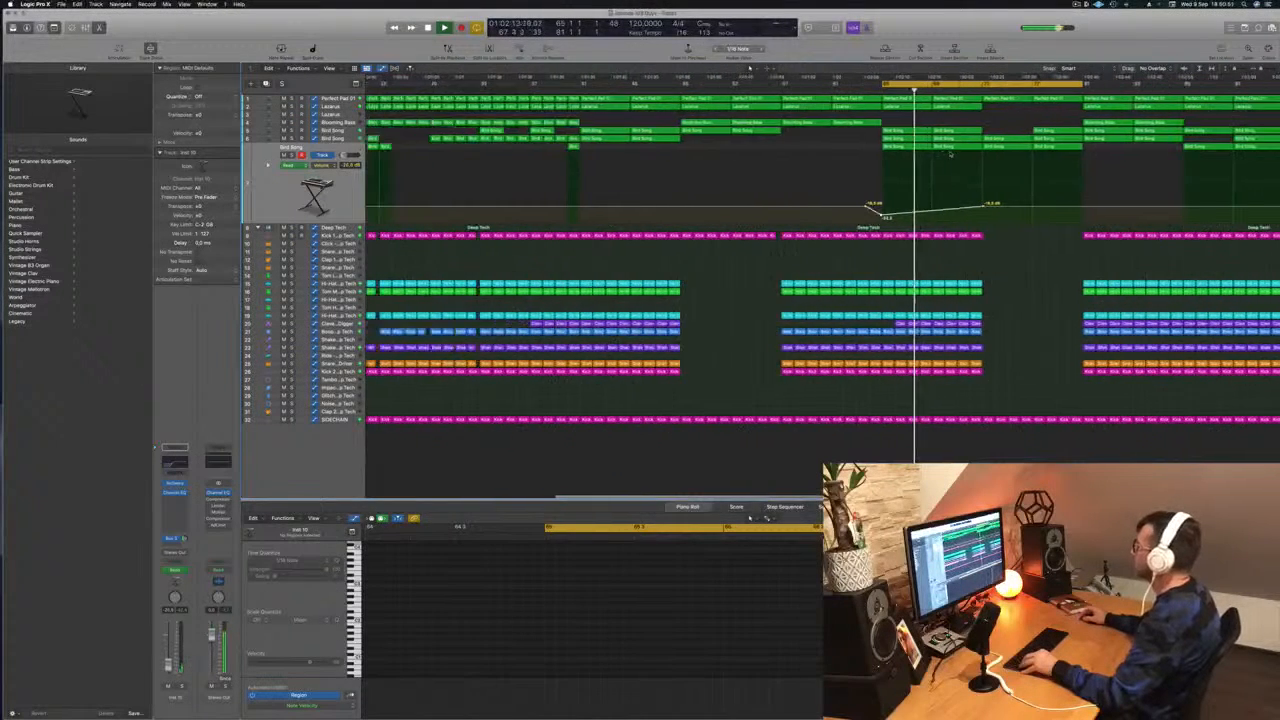
scroll(950, 154, down, 3)
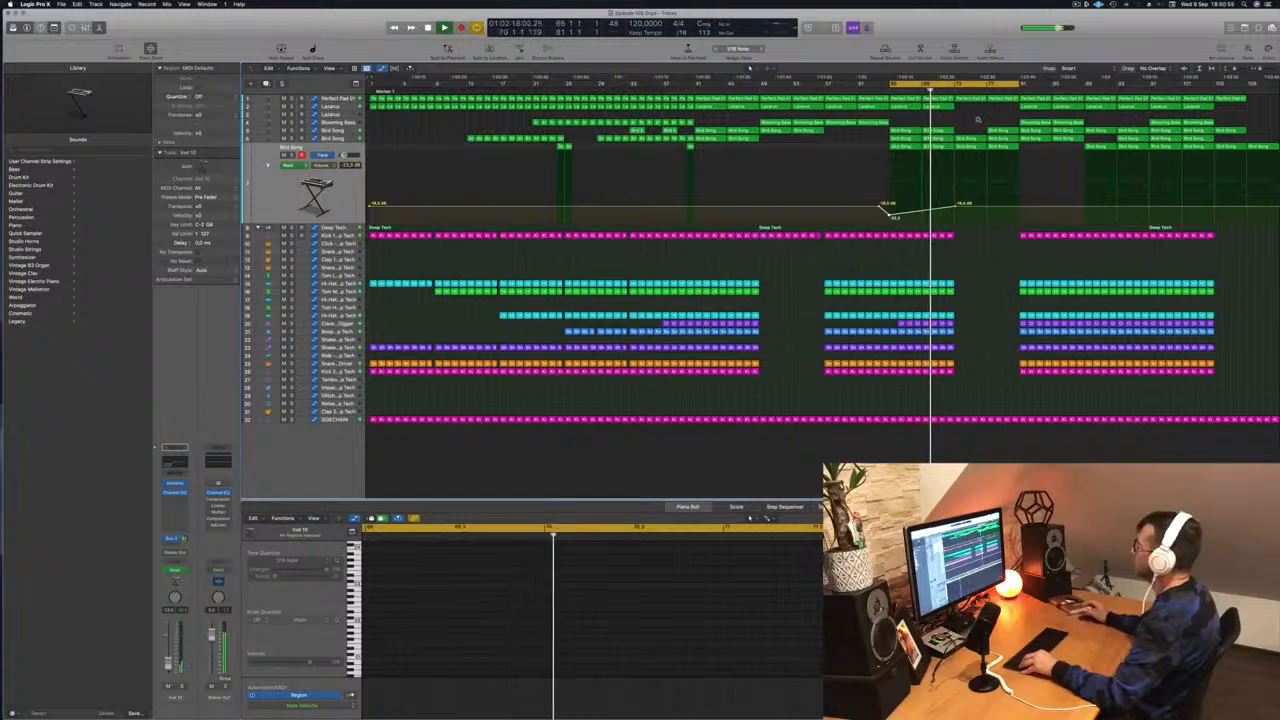
scroll(965, 160, up, 2)
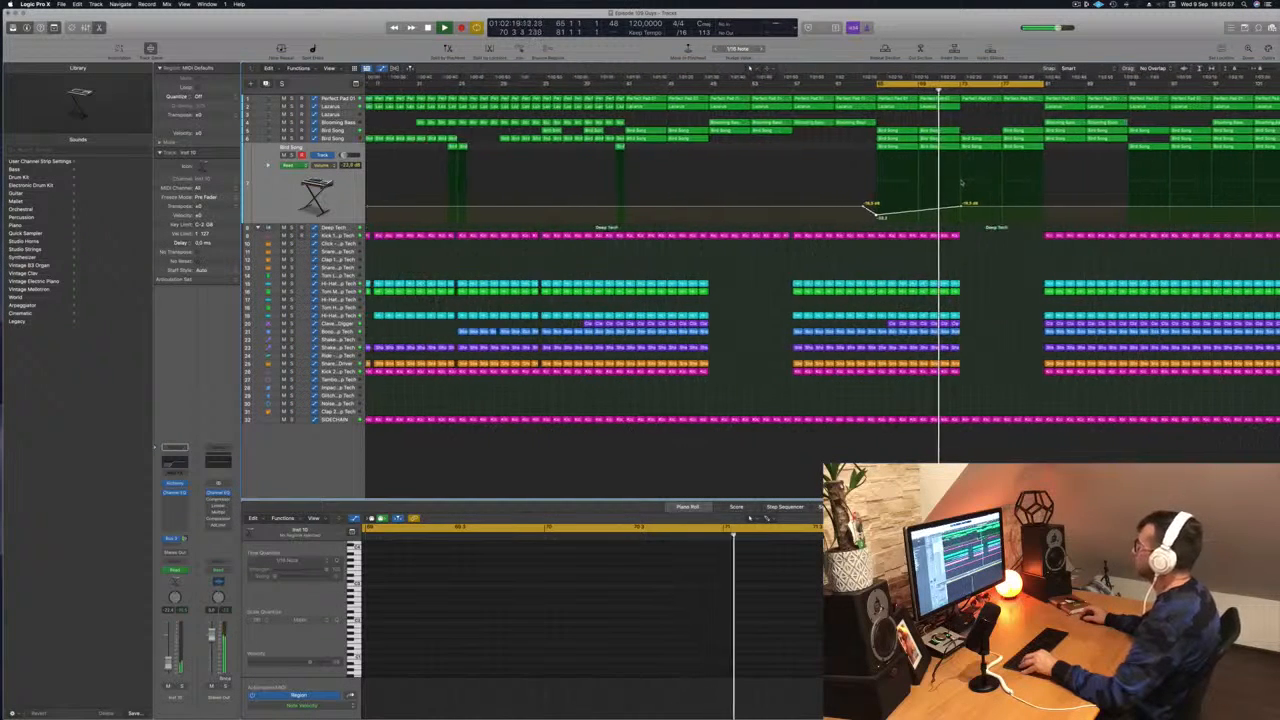
scroll(961, 183, down, 2)
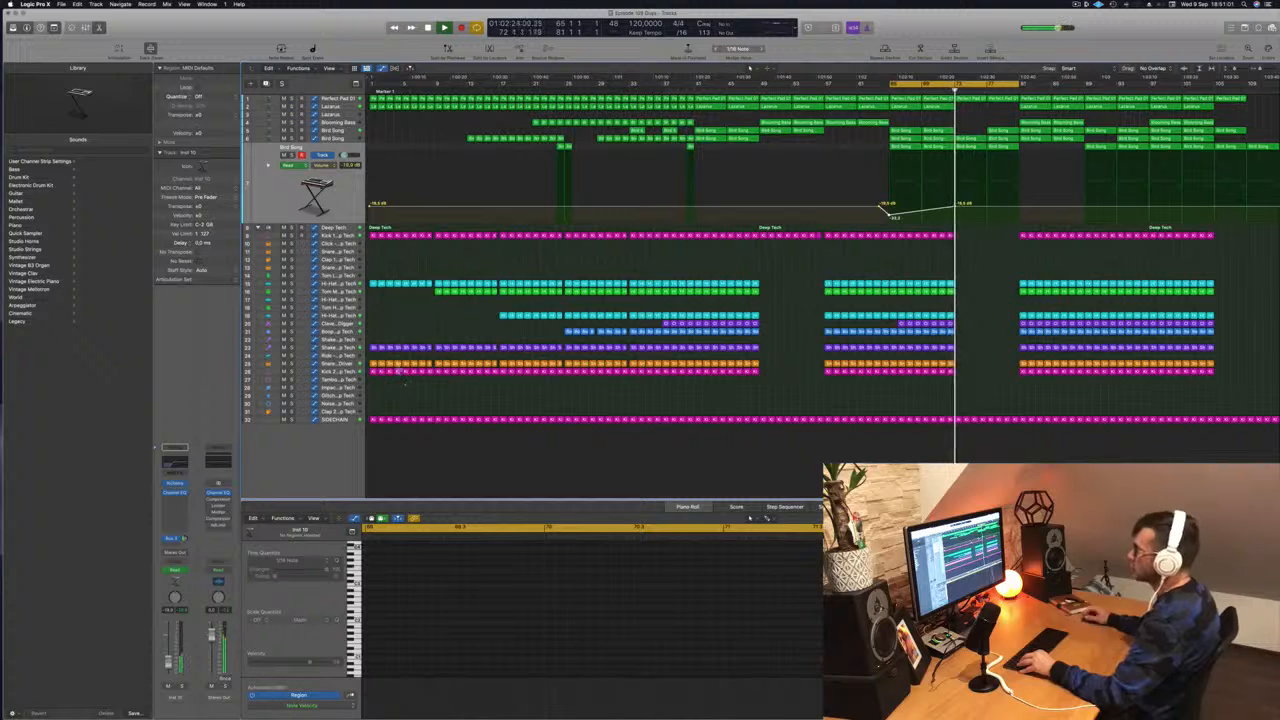
scroll(1014, 277, up, 2)
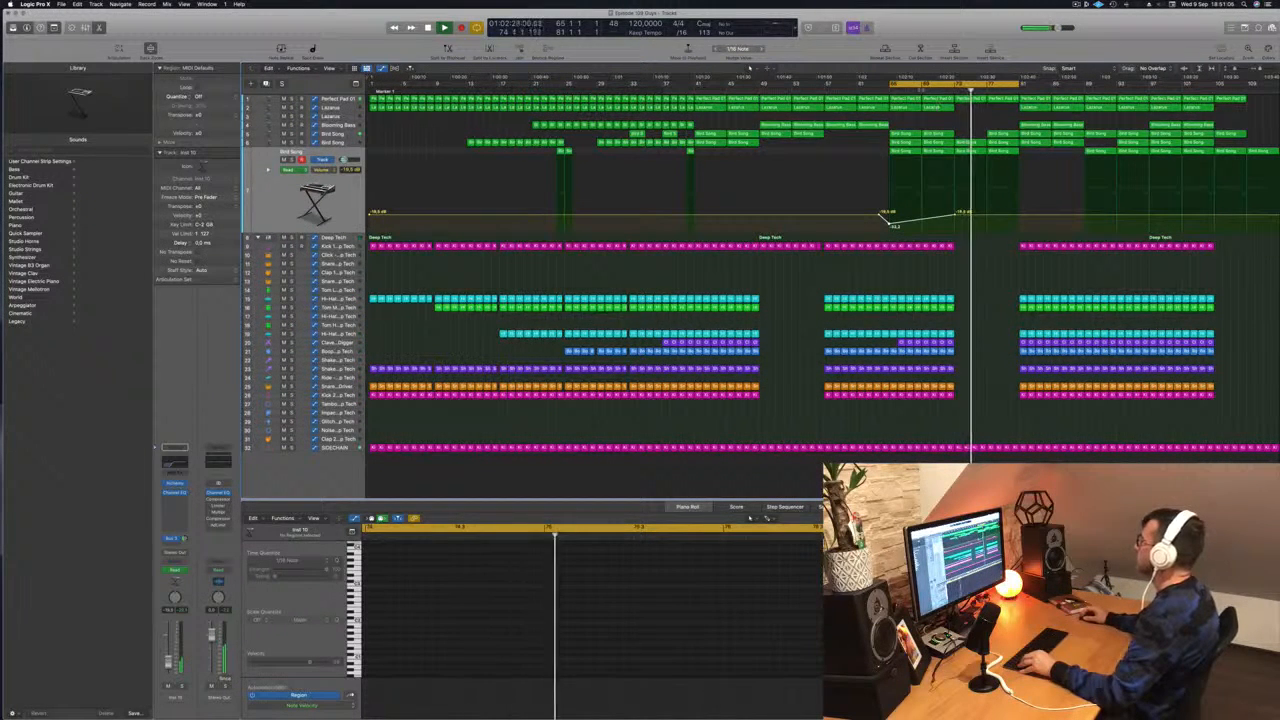
key(shift+comma)
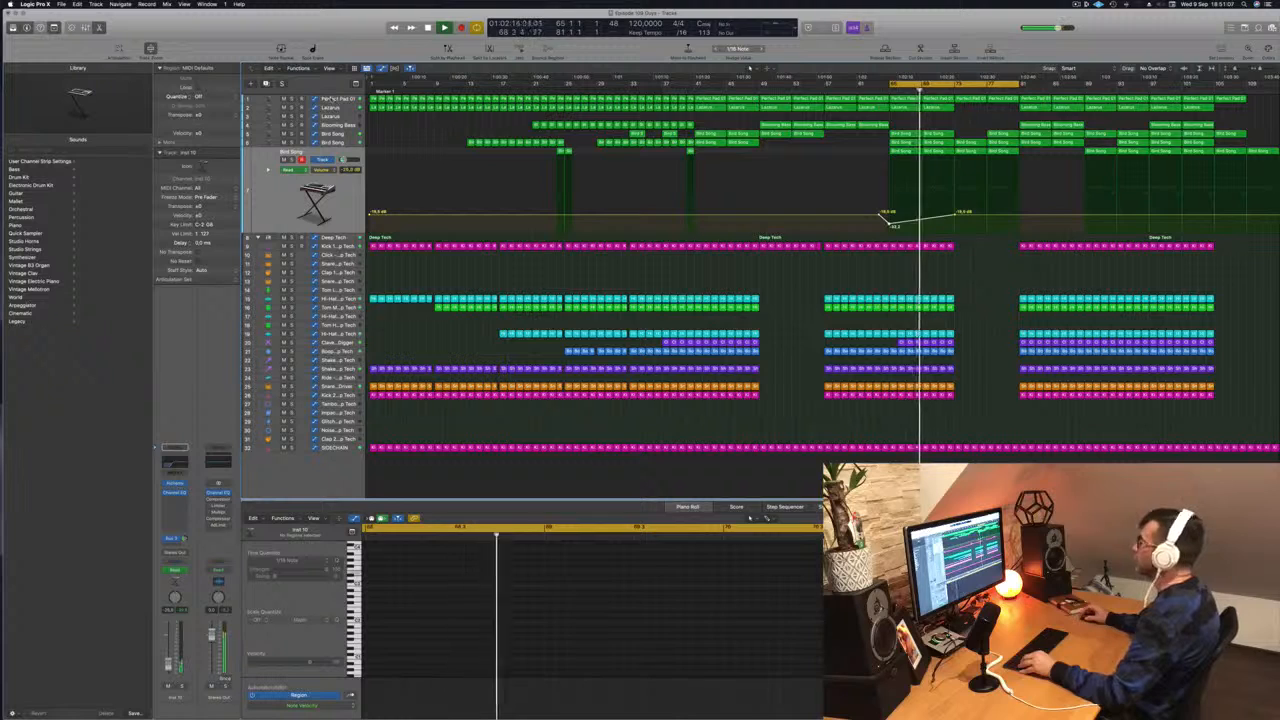
Set the cycle range to bars 73–81 and repeat that section three times across all tracks.
click(332, 99)
click(987, 88)
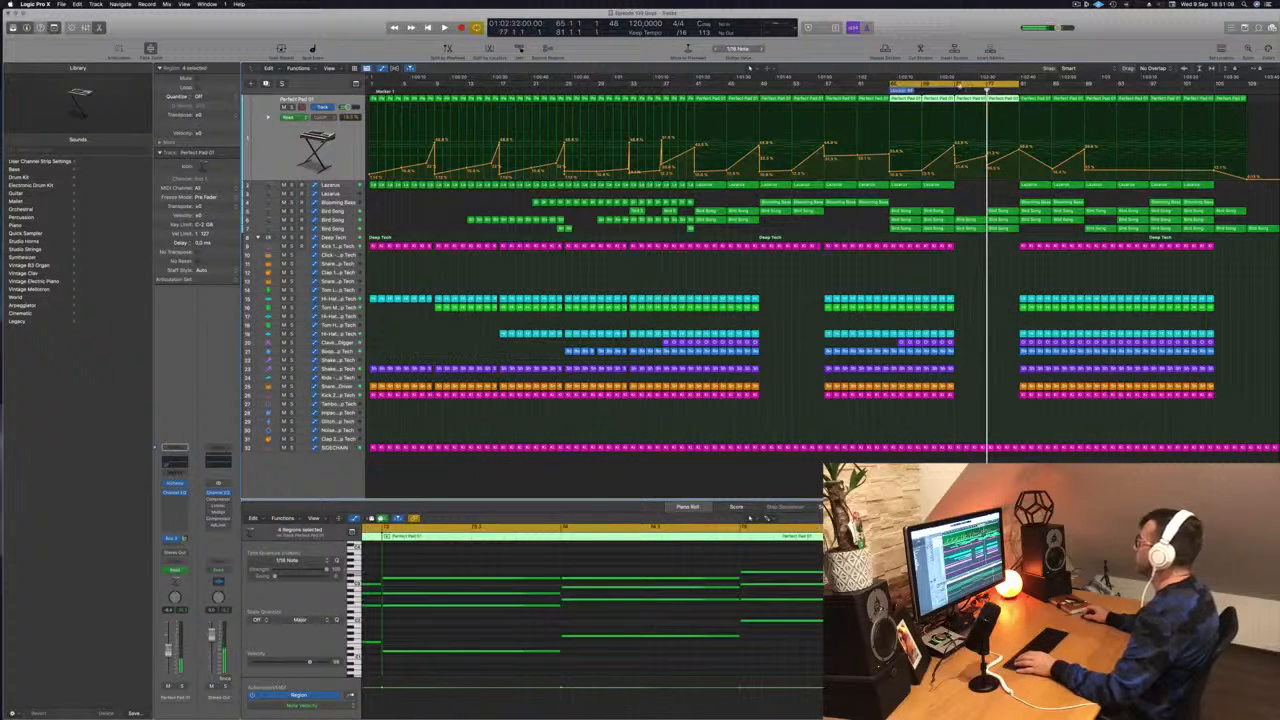
click(958, 86)
drag(958, 86, 1017, 89)
key(ctrl+super+r)
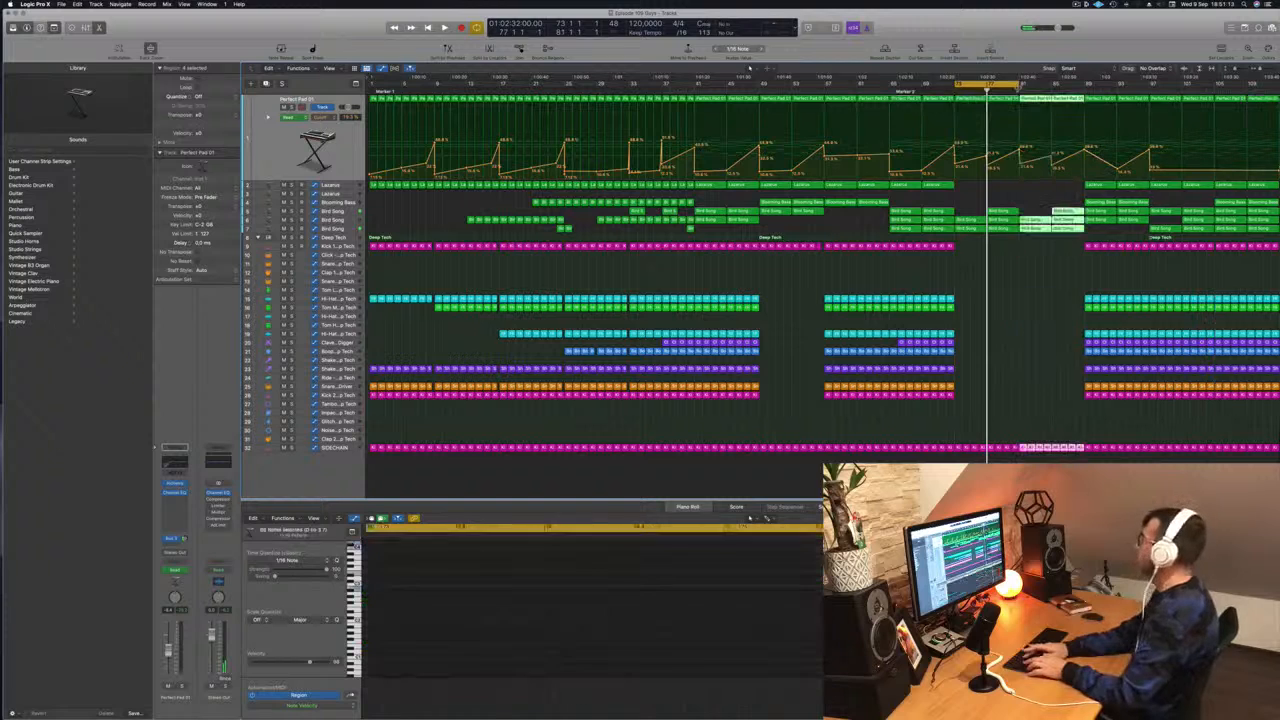
key(ctrl+super+r)
key(ctrl+super+r)
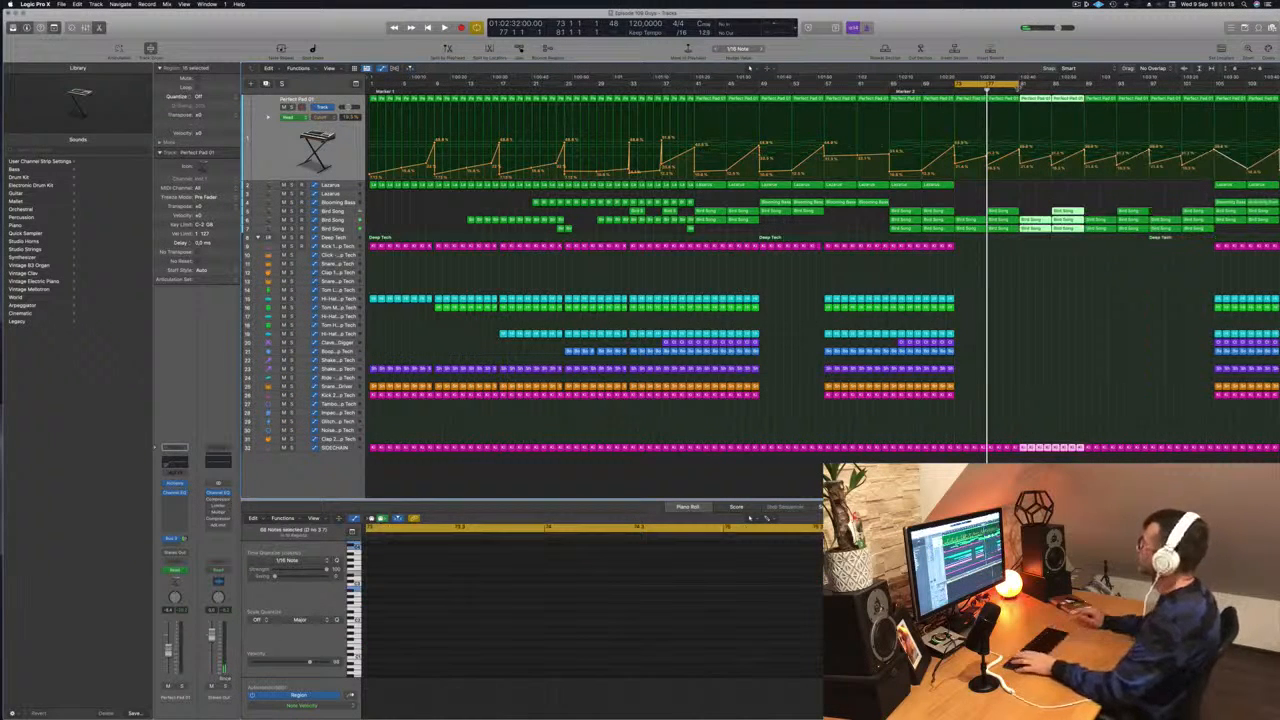
Drop the third Bird Song track's volume automation almost to the bottom at bar 73, ramping back up to bar 81.
key(space)
scroll(1079, 309, down, 1)
scroll(1079, 309, down, 1)
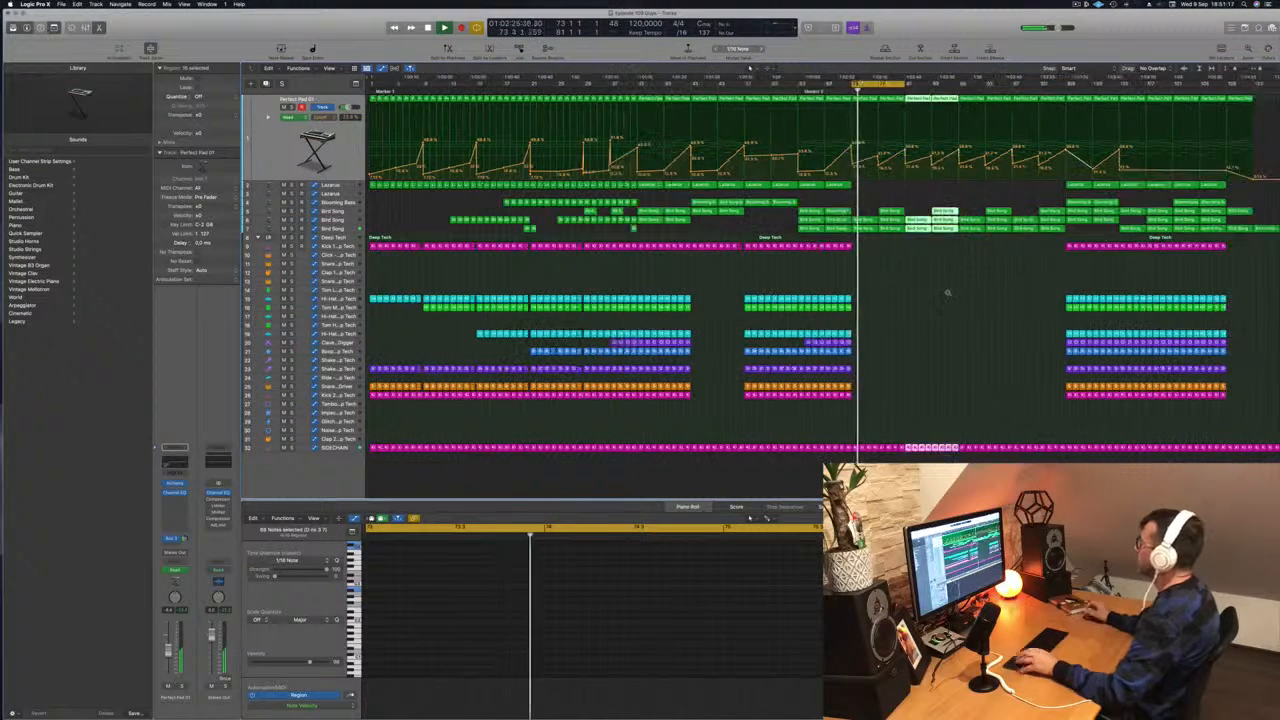
key(Return)
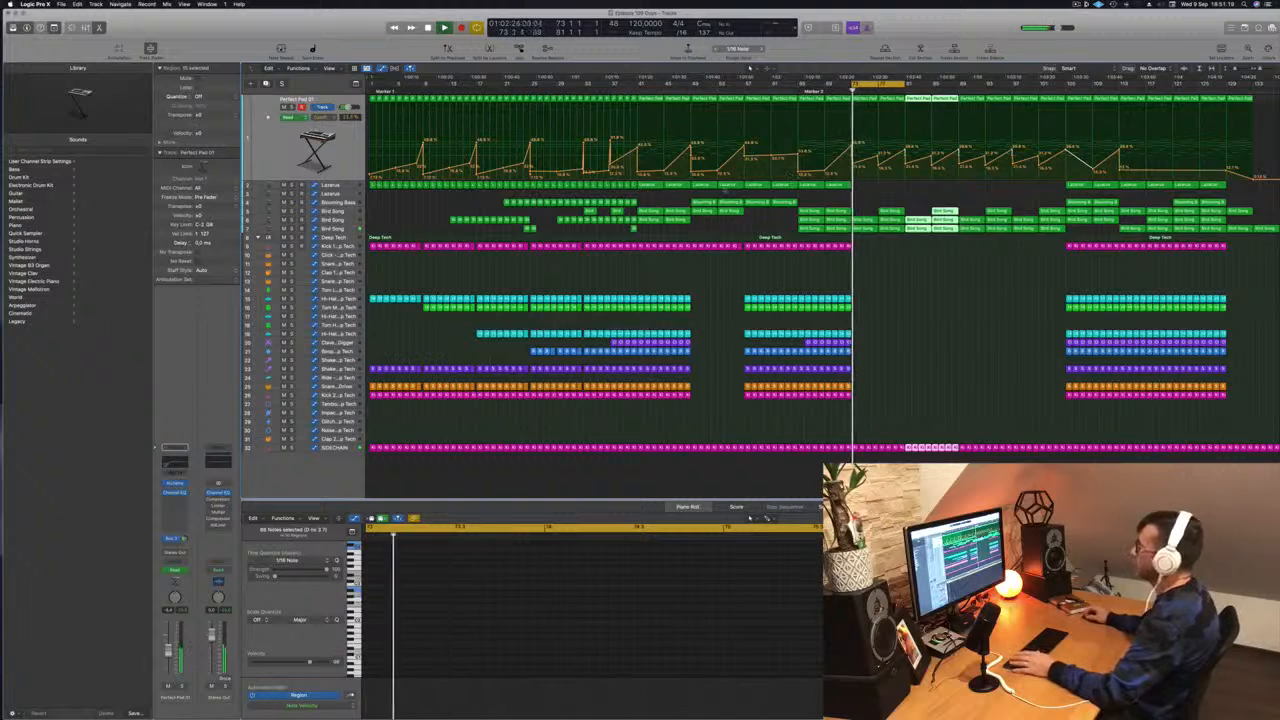
click(878, 228)
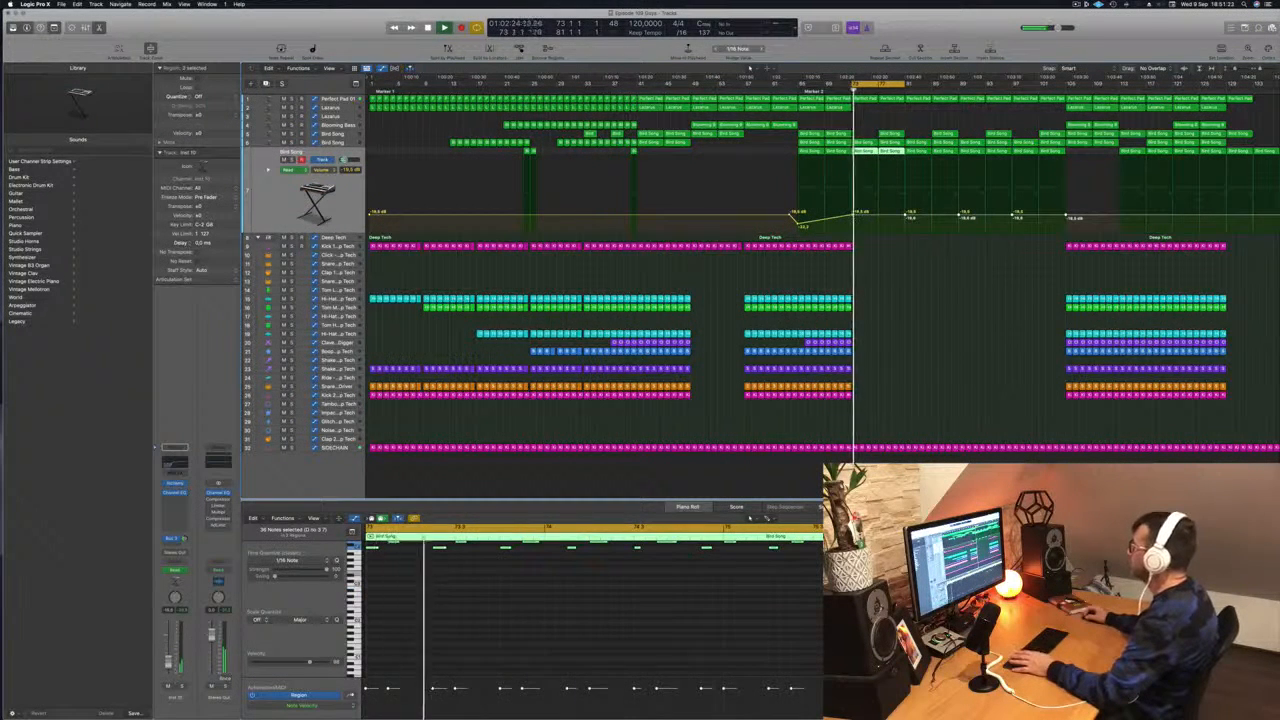
click(855, 213)
drag(855, 214, 853, 232)
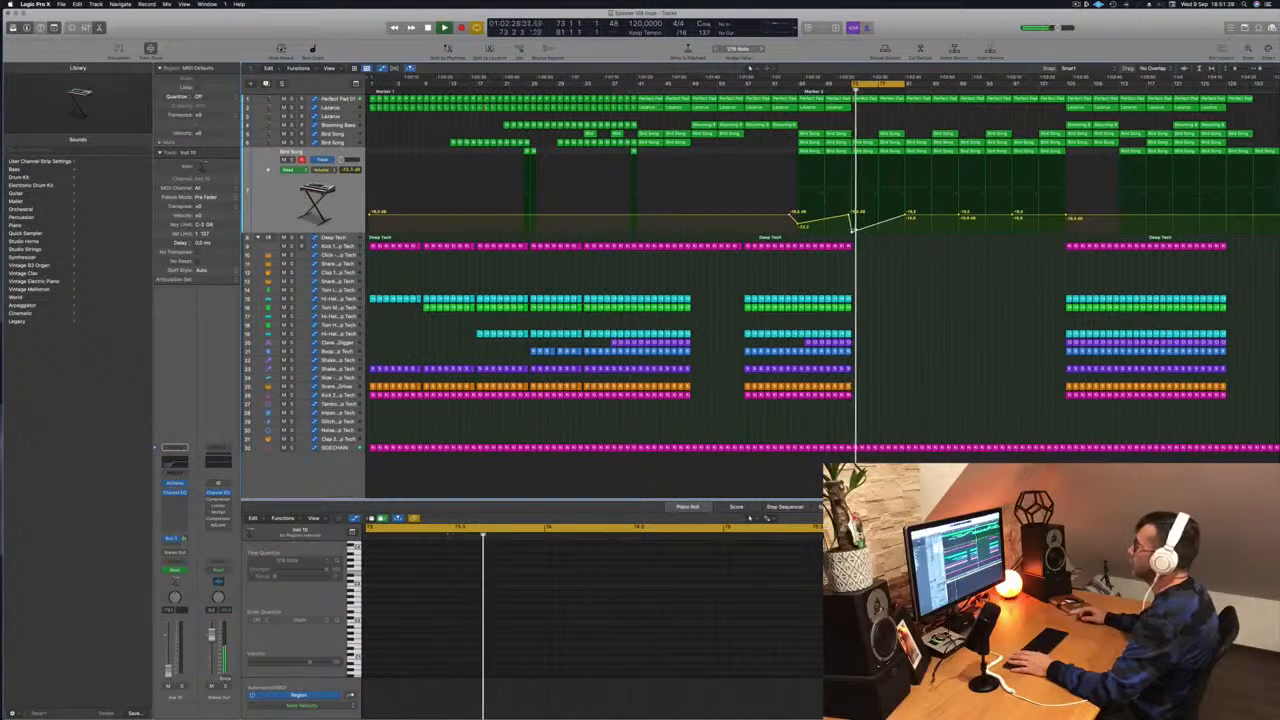
Straighten the Perfect Pad 01 automation over bars 73–81 into one continuous rise, fine-tune its start at bar 73 and restart playback.
click(885, 99)
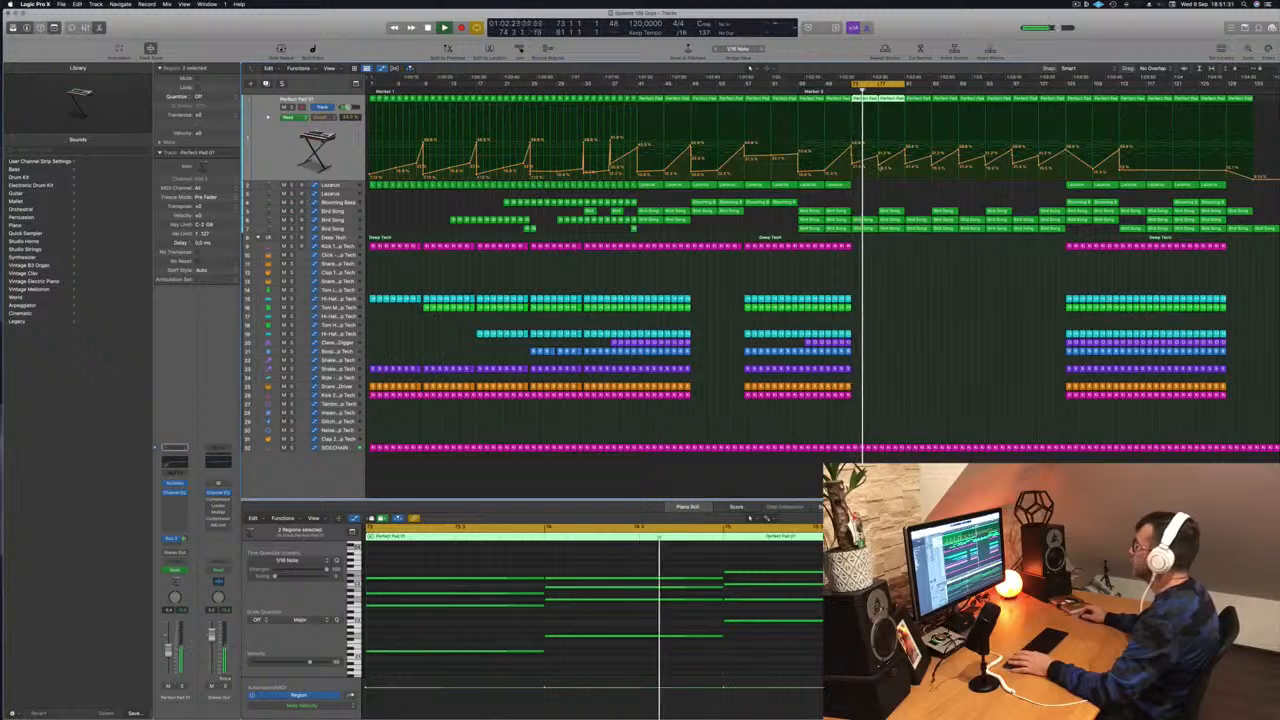
click(880, 168)
drag(880, 158, 880, 162)
key(space)
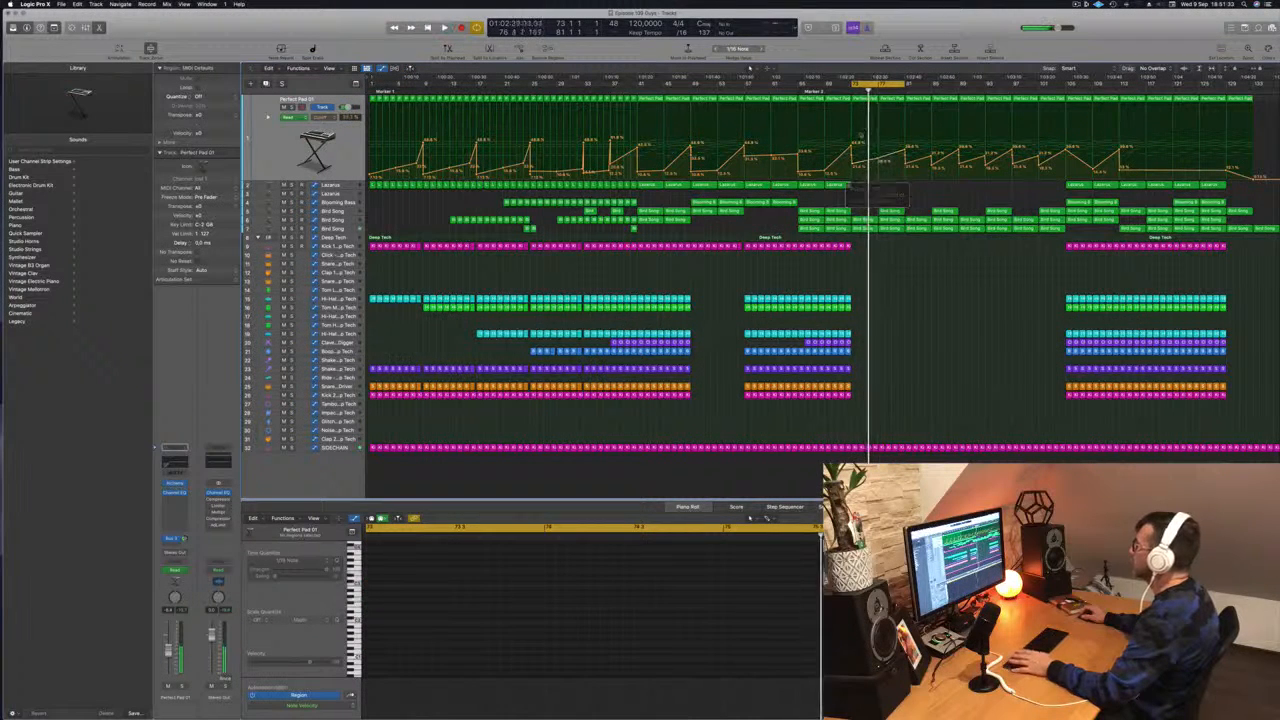
key(space)
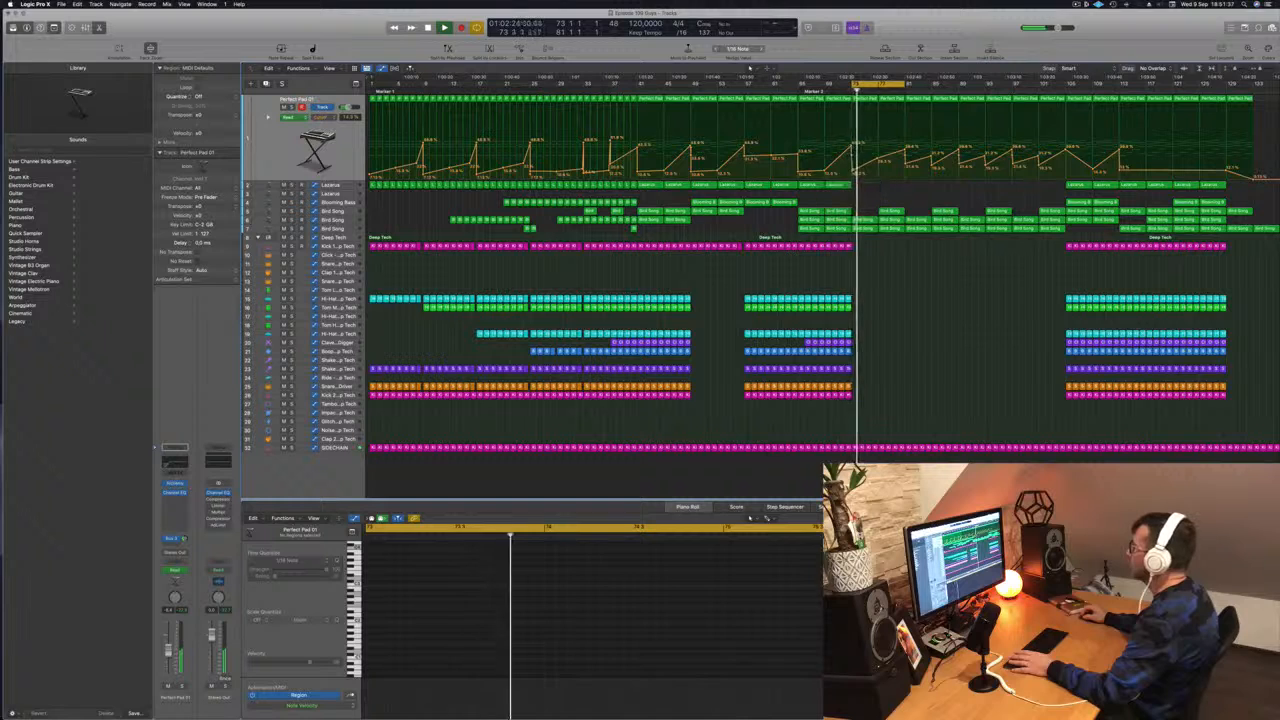
drag(854, 170, 852, 171)
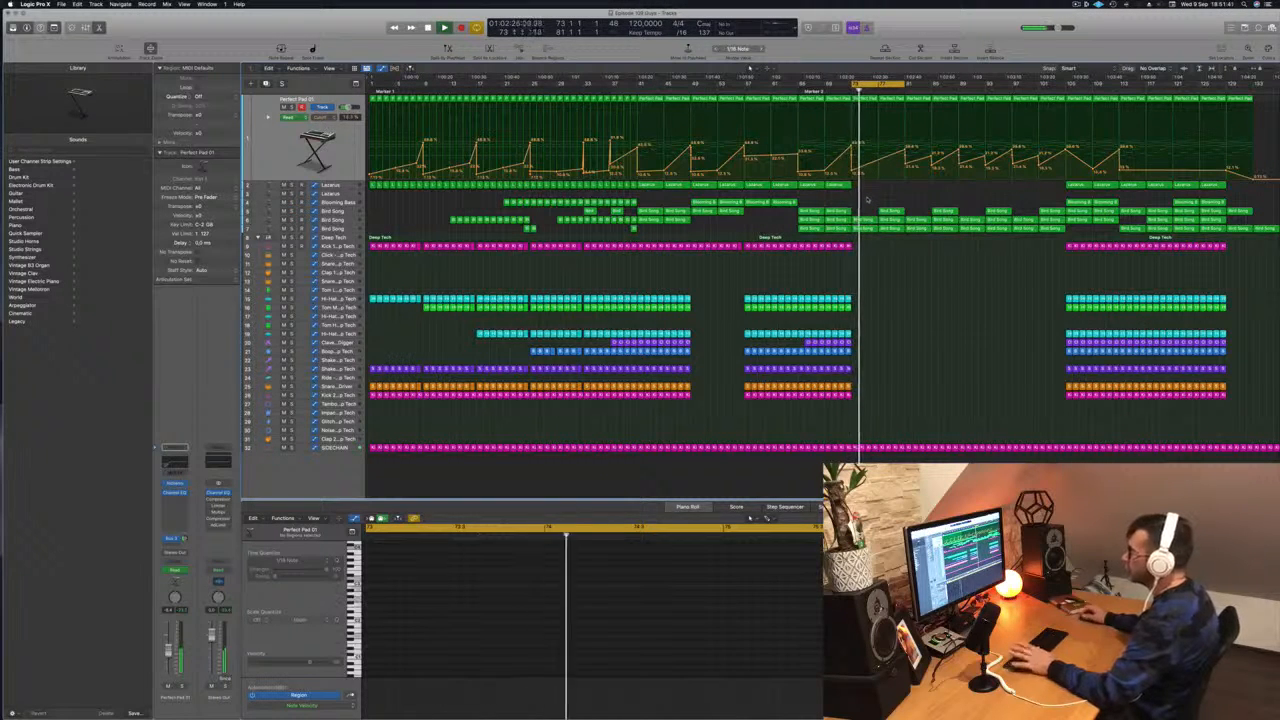
key(space)
key(space)
key(space)
key(space)
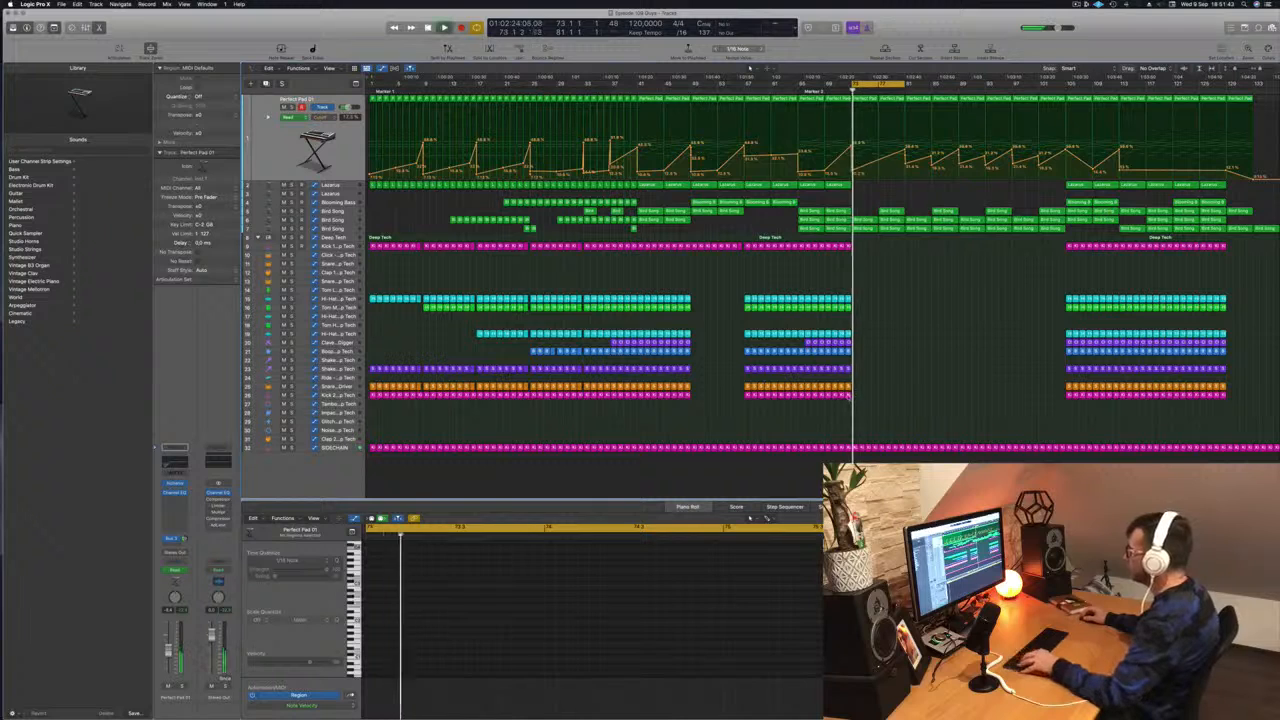
Copy the last Kick 2 - Deep Tech region before the break to the Glitch - Deep Tech track at bar 73 and select that track.
drag(848, 395, 854, 430)
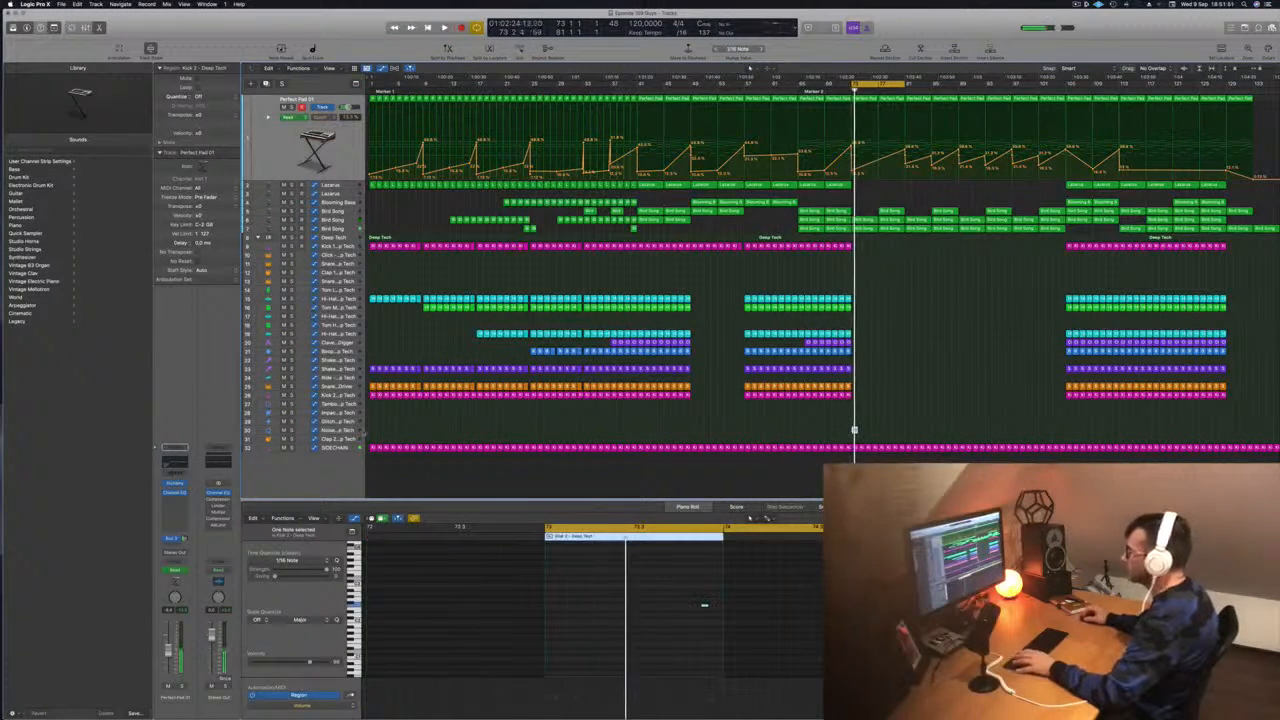
click(340, 421)
click(345, 428)
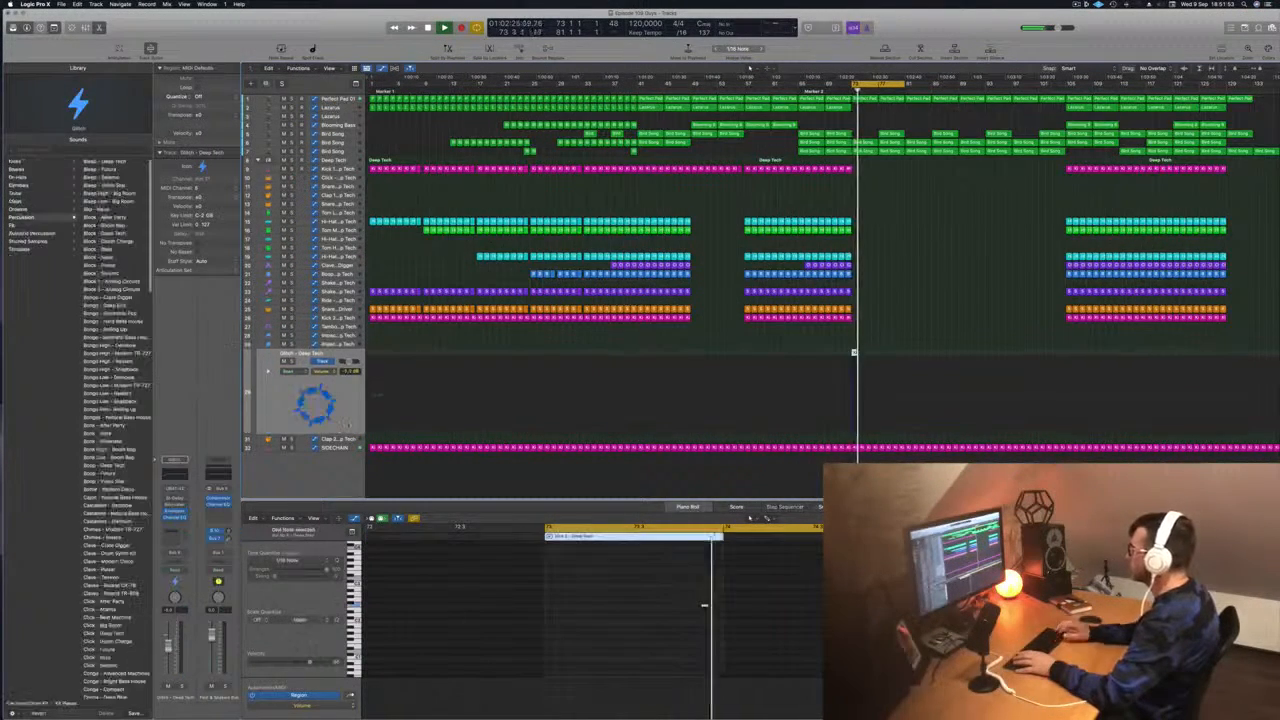
Try the copied percussion region's single note on the Noise - Deep Tech track at the start of bar 73 and an octave higher.
drag(682, 600, 752, 637)
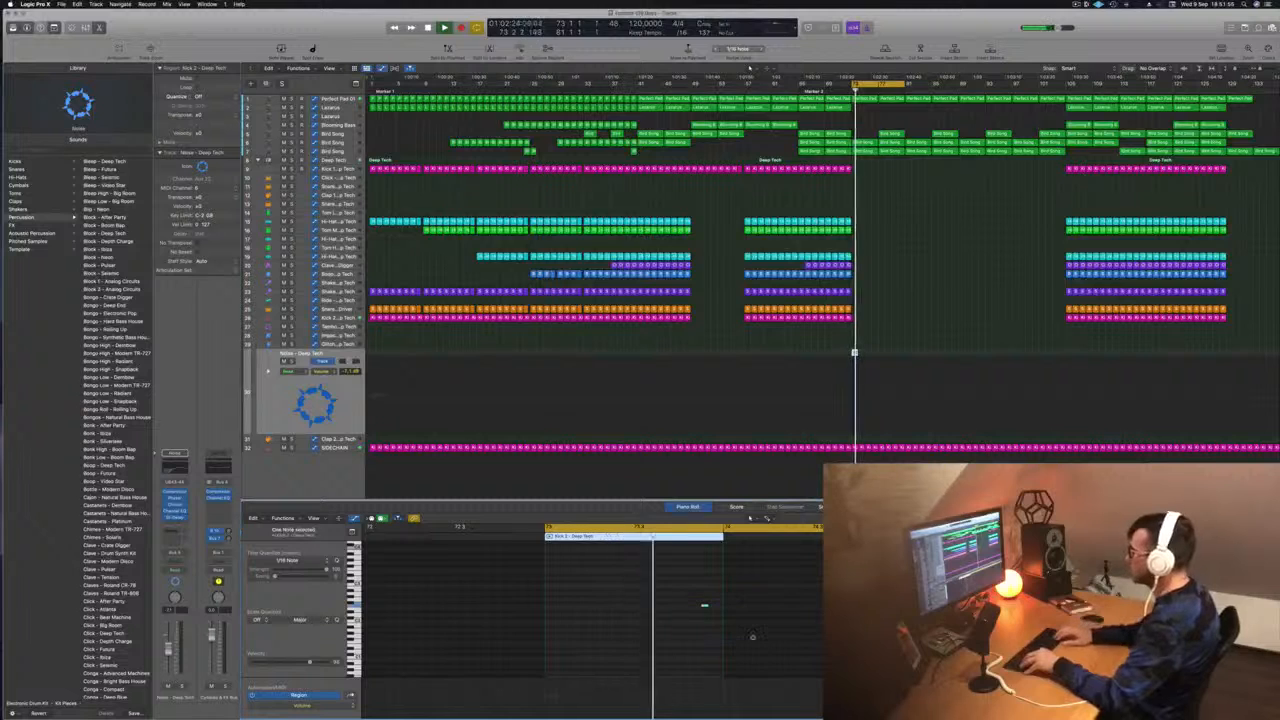
key(alt+Left)
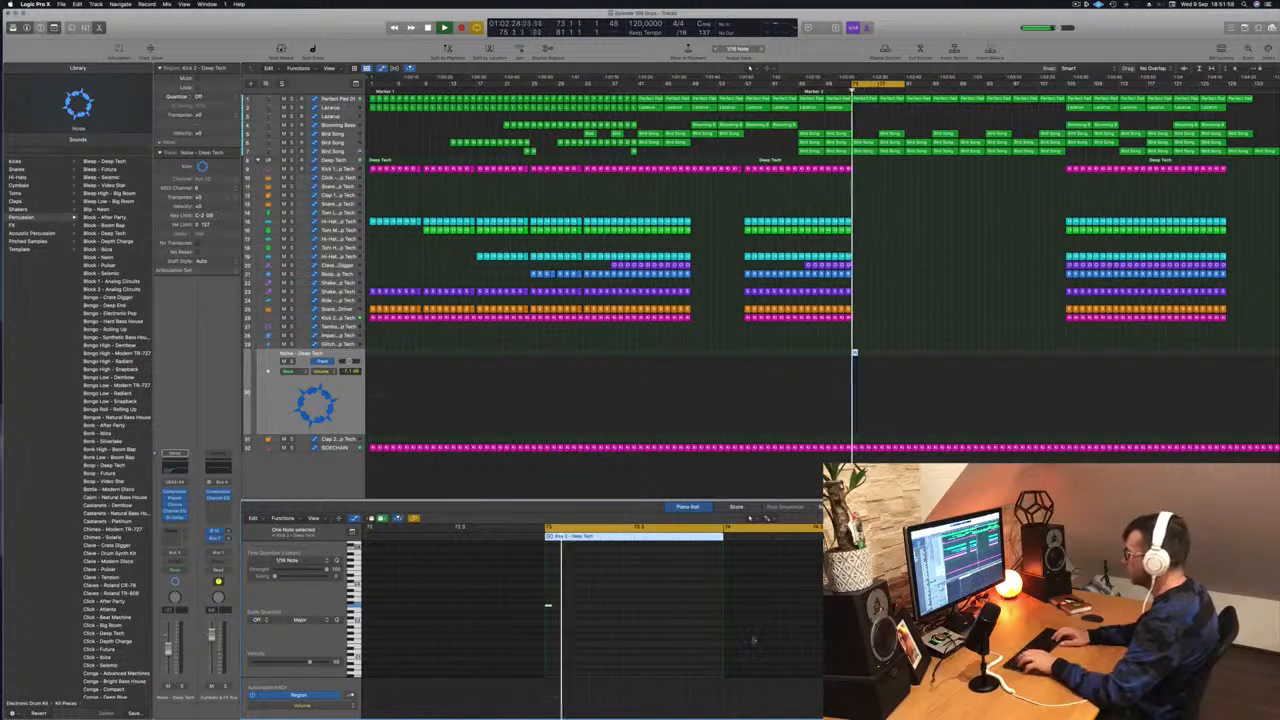
key(space)
key(alt+shift+Up)
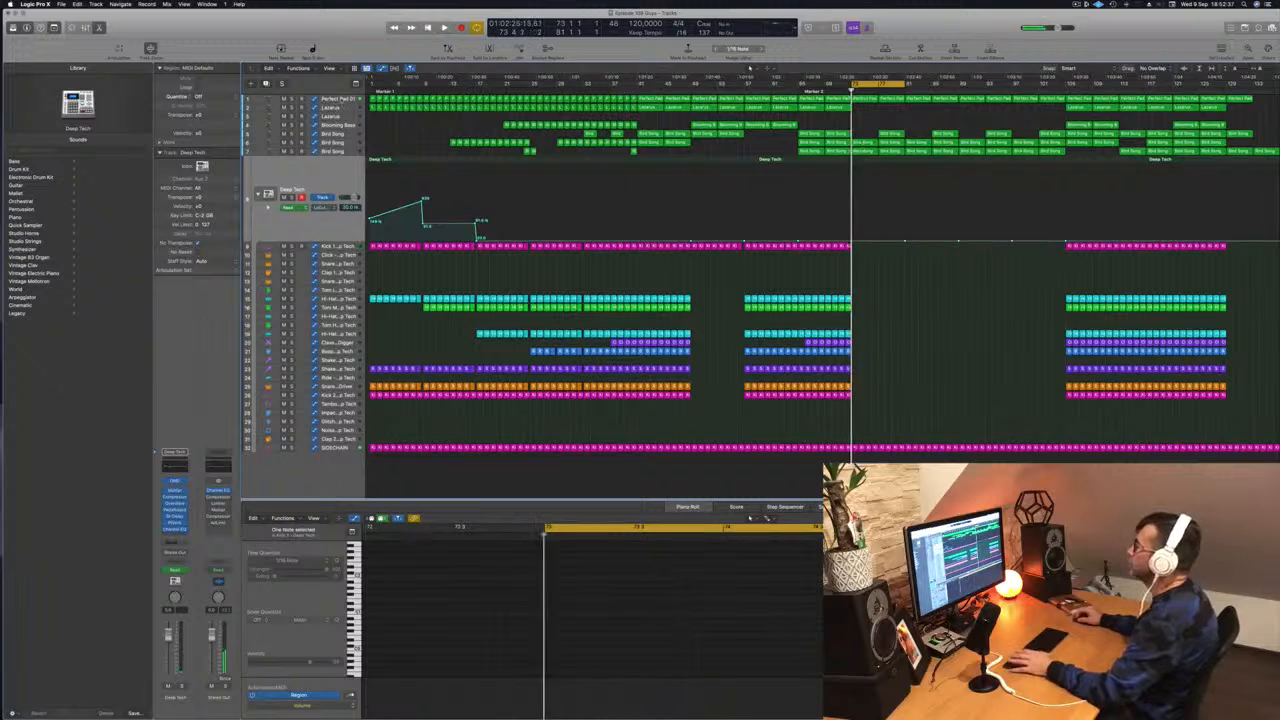
Delete the first Bird Song track's region at bar 77.
click(340, 99)
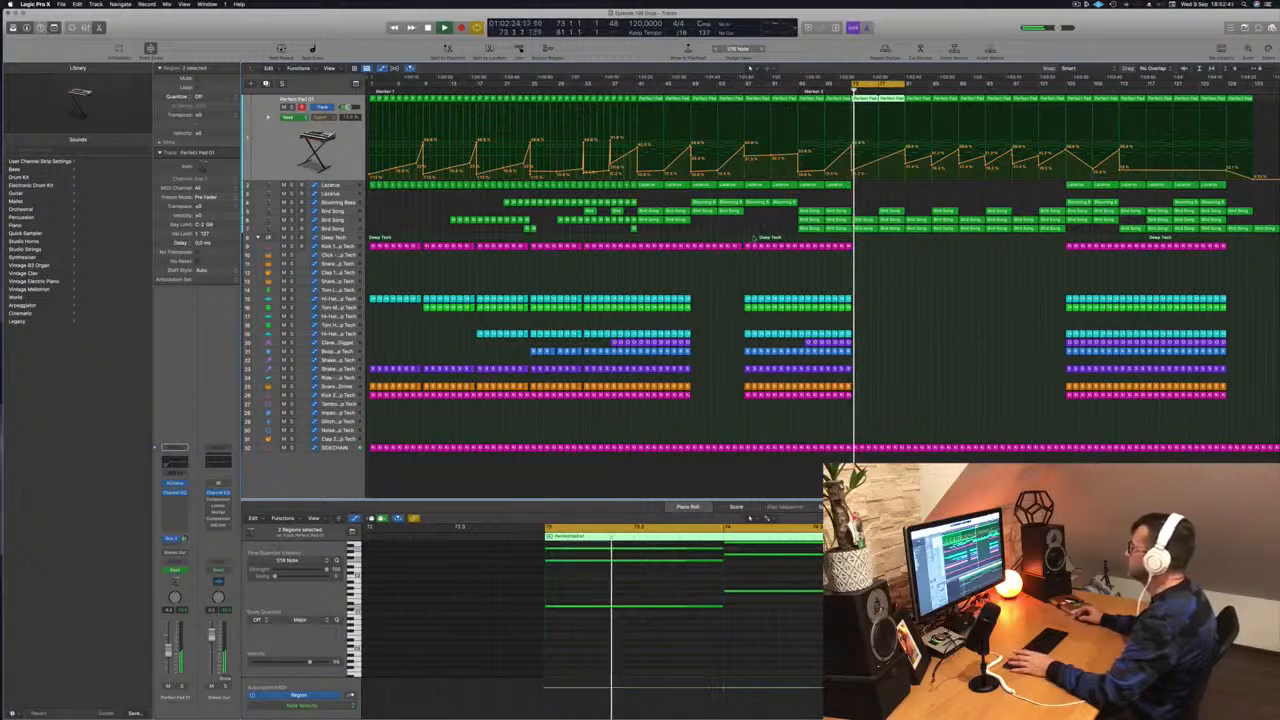
click(872, 211)
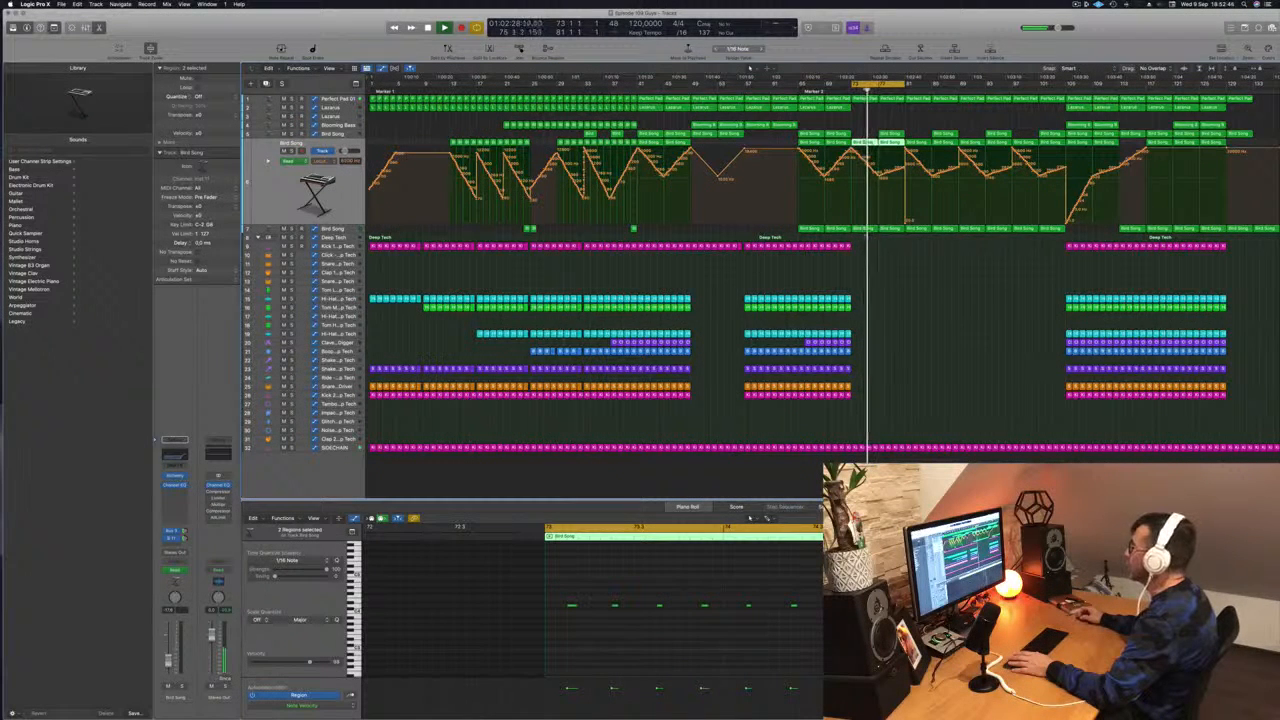
key(Down)
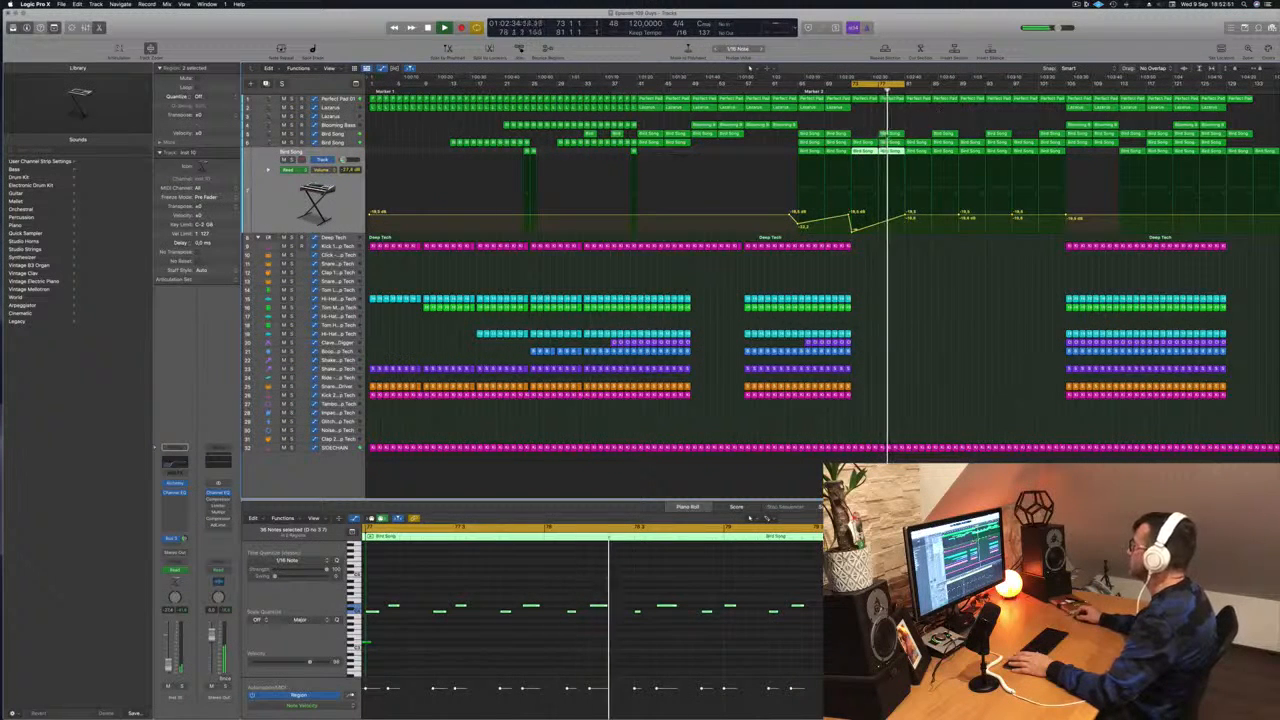
click(891, 133)
key(Delete)
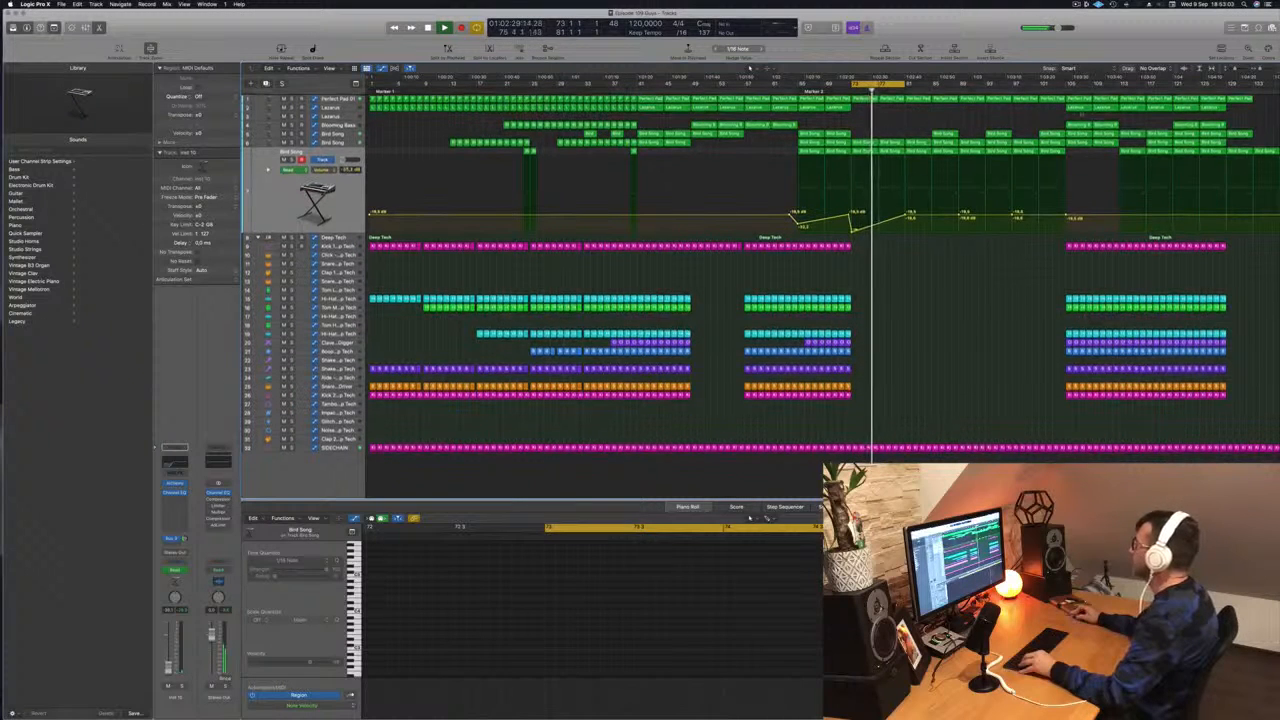
Try a copy of the Lazarus region from bar 105, with its automation, at bar 81.
click(1078, 108)
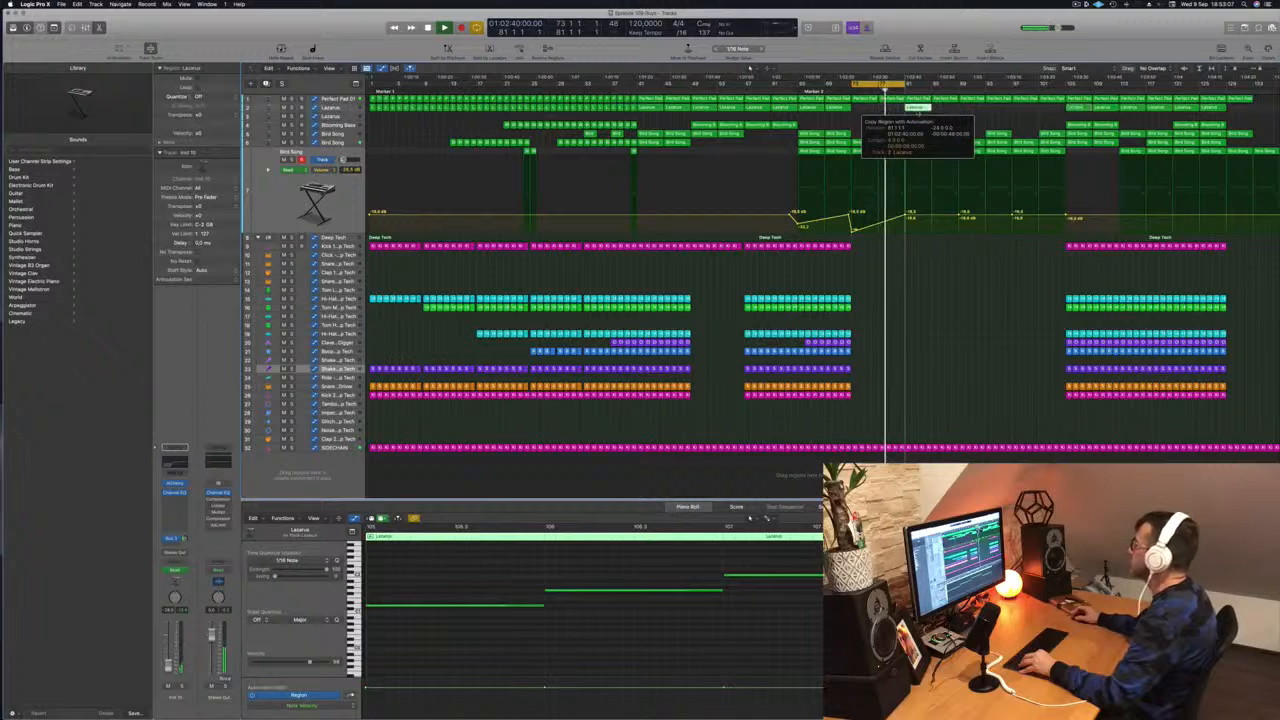
drag(918, 112, 918, 112)
click(868, 108)
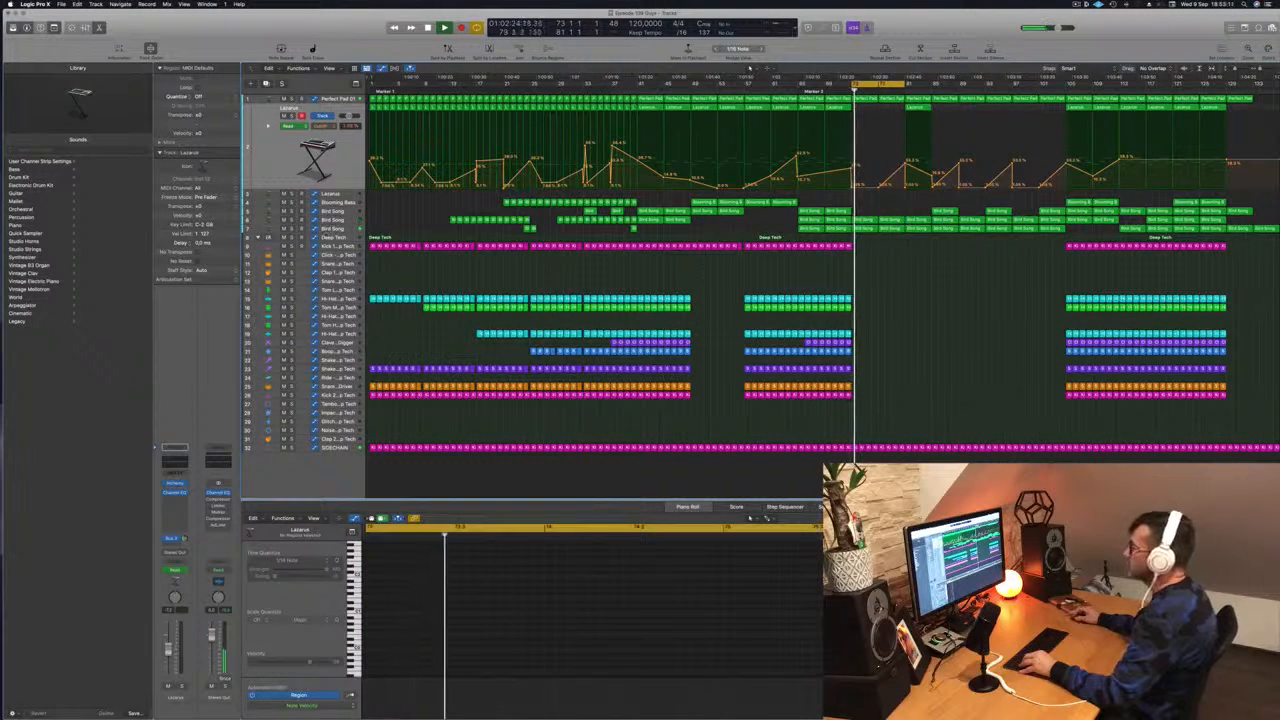
Reshape the second Bird Song track's automation before bar 81, replacing the drop to the bottom with a straight rise to the top.
click(333, 221)
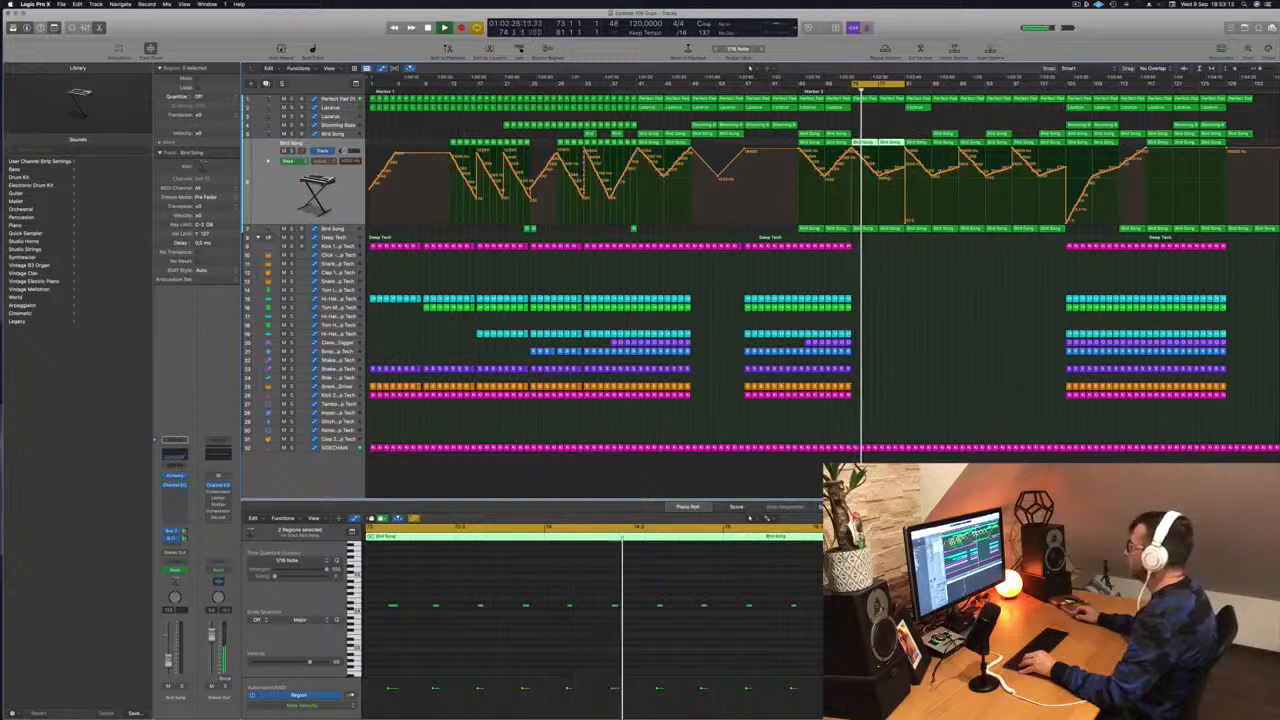
click(884, 175)
drag(885, 222, 909, 150)
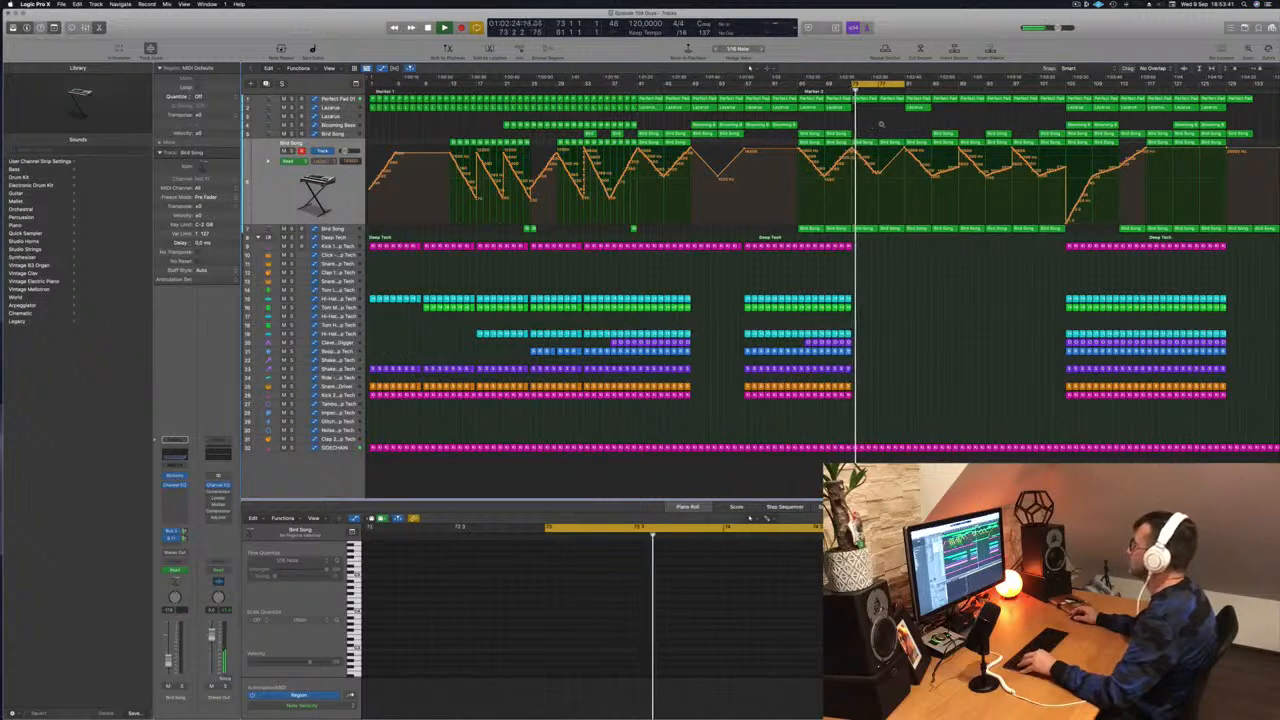
Extend the cycle range to bars 73–89 and save the project.
drag(904, 85, 959, 93)
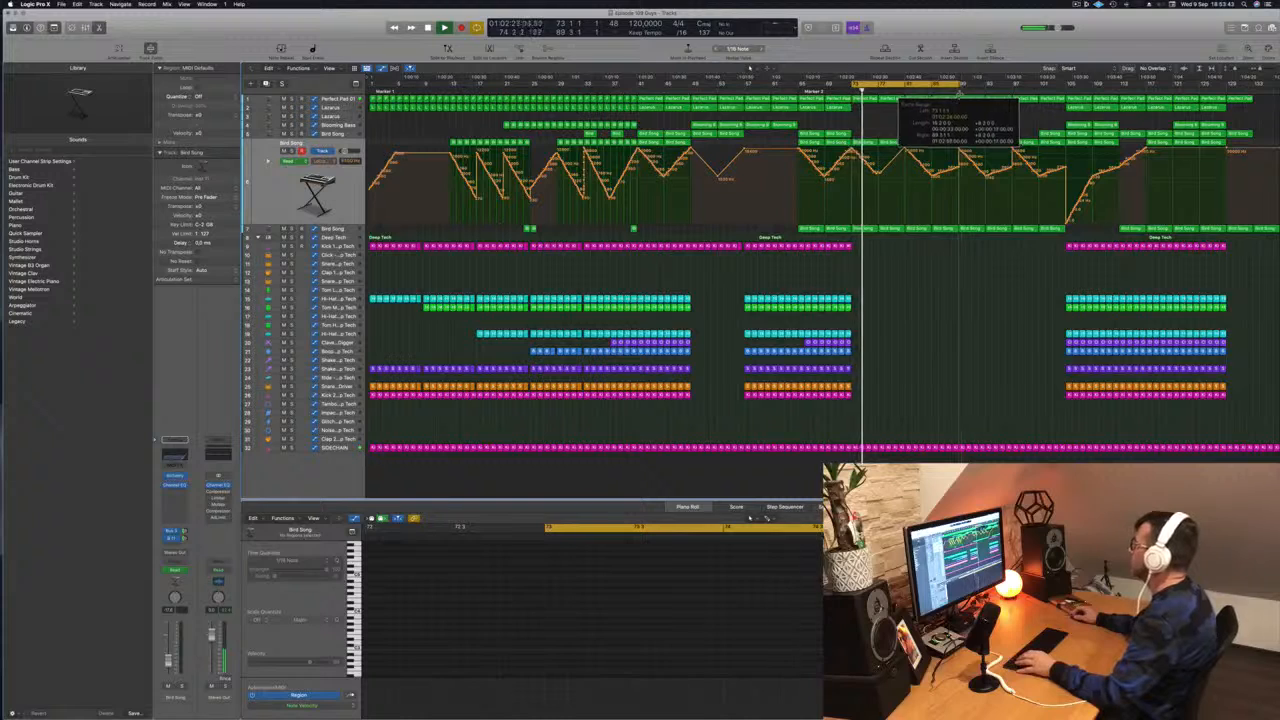
key(super+s)
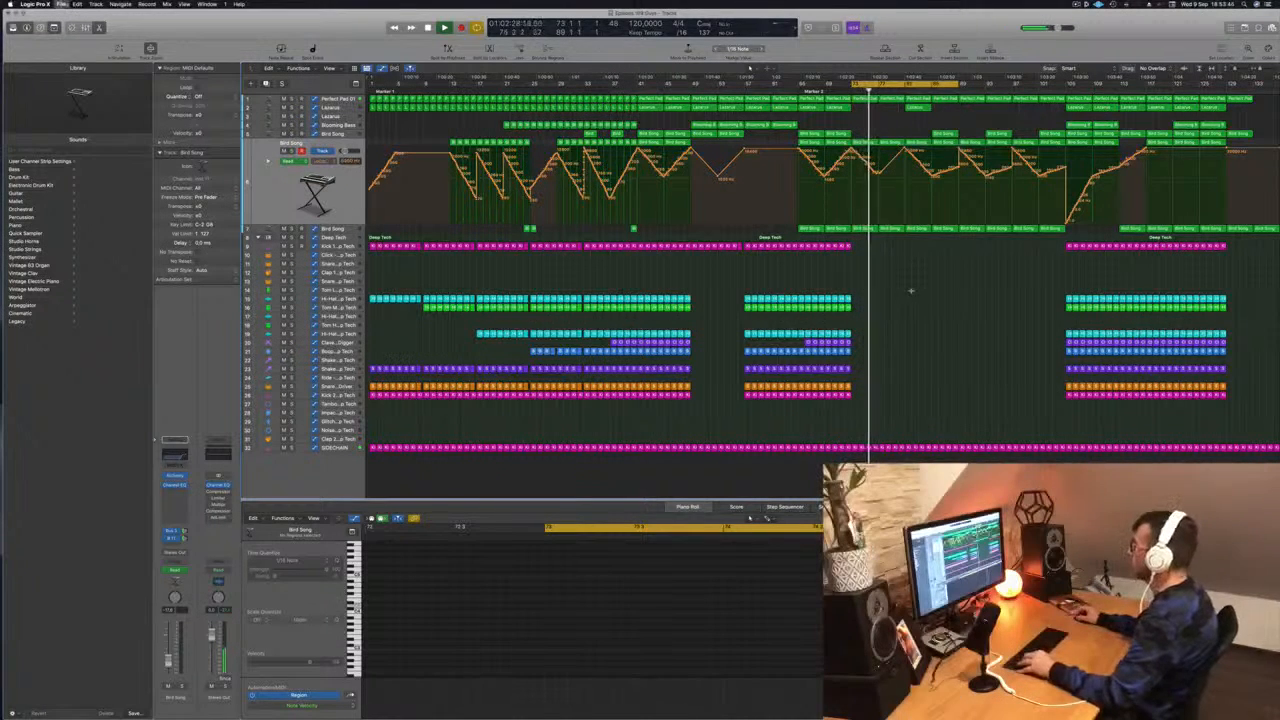
key(super+Right)
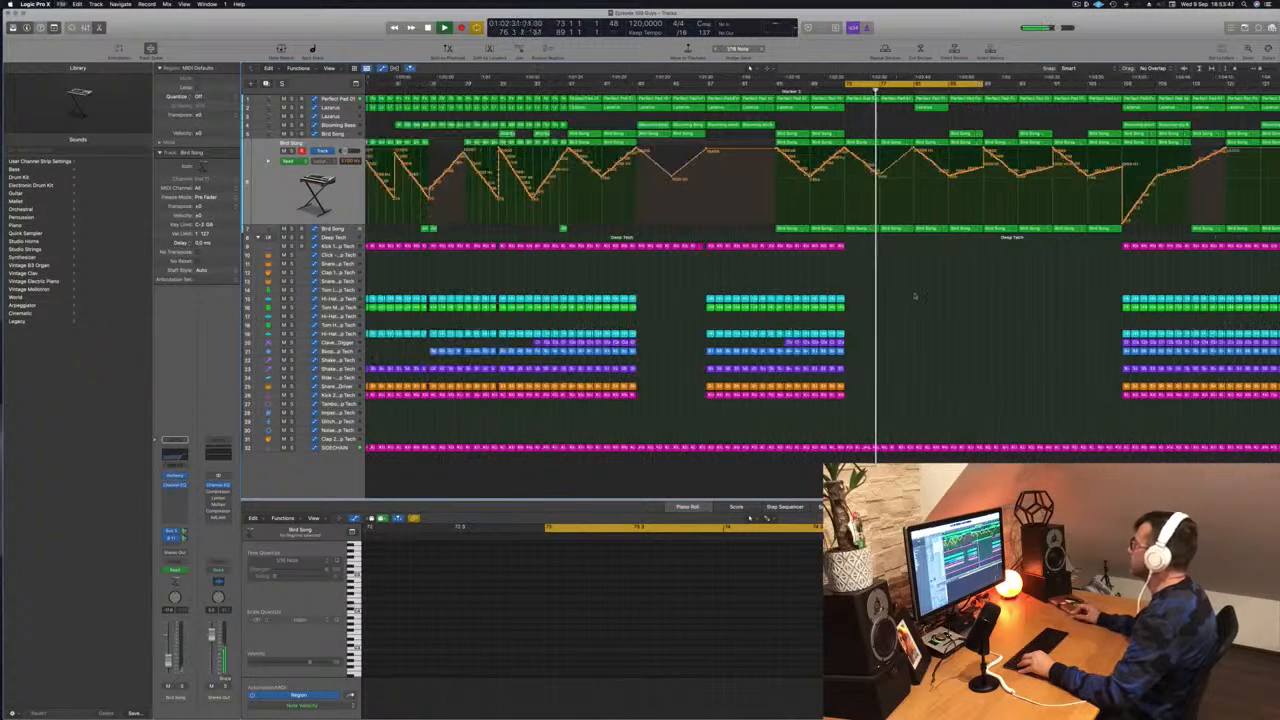
key(super+Right)
key(super+Right)
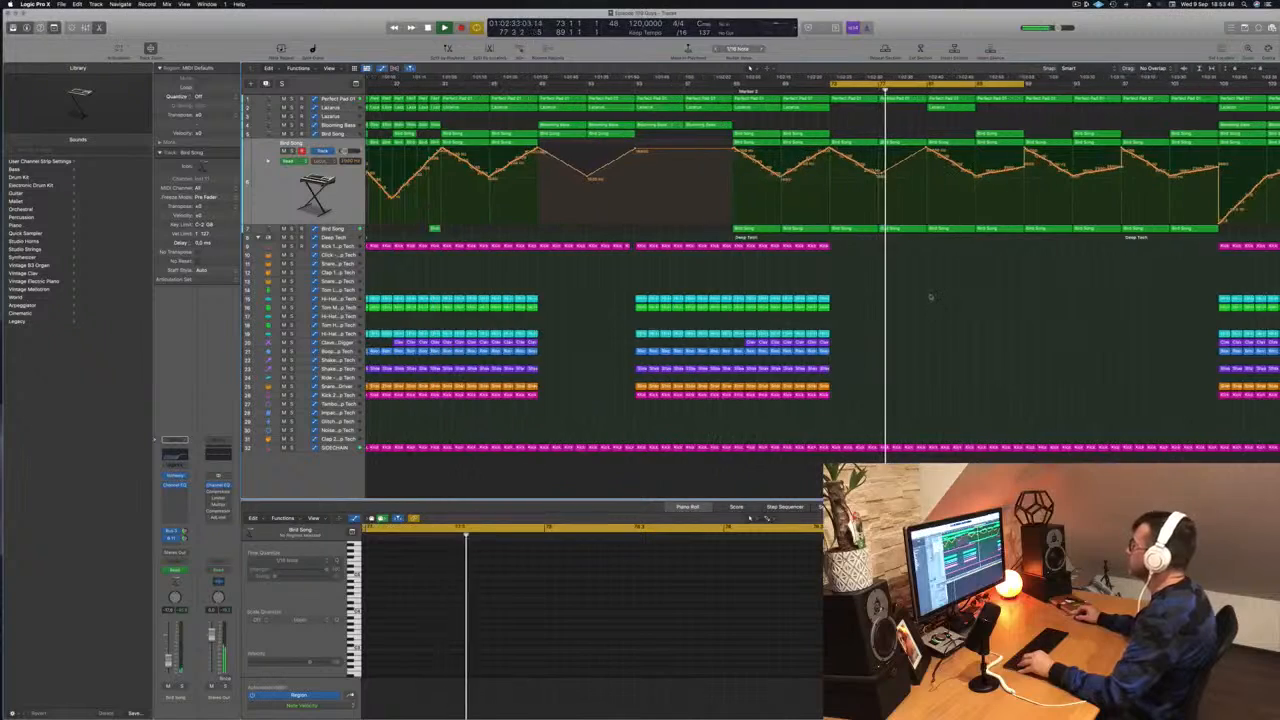
key(super+Right)
key(super+Left)
key(super+Left)
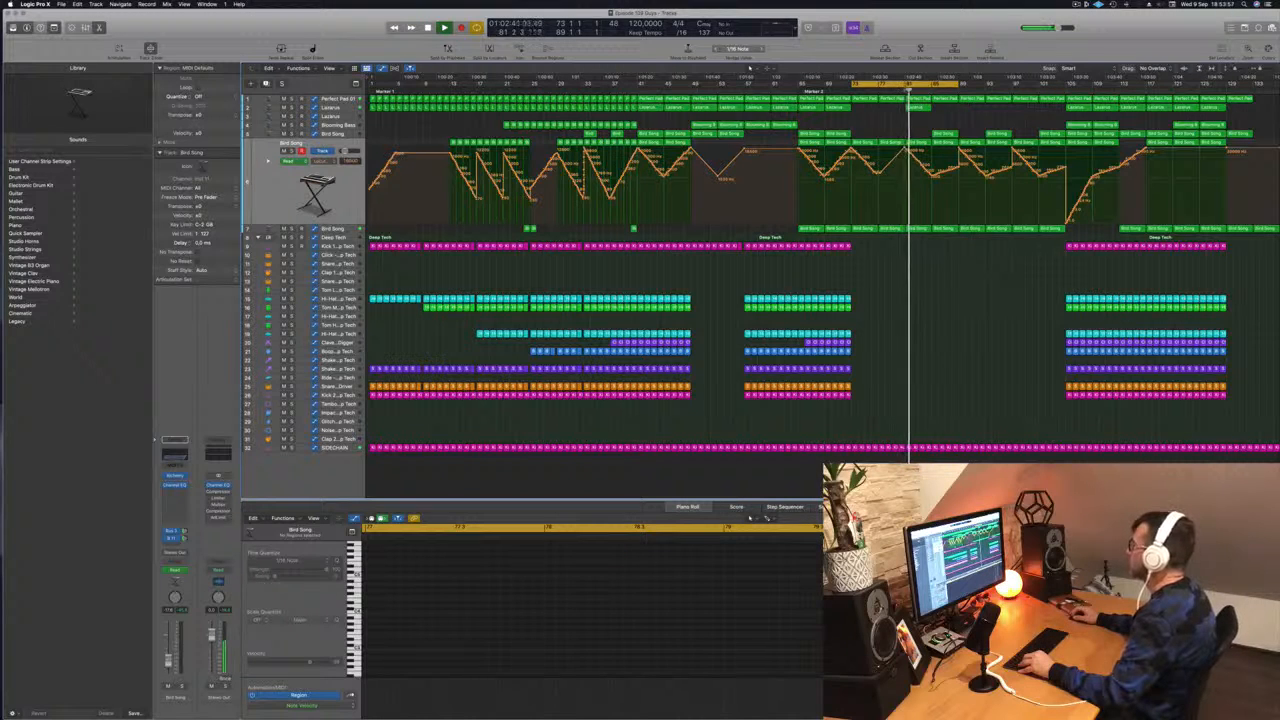
Delete the Lazarus region at bar 81, the first Bird Song region at bar 85 and the second Bird Song regions over bars 81–89.
click(919, 108)
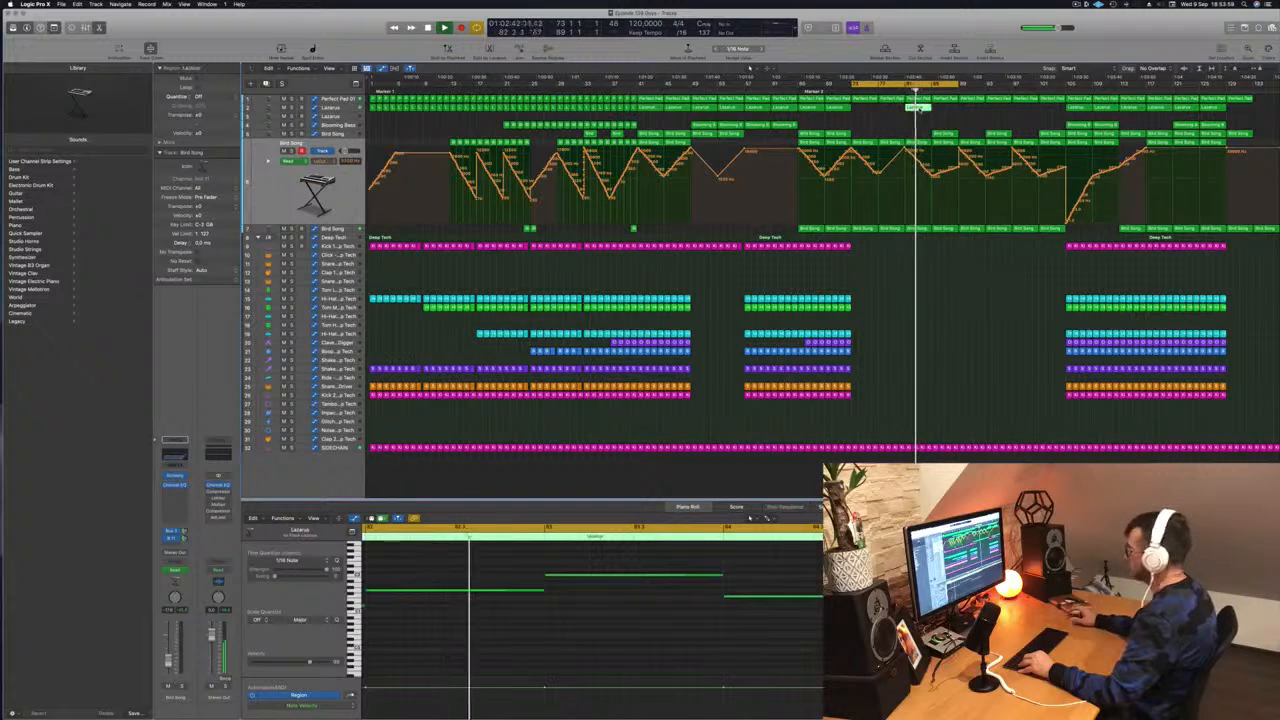
key(Delete)
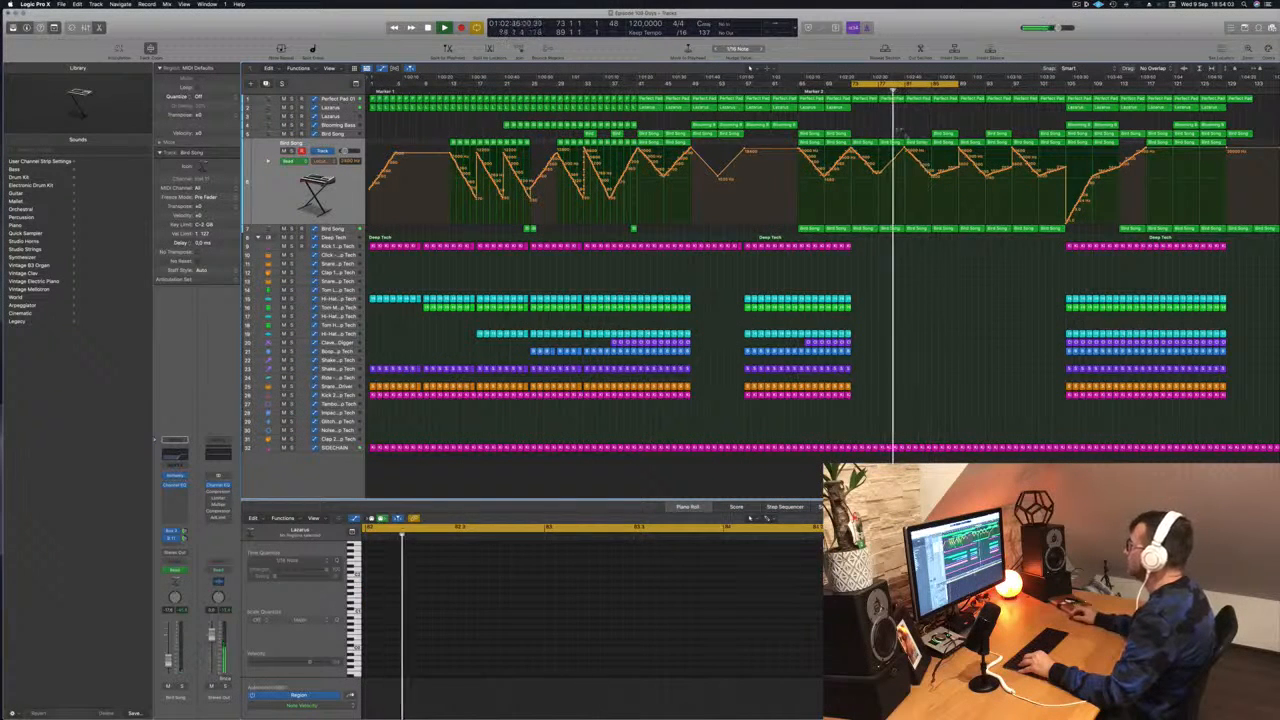
click(917, 143)
key(Delete)
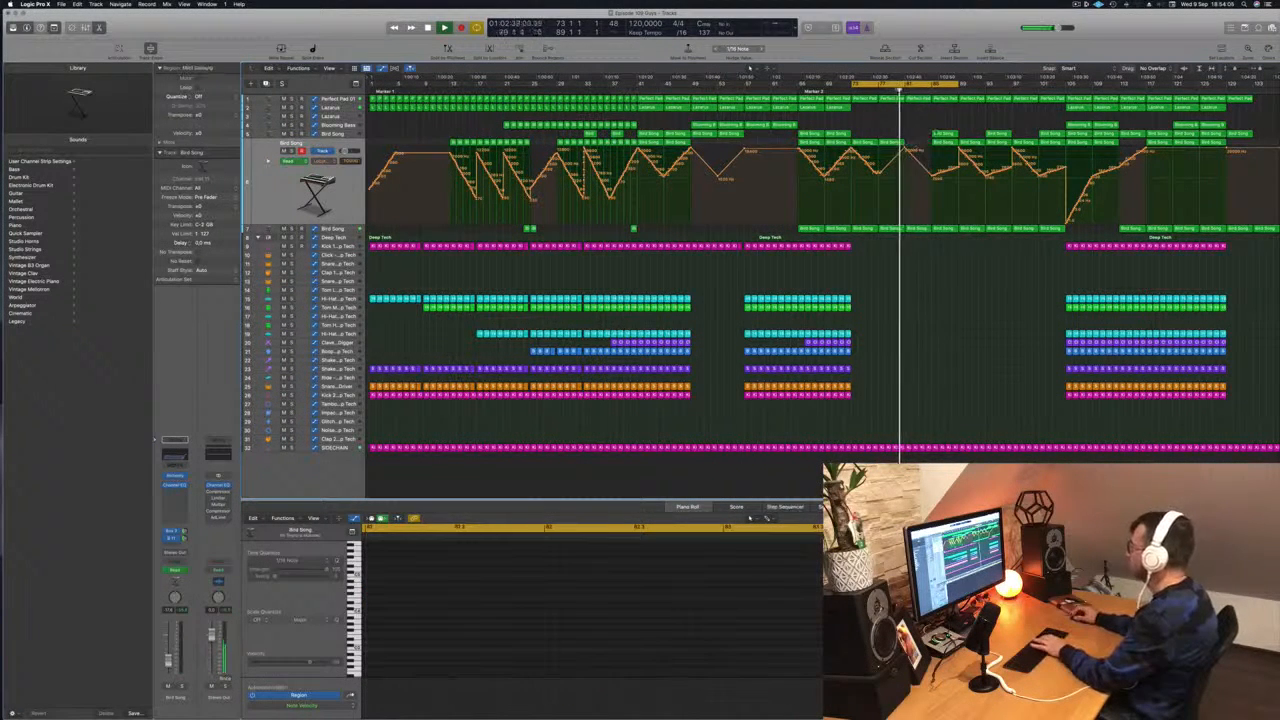
click(944, 142)
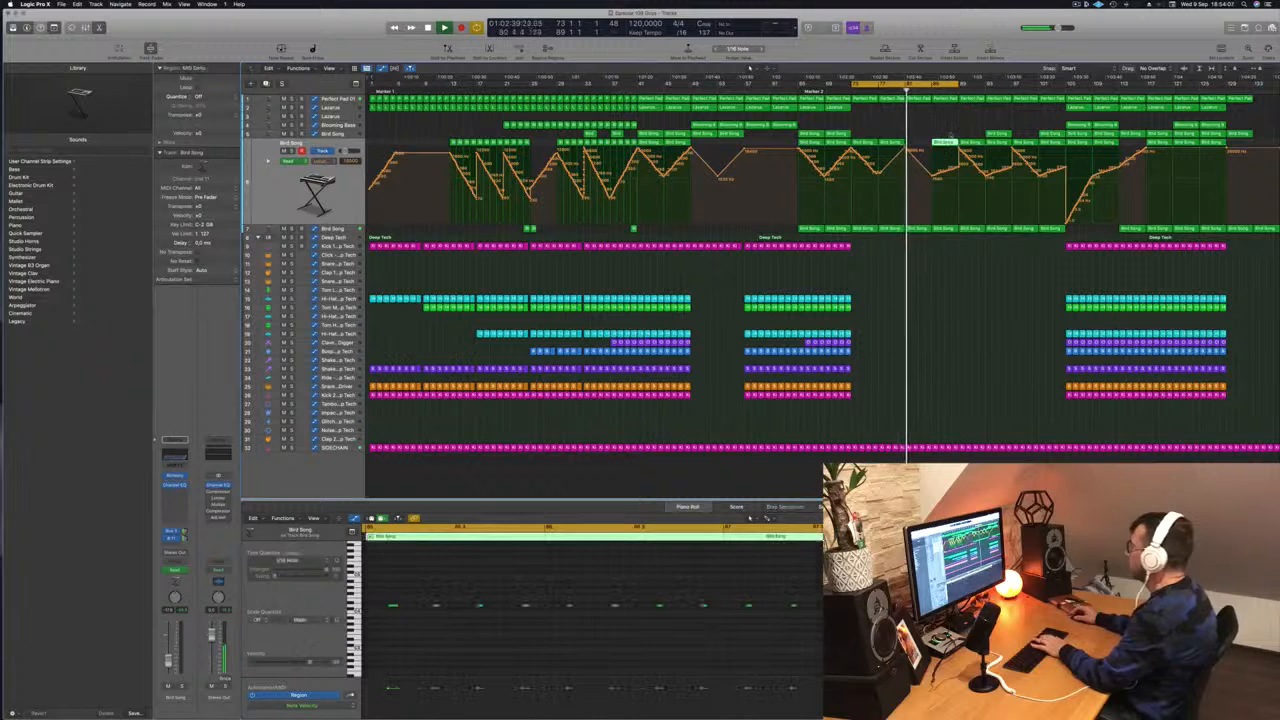
key(Delete)
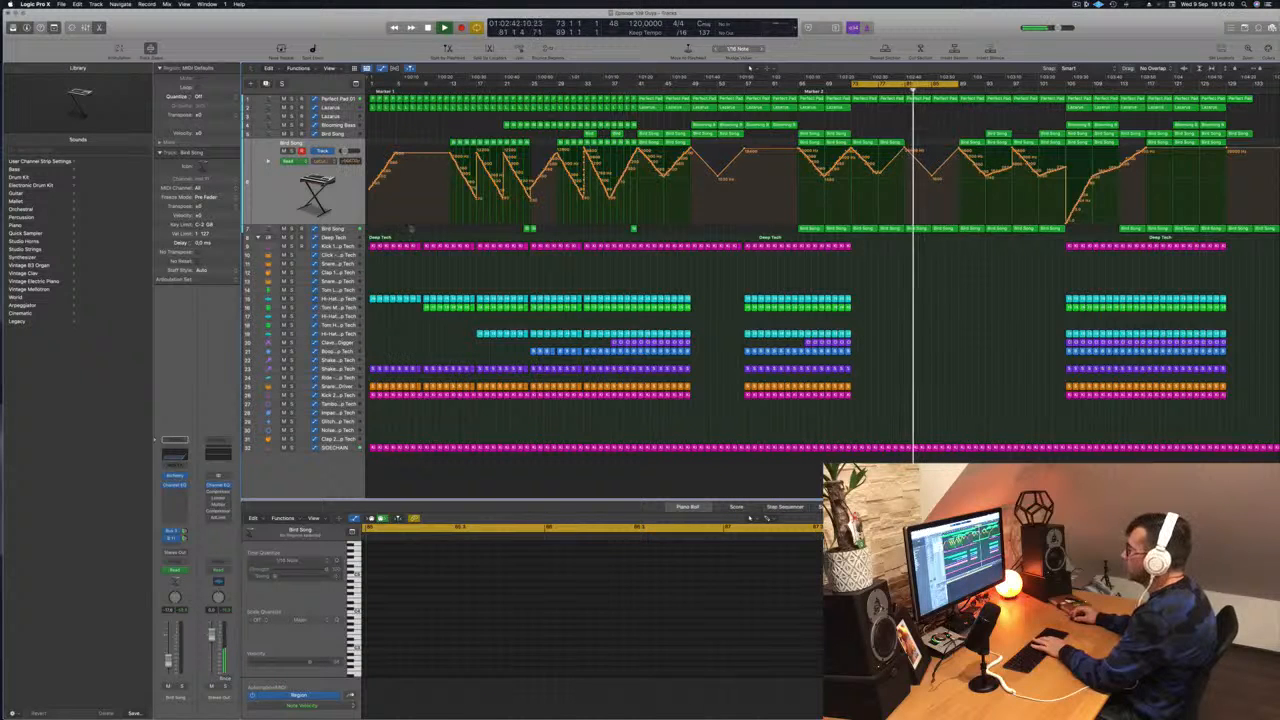
Raise the third Bird Song track's volume automation at bar 81 and flatten the Perfect Pad 01 automation at a low level over bars 81–89.
click(344, 229)
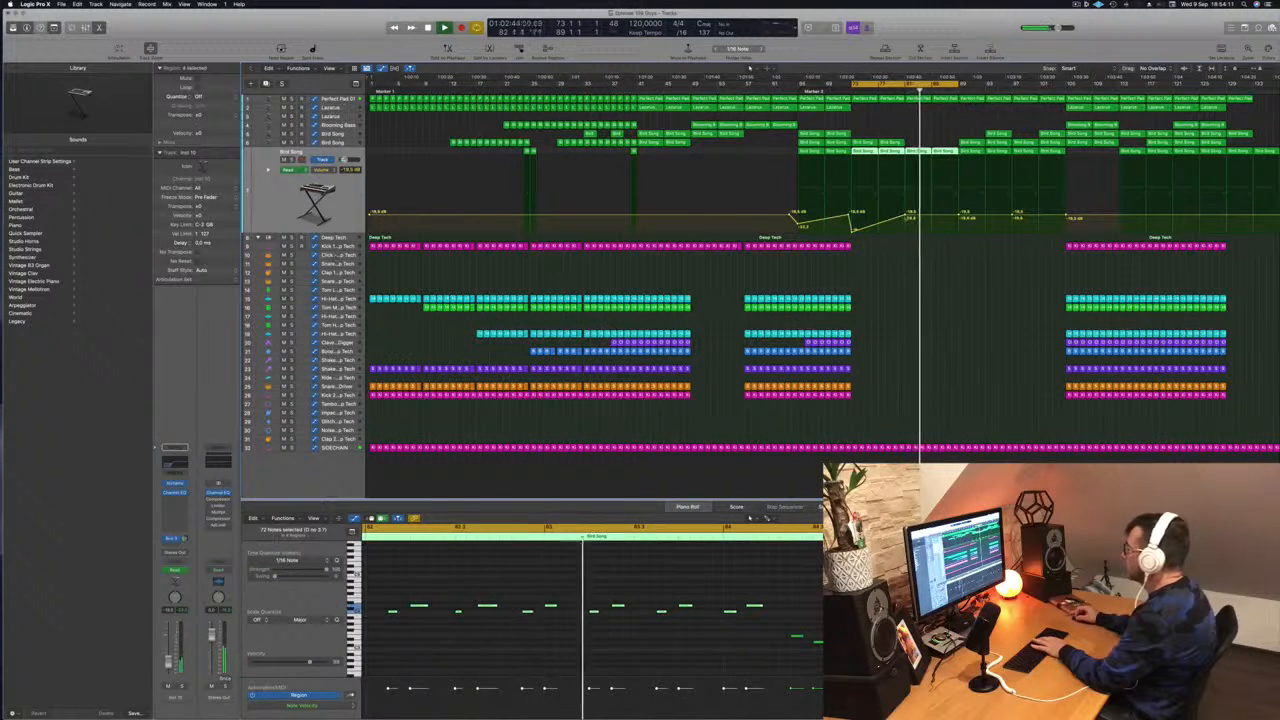
drag(906, 215, 906, 208)
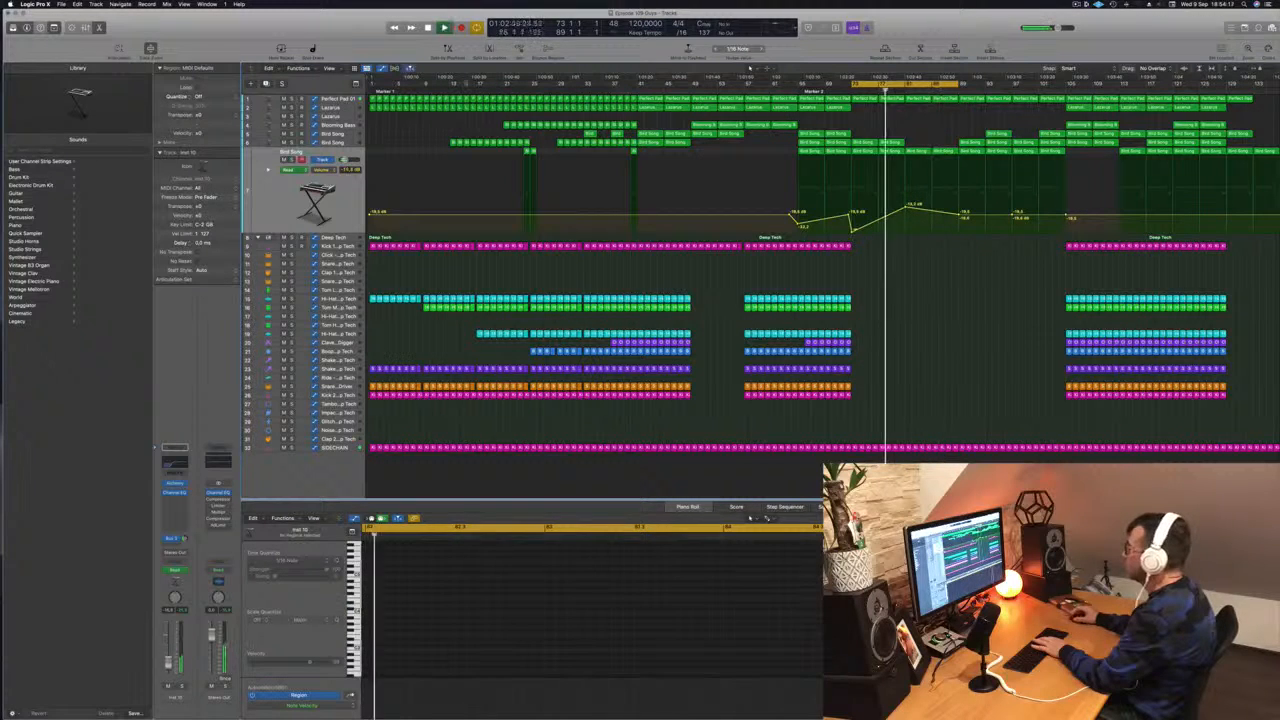
click(337, 99)
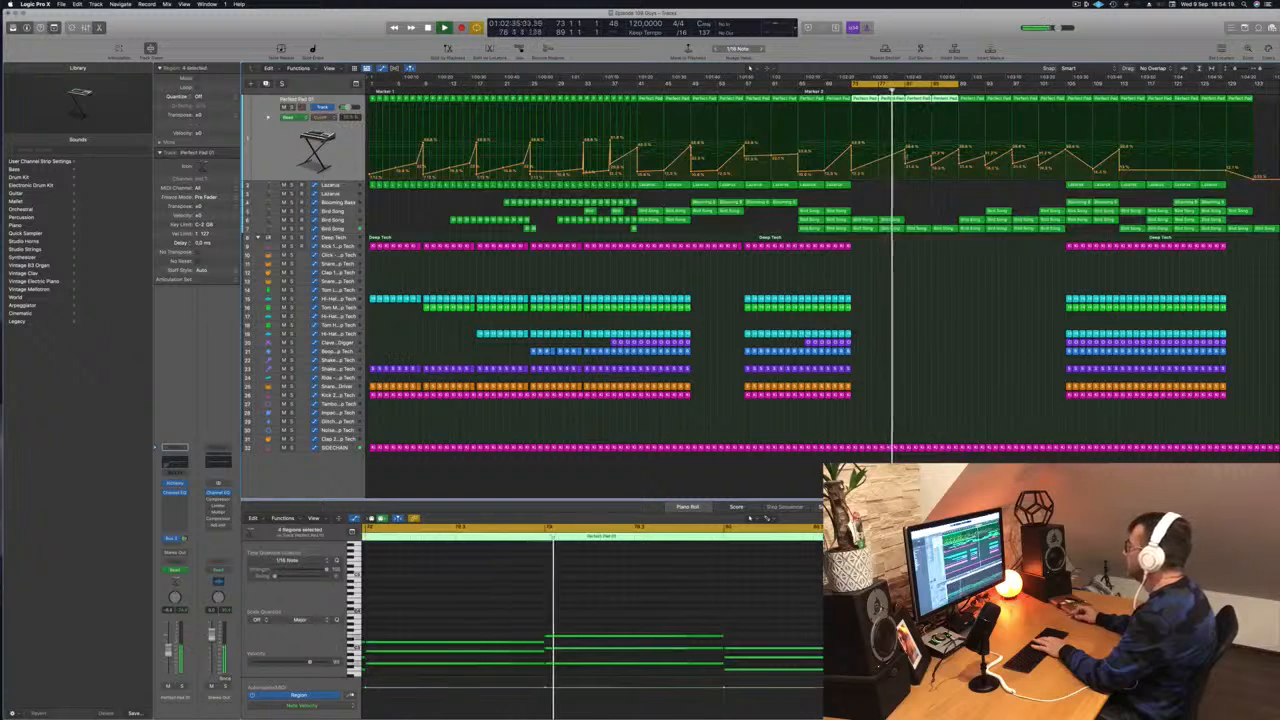
click(905, 168)
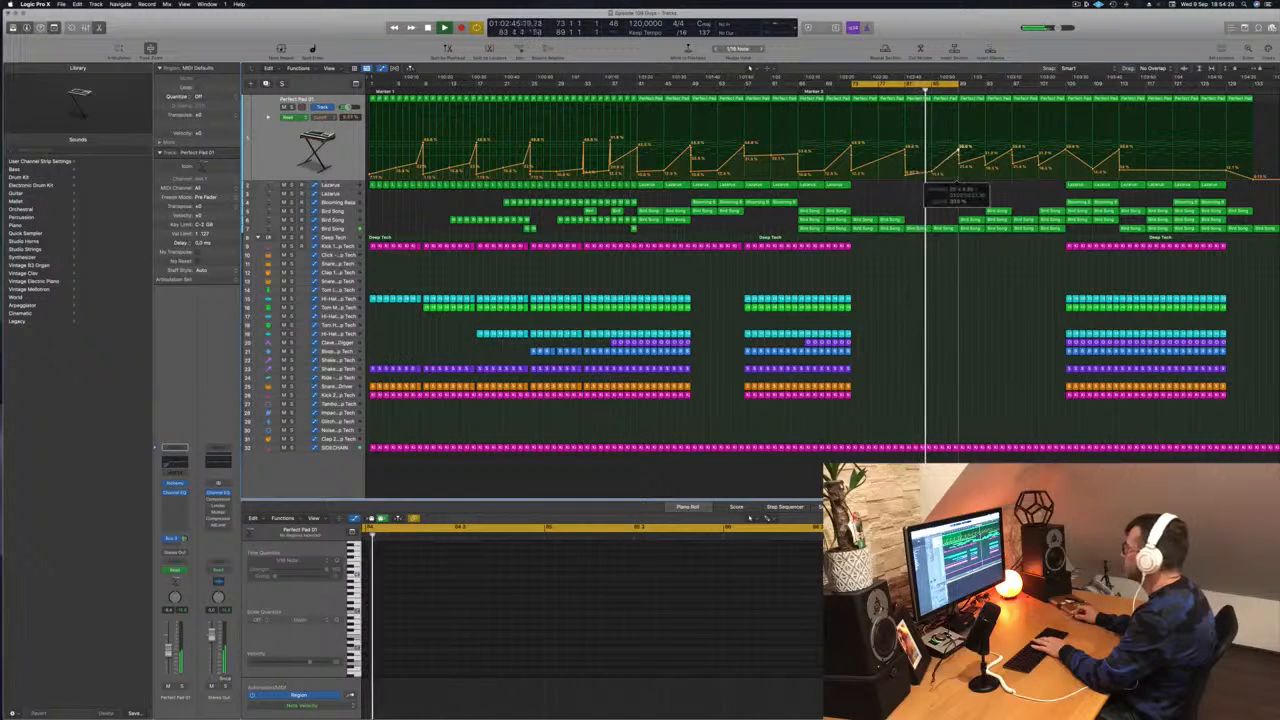
Copy the Lazarus region from bar 105 to bar 85 and try lower and higher Cutoff Decay settings in its Alchemy instrument.
click(1077, 185)
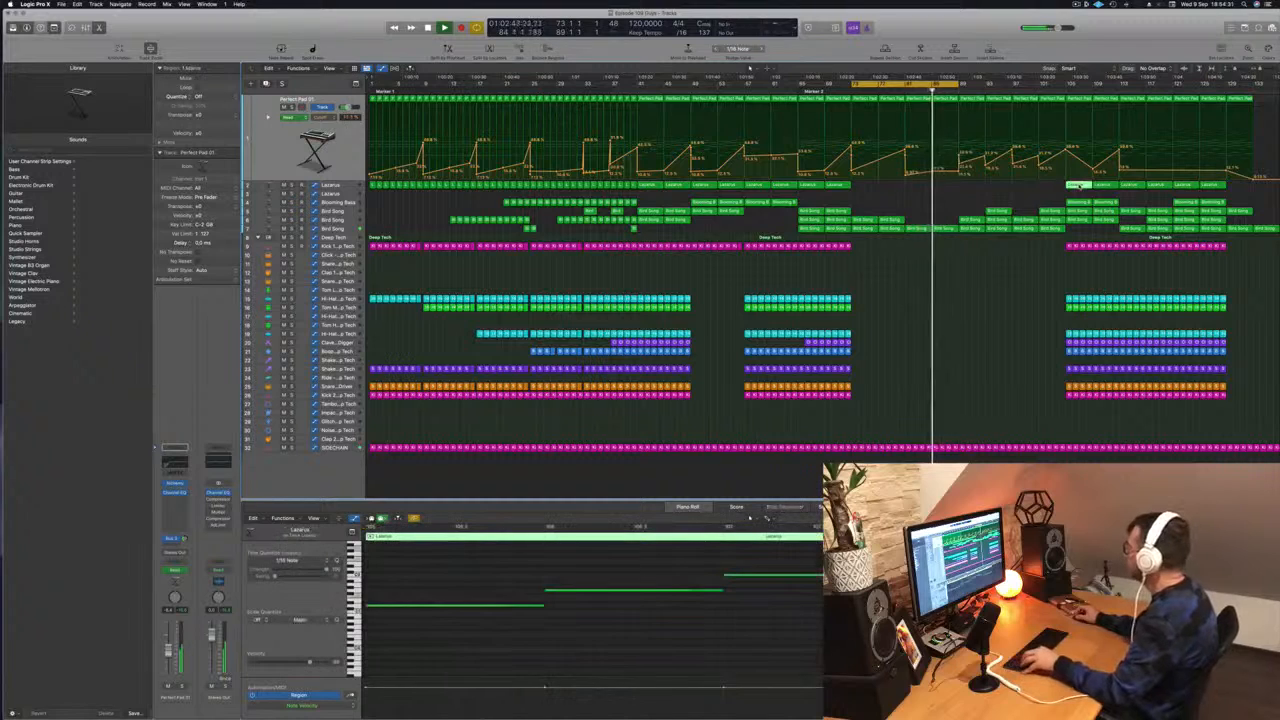
drag(1077, 185, 944, 186)
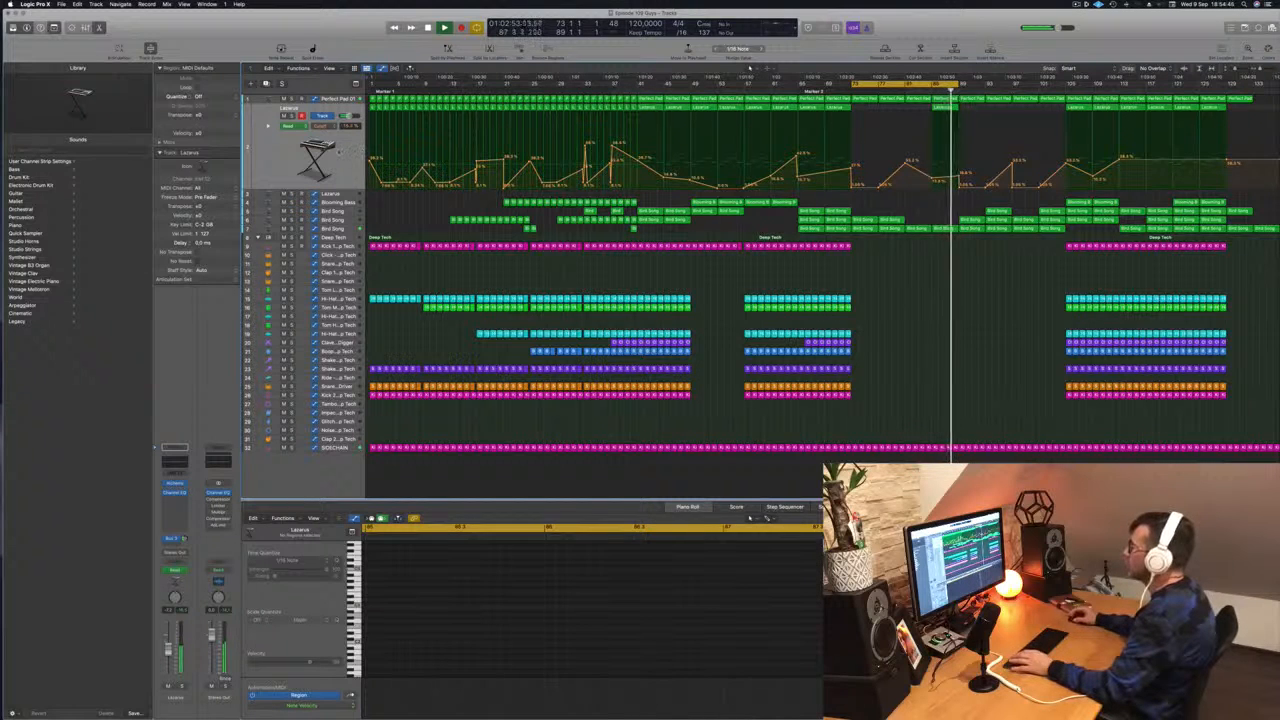
click(175, 484)
key(shift+space)
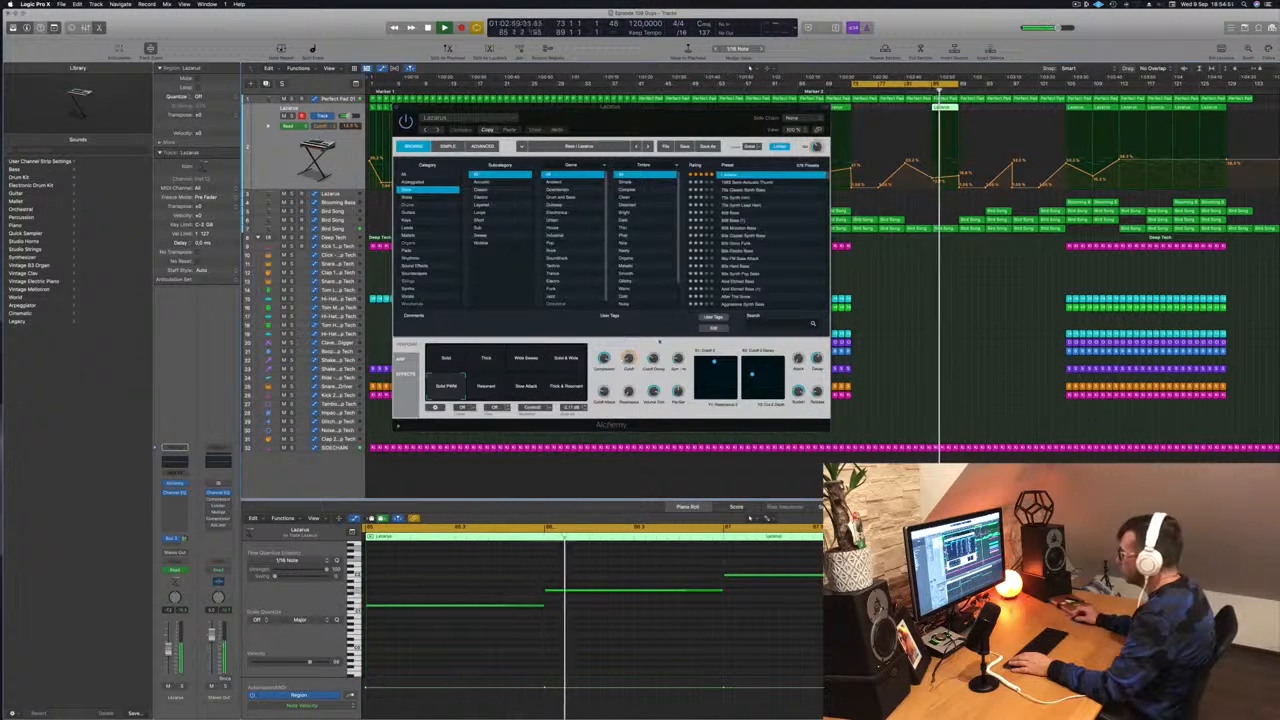
drag(653, 358, 654, 389)
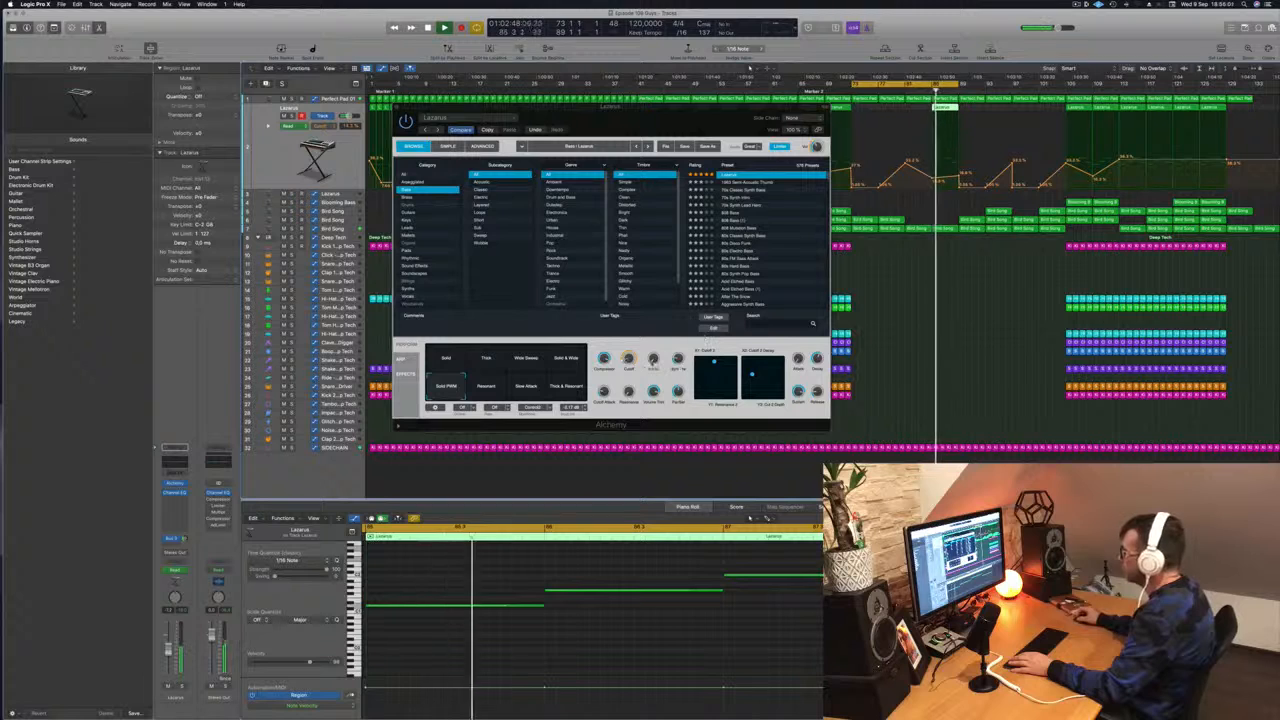
drag(654, 359, 657, 280)
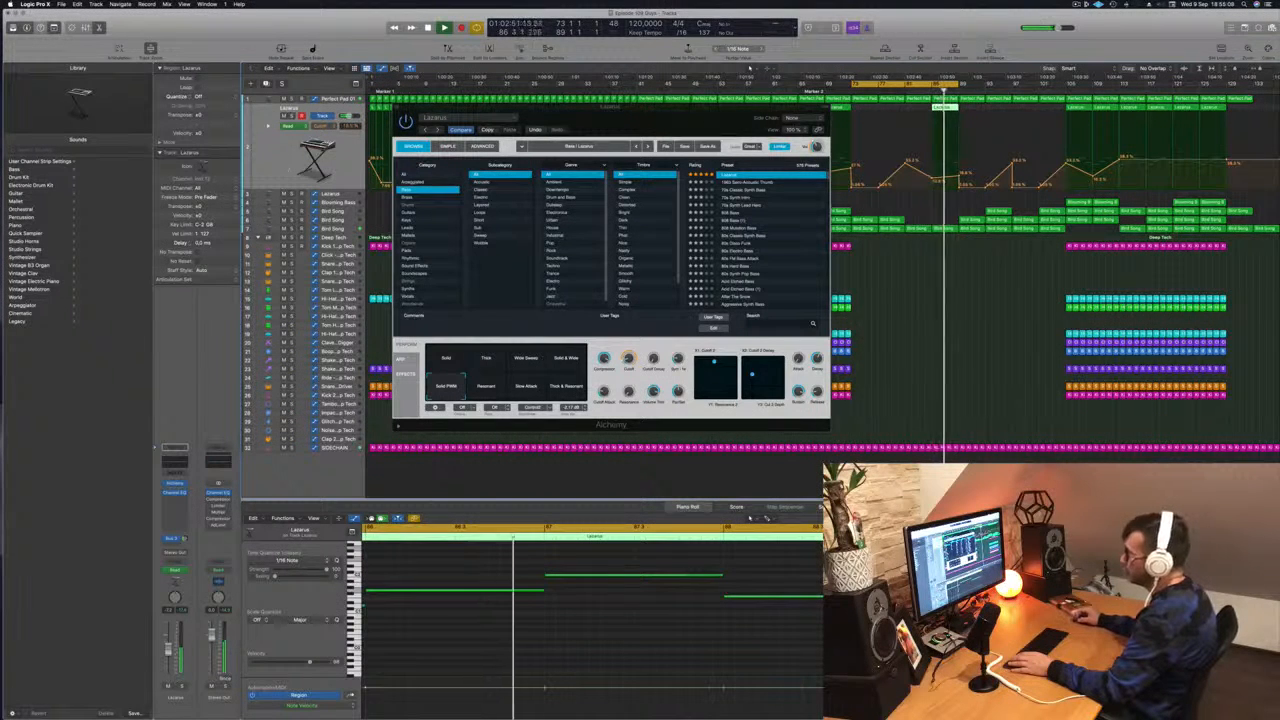
Enable a high-cut filter at 440 Hz with a 36 dB/Oct slope in the Lazarus track's Channel EQ and close the EQ.
click(175, 492)
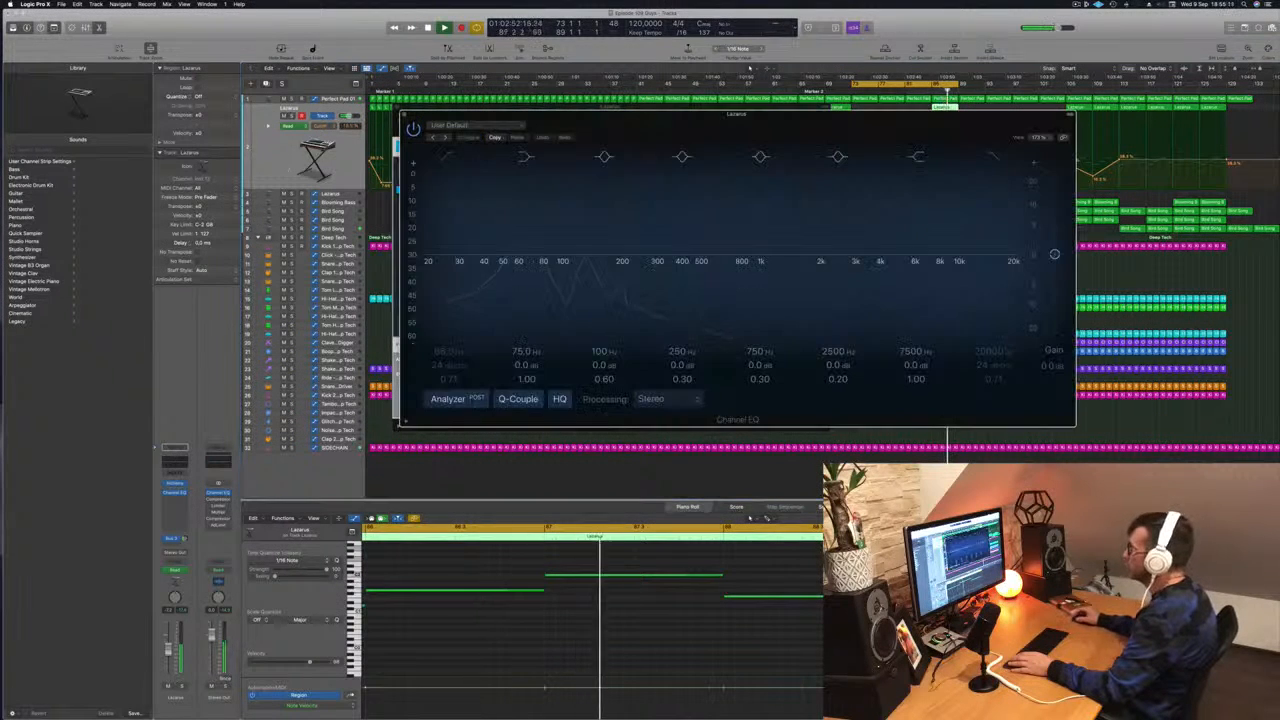
click(989, 163)
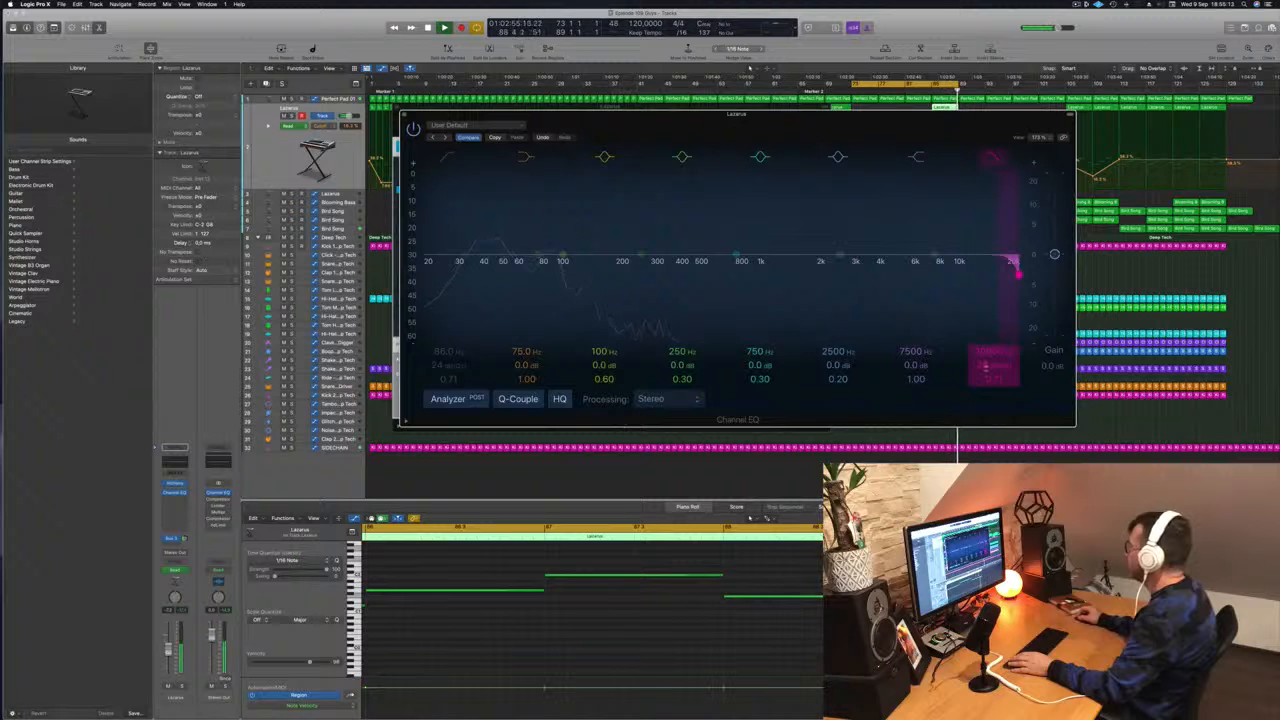
drag(1017, 268, 690, 274)
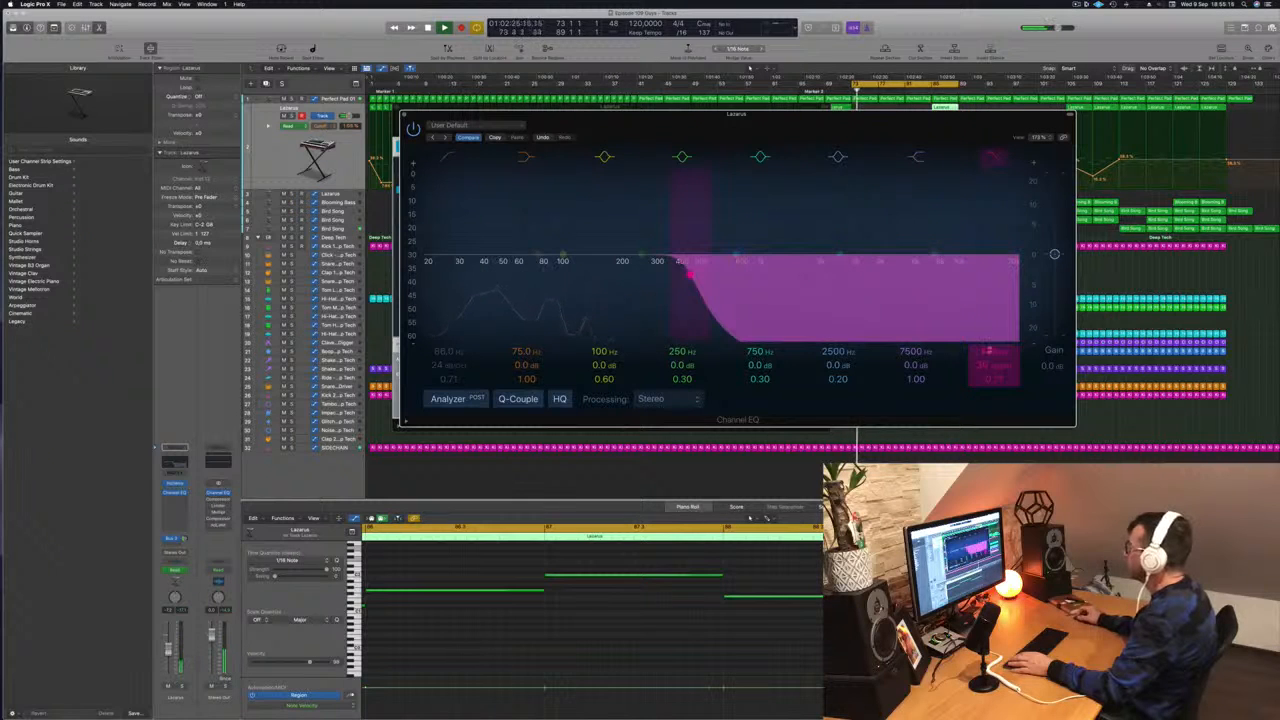
key(space)
key(space)
drag(905, 114, 612, 188)
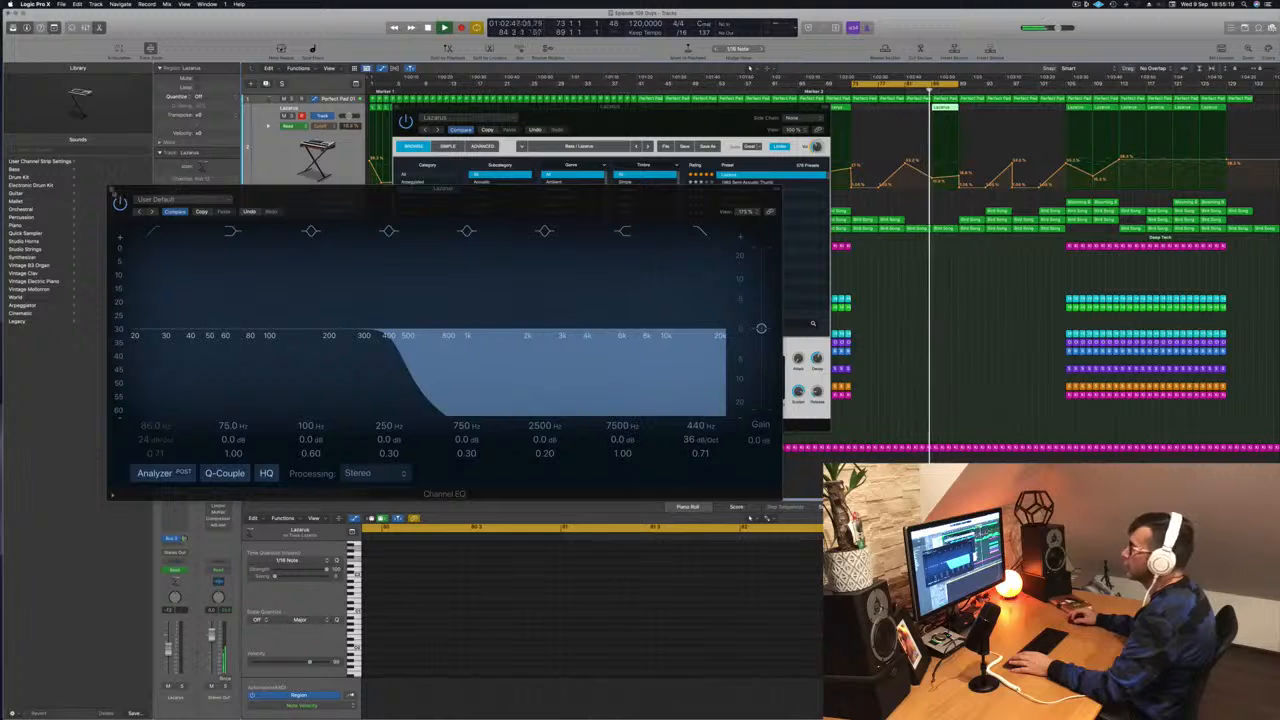
click(113, 189)
drag(682, 119, 654, 131)
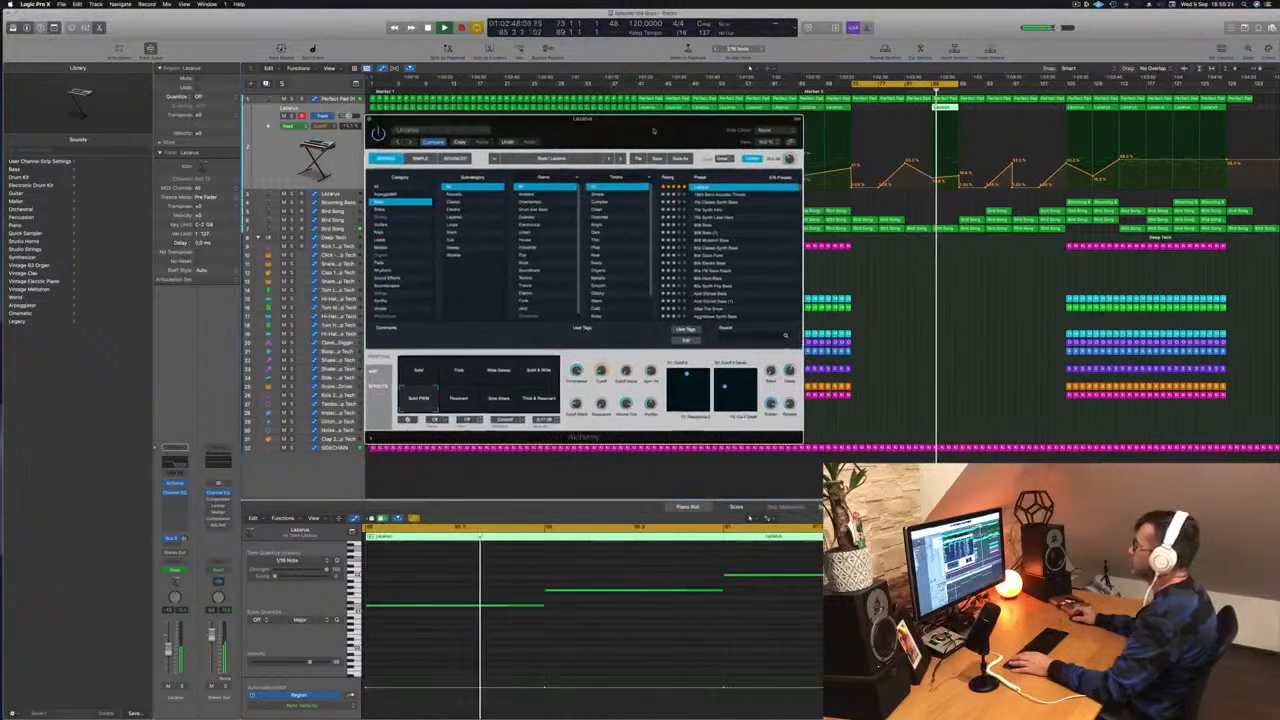
With the cycle range extended to bar 105, copy the Lazarus region from bar 85 to bar 89 and even out its Cutoff automation there.
key(super+w)
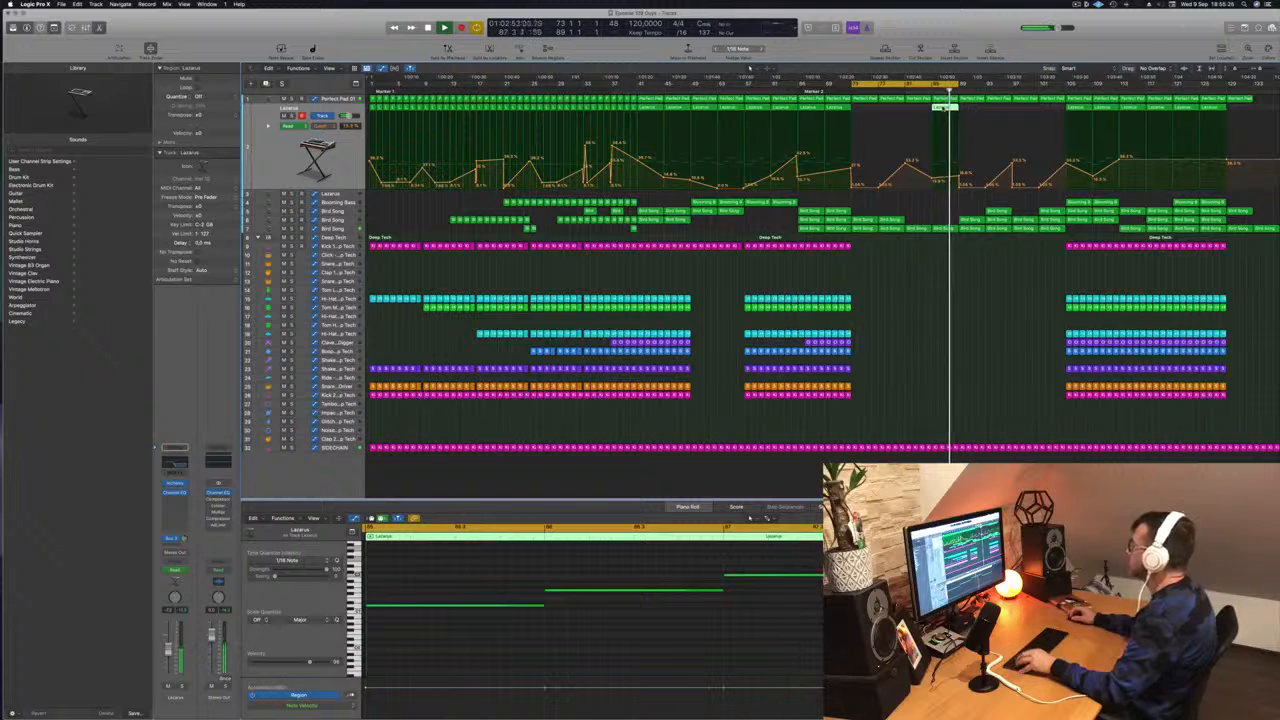
drag(958, 84, 1068, 96)
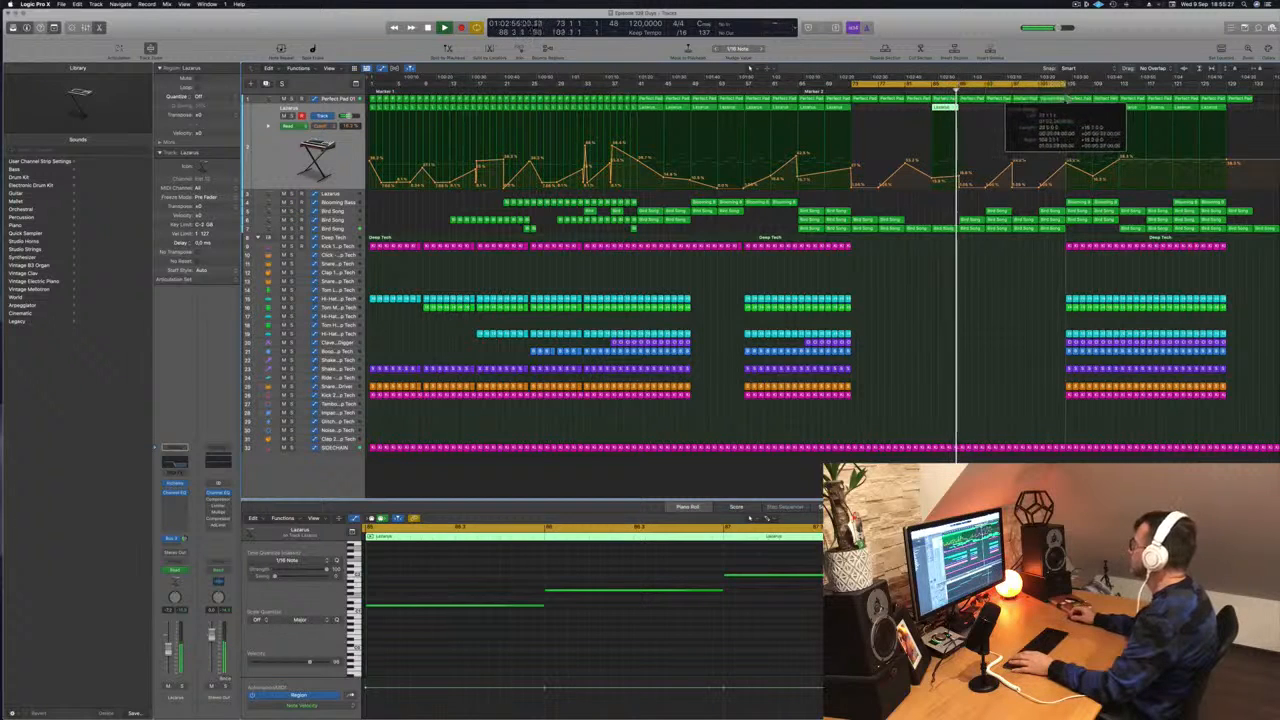
drag(941, 109, 968, 116)
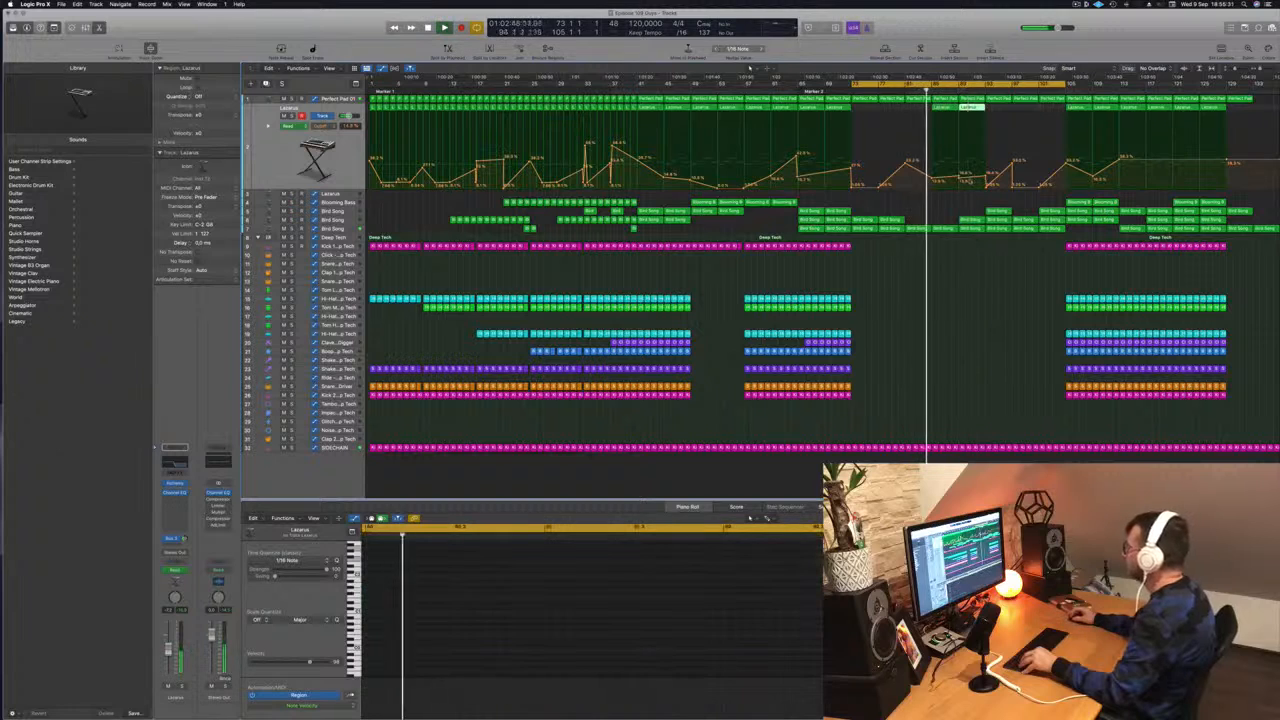
drag(961, 179, 959, 178)
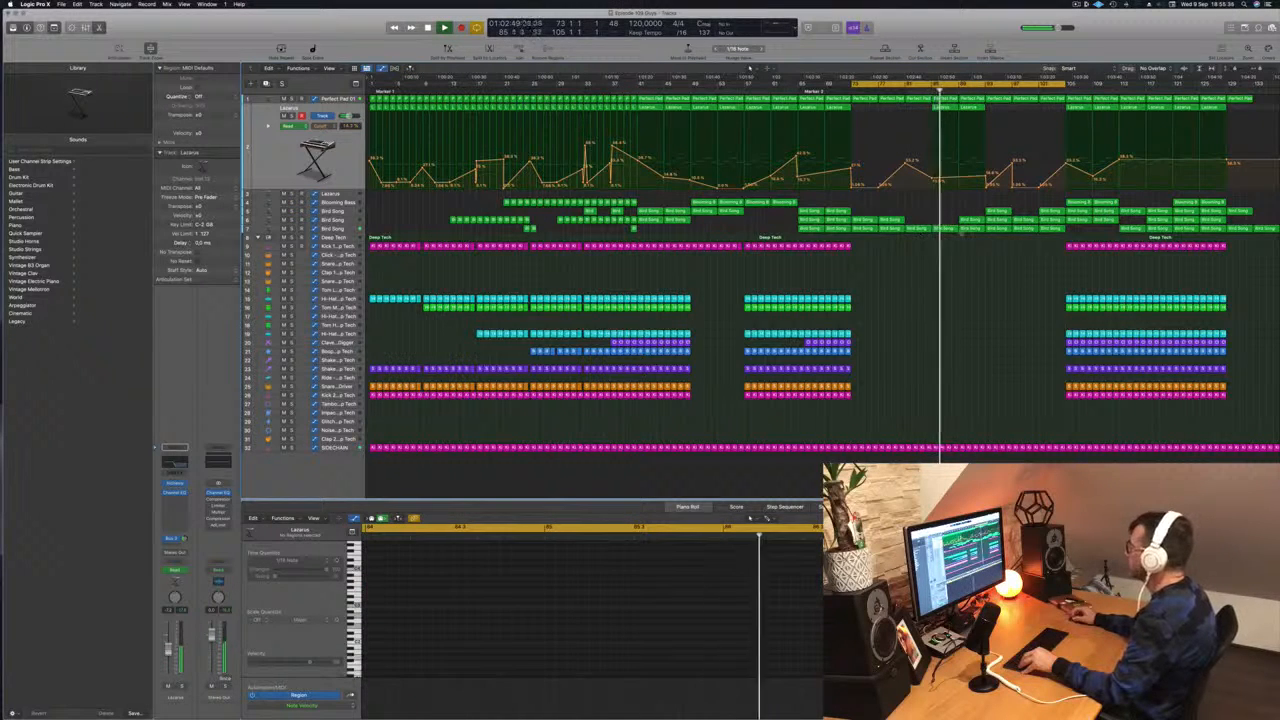
Check the third Bird Song track's Channel EQ and raise its volume automation at bars 81 and 89 into a nearly level plateau.
click(337, 228)
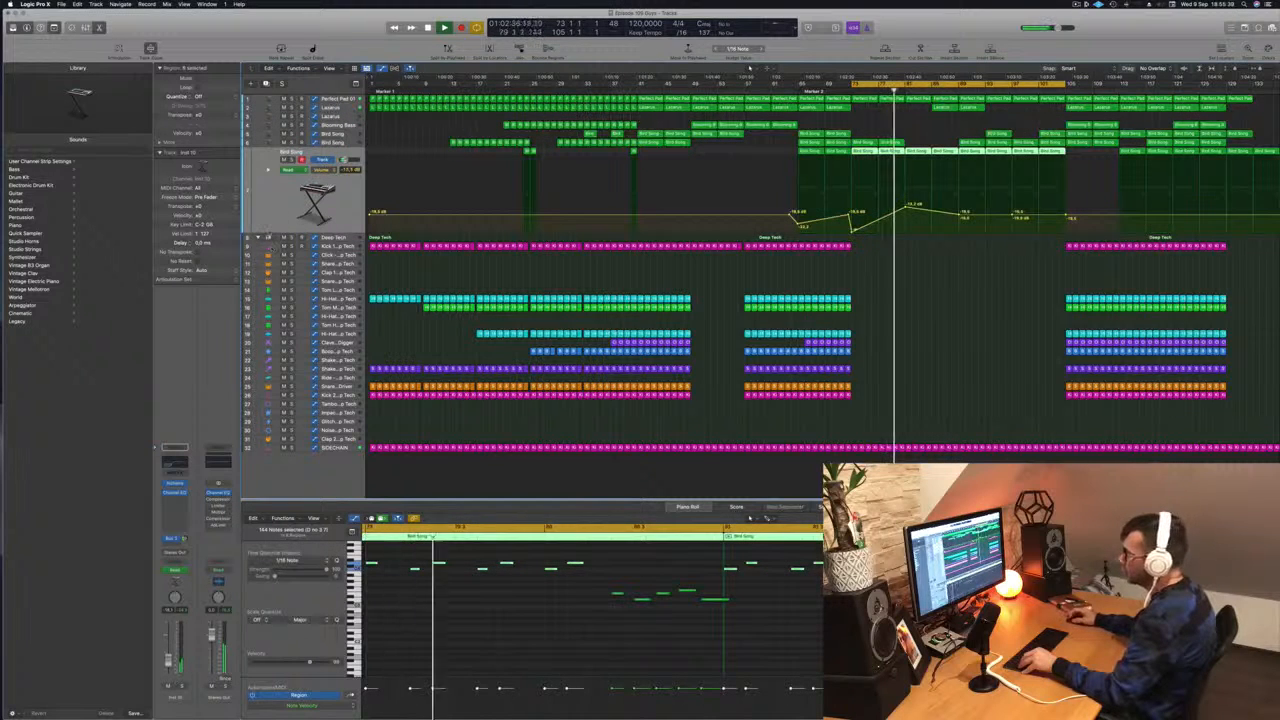
click(172, 463)
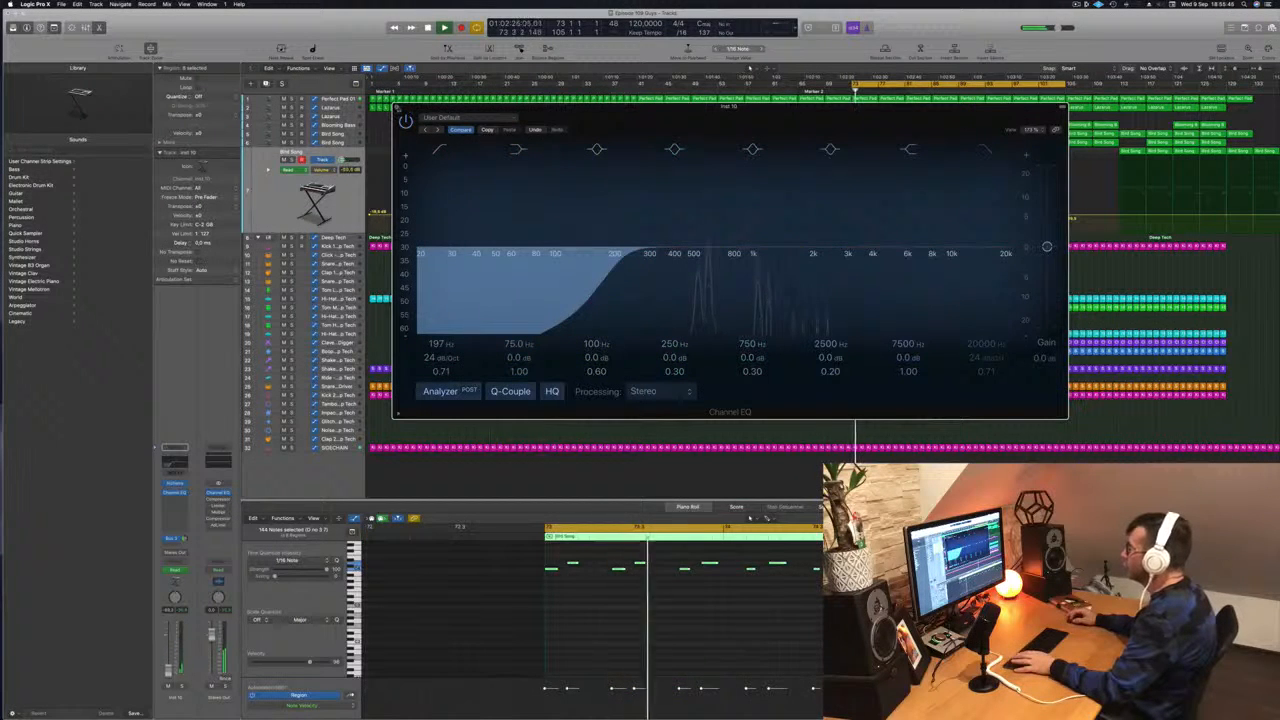
click(397, 107)
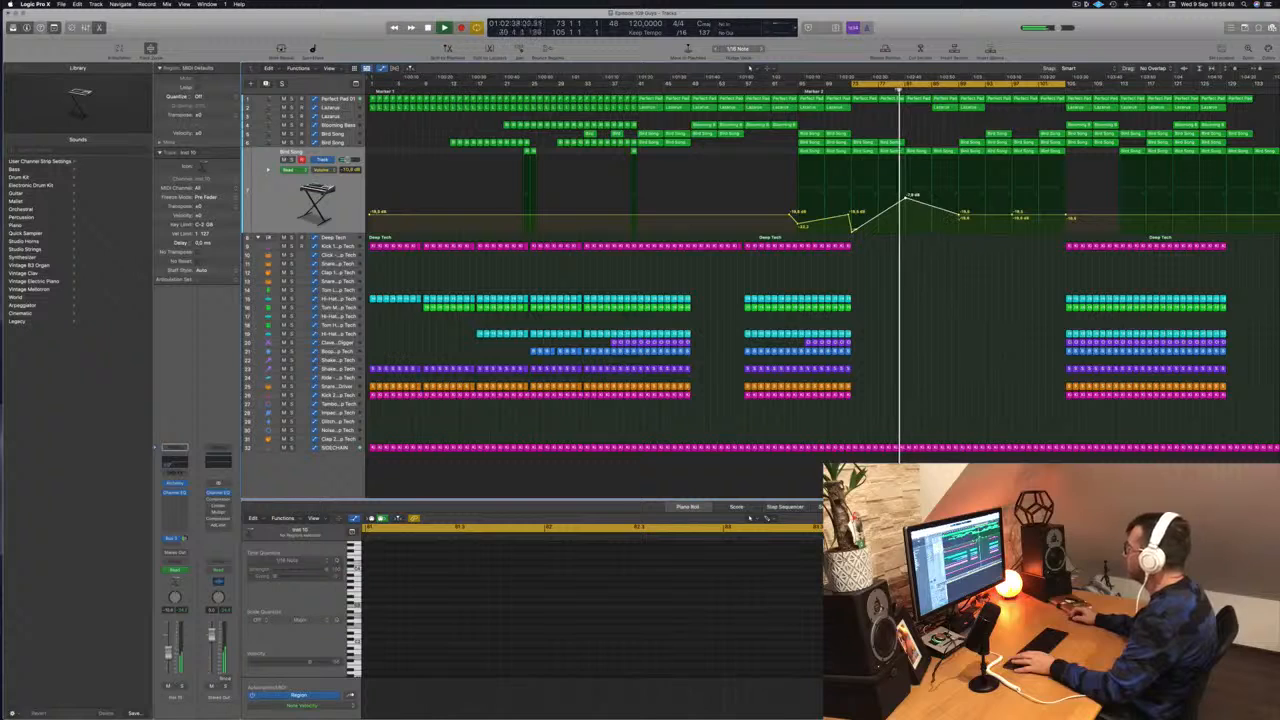
drag(964, 212, 963, 193)
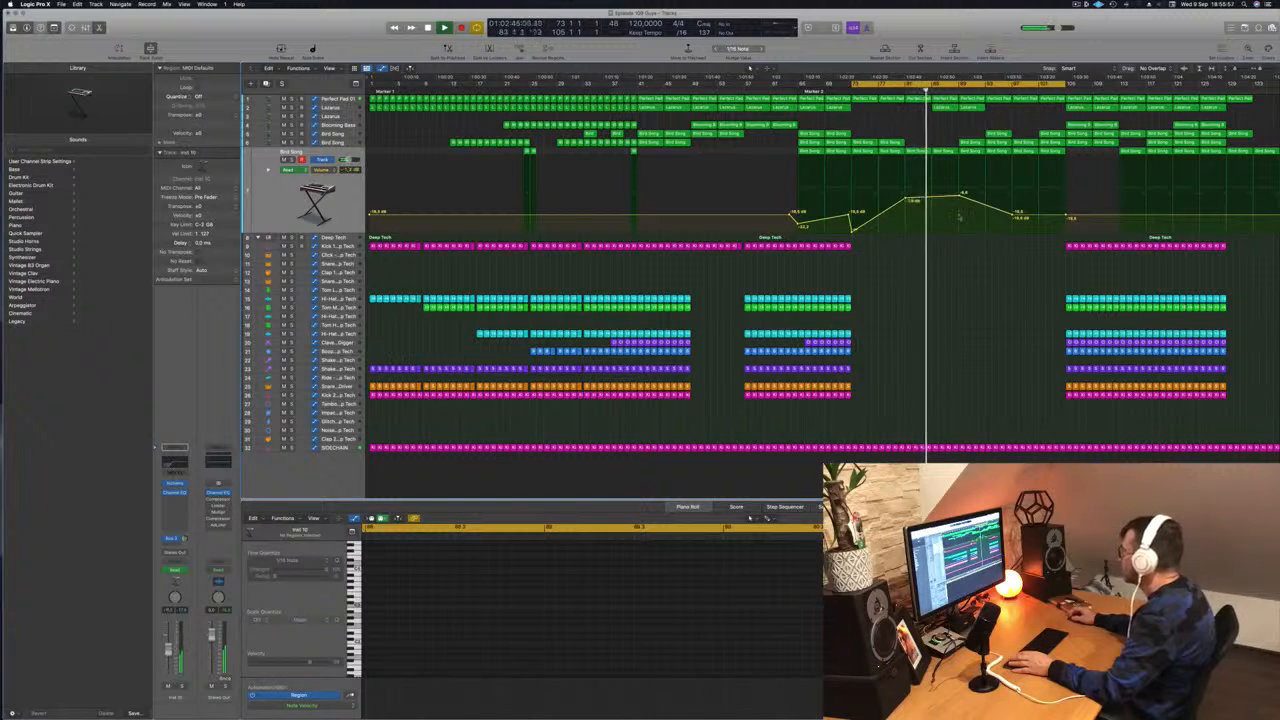
drag(959, 195, 959, 198)
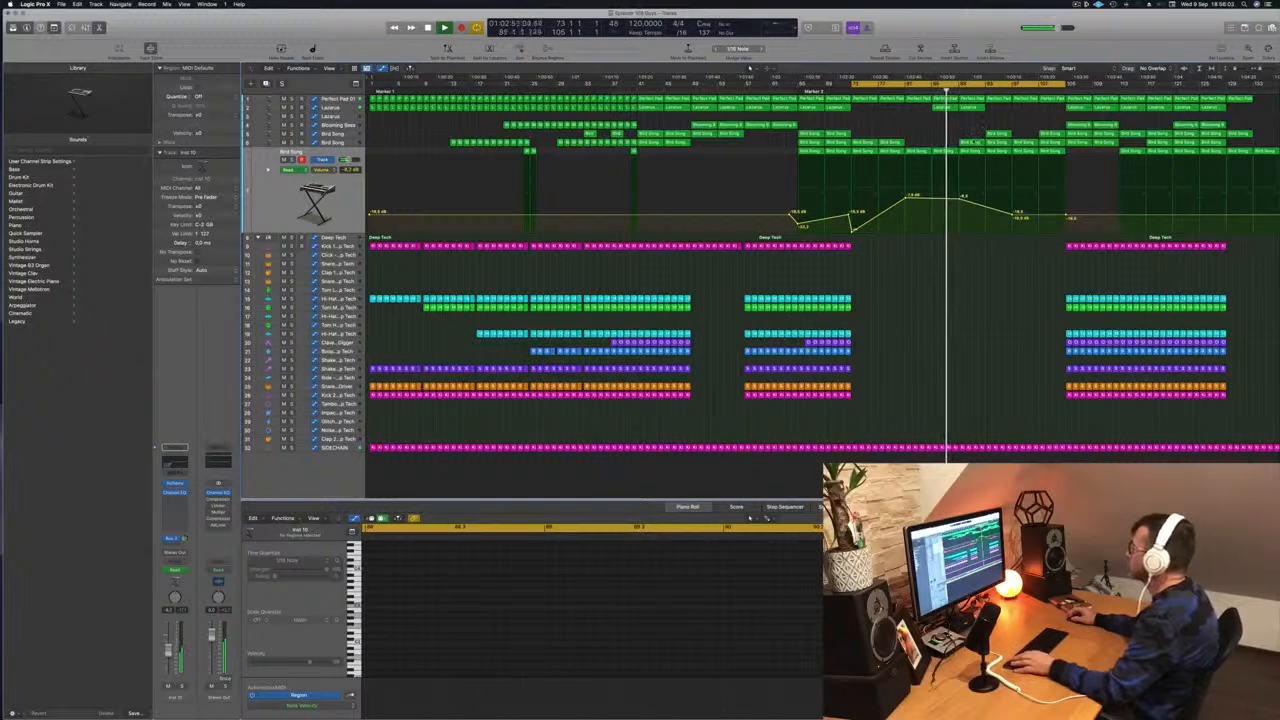
Copy the Lazarus region to bar 93 and copy the first eight Kick 1 regions from bar 105 to bar 93.
click(972, 143)
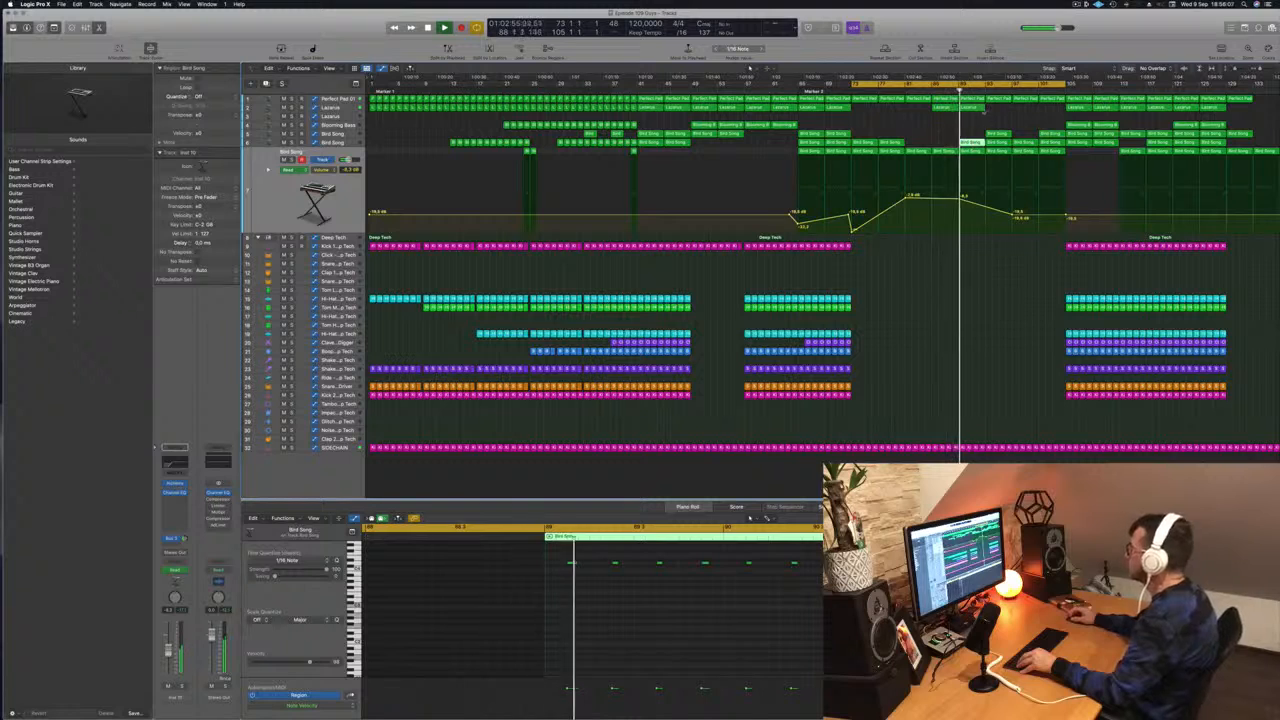
drag(997, 108, 1000, 117)
click(1083, 247)
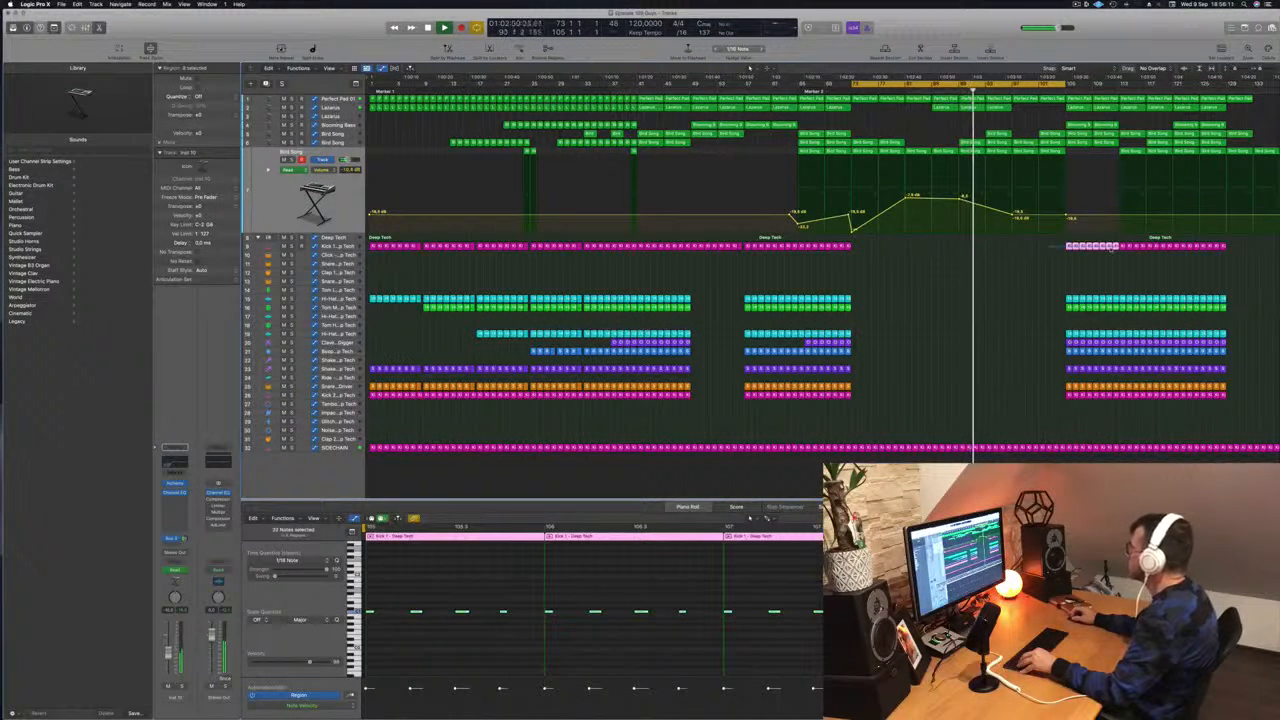
drag(1068, 247, 1015, 252)
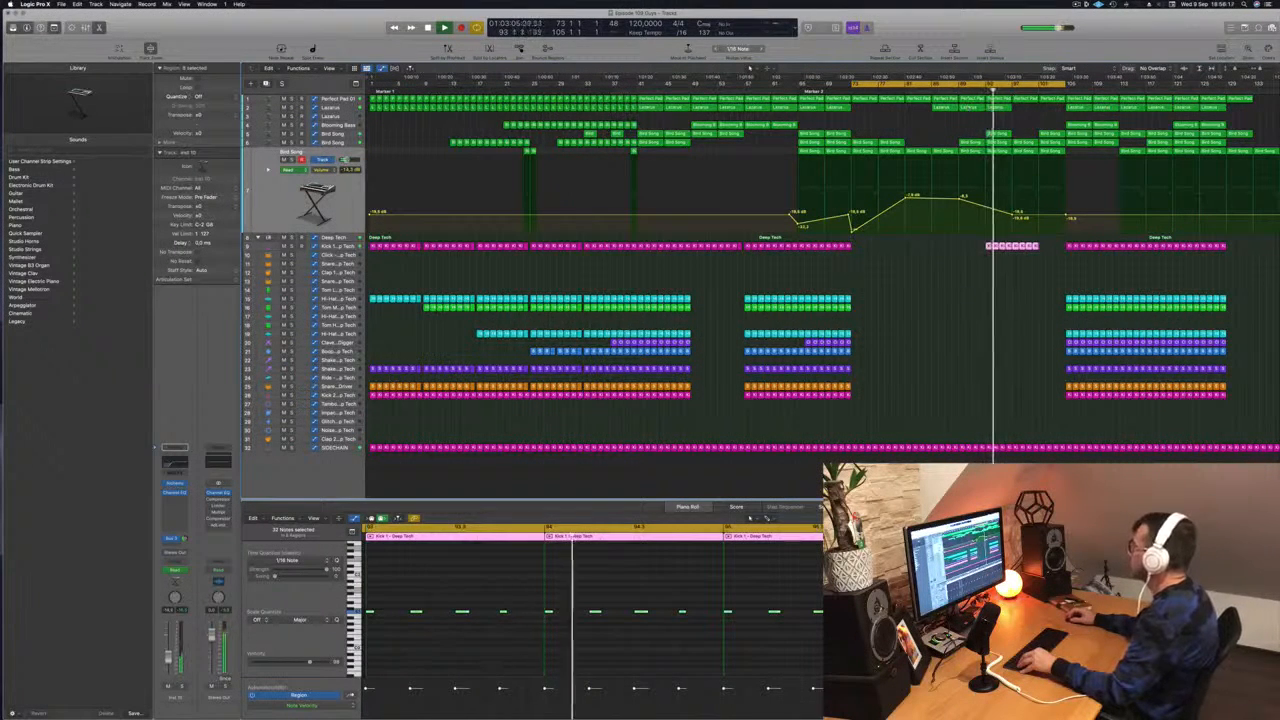
Duplicate the last four copied Kick 1 regions so the kick runs continuously up to bar 105.
click(1048, 247)
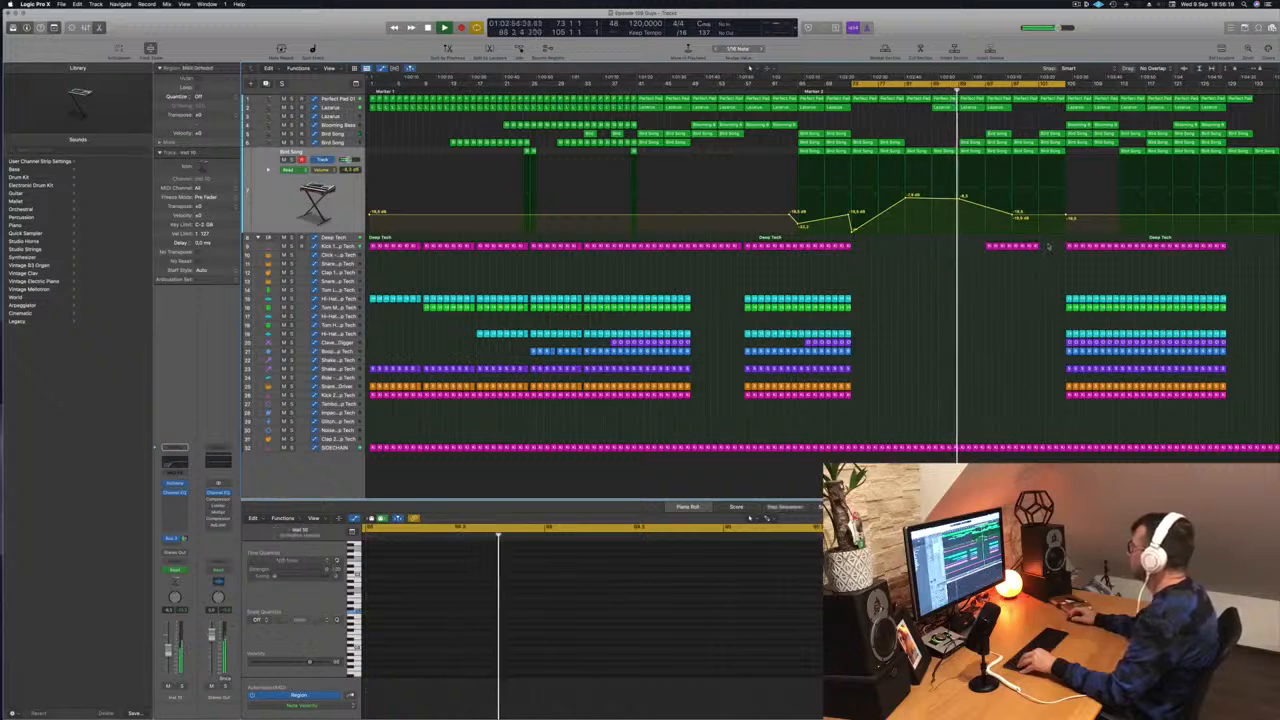
click(1015, 246)
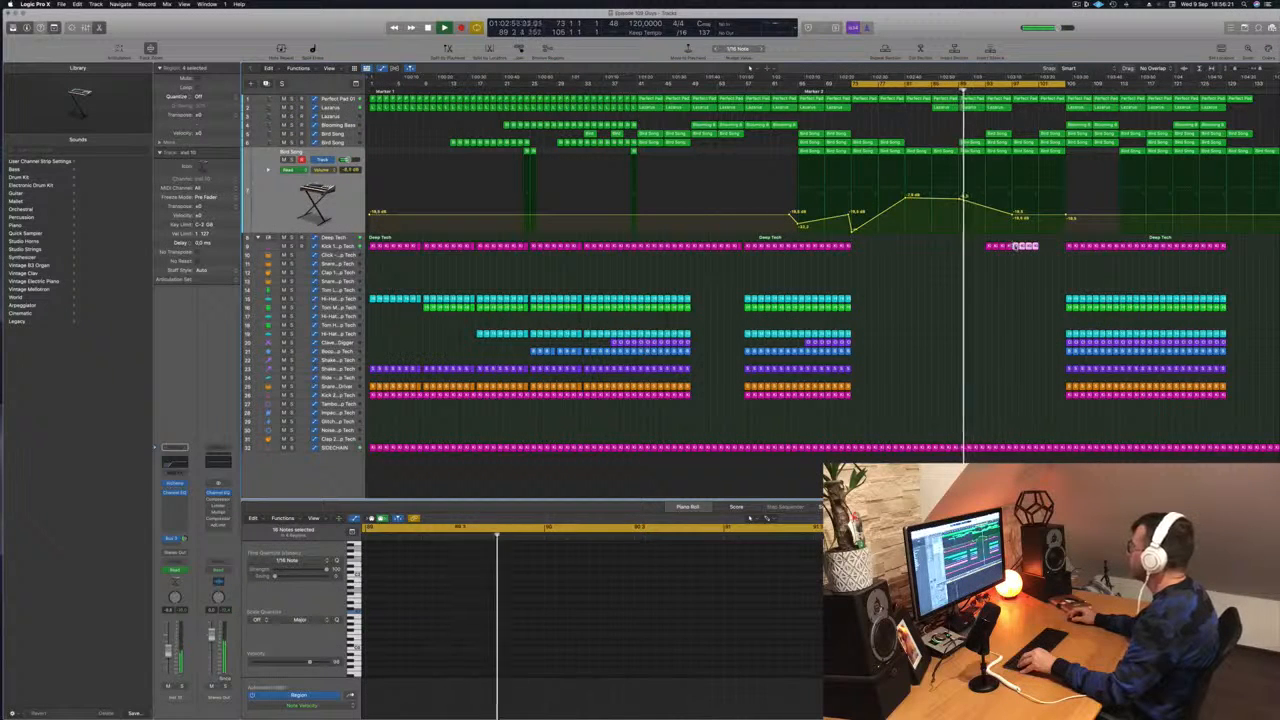
click(1020, 279)
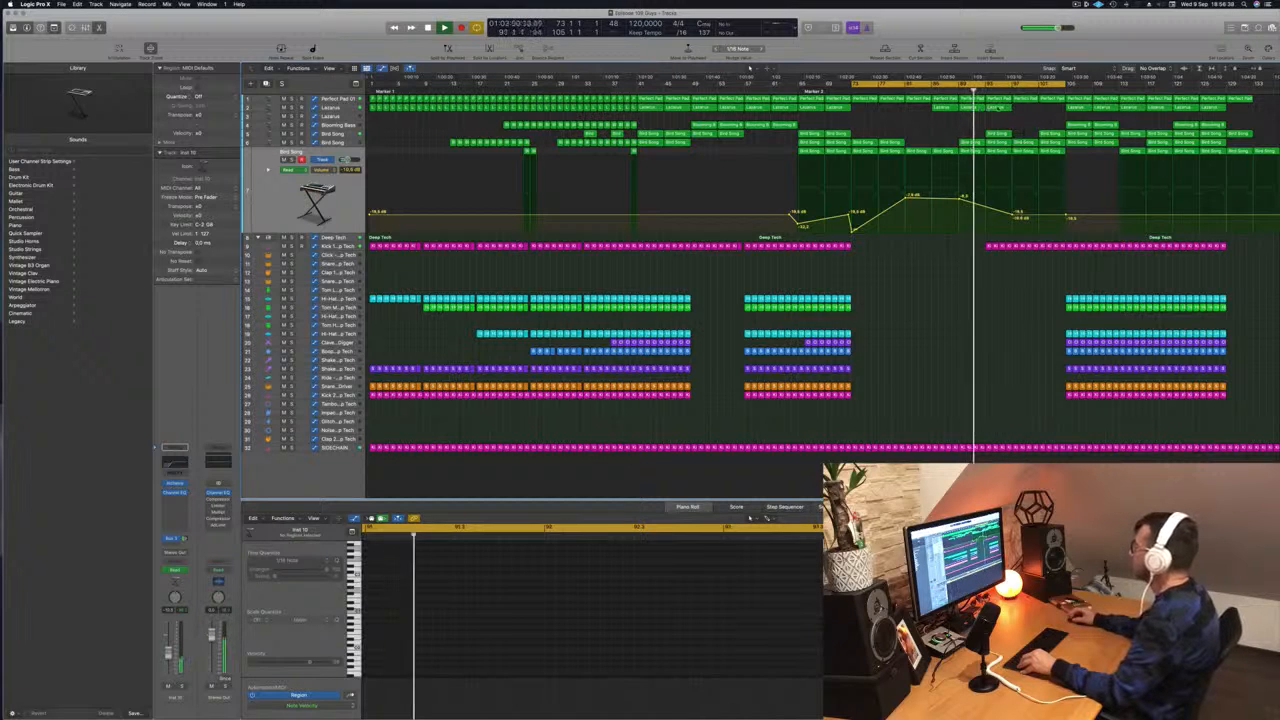
Continue the Lazarus regions up to bar 105 and pull the third Bird Song track's volume automation down to silence from bar 97 onward.
click(1020, 108)
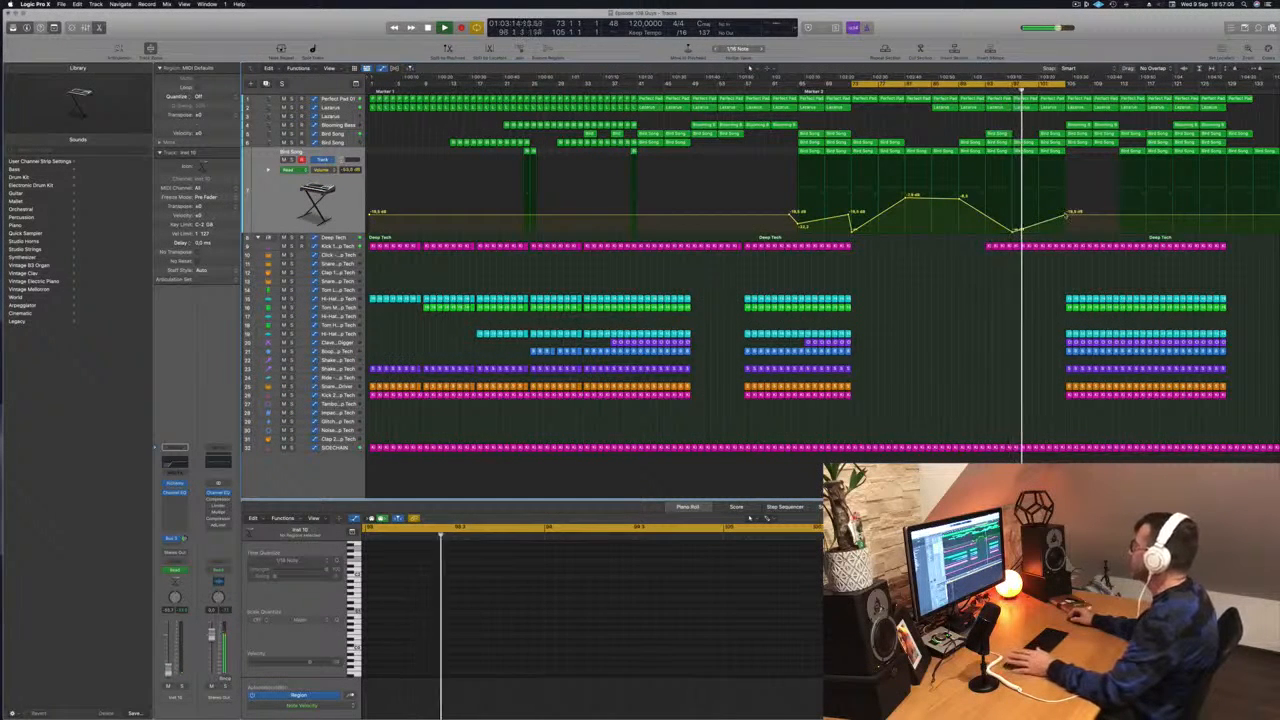
drag(1066, 214, 1066, 234)
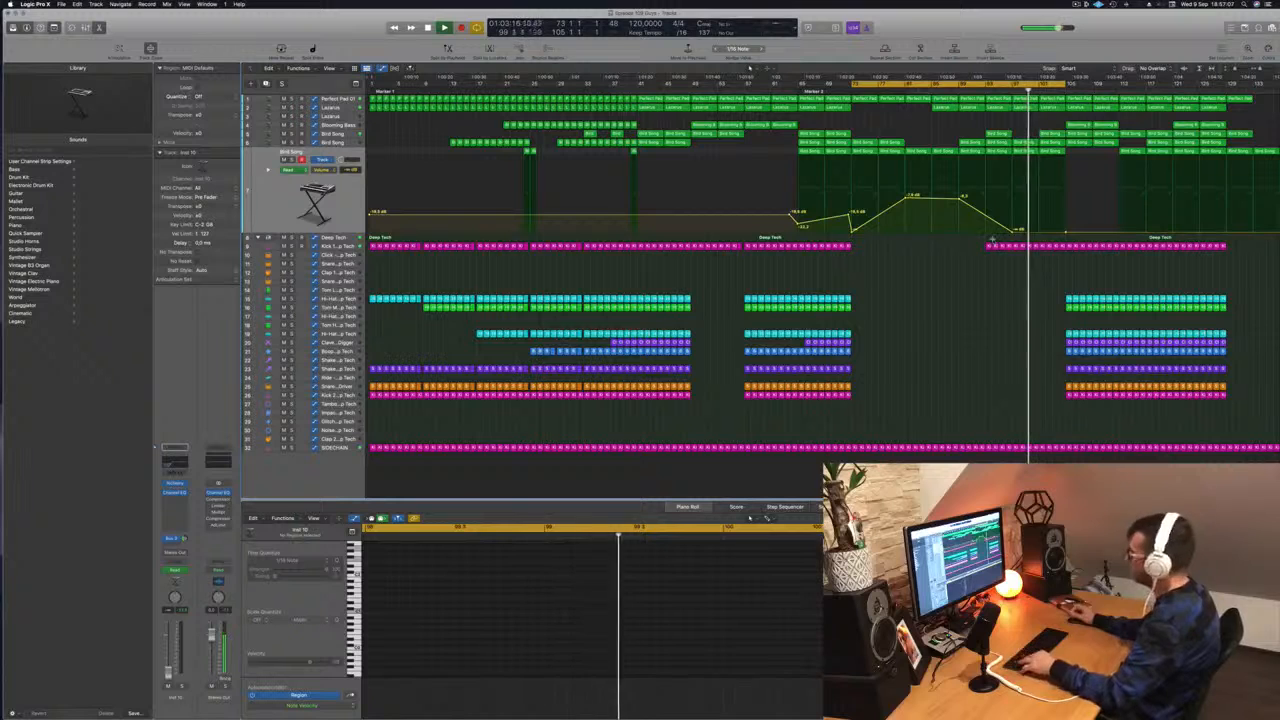
Draw a rising low-cut frequency automation ramp on the Deep Tech track from bar 97 to bar 105, dropping back to its base level at bar 105.
key(super+Right)
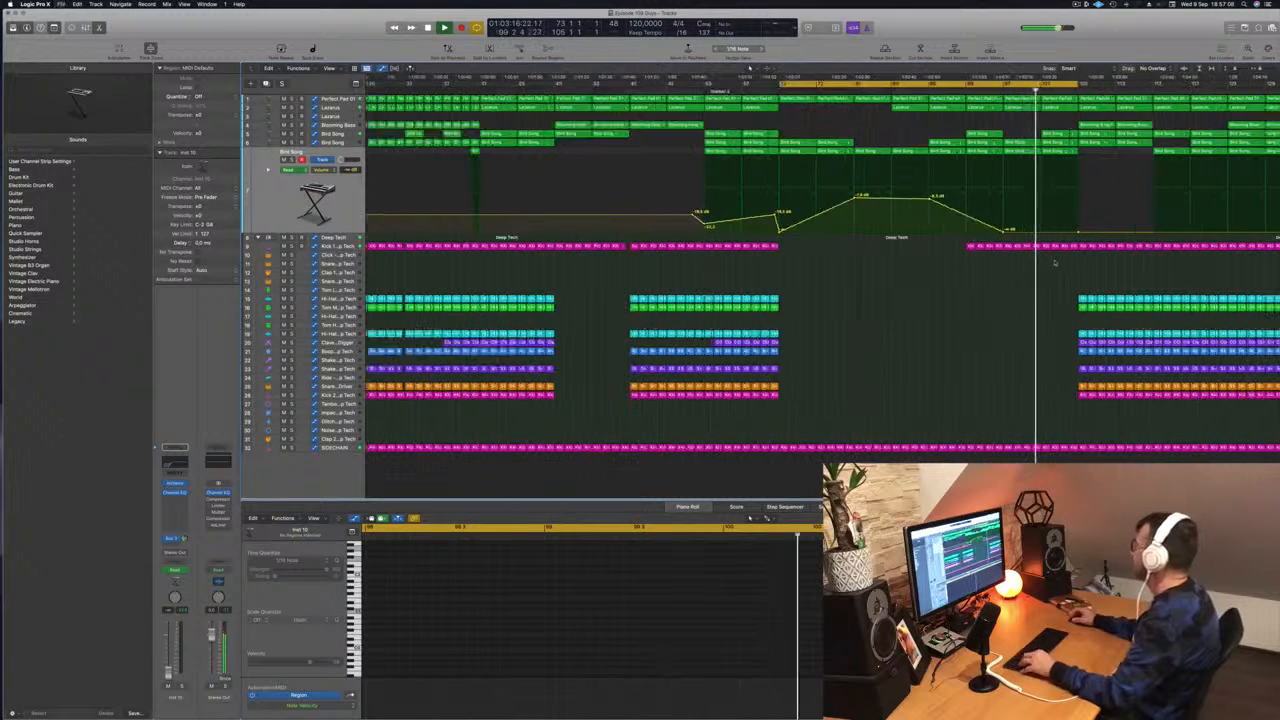
click(1070, 247)
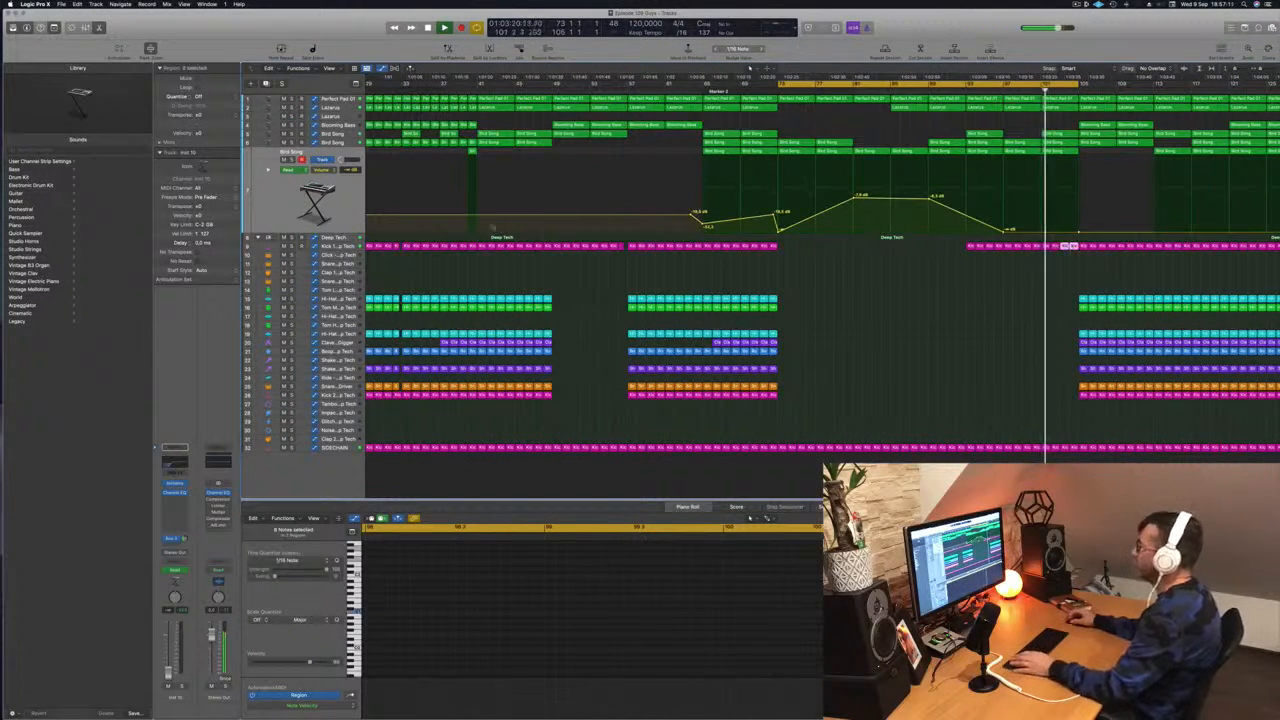
click(1064, 238)
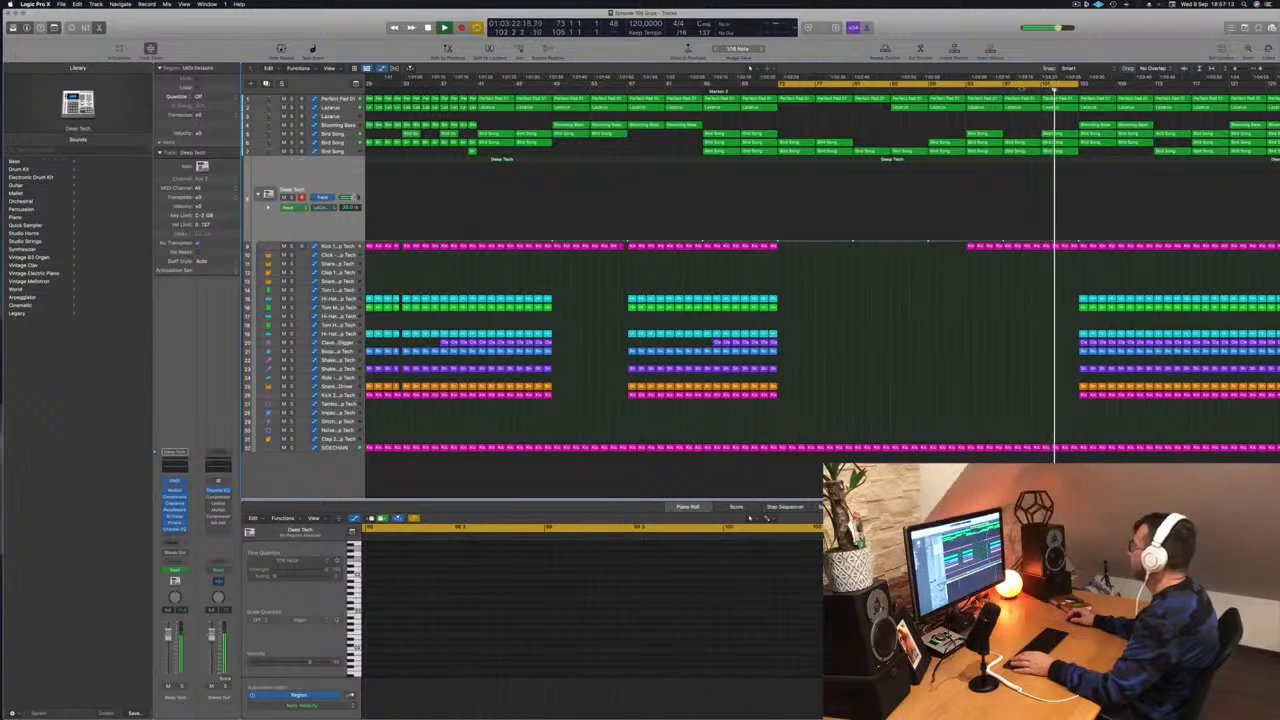
key(comma)
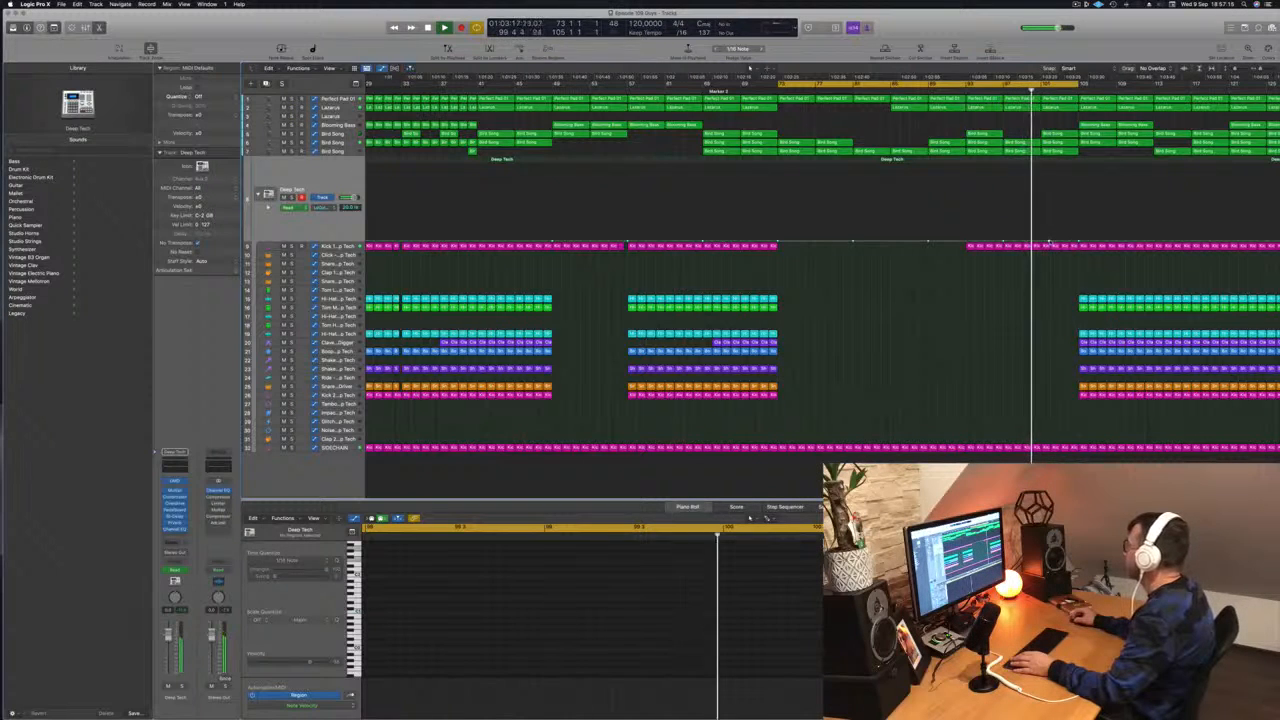
drag(1056, 234, 1054, 223)
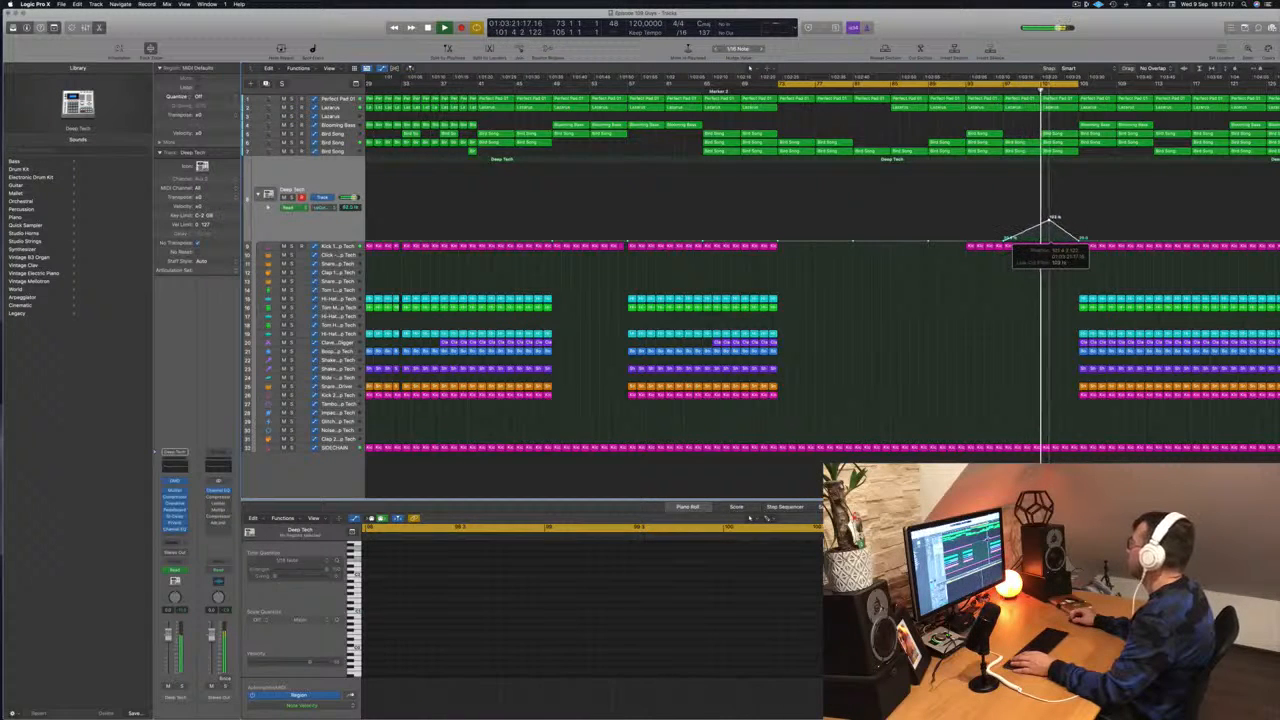
drag(1080, 240, 1080, 197)
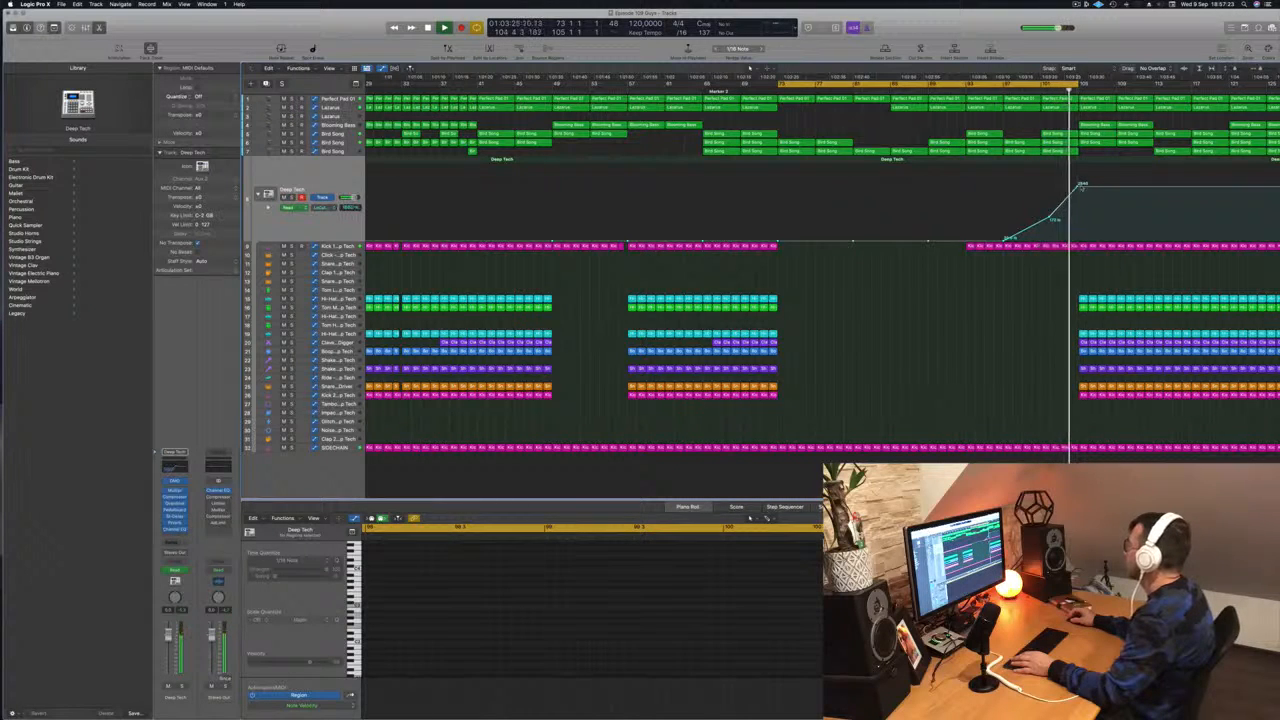
click(1080, 242)
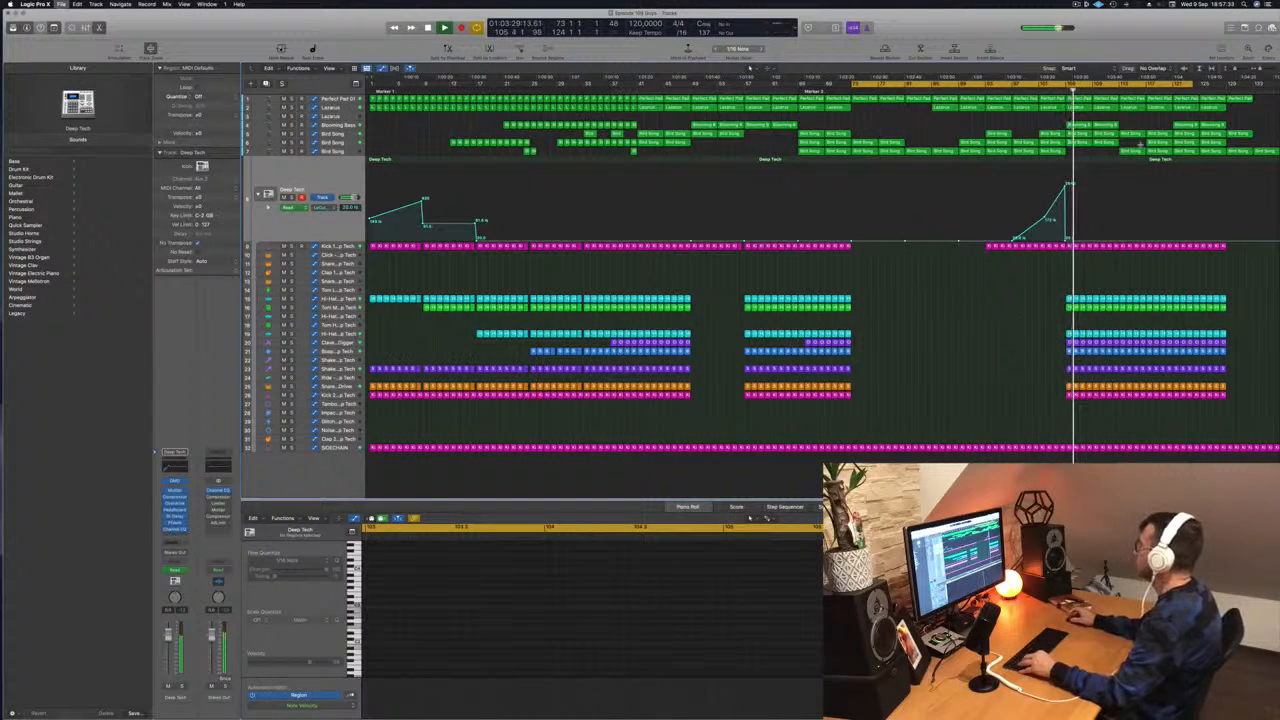
Select the Blooming Bass track, toggle its solo on and off, and replay the drop from just before bar 105.
scroll(1125, 146, up, 2)
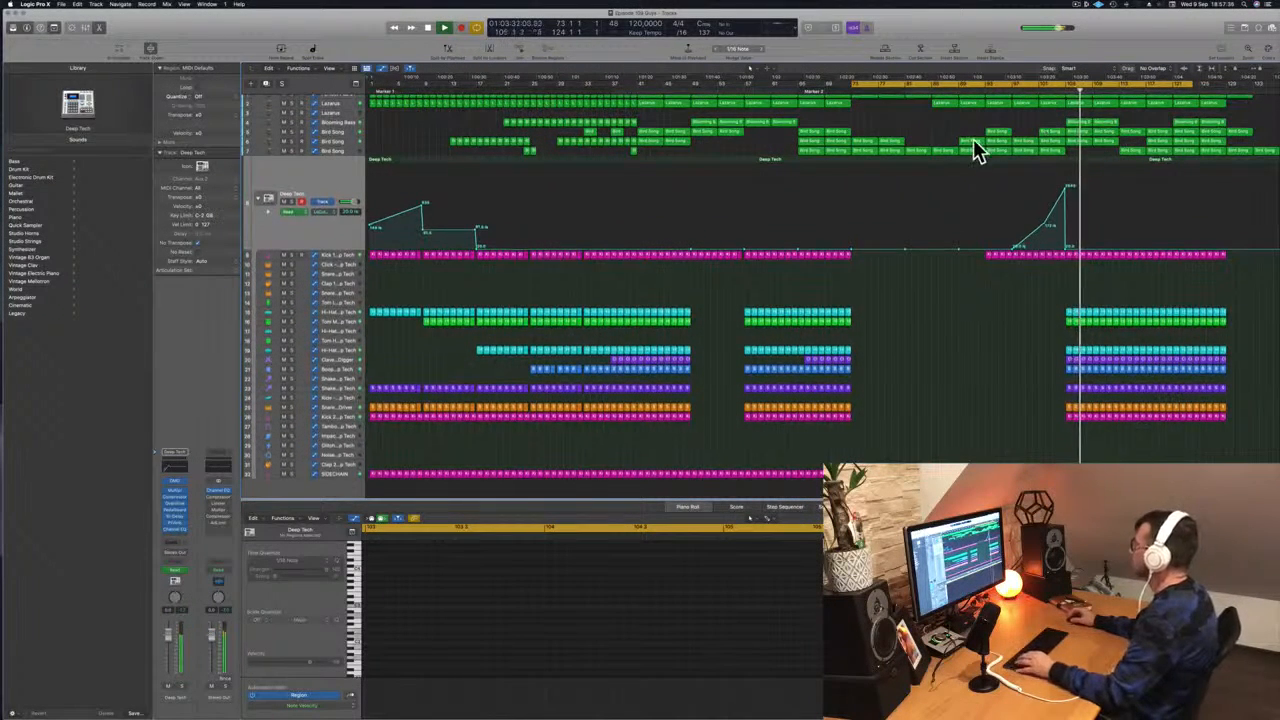
click(335, 123)
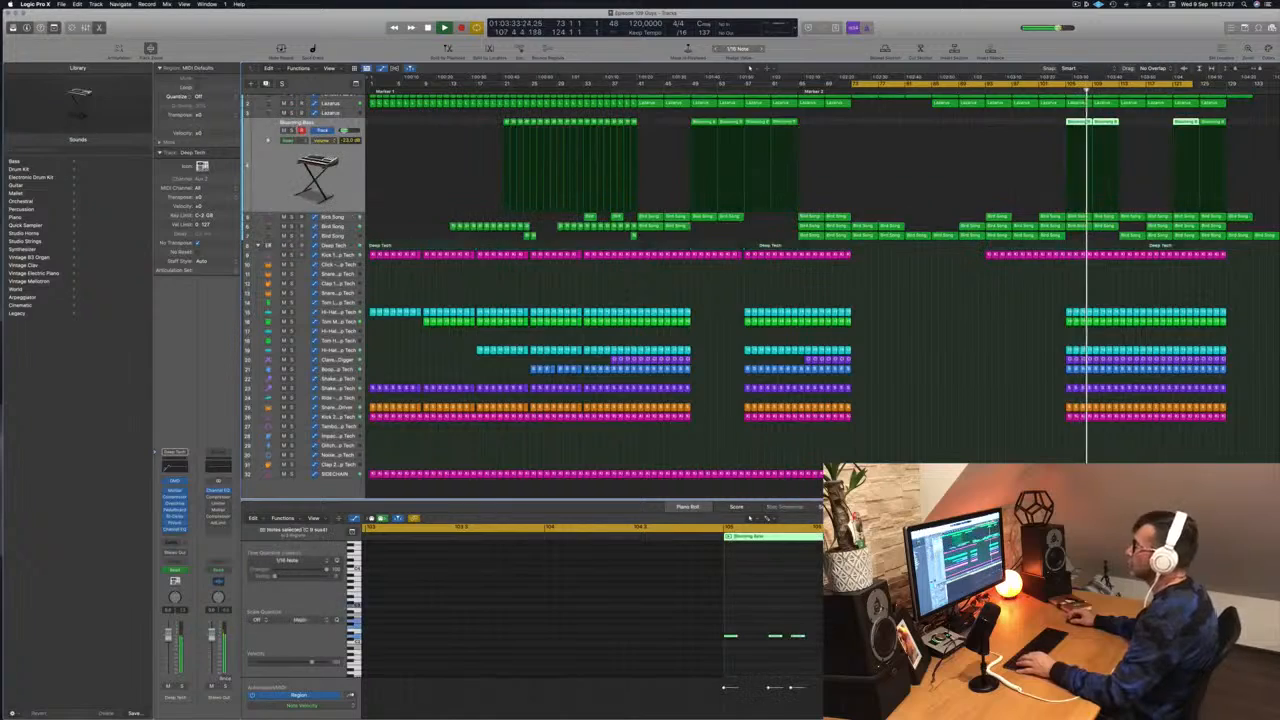
key(s)
key(s)
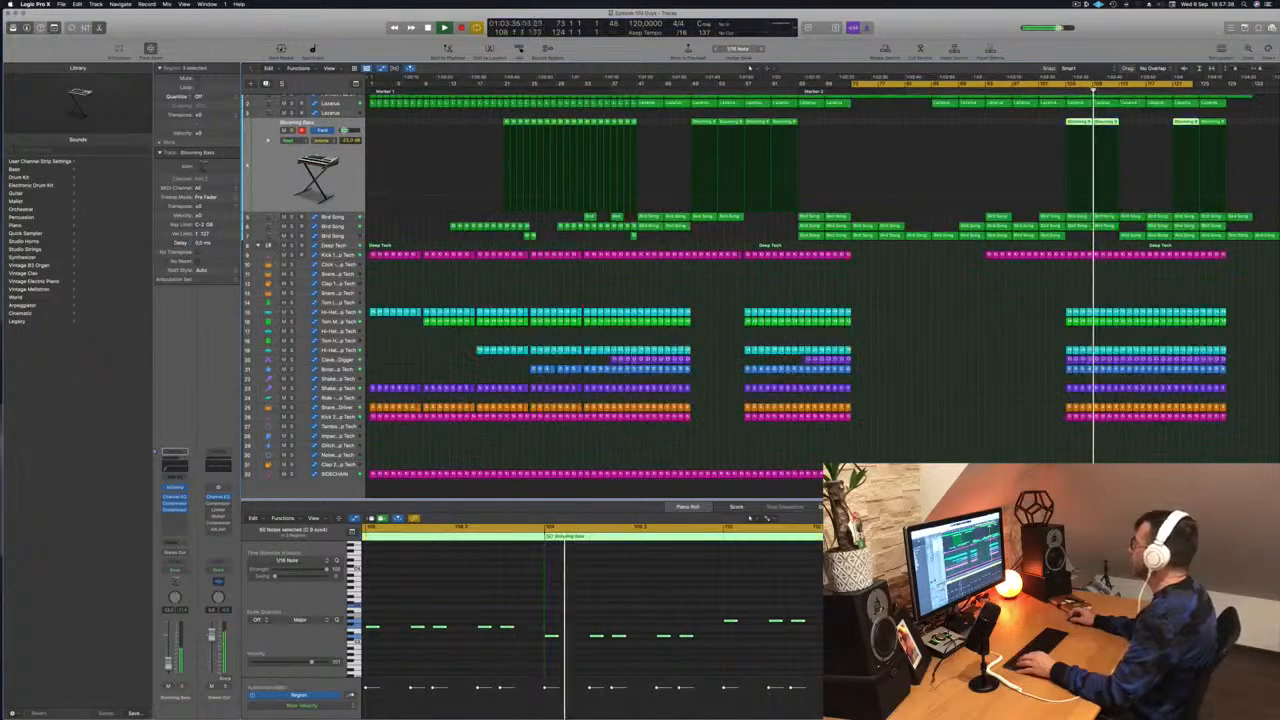
click(1062, 90)
Lower the Lazarus track's Cutoff automation at bar 105 to continue the low level of the break.
scroll(1050, 115, up, 1)
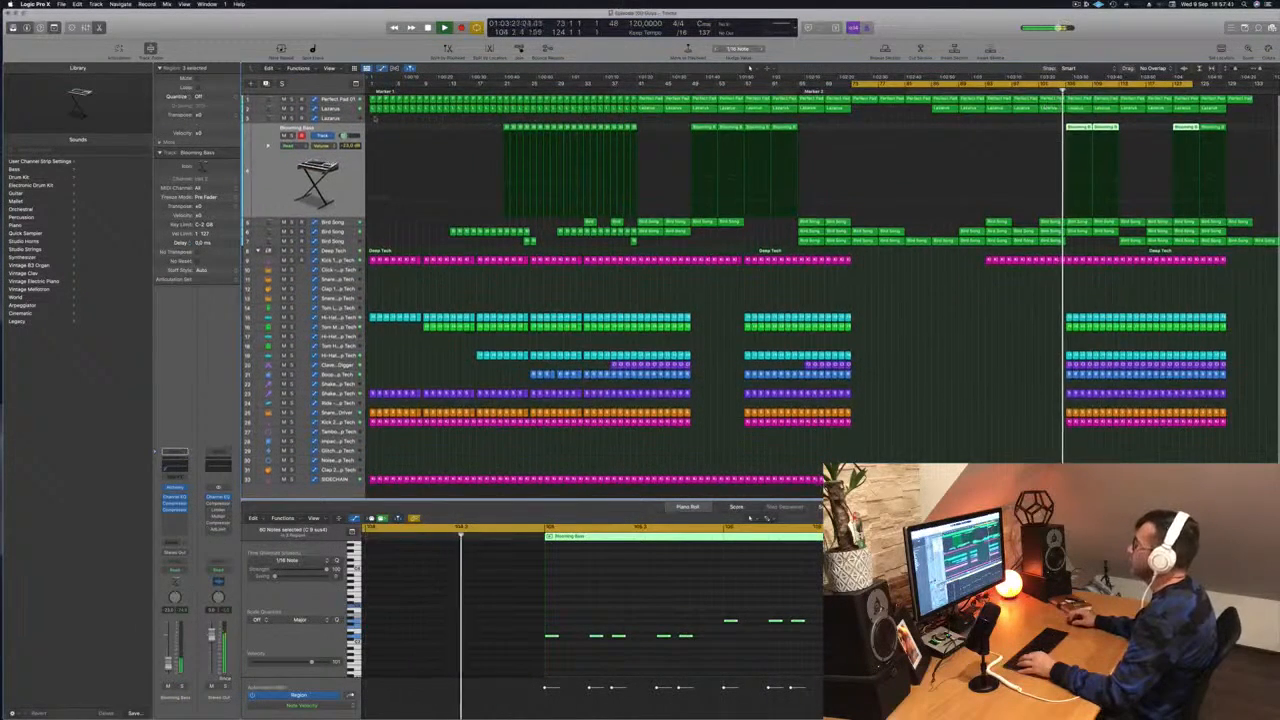
key(Up)
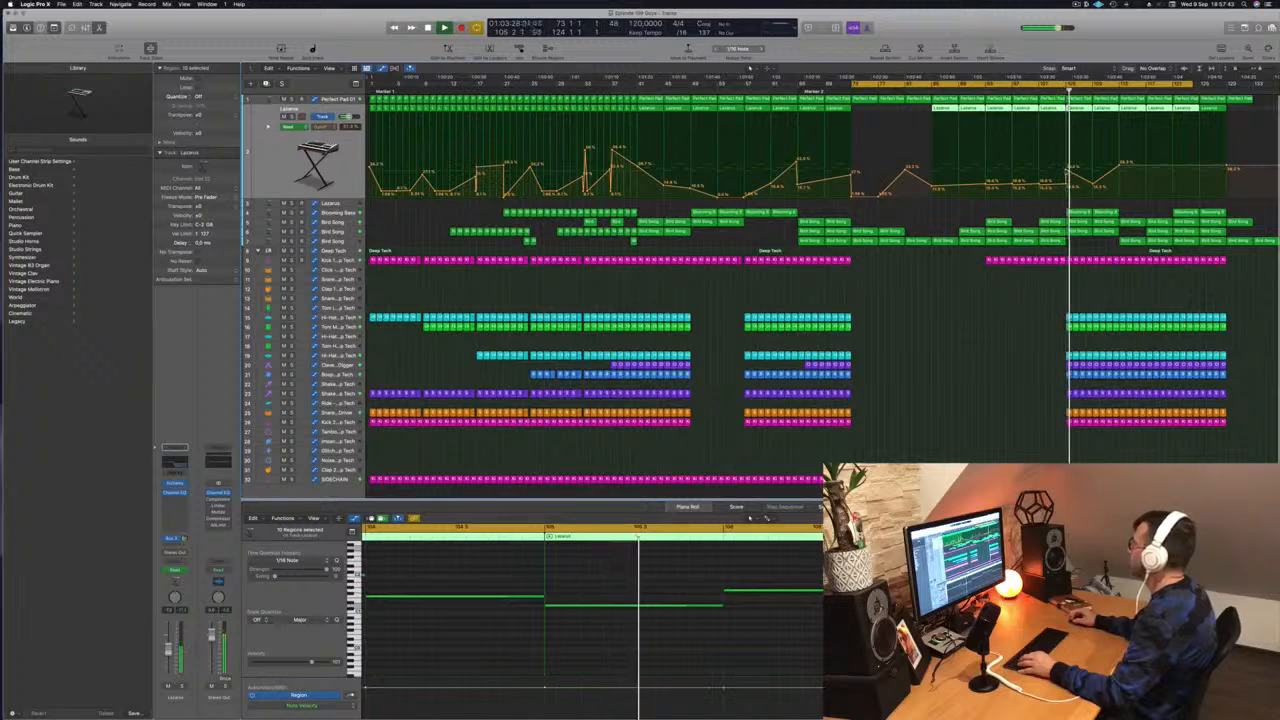
drag(1067, 172, 1067, 181)
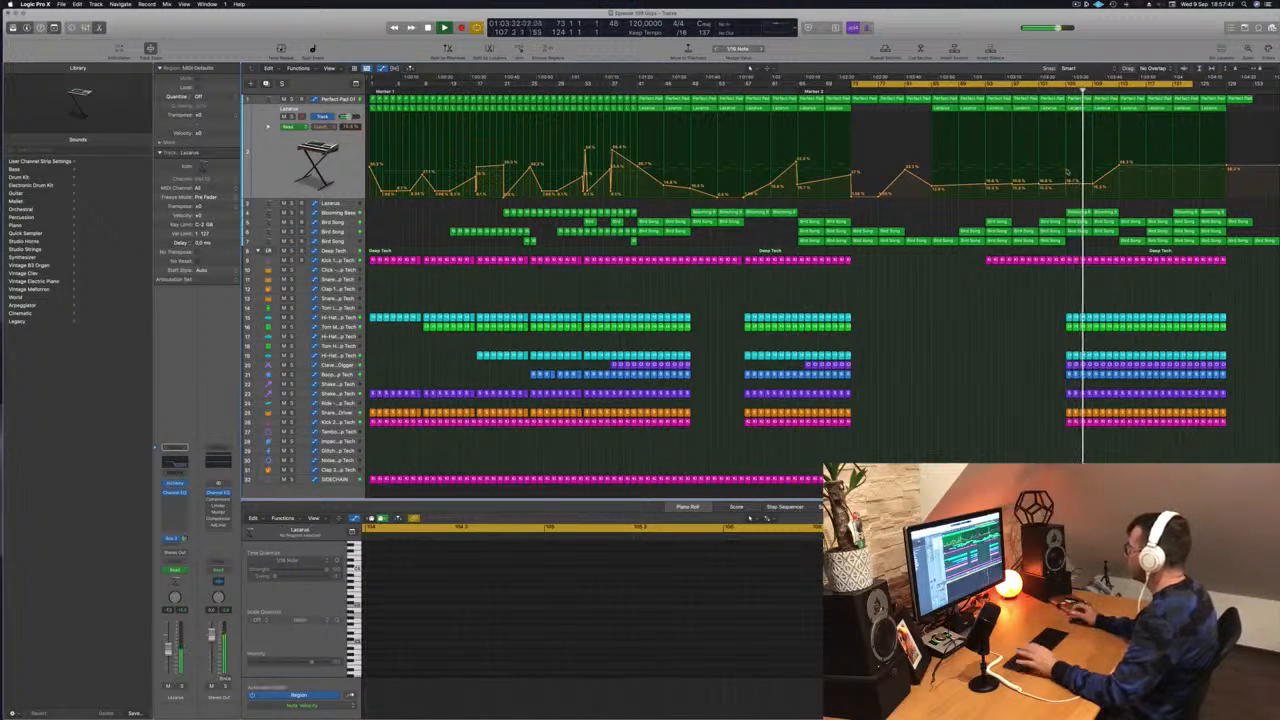
Delete the leftover Perfect Pad 01 and Bird Song regions after bar 129.
click(1240, 99)
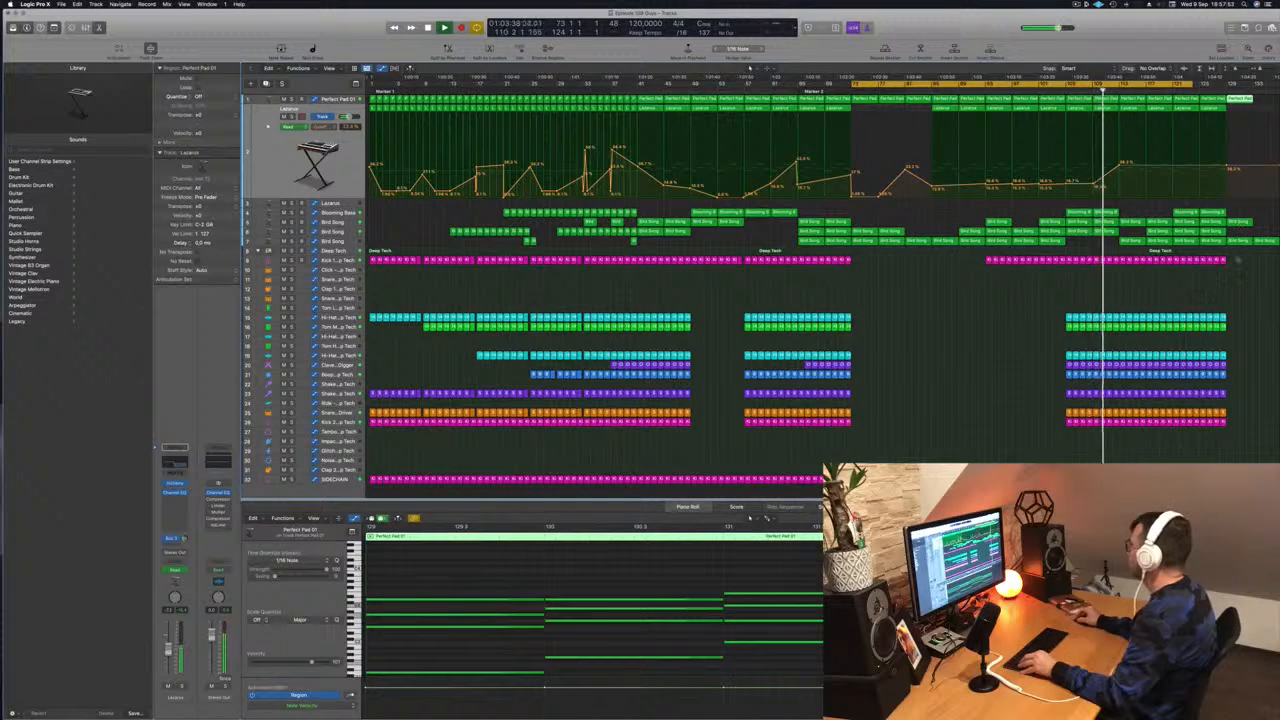
key(Delete)
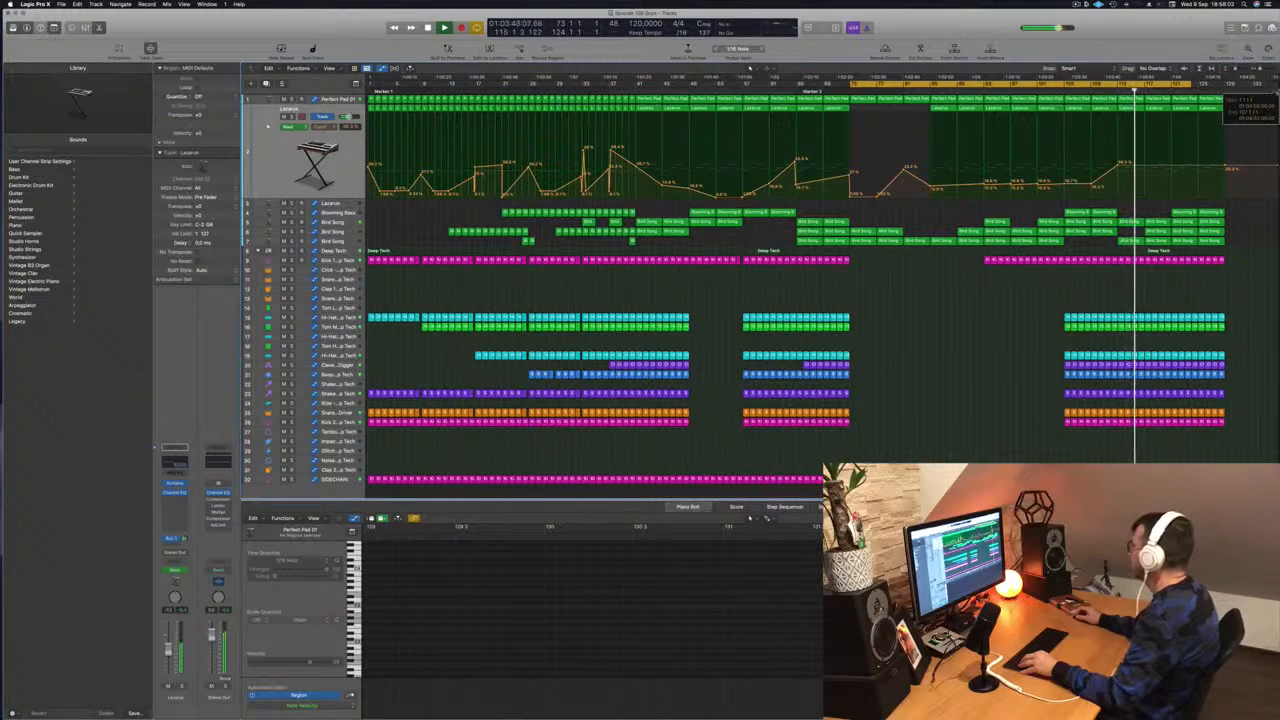
Move the playhead to bar 137 to check the end of the arrangement and go back to the cycle start at bar 73.
click(1277, 91)
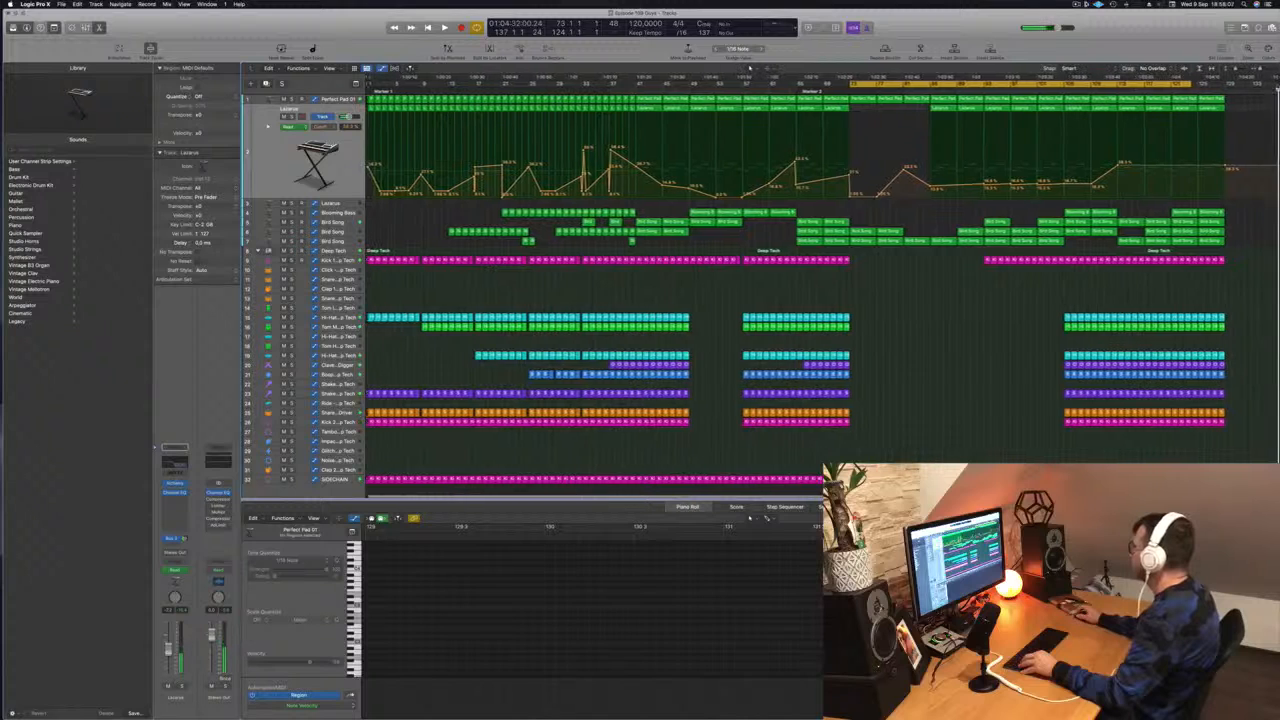
mouse_move(1277, 91)
mouse_down()
mouse_move(1146, 91)
mouse_move(1277, 91)
mouse_up()
scroll(1200, 254, right, 1)
scroll(1200, 254, left, 1)
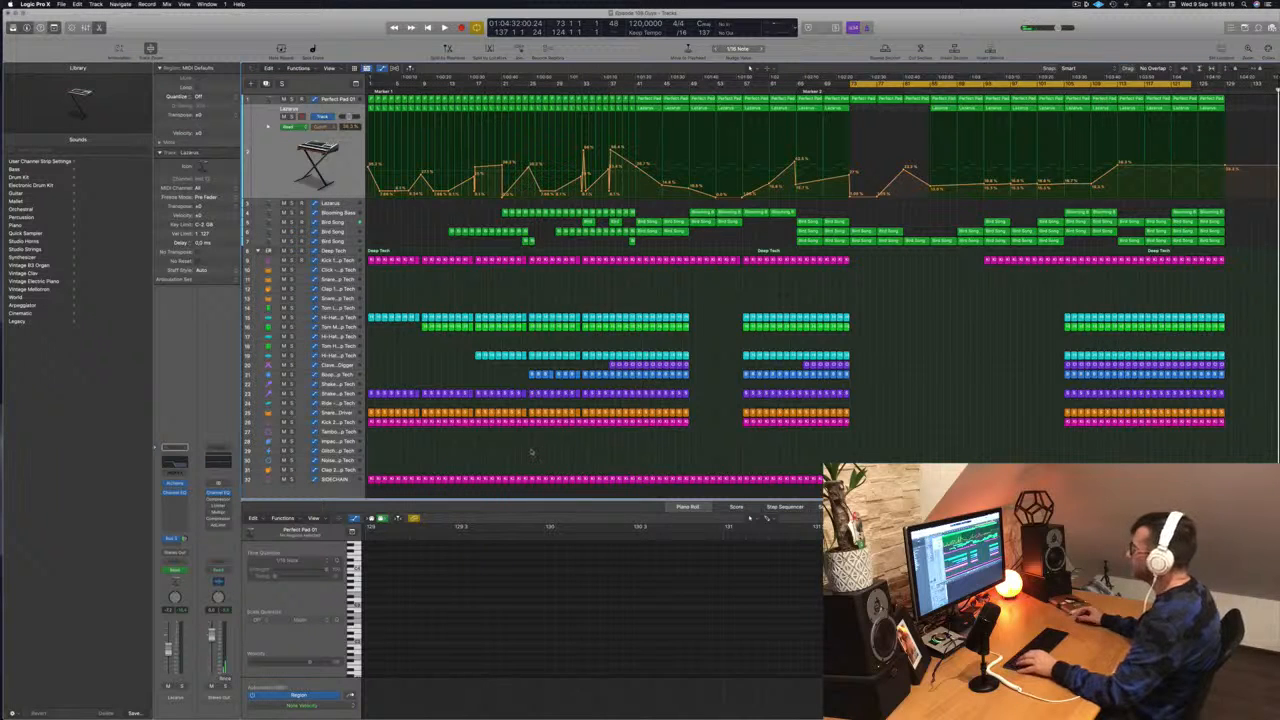
key(space)
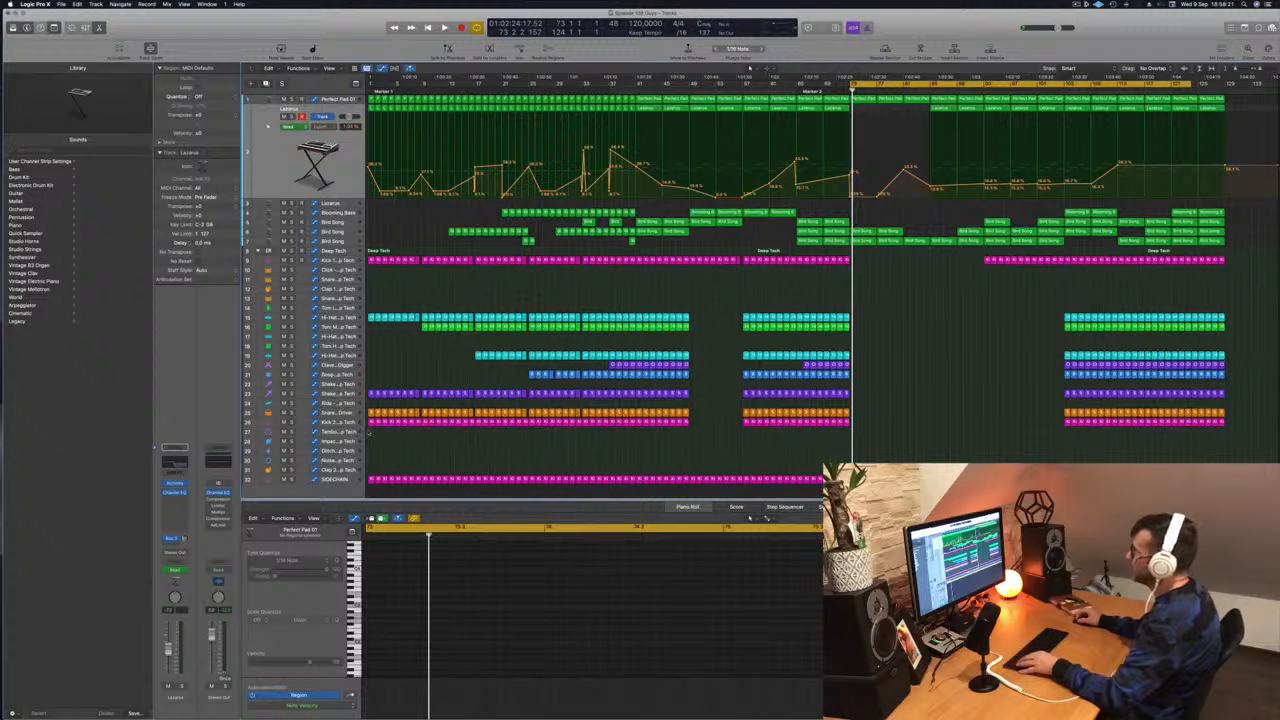
Copy all regions from bars 1 to 33 to bar 129, directly after the existing arrangement.
drag(369, 432, 584, 92)
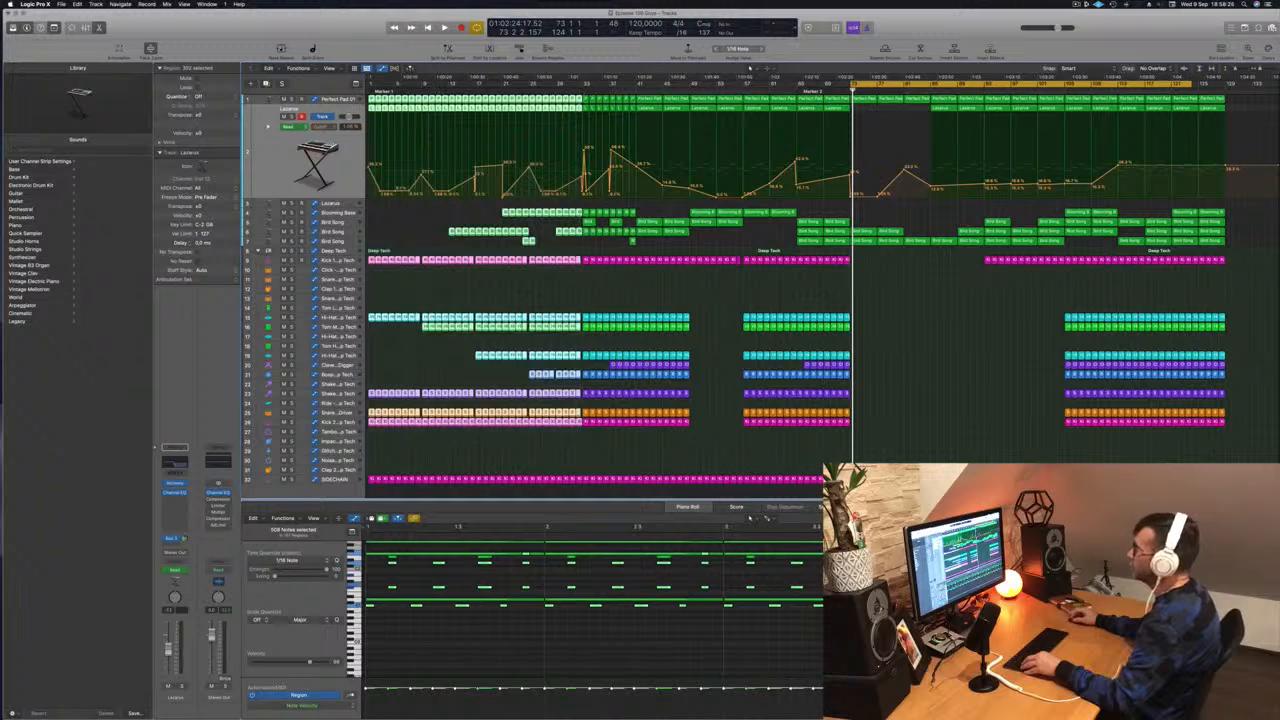
drag(711, 123, 1240, 106)
scroll(1245, 201, right, 3)
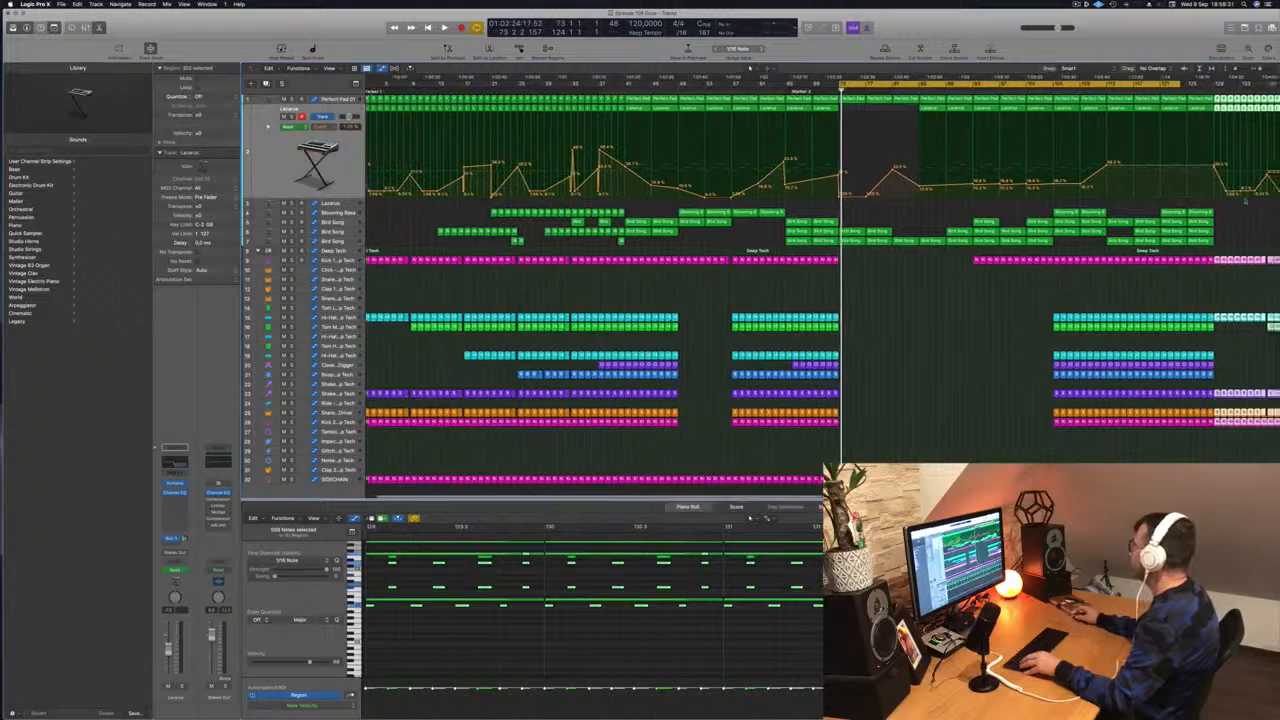
scroll(1240, 200, right, 2)
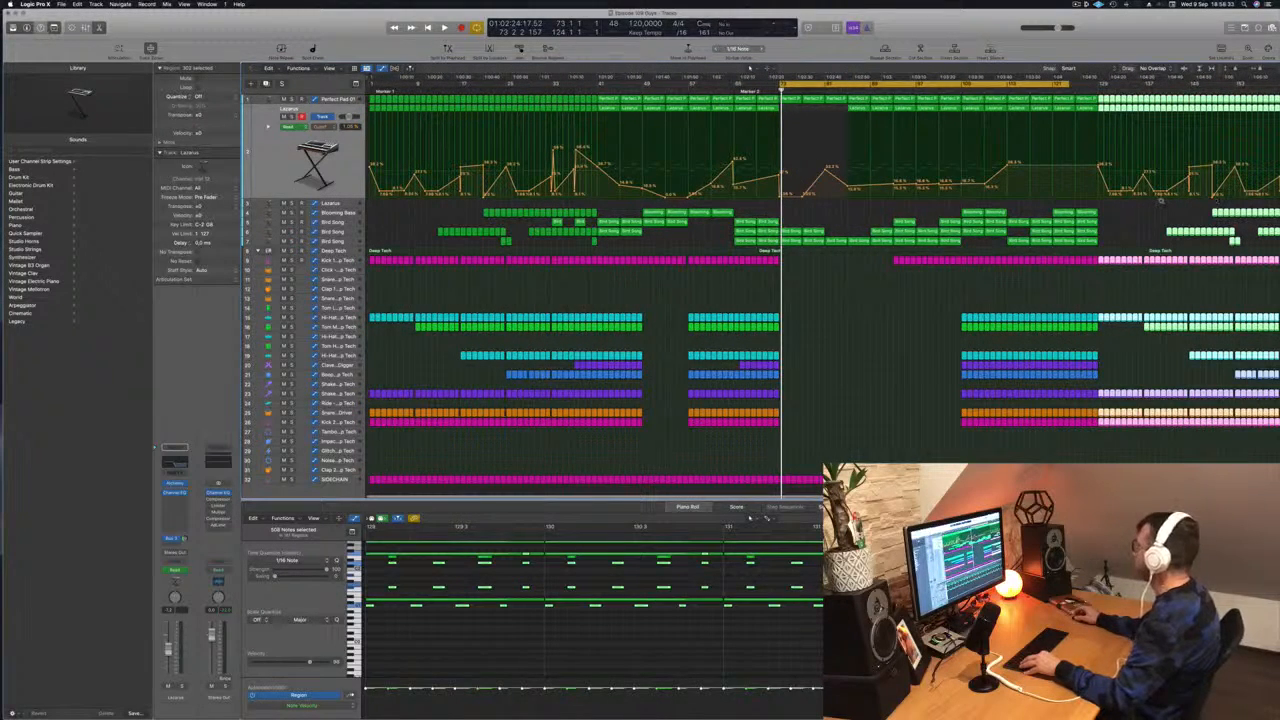
scroll(1162, 203, right, 1)
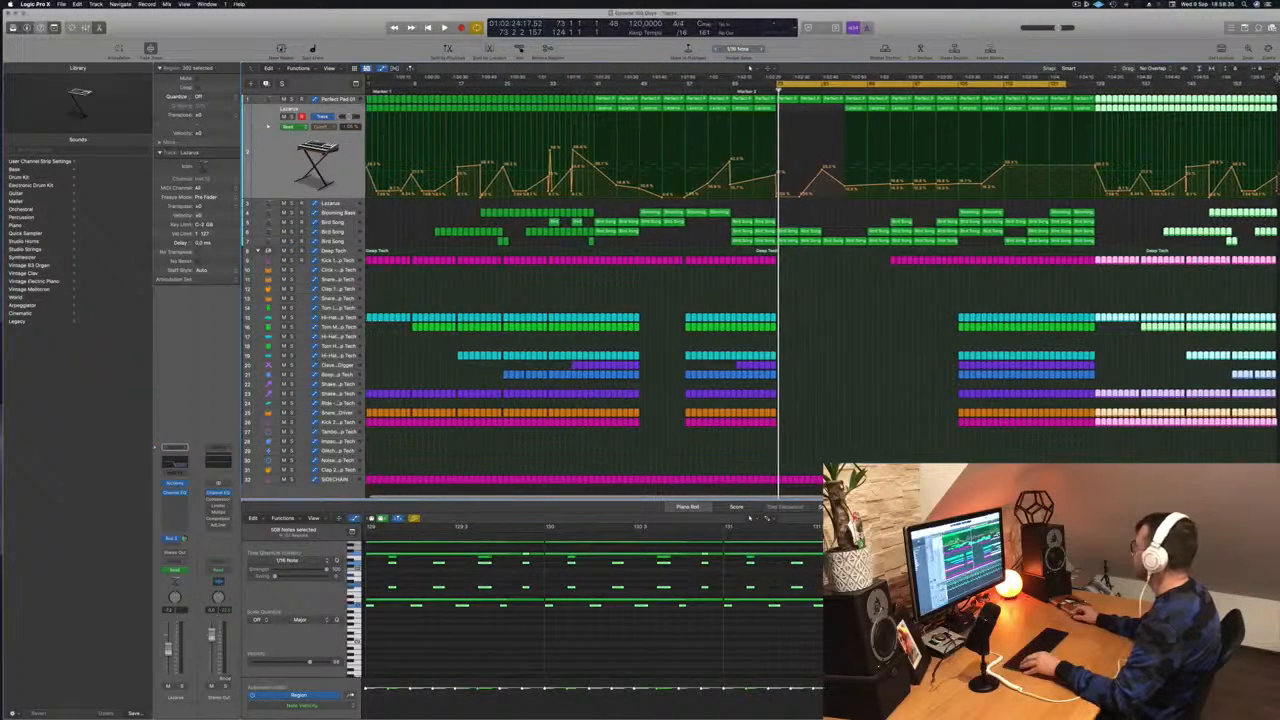
Extend the cycle range from bar 73 to the end of the copied section and play the arrangement.
drag(1277, 85, 1278, 88)
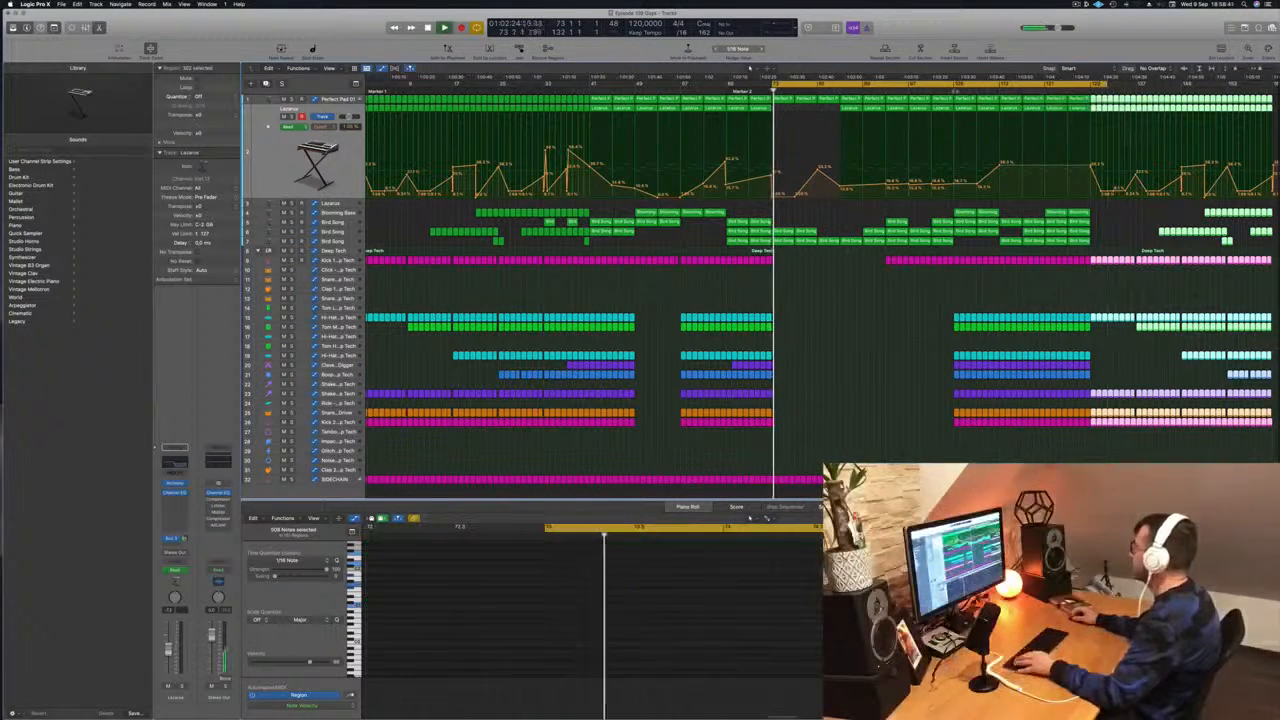
key(space)
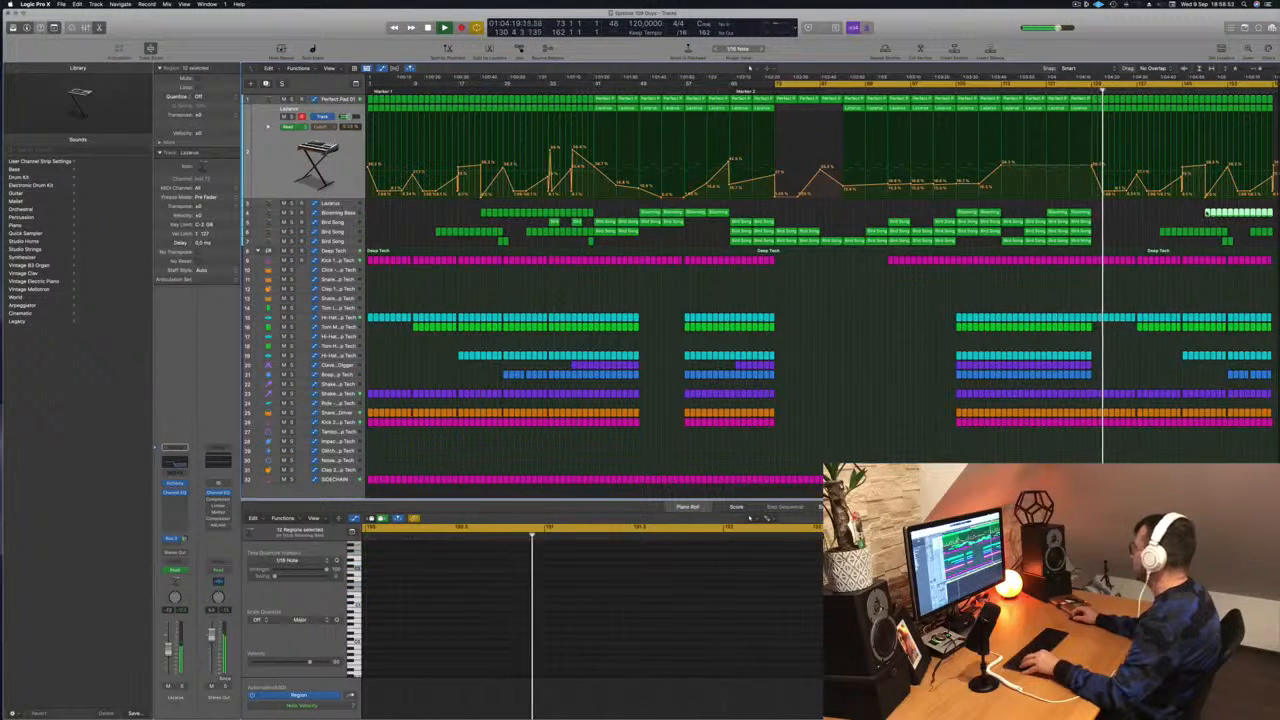
Fill the Blooming Bass track from bar 129 with copies of its later regions, soloing the track briefly to check it.
drag(1210, 213, 1097, 216)
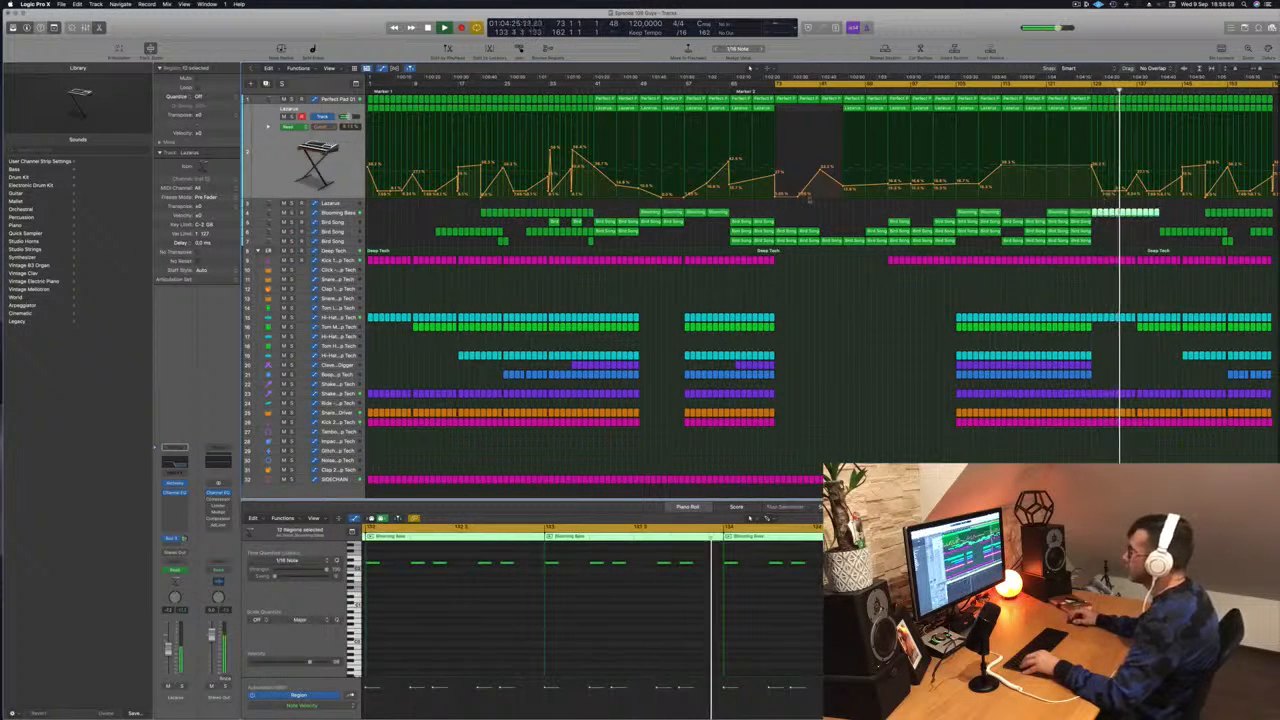
key(ctrl+s)
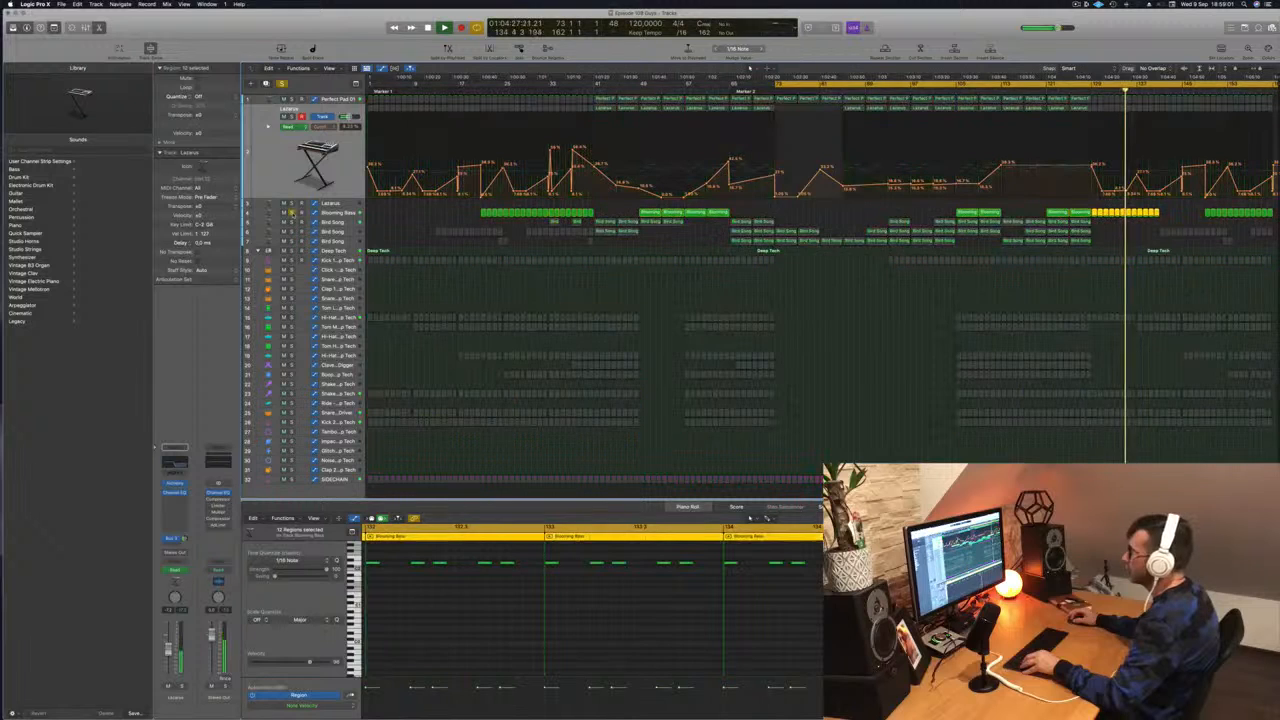
key(ctrl+s)
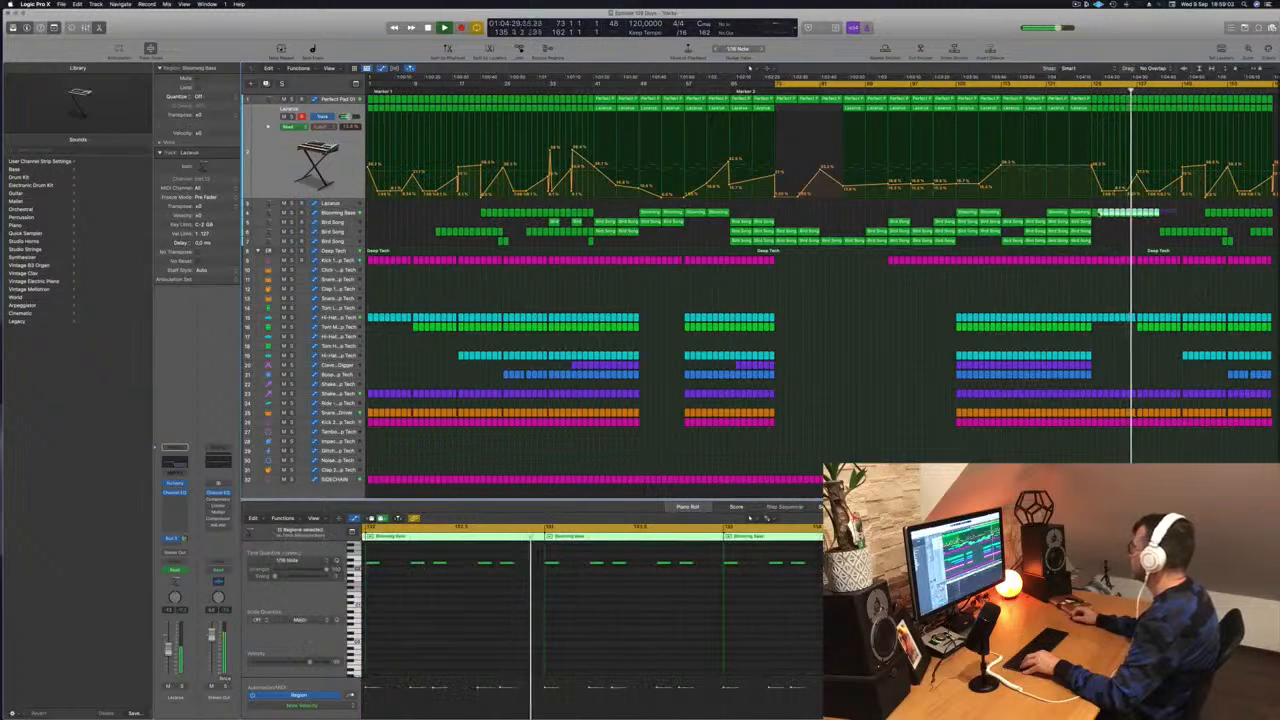
drag(1096, 213, 1163, 218)
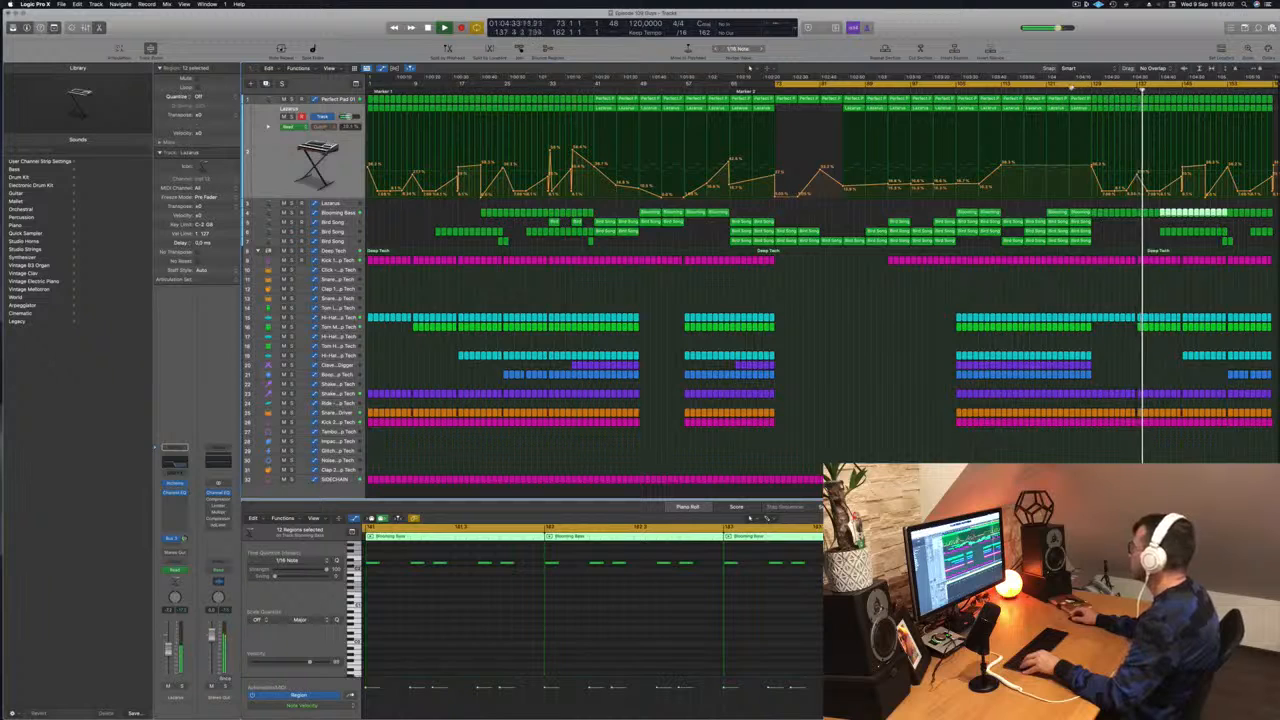
Copy the Tom M, Hi-Hat, Clave and Bongo regions back to bar 129 to fill the gaps, and clear the selection.
click(1160, 327)
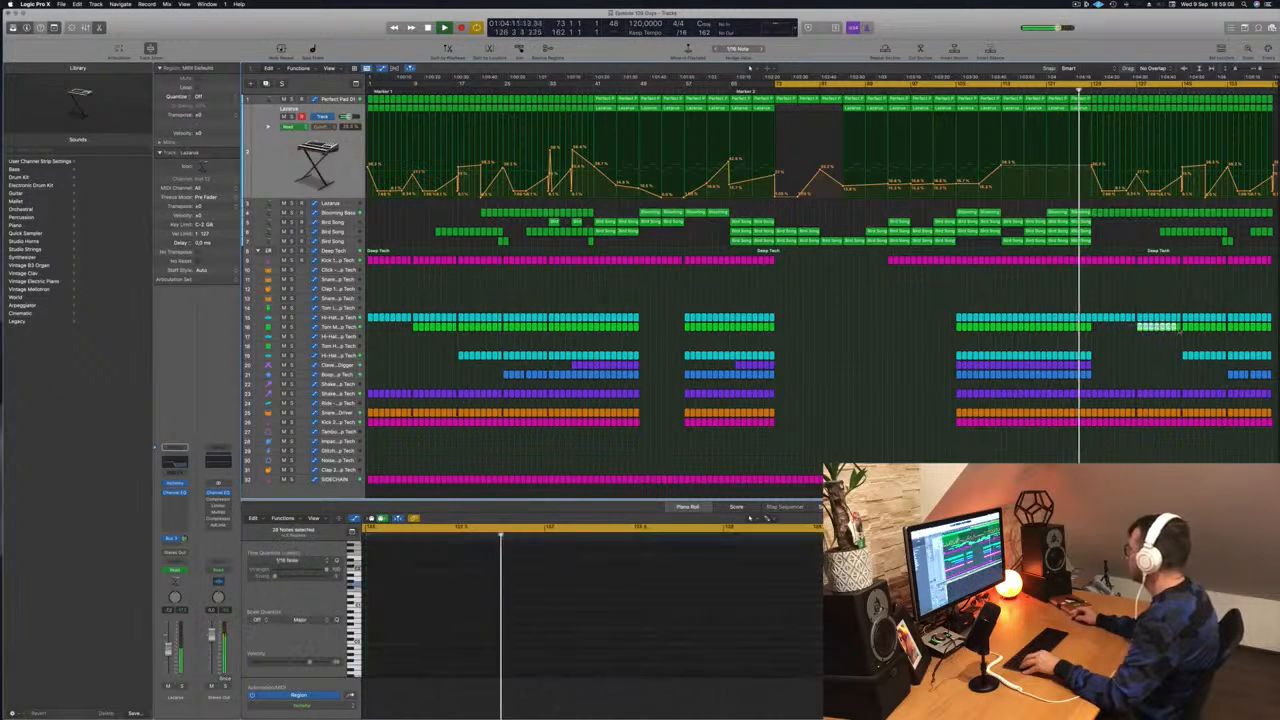
drag(1142, 327, 1084, 340)
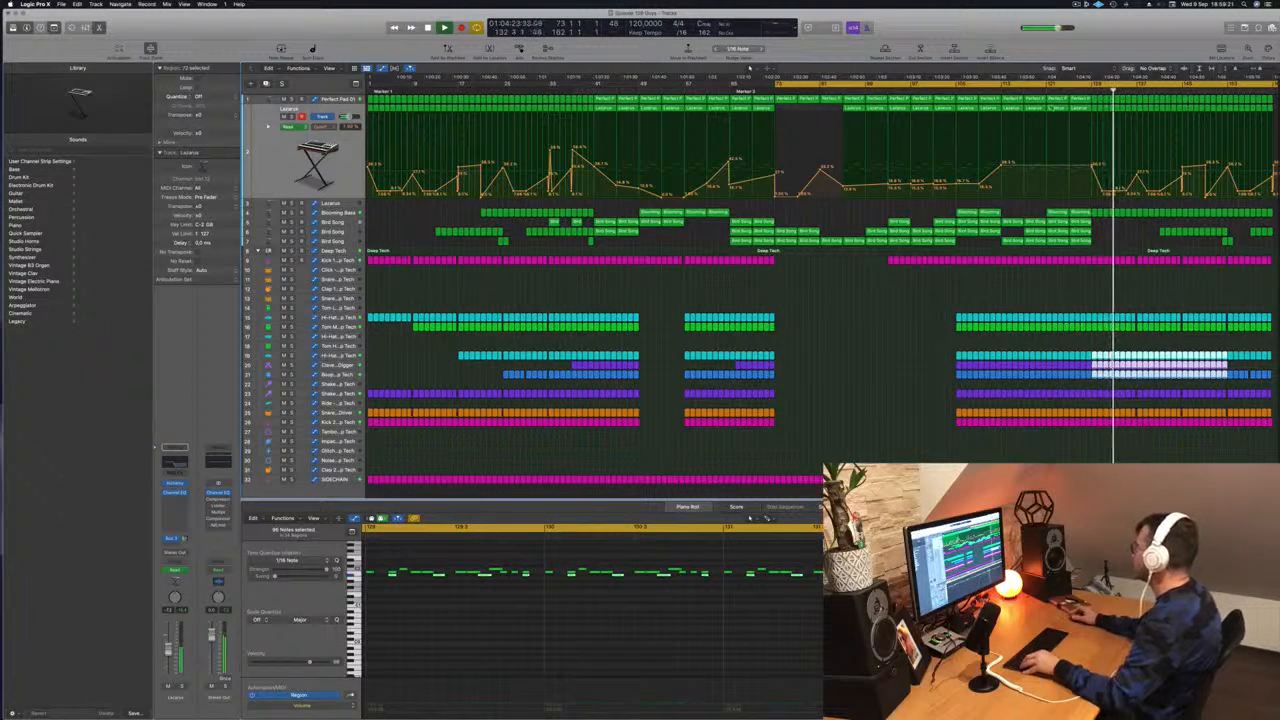
click(1138, 281)
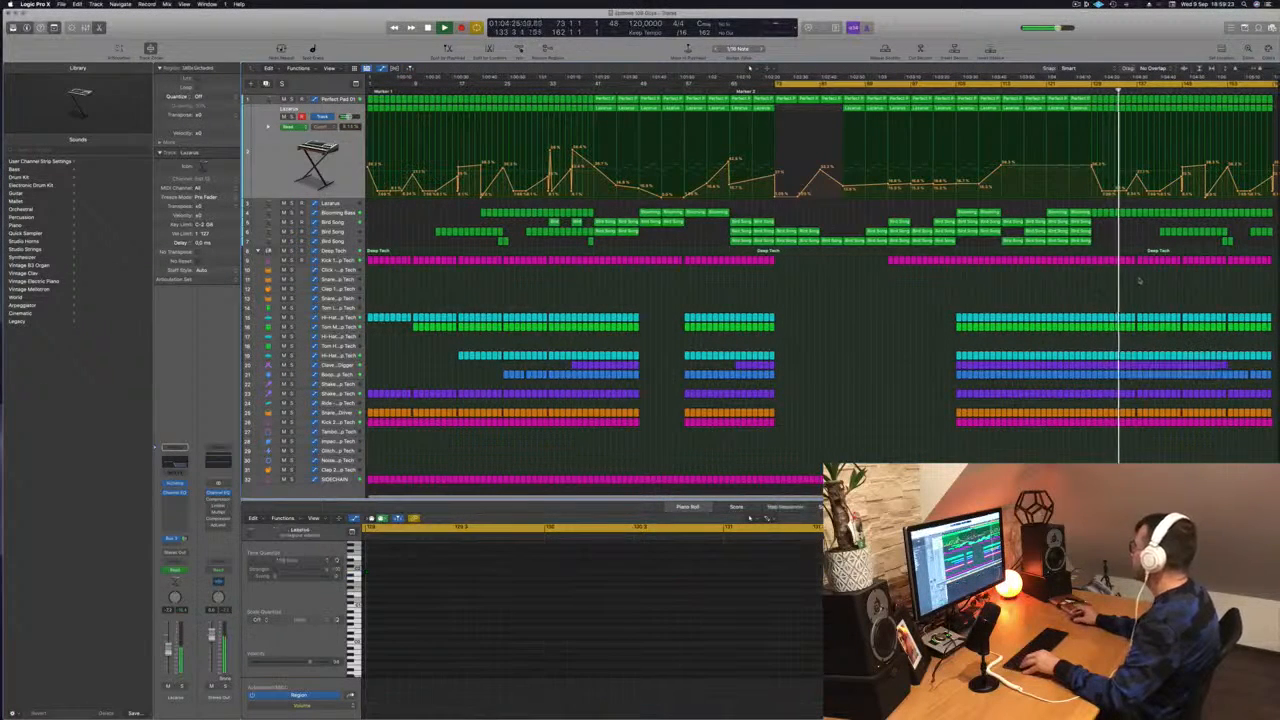